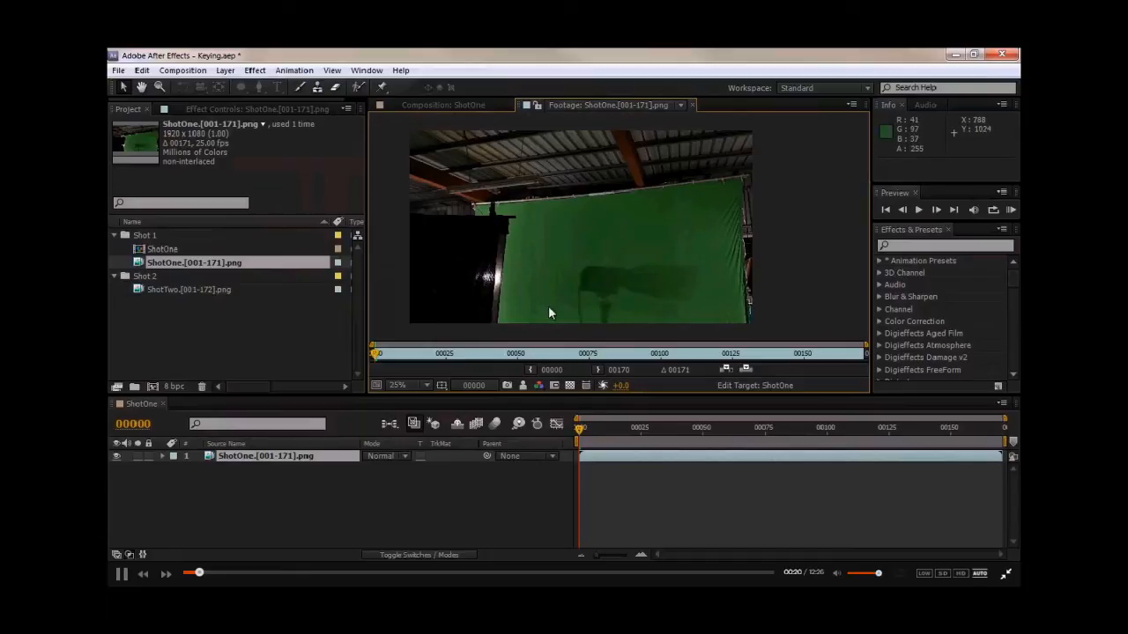
- Open the ShotOne composition and scrub through the footage to inspect the green screen shot
left_click(442, 105)
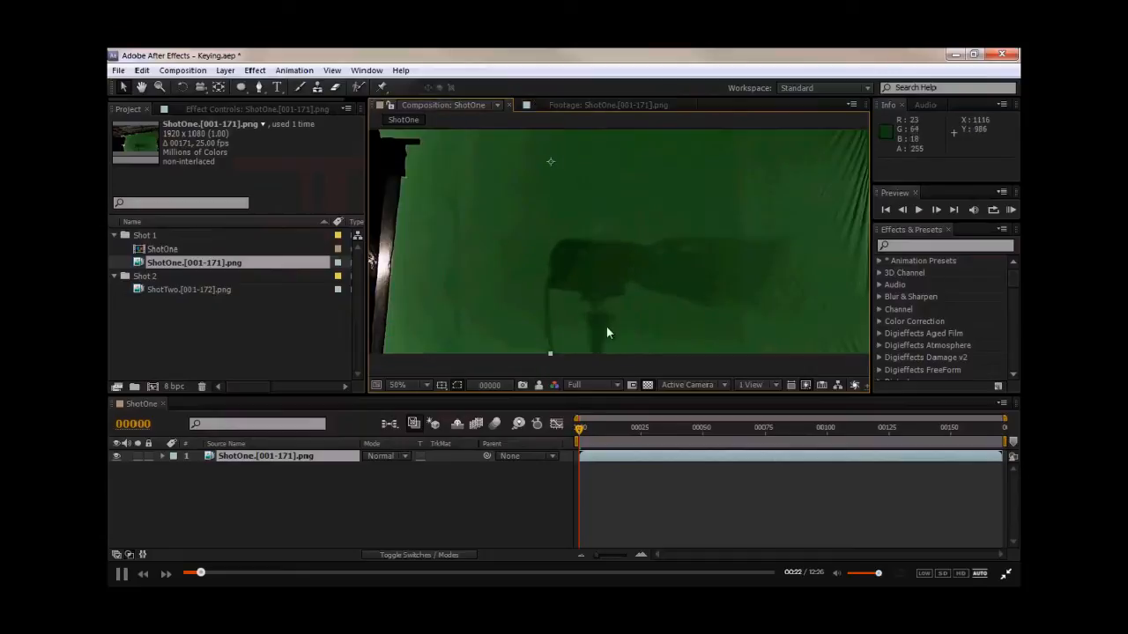
key("comma")
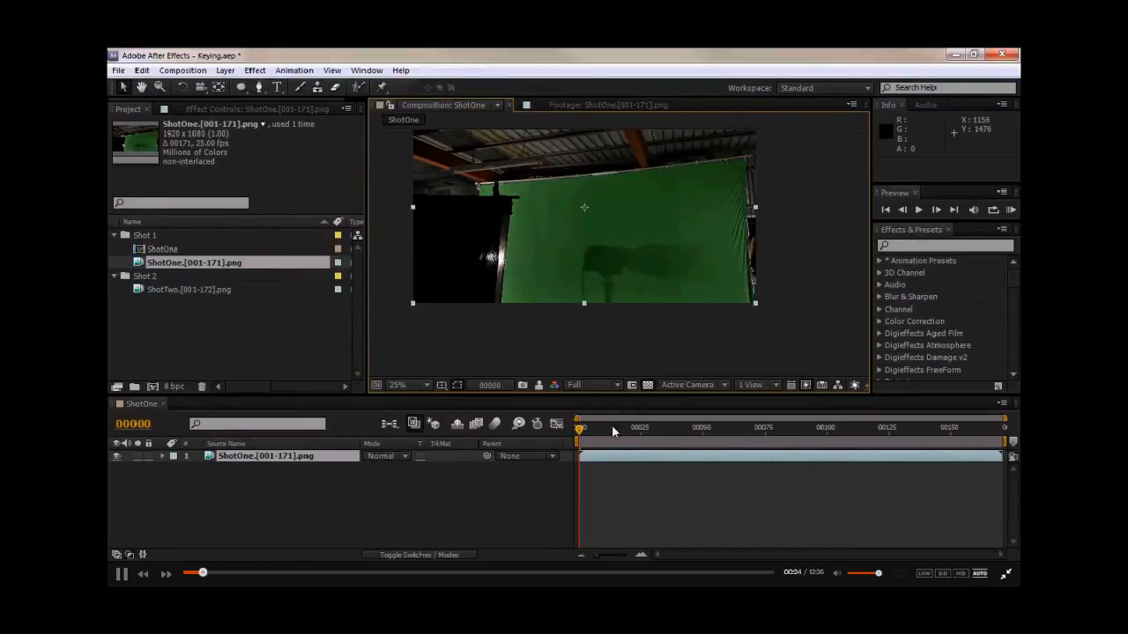
left_click_drag(579, 432, 940, 448)
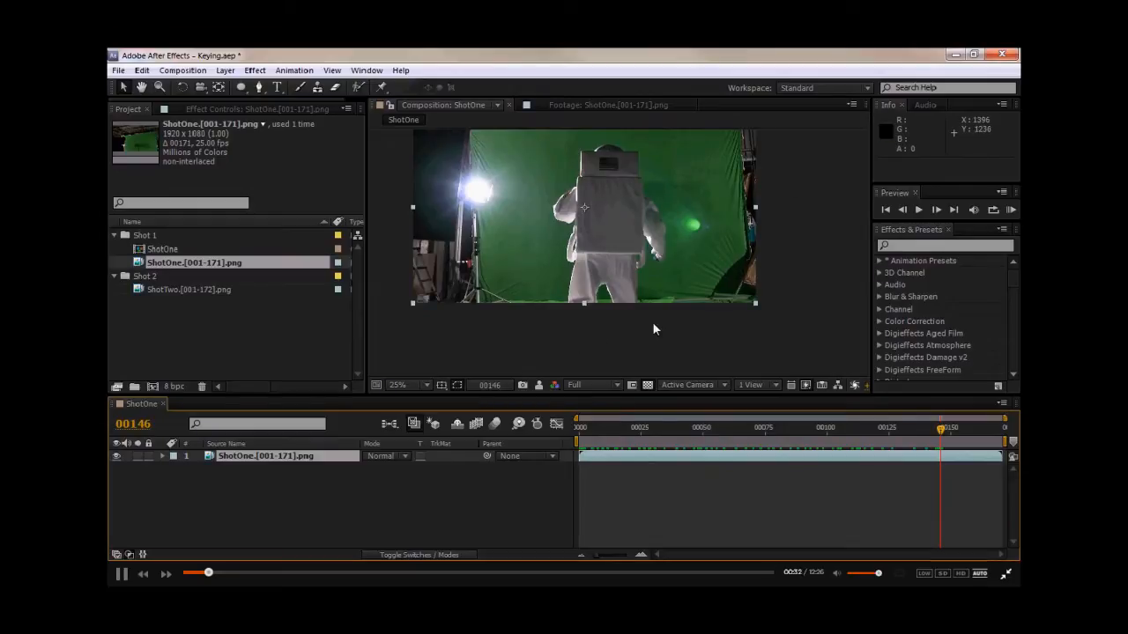
mouse_move(532, 222)
left_mouse_down()
mouse_move(513, 273)
mouse_move(518, 237)
left_mouse_up()
left_click(773, 431)
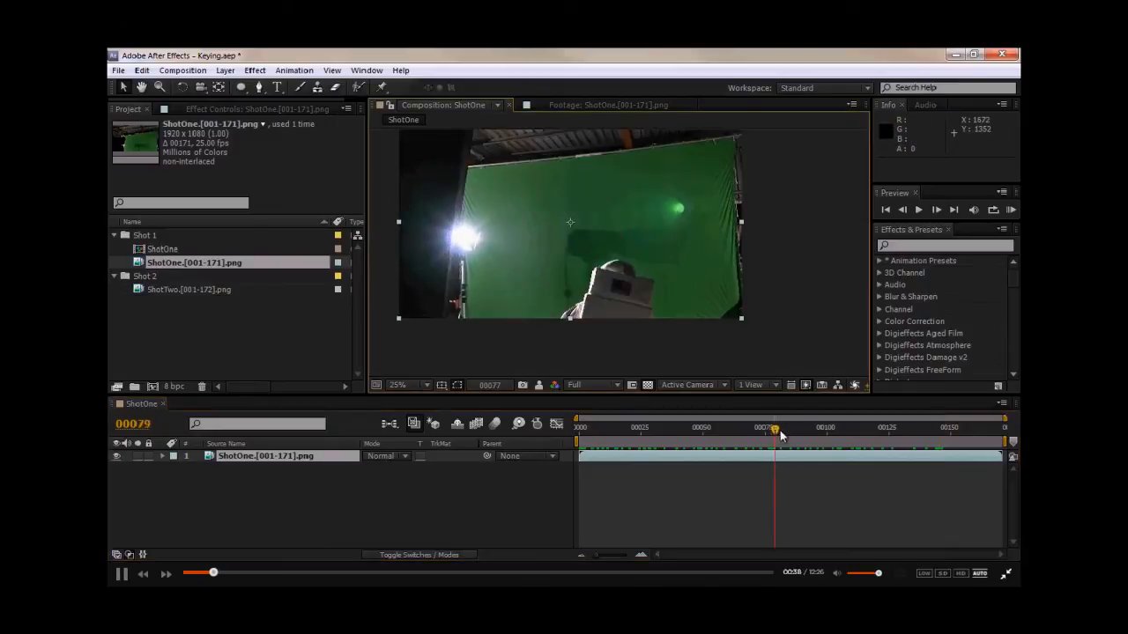
- Search for Keylight and apply Keylight (1.2) to the ShotOne layer
left_click(932, 248)
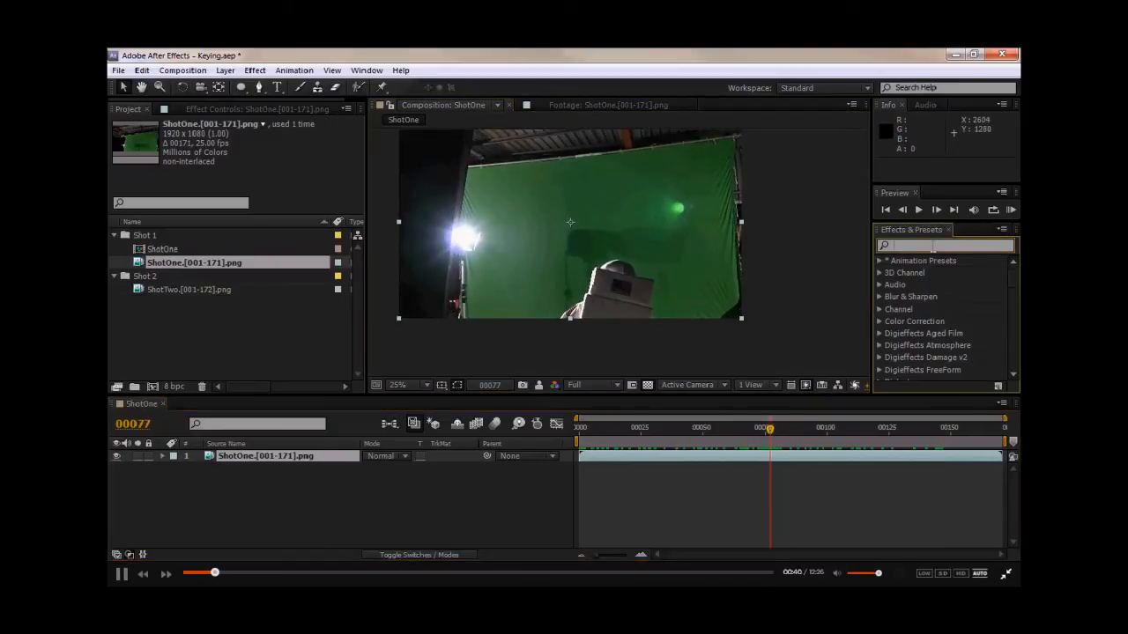
type("keylight")
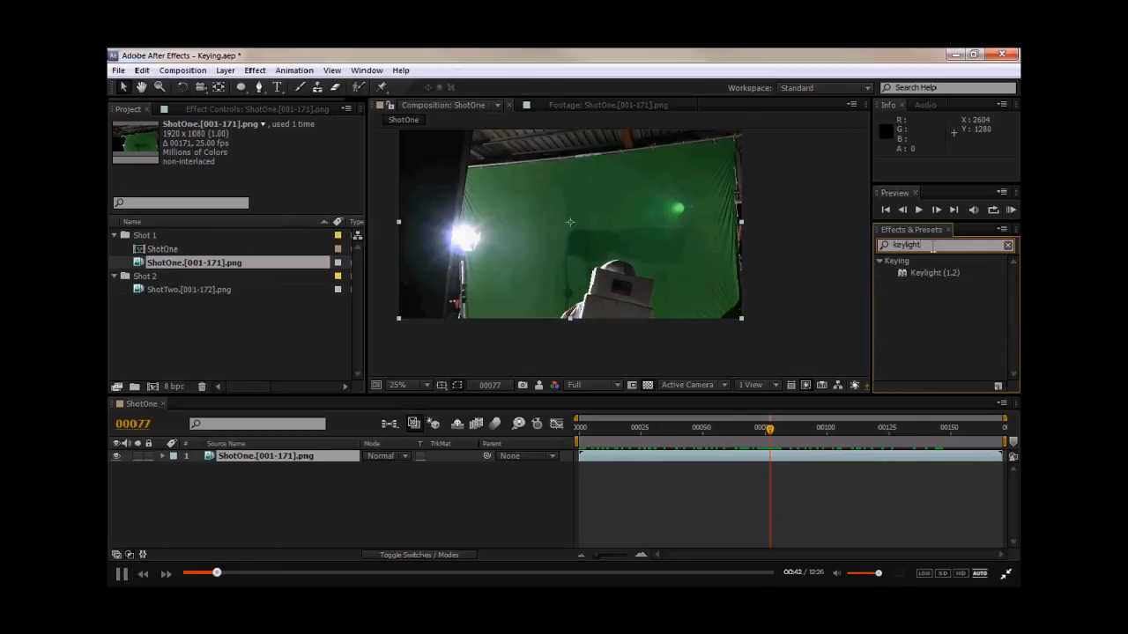
left_click_drag(912, 274, 280, 457)
middle_click_drag(580, 220, 571, 214)
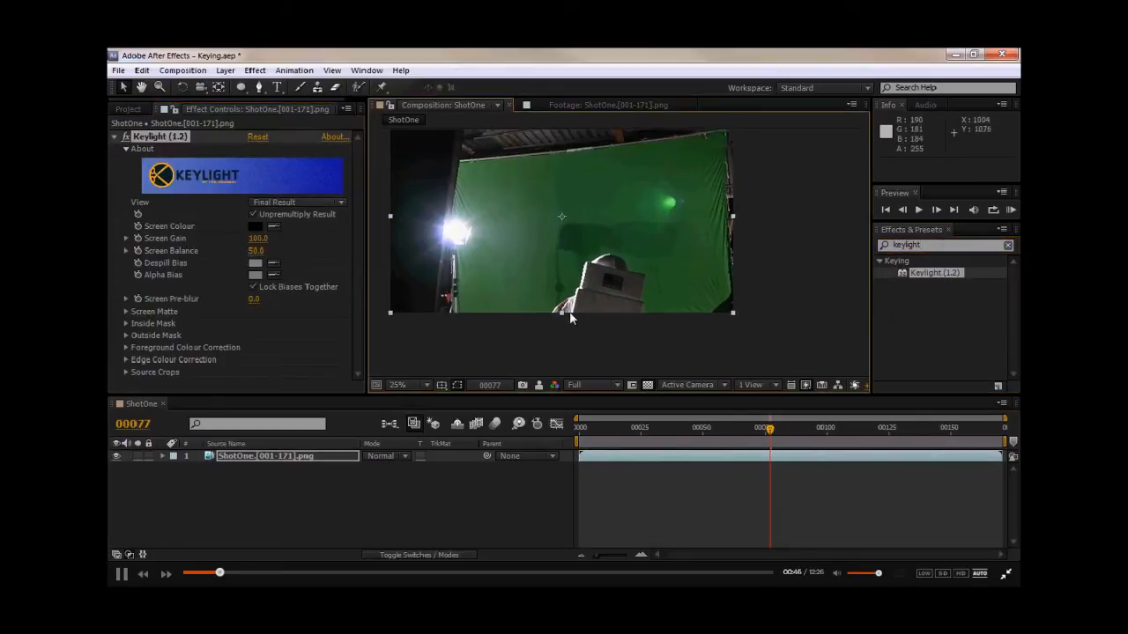
- Sample the green backdrop as Keylight's Screen Colour
scroll(580, 330, "up", 4)
middle_click_drag(524, 317, 622, 226)
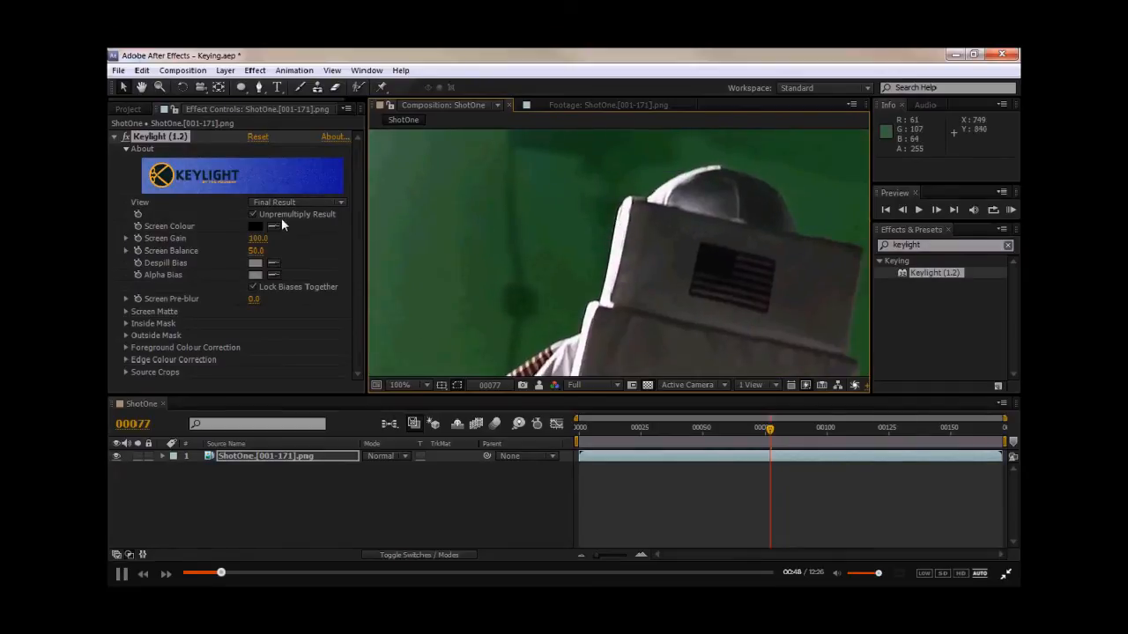
left_click(600, 256)
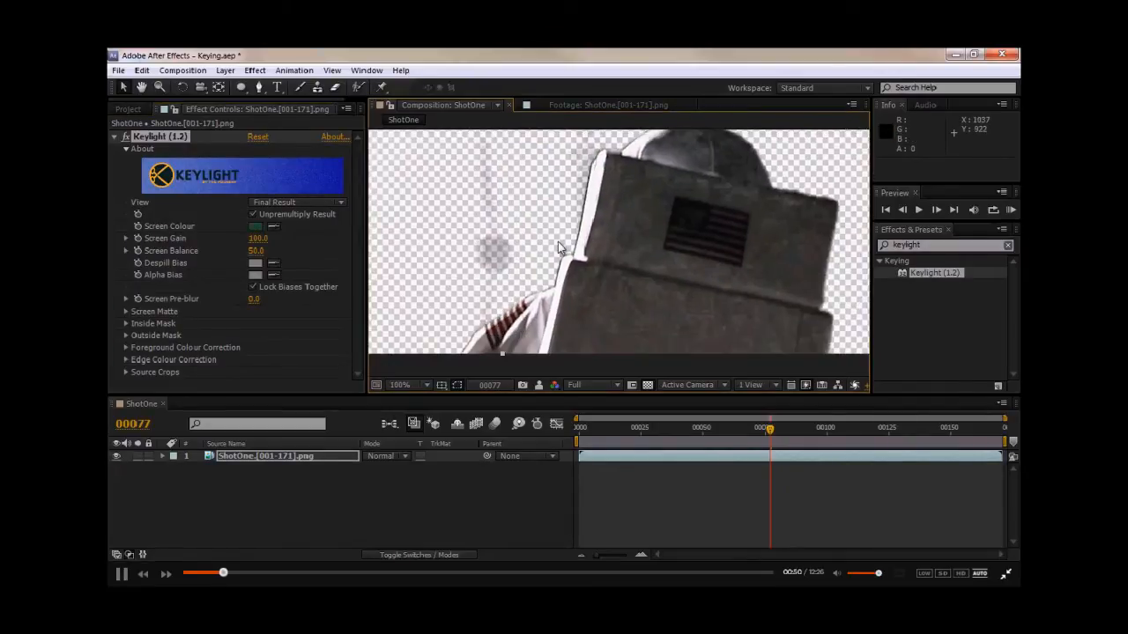
- Display the alpha channel, expand Screen Matte and set Clip Black to 36
scroll(557, 242, "down", 2)
key("alt+4")
middle_click_drag(552, 268, 546, 275)
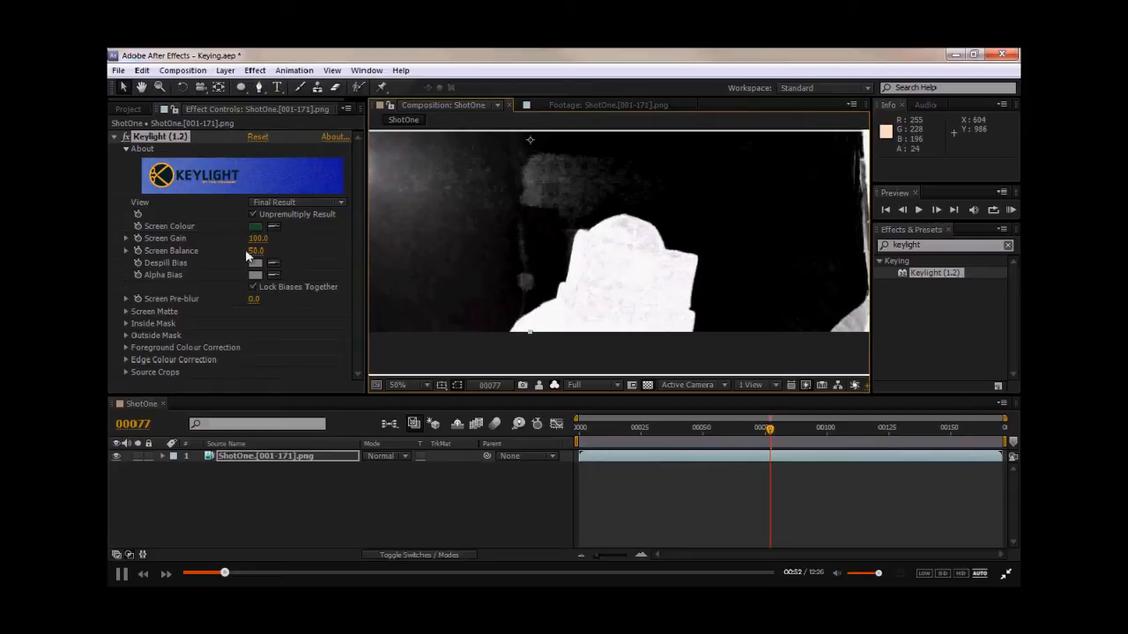
left_click(126, 311)
mouse_move(254, 289)
left_mouse_down()
mouse_move(280, 289)
mouse_move(255, 301)
left_mouse_up()
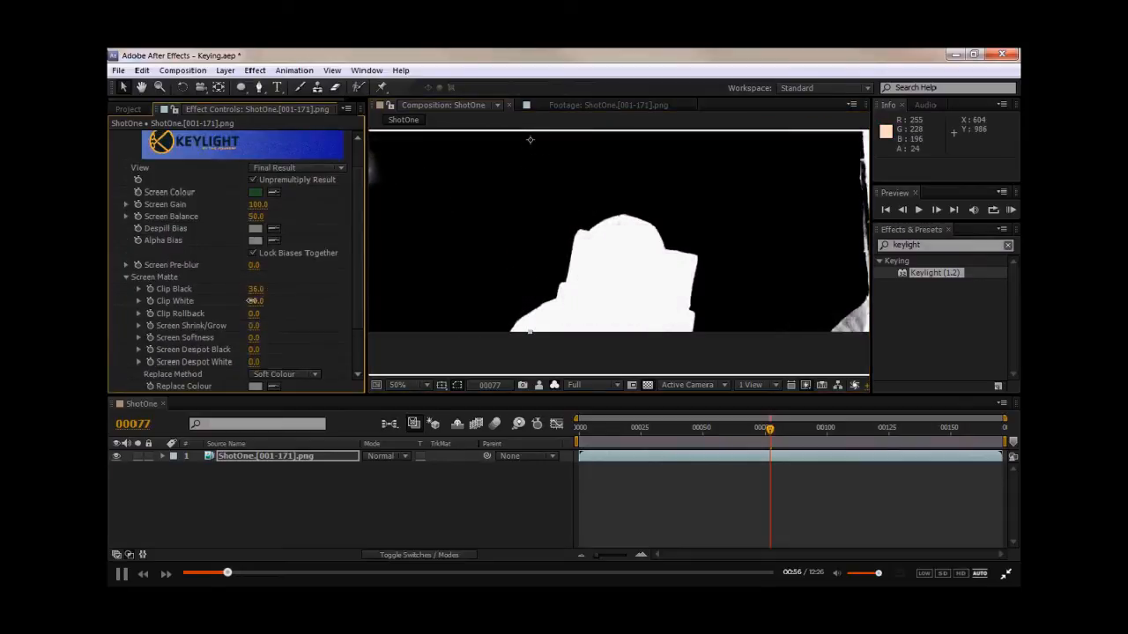
- Move to a later frame and set the Screen Matte's Clip White to 69
key("comma")
key("comma")
left_click_drag(776, 431, 831, 431)
scroll(584, 226, "up", 2)
left_click_drag(584, 225, 586, 288)
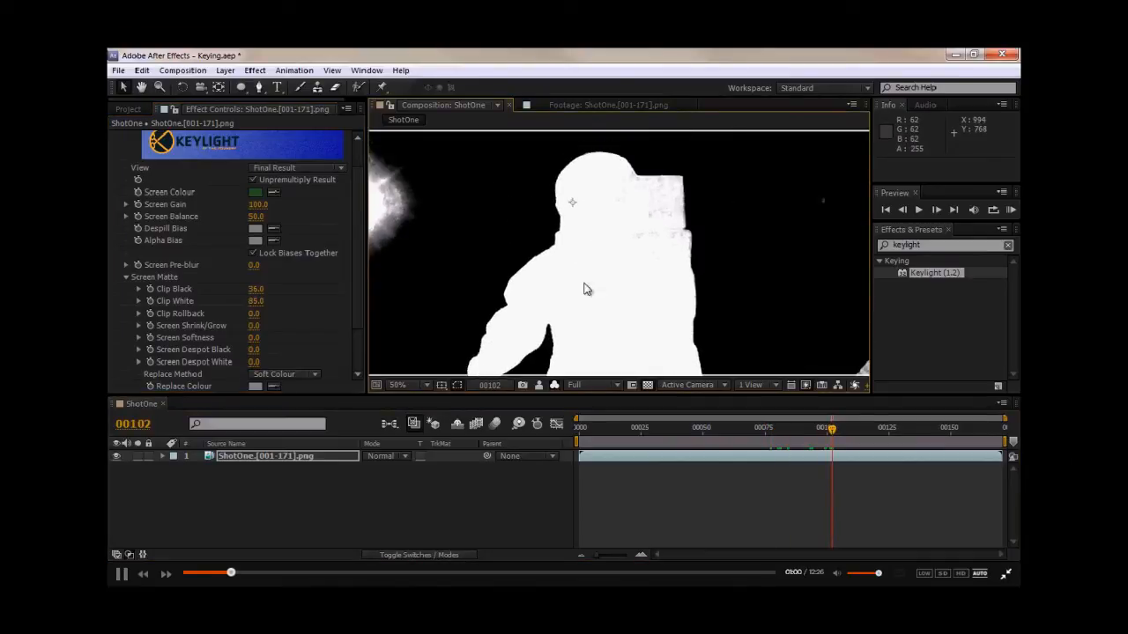
left_click_drag(256, 301, 241, 304)
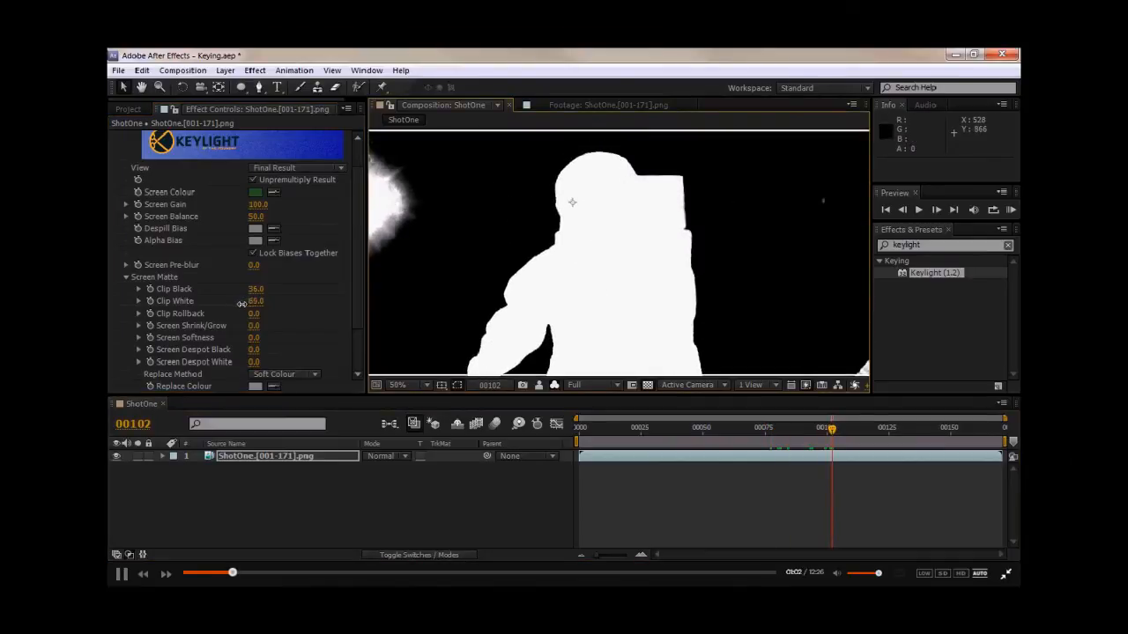
- Scrub through the matte on later frames, then return to the colour view
scroll(603, 291, "down", 2)
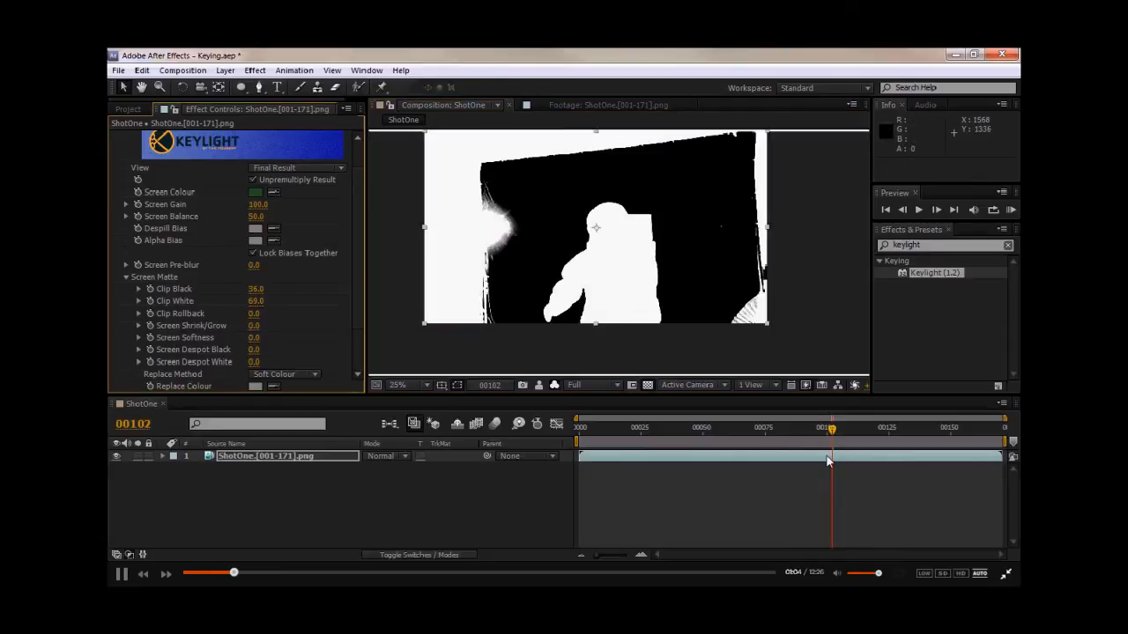
left_click_drag(853, 438, 947, 434)
scroll(522, 247, "up", 4)
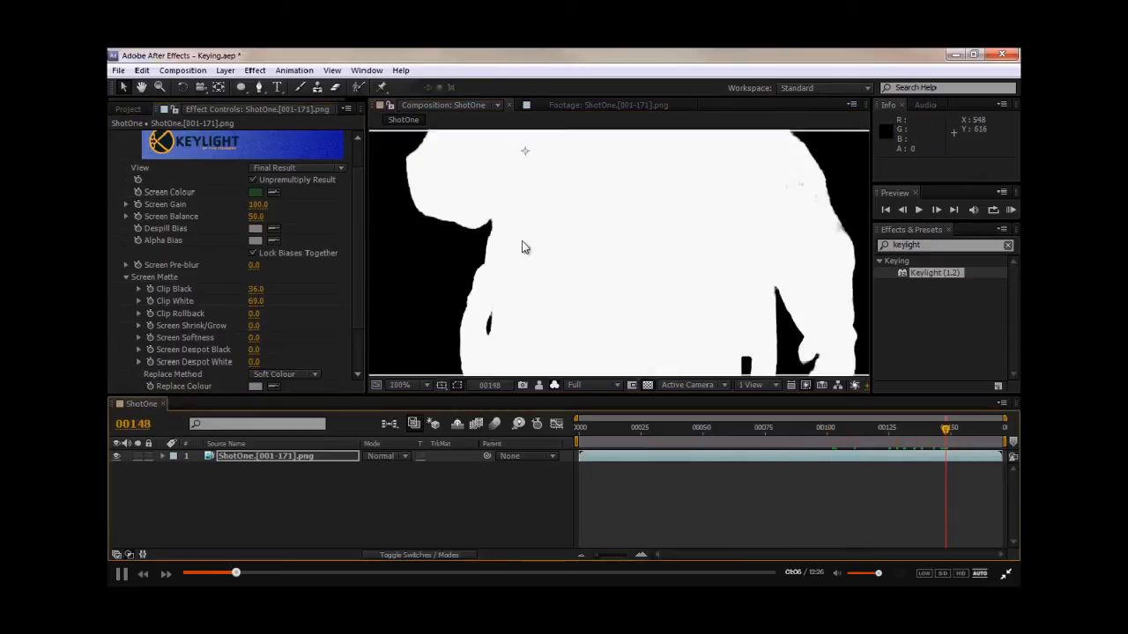
scroll(522, 247, "down", 4)
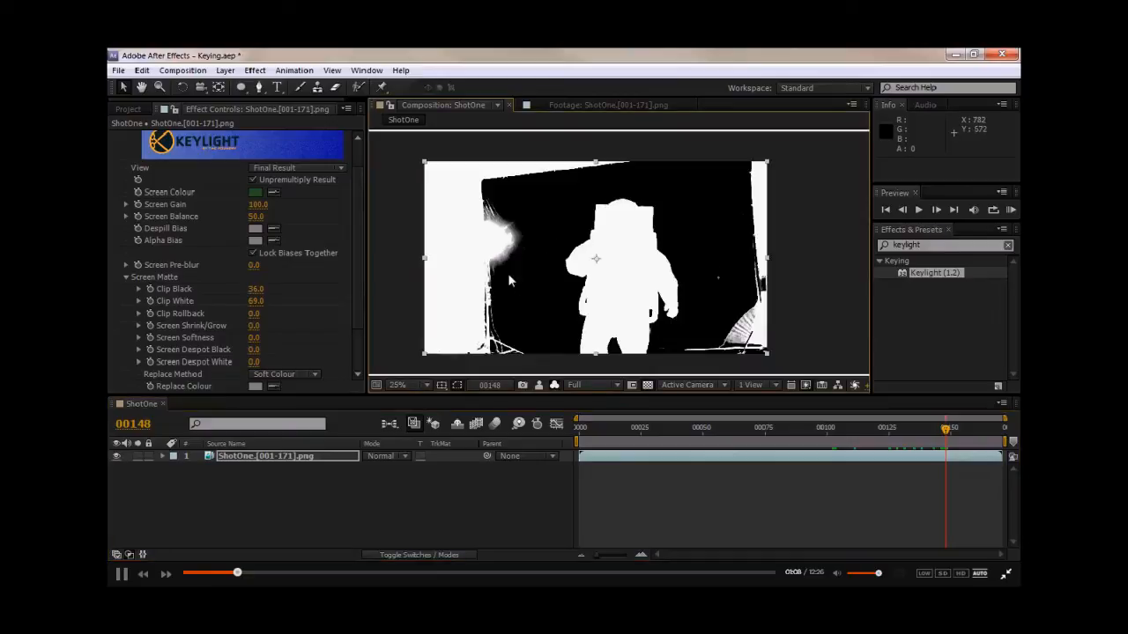
key("alt+4")
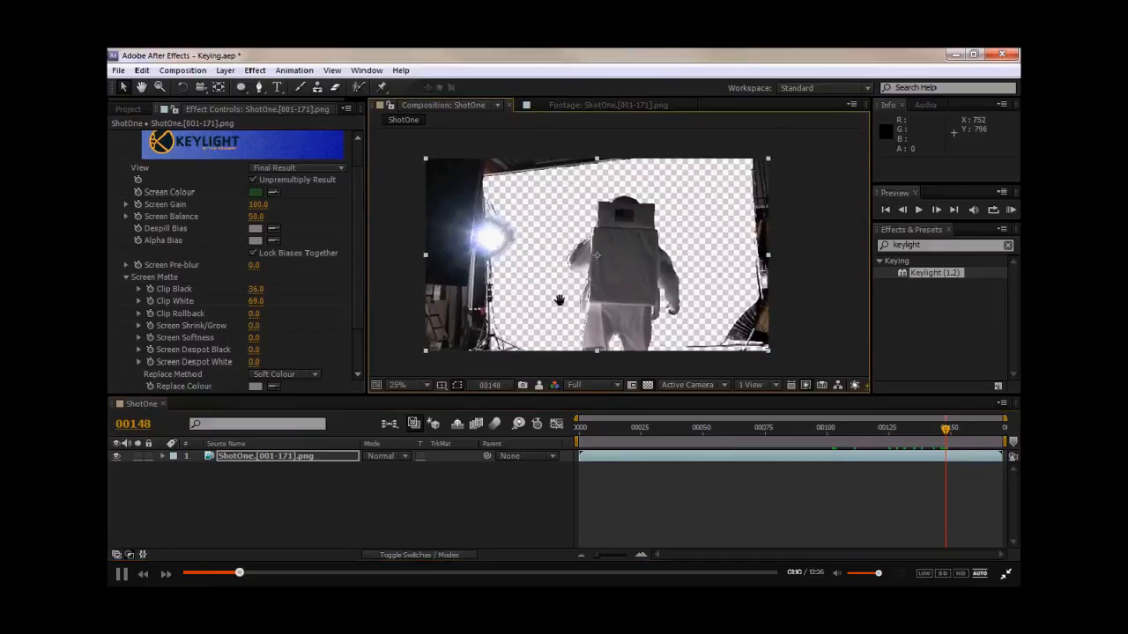
- Set Screen Shrink/Grow to 18.1
scroll(565, 305, "up", 2)
left_click_drag(574, 314, 572, 271)
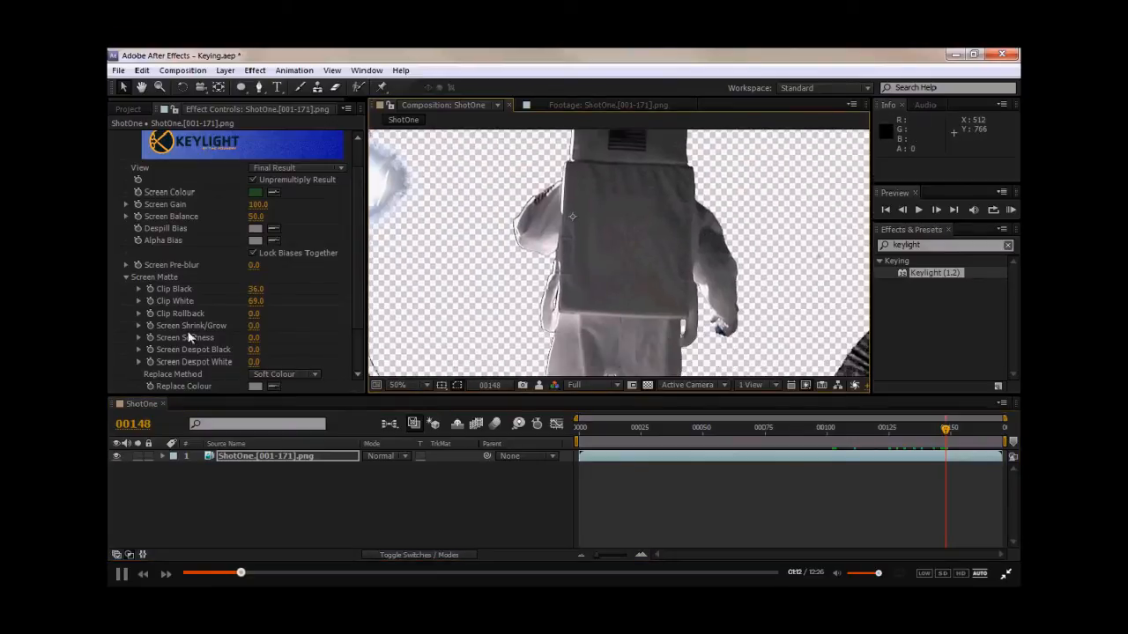
left_click_drag(253, 326, 376, 316)
- Switch the Replace Method between Source and Soft Colour to compare edges, ending on Source
left_click(291, 373)
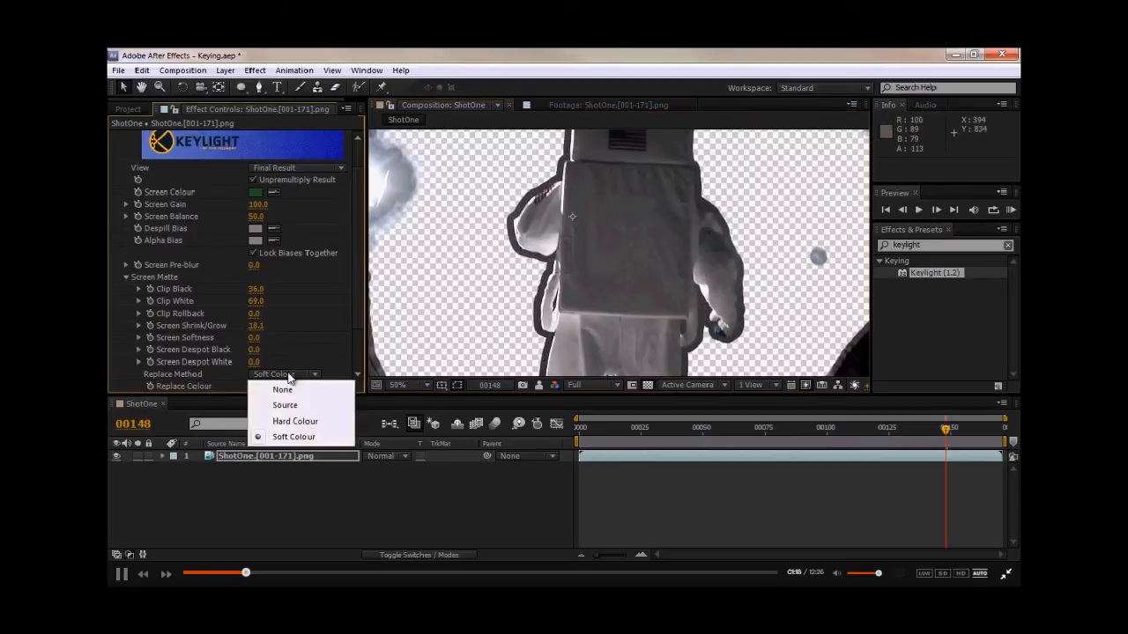
left_click(282, 404)
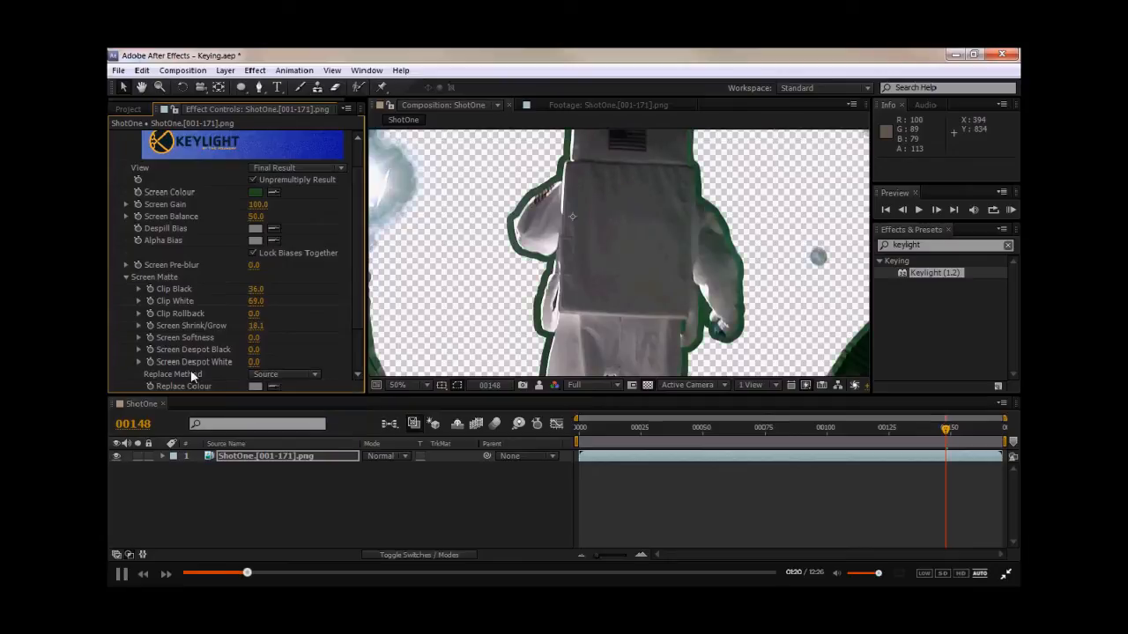
left_click(257, 377)
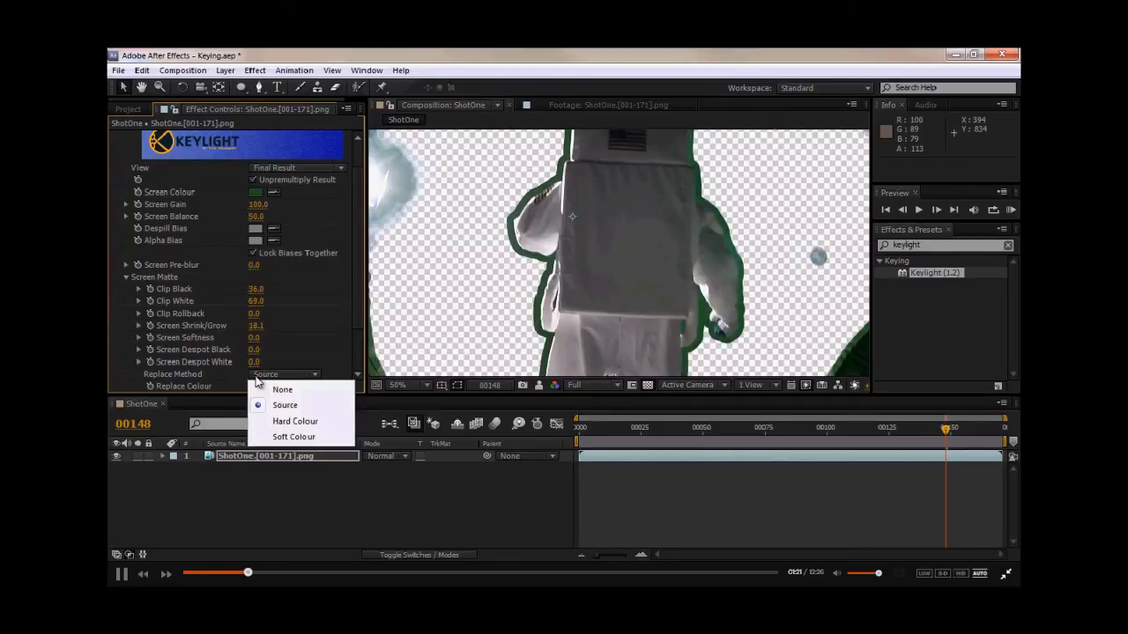
left_click(282, 437)
left_click_drag(895, 434, 918, 434)
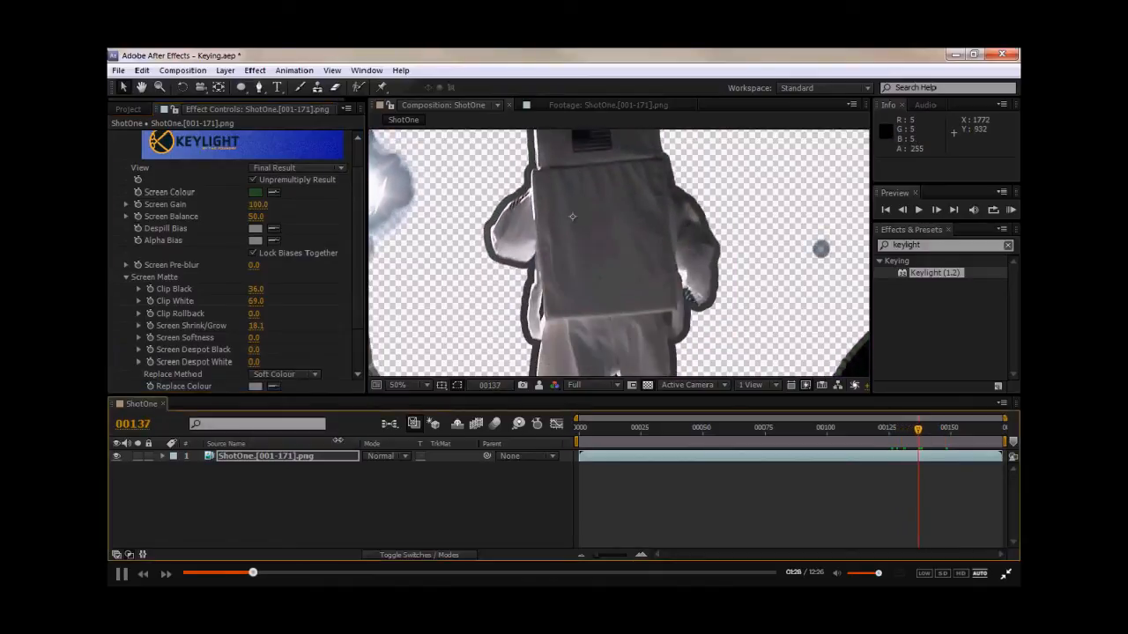
left_click(277, 374)
left_click(283, 406)
- Draw a closed garbage mask with the Pen tool around the astronaut on the layer
middle_click_drag(608, 247, 618, 272)
scroll(622, 256, "down", 2)
left_click(257, 88)
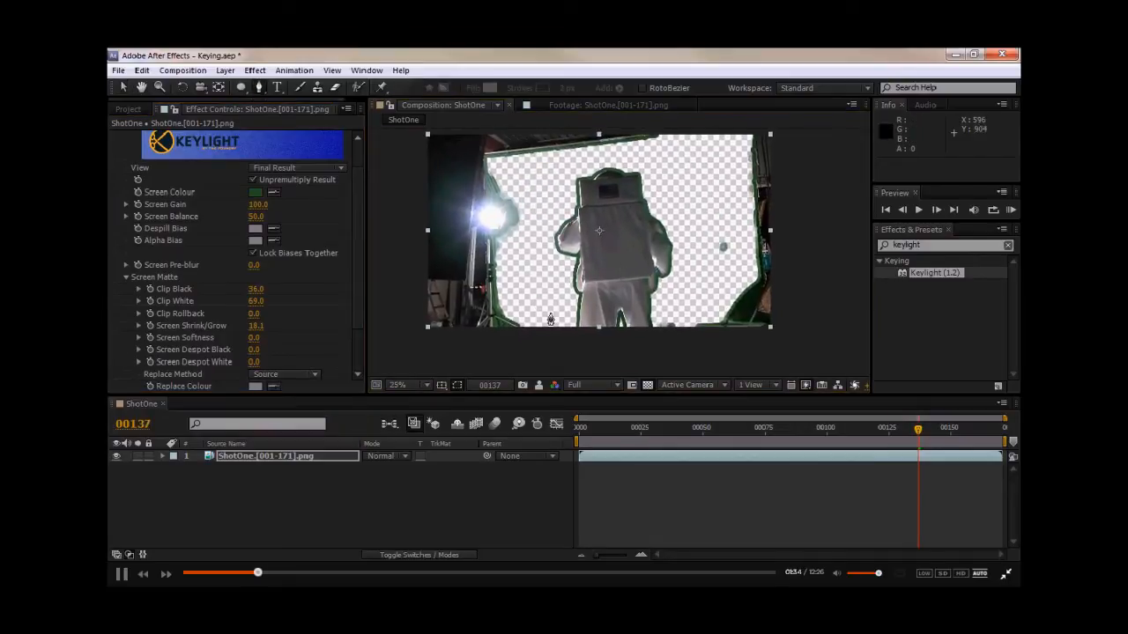
left_click(542, 330)
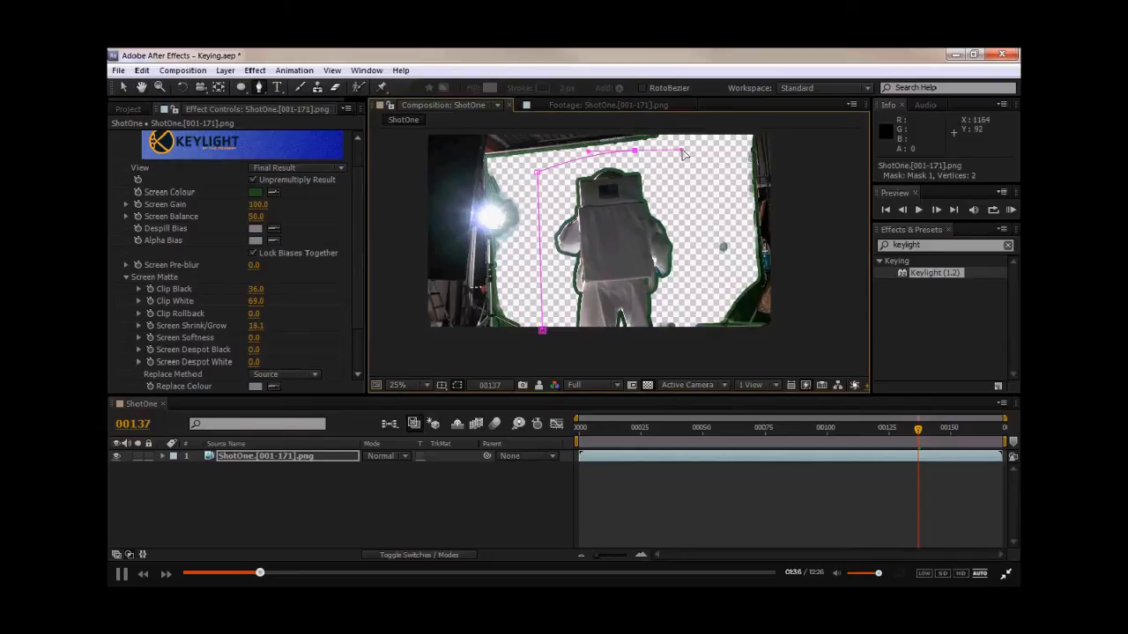
left_click(691, 333)
left_click(542, 330)
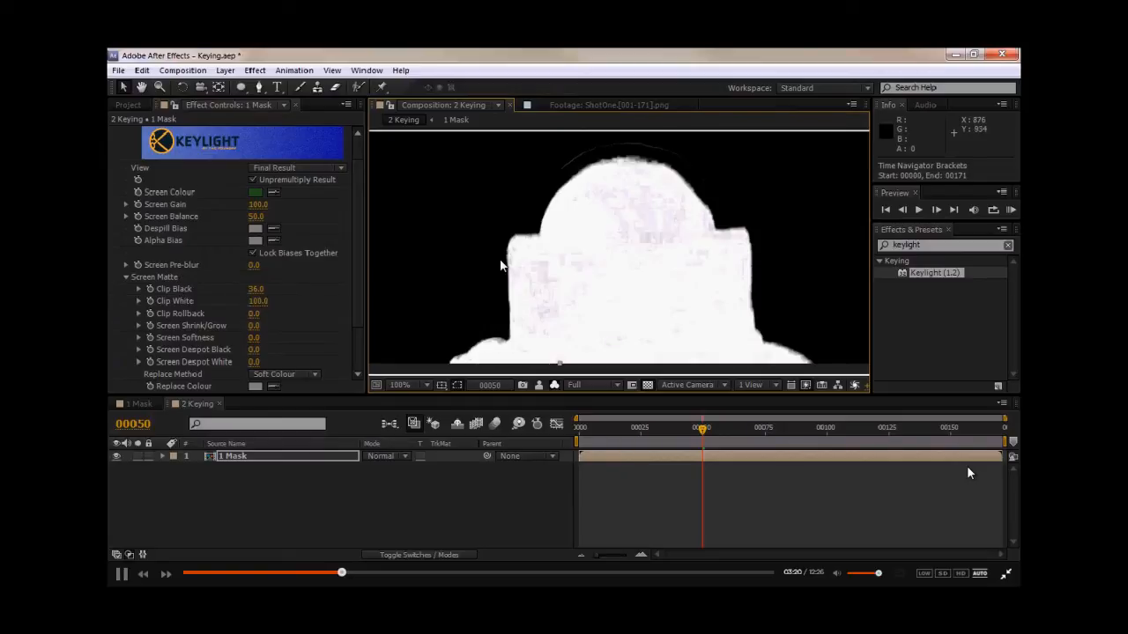
- In the 2 Keying composition, set Keylight's Clip White to 82 and check a later frame
left_click_drag(255, 303, 240, 303)
left_click_drag(702, 431, 903, 429)
left_click_drag(663, 321, 665, 332)
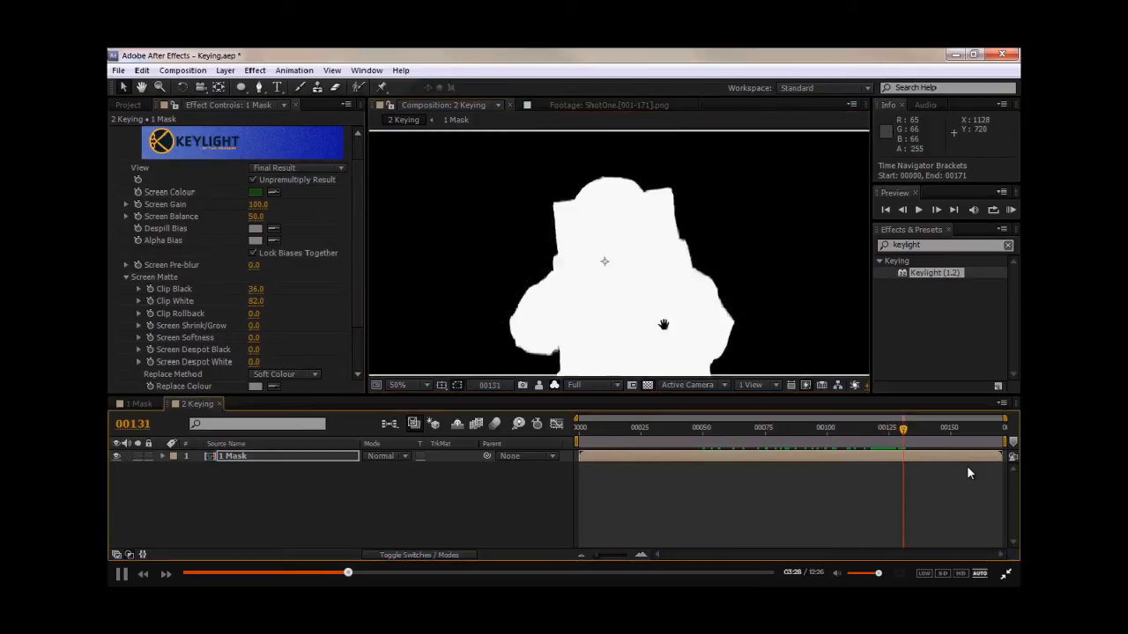
- Return to the colour view and set the Replace Method to Source
key("alt+4")
scroll(616, 282, "up", 1)
left_click_drag(616, 233, 608, 287)
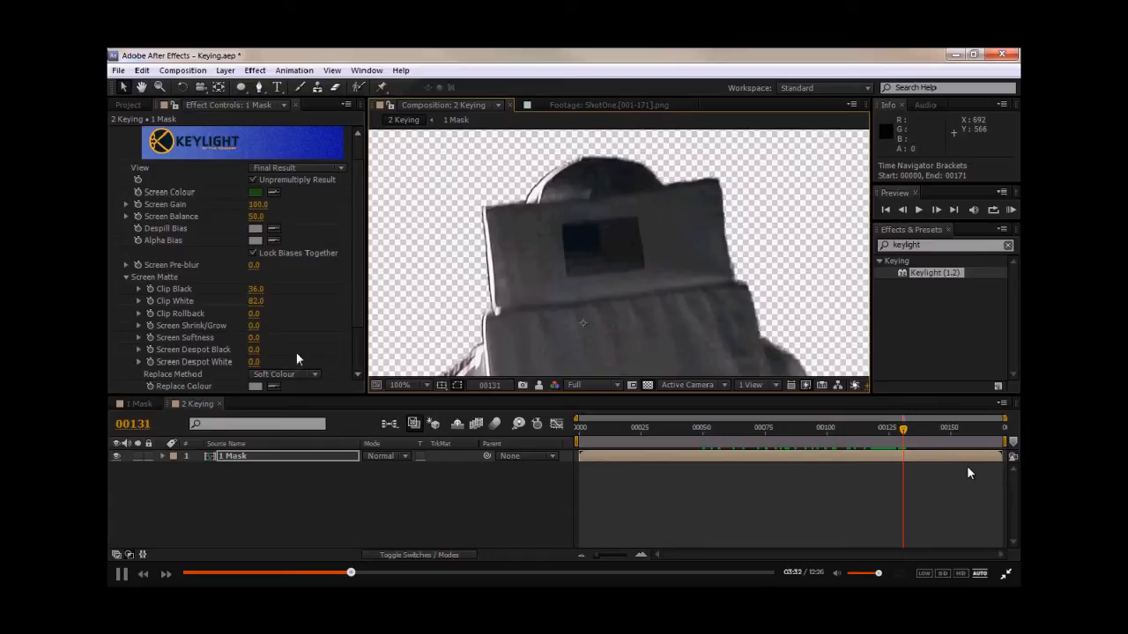
left_click(291, 375)
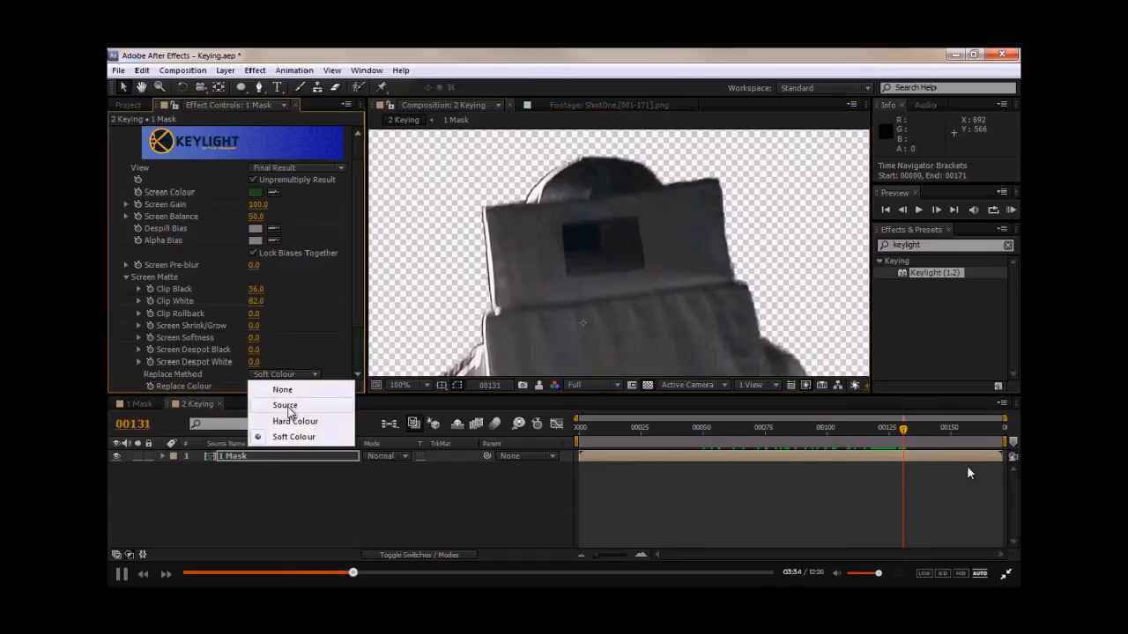
left_click(286, 406)
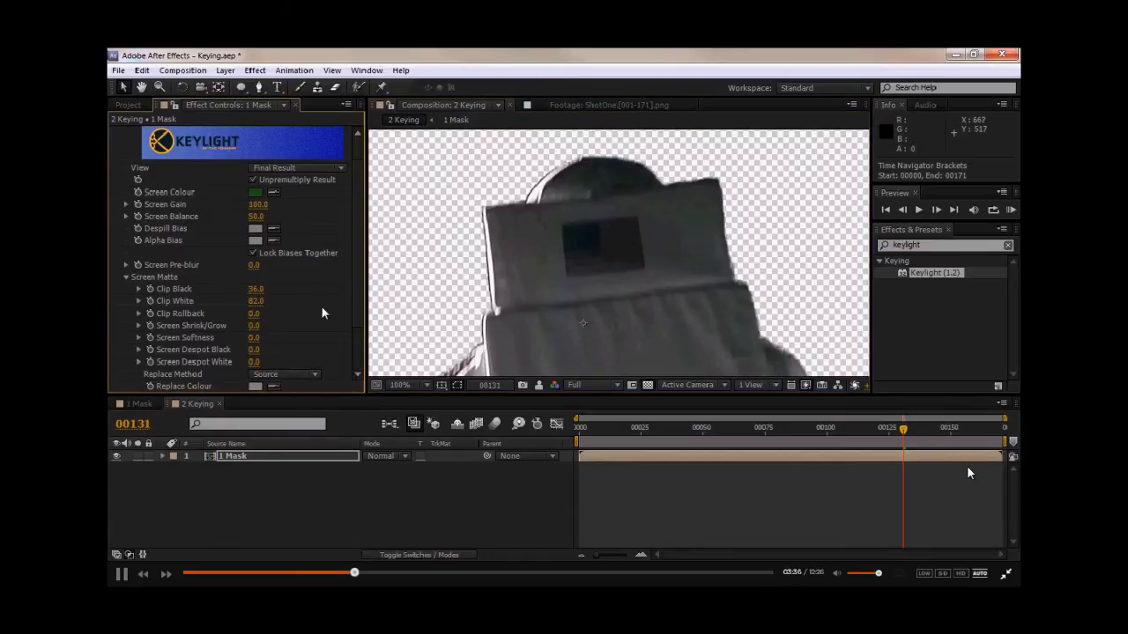
- Search for Matte Choker and apply it to the layer below Keylight
left_click_drag(559, 312, 585, 309)
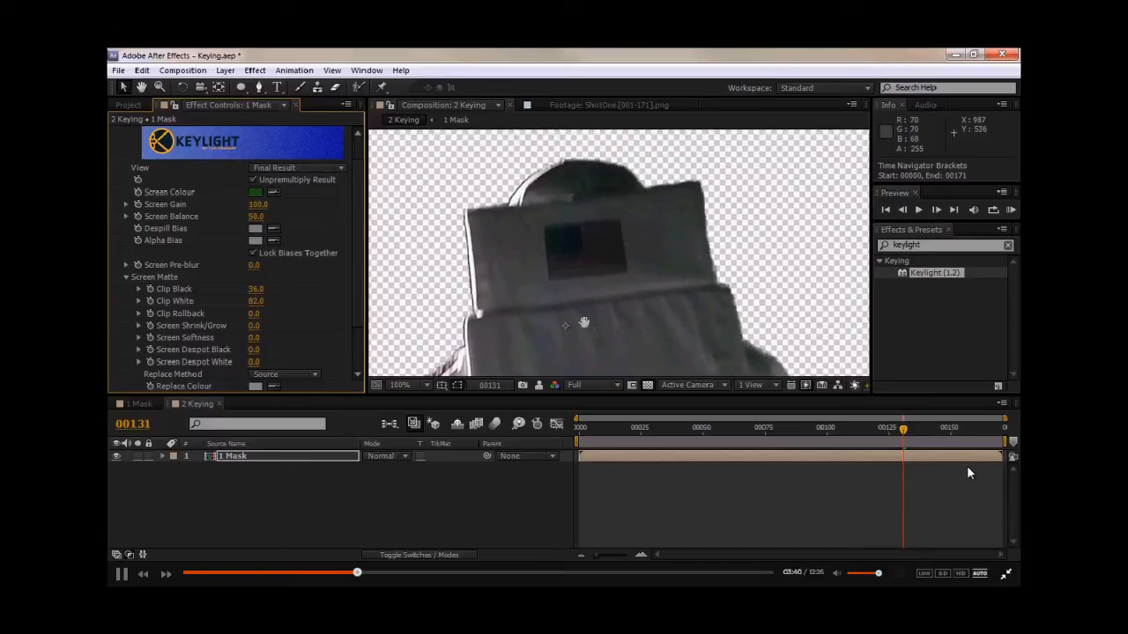
left_click_drag(945, 246, 742, 237)
type("matte chok")
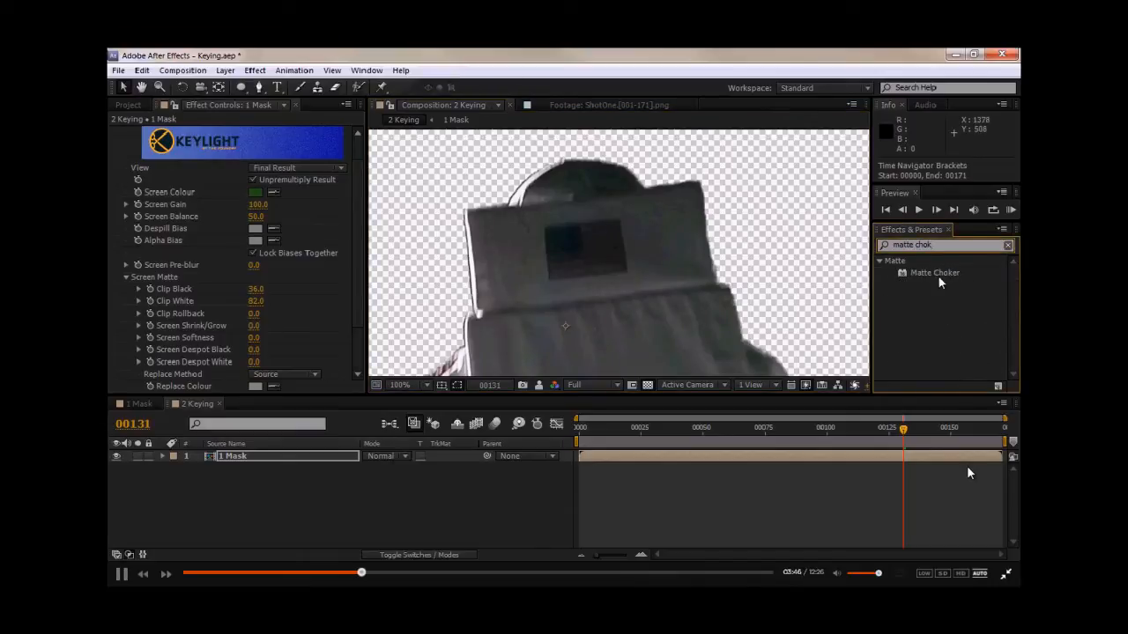
left_click_drag(936, 273, 216, 366)
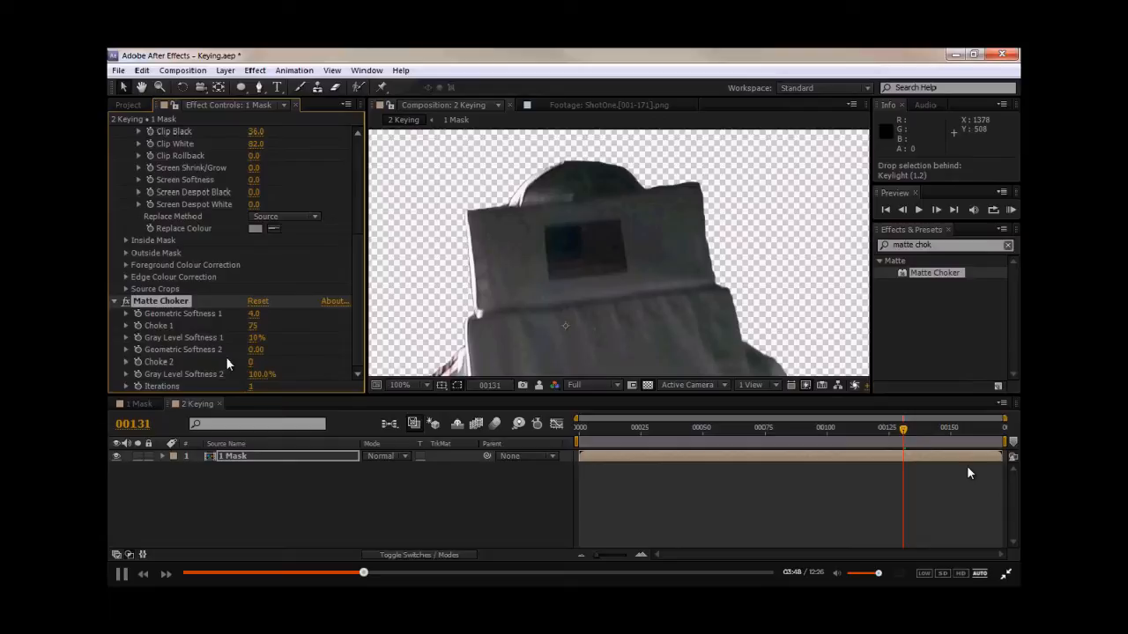
- Set Matte Choker's Choke 1 to 40
left_click(253, 325)
type("30")
key("Return")
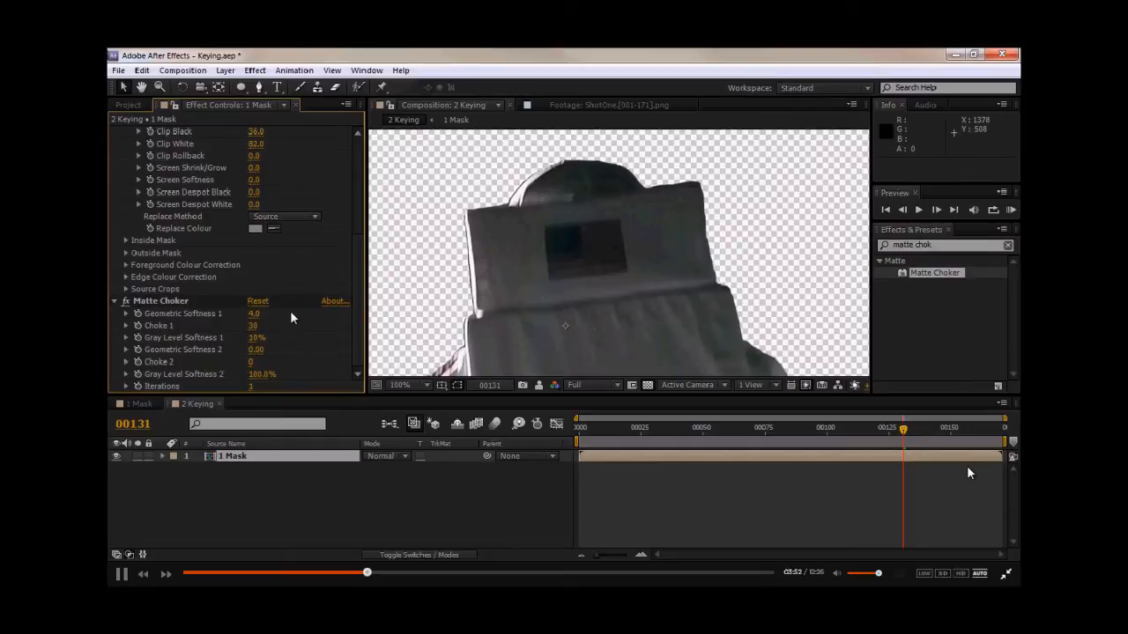
left_click(254, 326)
type("40")
key("Return")
- Set Matte Choker's Geometric Softness 1 to 8
left_click(255, 315)
type("8")
key("Return")
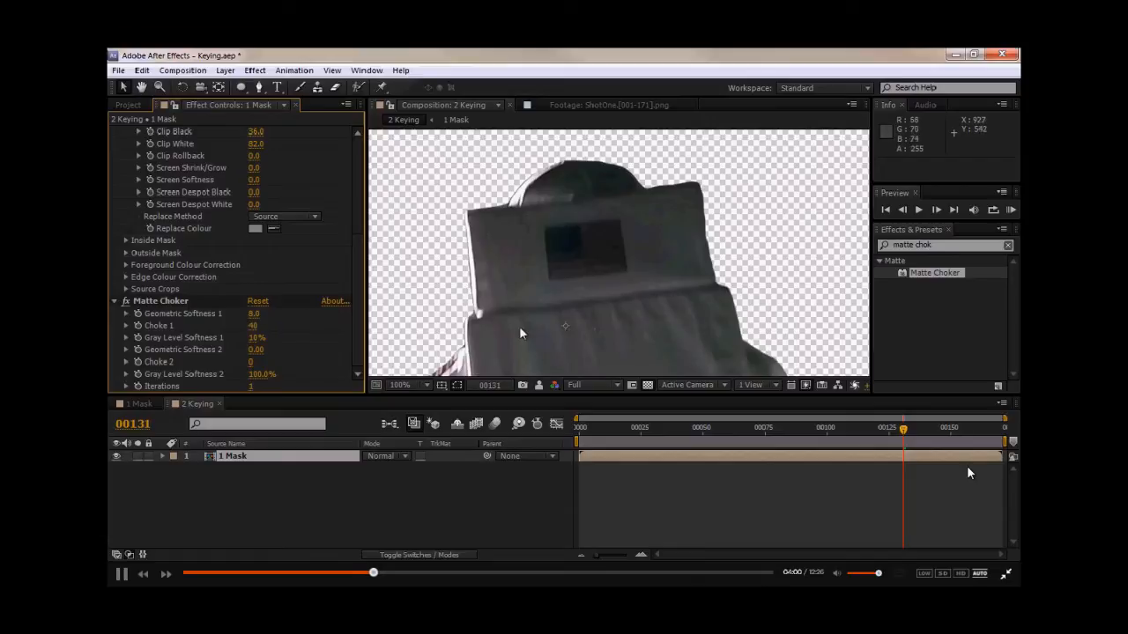
scroll(256, 251, "up", 3)
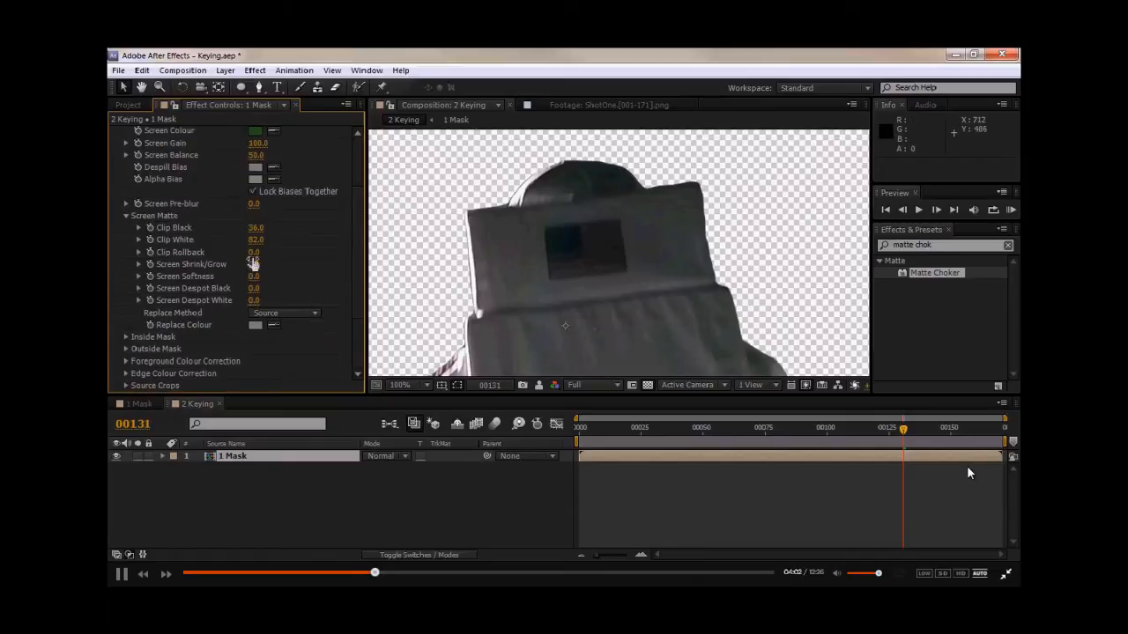
- Set Keylight's Screen Shrink/Grow to -1.0
left_click(254, 264)
key("Return")
key("Return")
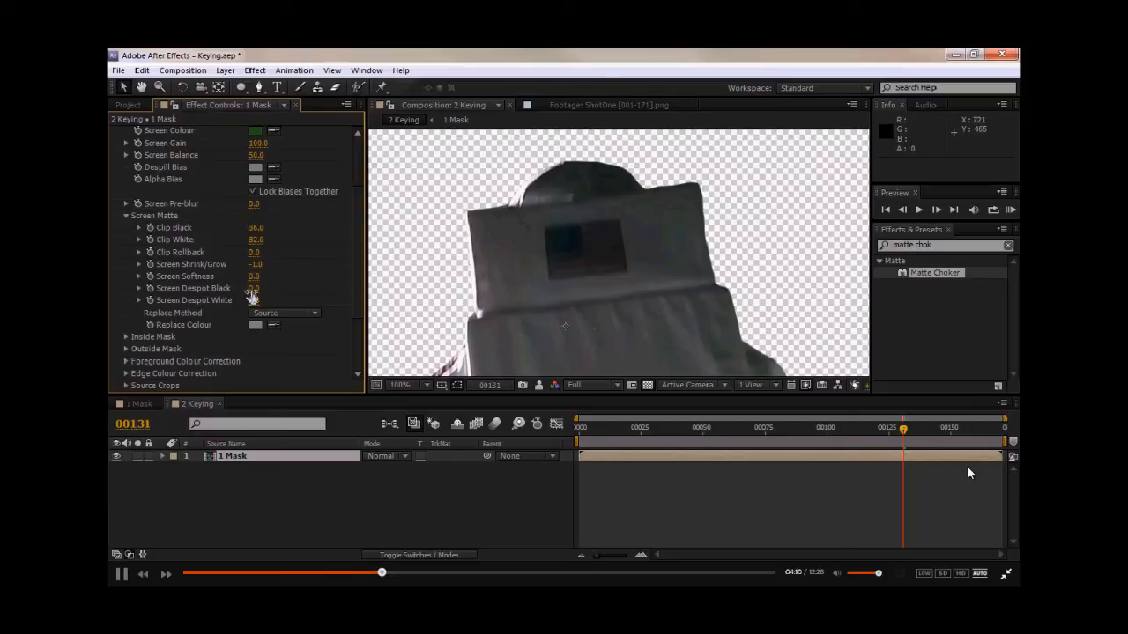
left_click(254, 275)
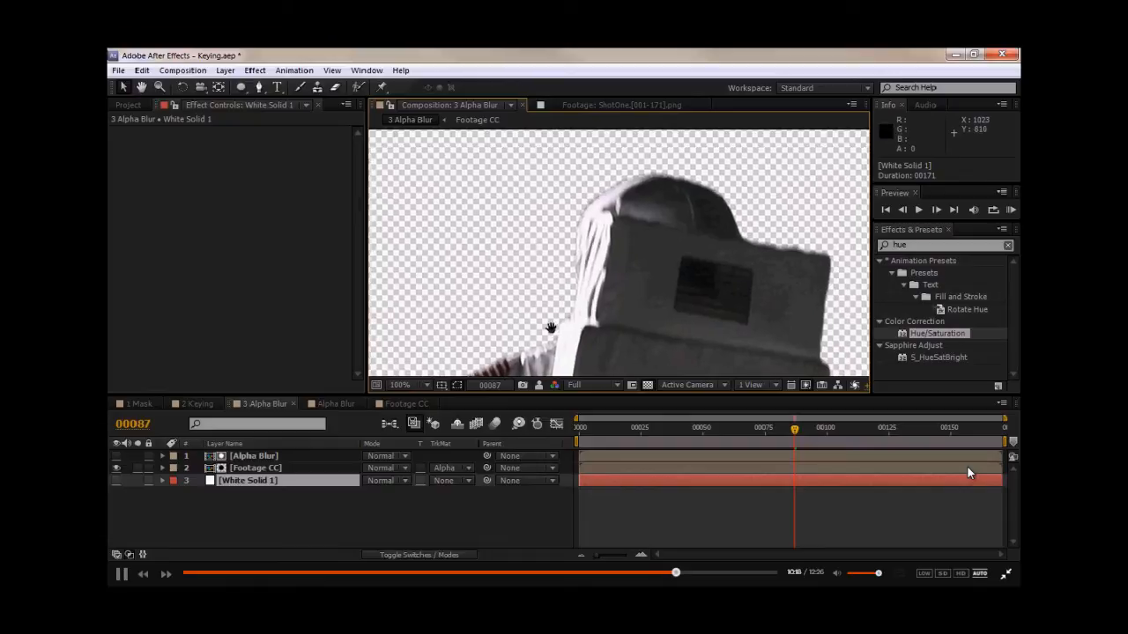
- Reopen Keylight's Screen Matte settings in the 2 Keying composition to review them
left_click(197, 404)
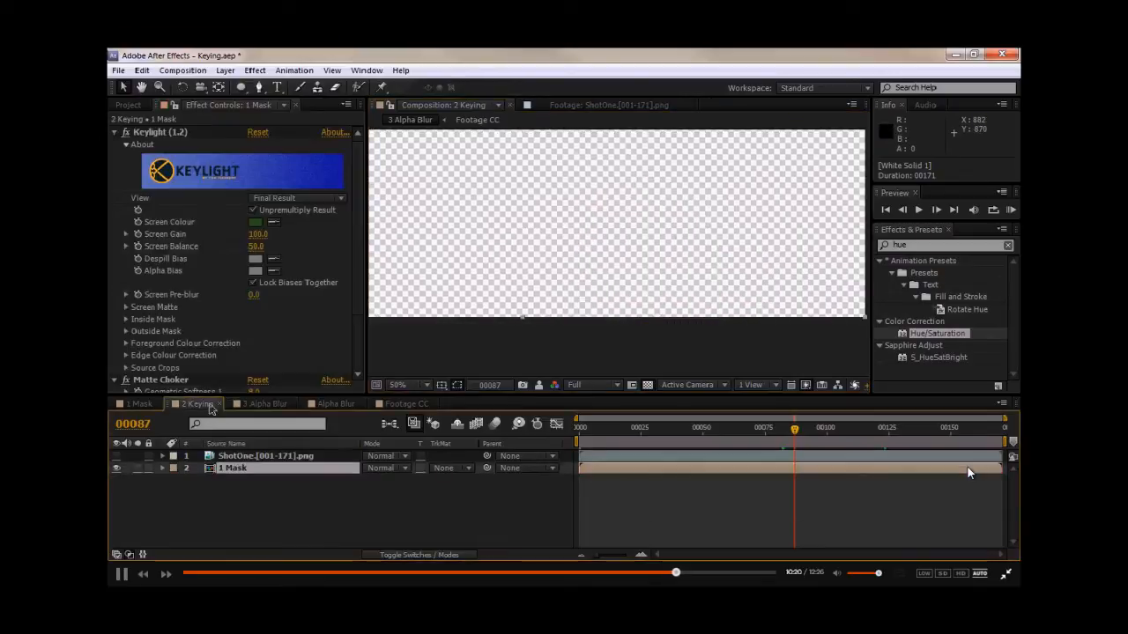
left_click(126, 307)
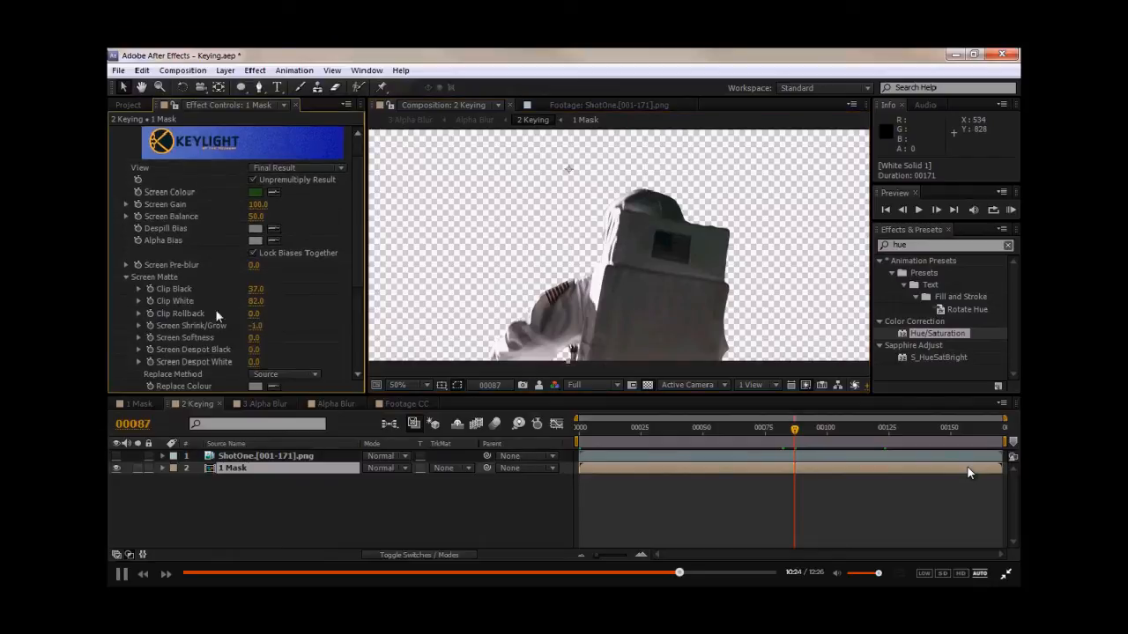
left_click(254, 326)
key("Return")
- Preview the 3 Alpha Blur composite over the white solid by toggling the solid's visibility on and off
left_click(280, 406)
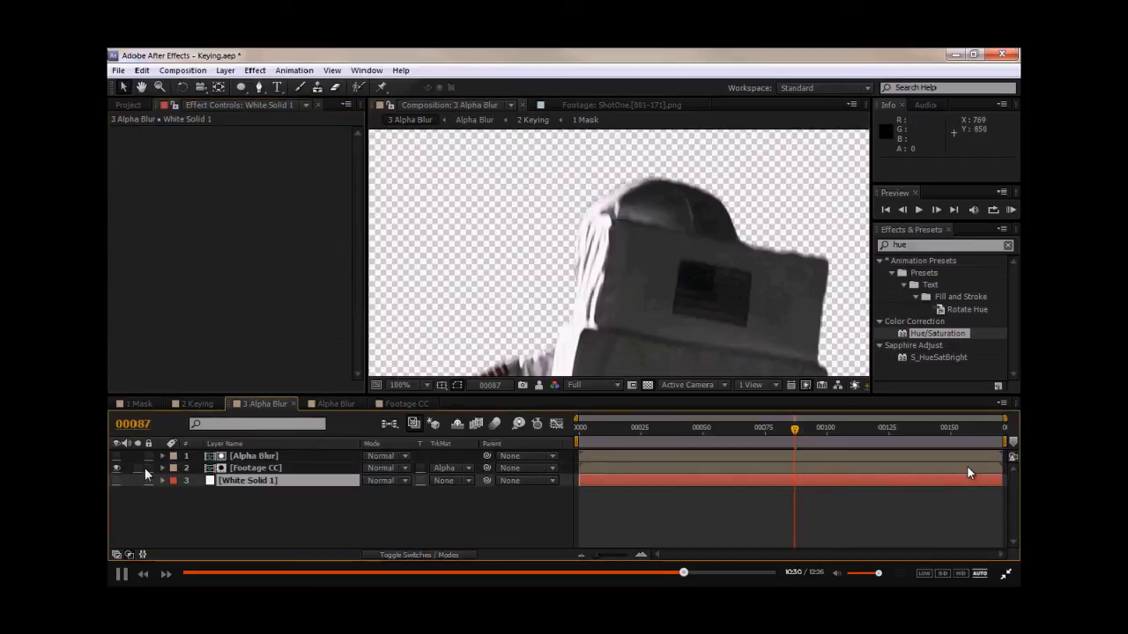
left_click(117, 481)
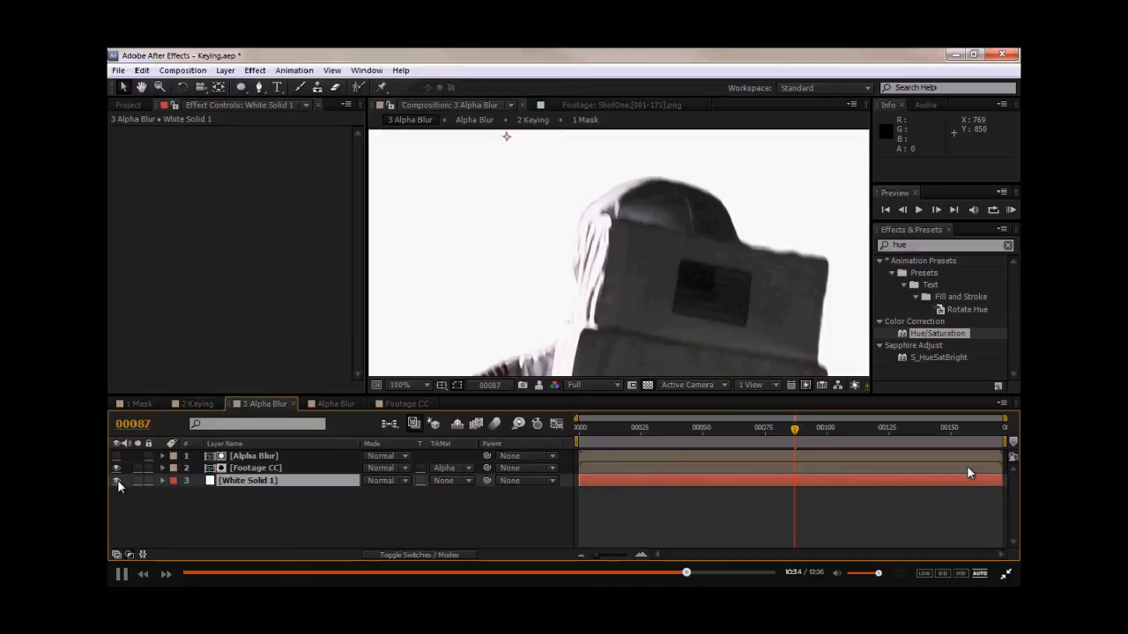
scroll(612, 317, "down", 3)
scroll(616, 301, "up", 2)
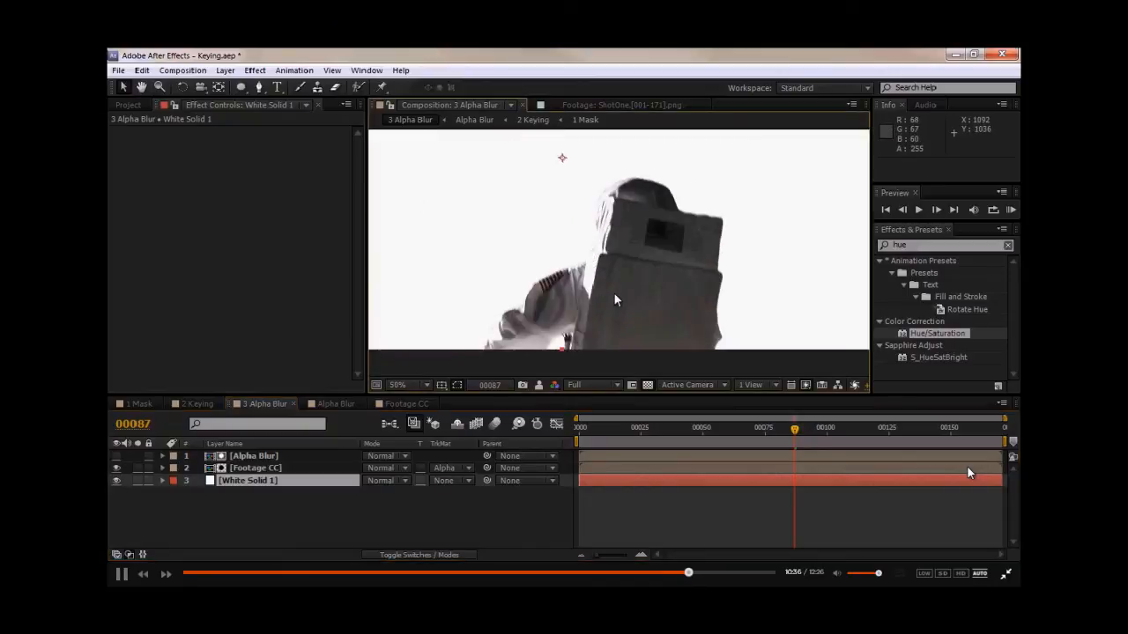
left_click(117, 481)
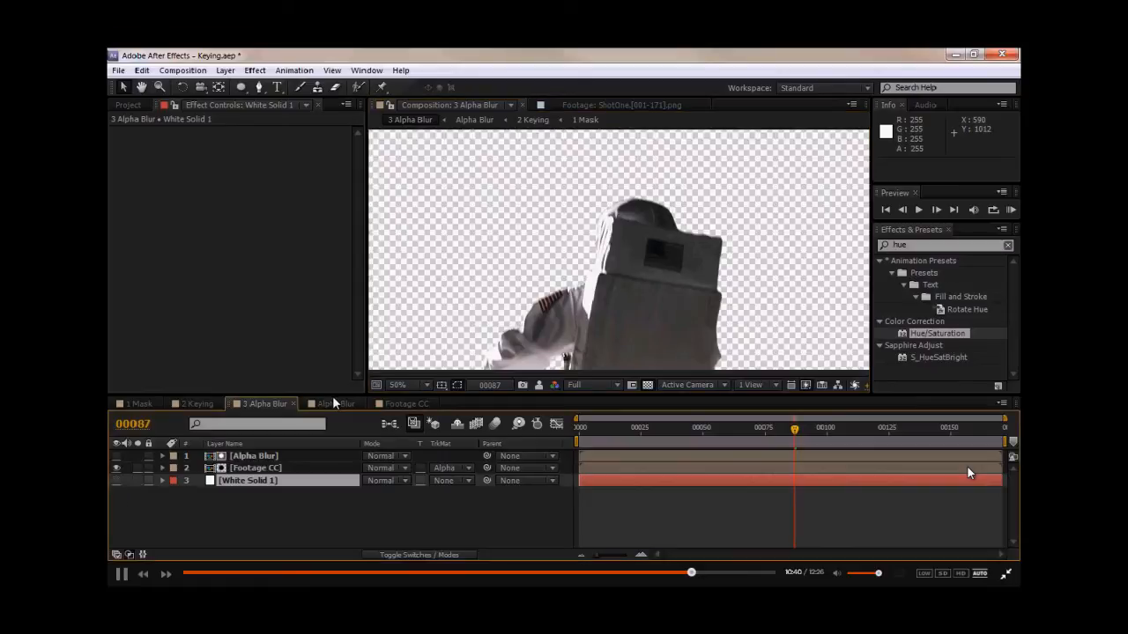
- Add the 2 Keying composition into 3 Alpha Blur and set its track matte to Alpha
left_click(129, 106)
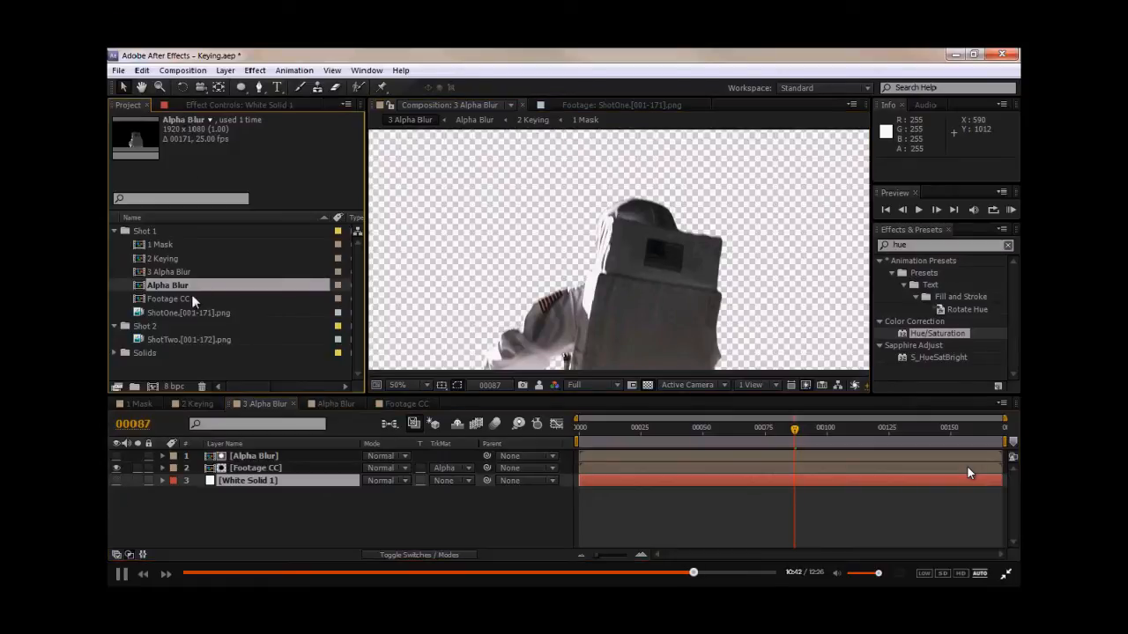
left_click_drag(168, 258, 248, 462)
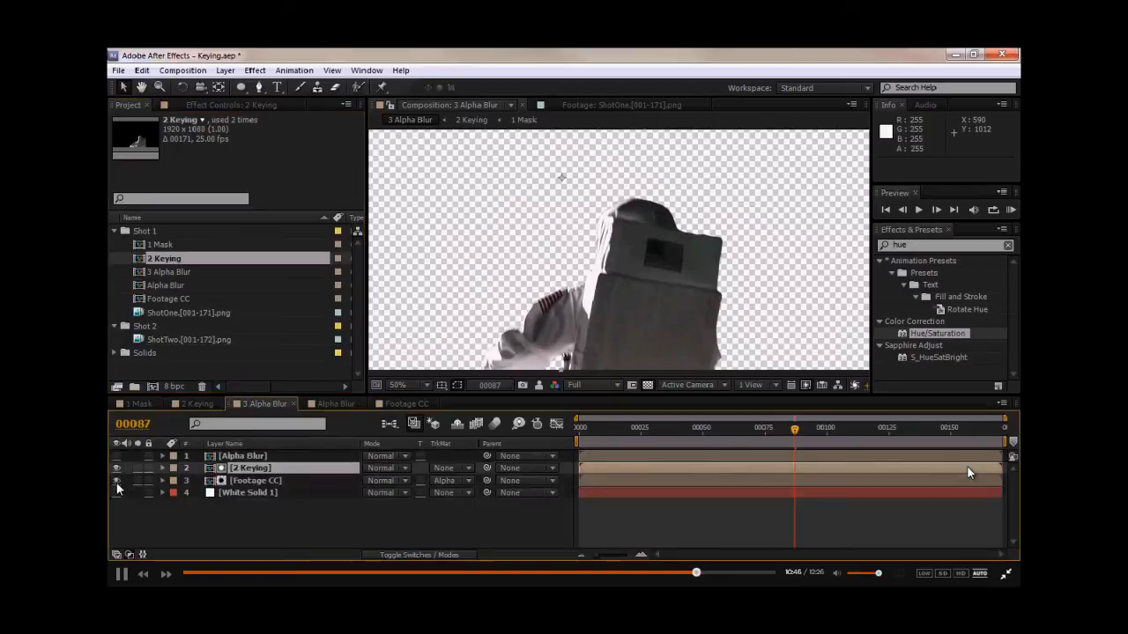
left_click(446, 468)
left_click(499, 406)
scroll(599, 239, "up", 2)
left_click_drag(599, 239, 591, 382)
scroll(590, 295, "down", 4)
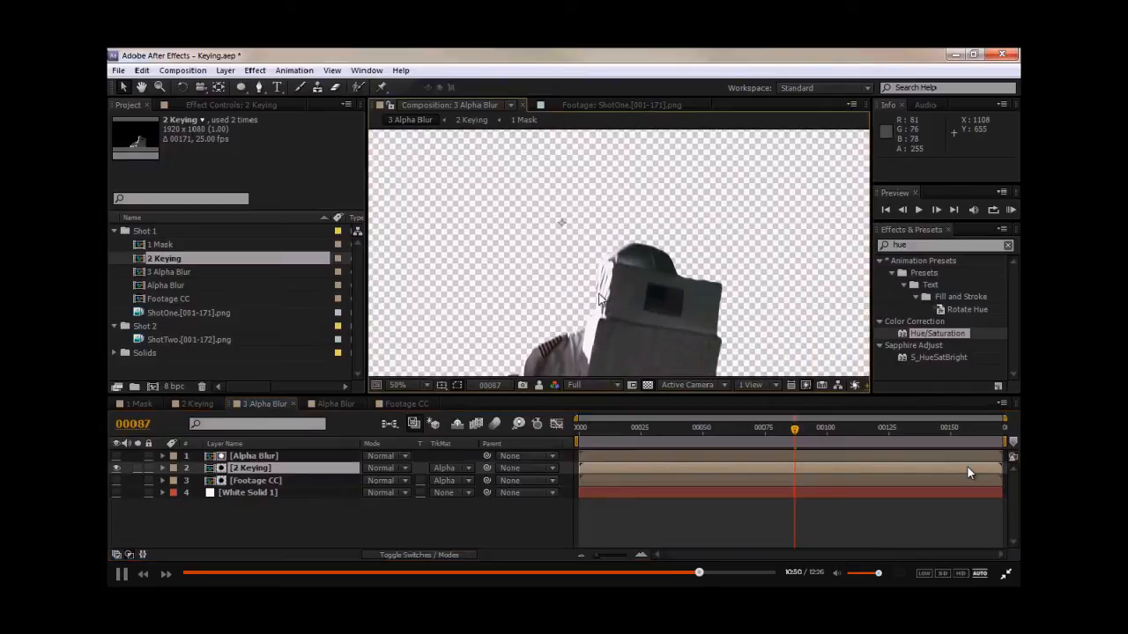
- Delete the 2 Keying layer from the 3 Alpha Blur composition
left_click(247, 470)
key("Delete")
left_click(248, 469)
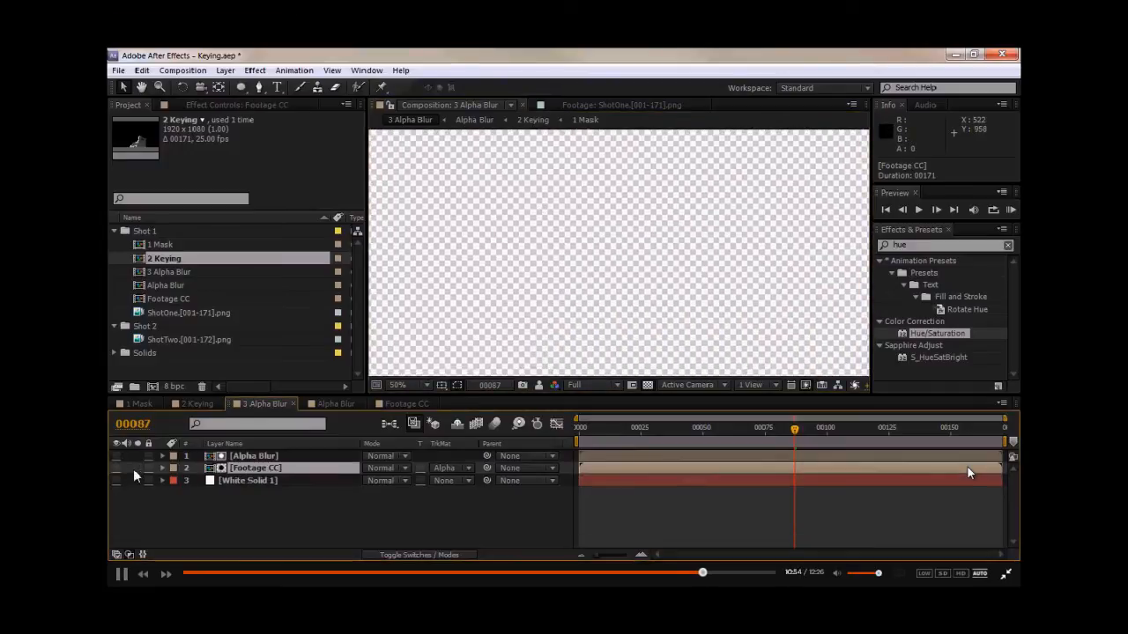
- Turn on the Footage CC layer's visibility and switch to the 2 Keying composition
left_click(173, 512)
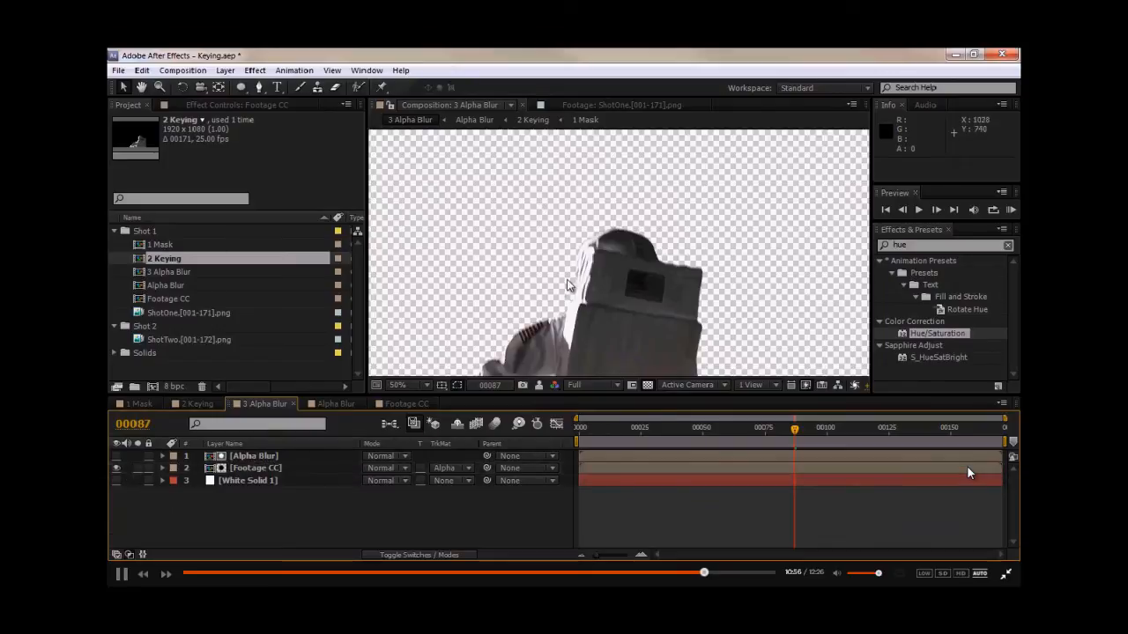
left_click(198, 404)
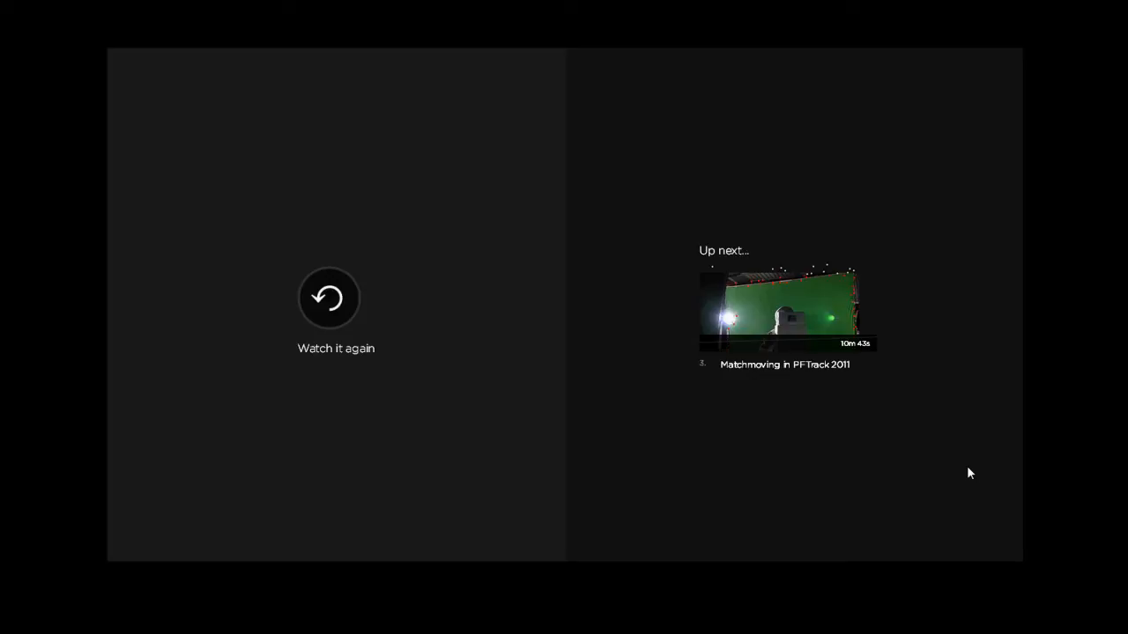
left_click(778, 312)
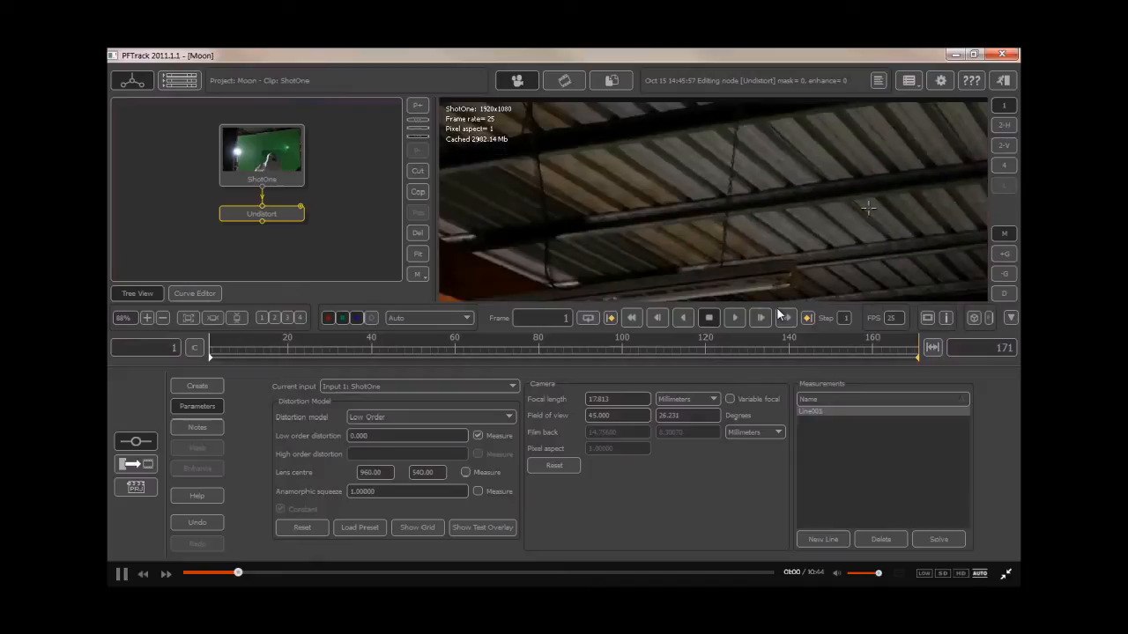
- Inspect the Line001 measurement line along the roof beam up close
scroll(674, 236, "up", 4)
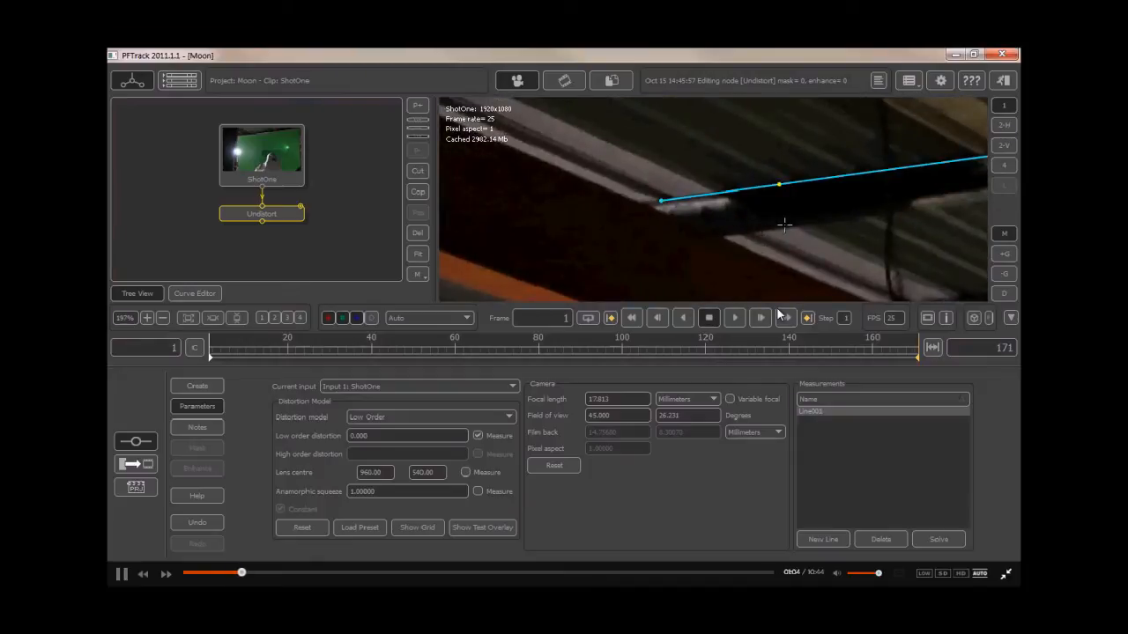
scroll(784, 225, "down", 2)
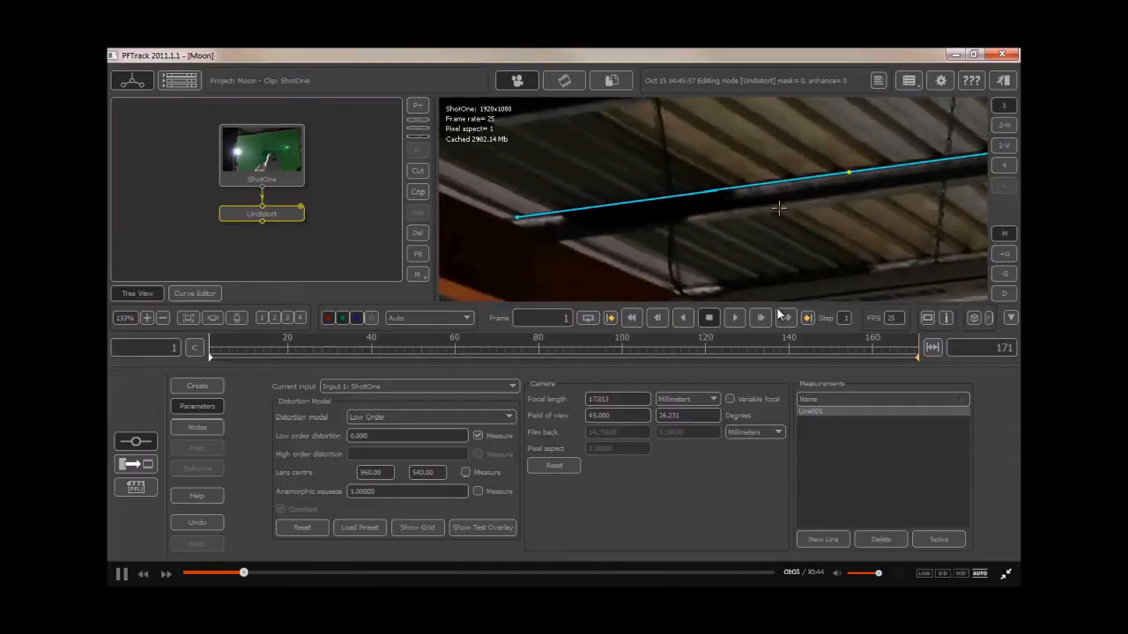
scroll(638, 230, "down", 2)
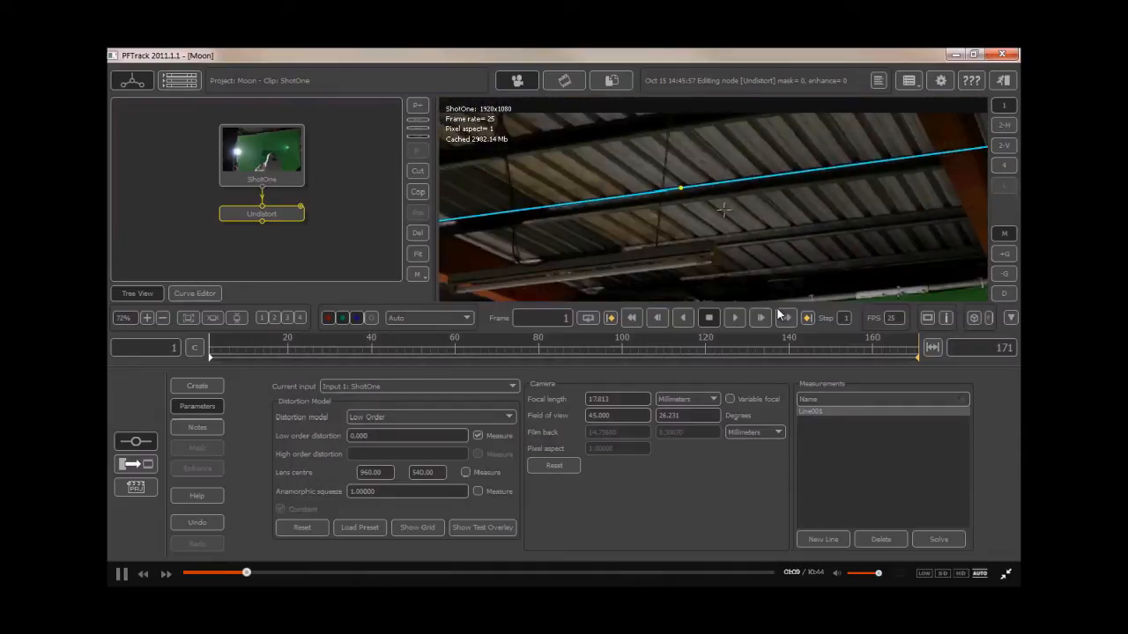
middle_click_drag(759, 207, 736, 234)
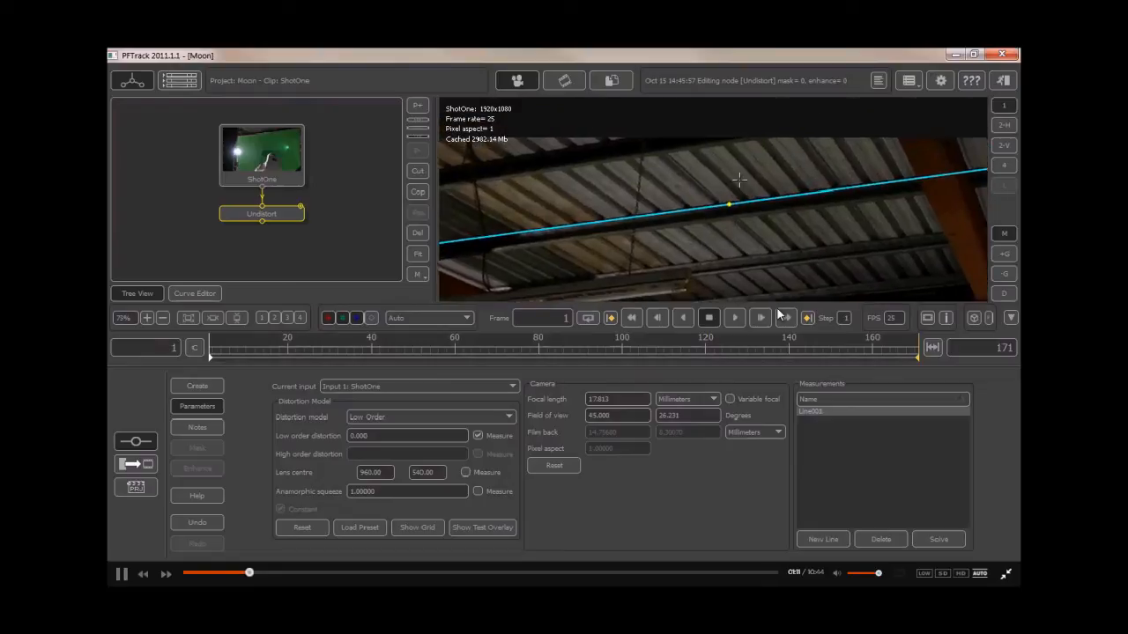
scroll(732, 229, "up", 3)
scroll(729, 207, "down", 3)
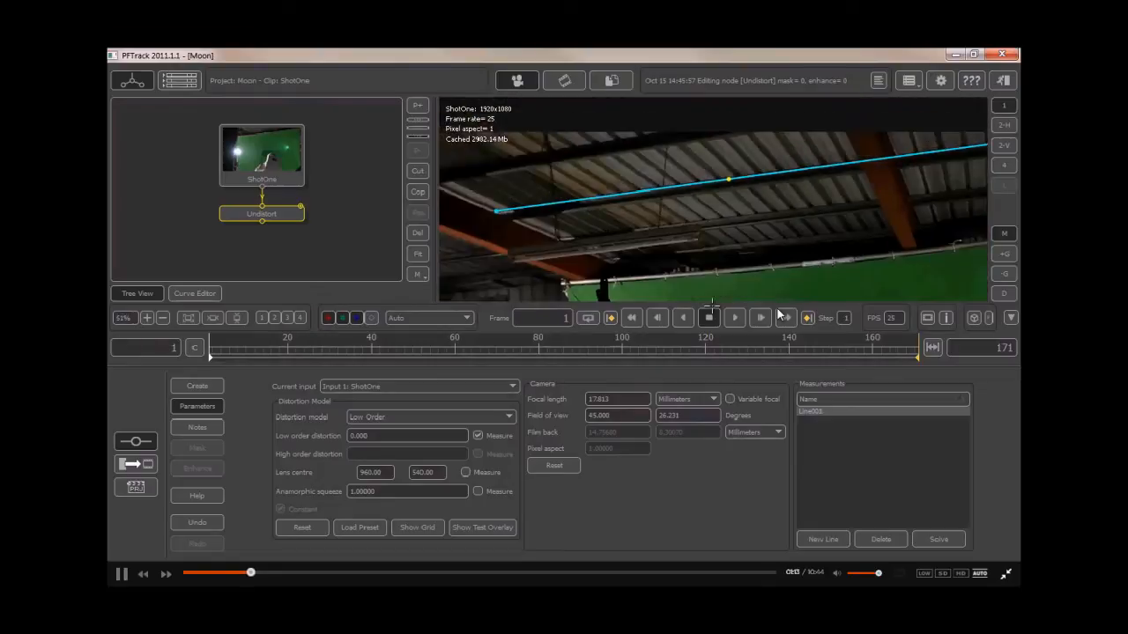
scroll(731, 185, "up", 3)
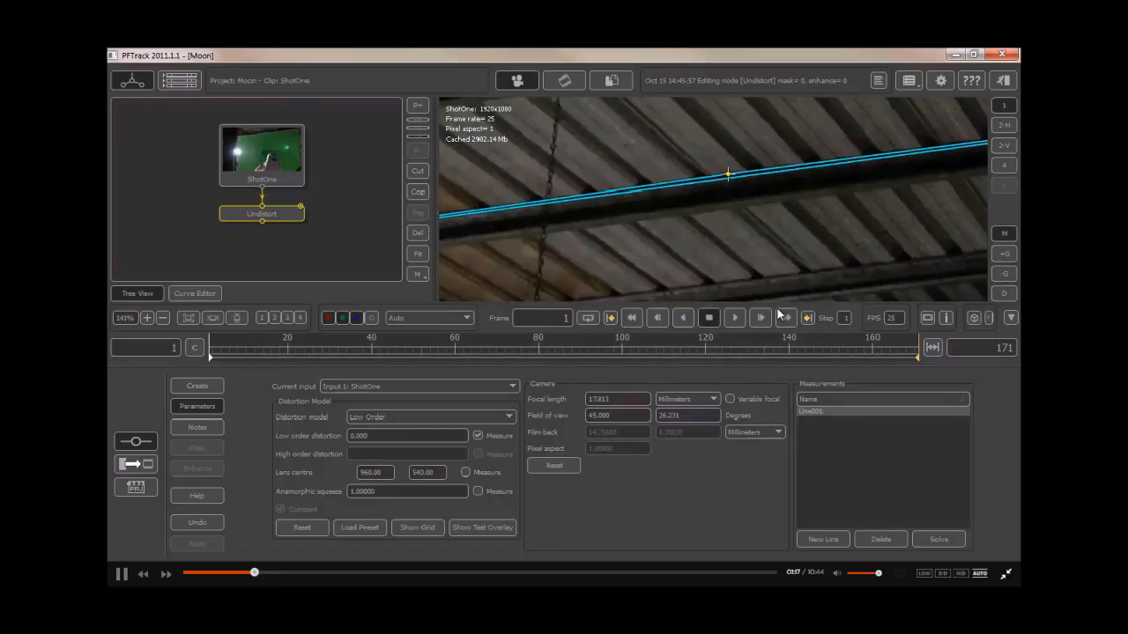
- Refine the line's points along the roof beam and solve the lens distortion
scroll(733, 240, "up", 2)
left_click_drag(725, 147, 687, 180)
scroll(714, 229, "down", 2)
scroll(702, 159, "down", 2)
right_click_drag(693, 200, 630, 249)
right_click_drag(797, 232, 752, 207)
left_click_drag(749, 183, 714, 186)
left_click(939, 538)
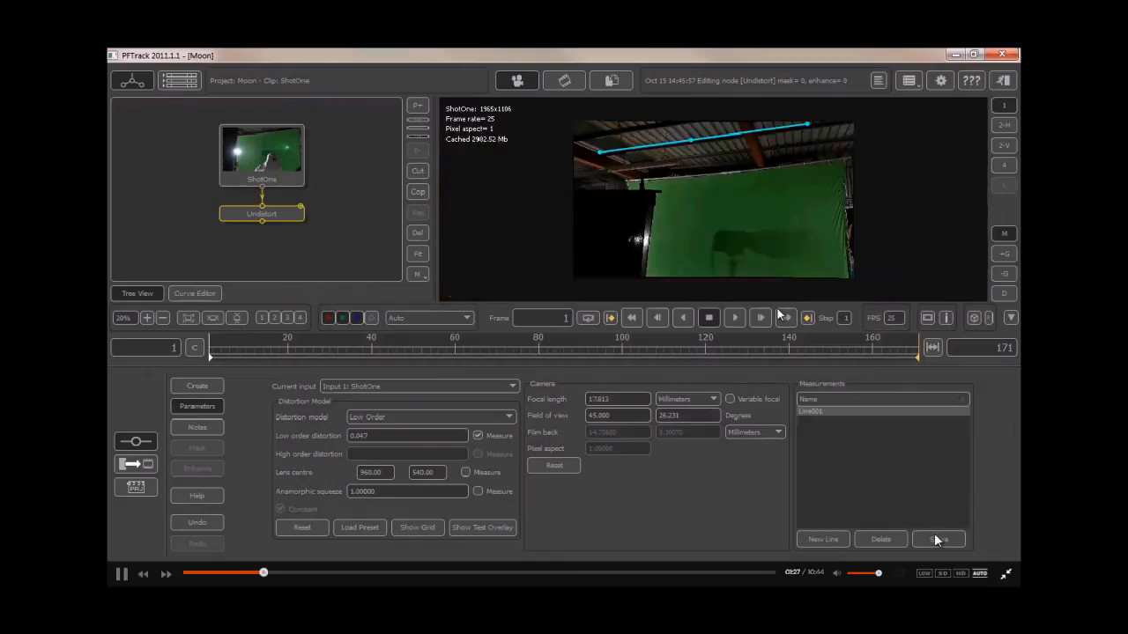
- Inspect the solved line against the roof beam
scroll(710, 180, "up", 8)
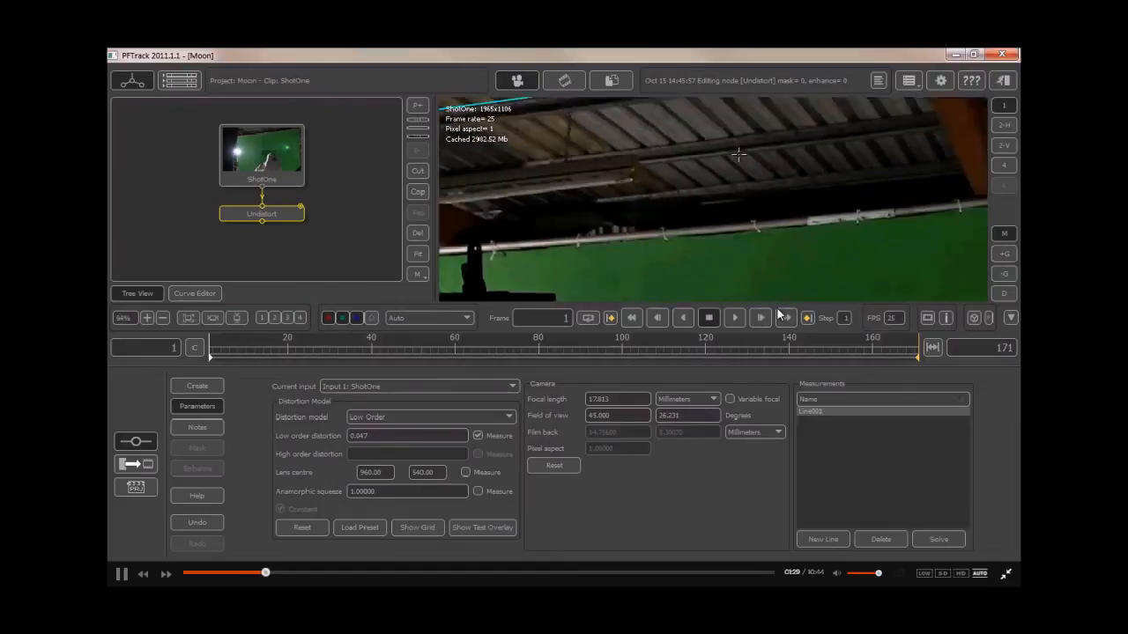
right_click_drag(739, 241, 795, 217)
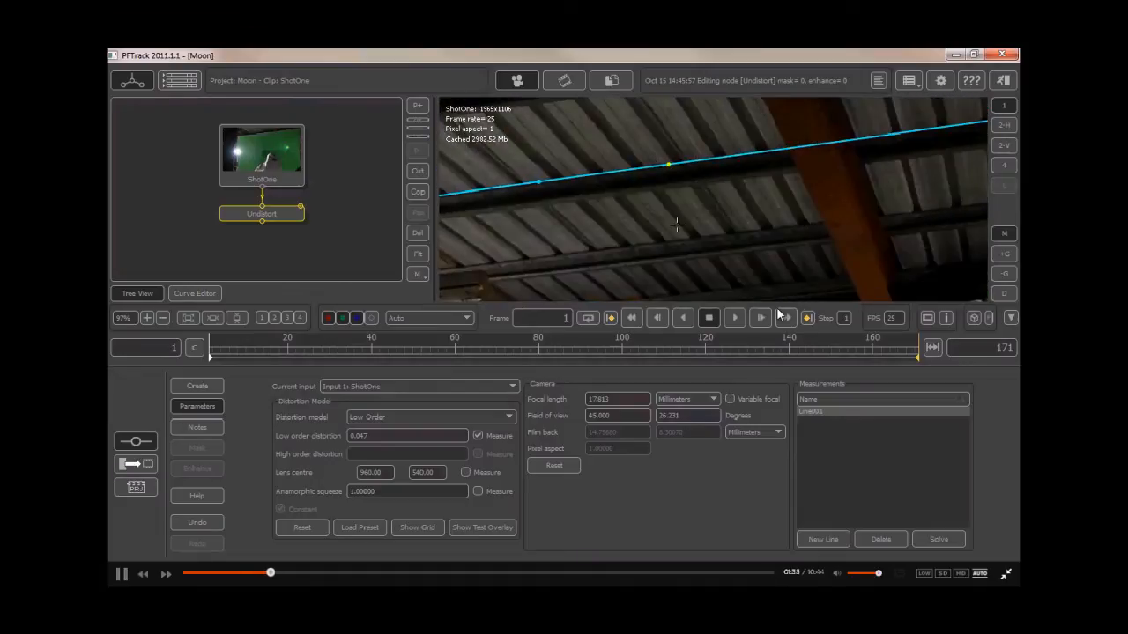
scroll(676, 224, "down", 4)
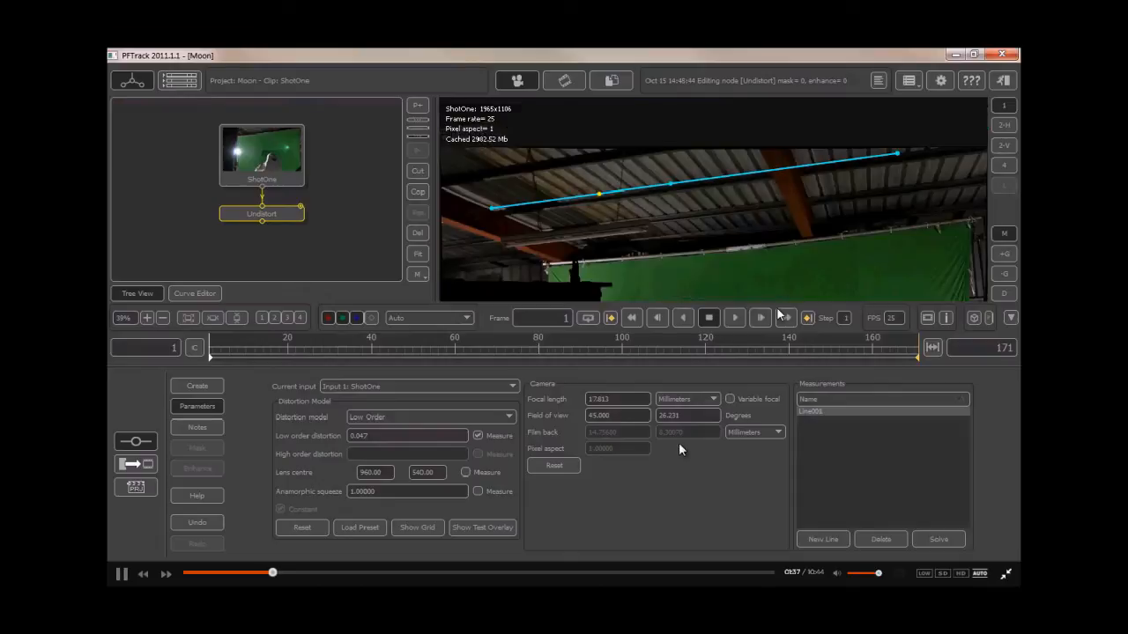
- Add an Auto Track node below the Undistort node
right_click(251, 214)
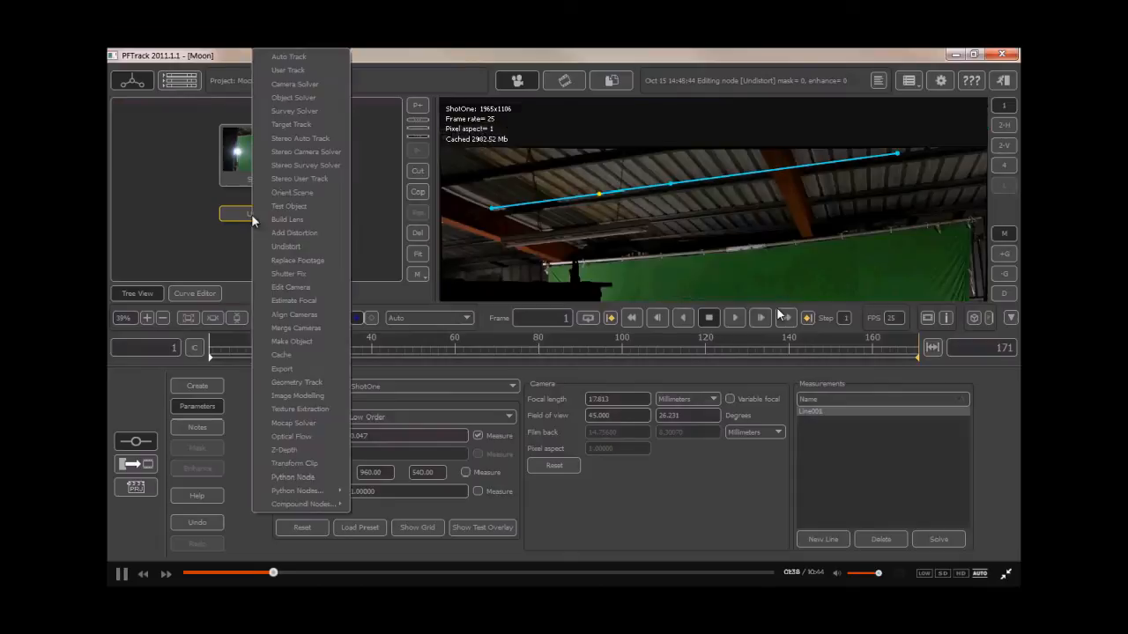
left_click(271, 56)
left_click_drag(245, 264, 246, 245)
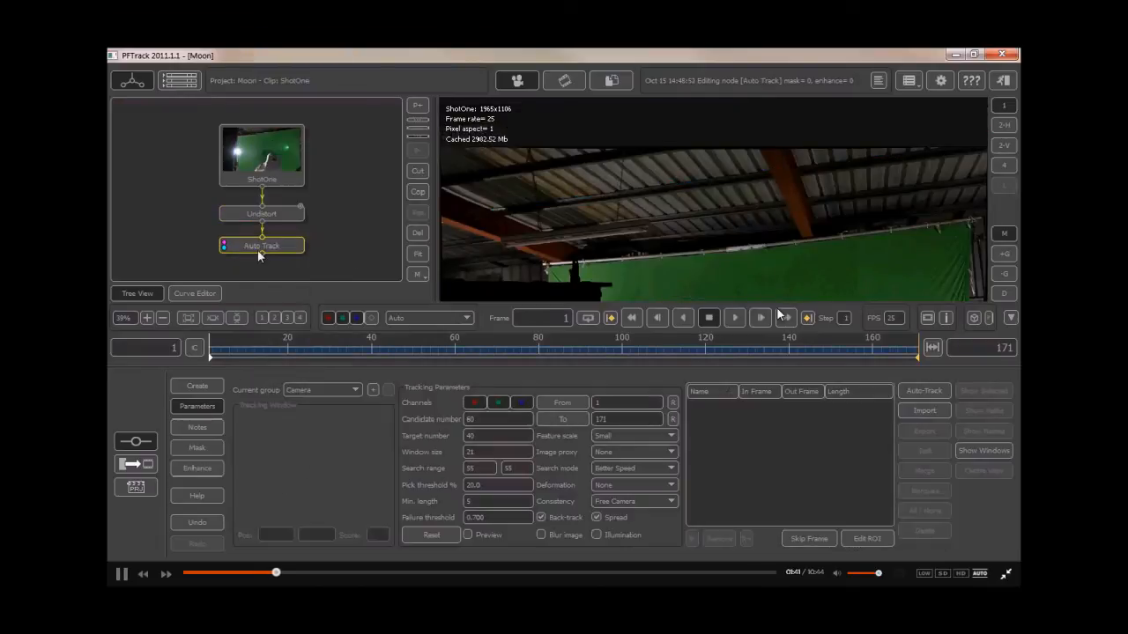
- Enable Preview and set the Auto Track candidate number to 150
left_click(486, 535)
left_click(504, 420)
type("8")
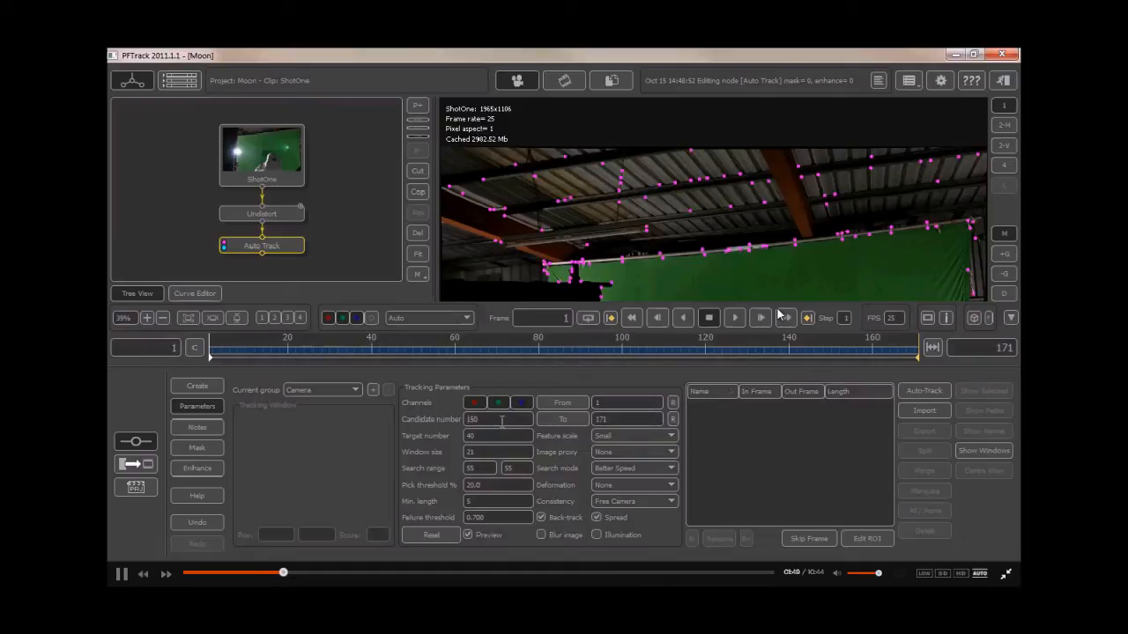
left_click(470, 452)
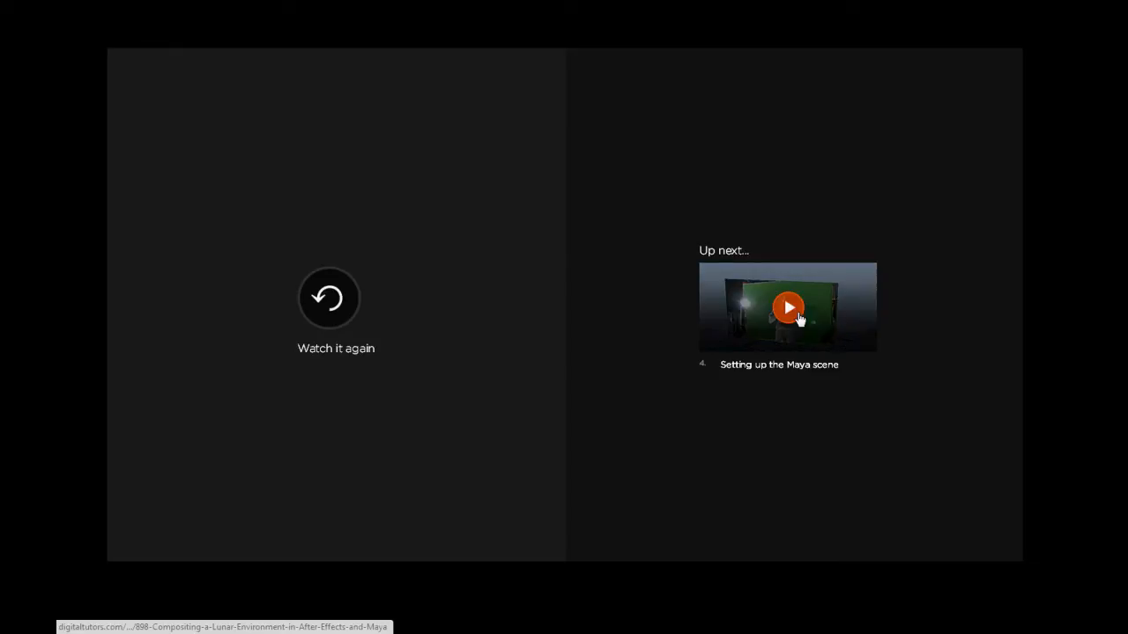
left_click(799, 318)
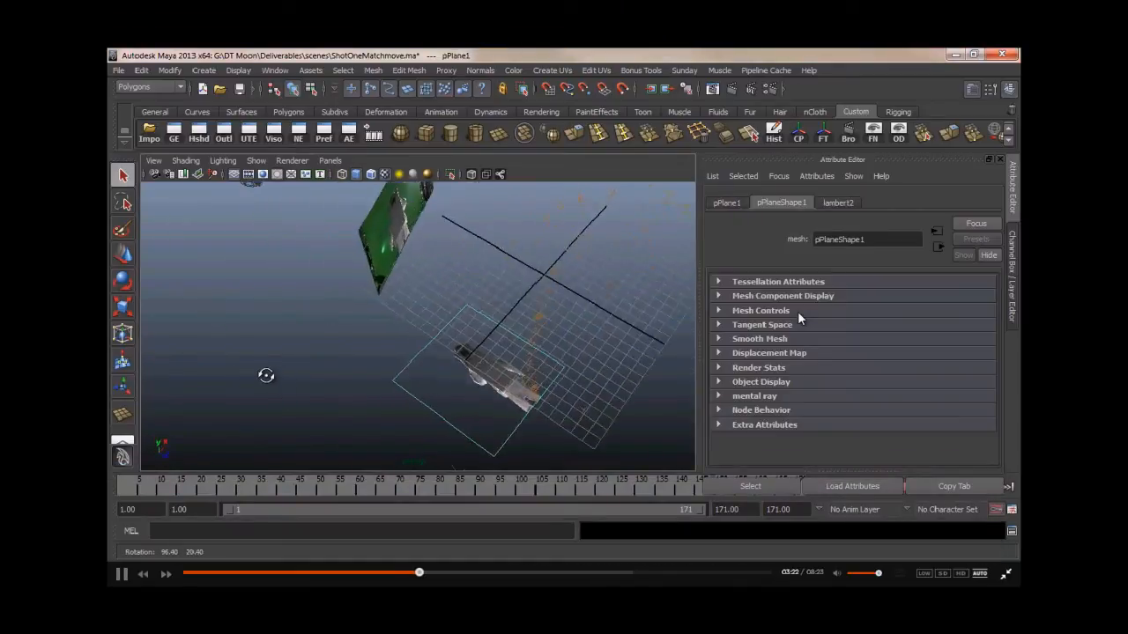
- Move the selected plane sideways across the ground grid toward the footage card
left_click_drag(638, 326, 493, 297, "alt")
middle_click_drag(493, 296, 322, 371, "alt")
left_click_drag(323, 371, 447, 381, "alt")
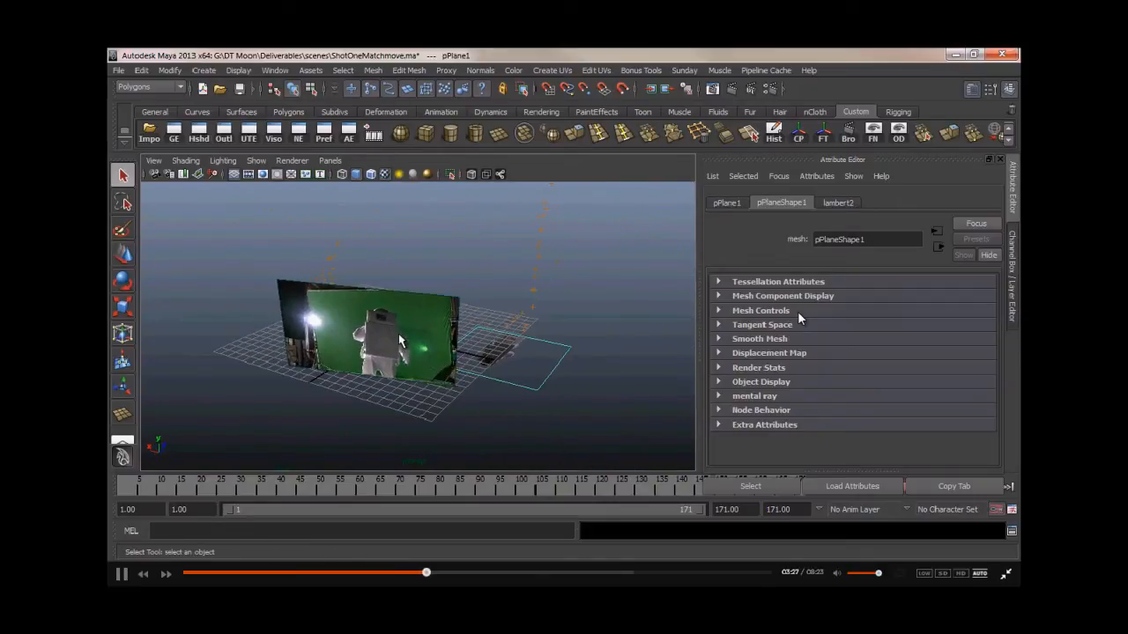
key("w")
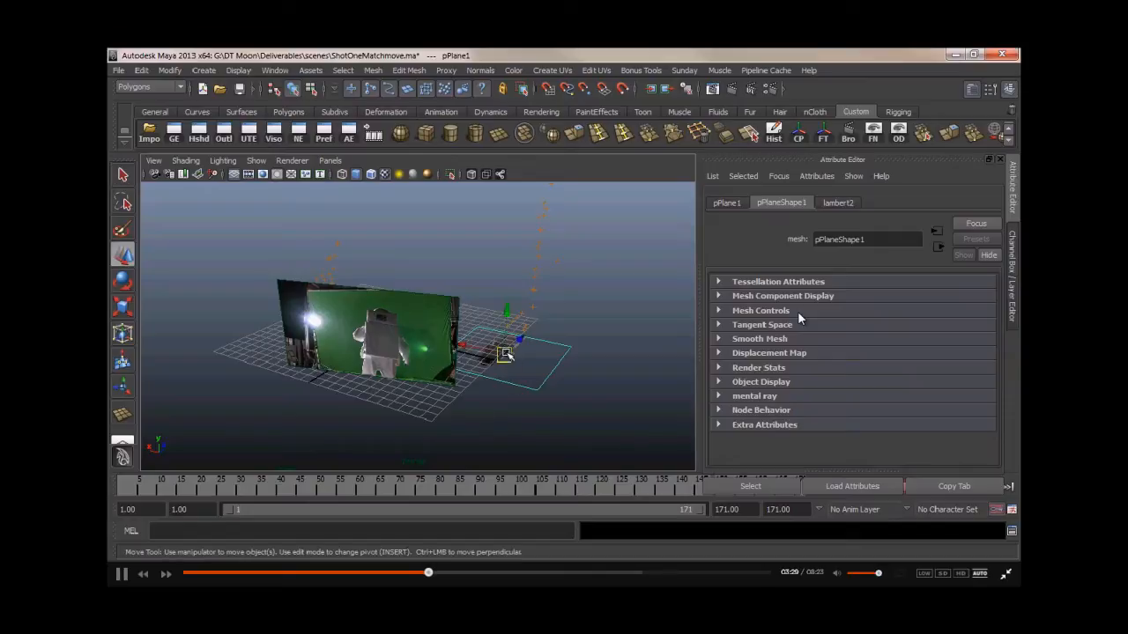
left_click_drag(521, 340, 309, 351)
- Rotate the plane to stand it upright
key("e")
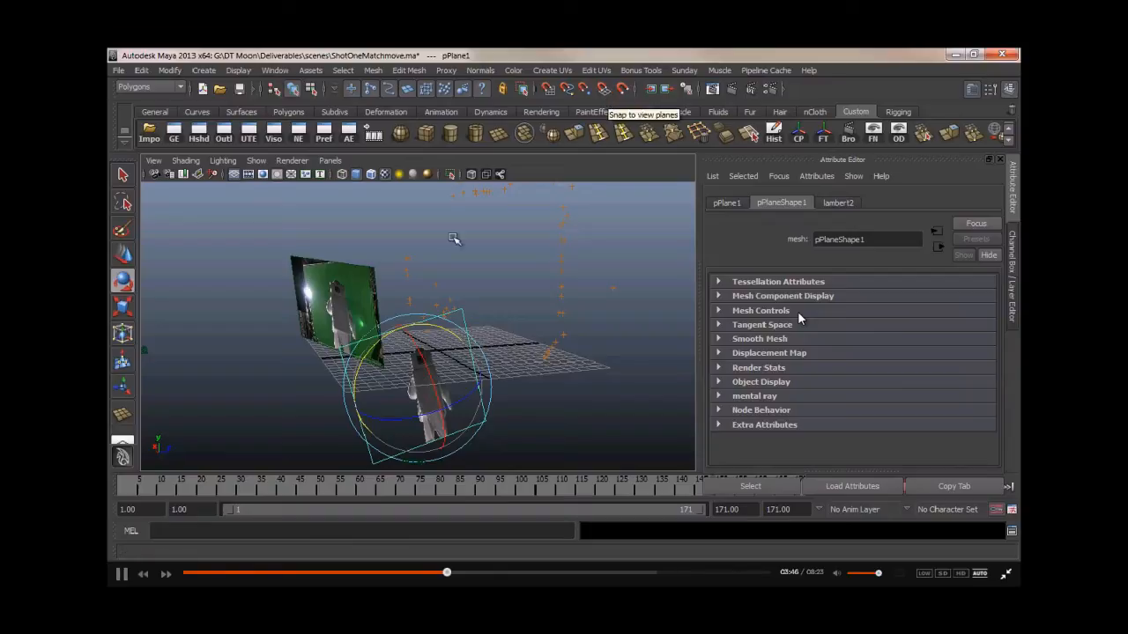
left_click_drag(374, 348, 418, 403)
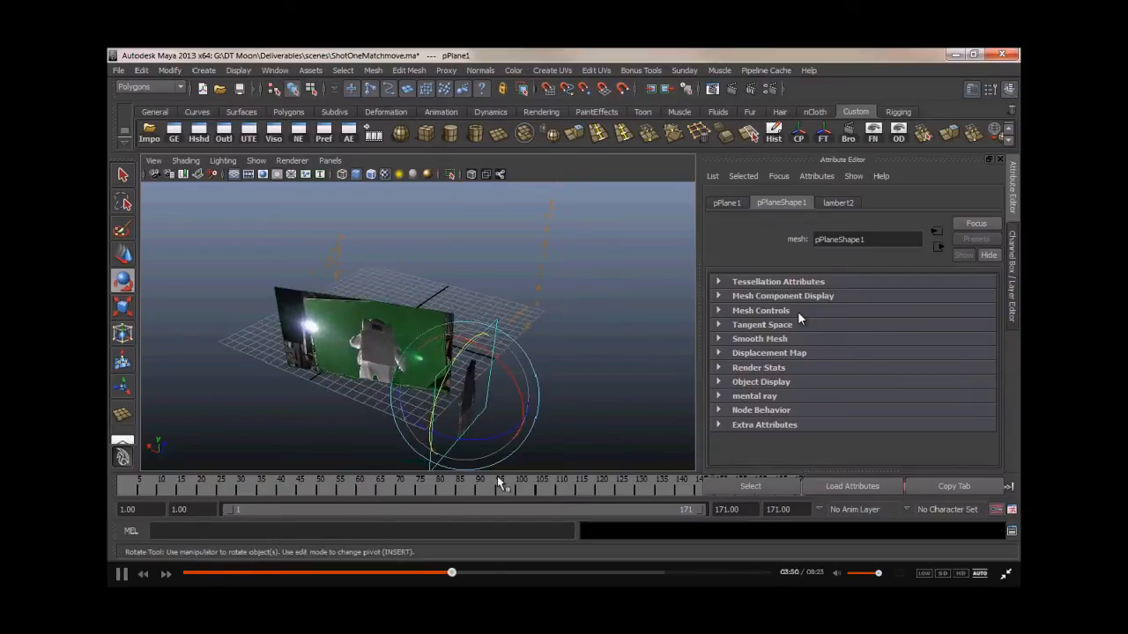
left_click_drag(492, 445, 491, 351)
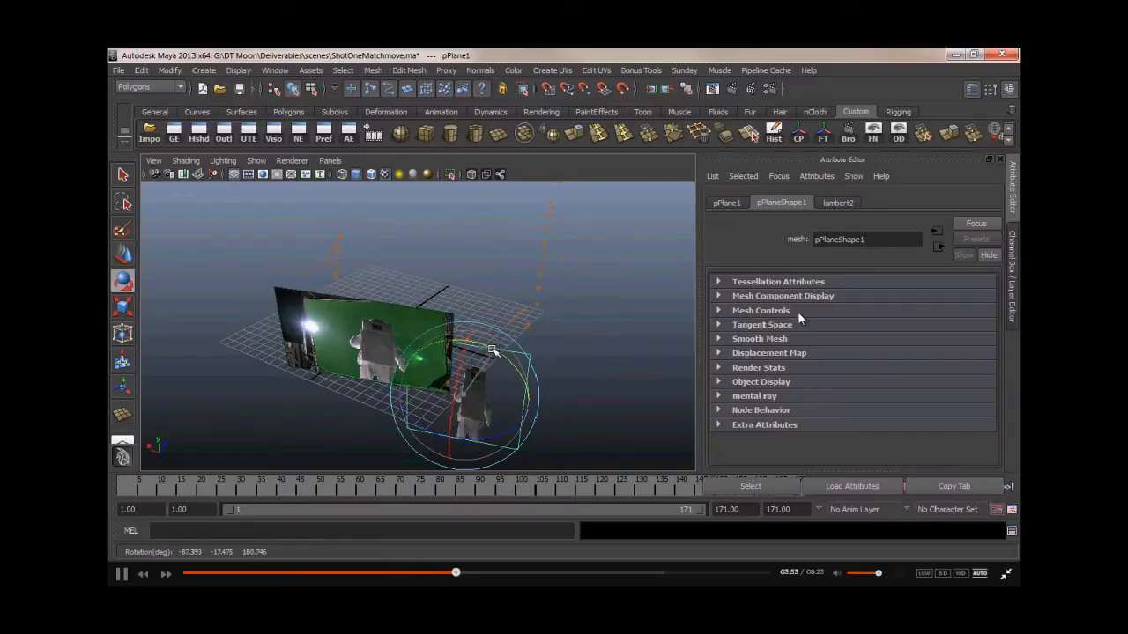
- Move the plane into place behind the astronaut, standing on the ground grid
left_click_drag(361, 358, 390, 371, "alt")
key("w")
left_click_drag(460, 383, 446, 410)
left_click_drag(515, 384, 478, 295)
left_click_drag(406, 401, 404, 340)
left_click_drag(310, 310, 320, 305, "alt")
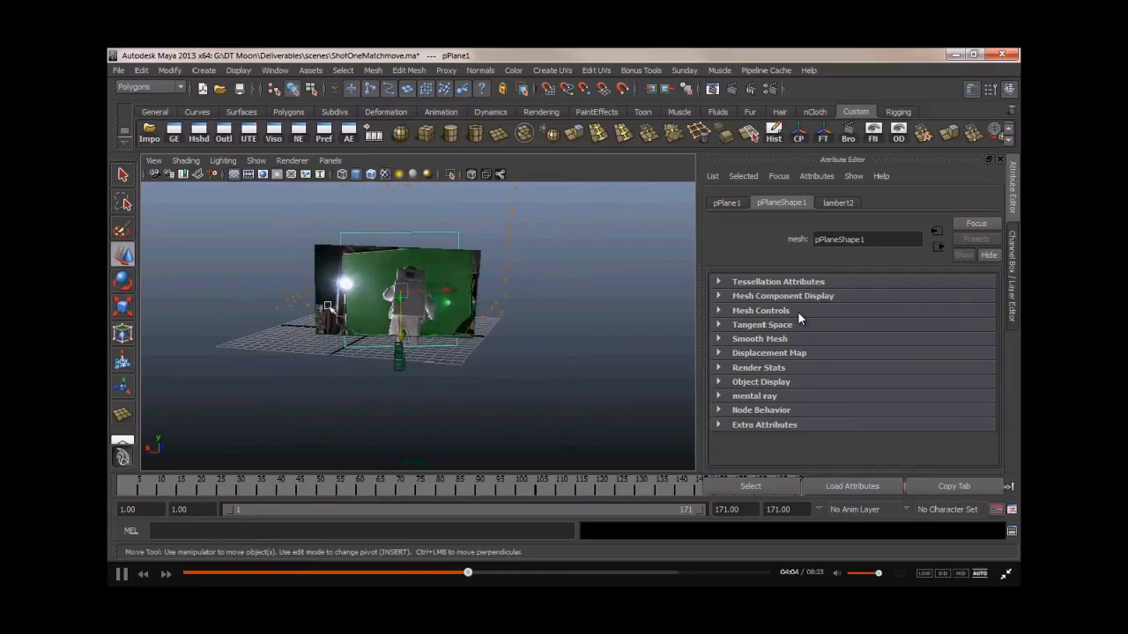
- Scale the plane up so it covers the backdrop behind the astronaut
key("r")
left_click_drag(467, 289, 487, 298)
left_click_drag(398, 352, 398, 341)
left_click_drag(311, 262, 252, 326, "alt")
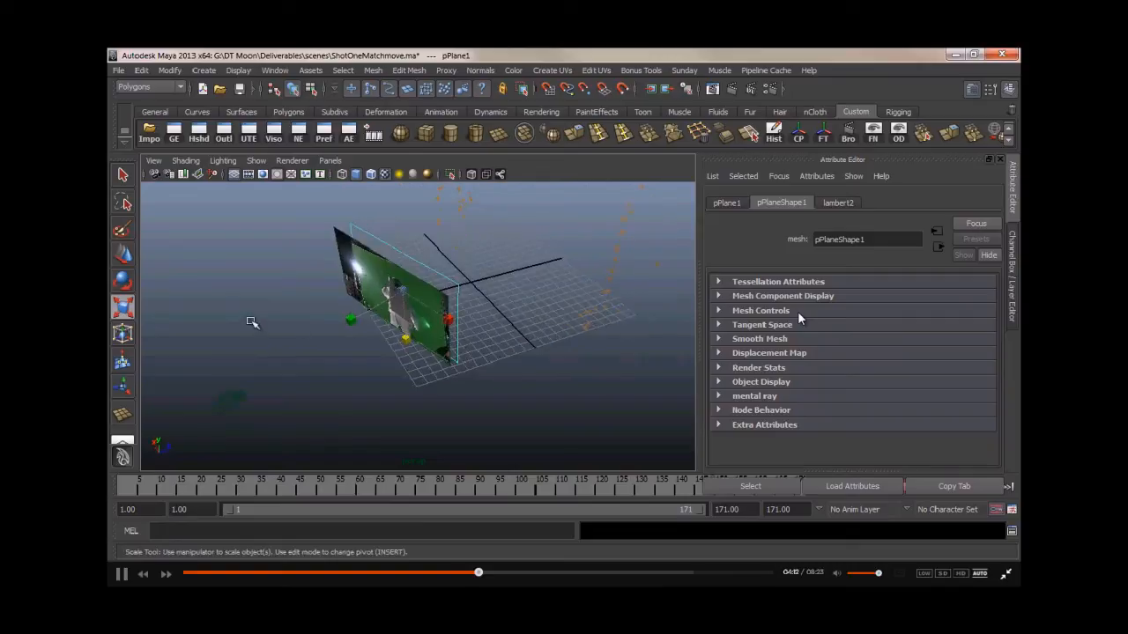
middle_click_drag(266, 319, 333, 322, "alt")
right_click_drag(333, 322, 484, 318, "alt")
left_click_drag(491, 292, 577, 308, "alt")
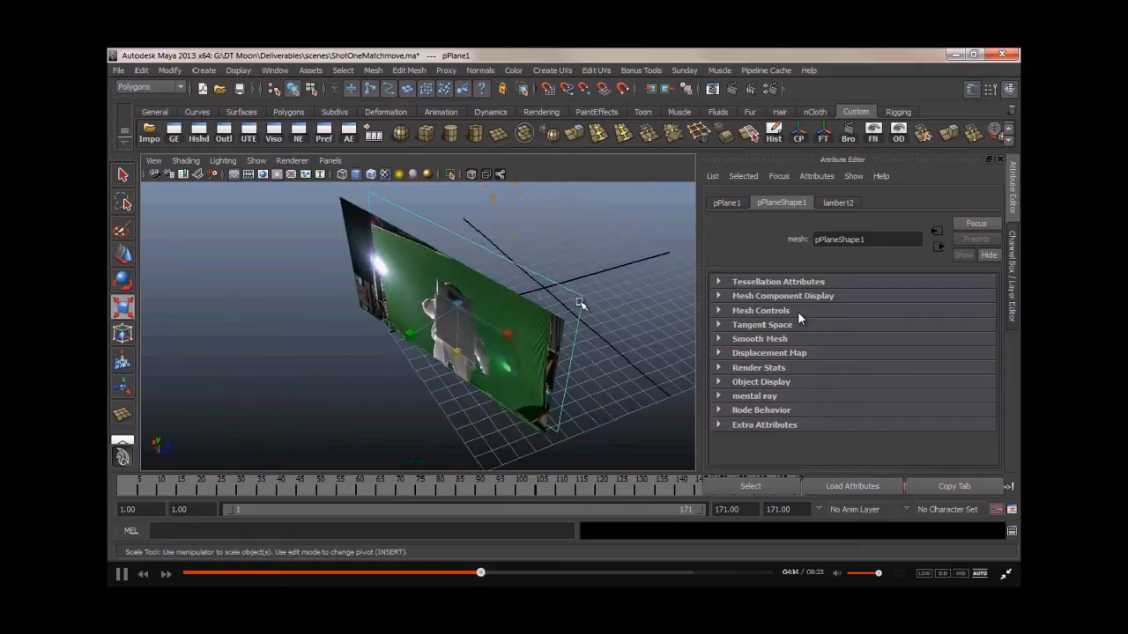
right_click_drag(580, 298, 540, 298)
left_click_drag(570, 292, 590, 308)
- Switch to a close-up view and move a corner vertex of the plane down onto the ground line
key("space")
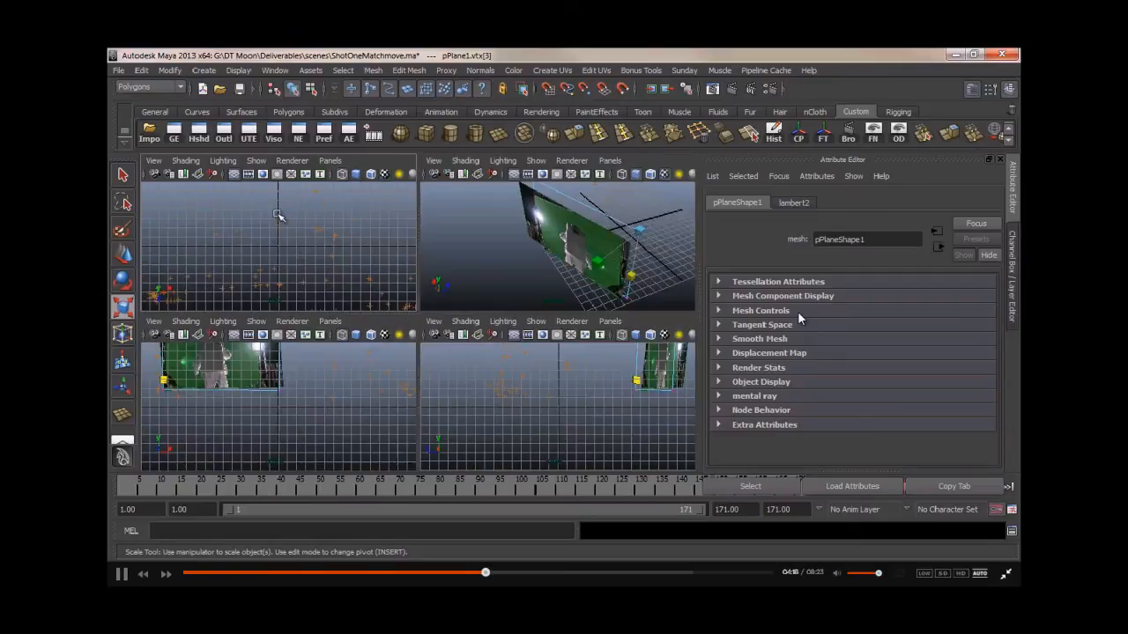
key("space")
scroll(287, 248, "down", 4)
middle_click_drag(334, 229, 347, 313, "alt")
right_click_drag(347, 313, 627, 317, "alt")
middle_click_drag(187, 355, 315, 346, "alt")
right_click_drag(316, 346, 630, 343, "alt")
middle_click_drag(329, 325, 350, 348, "alt")
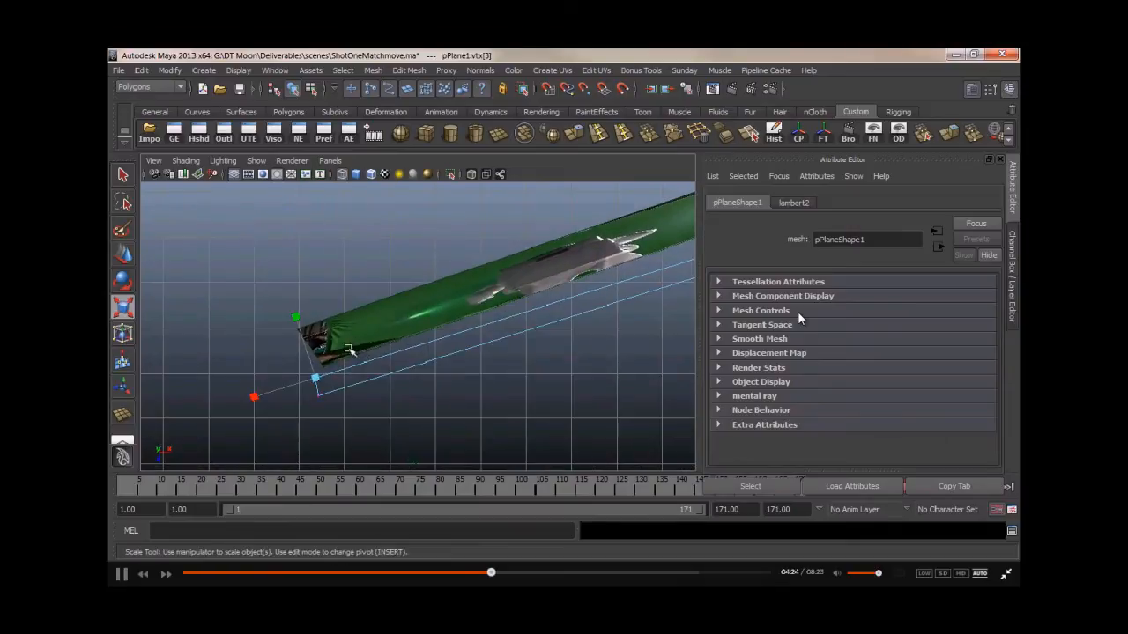
key("w")
left_click_drag(315, 380, 294, 330)
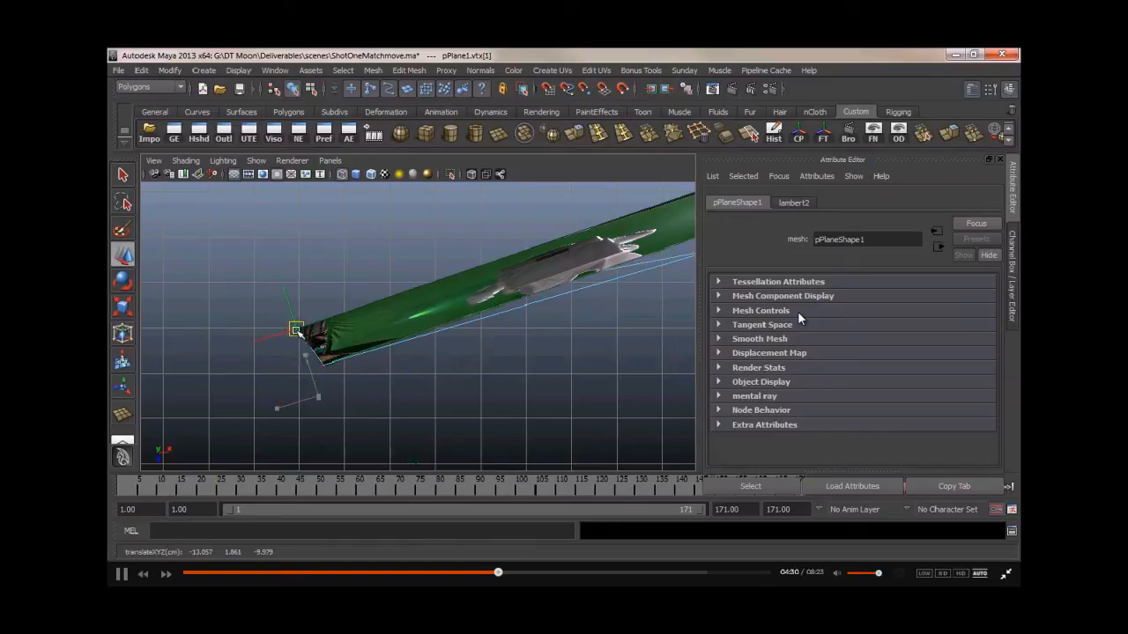
- Select the opposite corner vertex of the plane and move it to meet the ground line
middle_click_drag(505, 234, 172, 408, "alt")
left_click(560, 389)
left_click_drag(560, 389, 555, 302)
left_click(560, 373)
left_click_drag(559, 373, 578, 338)
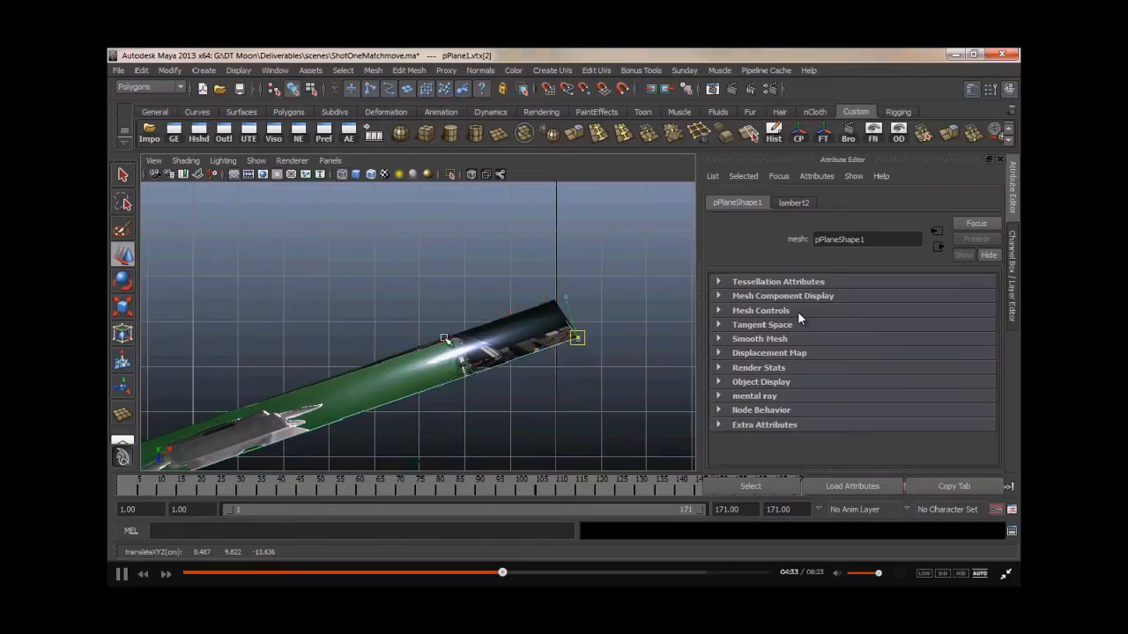
key("space")
key("space")
left_click_drag(452, 310, 416, 267, "alt")
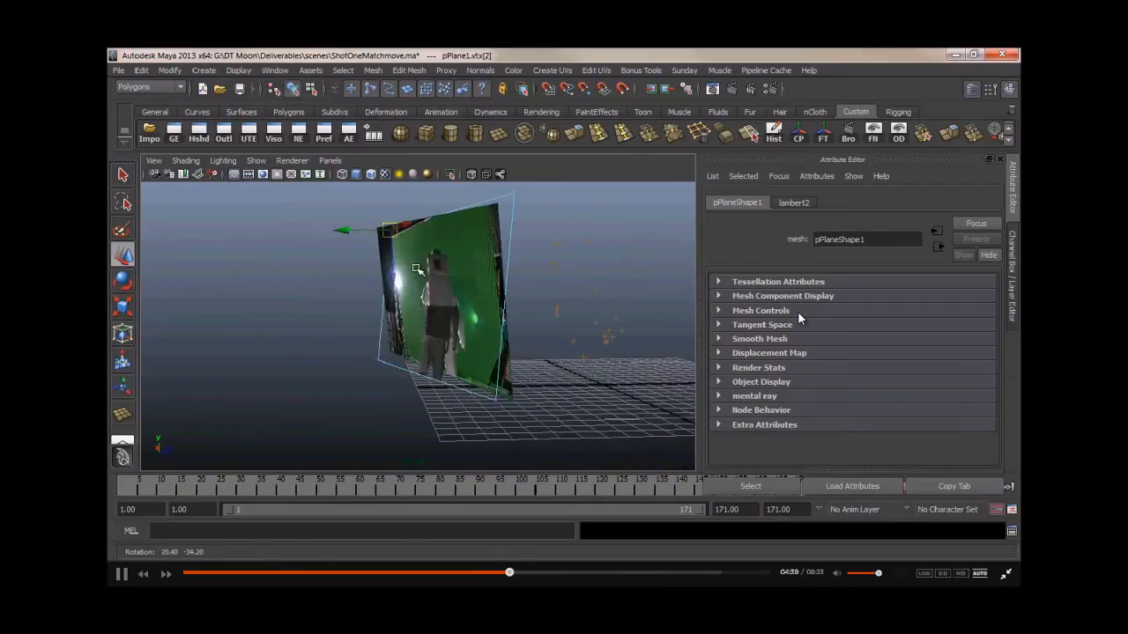
- Move another corner vertex of the plane to line up with the floor in the footage
key("space")
key("space")
left_click(574, 366)
left_click_drag(577, 366, 591, 410)
left_click_drag(565, 312, 586, 347)
left_click_drag(577, 339, 554, 300)
left_click_drag(579, 397, 583, 343)
middle_click_drag(528, 359, 396, 359, "alt")
right_click_drag(397, 359, 652, 360, "alt")
left_click_drag(572, 388, 570, 385)
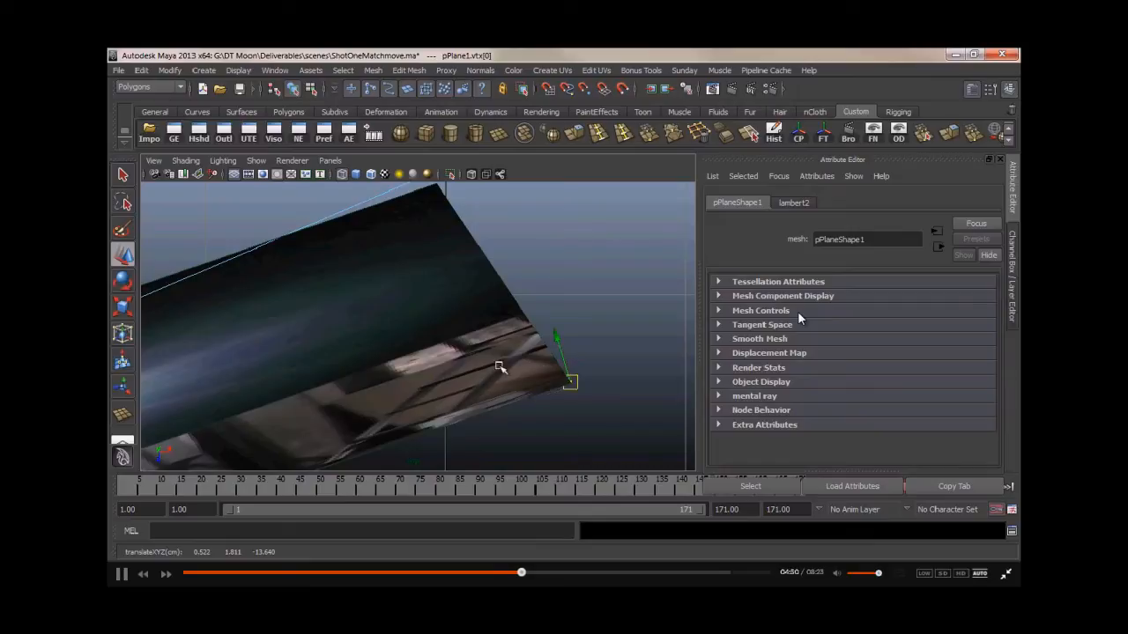
- Refine the positions of the plane's lower corner vertices against the ground grid
middle_click_drag(519, 394, 481, 361, "alt")
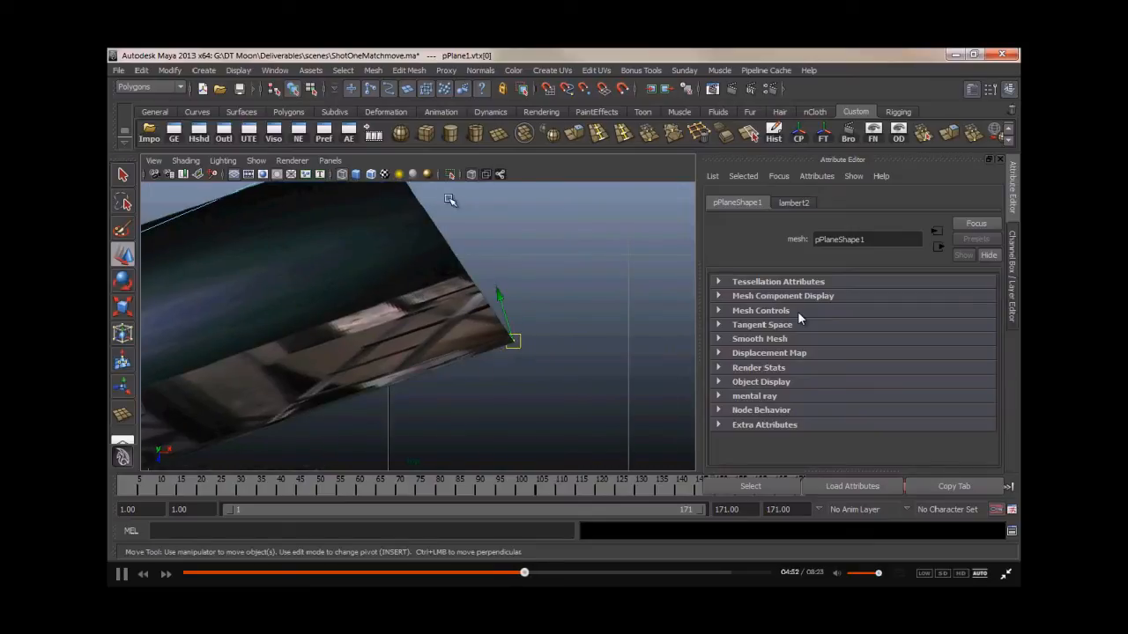
left_click(513, 342)
right_click_drag(496, 353, 636, 361, "alt")
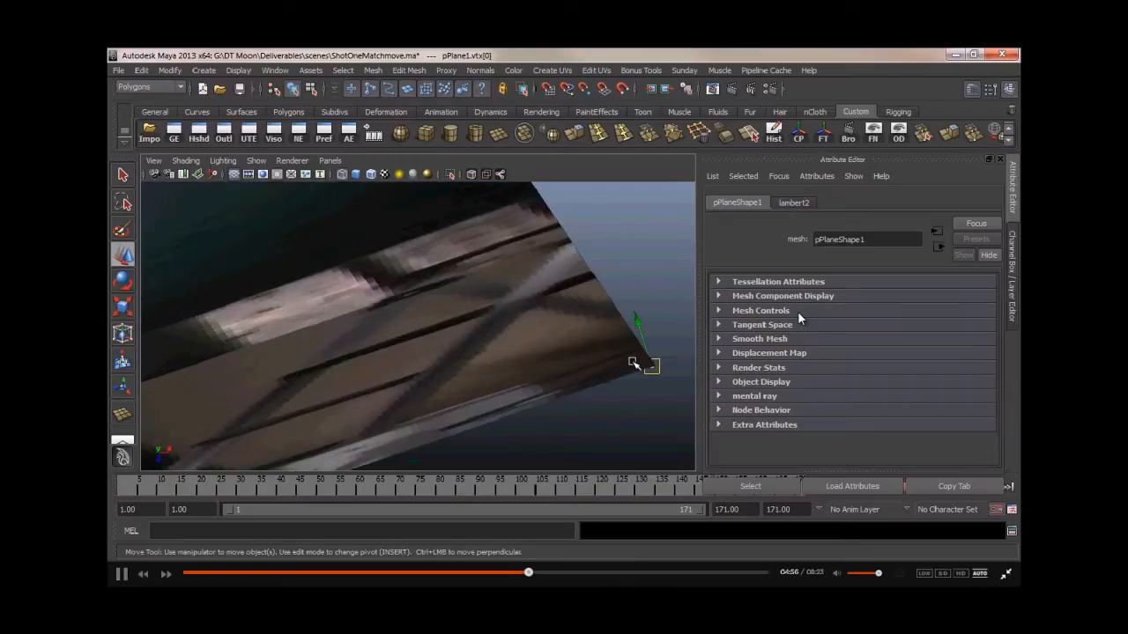
left_click_drag(521, 297, 401, 238, "alt")
left_click_drag(527, 336, 403, 289)
left_click(516, 294)
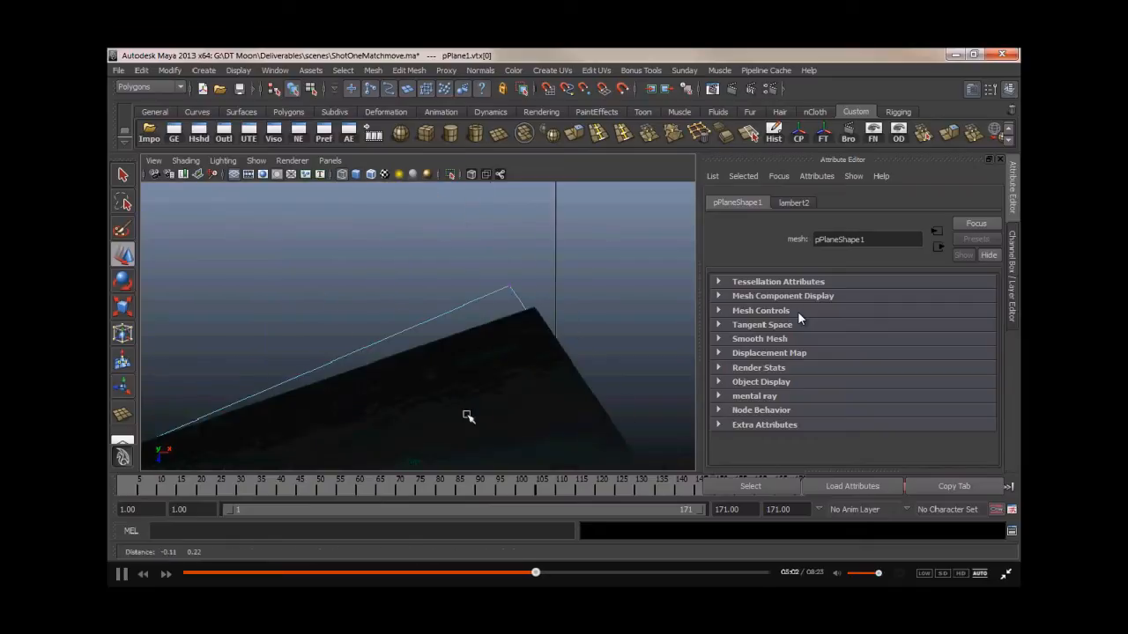
right_click_drag(531, 308, 608, 328, "alt")
left_click(382, 311)
left_click_drag(382, 371, 354, 350)
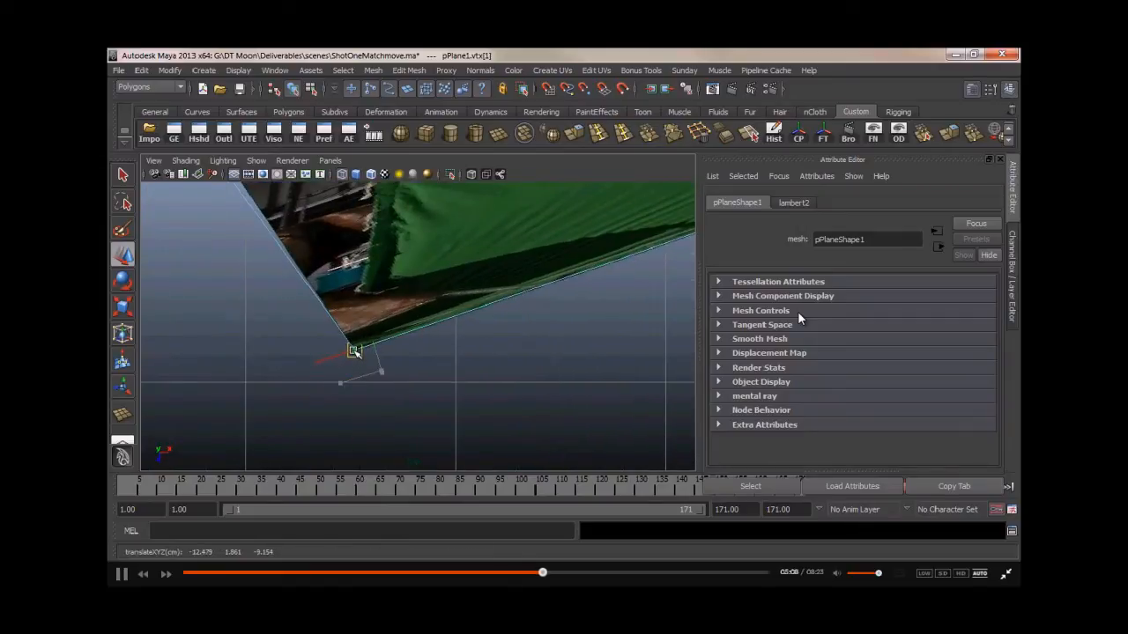
right_click_drag(355, 352, 517, 350, "alt")
- Move the upper corner vertex of the plane to fit the edge of the backdrop
middle_click_drag(255, 287, 485, 539, "alt")
right_click_drag(337, 270, 190, 286, "alt")
left_click(397, 309)
right_click_drag(401, 310, 604, 319, "alt")
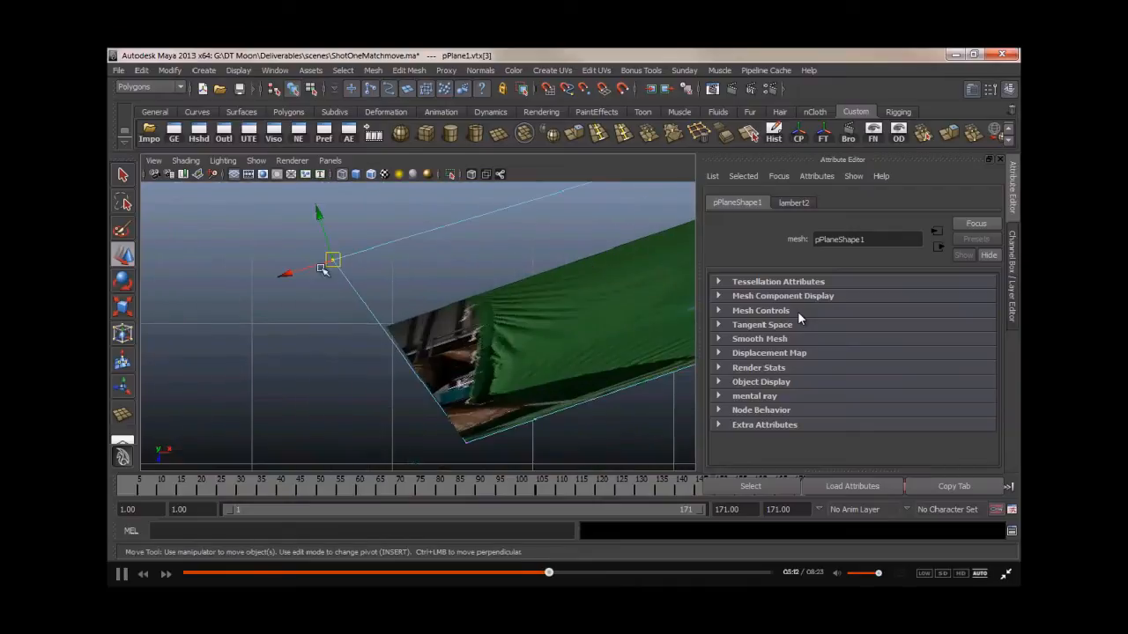
left_click(423, 325)
right_click_drag(423, 326, 340, 343, "alt")
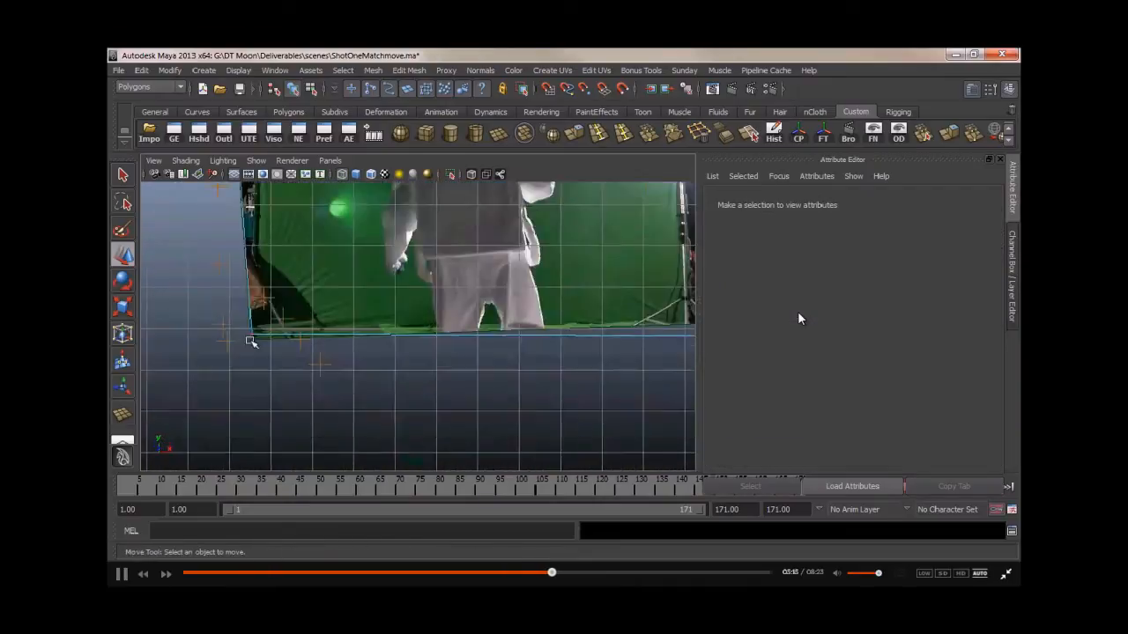
- Continue adjusting the plane's corner vertices so the projected footage lines up with the grid
right_click_drag(252, 340, 537, 340, "alt")
left_click(455, 352)
left_click_drag(455, 352, 454, 374)
middle_click_drag(536, 330, 168, 329, "alt")
middle_click_drag(660, 351, 421, 335, "alt")
left_click(429, 368)
left_click_drag(429, 367, 430, 311)
middle_click_drag(381, 193, 493, 466, "alt")
middle_click_drag(472, 190, 492, 467, "alt")
middle_click_drag(481, 201, 478, 357, "alt")
left_click(506, 325)
left_click_drag(506, 325, 506, 318)
middle_click_drag(152, 360, 532, 340, "alt")
left_click(562, 236)
left_click_drag(562, 236, 566, 313)
- Inspect the reshaped plane from the perspective view
key("space")
key("space")
middle_click_drag(593, 428, 551, 388, "alt")
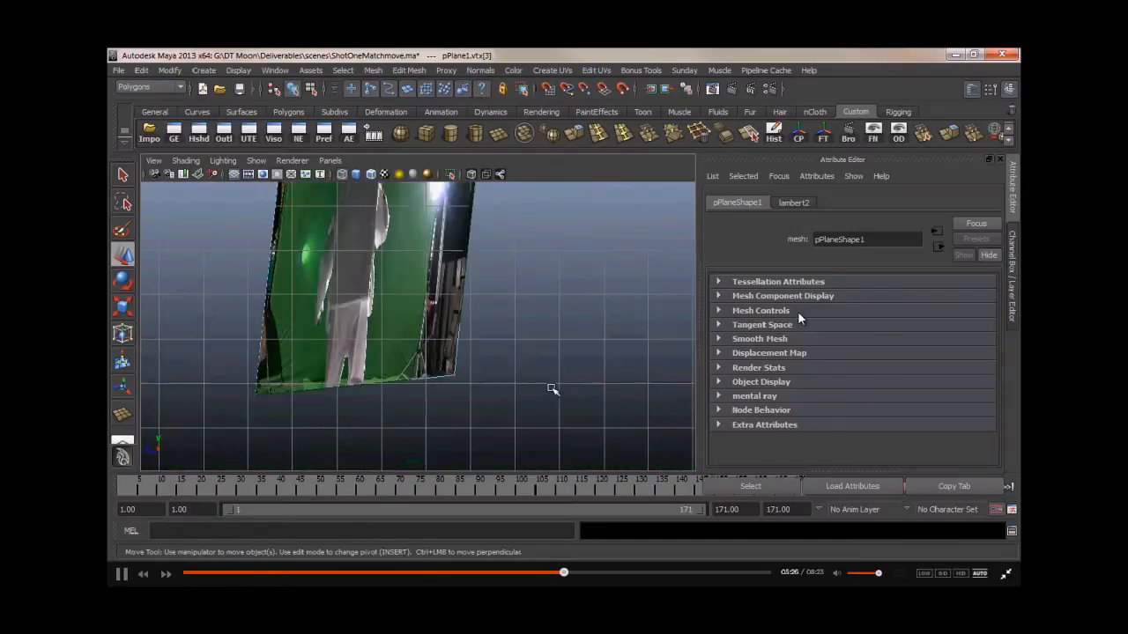
middle_click_drag(384, 318, 400, 466, "alt")
key("space")
key("space")
left_click_drag(493, 352, 620, 388, "alt")
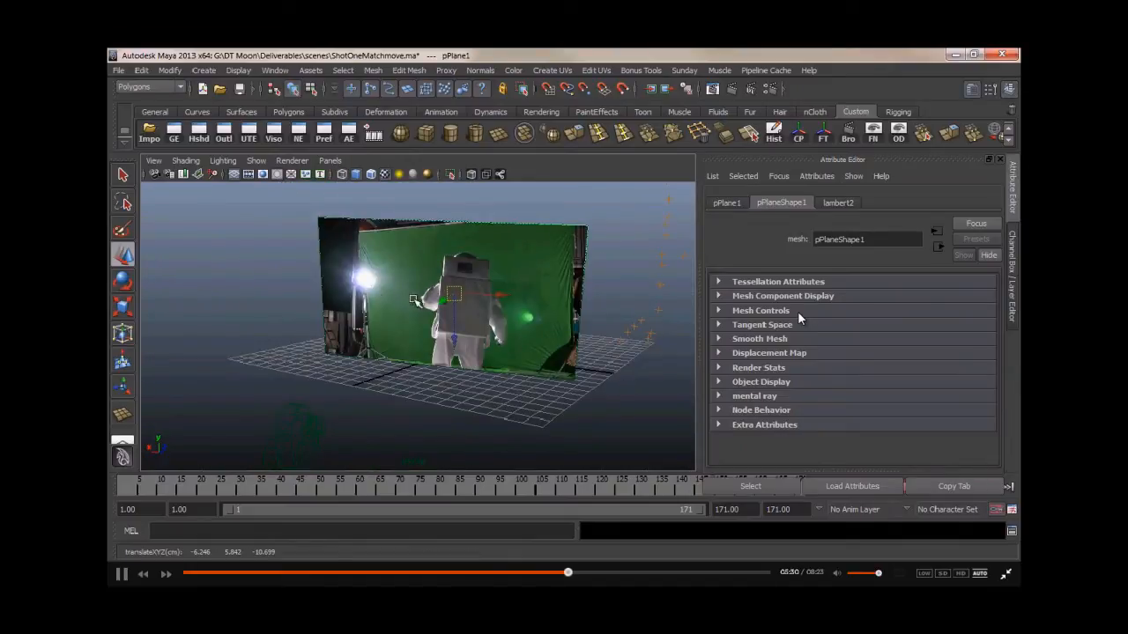
middle_click_drag(474, 299, 467, 310, "alt")
scroll(467, 311, "up", 3)
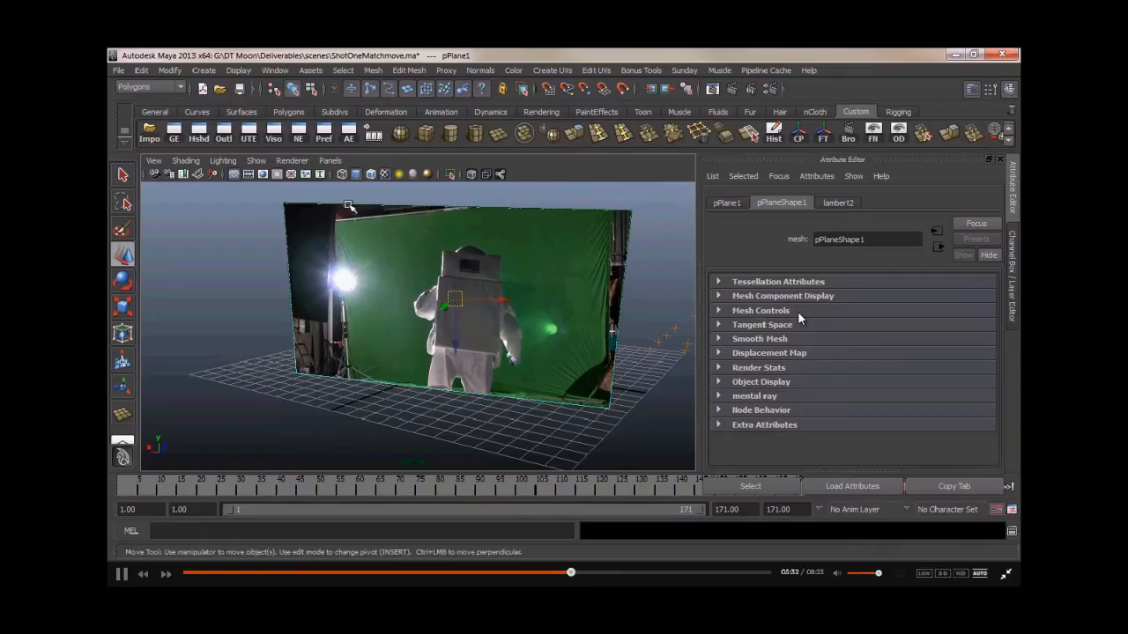
- Save the scene under a new name as Shot 1
left_click(238, 90)
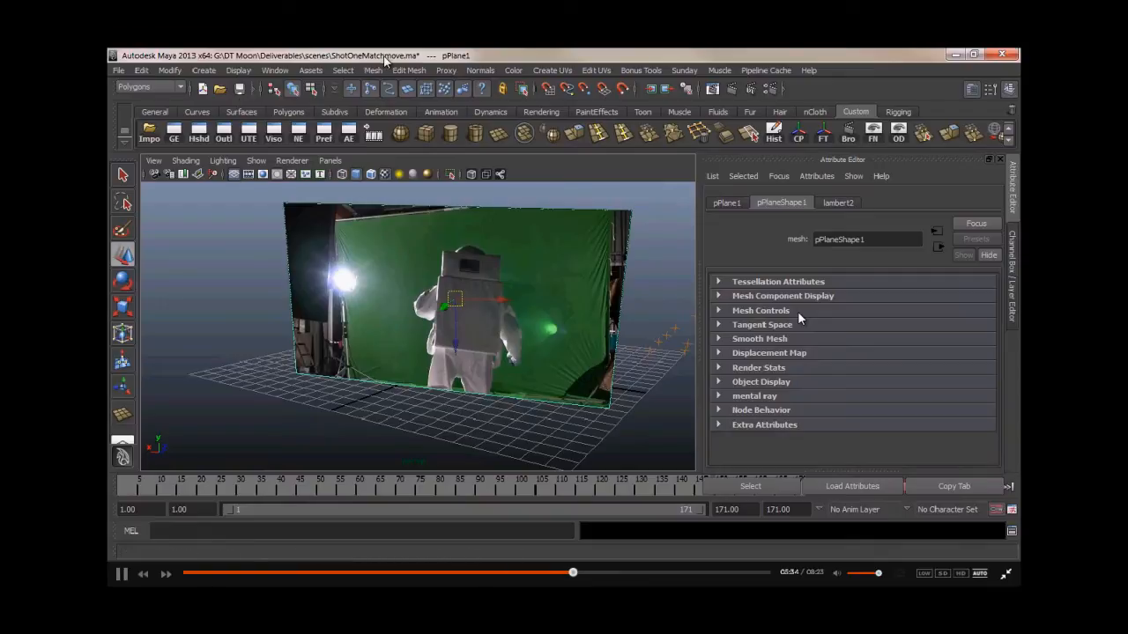
left_click(122, 72)
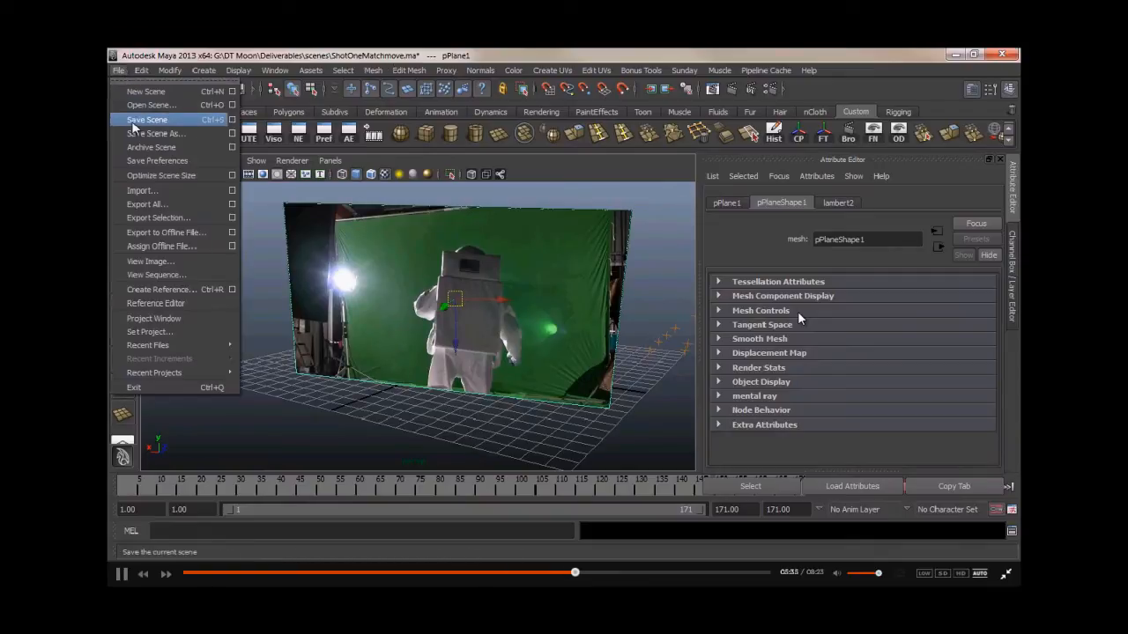
left_click(166, 142)
left_click_drag(351, 119, 370, 135)
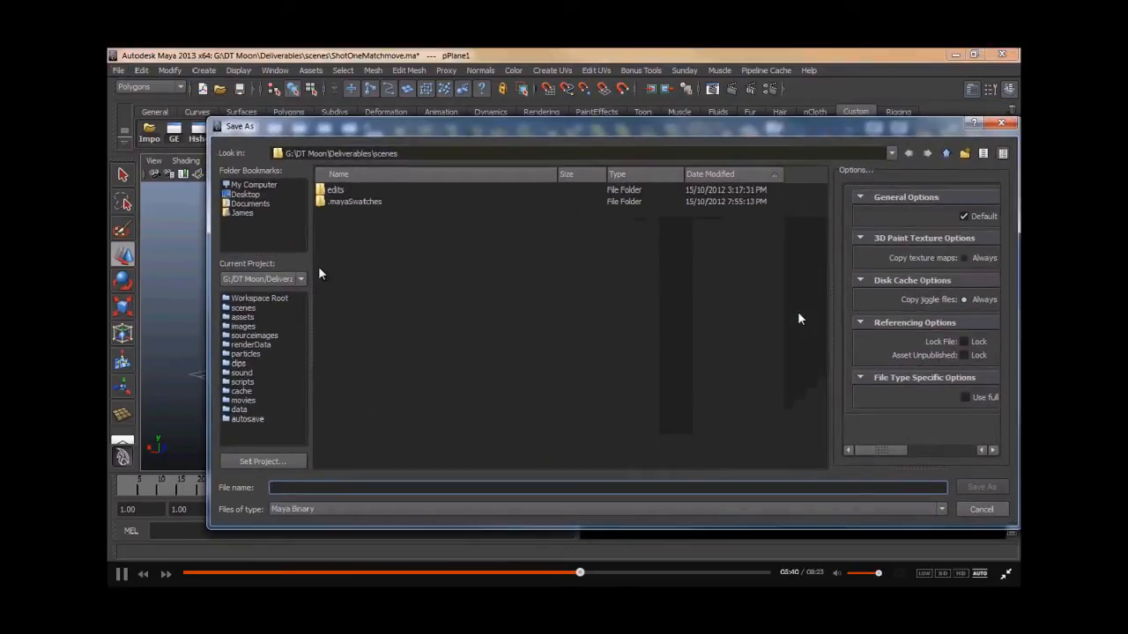
type("Shot 1")
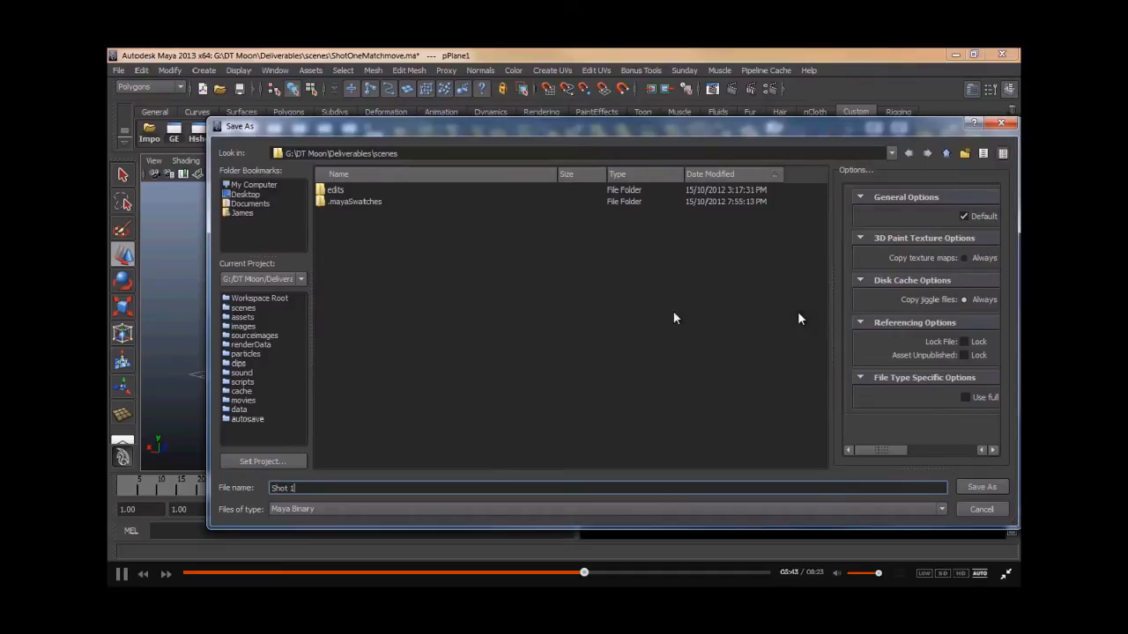
left_click(959, 489)
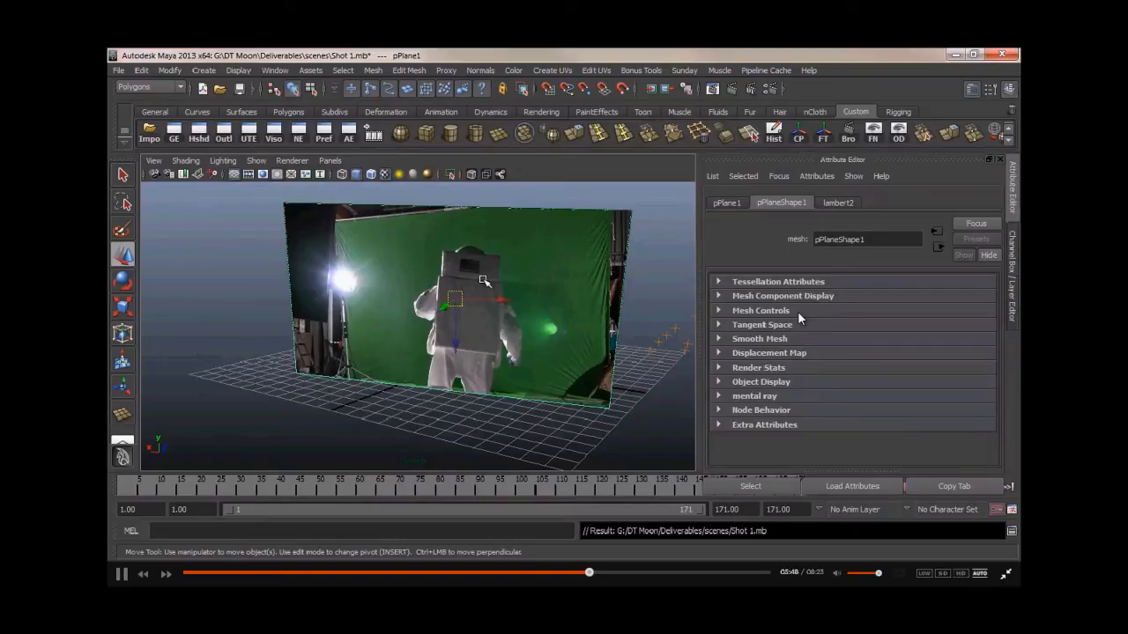
left_click_drag(484, 308, 398, 323, "alt")
left_click_drag(336, 348, 433, 323, "alt")
key("ctrl+z")
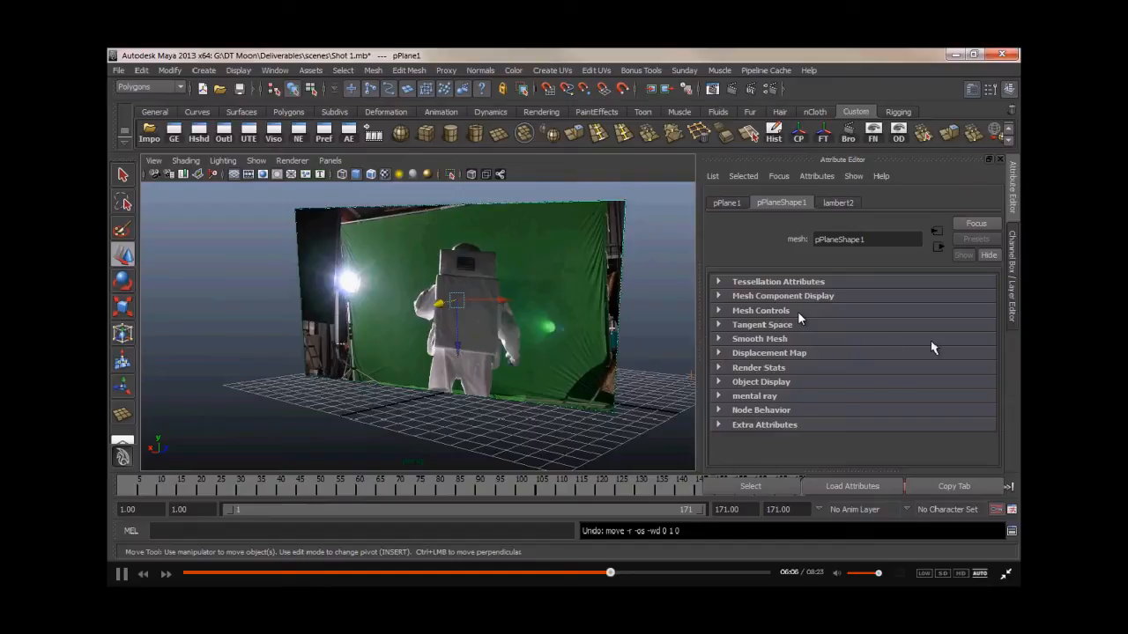
- Open the Channel Box and play back the shot to check the plane's alignment with the footage
left_click(1011, 277)
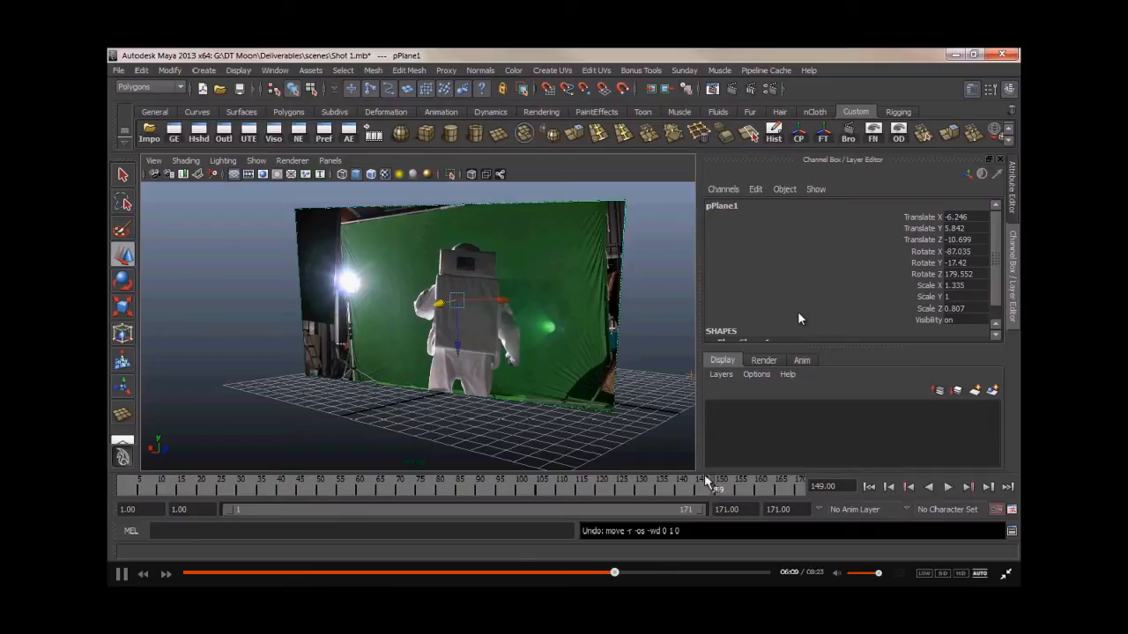
left_click_drag(368, 319, 402, 329, "alt")
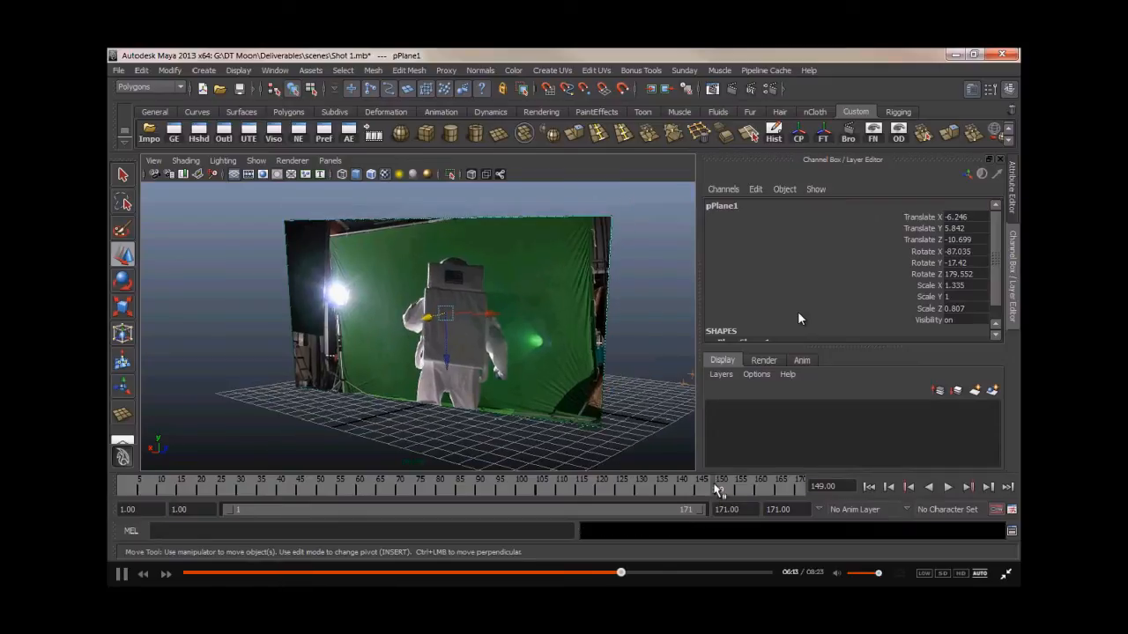
key("alt+v")
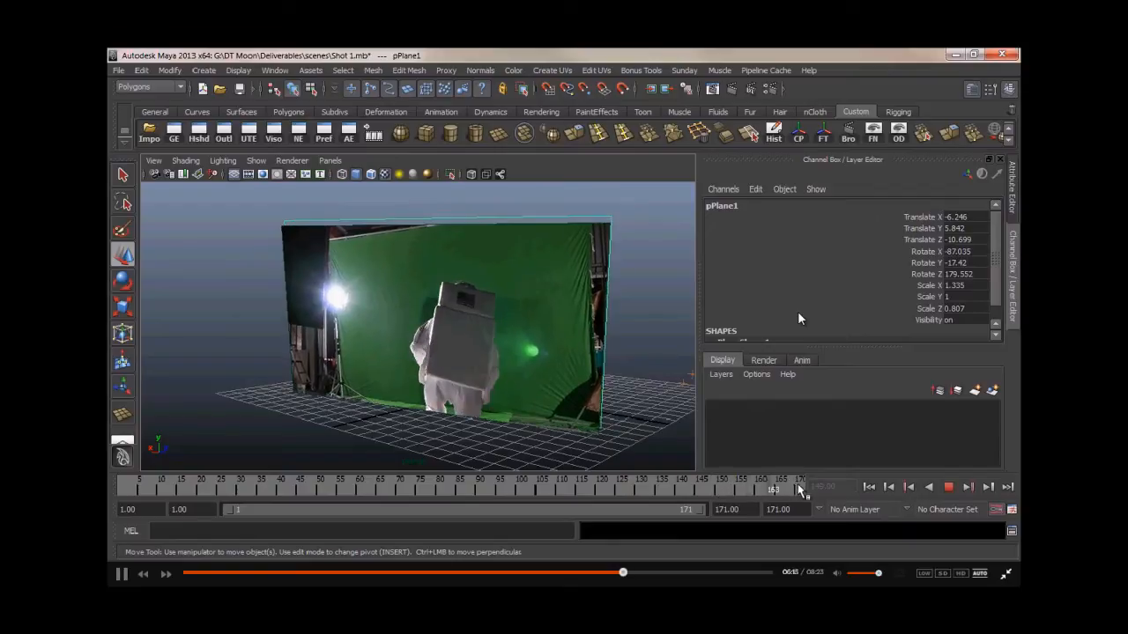
left_click(712, 488)
left_click_drag(559, 356, 496, 363, "alt")
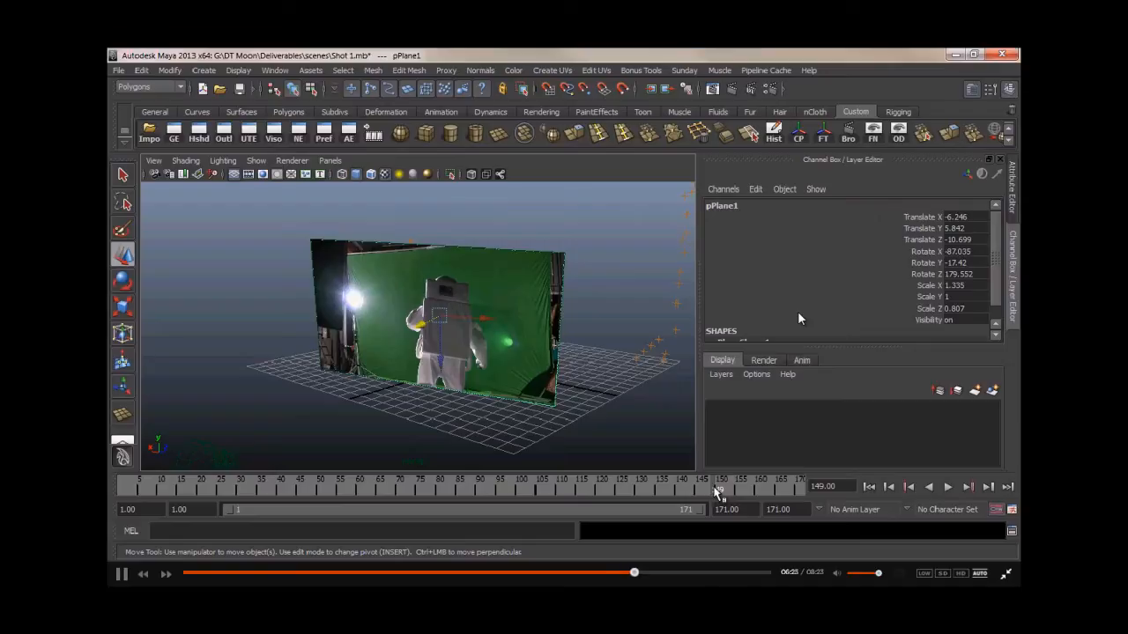
- Play and scrub the timeline to check the plane's alignment with the footage
key("alt+v")
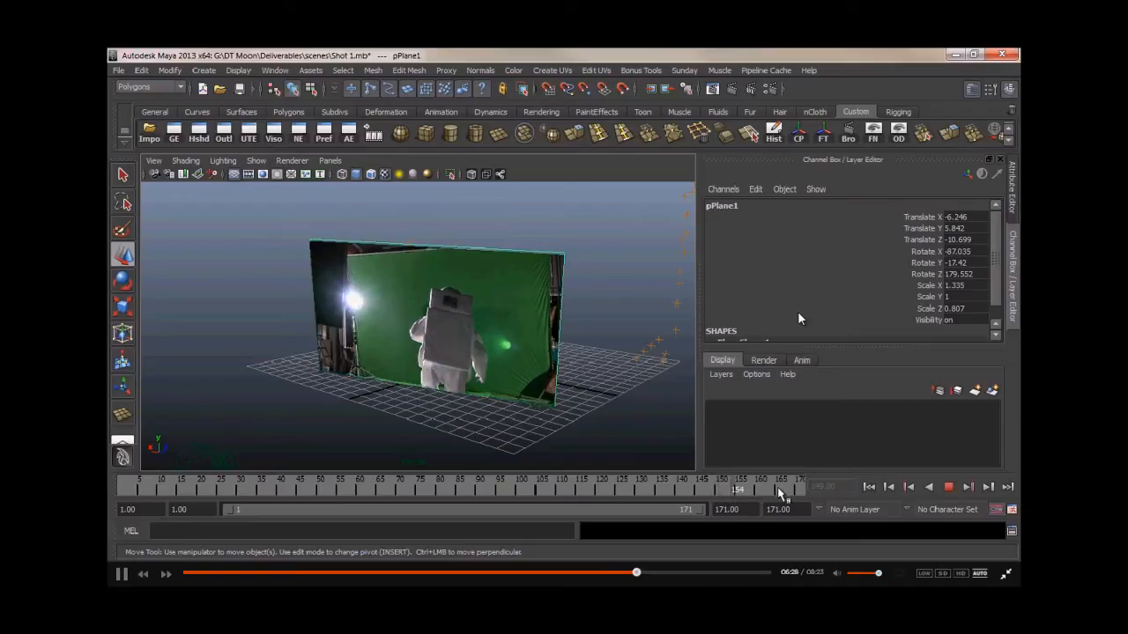
mouse_move(792, 487)
left_mouse_down()
mouse_move(807, 488)
mouse_move(715, 494)
left_mouse_up()
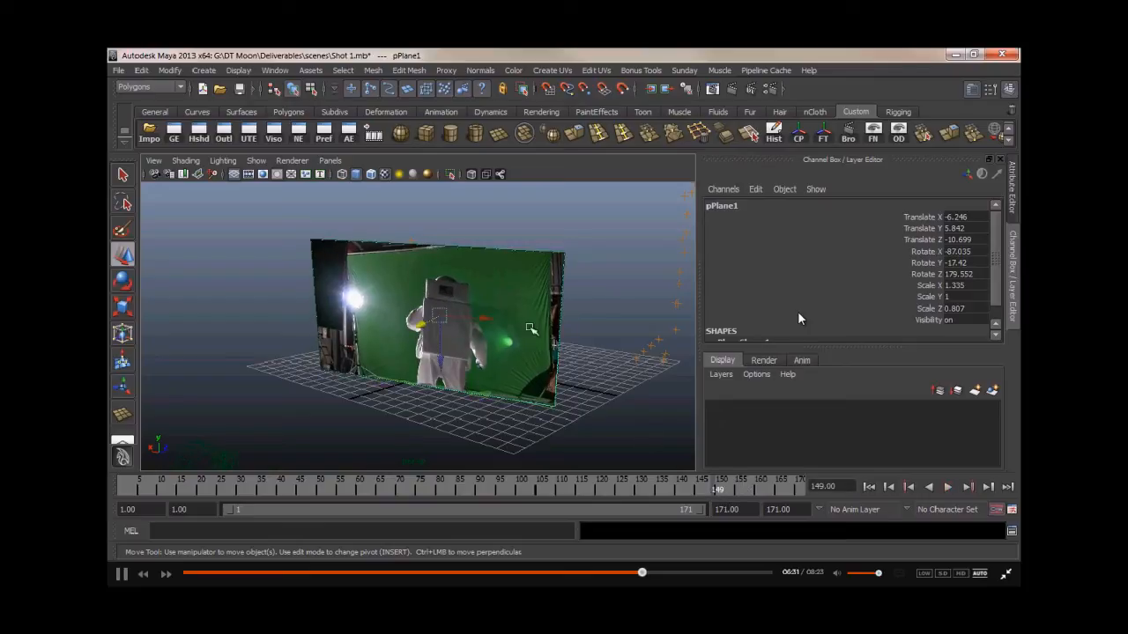
left_click_drag(498, 346, 599, 348, "alt")
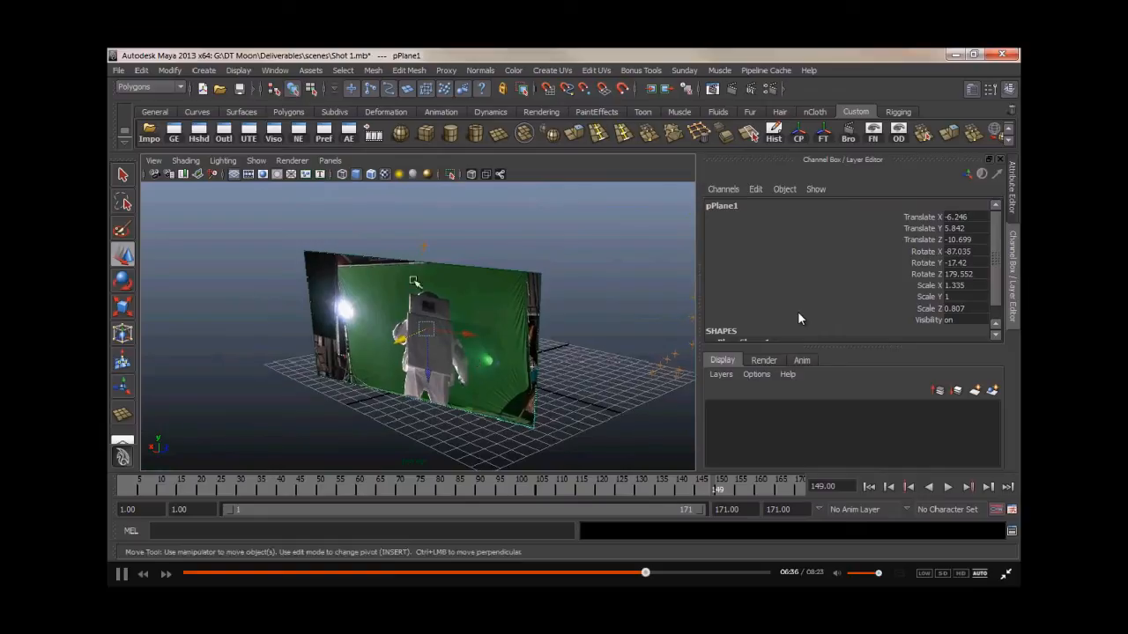
- Open the Outliner, select Camera01 inside the pf_data group, and paste a copy of it into the scene
left_click(224, 134)
left_click_drag(774, 248, 709, 223)
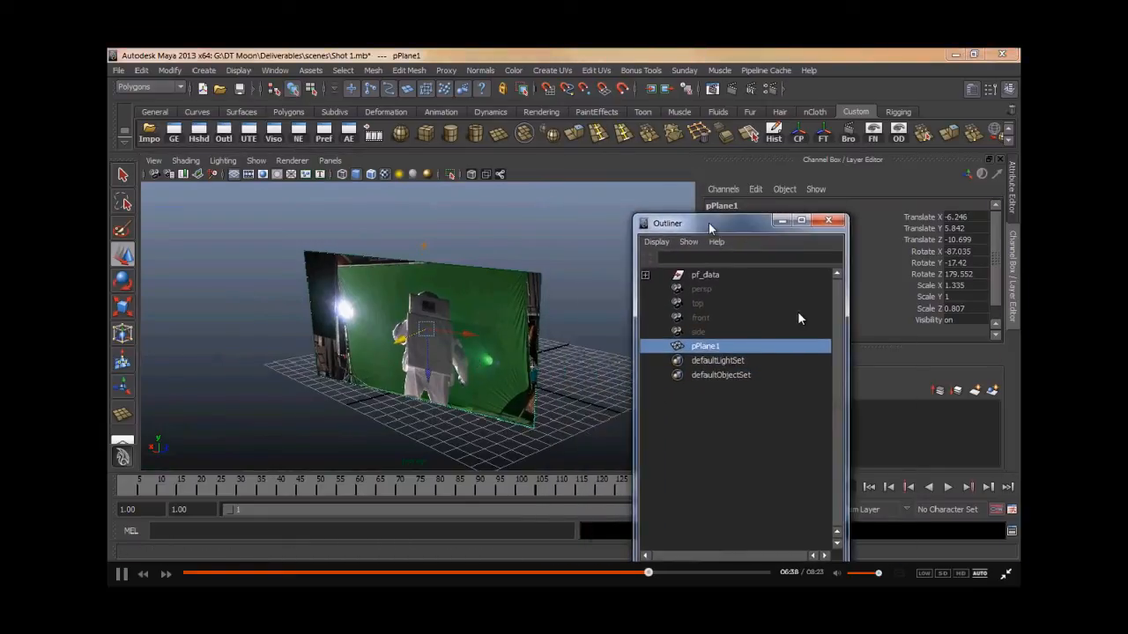
left_click(645, 275)
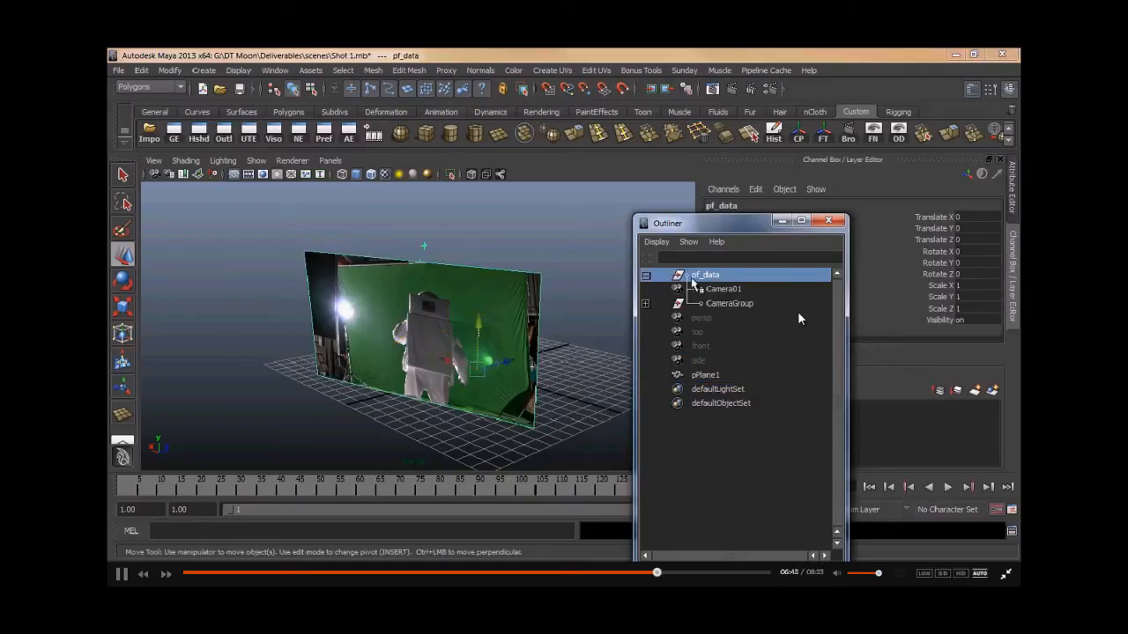
left_click(717, 289)
left_click(718, 303)
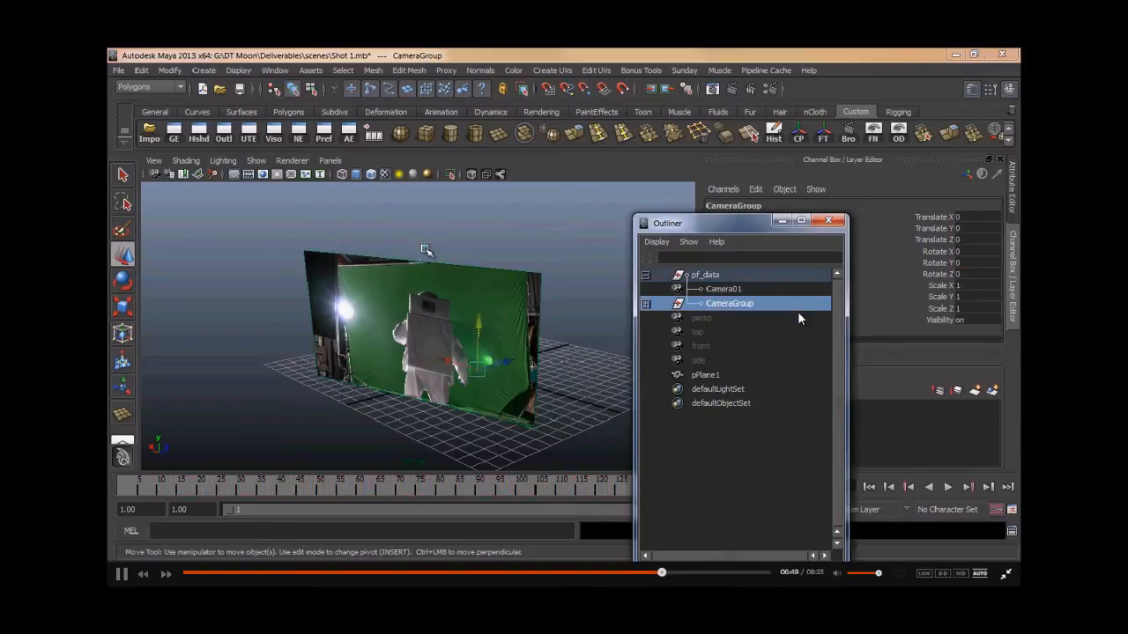
left_click(705, 290)
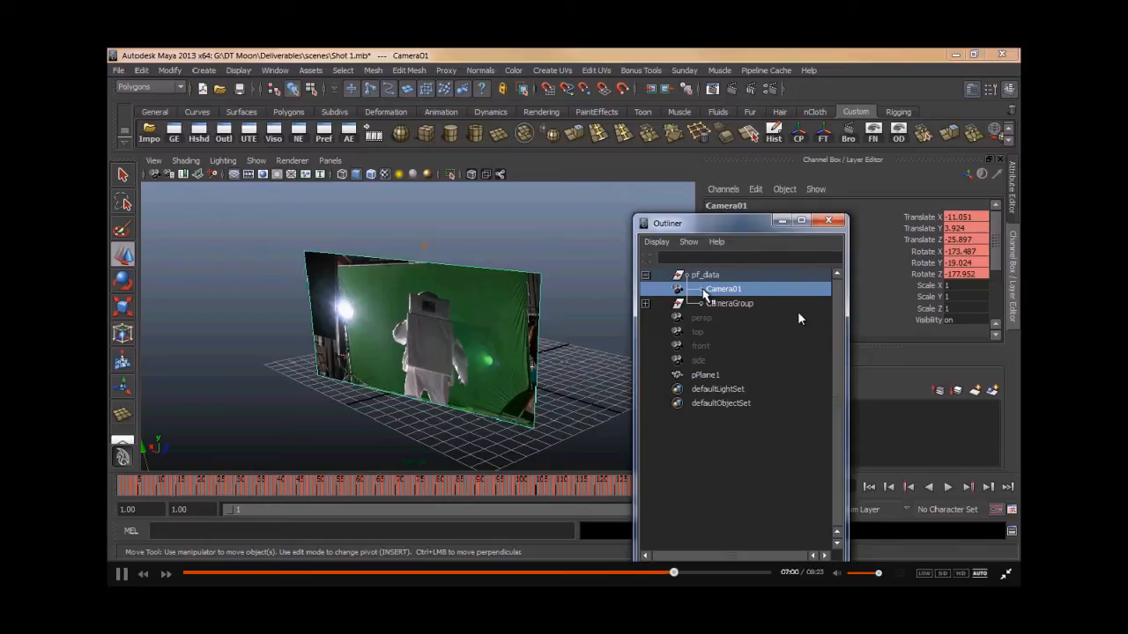
left_click(690, 449)
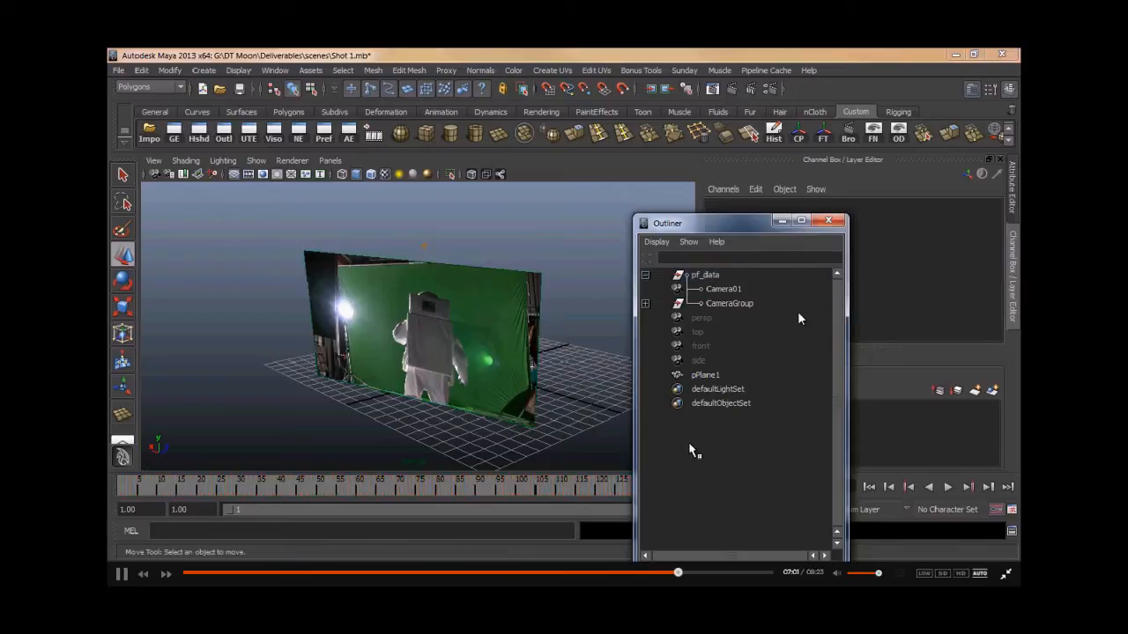
key("ctrl+v")
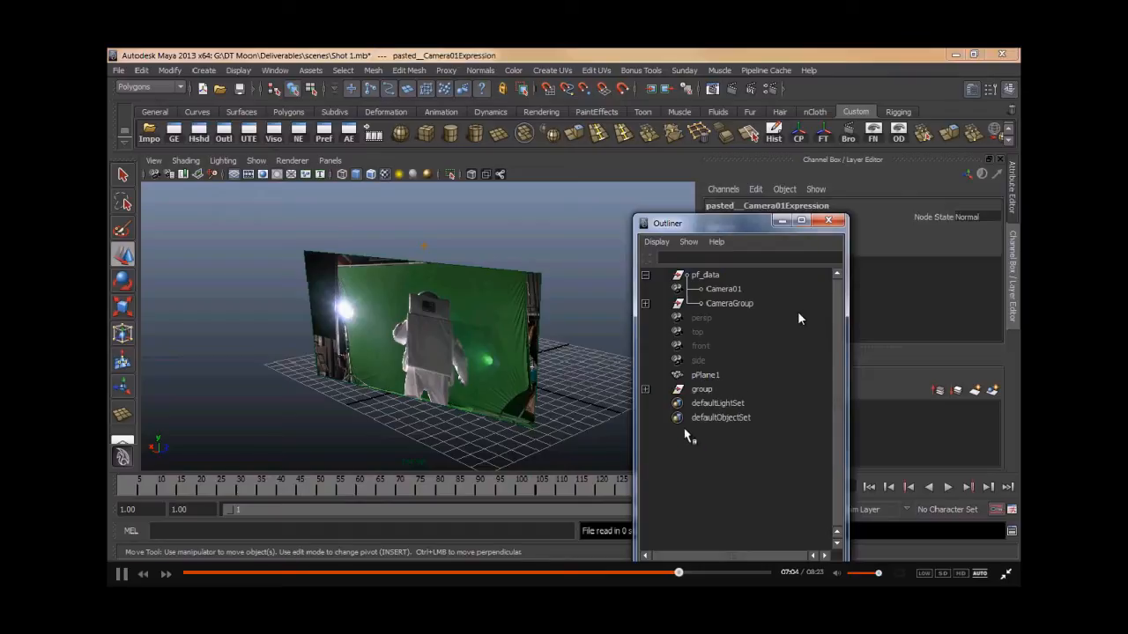
- Move the pasted camera out of its new group and delete the leftover group
left_click(645, 390)
left_click(715, 405)
left_click(646, 402)
left_click(736, 418)
middle_click_drag(742, 408, 721, 386)
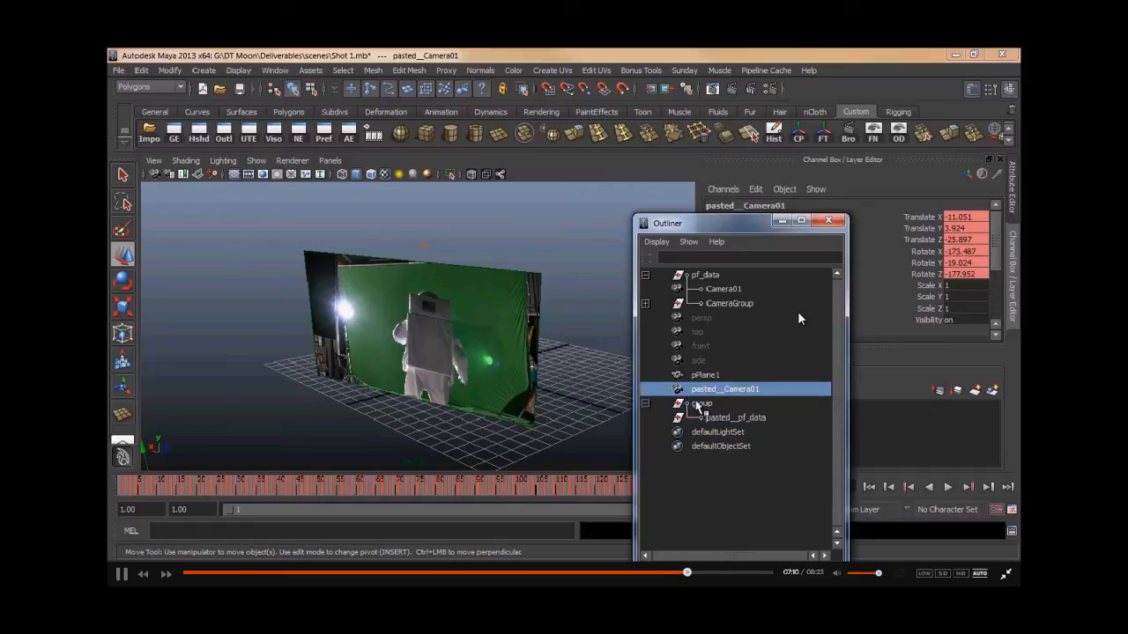
left_click(704, 403)
key("Delete")
- Rename the pasted camera to static_cam
left_click(705, 391)
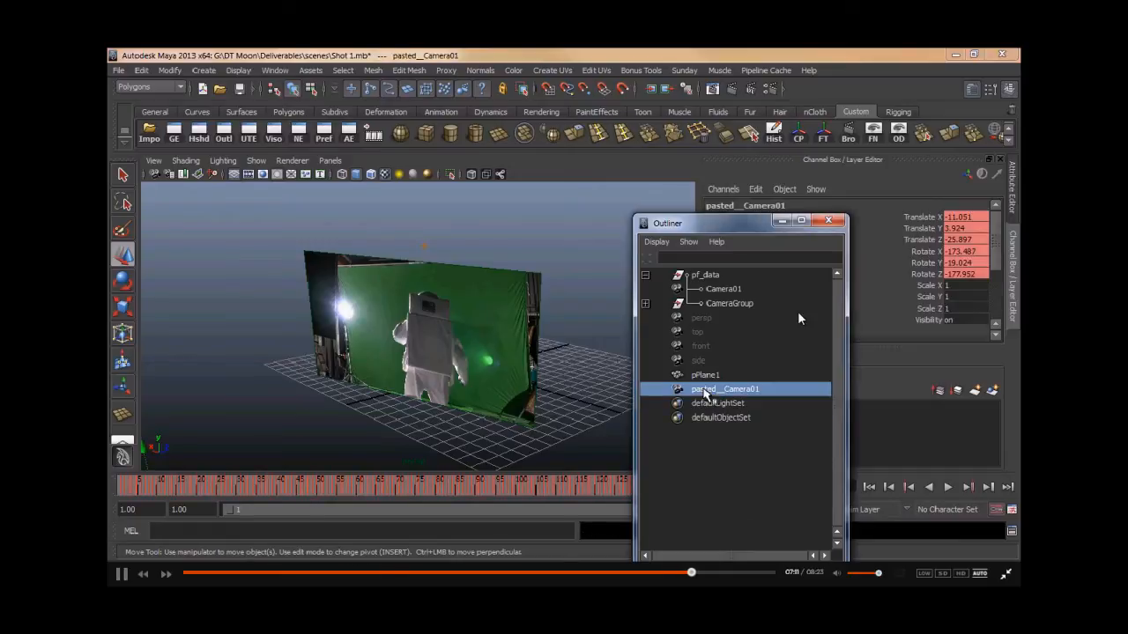
double_click(727, 392)
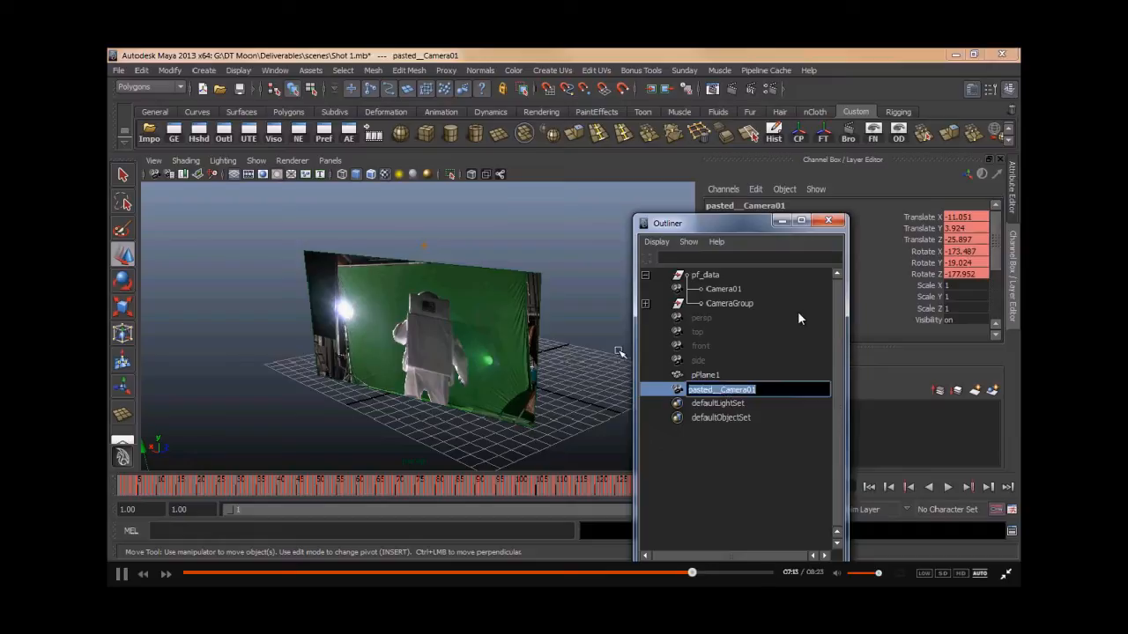
type("statc")
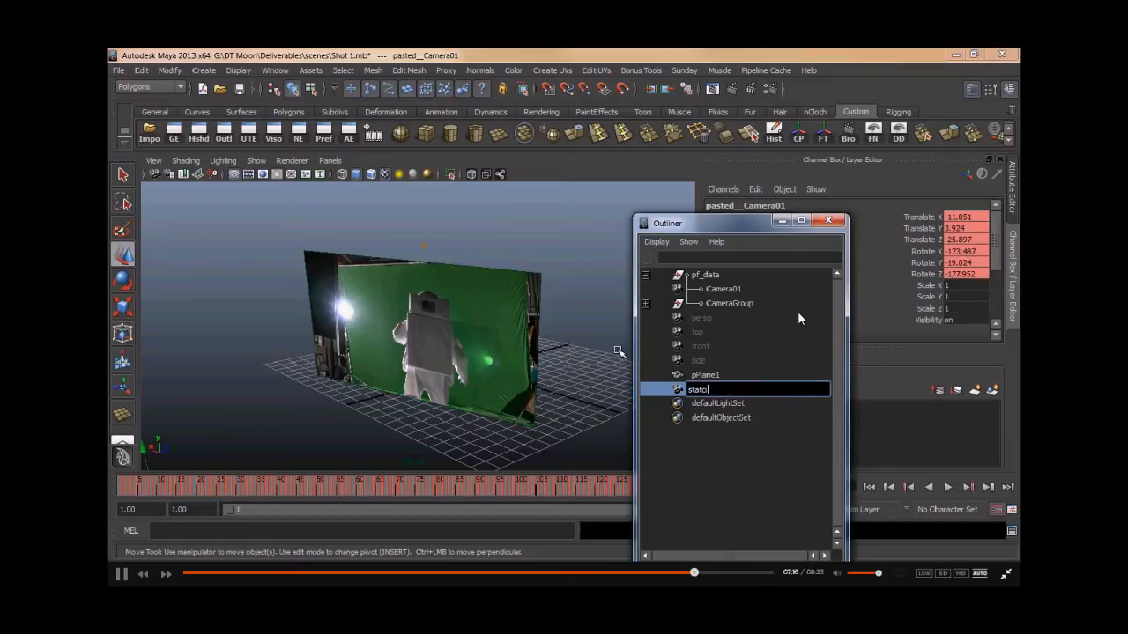
key("BackSpace")
type("ic_cam")
key("Return")
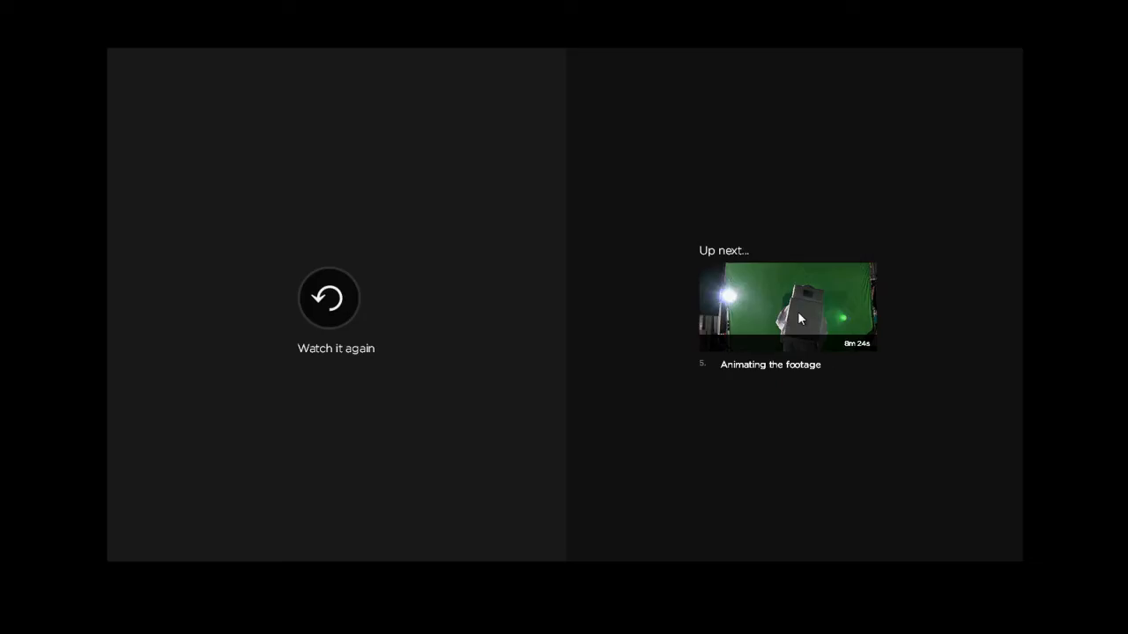
left_click(797, 311)
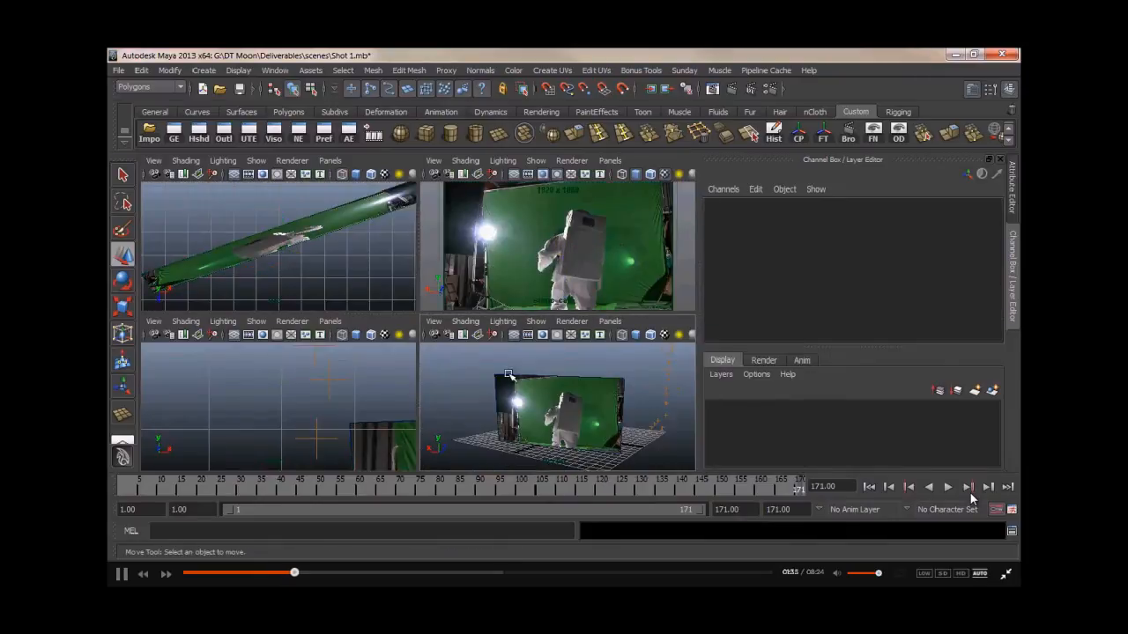
- Set the render camera's image plane to display only when looking through the camera
right_click_drag(340, 332, 573, 332, "alt")
left_click_drag(574, 332, 475, 301, "alt")
mouse_move(426, 271)
left_mouse_down("alt")
mouse_move(503, 282)
mouse_move(421, 250)
left_mouse_up("alt")
left_click(435, 274)
mouse_move(529, 290)
left_mouse_down("alt")
mouse_move(574, 290)
mouse_move(516, 290)
left_mouse_up("alt")
left_click(514, 290)
key("space")
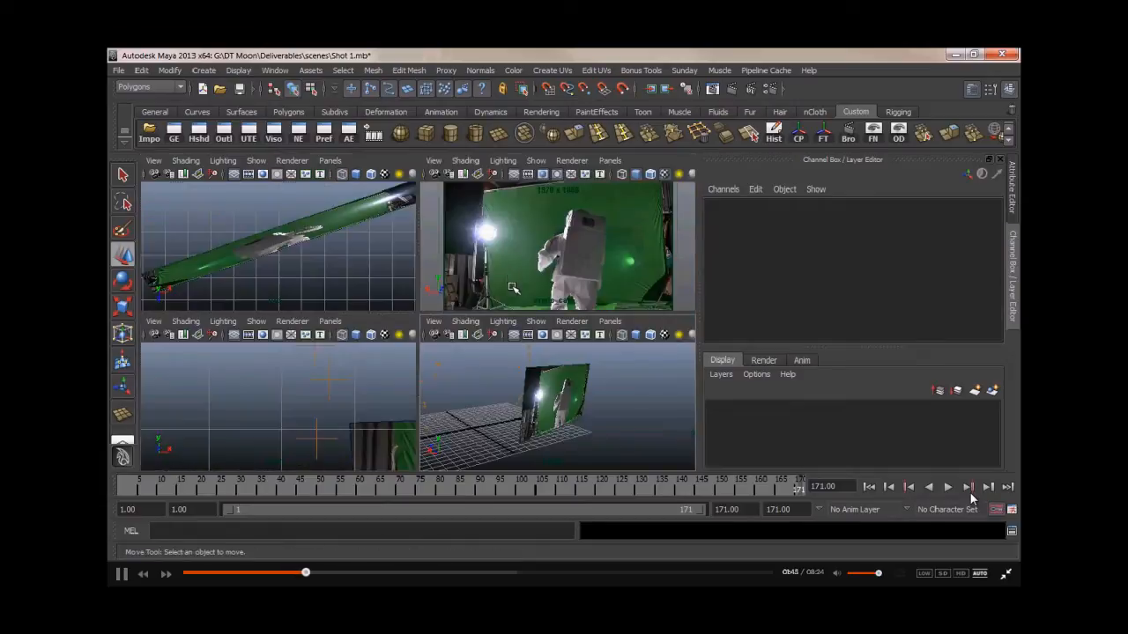
left_click(606, 161)
mouse_move(641, 172)
left_click(730, 187)
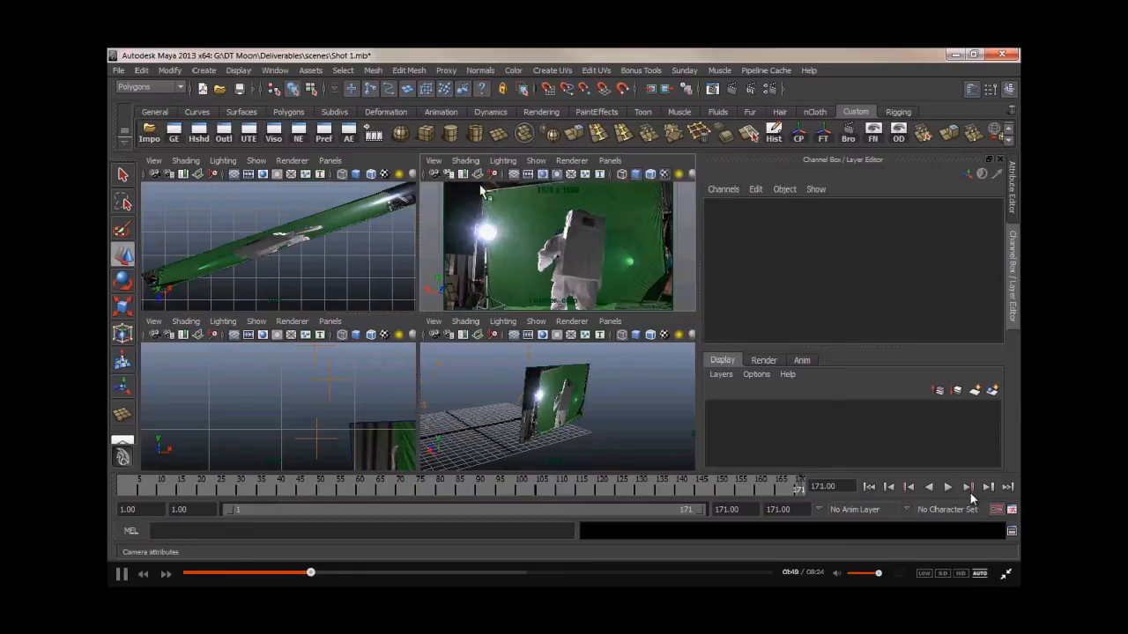
left_click(445, 174)
left_click(879, 204)
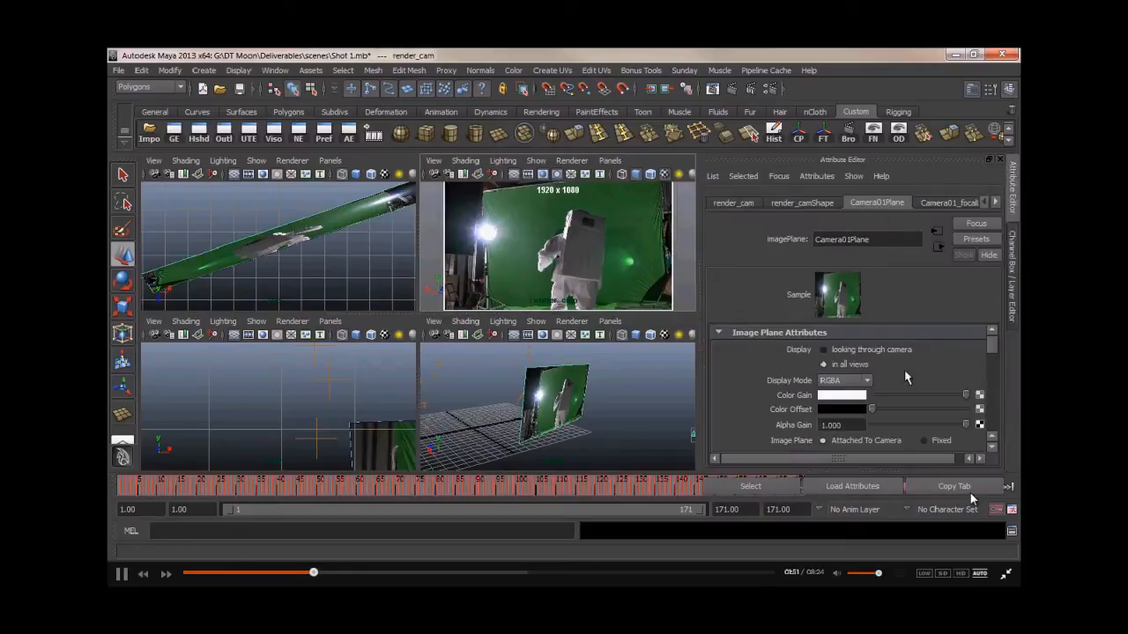
left_click(852, 351)
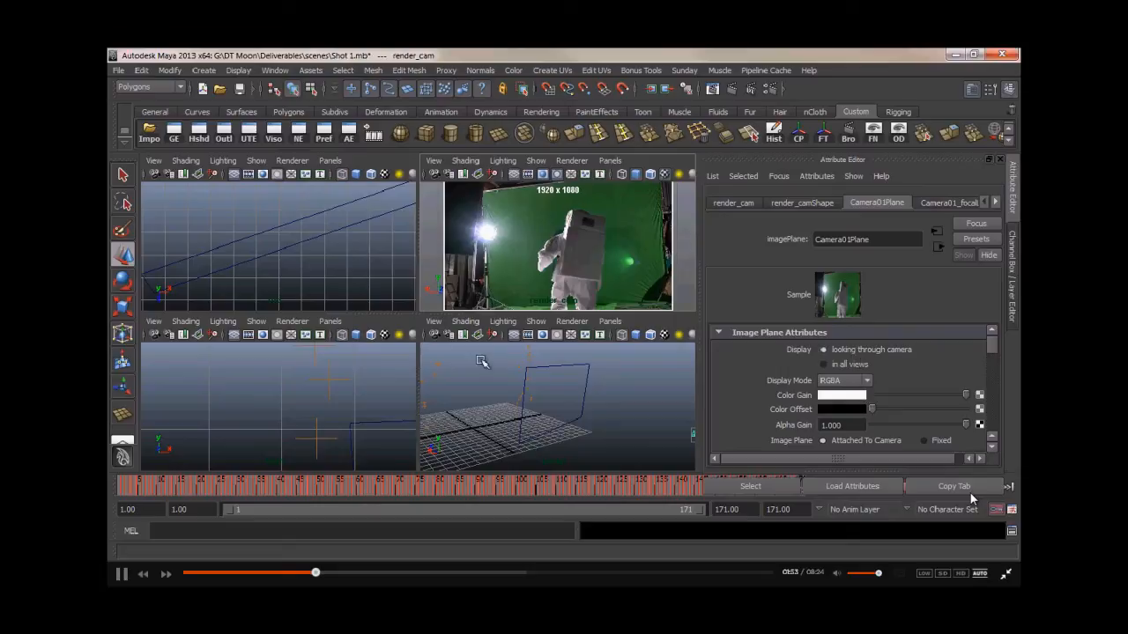
- Maximize the perspective view and switch its renderer to Viewport 2.0 with smooth shading
left_click(511, 385)
key("space")
left_click_drag(488, 356, 377, 365, "alt")
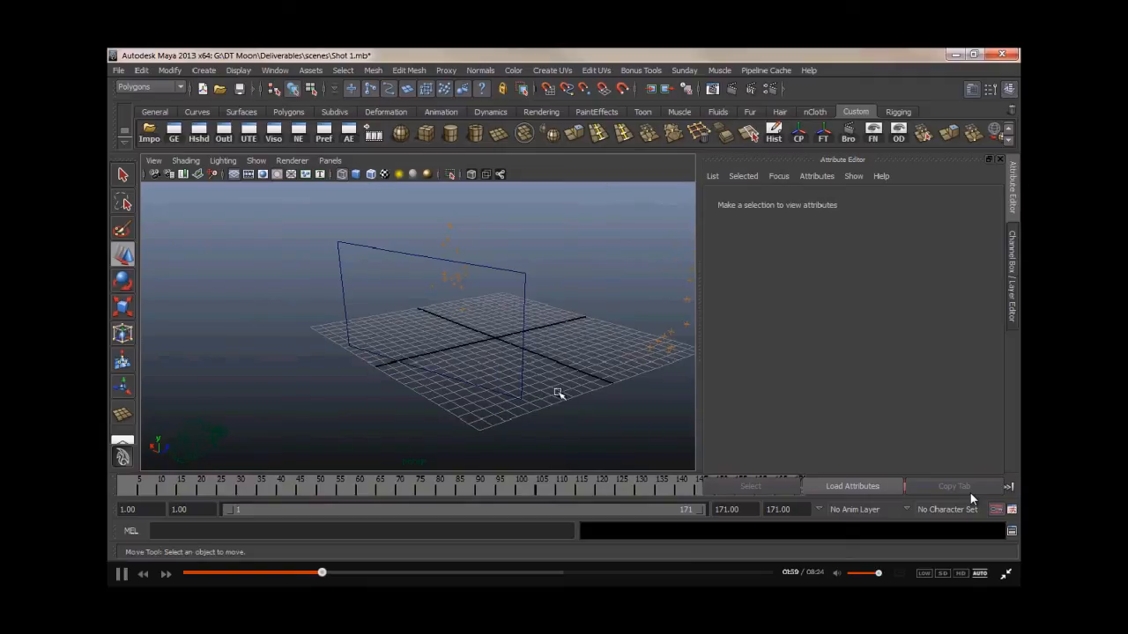
left_click_drag(499, 488, 675, 485)
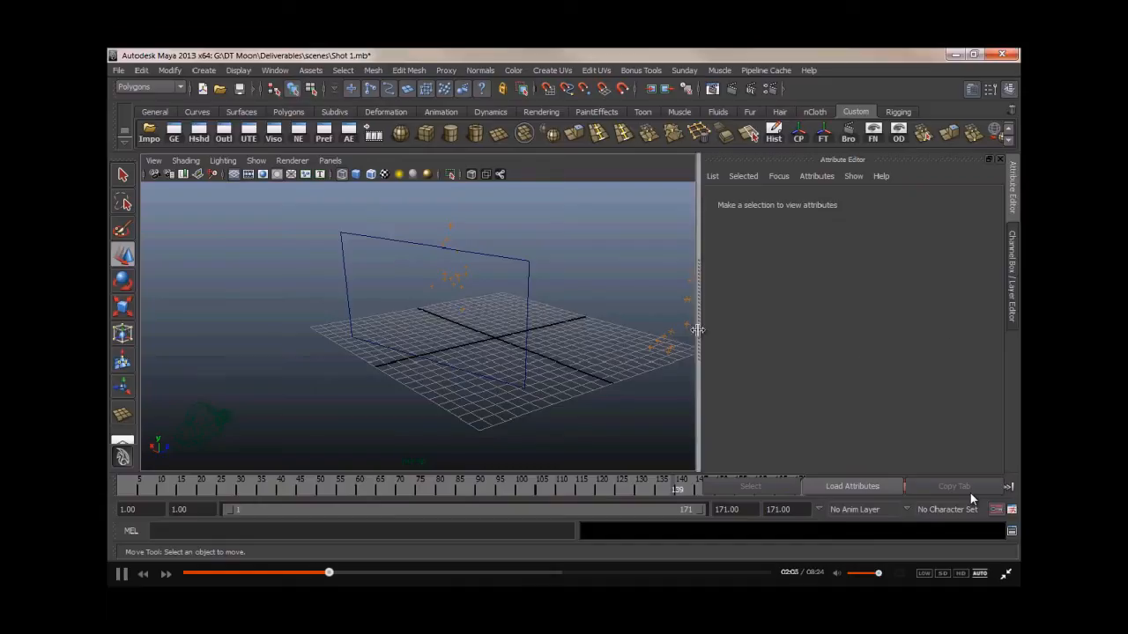
left_click_drag(679, 487, 407, 487)
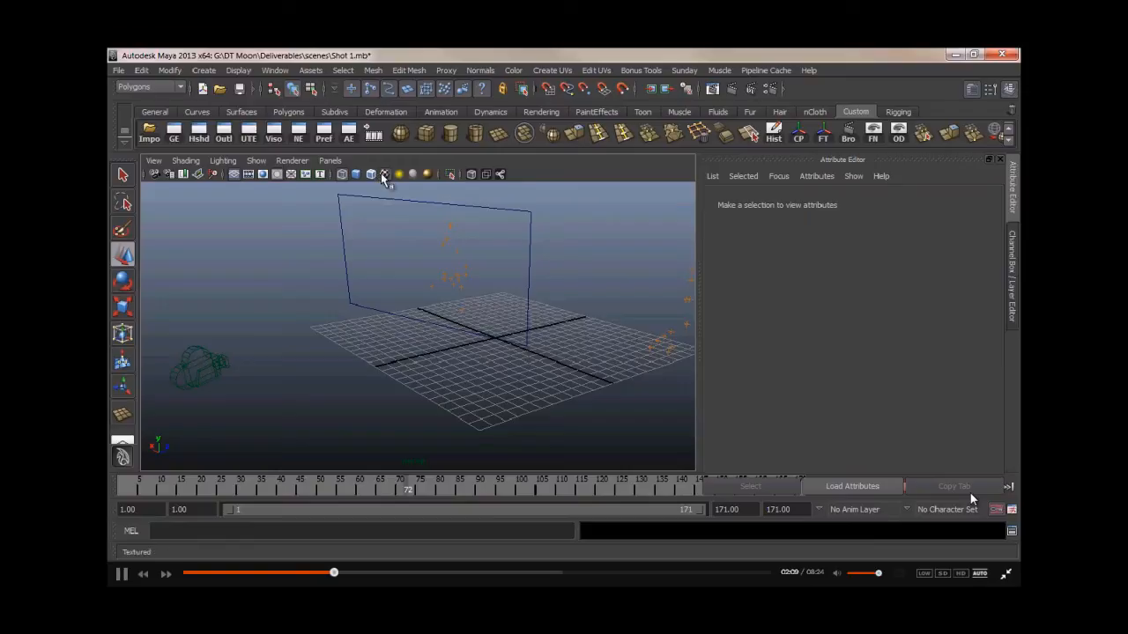
left_click(291, 161)
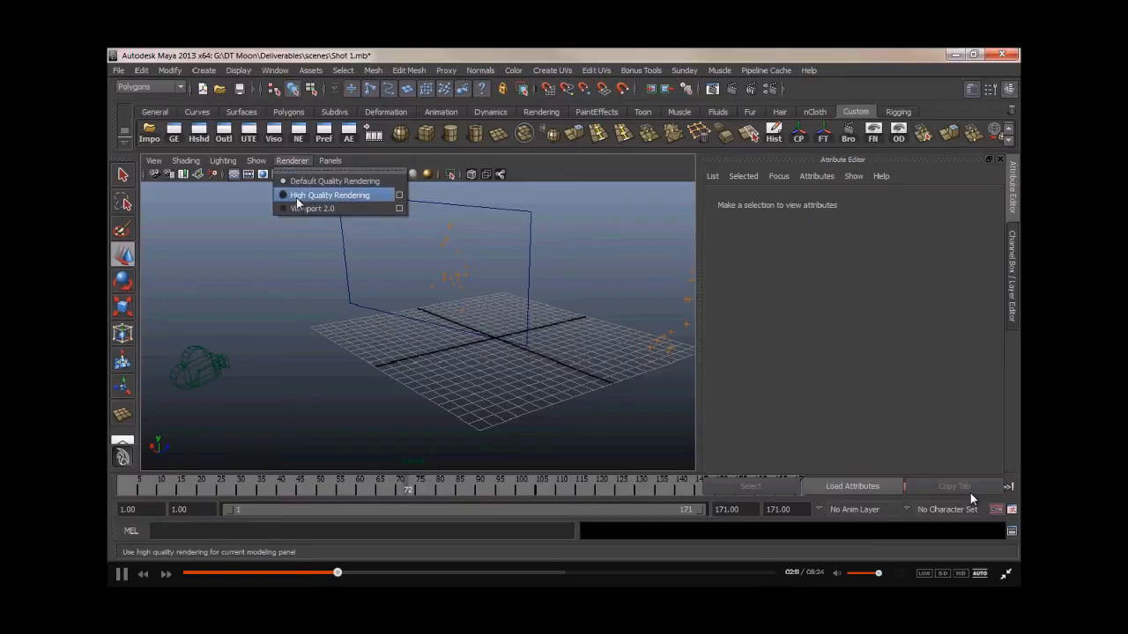
left_click(300, 209)
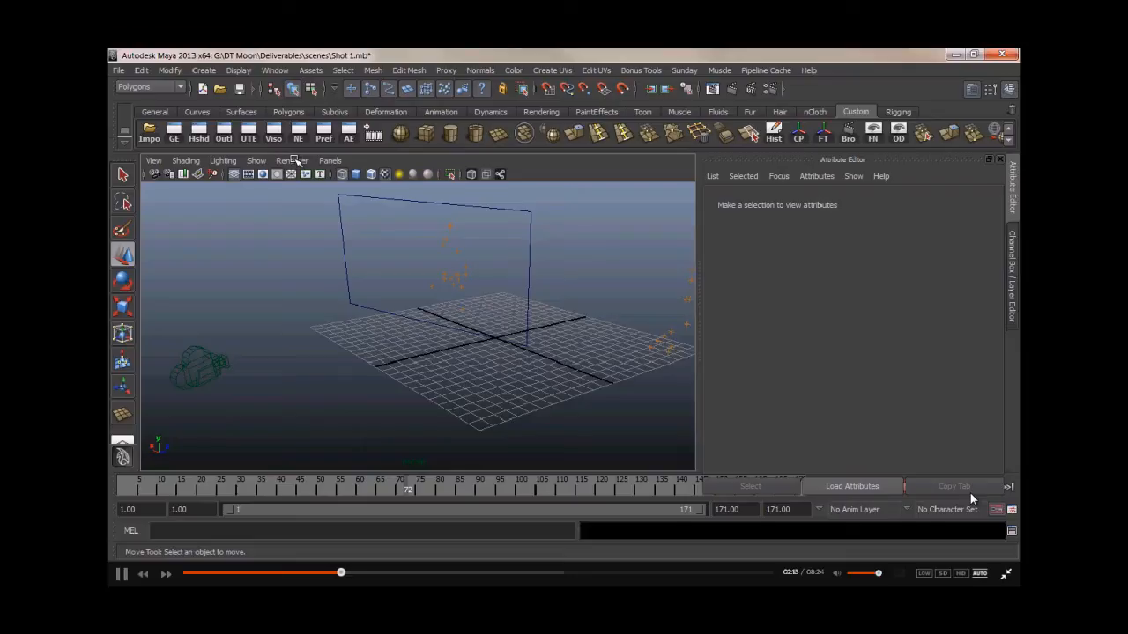
left_click_drag(325, 256, 353, 259, "alt")
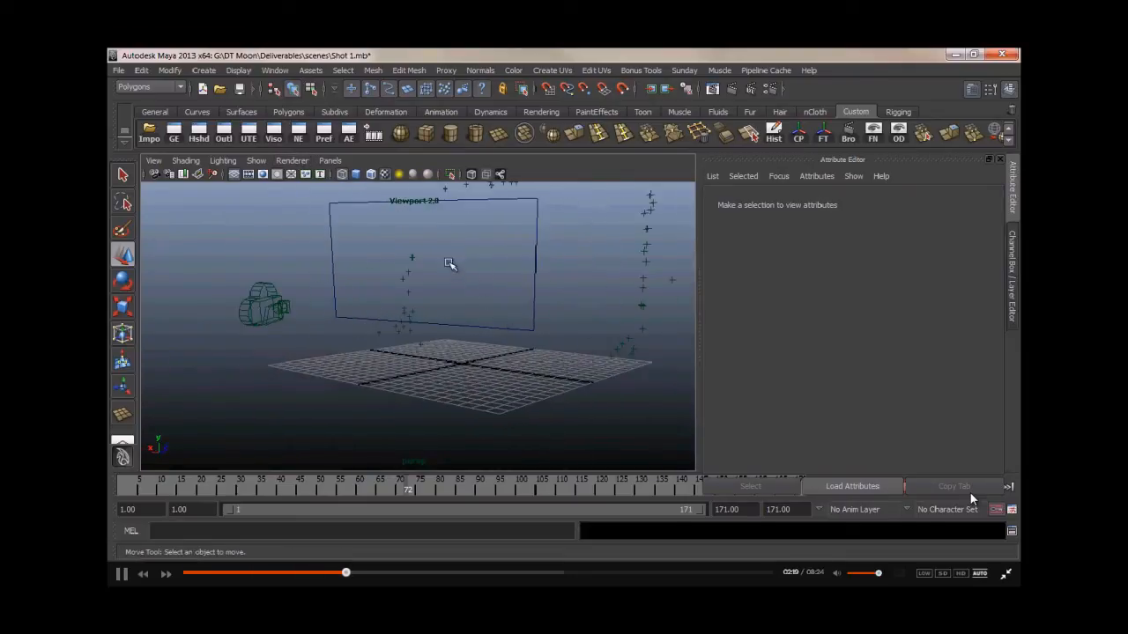
key("5")
- Open the Hypershade and connect the file1 footage texture to the Color of the lambert3 material
left_click_drag(453, 269, 297, 235, "alt")
left_click_drag(443, 281, 490, 298, "alt")
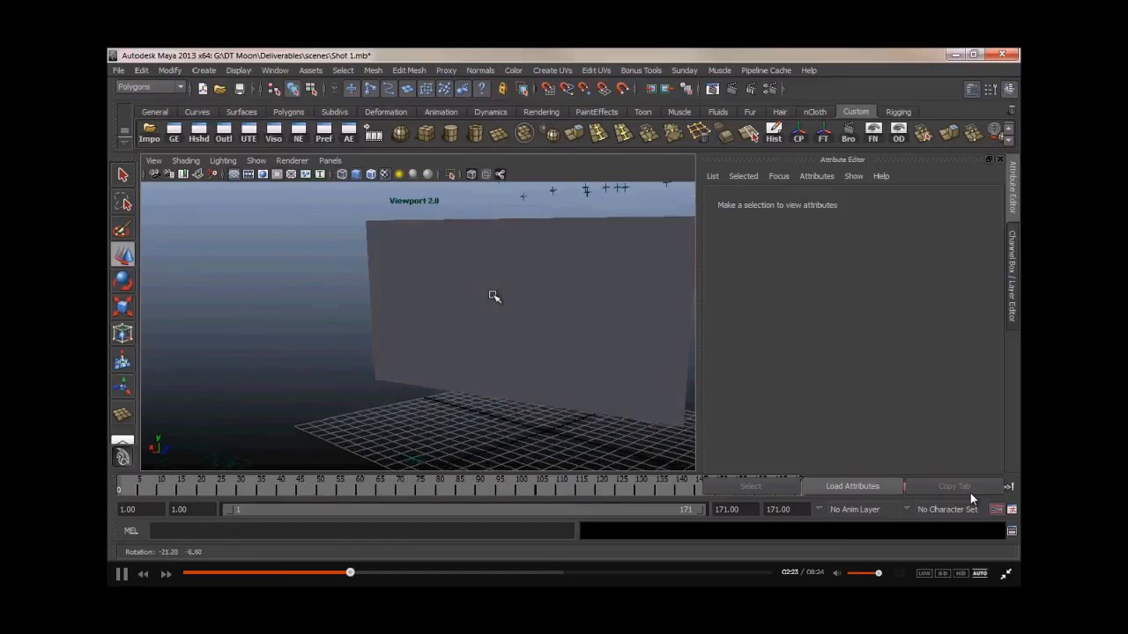
left_click(199, 133)
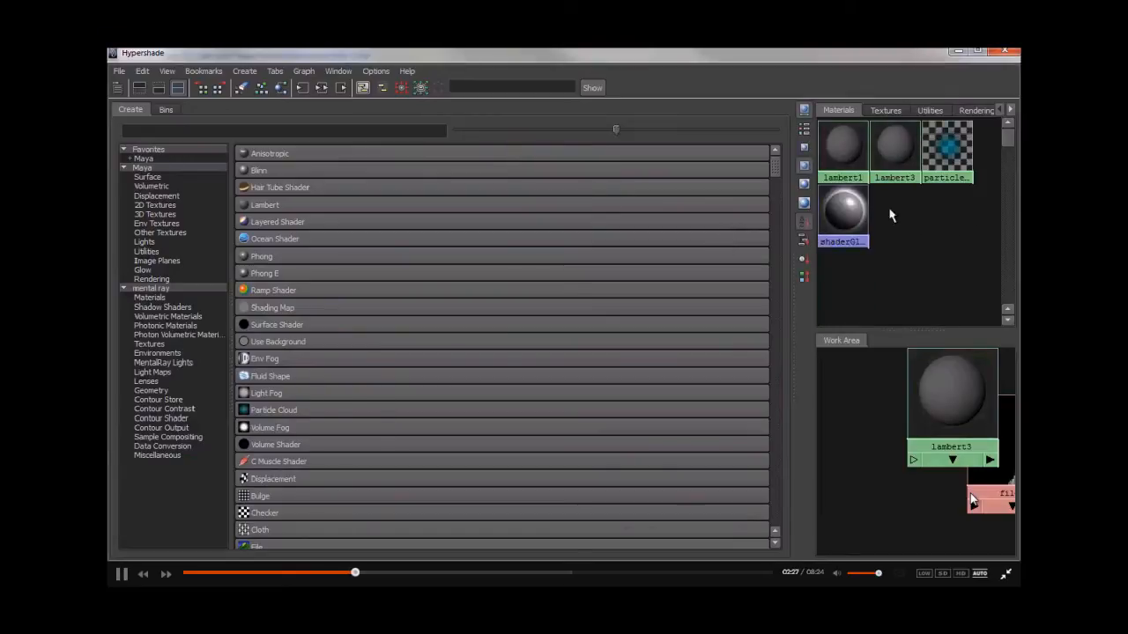
left_click_drag(950, 381, 888, 421)
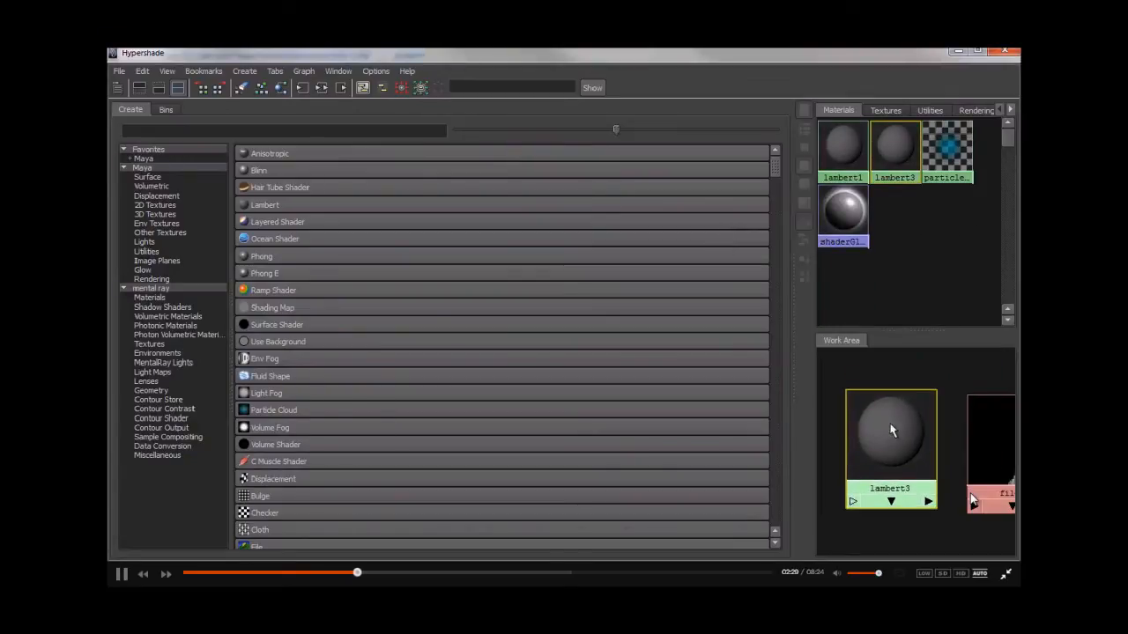
left_click_drag(735, 52, 109, 264)
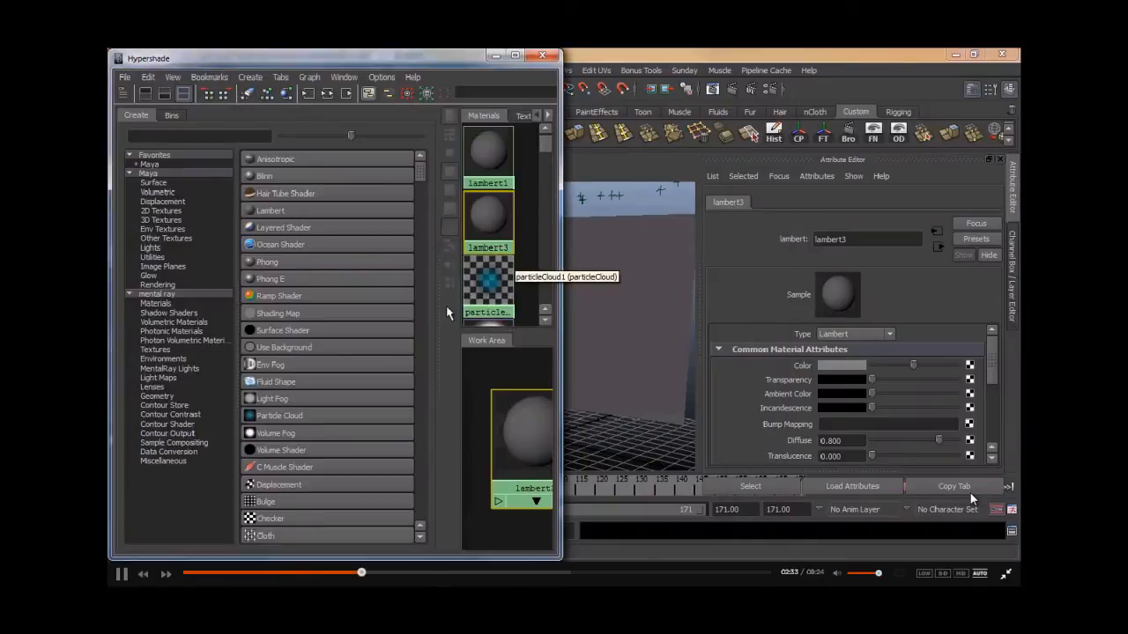
left_click_drag(435, 304, 291, 313)
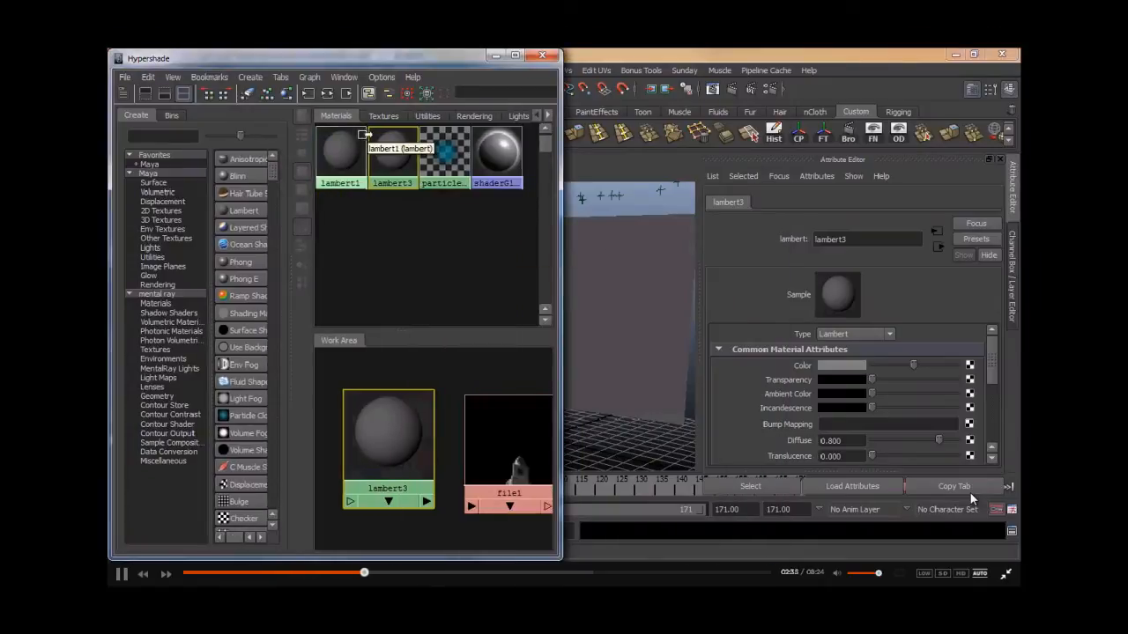
left_click(383, 116)
middle_click_drag(352, 145, 532, 429)
left_click_drag(505, 444, 492, 441)
left_click(509, 379)
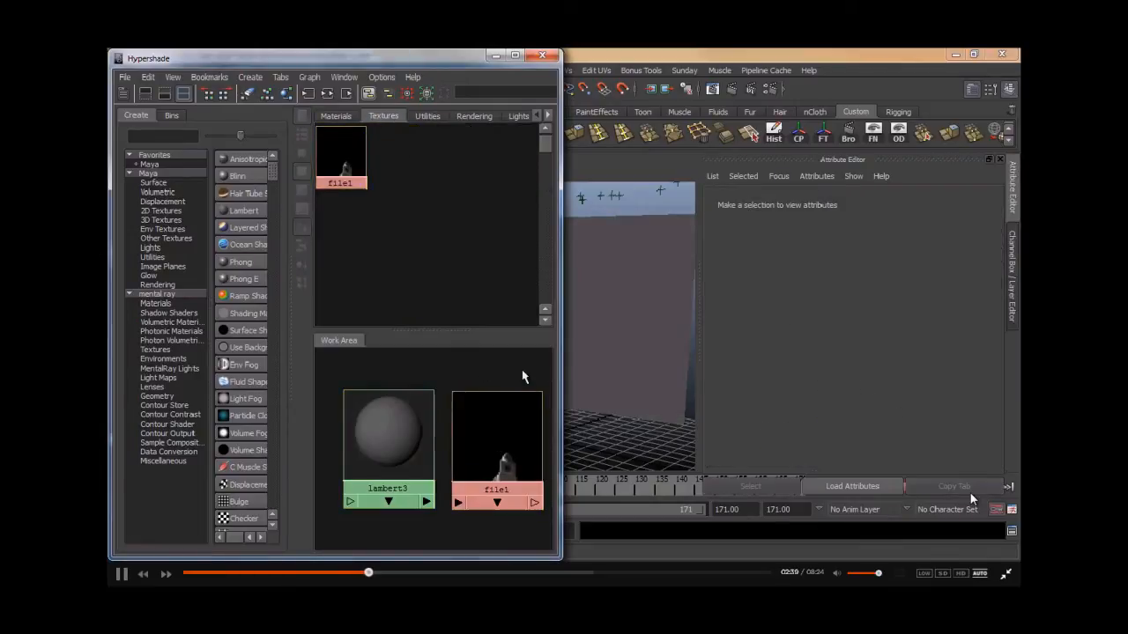
middle_click_drag(522, 371, 509, 370, "alt")
left_click(414, 425)
middle_click_drag(470, 440, 815, 364)
middle_click_drag(501, 439, 797, 382)
left_click(491, 56)
- Turn on textured display in the perspective view and scrub the timeline to check the textured card
left_click_drag(452, 322, 345, 238, "alt")
left_click(374, 174)
middle_click_drag(405, 290, 385, 335, "alt")
right_click_drag(414, 326, 320, 324, "alt")
left_click_drag(320, 324, 346, 324, "alt")
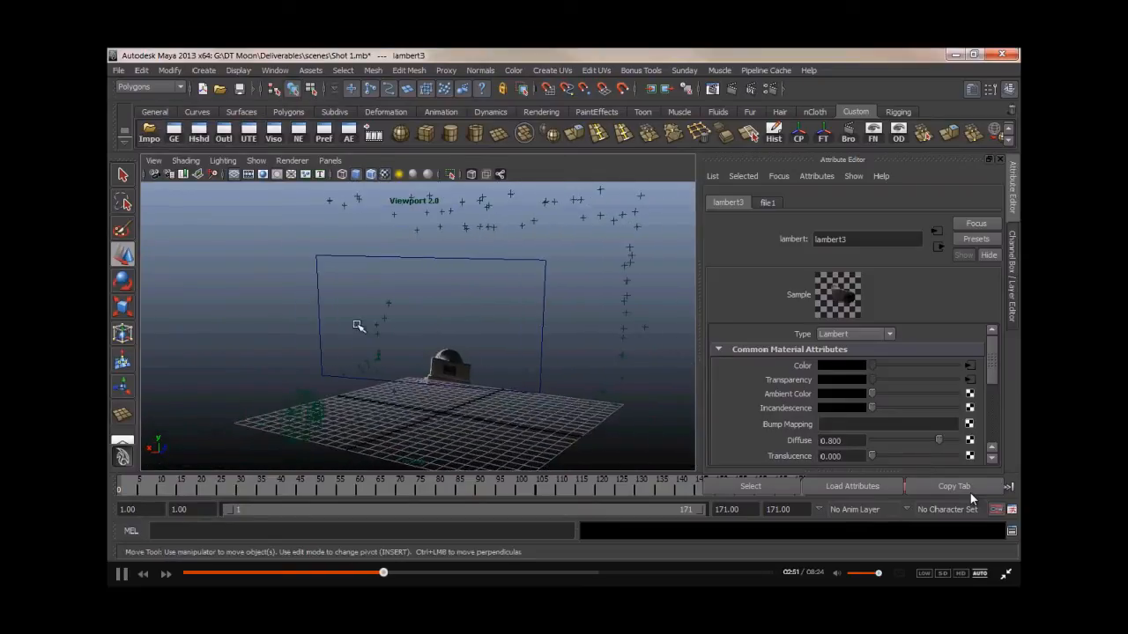
left_click_drag(151, 485, 317, 493)
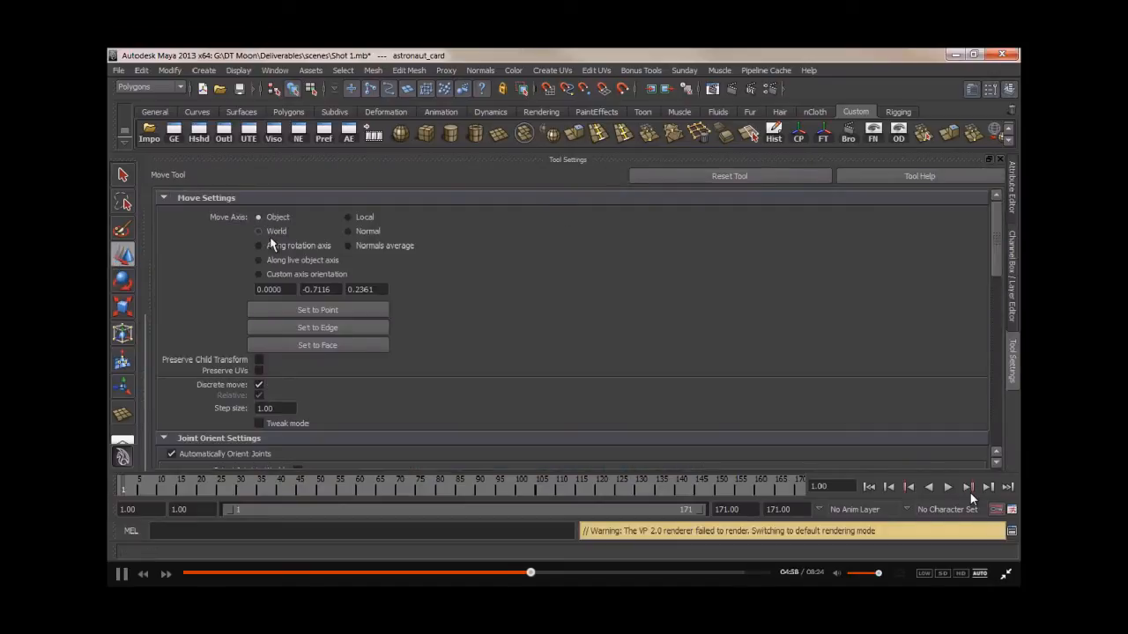
- Close the tool settings and lock the astronaut card's Translate X and Translate Y channels
left_click(998, 159)
left_click_drag(921, 217, 922, 222)
right_click(922, 221)
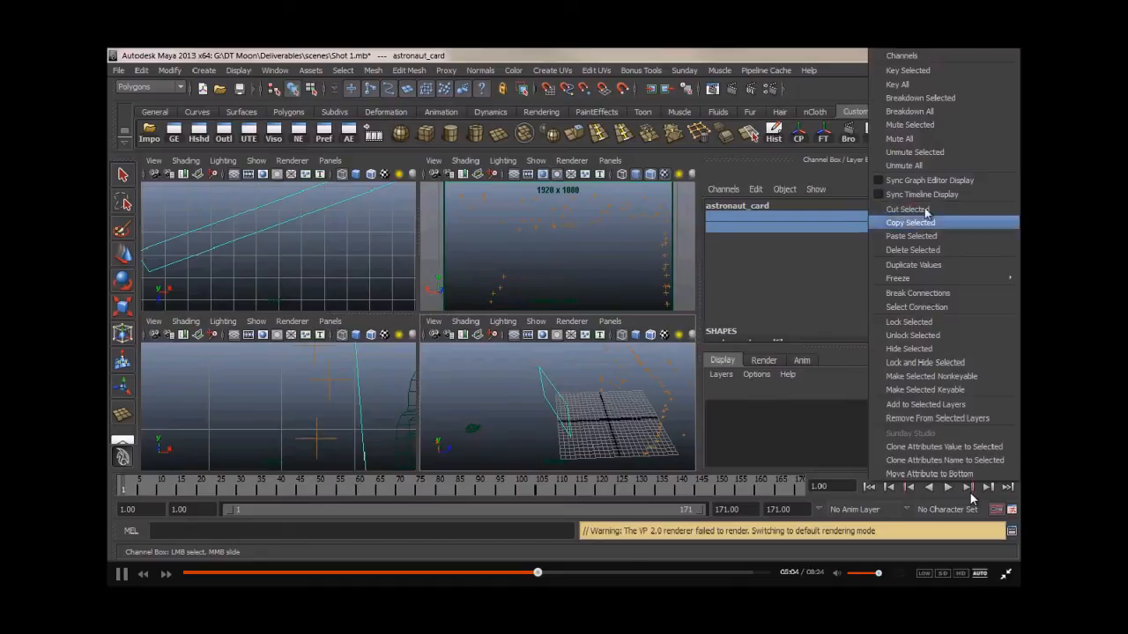
left_click(911, 324)
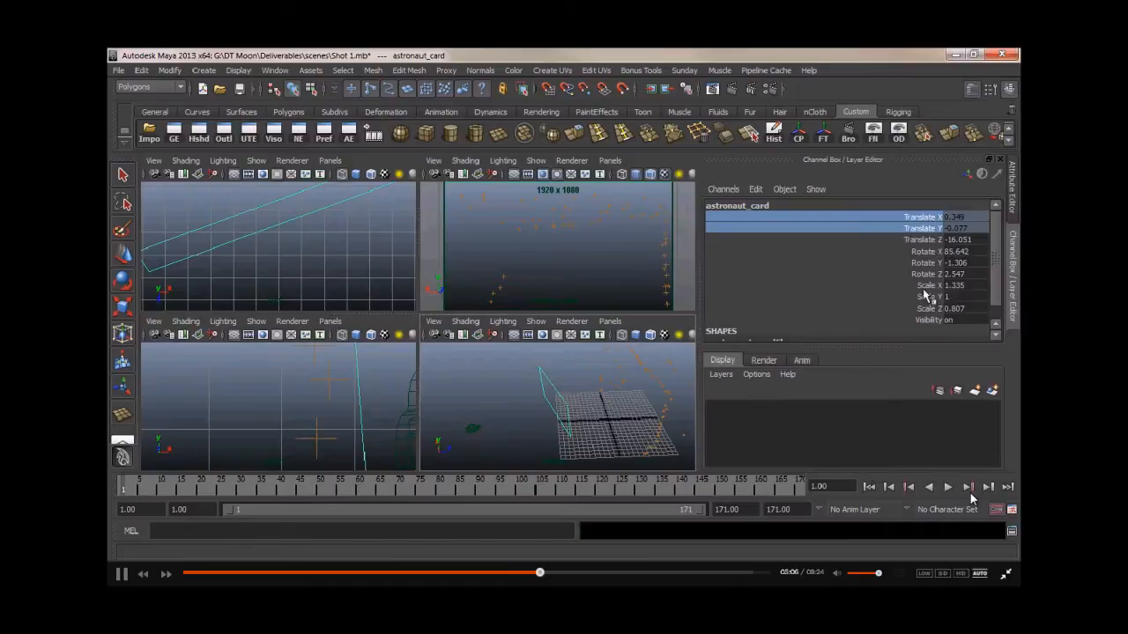
- Set a keyframe on the astronaut card's Translate Z channel at the first frame
left_click(934, 240)
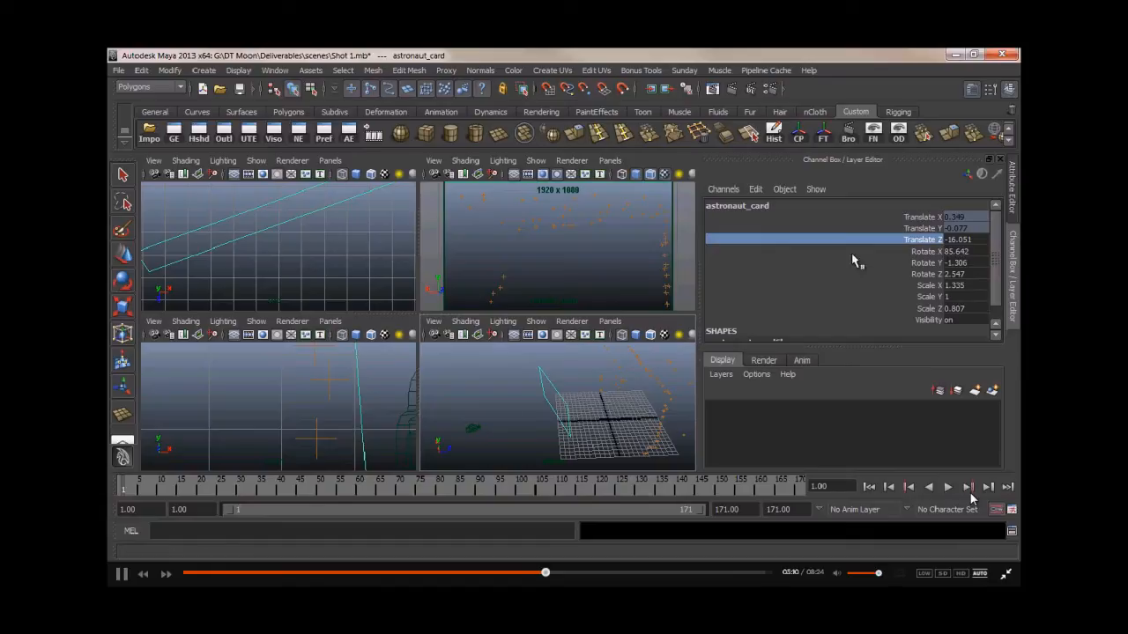
right_click(921, 247)
left_click(908, 74)
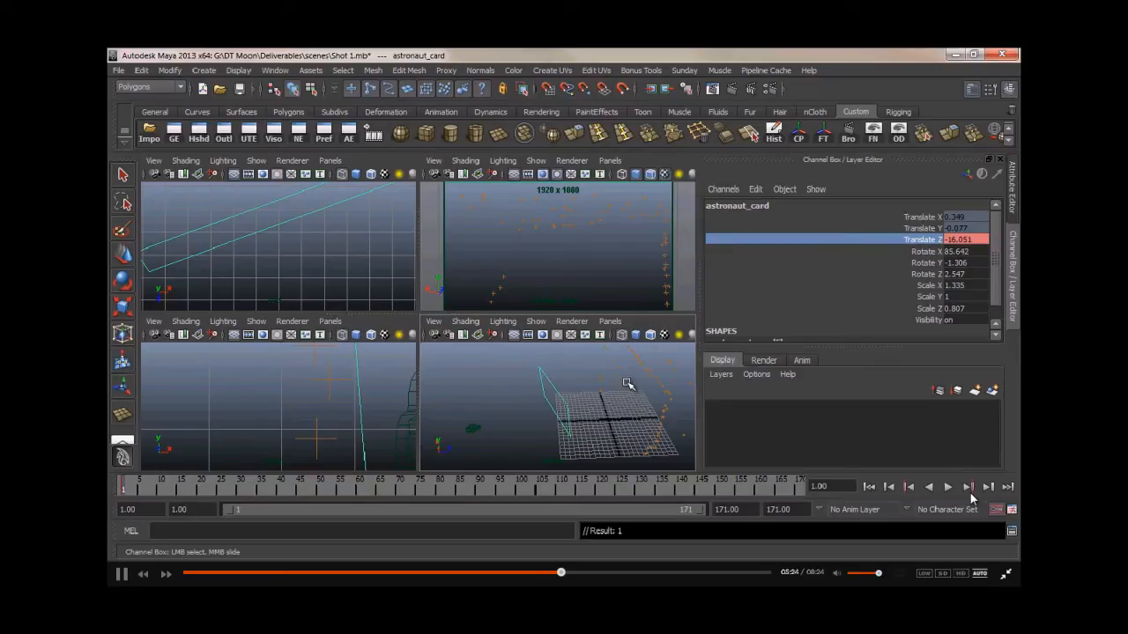
- At frame 28, move the astronaut card back along Z and set its Translate Z to -26
left_click(232, 492)
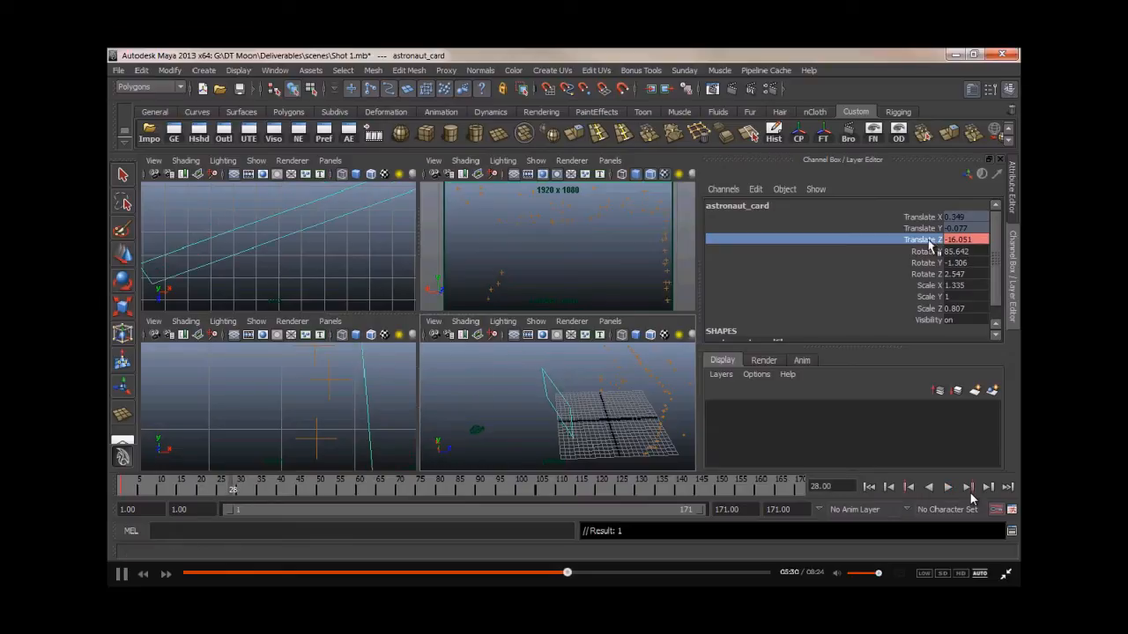
middle_click_drag(602, 244, 327, 244)
middle_click_drag(578, 255, 487, 250)
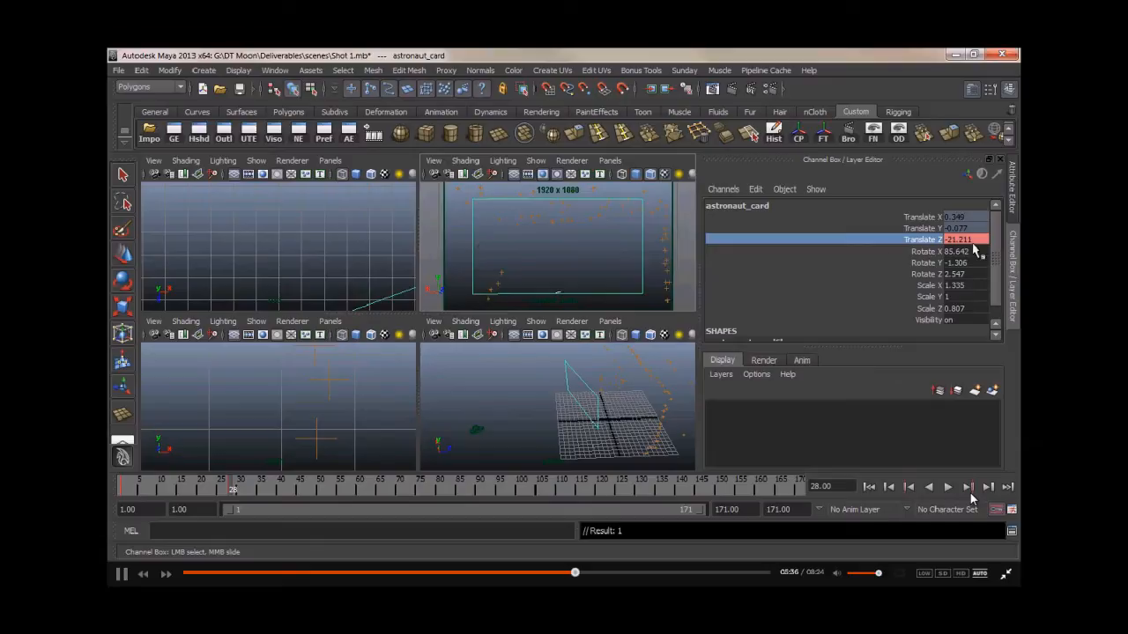
double_click(968, 241)
type("-")
key("Return")
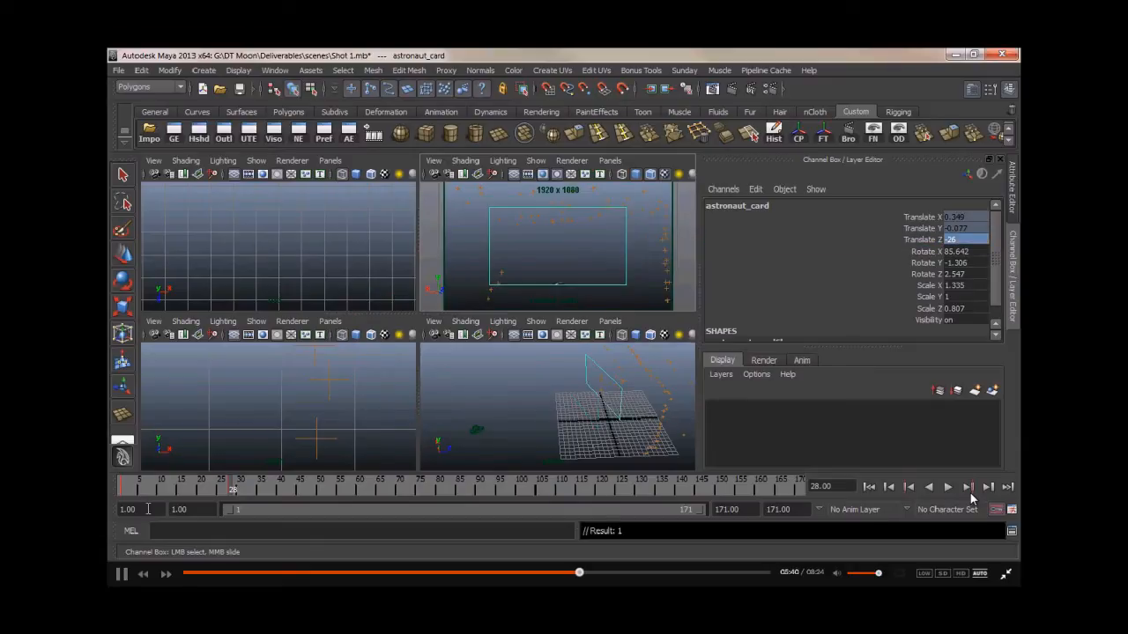
mouse_move(232, 492)
left_mouse_down()
mouse_move(121, 495)
mouse_move(231, 491)
left_mouse_up()
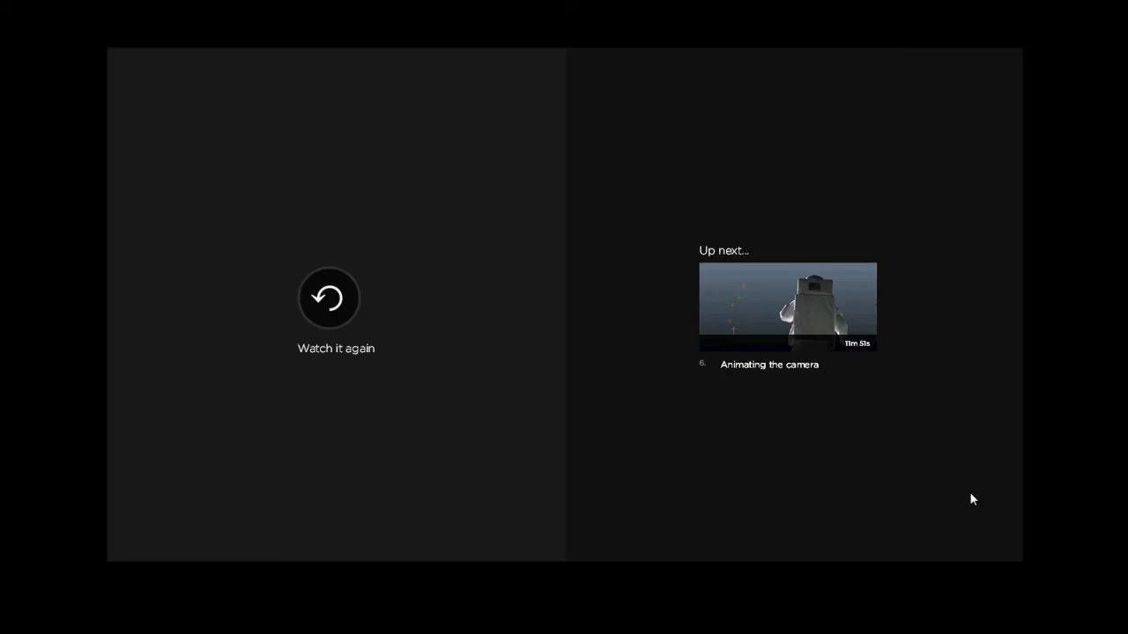
left_click(789, 309)
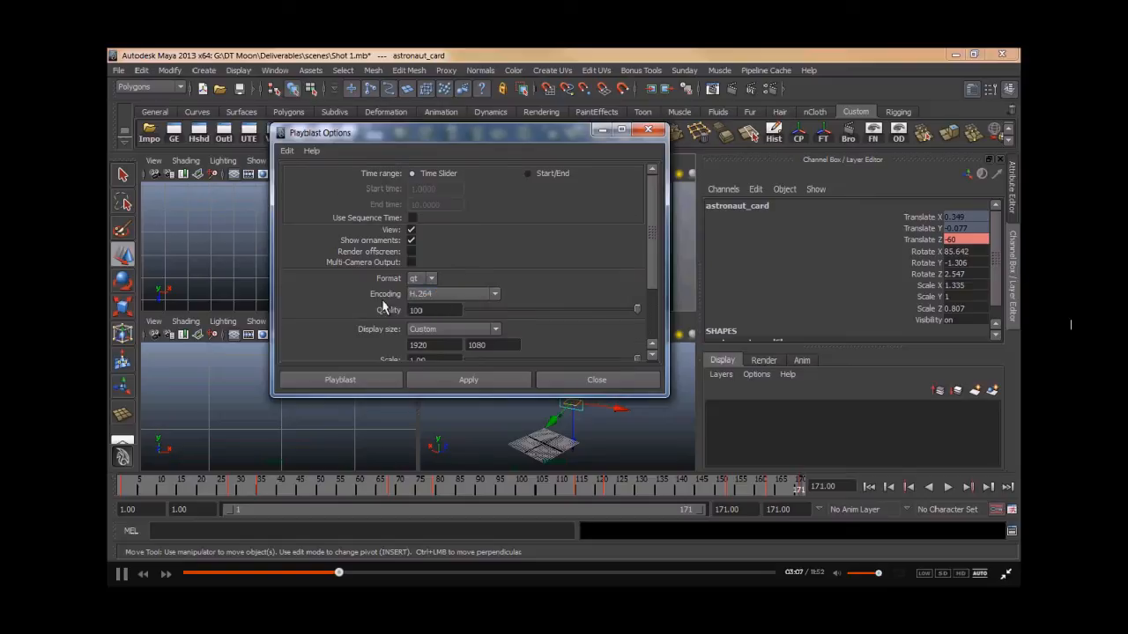
- Playblast the shot as an H.264 movie named test animation in the project's movies folder
scroll(383, 305, "down", 1)
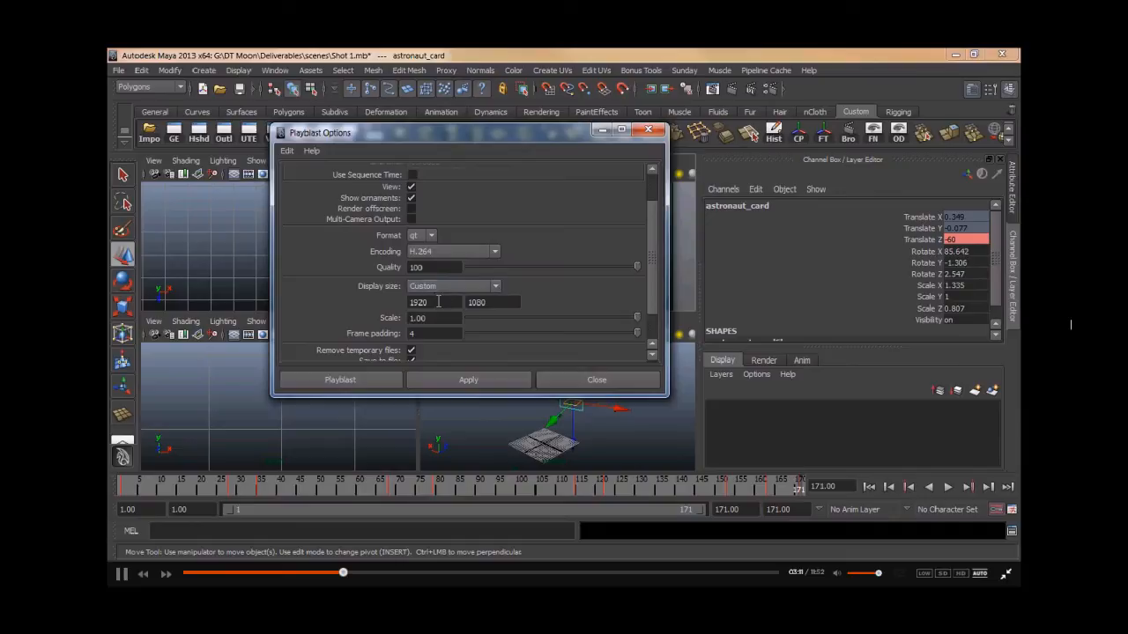
left_click_drag(444, 135, 470, 168)
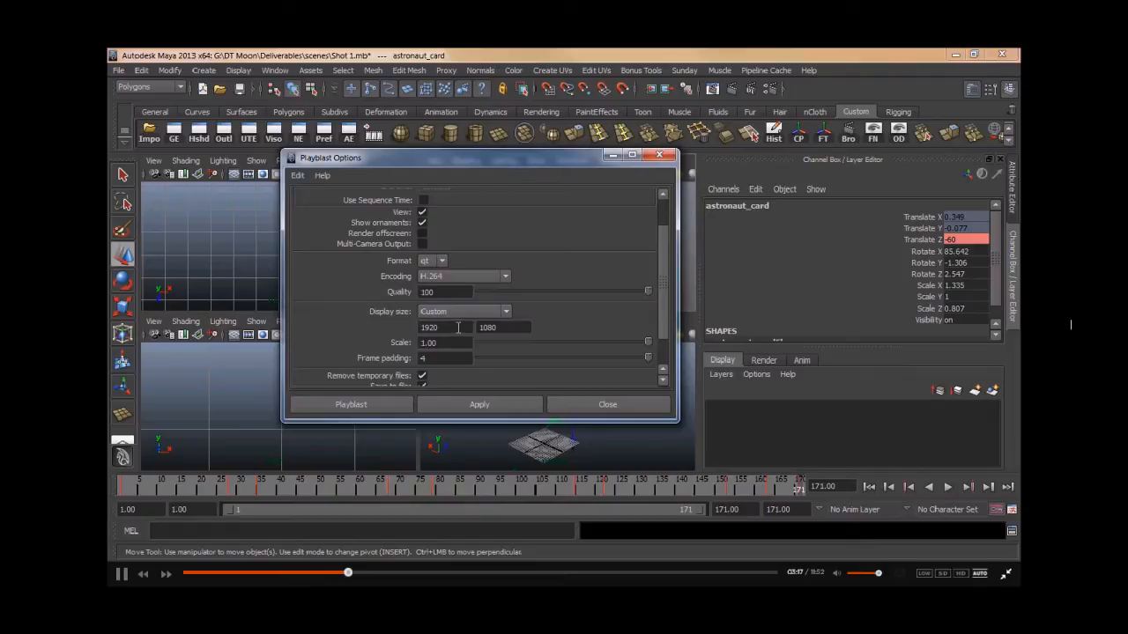
scroll(458, 331, "down", 2)
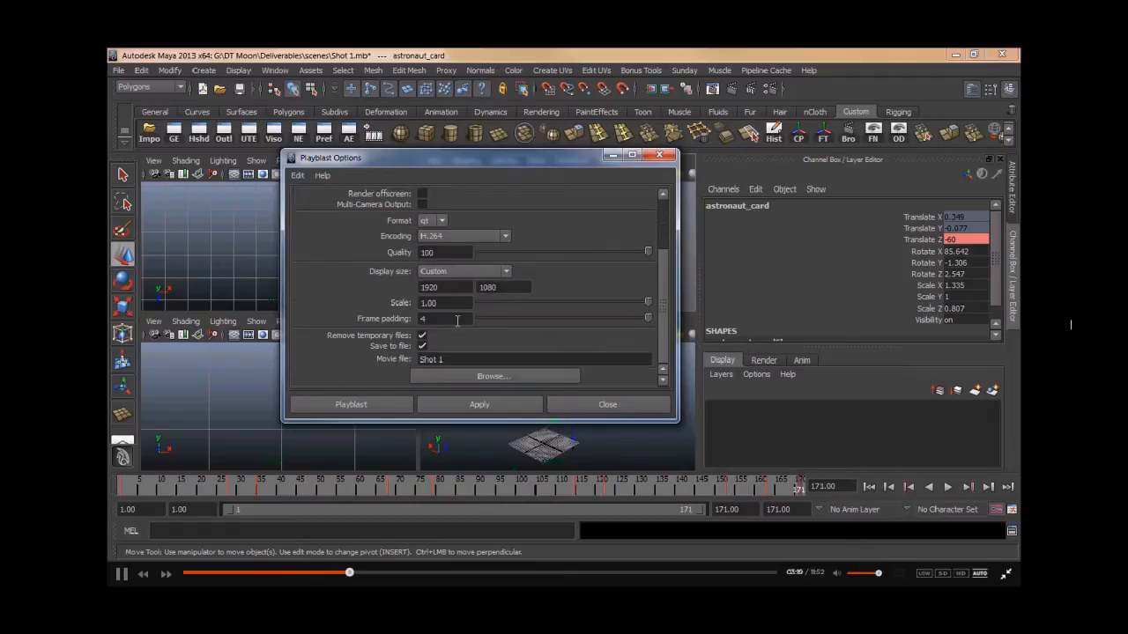
left_click(455, 372)
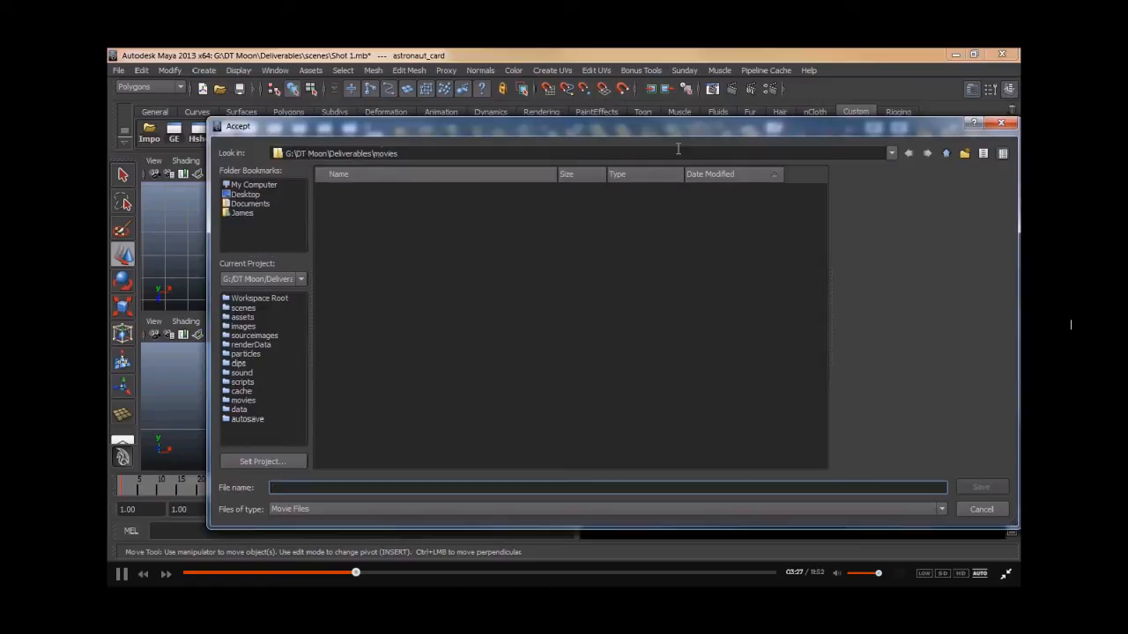
left_click(944, 155)
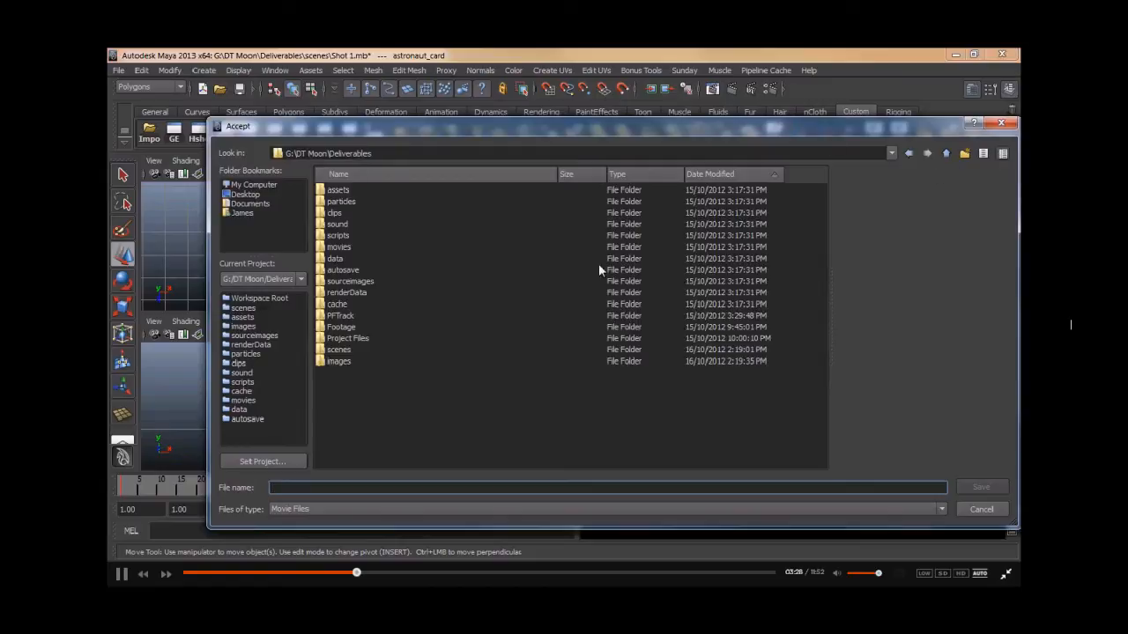
double_click(338, 247)
left_click(334, 490)
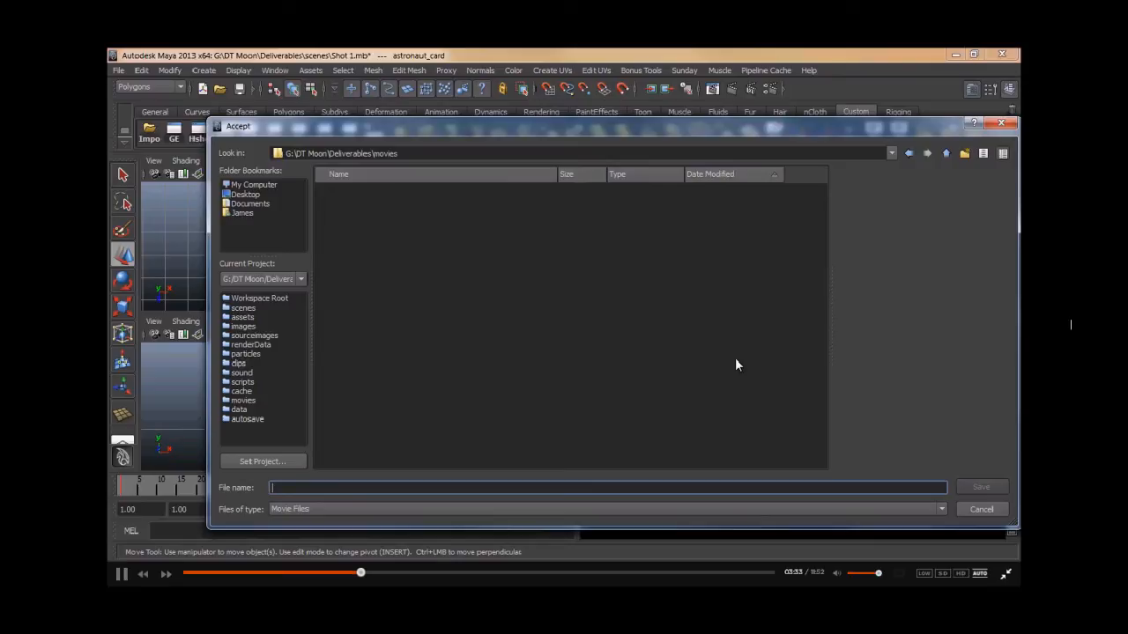
type("test animation")
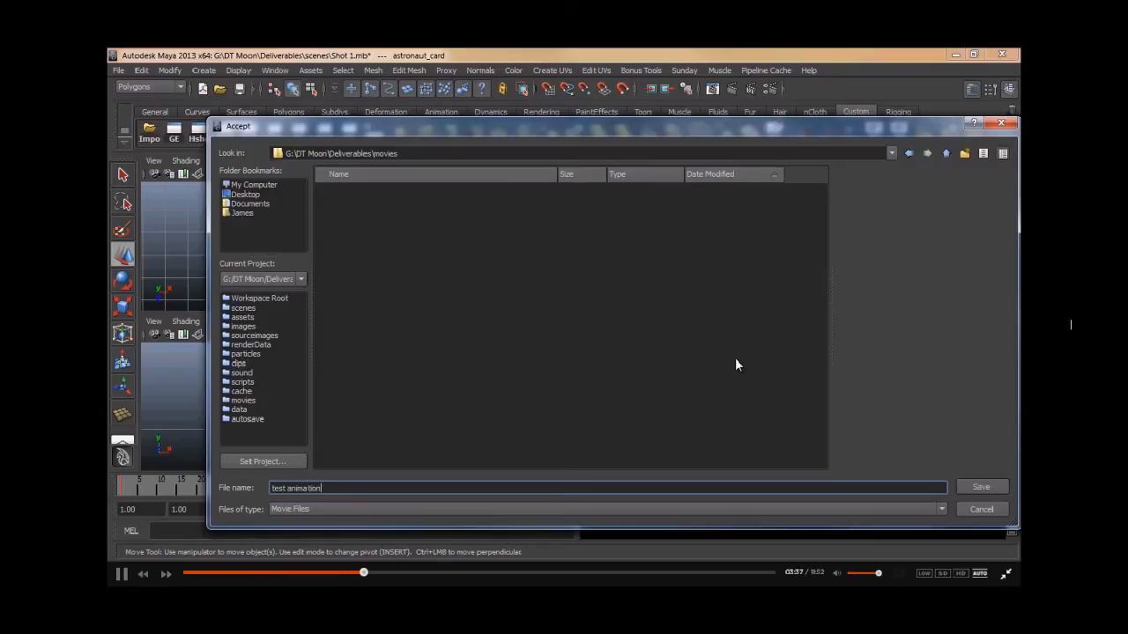
key("Return")
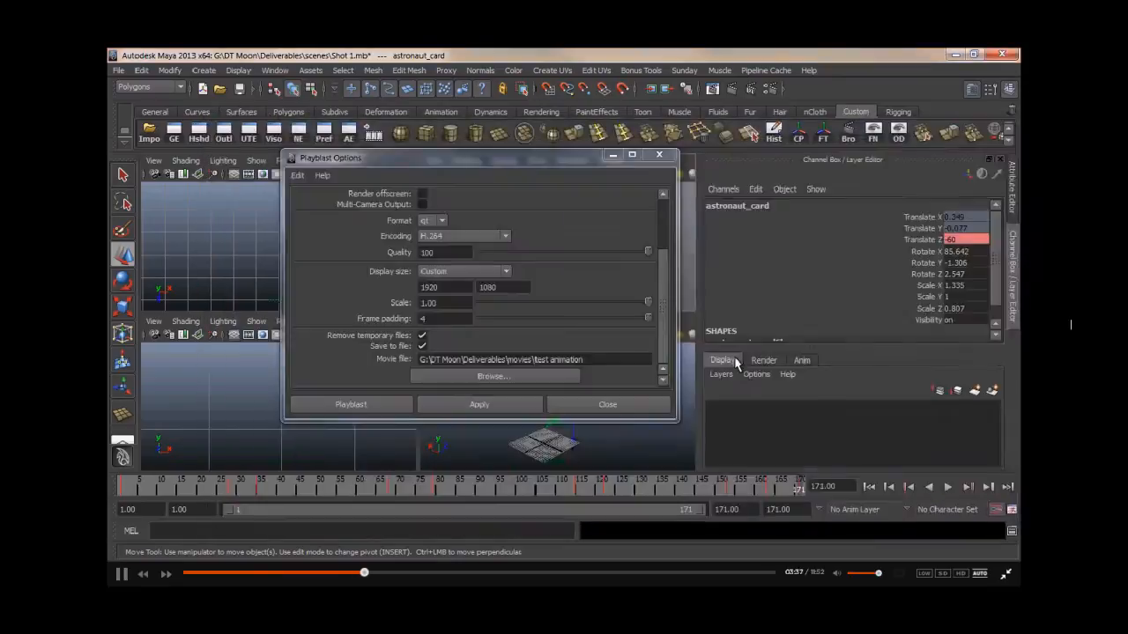
left_click(353, 403)
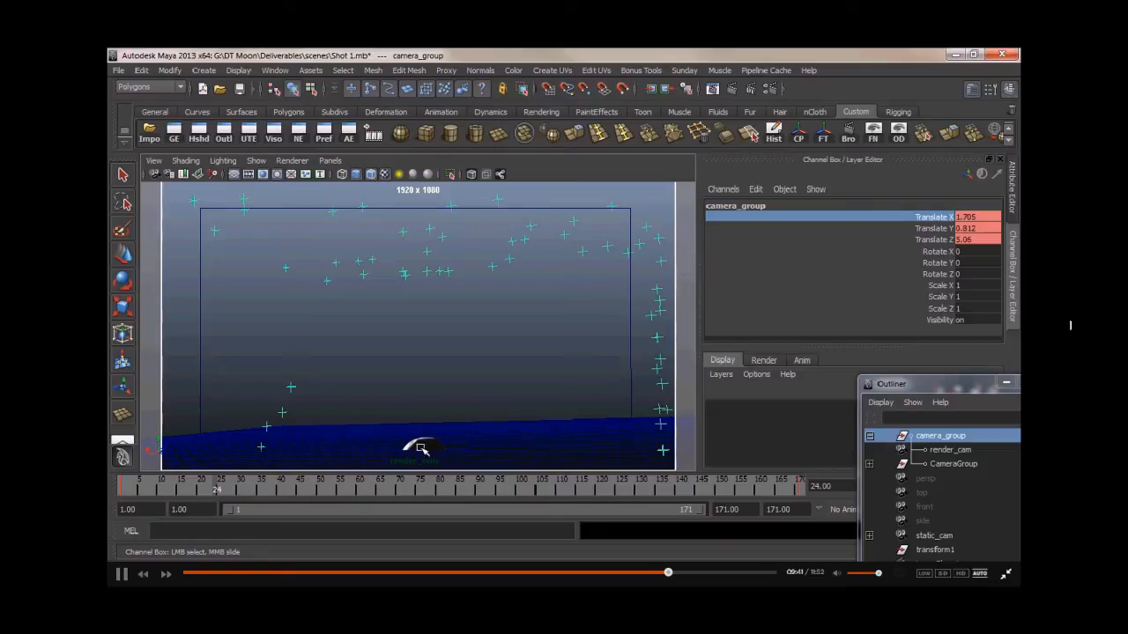
- Scrub and play back the shot through the render camera
left_click_drag(174, 495, 238, 493)
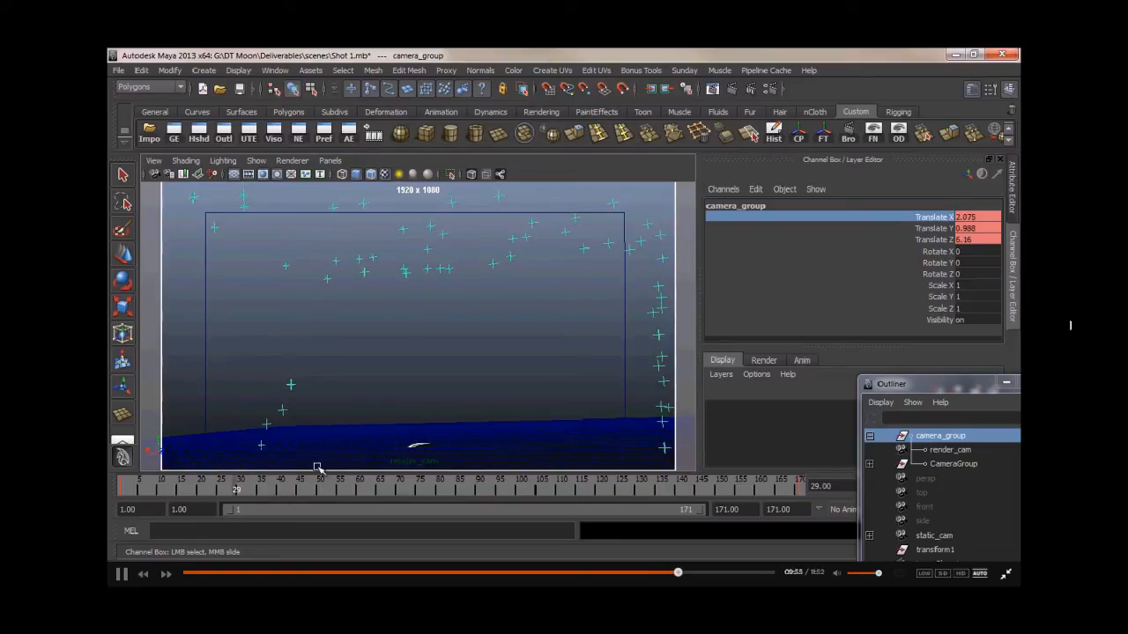
key("alt+v")
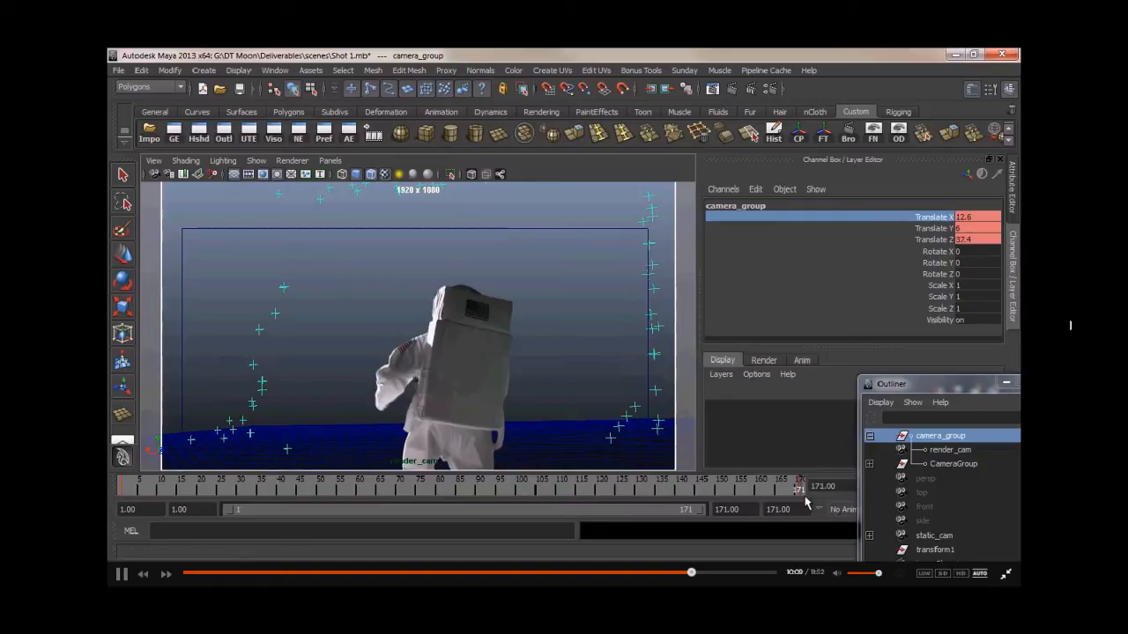
- Try raising camera_group's Translate Y at the last frame to 6.5, then restore it to 6
left_click(927, 229)
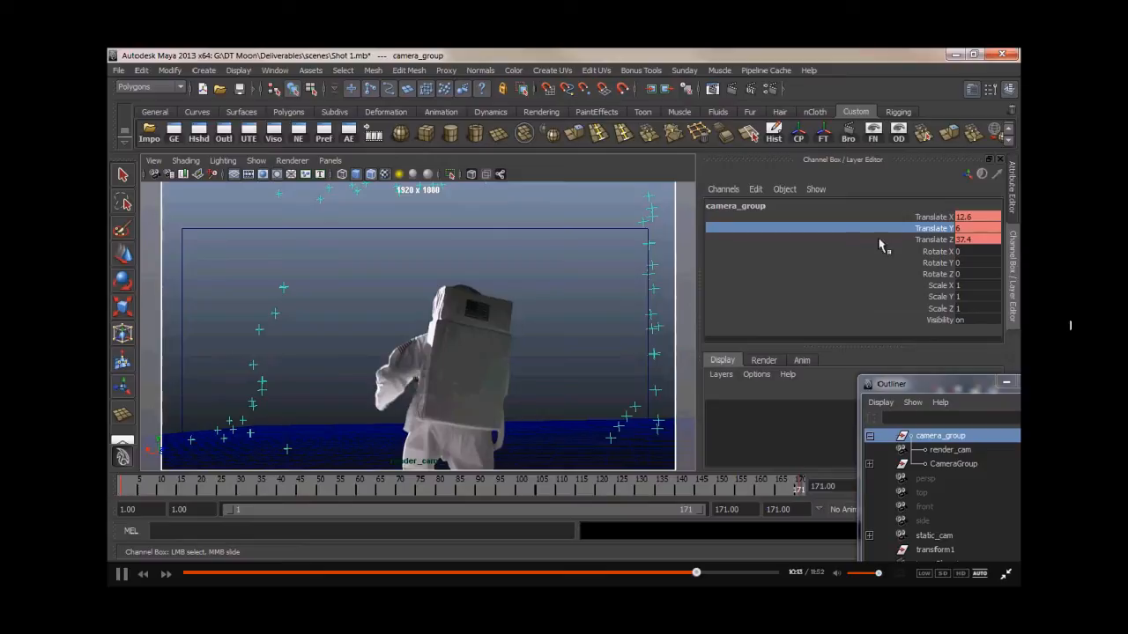
double_click(960, 228)
type("7")
key("Return")
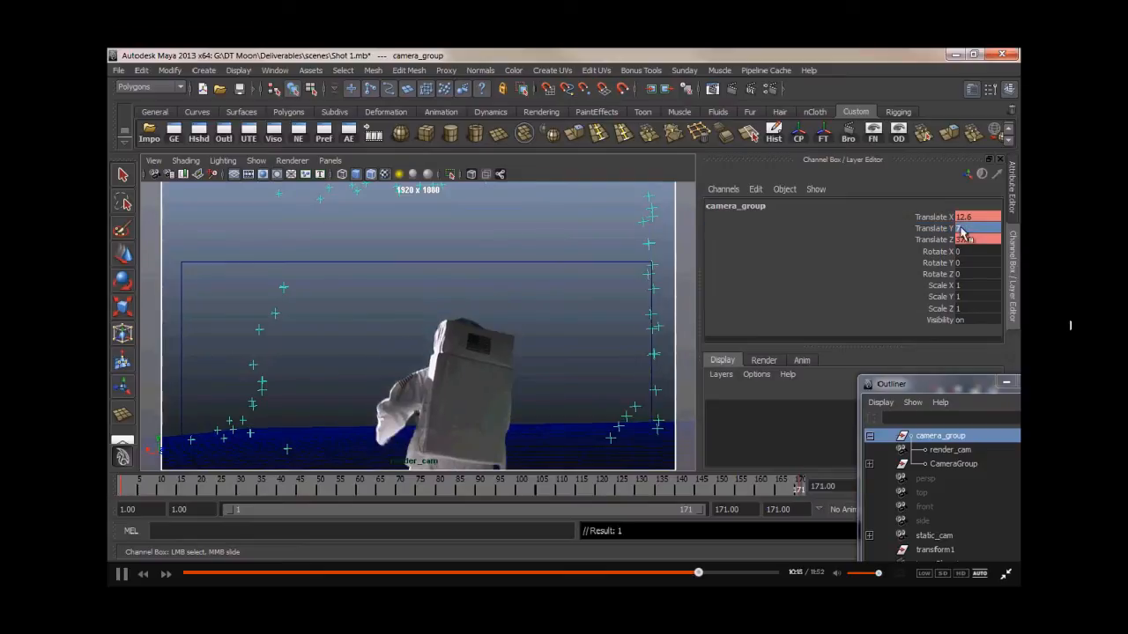
double_click(962, 228)
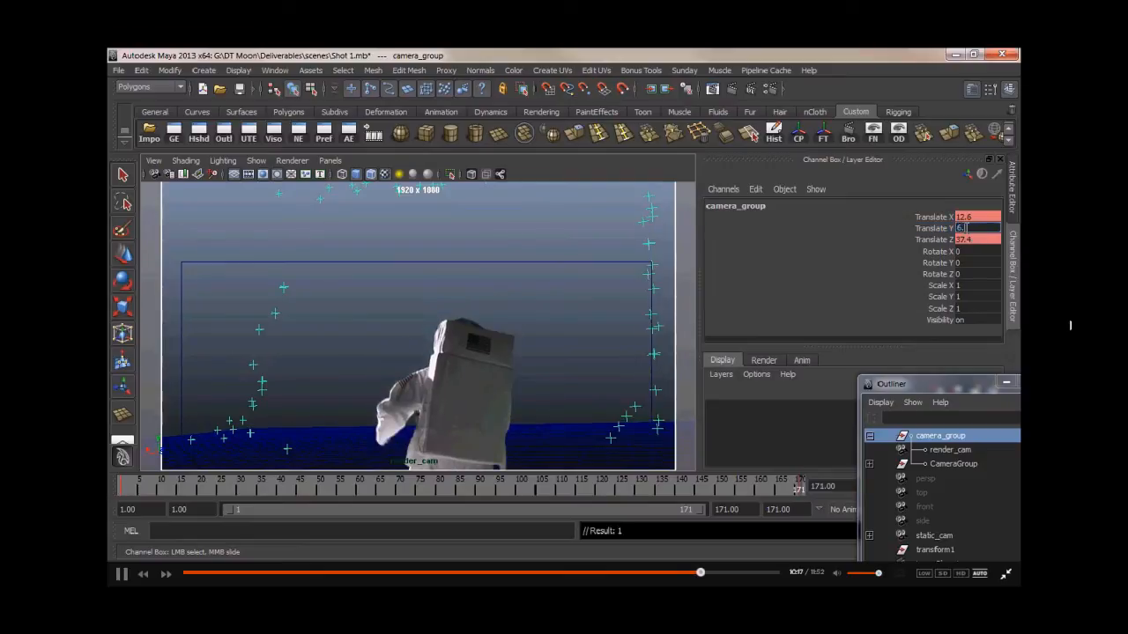
key("Return")
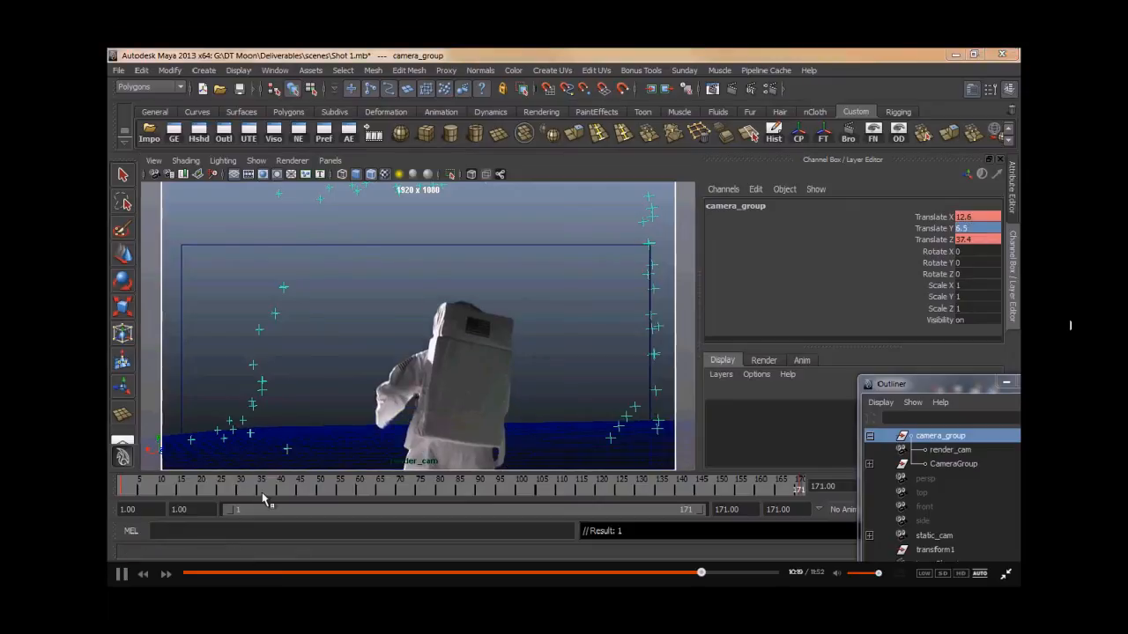
left_click_drag(266, 493, 816, 506)
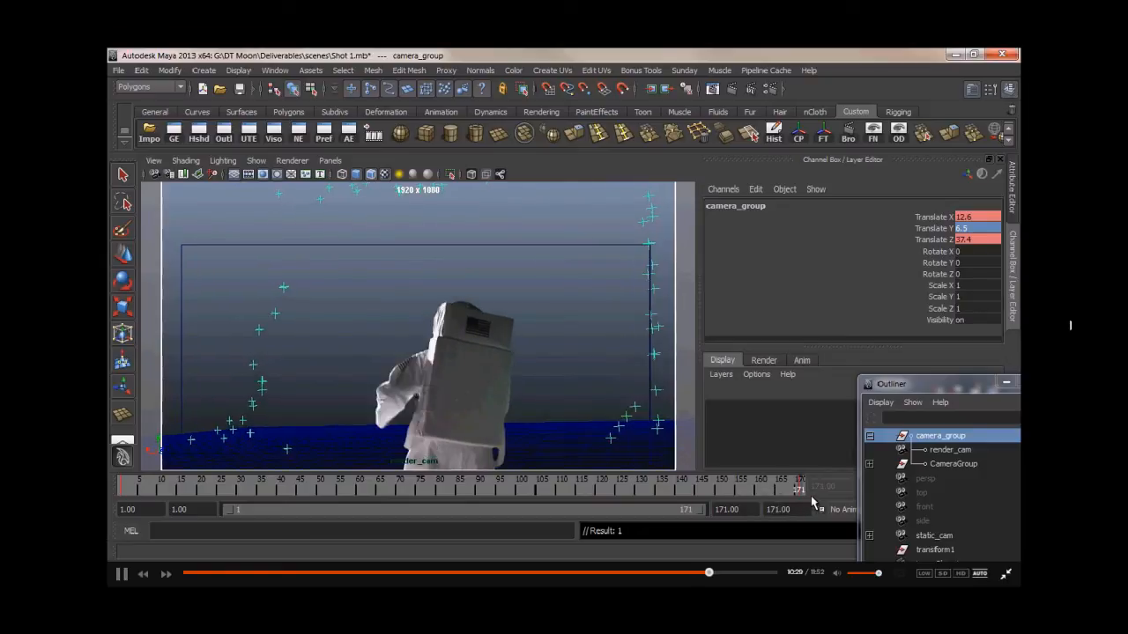
left_click(292, 490)
left_click_drag(299, 496, 848, 505)
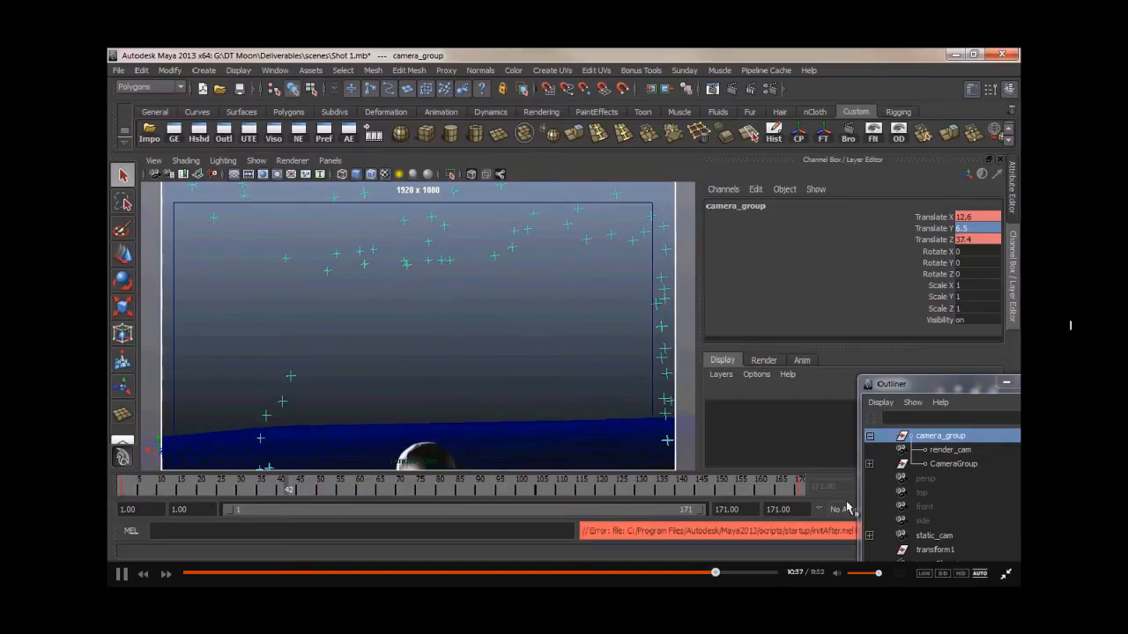
left_click(980, 228)
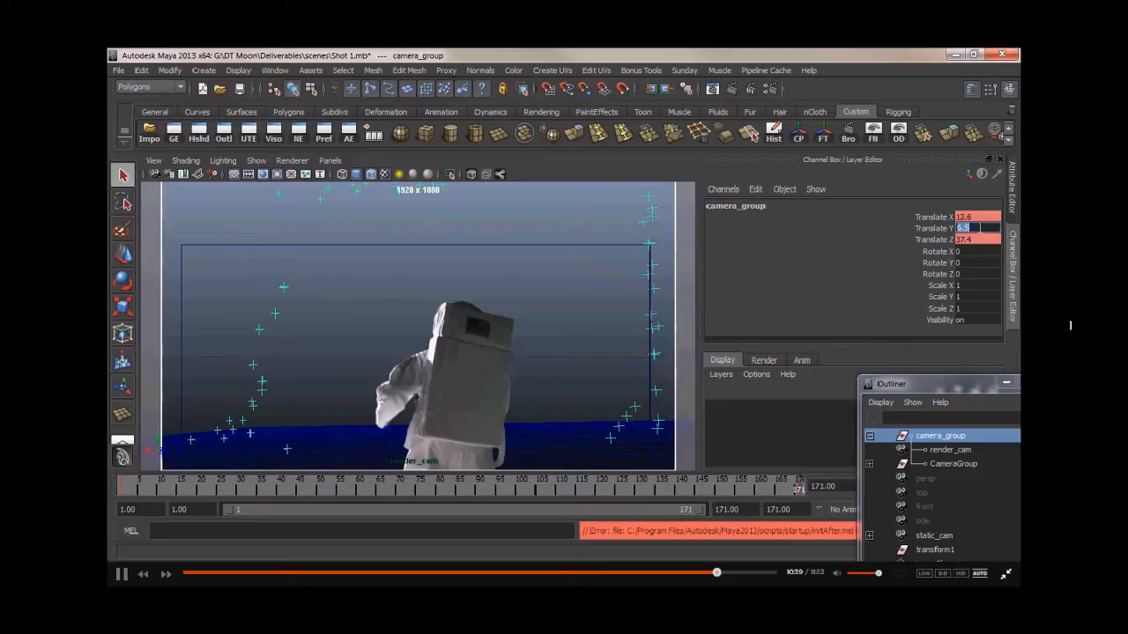
key("Return")
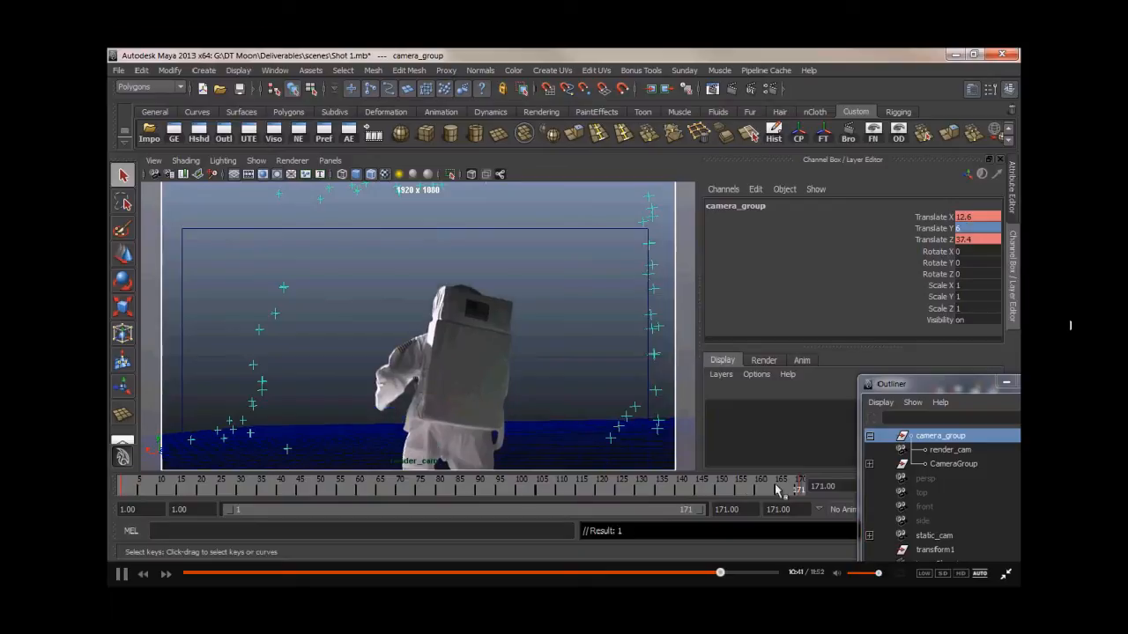
- At the first frame, set camera_group's Translate Y to 0.5
left_click(123, 494)
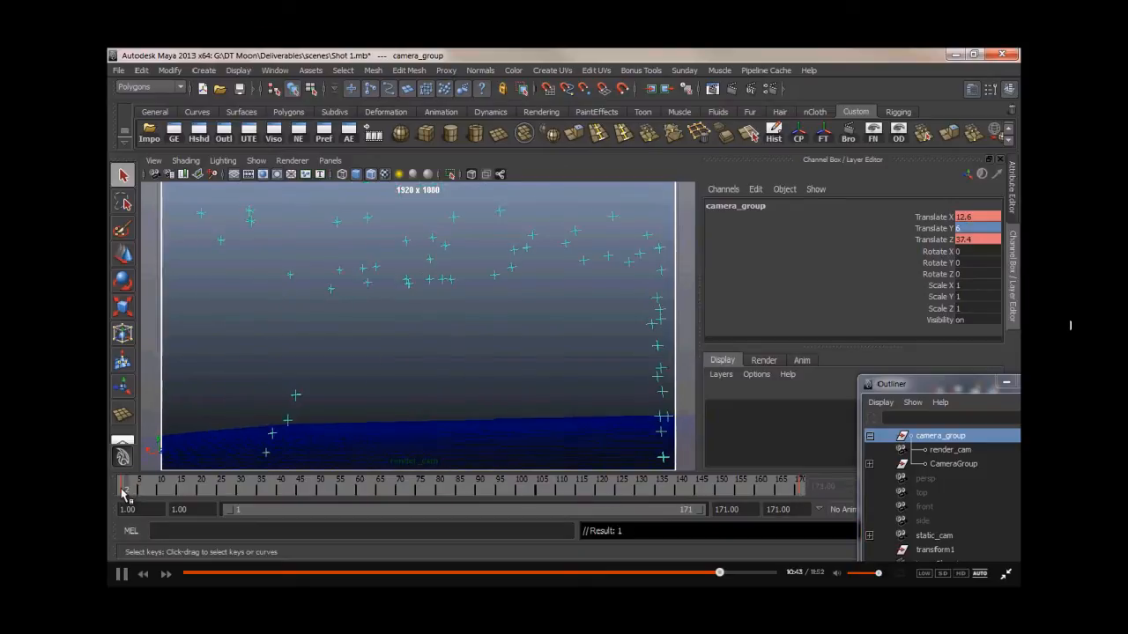
left_click(963, 229)
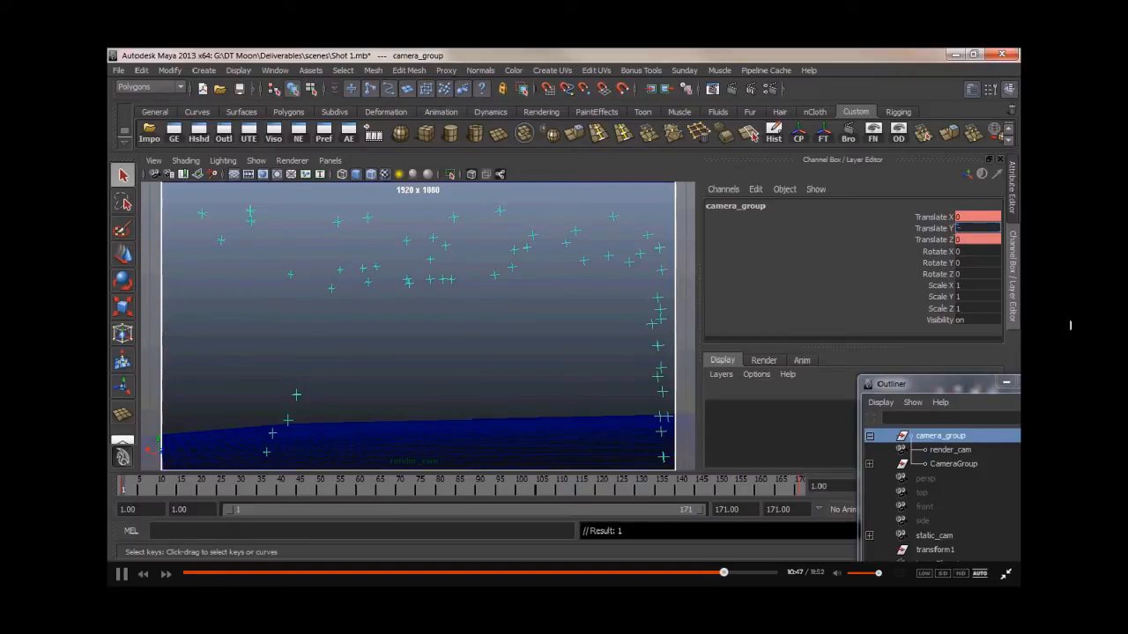
key("Return")
left_click_drag(144, 492, 209, 491)
left_click_drag(129, 493, 118, 495)
left_click(975, 229)
type("1")
key("Return")
mouse_move(125, 493)
left_mouse_down()
mouse_move(800, 498)
mouse_move(124, 490)
left_mouse_up()
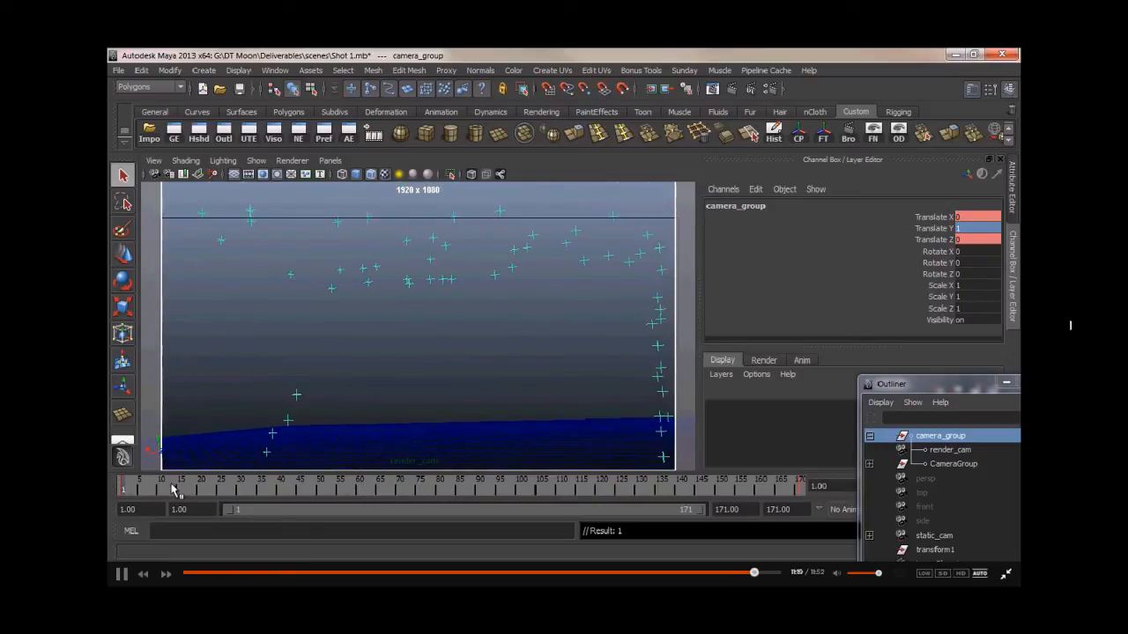
left_click(964, 230)
type("0.5")
key("Return")
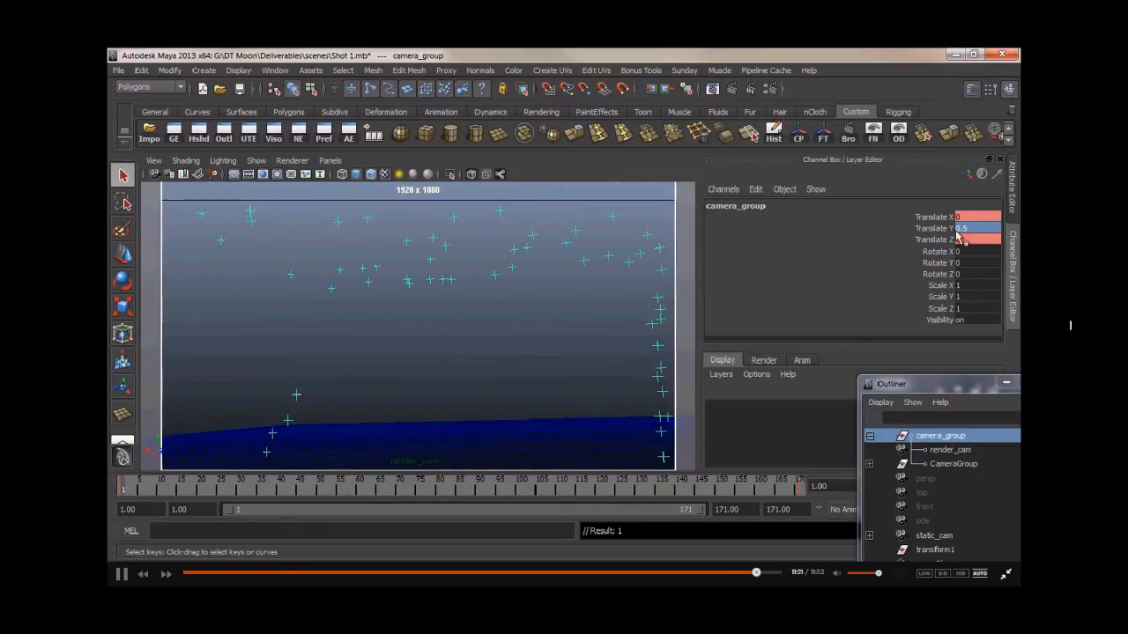
- At the last frame, set camera_group's Translate Y to 5.7 and scrub through the shot
left_click_drag(126, 490, 800, 491)
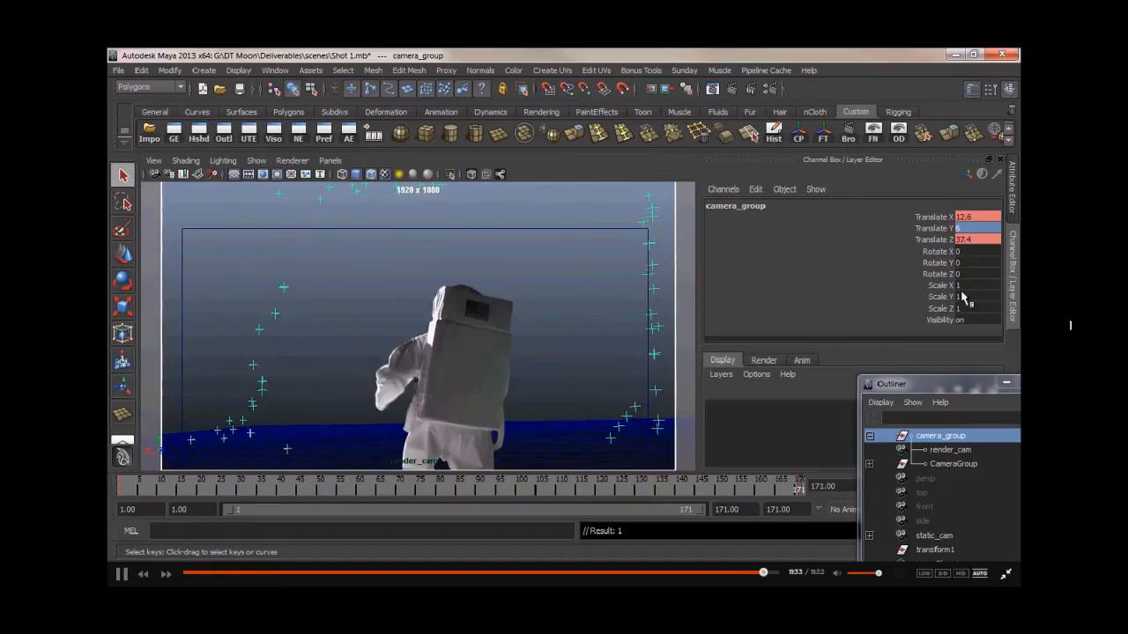
double_click(959, 228)
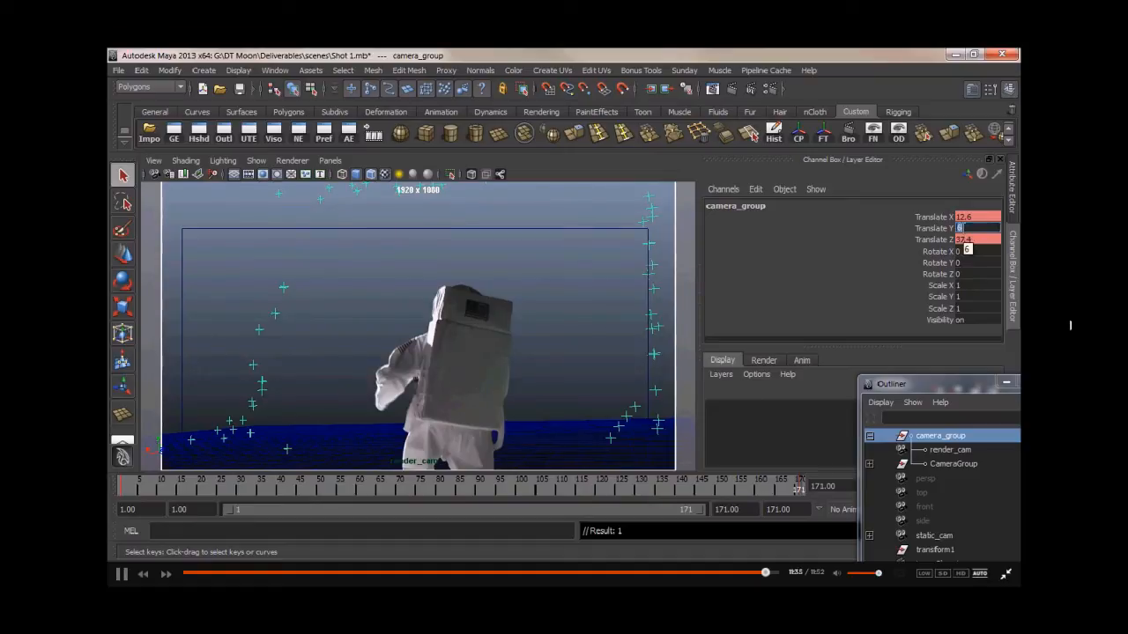
key("Return")
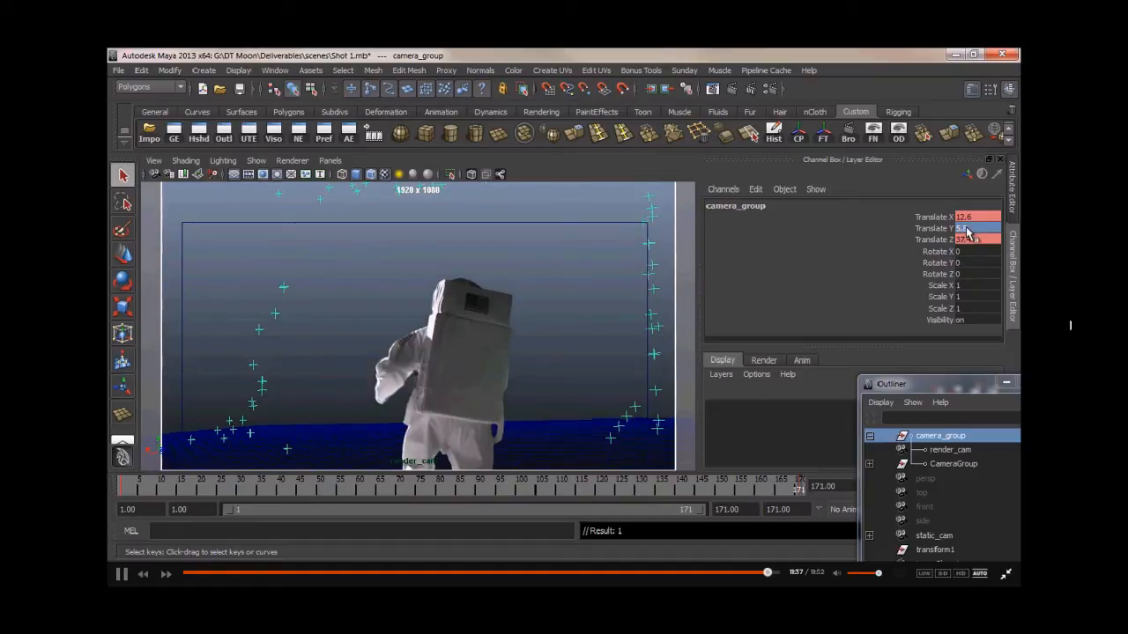
double_click(968, 229)
type("5.")
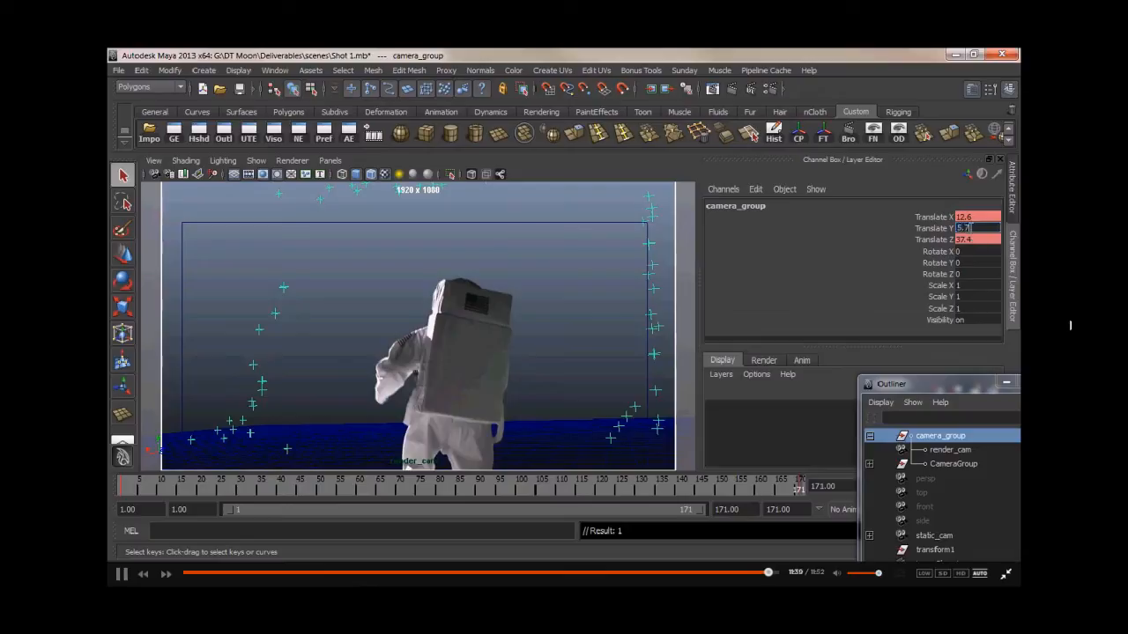
type("7")
key("Return")
left_click_drag(477, 489, 361, 490)
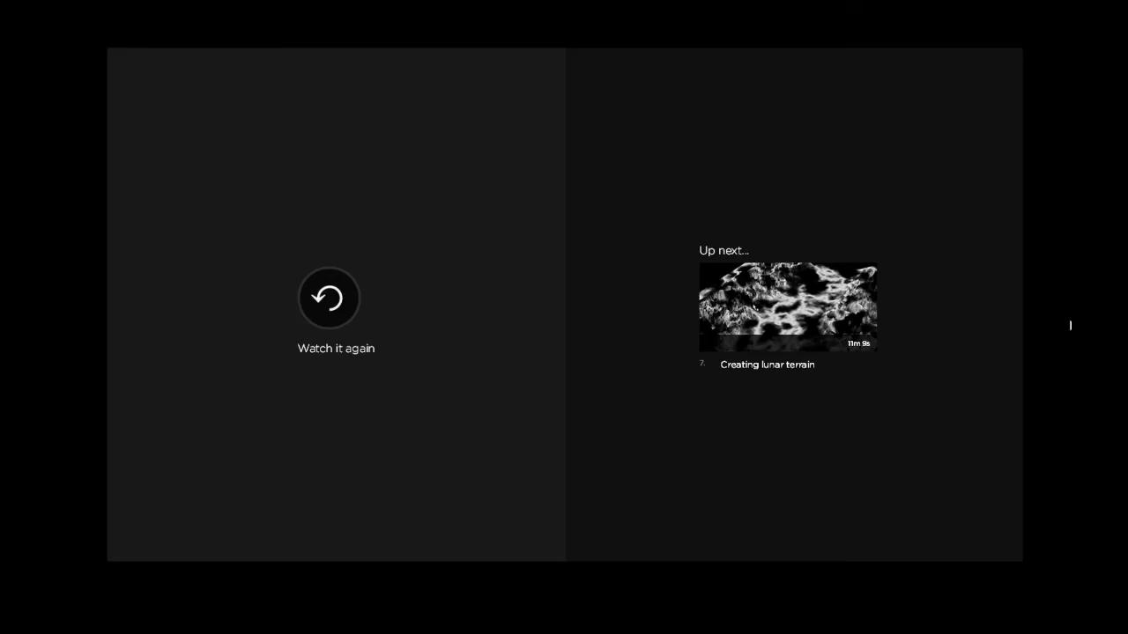
left_click(785, 318)
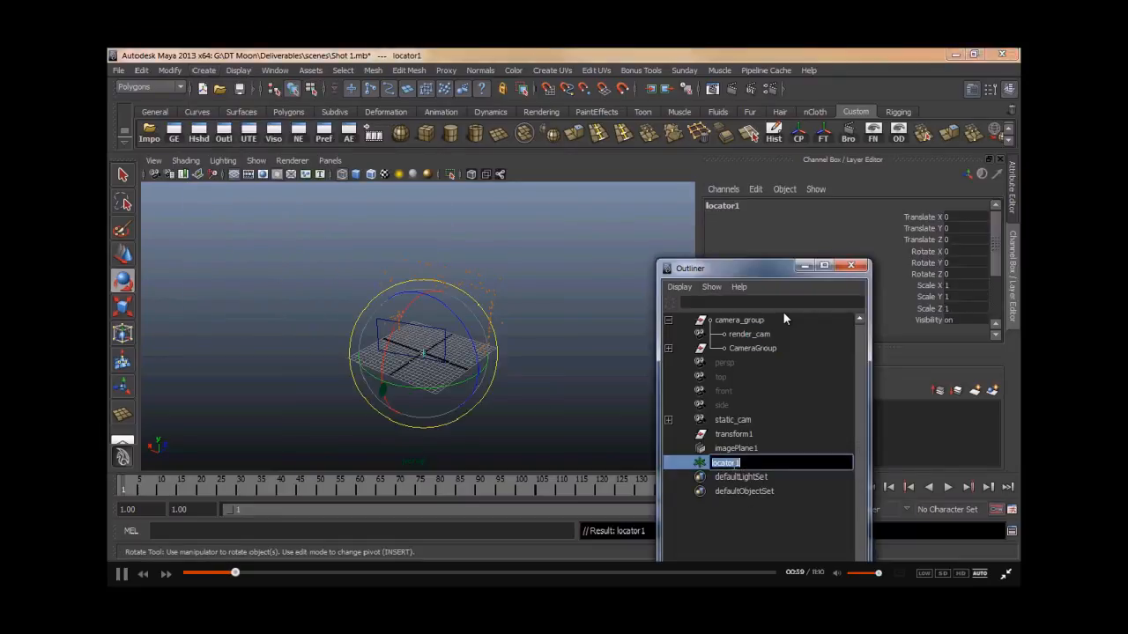
- Rename the locator as world_transform
key("BackSpace")
type("d transform")
key("Return")
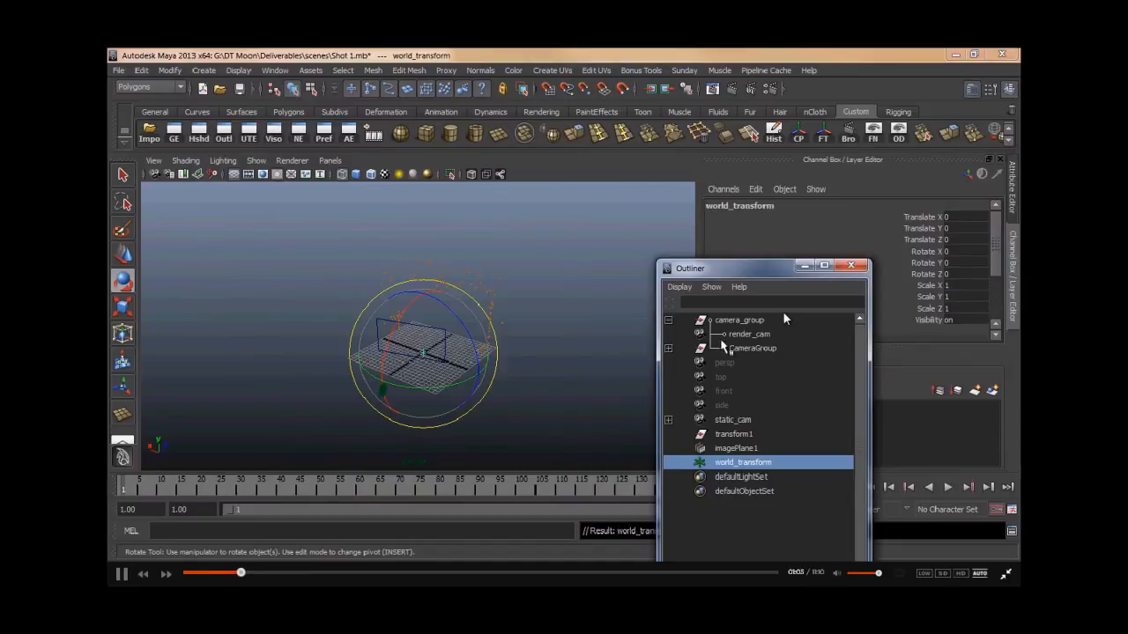
- Delete camera_group, static_cam, transform1 and imagePlane1 from the scene
left_click(736, 322)
left_click(740, 349, "ctrl")
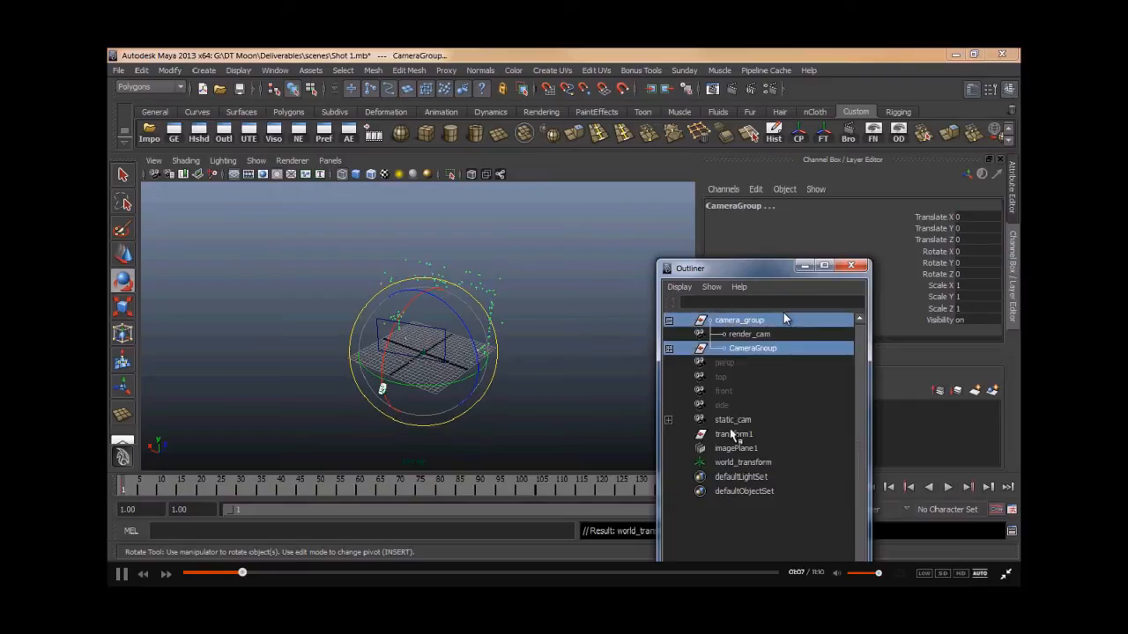
left_click(728, 375)
left_click(731, 322)
left_click(730, 422, "ctrl")
left_click(730, 436, "ctrl")
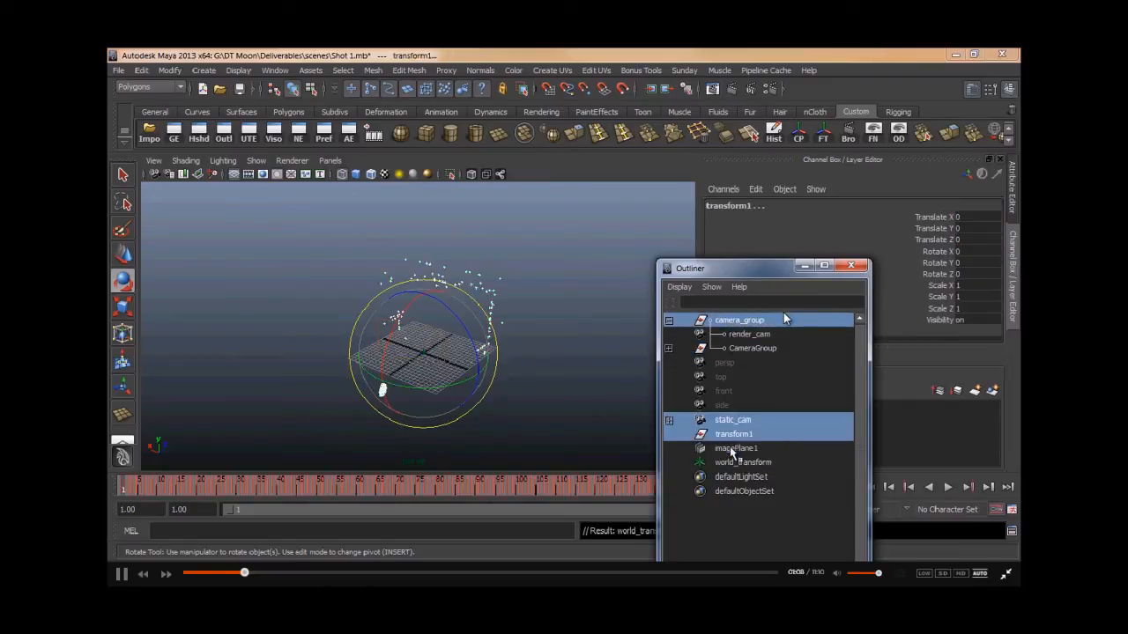
left_click(730, 449, "ctrl")
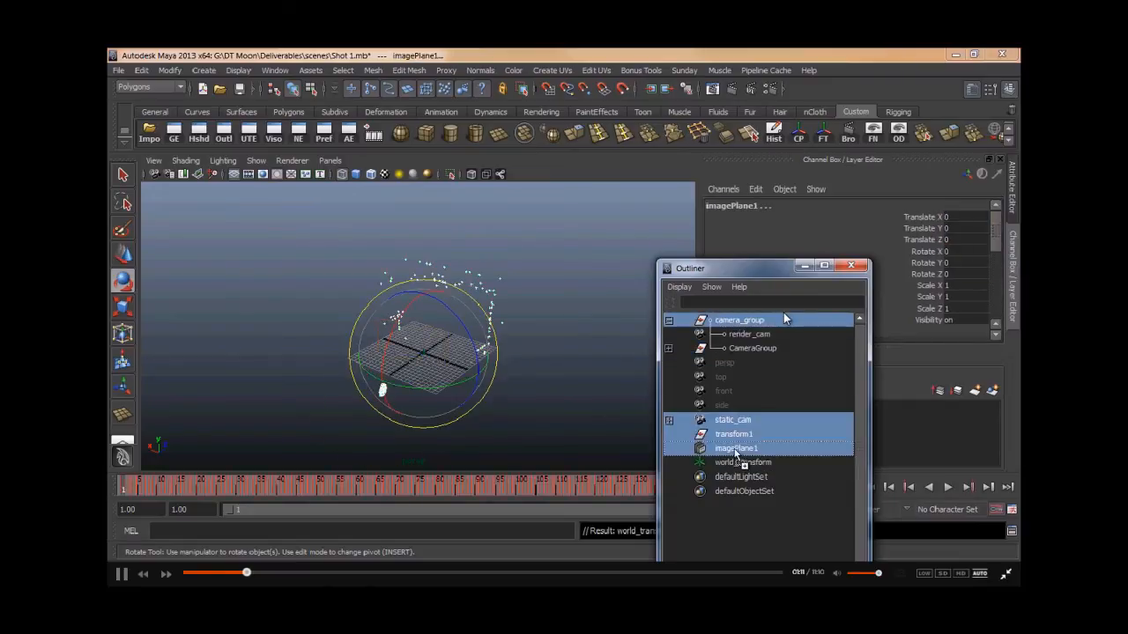
key("Delete")
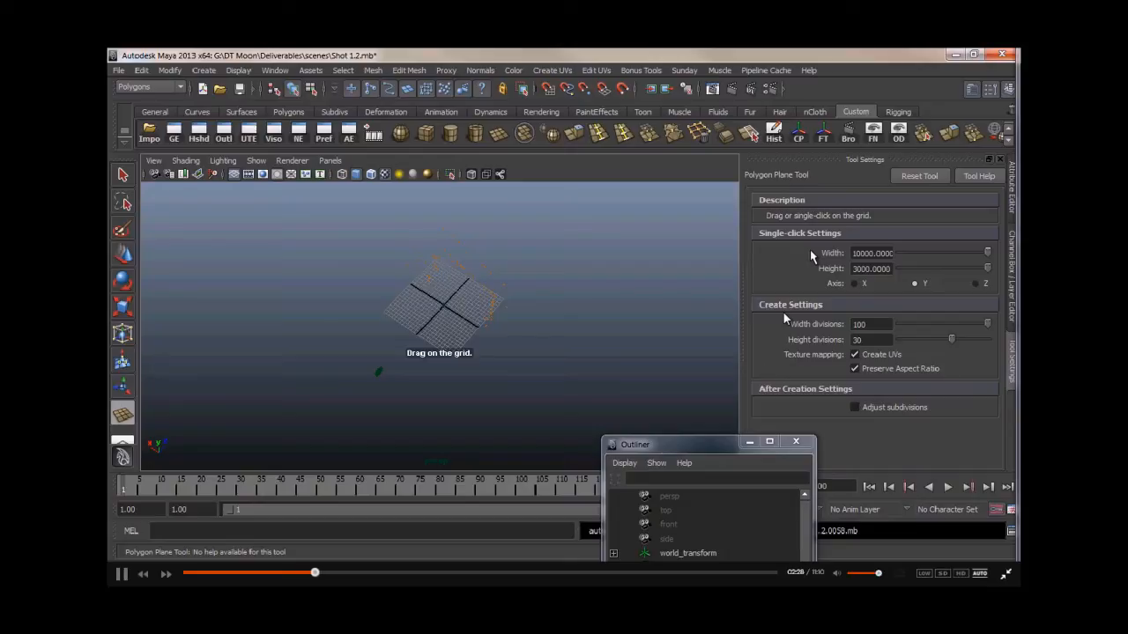
- Create a polygon plane 10000 wide and 3000 high with 100 by 30 divisions
left_click(505, 281)
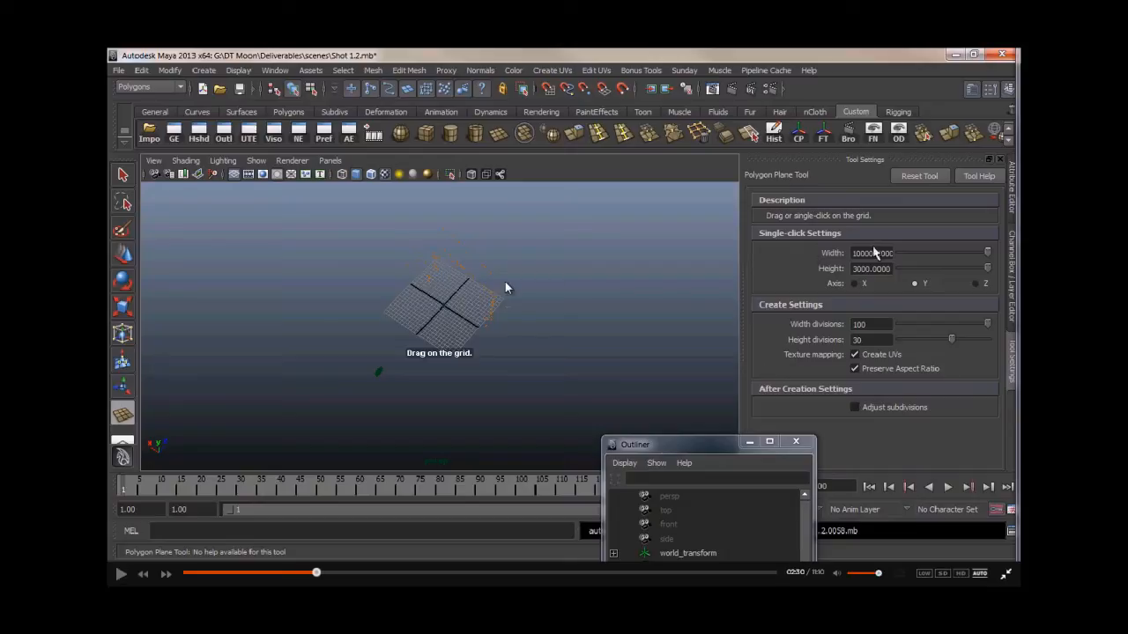
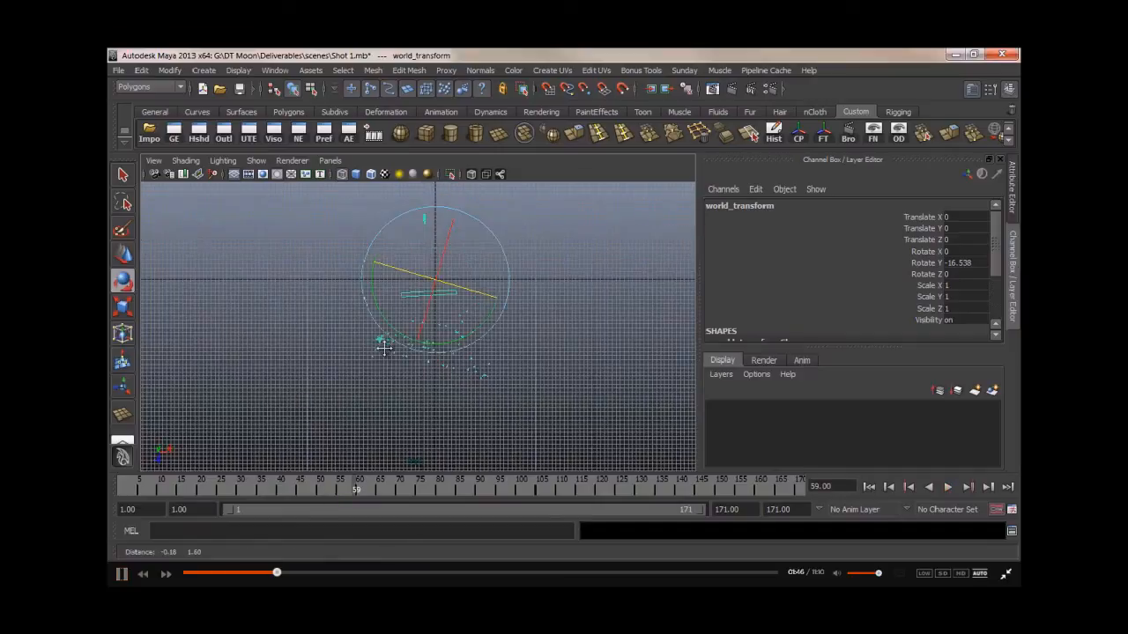
- Rotate world_transform to about -17.5 degrees in Y and play back the shot from frame 1 to check alignment
left_click(141, 477)
key("alt+v")
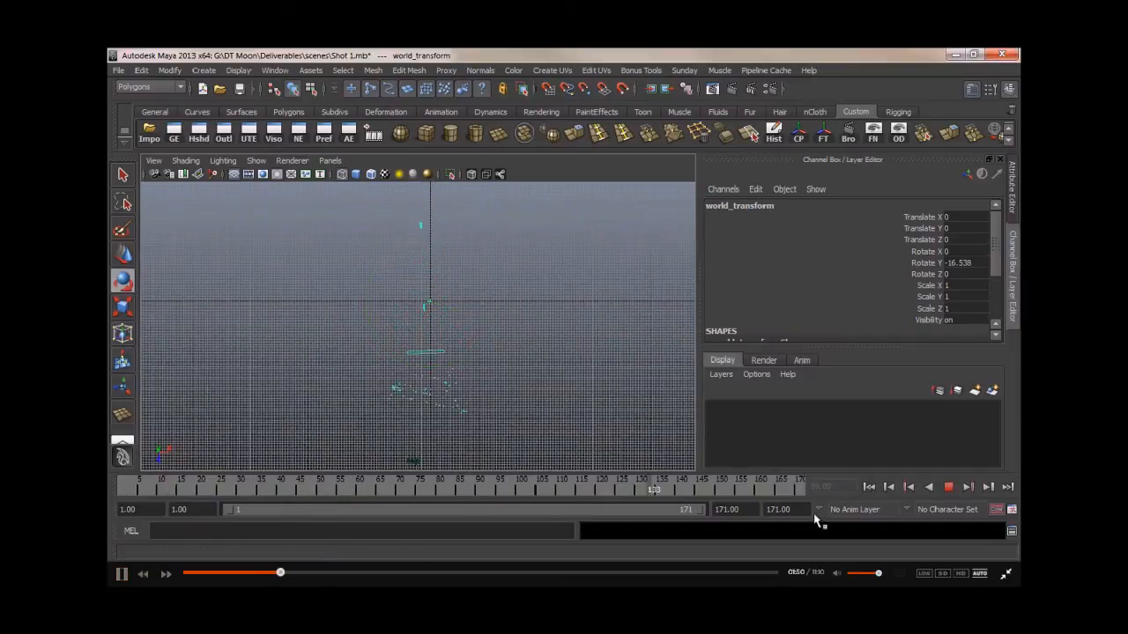
left_click_drag(478, 337, 476, 344)
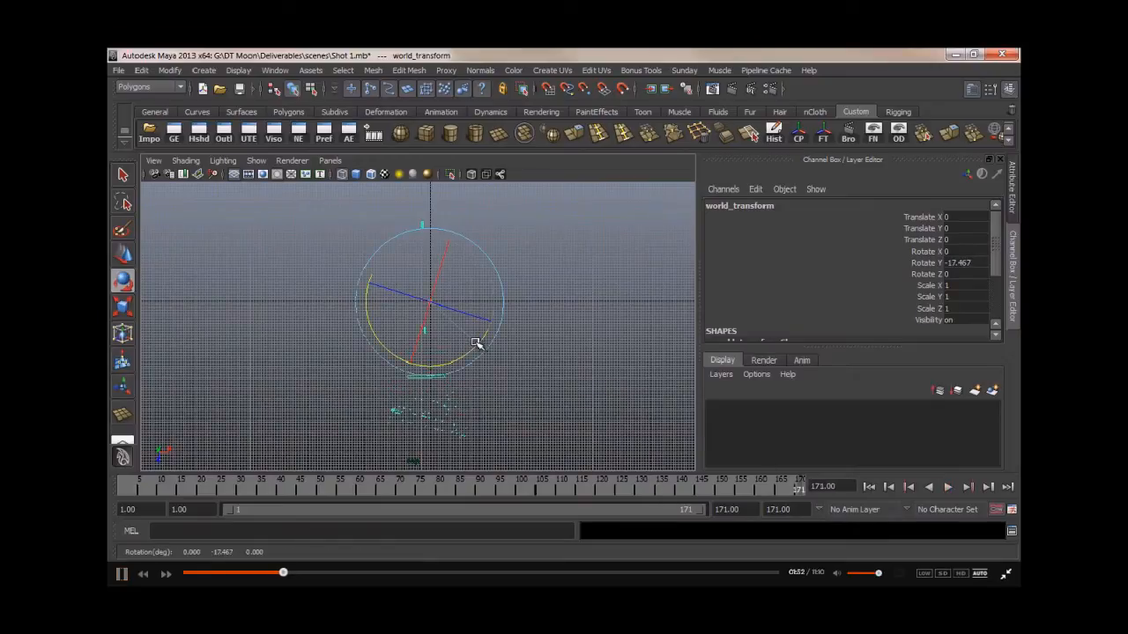
left_click(120, 488)
key("alt+v")
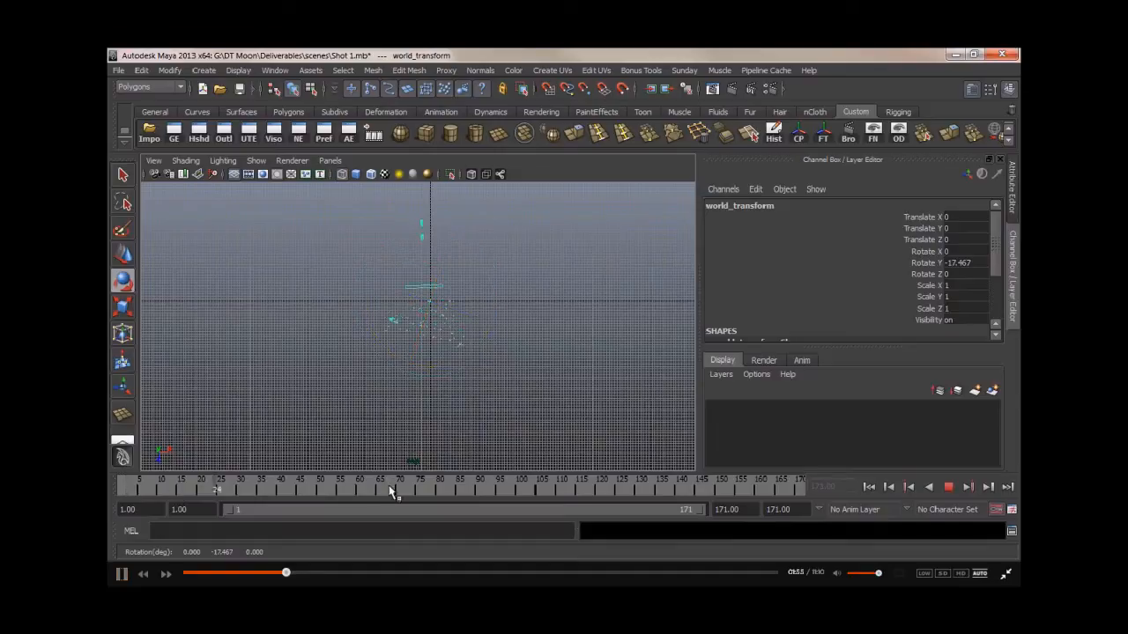
left_click(120, 487)
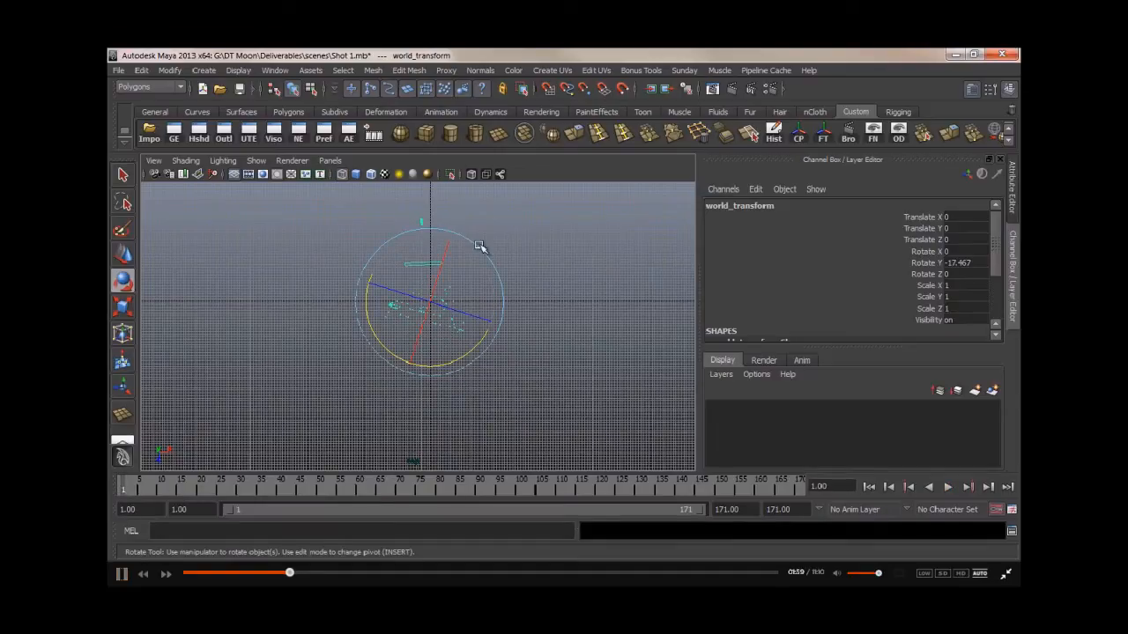
scroll(475, 438, "down", 3)
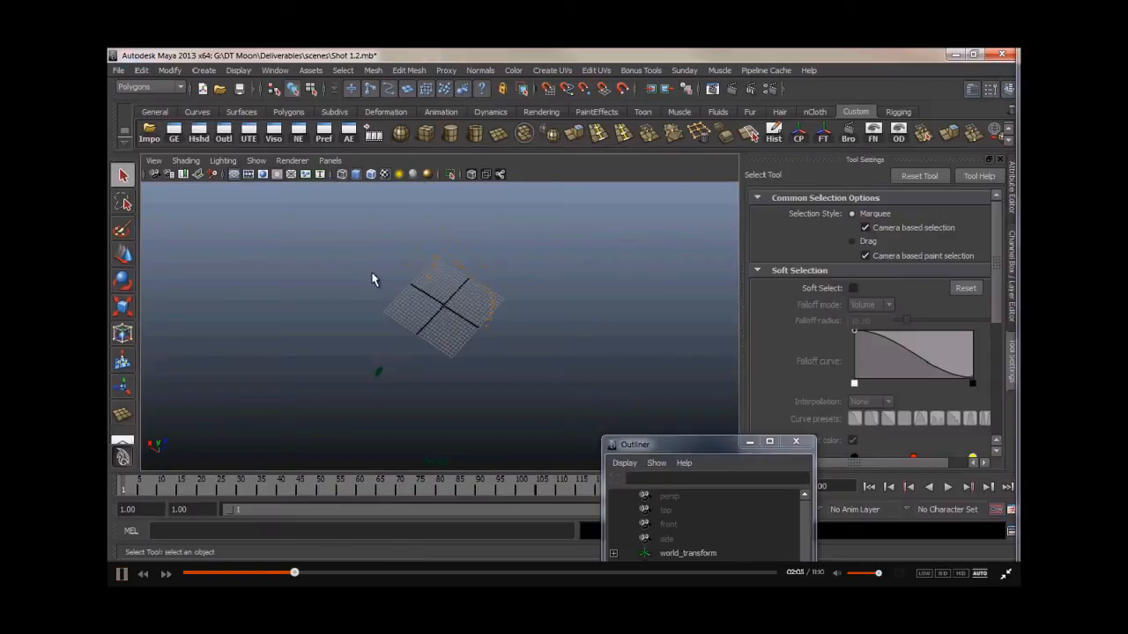
- Open the Polygon Plane tool options and set the plane's width and height to 1000
left_click(200, 72)
mouse_move(264, 105)
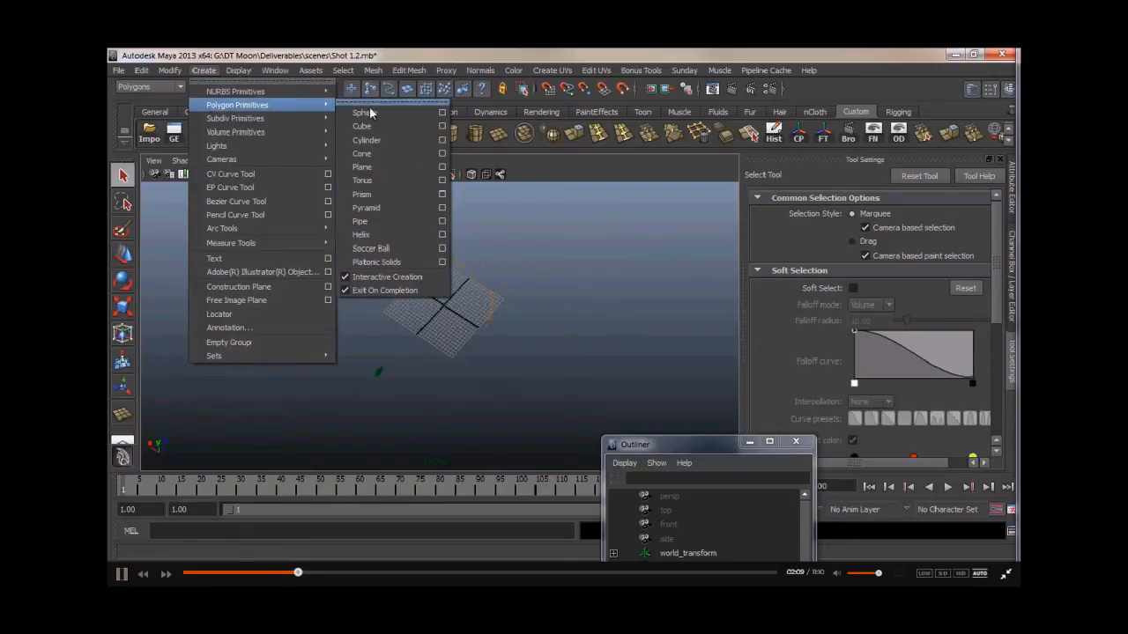
left_click(438, 168)
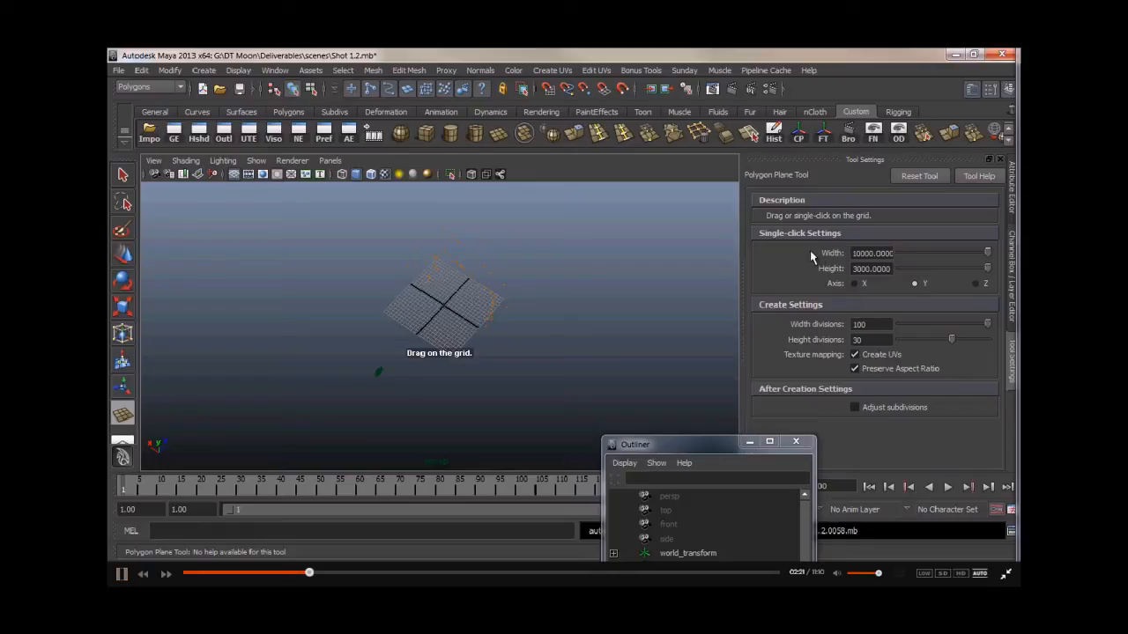
left_click(870, 253)
key("BackSpace")
left_click_drag(871, 269, 833, 274)
type("100")
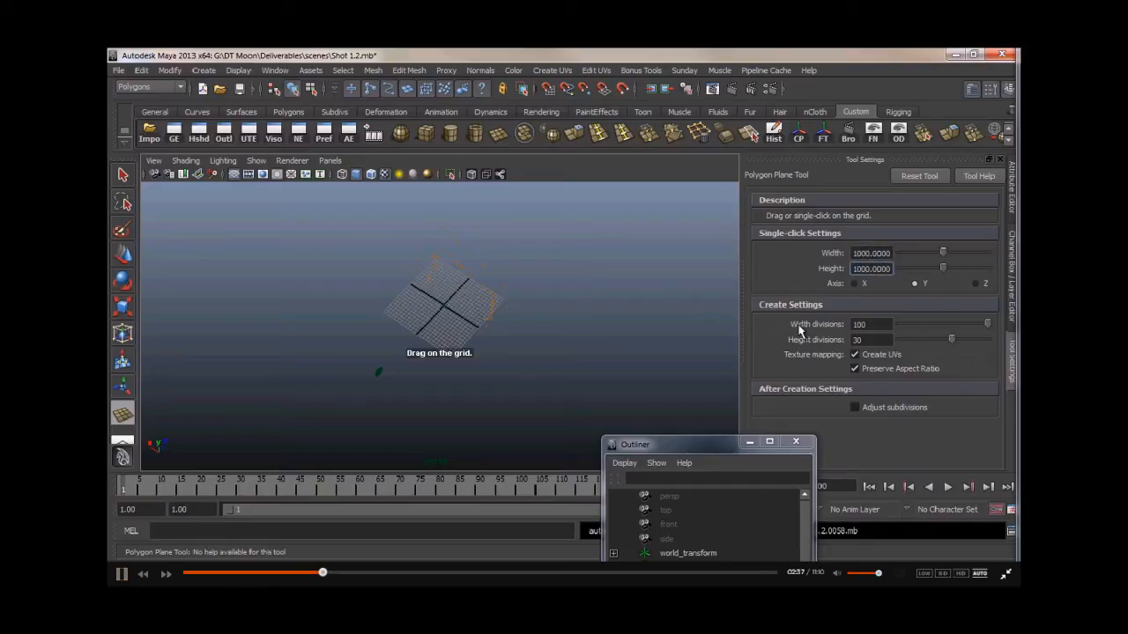
- Set the plane's width and height divisions to 100 each
left_click_drag(870, 340, 802, 342)
type("100")
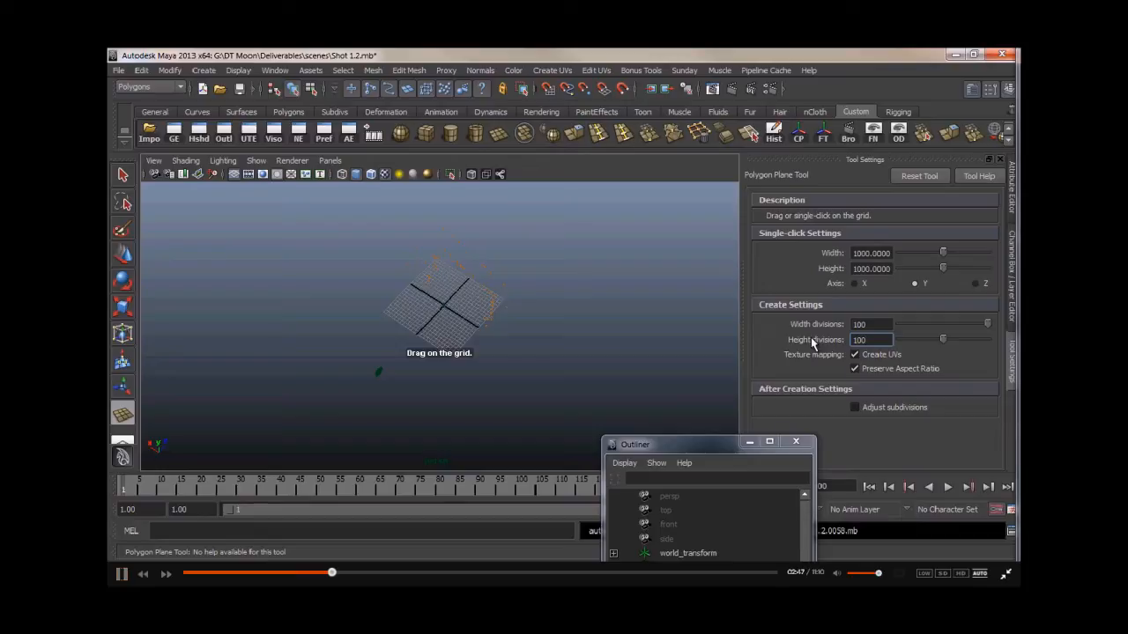
left_click_drag(868, 340, 797, 324)
type("11")
key("Return")
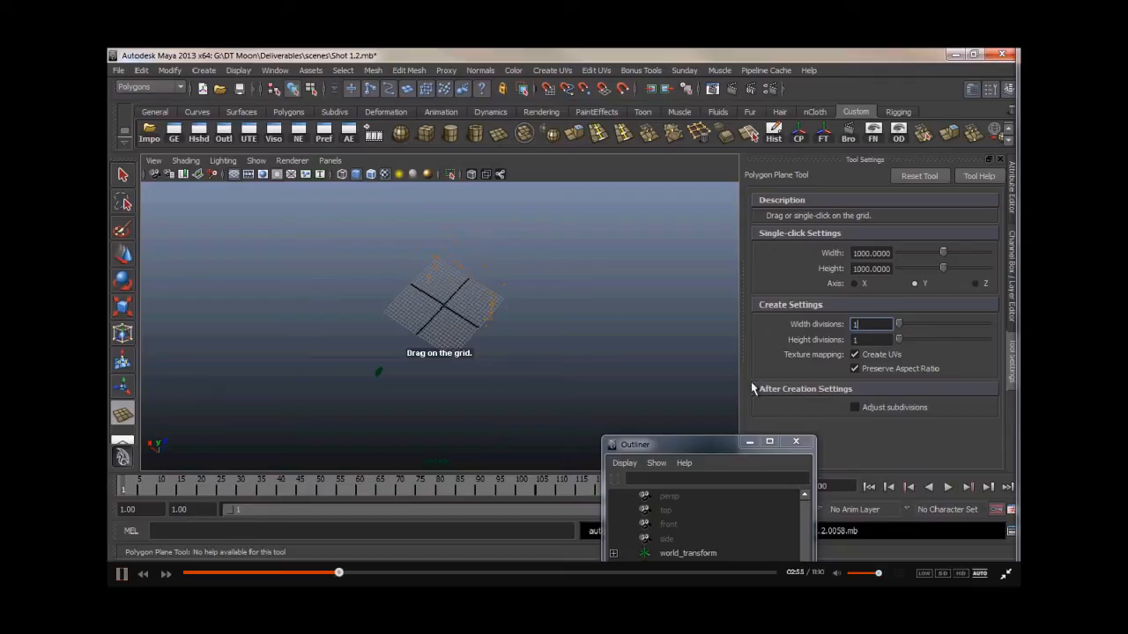
type("0")
left_click(862, 339)
key("Return")
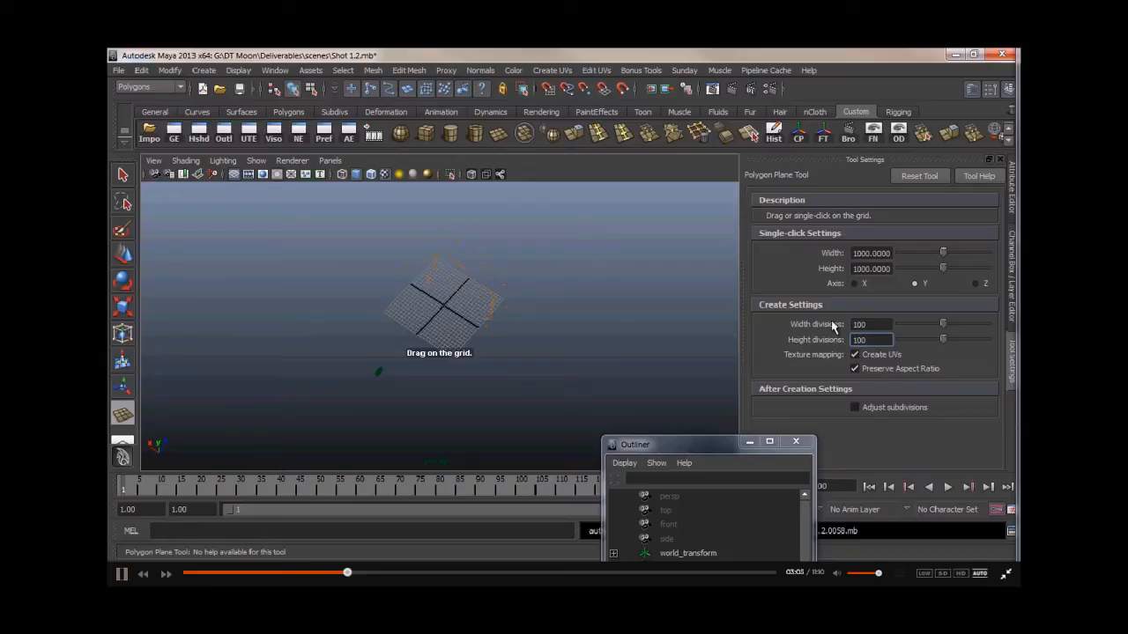
- Create the polygon plane at the grid origin and scale it down
left_click(444, 306)
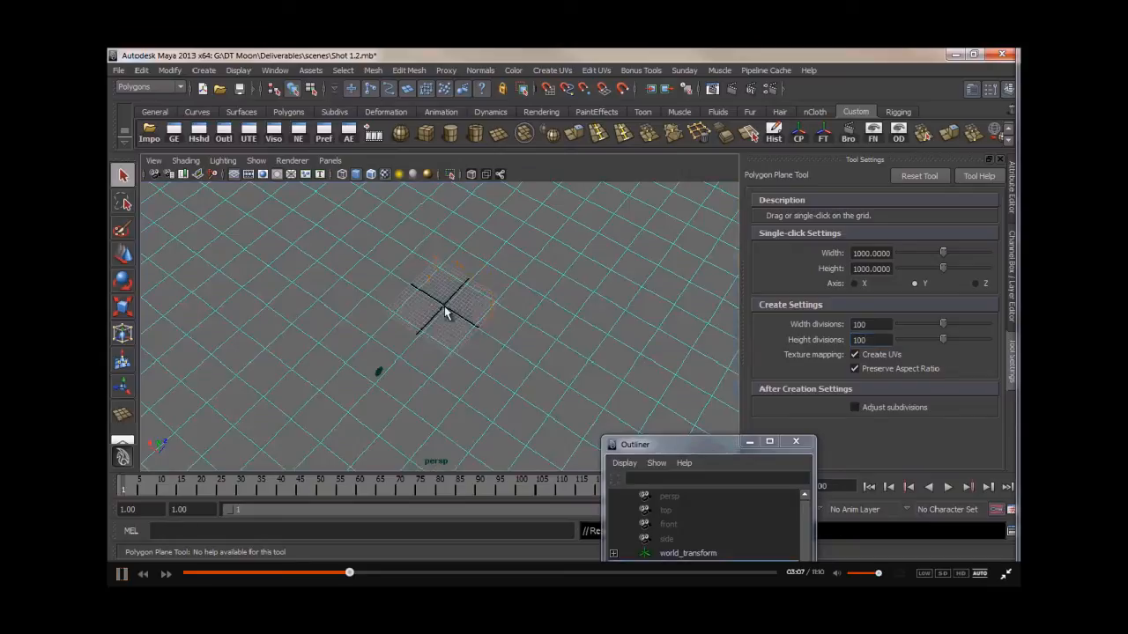
key("f")
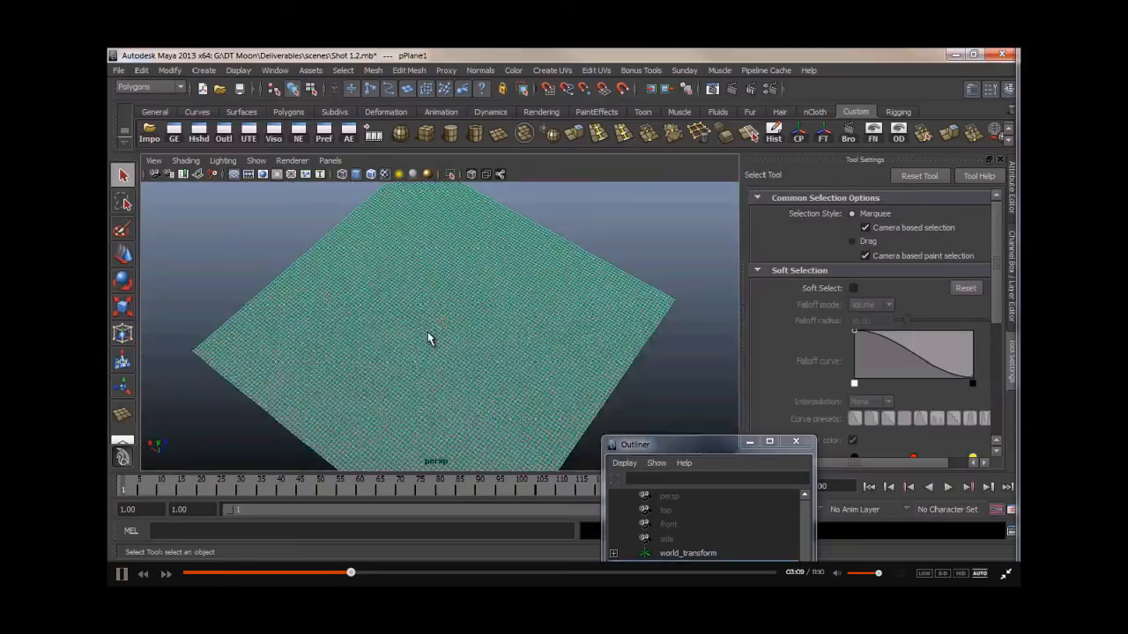
key("r")
scroll(428, 332, "up", 5)
left_click_drag(441, 323, 114, 417)
left_click_drag(443, 324, 223, 363)
key("w")
scroll(422, 355, "up", 8)
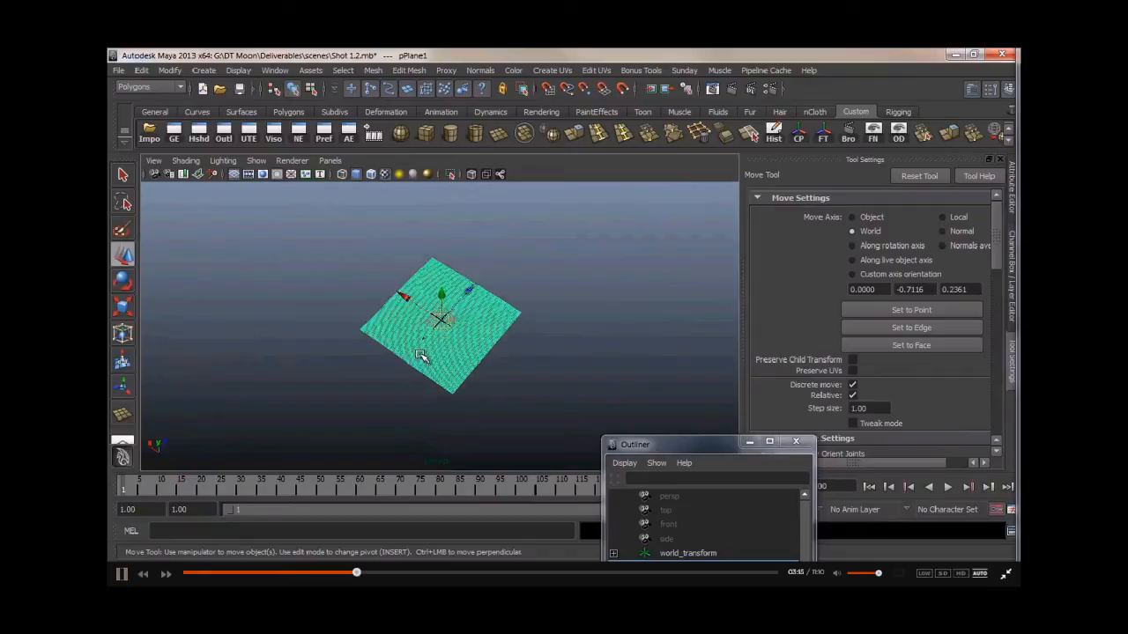
- Adjust the plane's scale and position relative to the tracked points
middle_click_drag(411, 367, 431, 349, "alt")
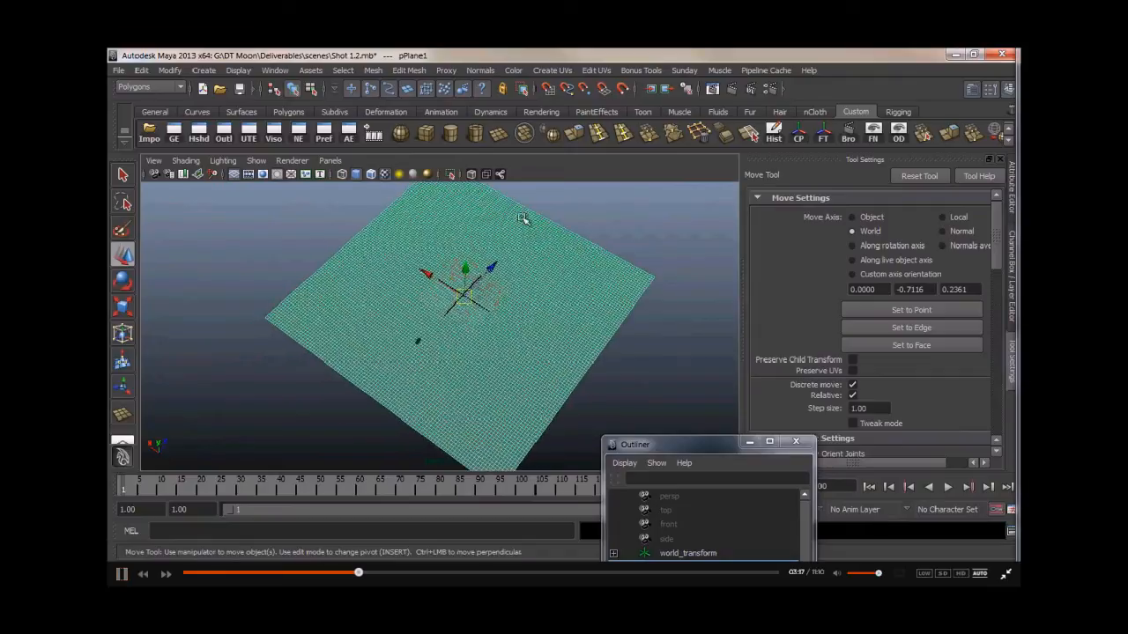
key("r")
left_click_drag(469, 297, 390, 305)
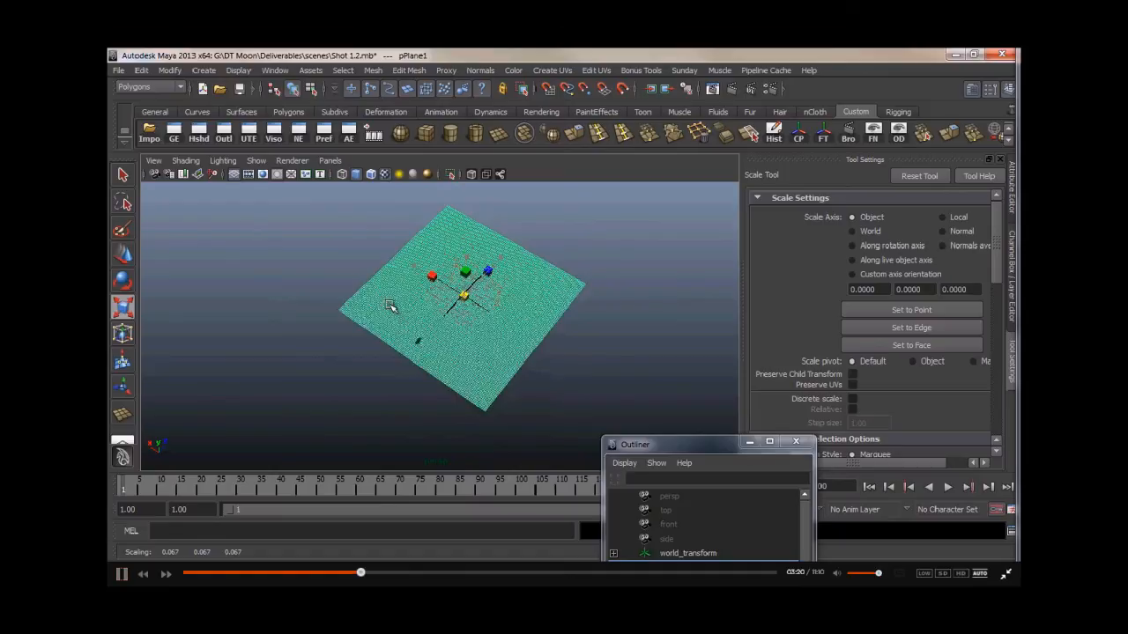
left_click(753, 444)
left_click_drag(476, 362, 430, 354, "alt")
left_click(346, 356)
left_click_drag(476, 322, 538, 276, "alt")
left_click(441, 319)
key("w")
mouse_move(404, 342)
left_mouse_down("alt")
mouse_move(465, 349)
mouse_move(432, 365)
mouse_move(403, 335)
mouse_move(423, 348)
left_mouse_up("alt")
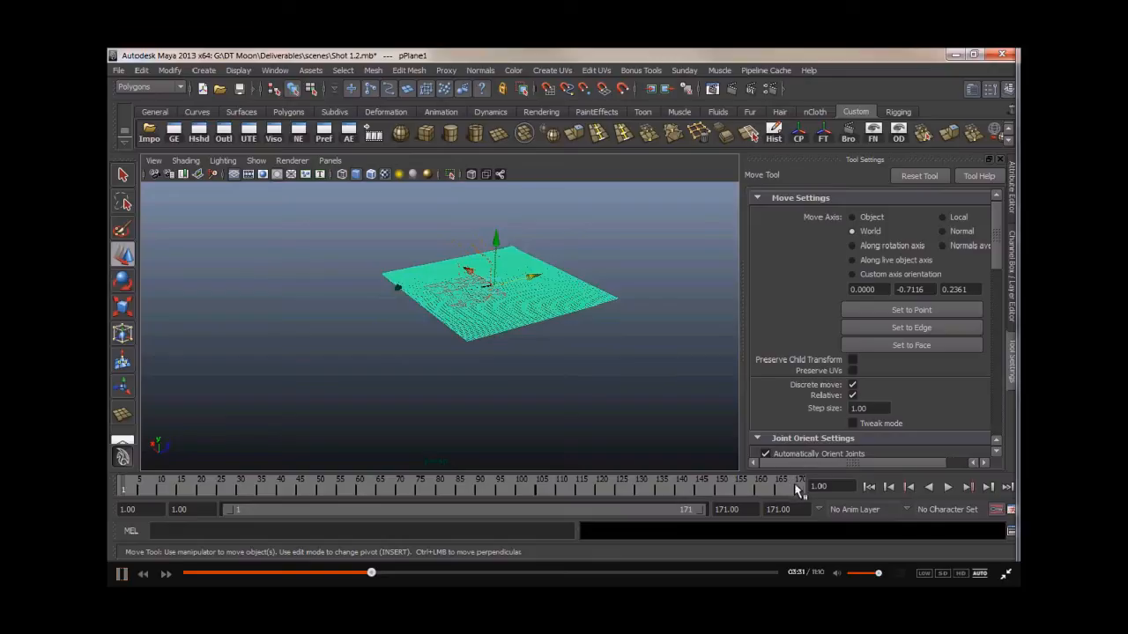
left_click(800, 485)
left_click_drag(606, 310, 509, 297, "alt")
- Move the plane so it sits beneath the tracked points
key("r")
key("w")
left_click(440, 362)
left_click_drag(433, 360, 431, 327, "alt")
right_click_drag(431, 327, 547, 369, "alt")
left_click_drag(547, 368, 404, 332, "alt")
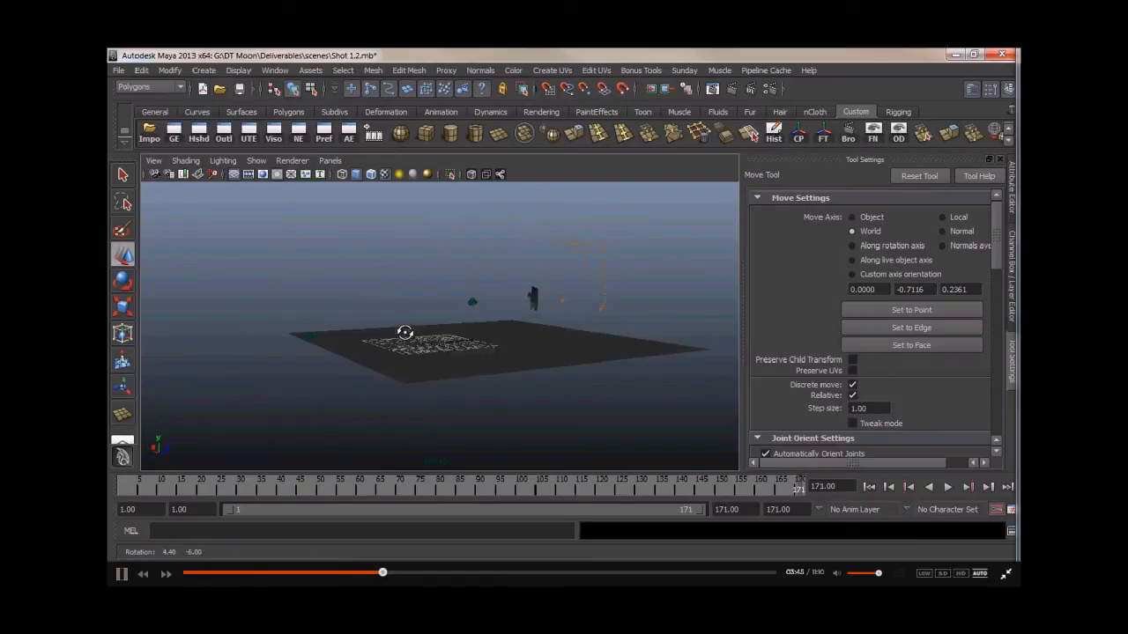
left_click(414, 350)
right_click_drag(407, 352, 491, 287, "alt")
left_click_drag(491, 287, 339, 317, "alt")
middle_click_drag(339, 317, 330, 343, "alt")
mouse_move(361, 347)
left_mouse_down("alt")
mouse_move(307, 377)
mouse_move(375, 350)
left_mouse_up("alt")
scroll(485, 341, "down", 7)
- Play the shot and fine-tune the plane's placement under the tracked points, then deselect it
left_click(158, 486)
key("alt+v")
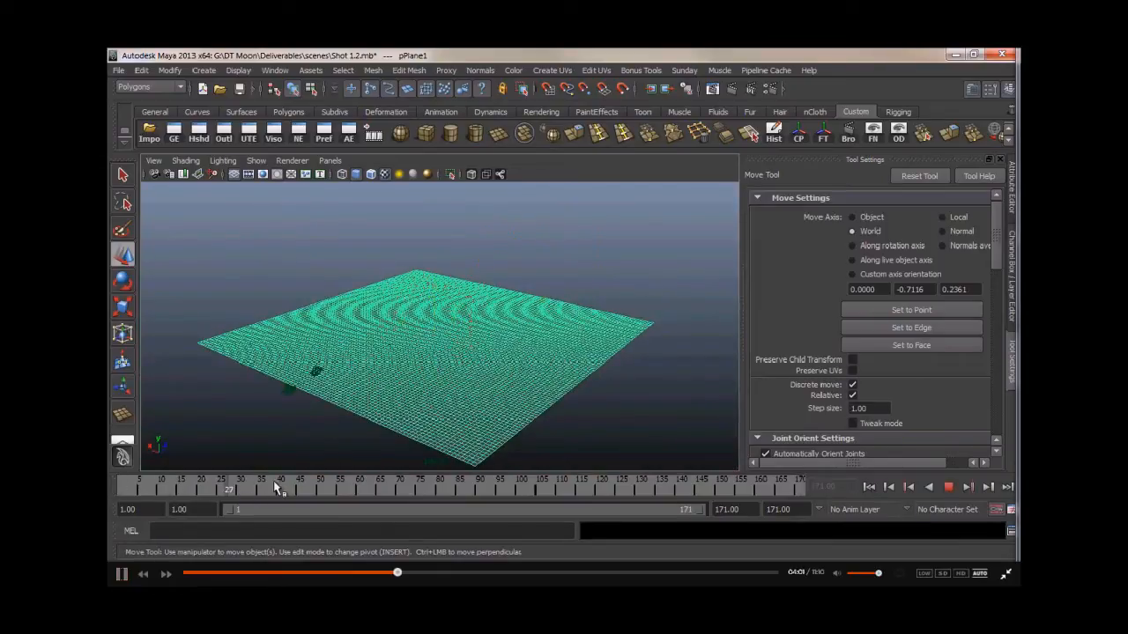
key("alt+v")
middle_click_drag(374, 381, 420, 342, "alt")
right_click_drag(420, 341, 545, 336, "alt")
middle_click_drag(398, 365, 423, 411, "alt")
left_click_drag(428, 383, 504, 349, "alt")
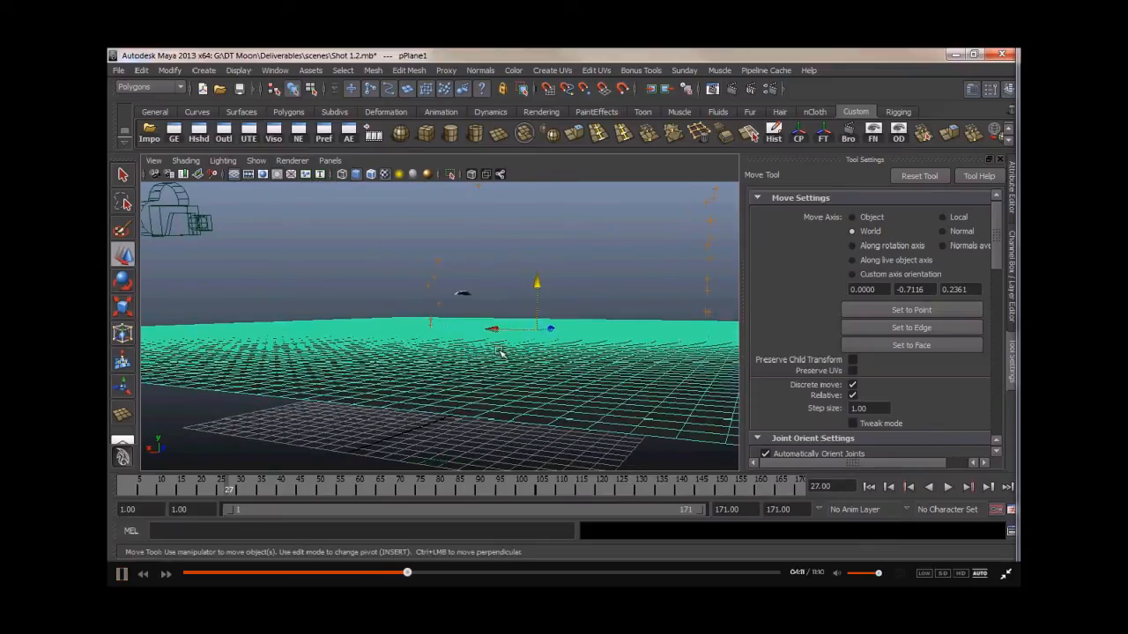
key("e")
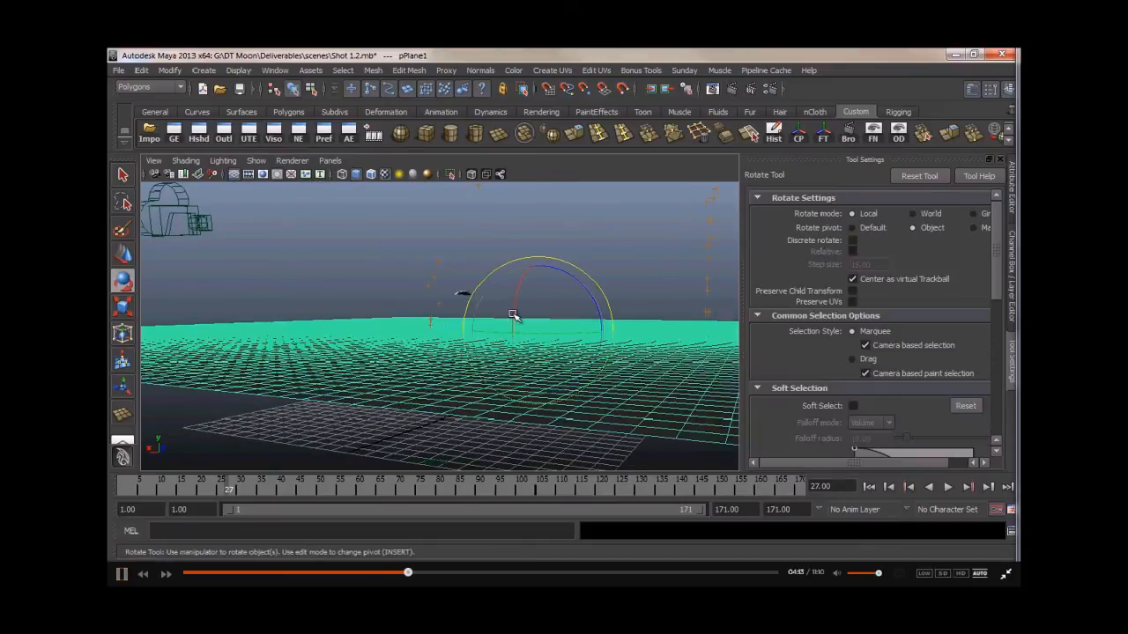
left_click(369, 266)
left_click_drag(461, 340, 377, 360, "alt")
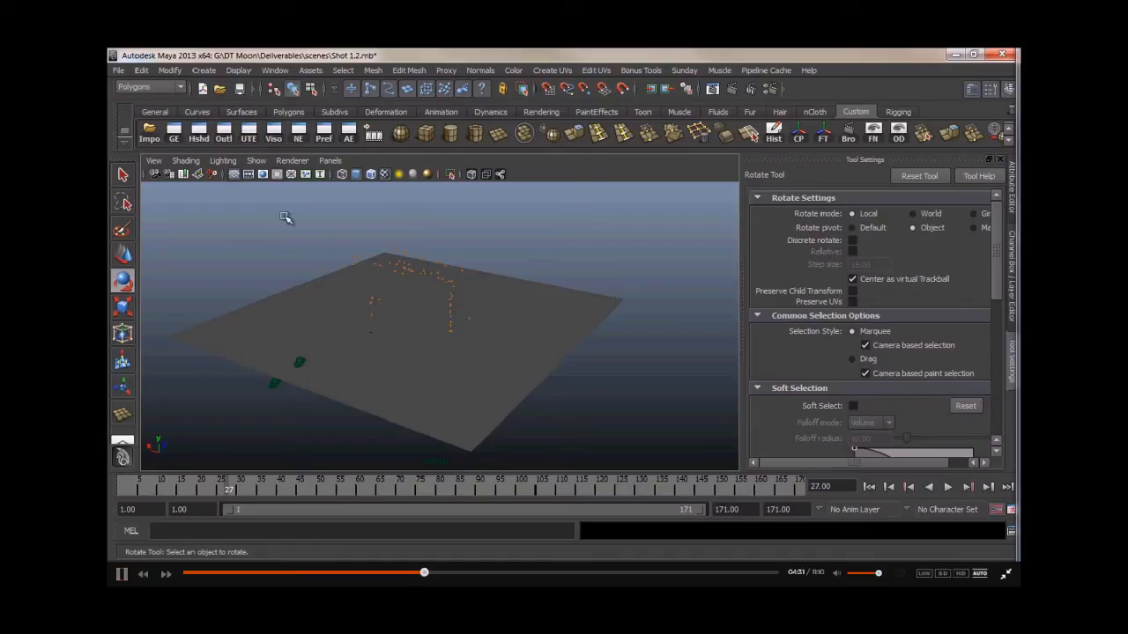
- Open Hypershade and create a Crater 3D texture
left_click(204, 140)
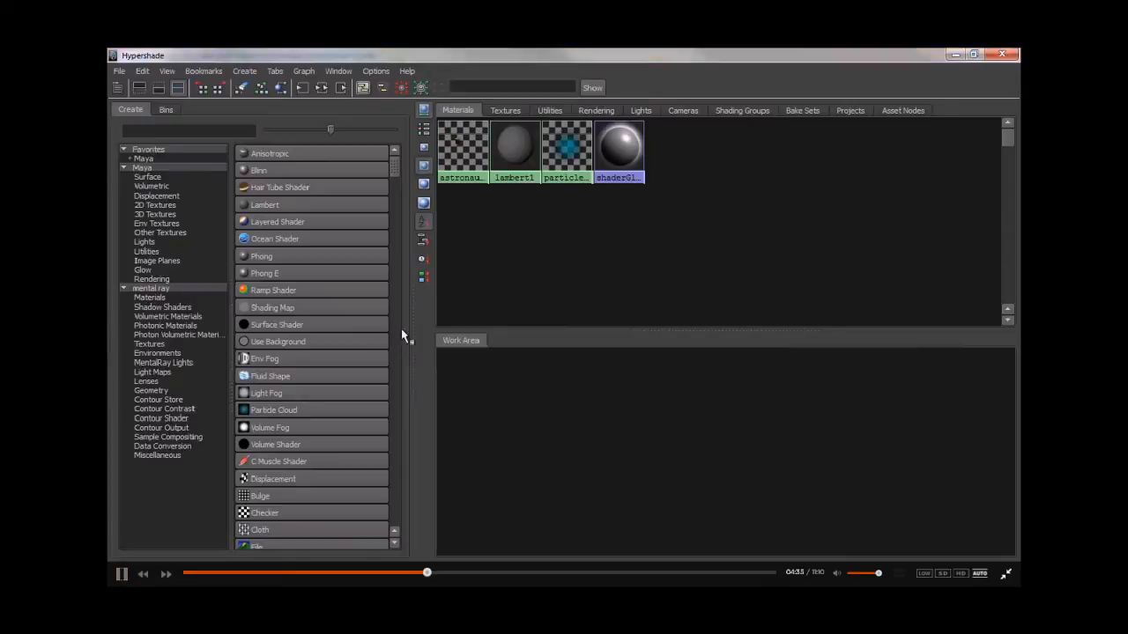
left_click(160, 216)
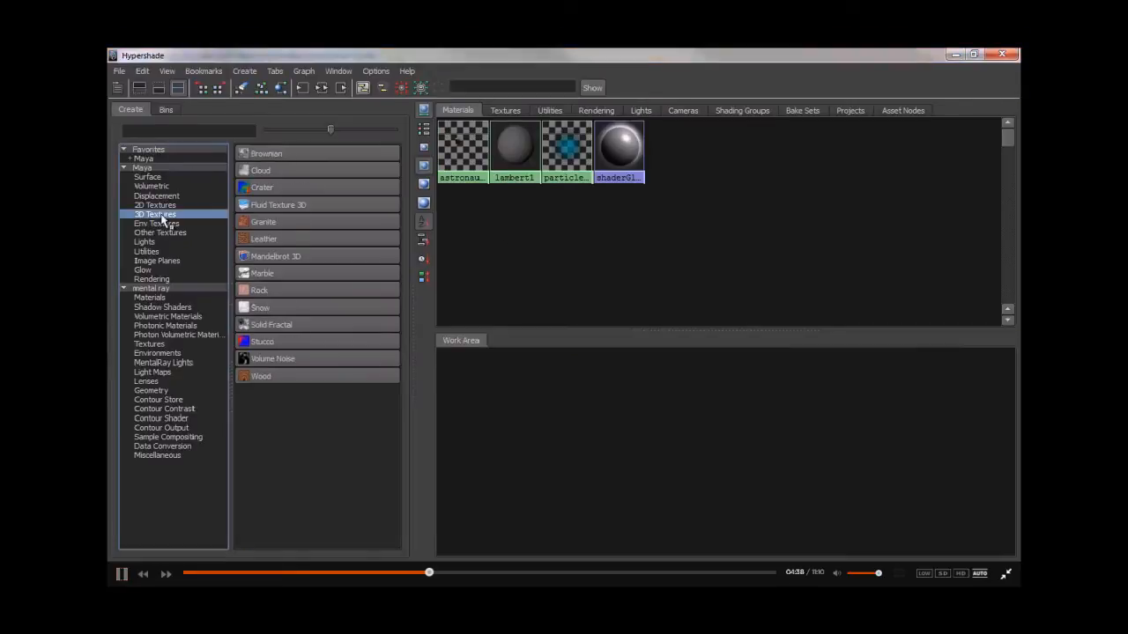
left_click(264, 192)
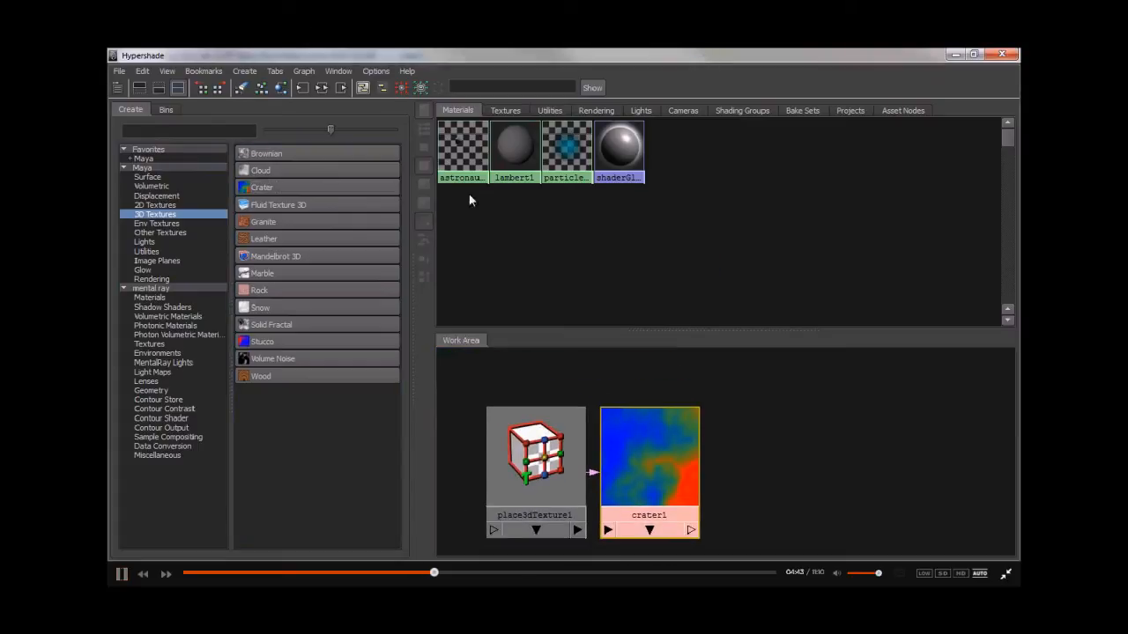
- Set crater1's Channel 1, 2 and 3 colours to white, grey and black
double_click(542, 52)
left_click_drag(805, 359, 757, 489)
scroll(756, 356, "up", 2)
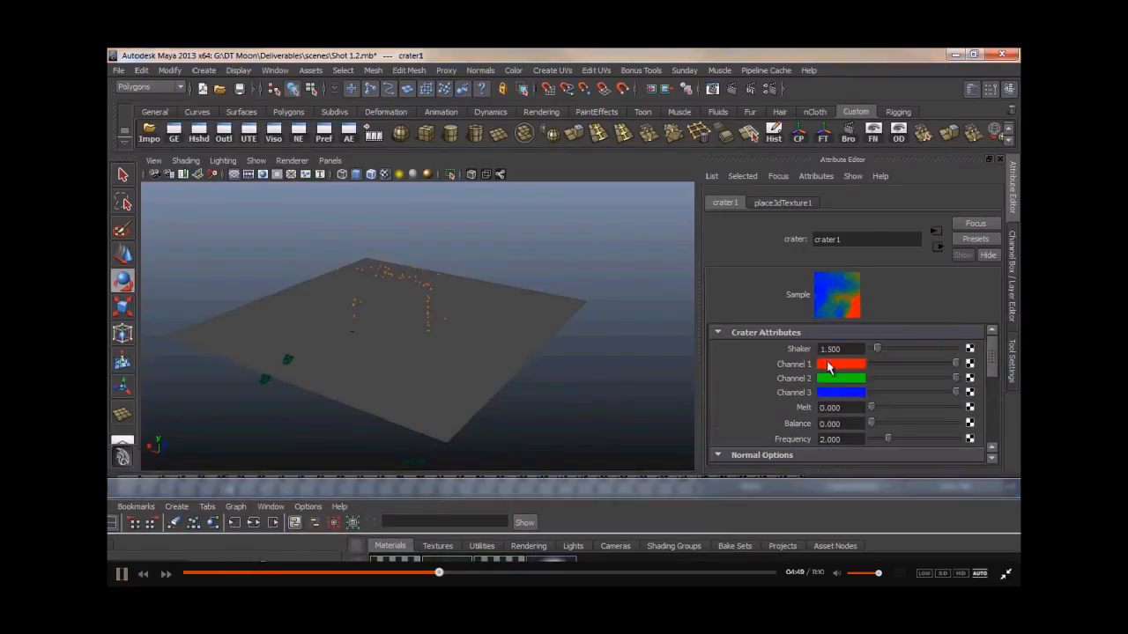
left_click(829, 366)
left_click(828, 366)
left_click(769, 324)
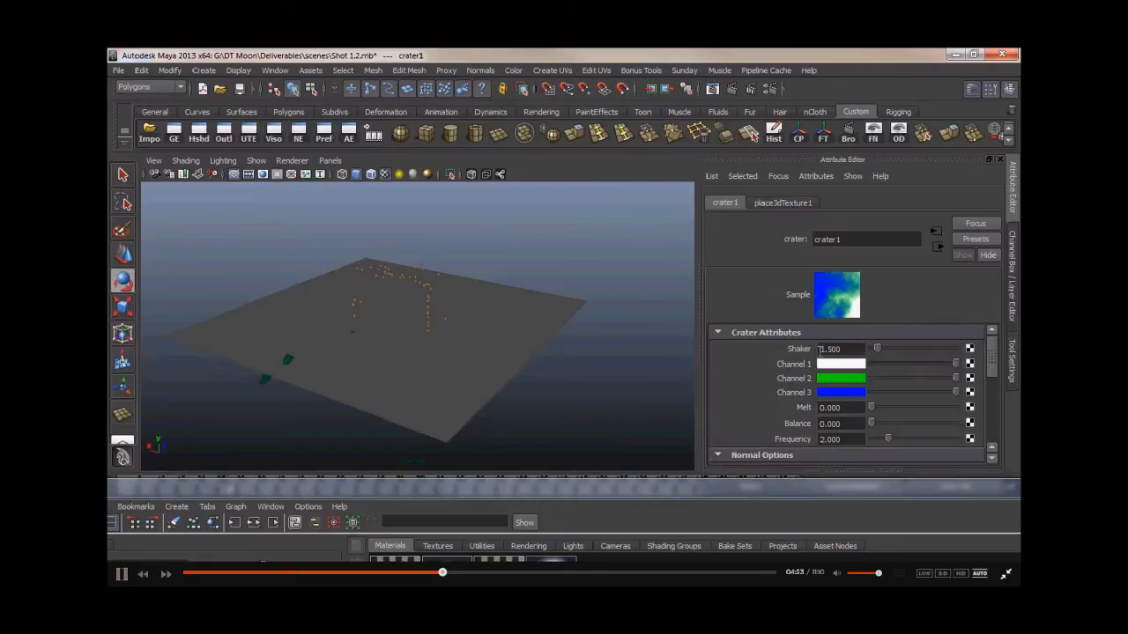
left_click(838, 381)
left_click(826, 352)
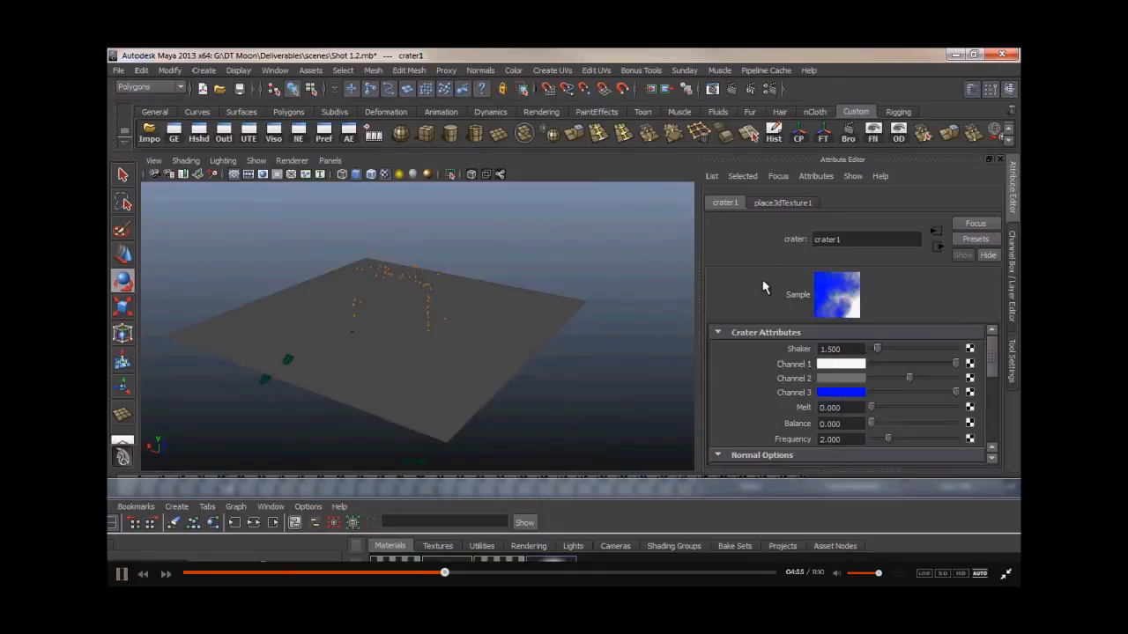
left_click(836, 393)
left_click(860, 362)
scroll(760, 377, "down", 5)
scroll(760, 379, "down", 3)
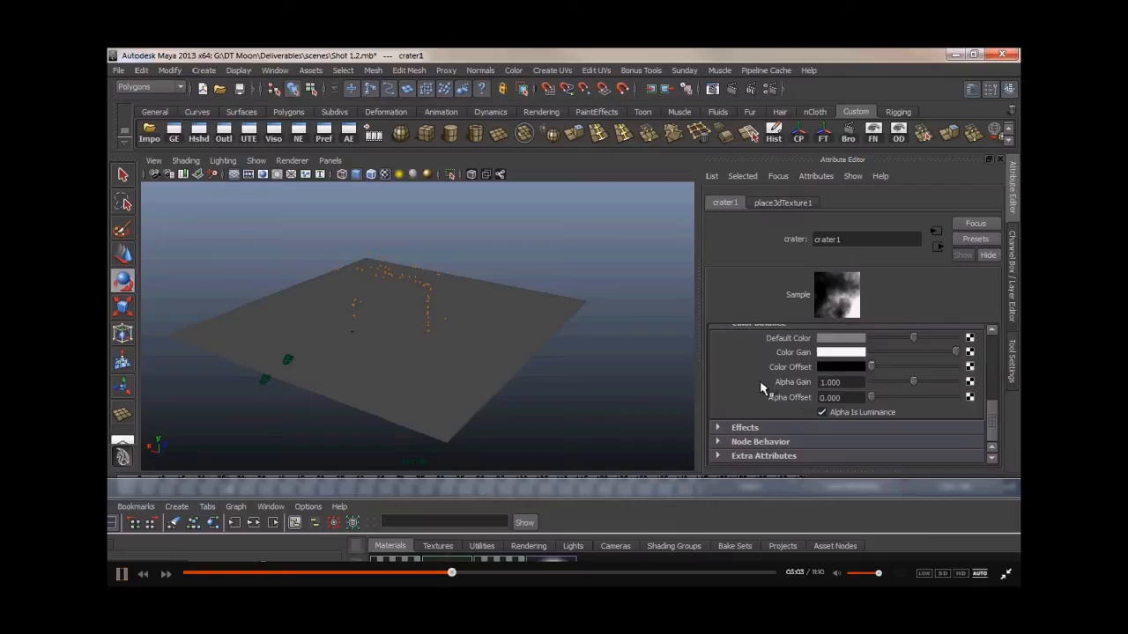
scroll(764, 385, "up", 8)
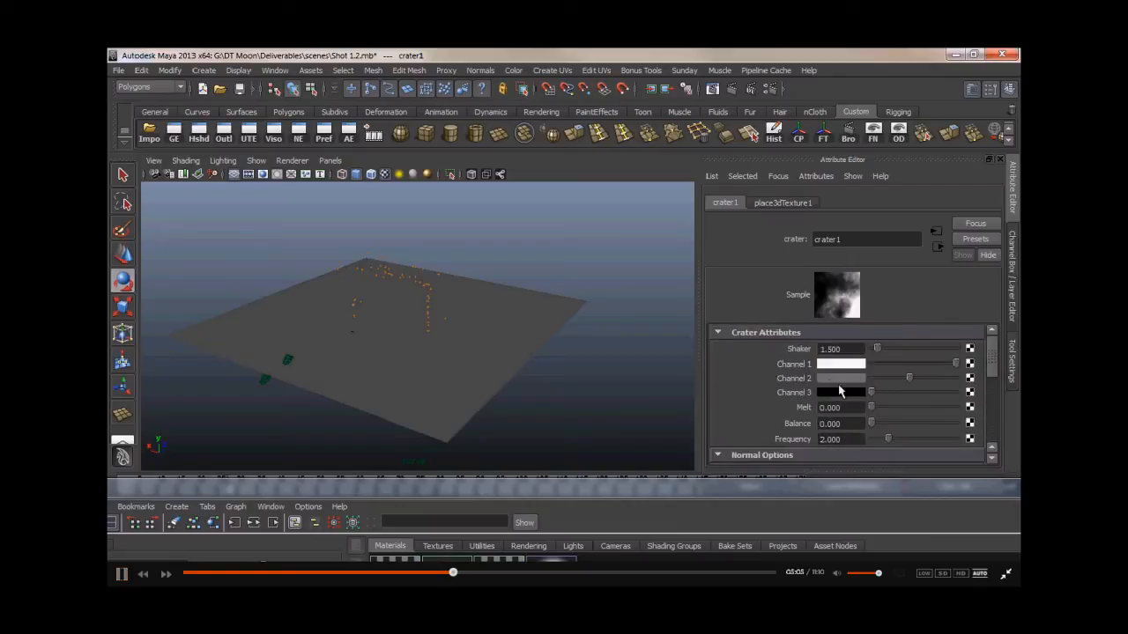
- Create a mental ray mia_material_x_passes material in Hypershade
left_click_drag(594, 487, 612, 343)
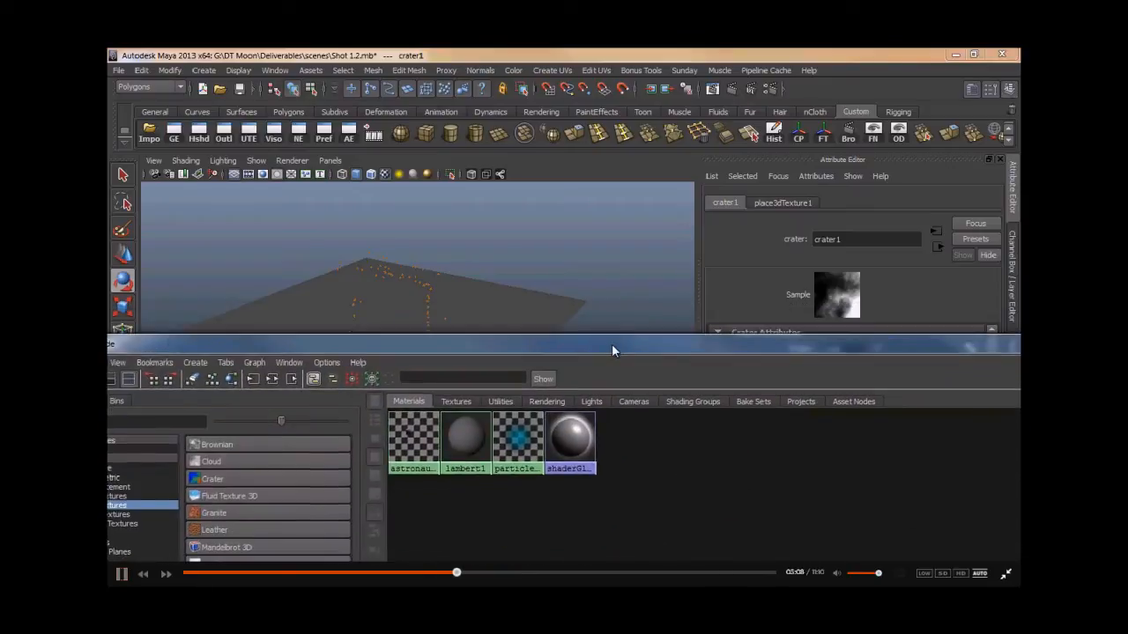
double_click(499, 343)
left_click(162, 288)
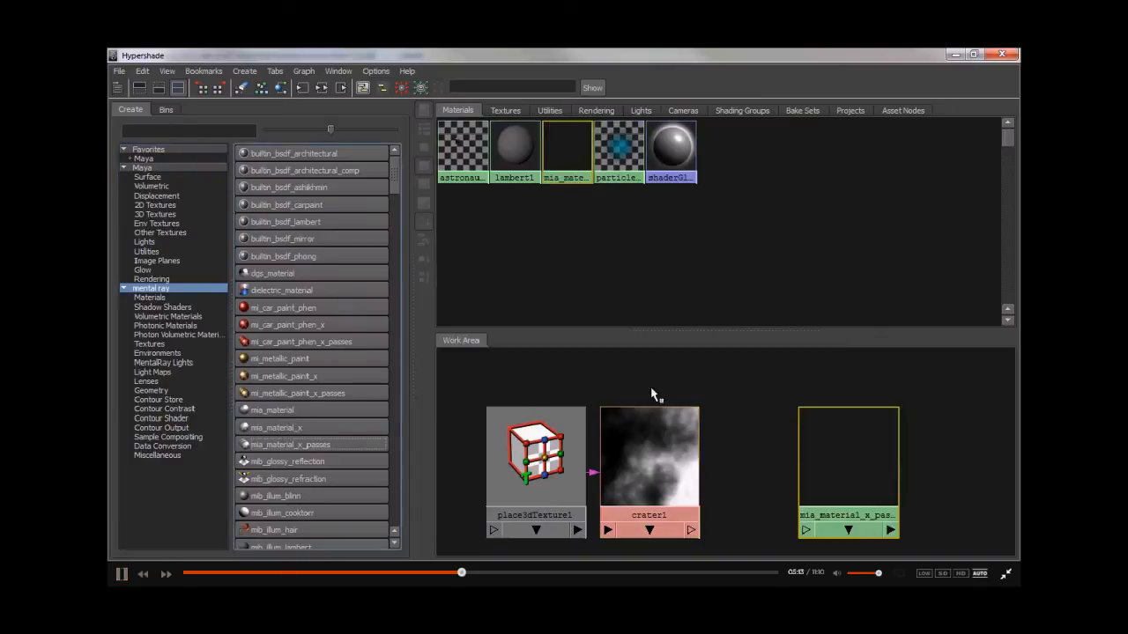
- Connect crater1 to the material's diffuse colour and set its reflectivity to 0
left_click_drag(286, 55, 109, 132)
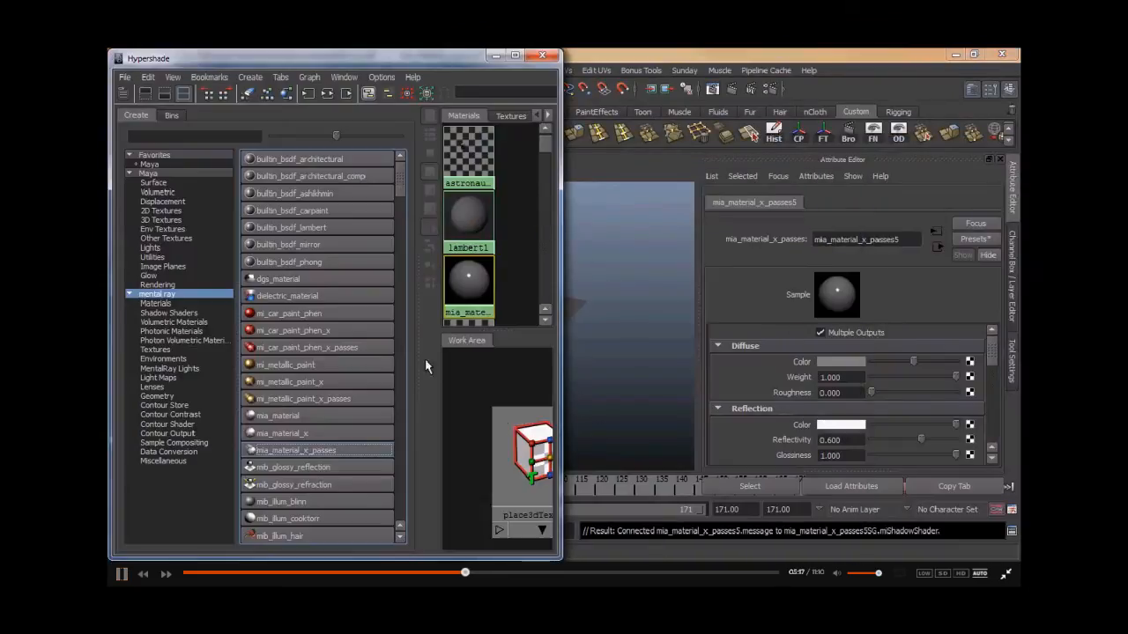
left_click_drag(419, 366, 266, 368)
middle_click_drag(507, 457, 755, 361)
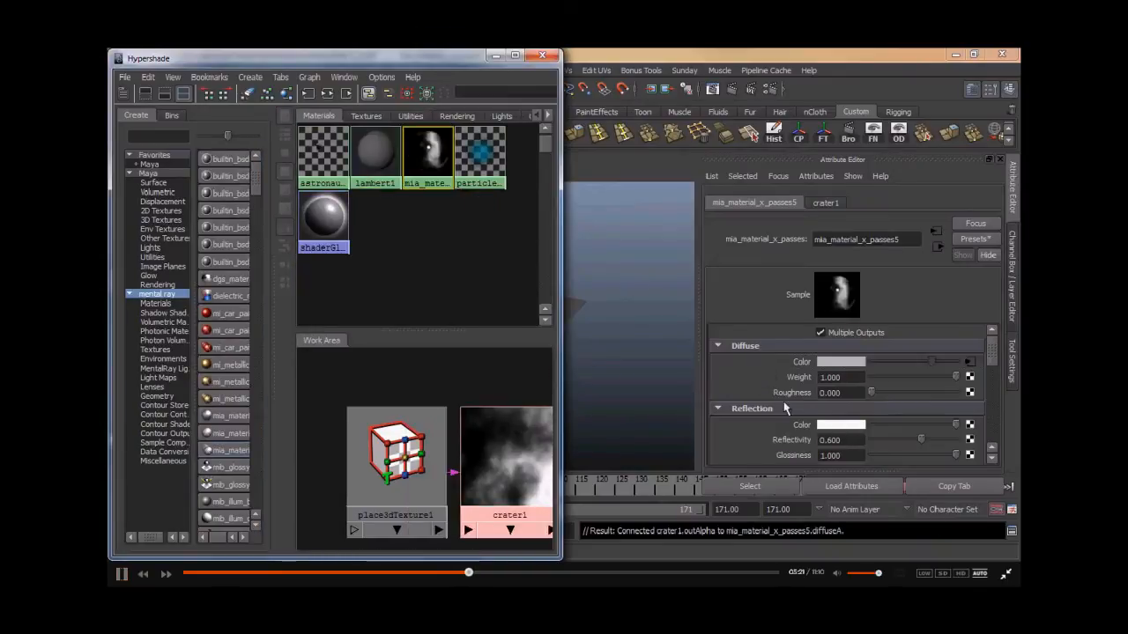
left_click_drag(921, 440, 841, 444)
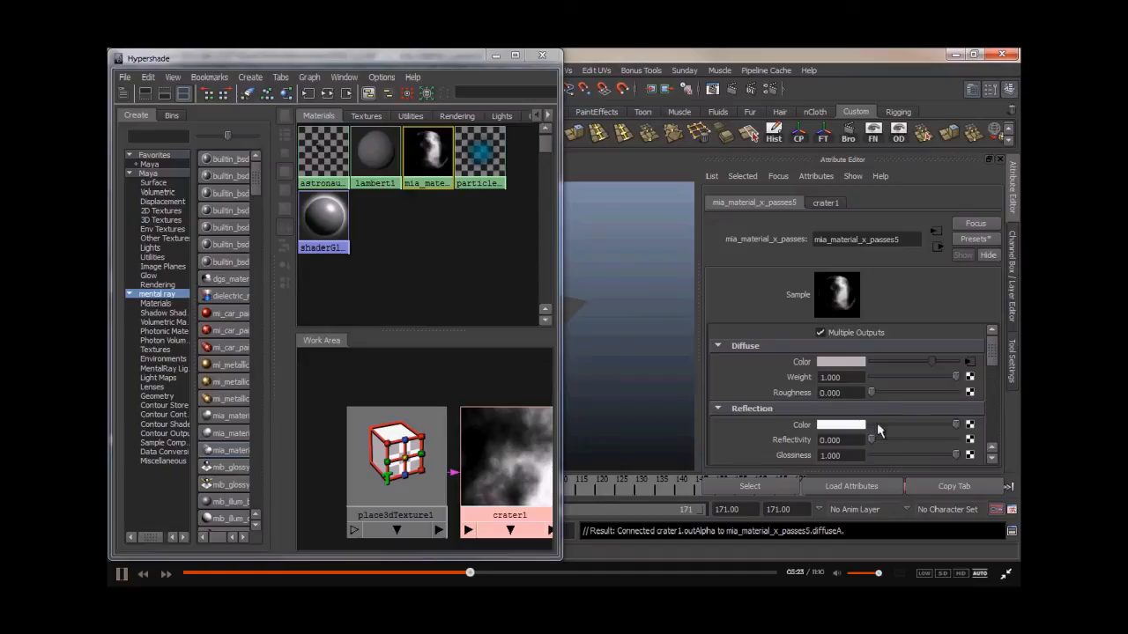
- Assign the mia_material_x_passes5 material to the terrain plane and switch the viewport renderer to Viewport 2.0
scroll(785, 443, "down", 4)
scroll(788, 440, "up", 4)
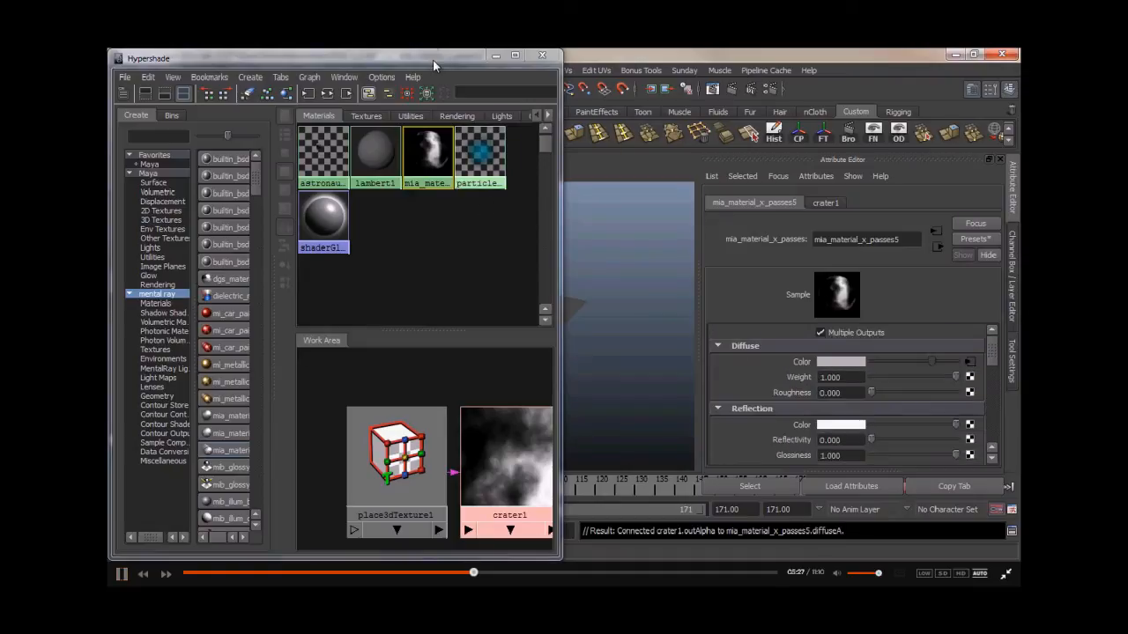
mouse_move(433, 160)
middle_mouse_down()
mouse_move(576, 320)
mouse_move(573, 305)
middle_mouse_up()
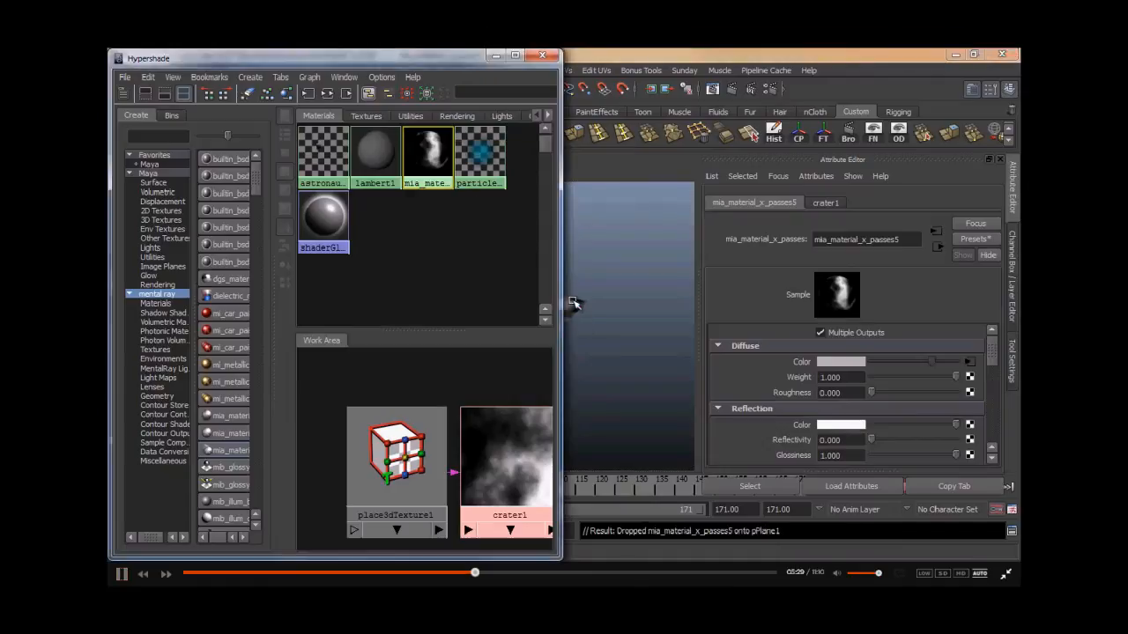
left_click_drag(430, 60, 862, 378)
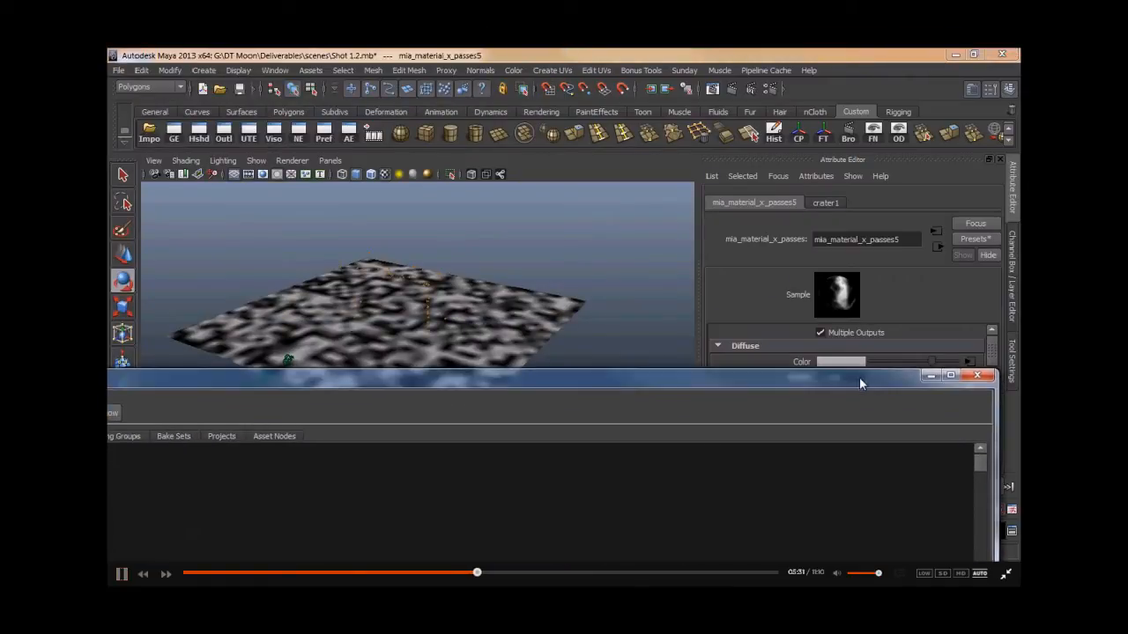
left_click_drag(541, 384, 691, 431)
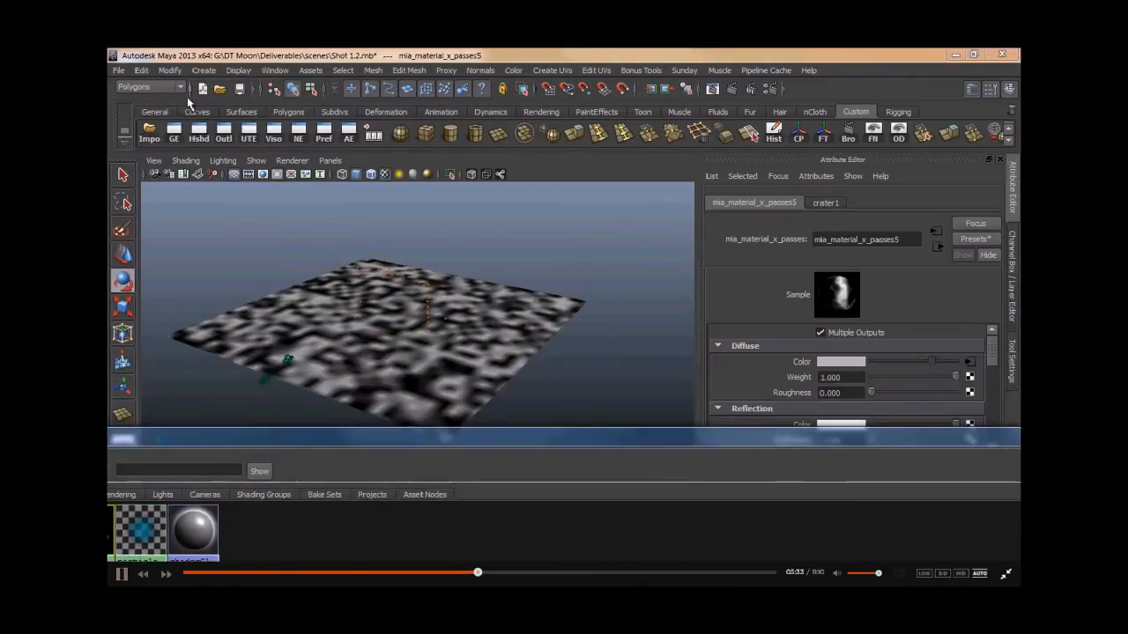
left_click(292, 161)
left_click(317, 207)
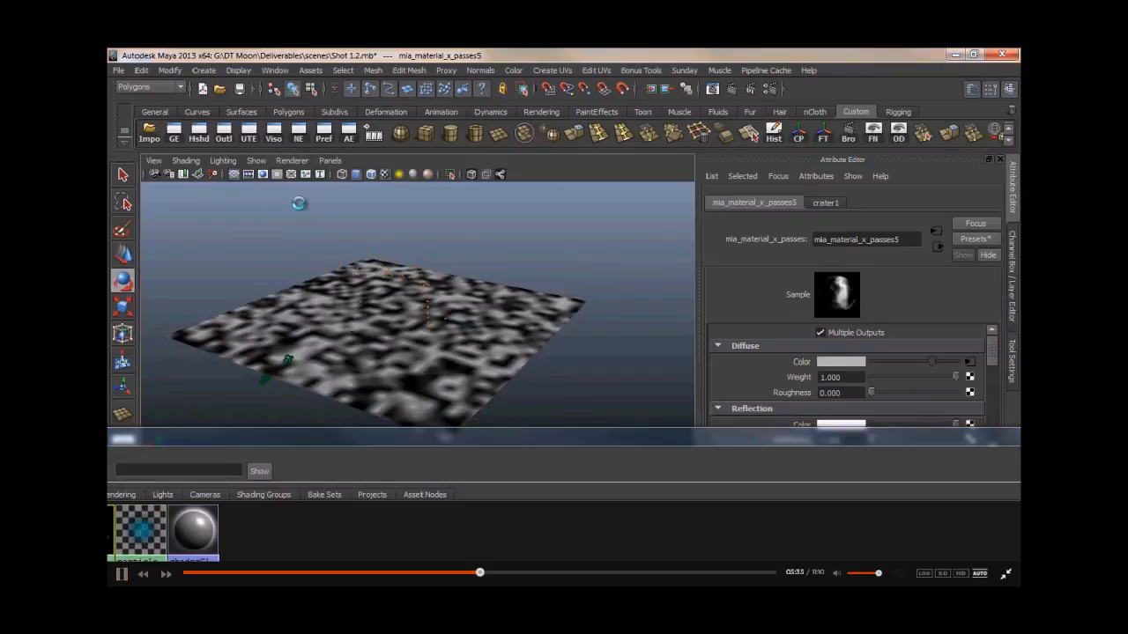
- Scale the crater's place3dTexture1 placement node uniformly to about 7.96 to enlarge the crater pattern on the plane
left_click_drag(303, 436, 933, 63)
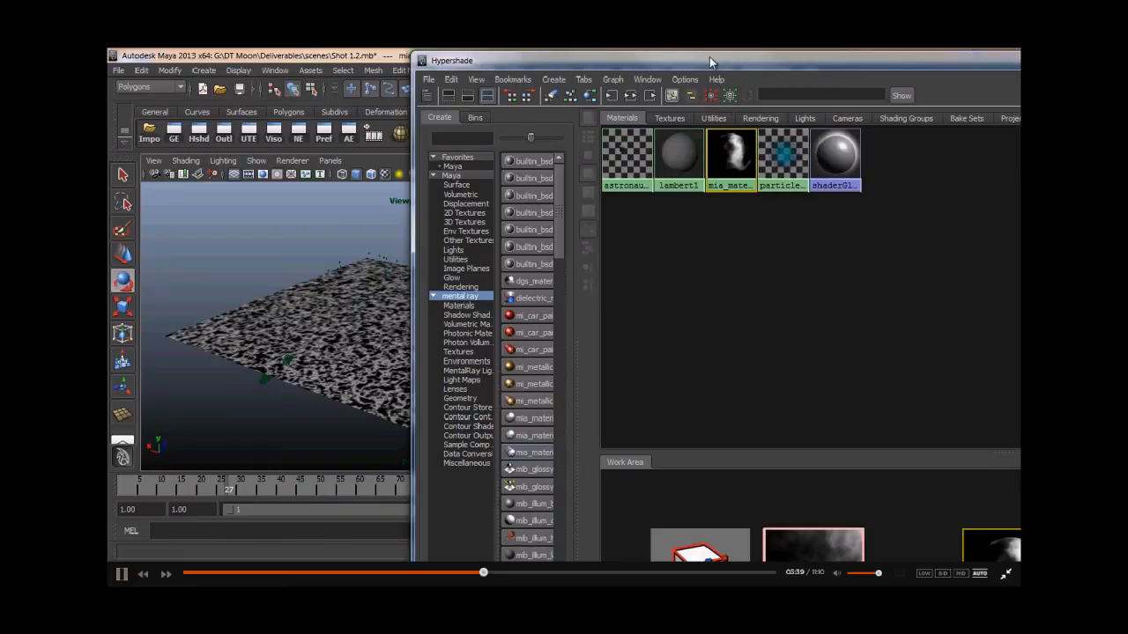
mouse_move(711, 60)
left_mouse_down()
mouse_move(714, 213)
mouse_move(720, 49)
left_mouse_up()
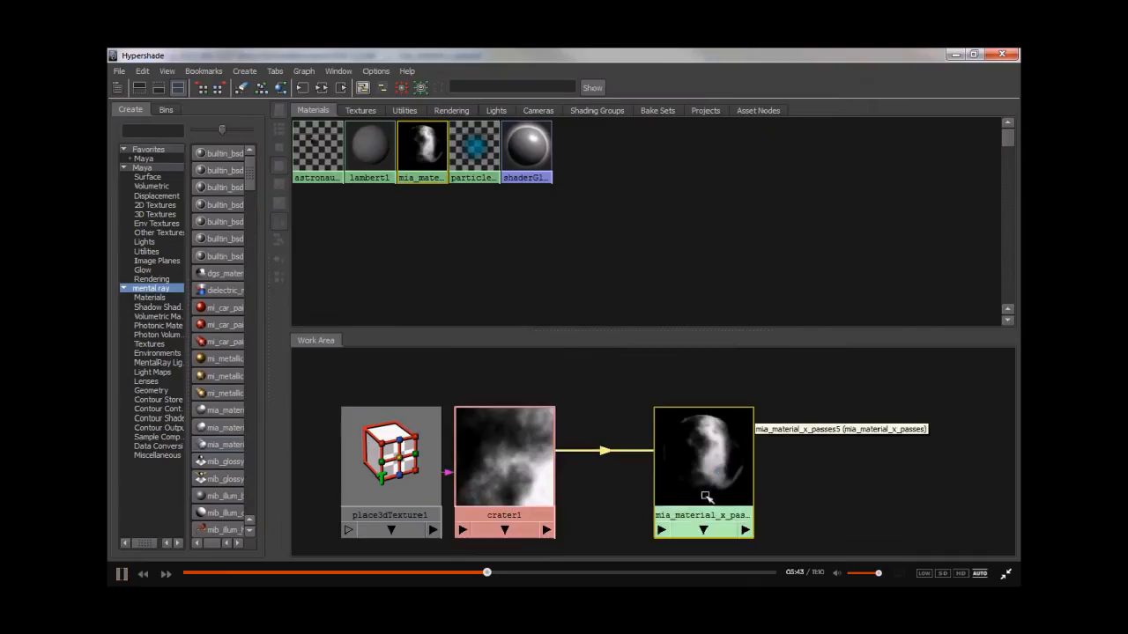
left_click(357, 480)
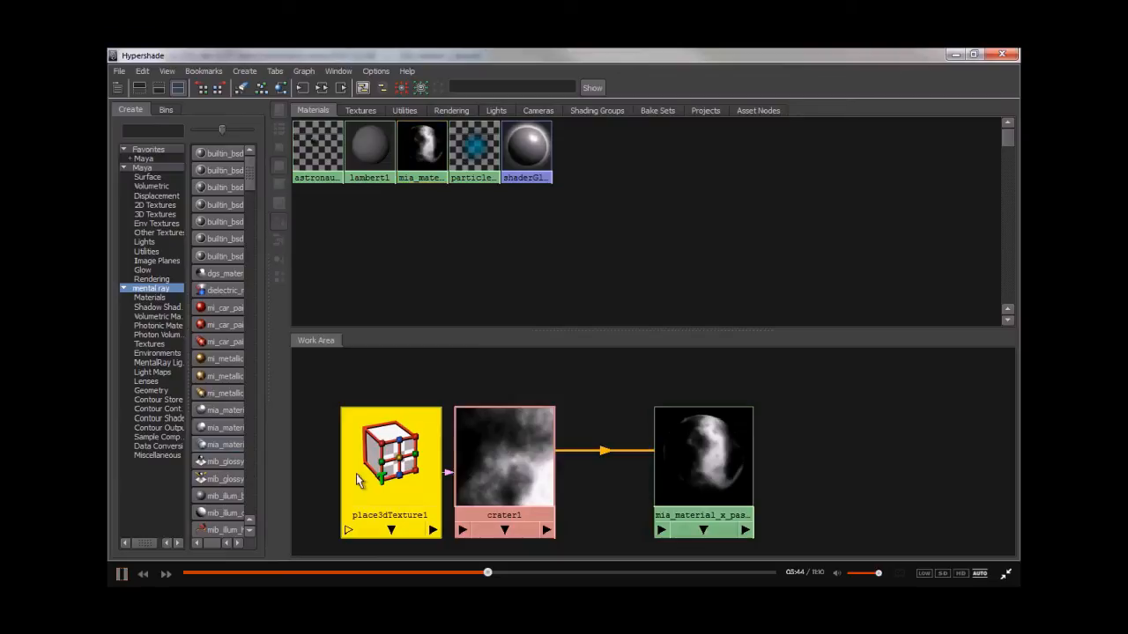
left_click(956, 54)
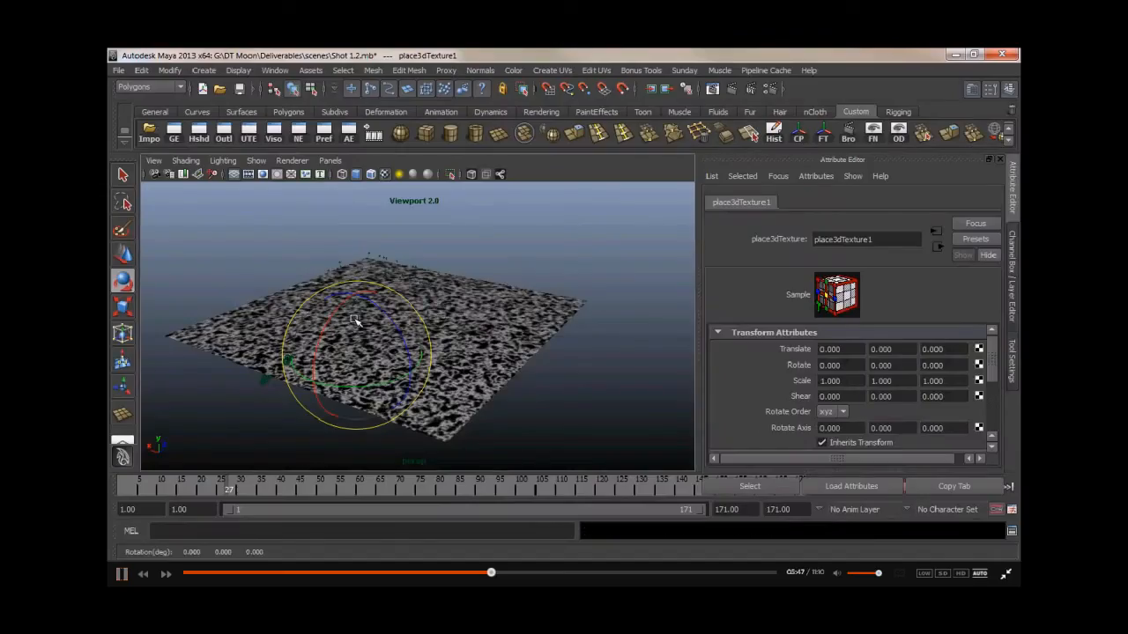
key("r")
middle_click_drag(382, 355, 742, 345)
left_click_drag(375, 362, 382, 407, "alt")
middle_click_drag(424, 333, 858, 328)
left_click_drag(334, 316, 349, 307, "alt")
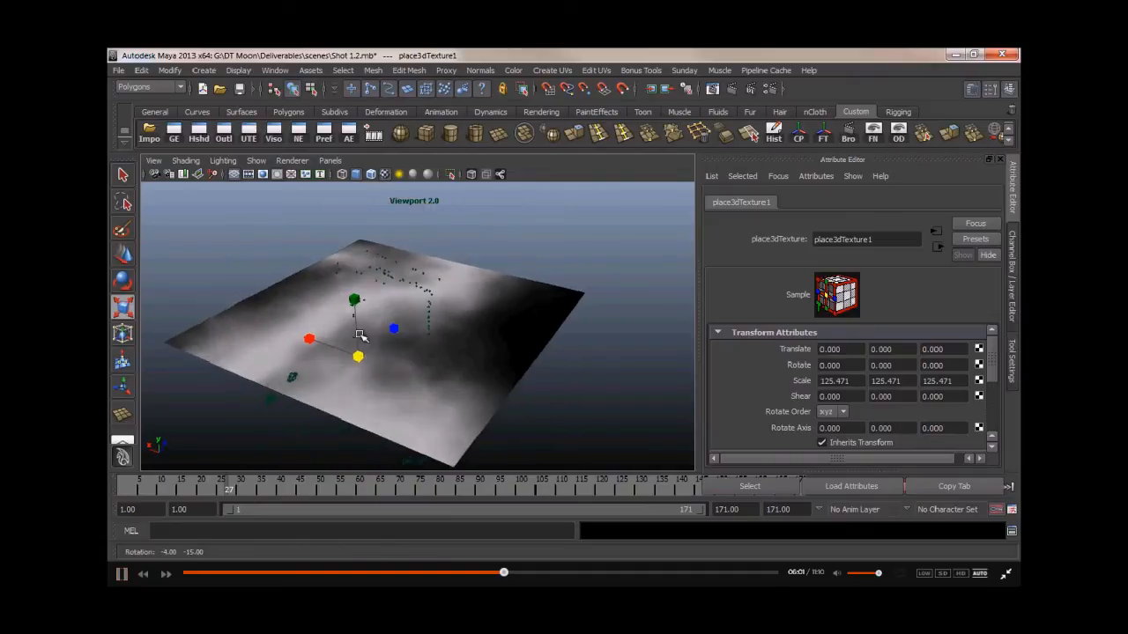
left_click_drag(359, 357, 317, 356)
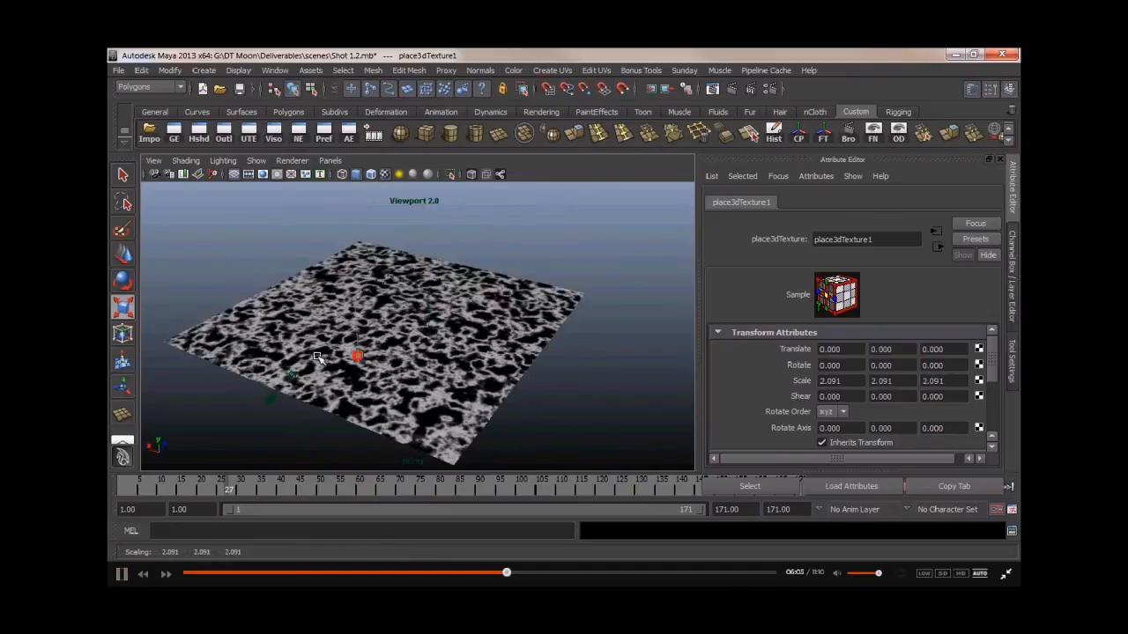
middle_click_drag(299, 384, 410, 360, "alt")
right_click_drag(411, 360, 608, 370, "alt")
middle_click_drag(541, 336, 506, 344, "alt")
left_click_drag(491, 352, 635, 352)
left_click_drag(507, 332, 356, 393, "alt")
middle_click_drag(415, 384, 503, 335, "alt")
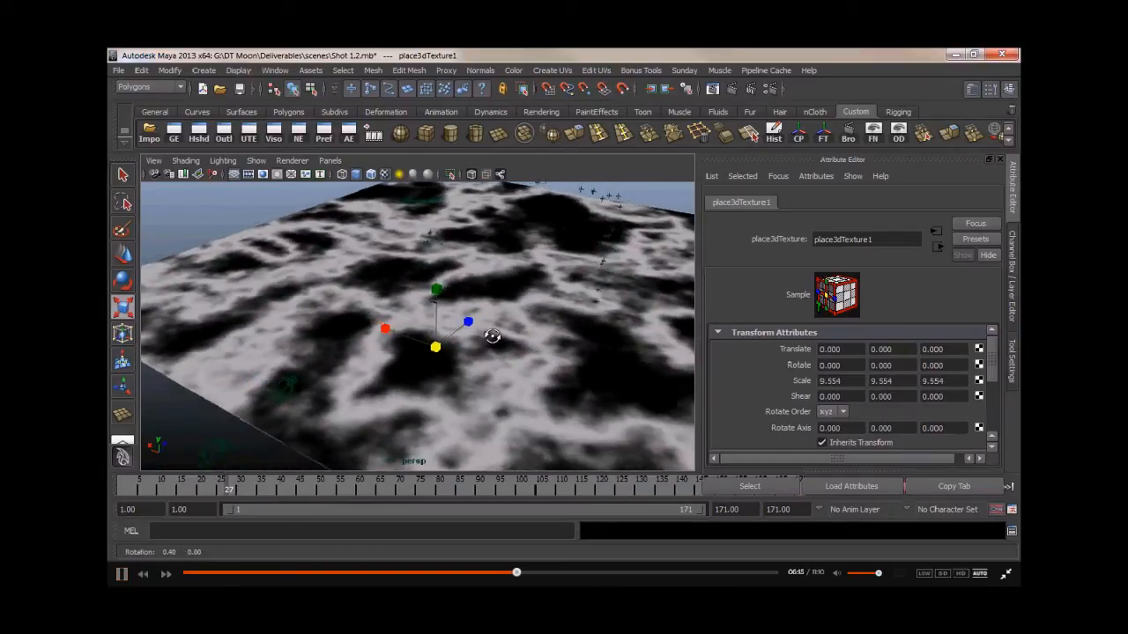
mouse_move(453, 344)
left_mouse_down("alt")
mouse_move(432, 352)
mouse_move(443, 354)
left_mouse_up("alt")
left_click_drag(375, 373, 367, 373)
left_click_drag(363, 264, 351, 303, "alt")
right_click_drag(345, 297, 248, 283, "alt")
left_click_drag(291, 324, 294, 287, "alt")
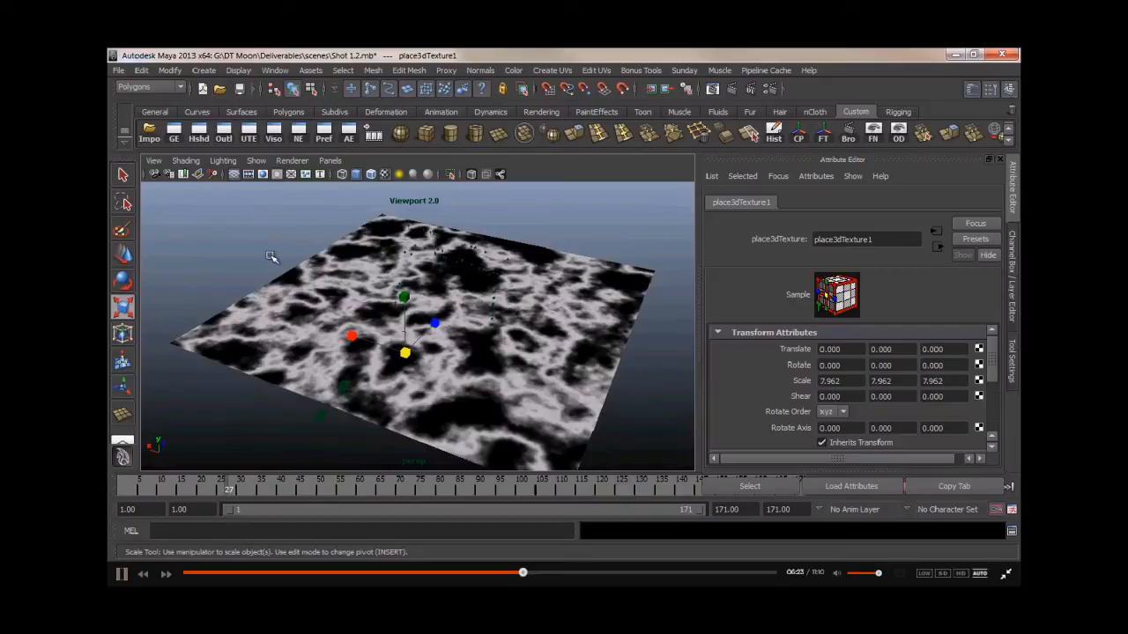
left_click(271, 256)
left_click_drag(271, 256, 373, 291, "alt")
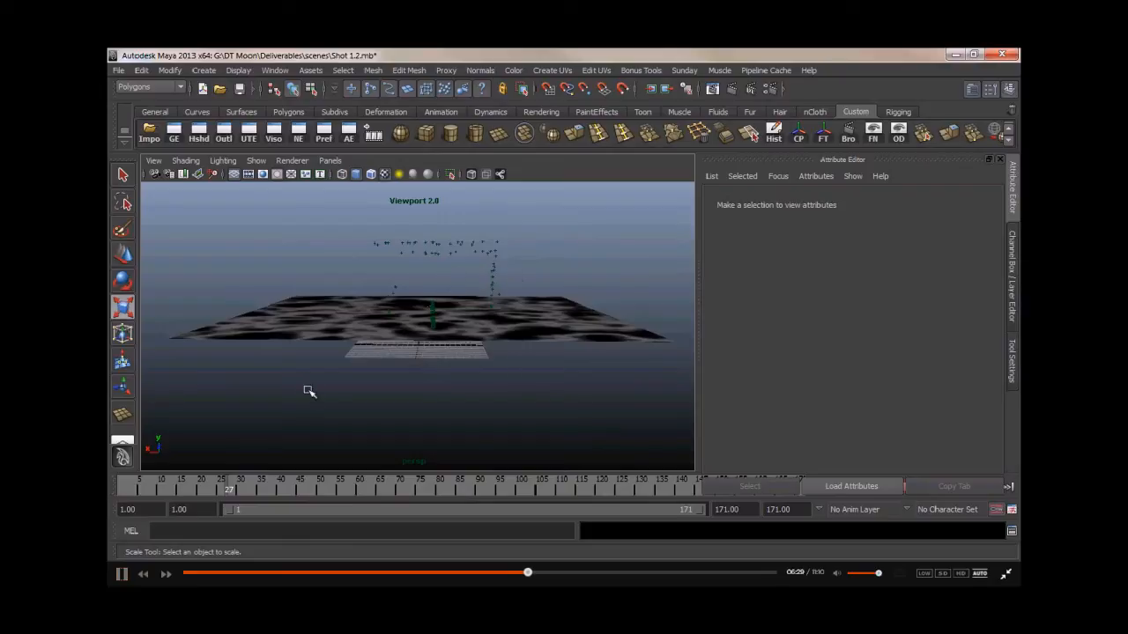
left_click_drag(380, 317, 329, 364, "alt")
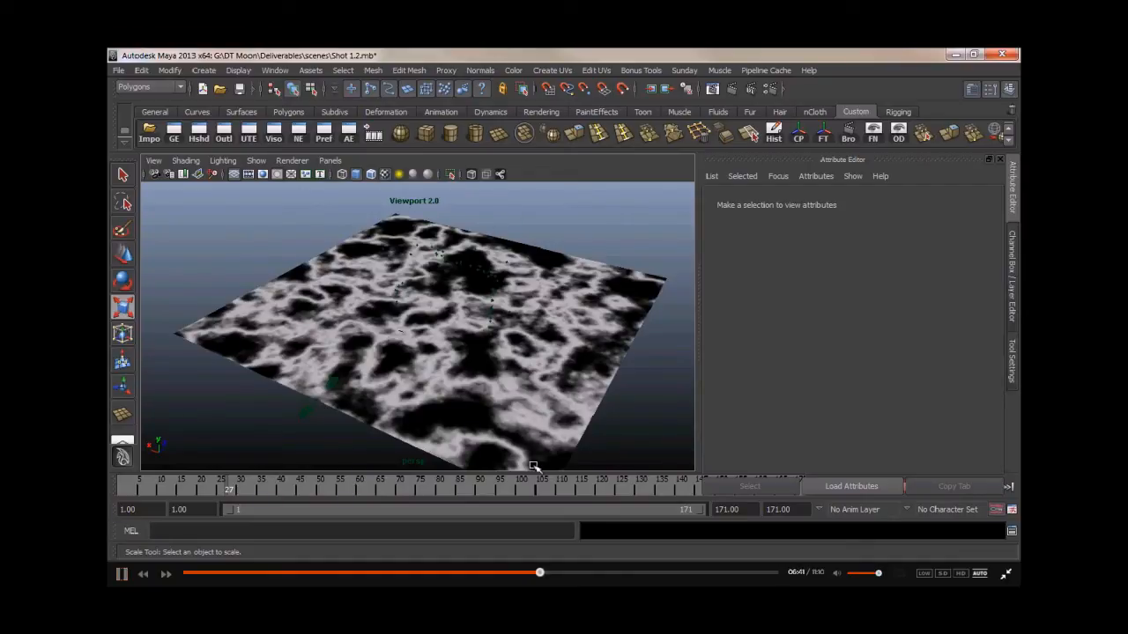
- Try to scale the crater texture placement up further, then undo that scaling
left_click(199, 132)
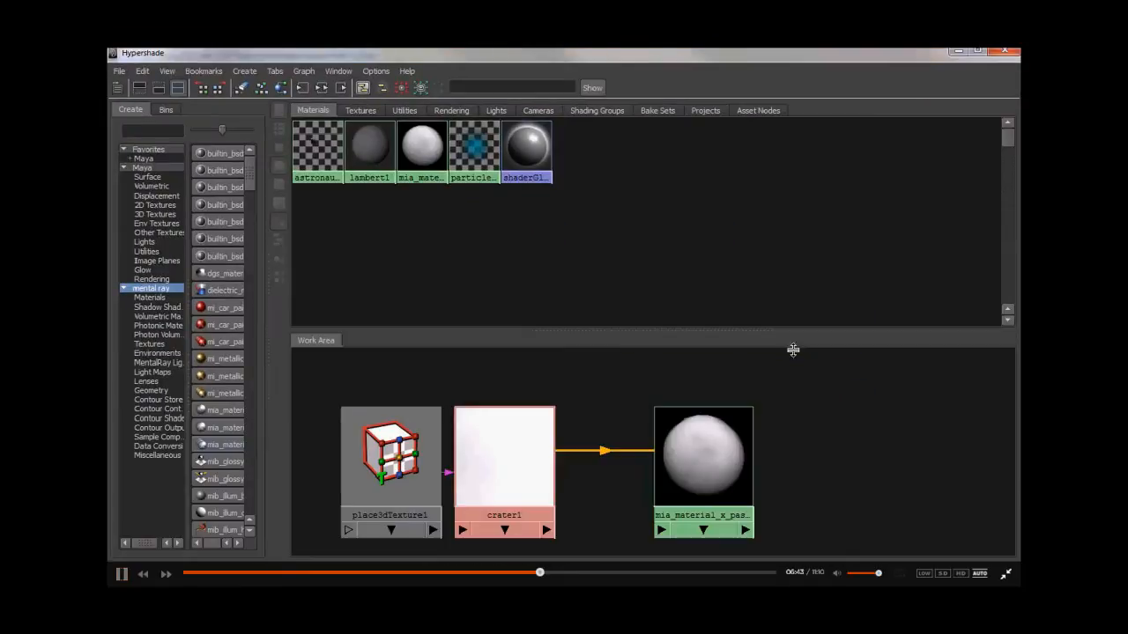
left_click(432, 469)
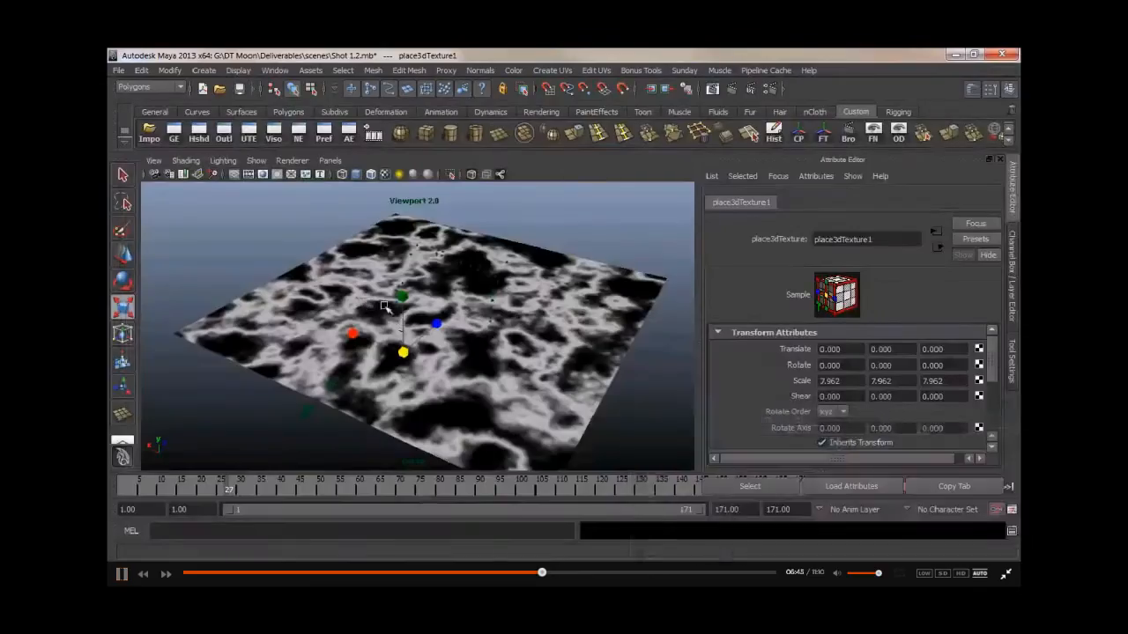
left_click_drag(405, 352, 510, 207)
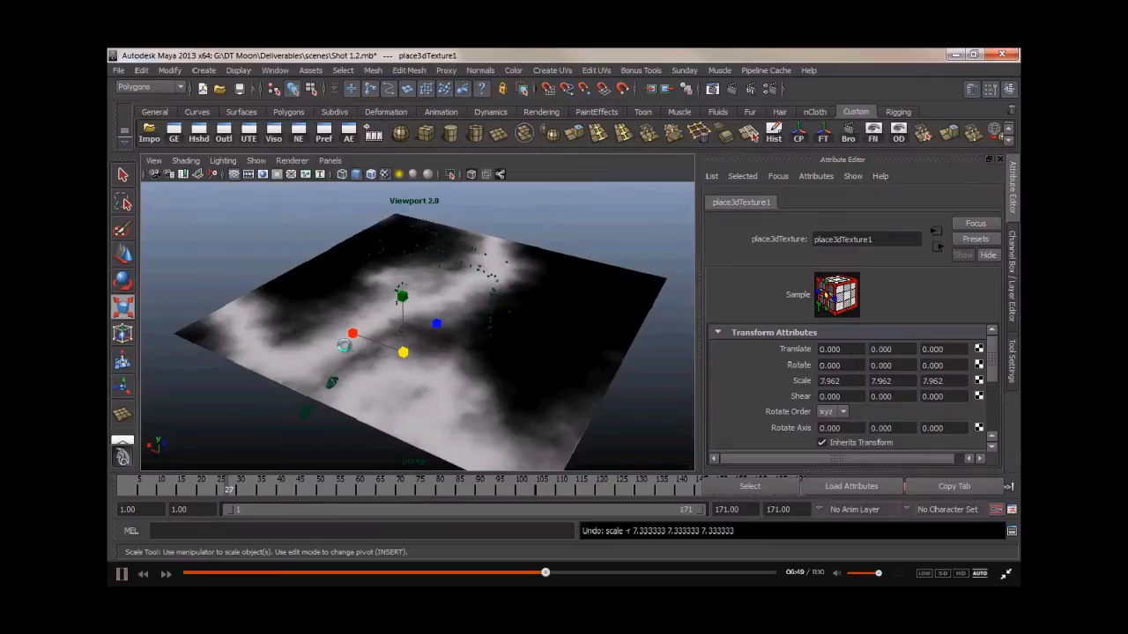
key("ctrl+z")
left_click(293, 237)
middle_click_drag(331, 308, 314, 289, "alt")
mouse_move(314, 289)
left_mouse_down("alt")
mouse_move(343, 328)
mouse_move(355, 299)
mouse_move(335, 287)
mouse_move(326, 297)
left_mouse_up("alt")
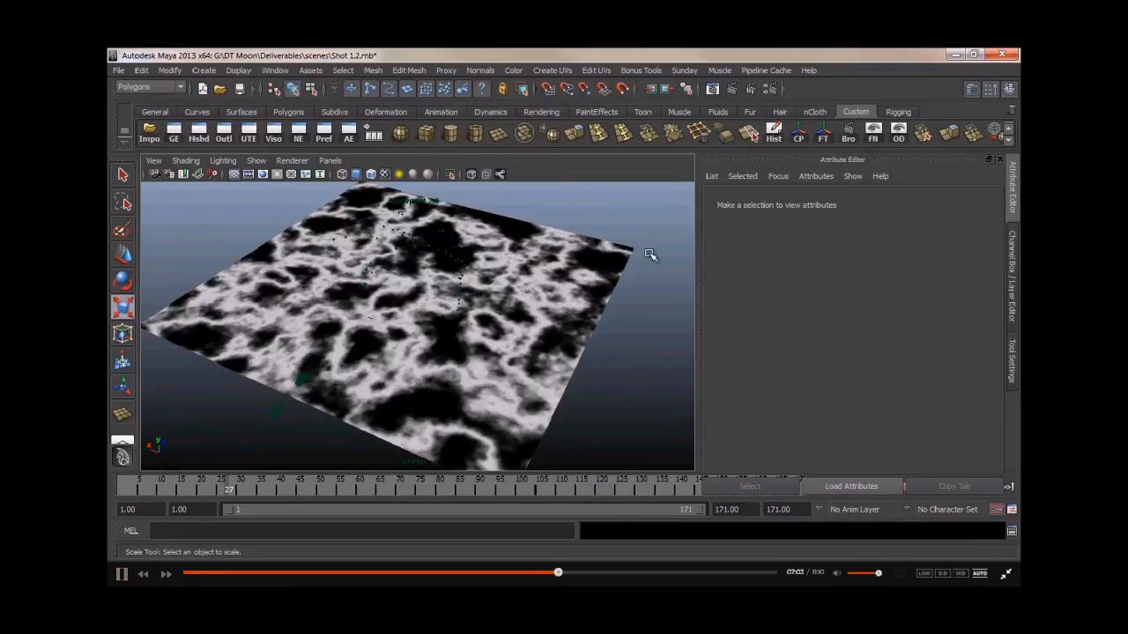
- Create a Ramp 2D texture in Hypershade and connect ramp1 to the mia_material_x_passes5 material
left_click(204, 134)
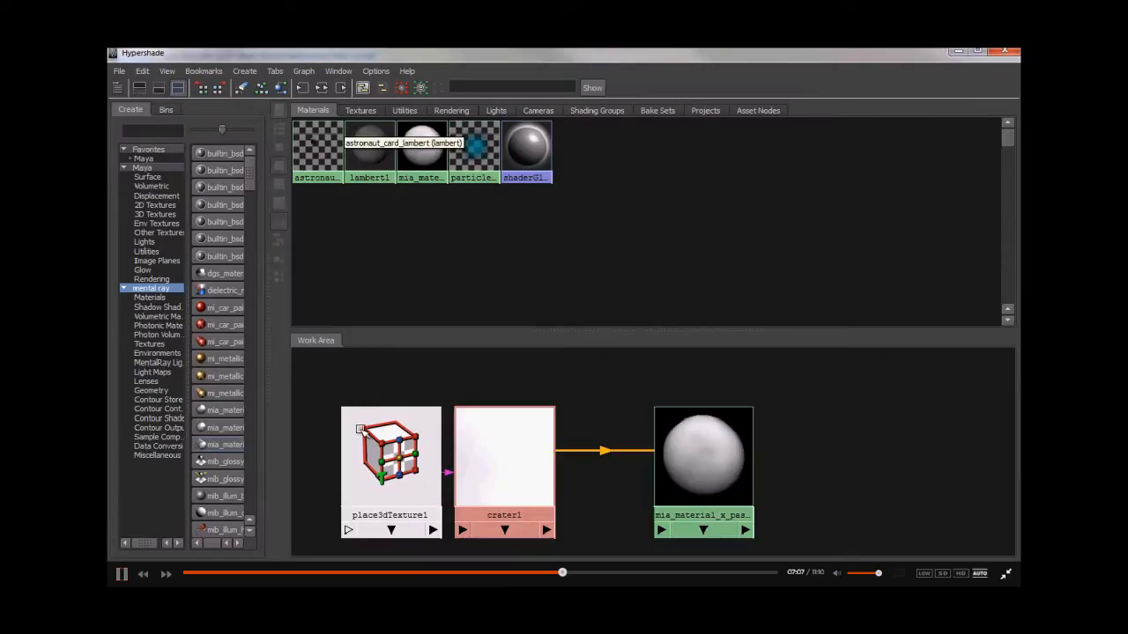
left_click_drag(267, 368, 435, 370)
left_click(143, 168)
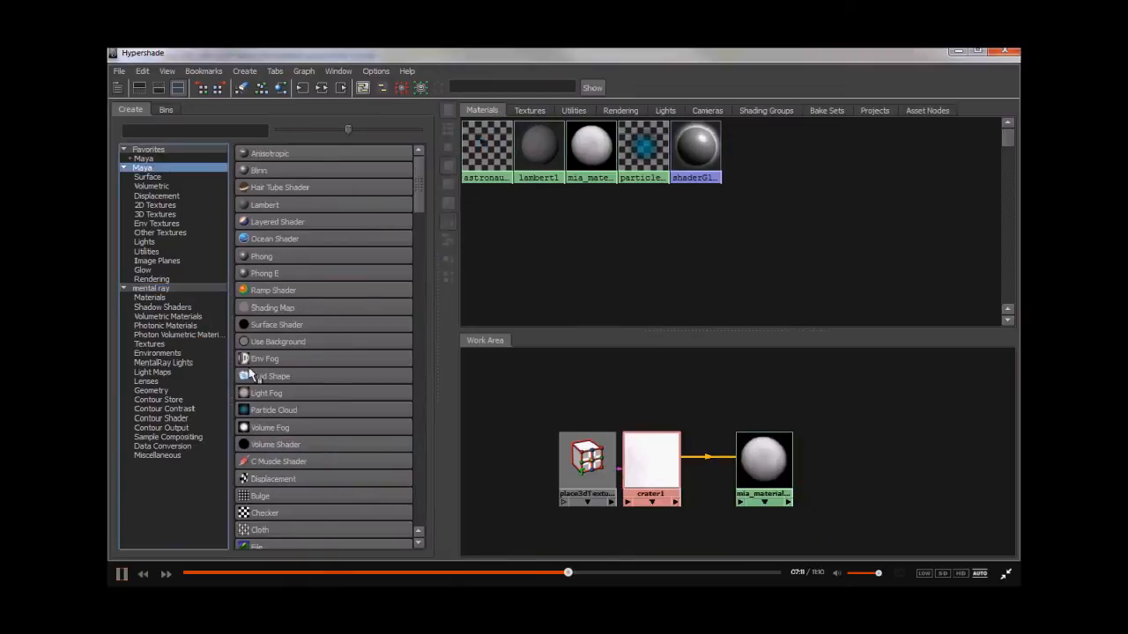
left_click(154, 205)
left_click(267, 376)
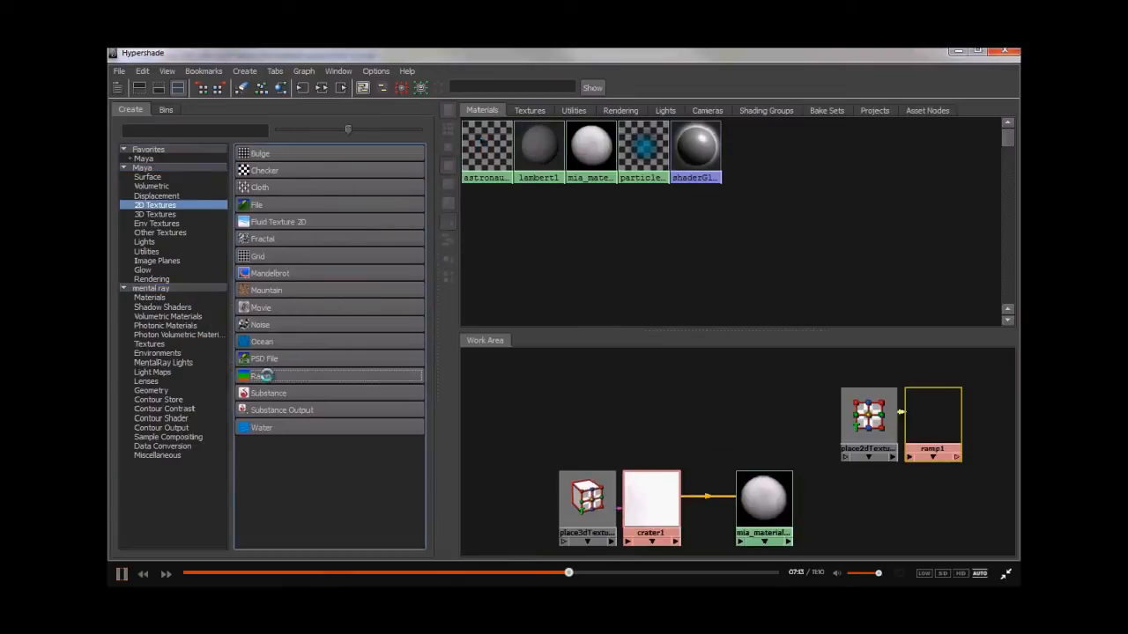
left_click_drag(805, 380, 988, 490)
left_click_drag(920, 448, 634, 452)
left_click(696, 436)
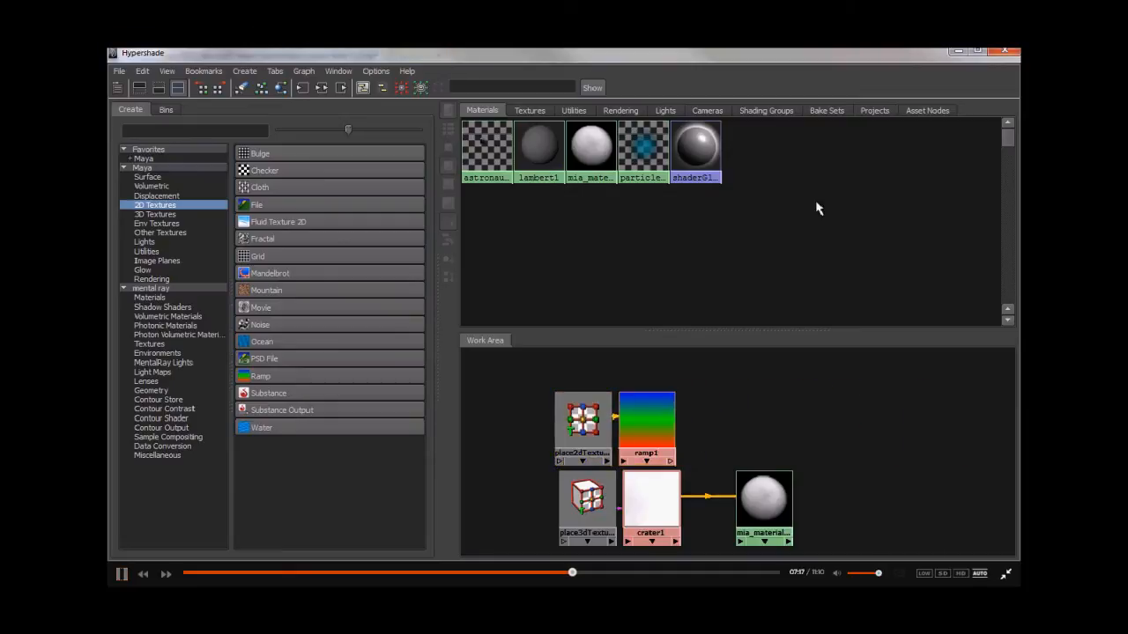
left_click(769, 502)
left_click_drag(872, 55, 537, 115)
middle_click_drag(322, 484, 775, 361)
left_click(325, 485)
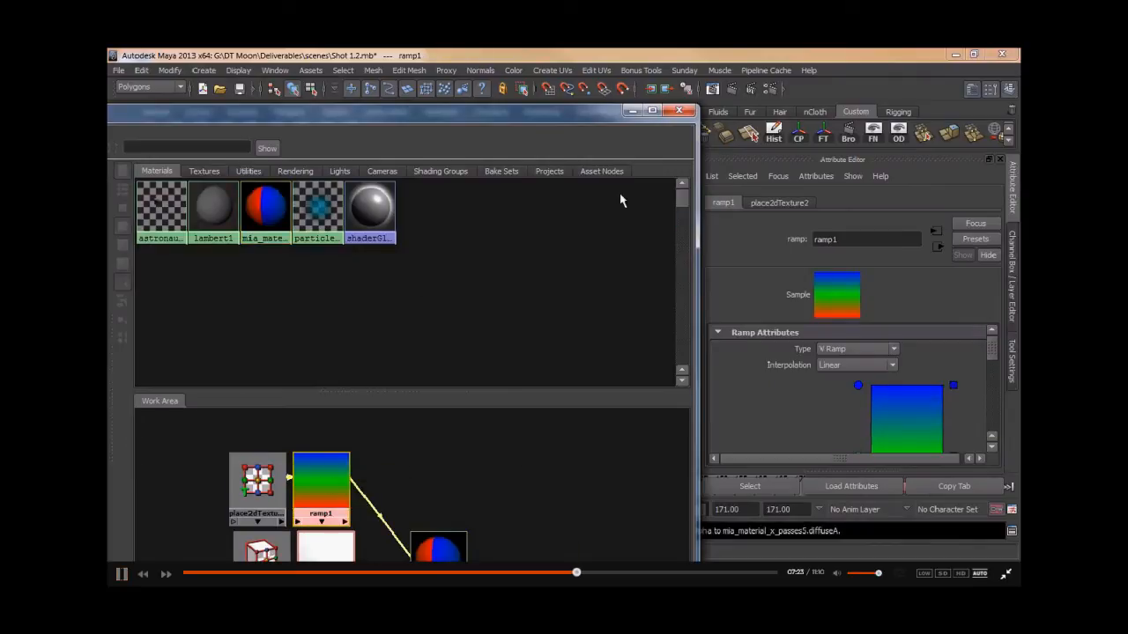
- Recolour the ramp's colour entries to black and white to make a grayscale gradient
left_click_drag(595, 129, 582, 509)
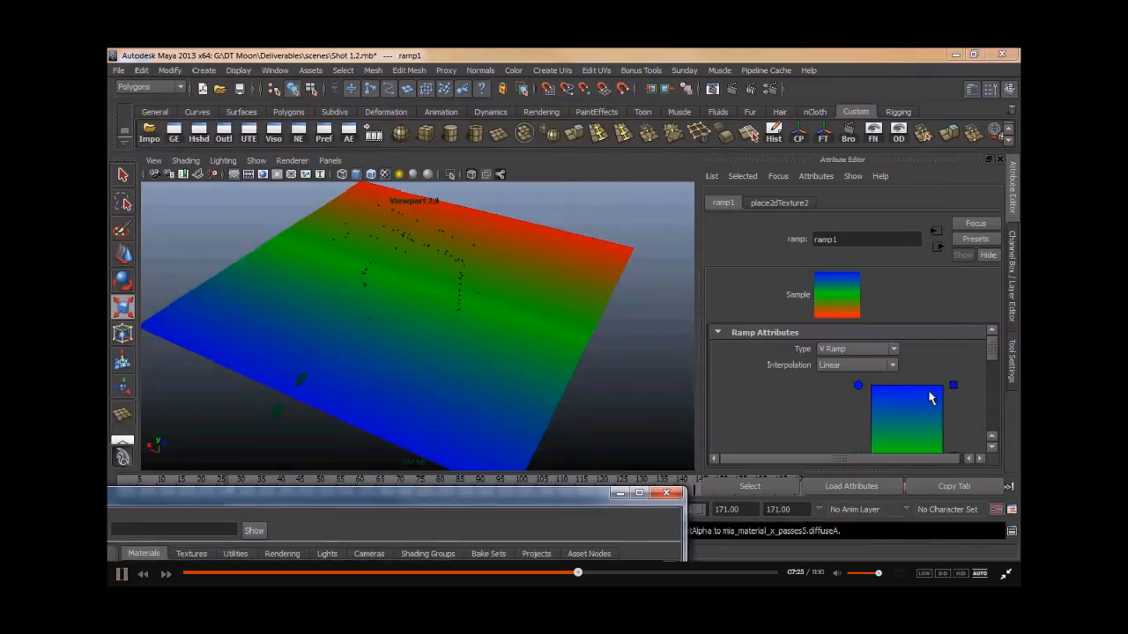
scroll(816, 404, "down", 2)
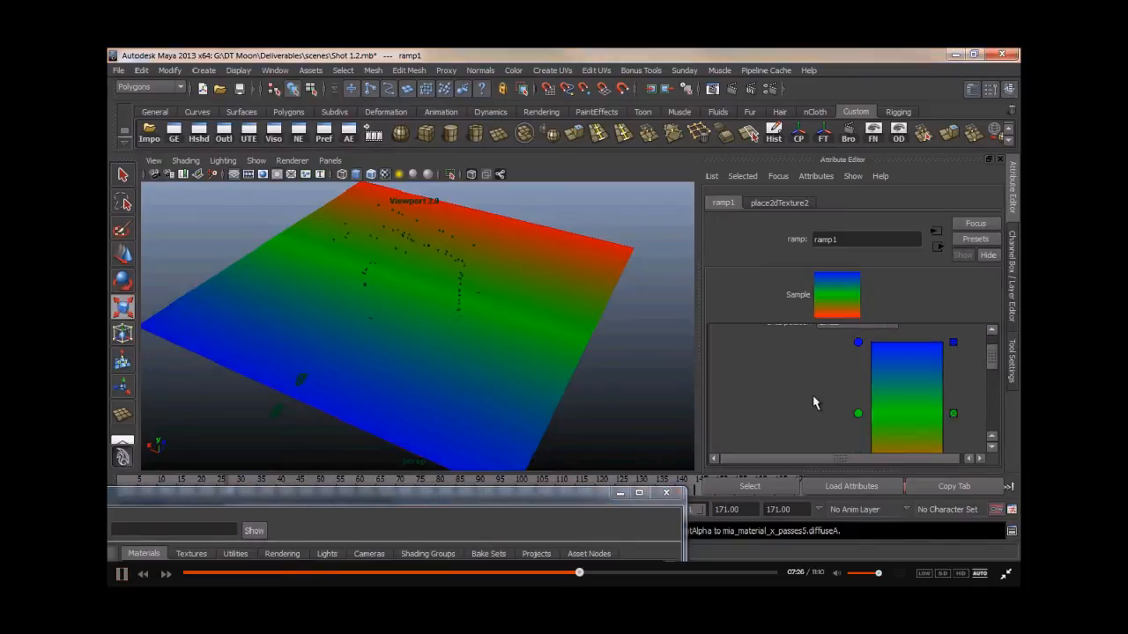
left_click(858, 344)
scroll(828, 372, "down", 5)
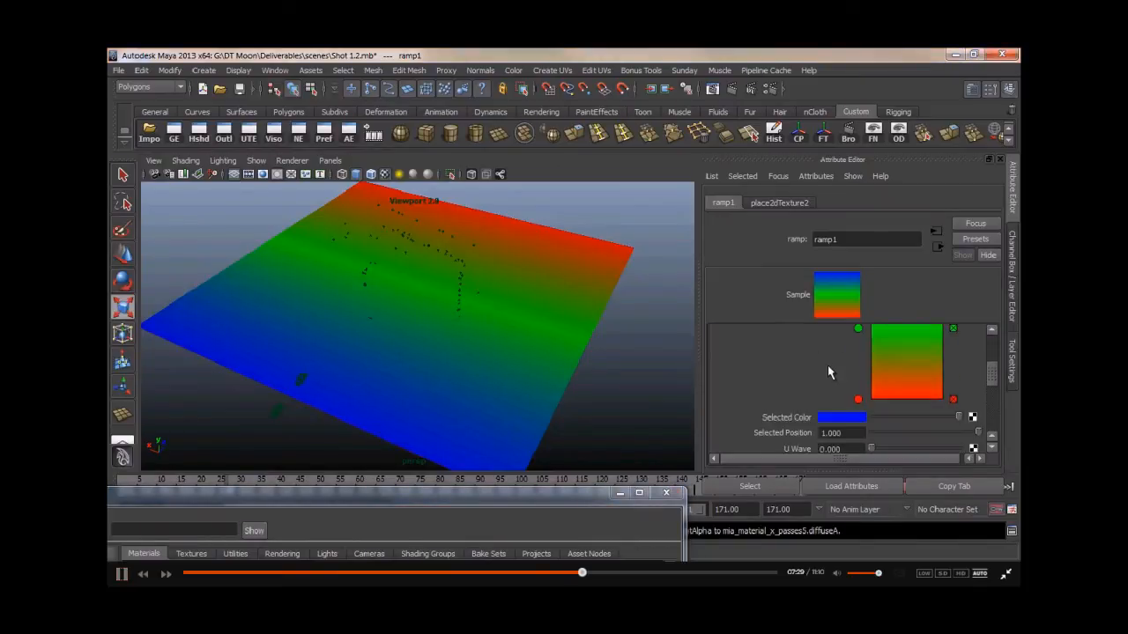
left_click(830, 373)
left_click(860, 345)
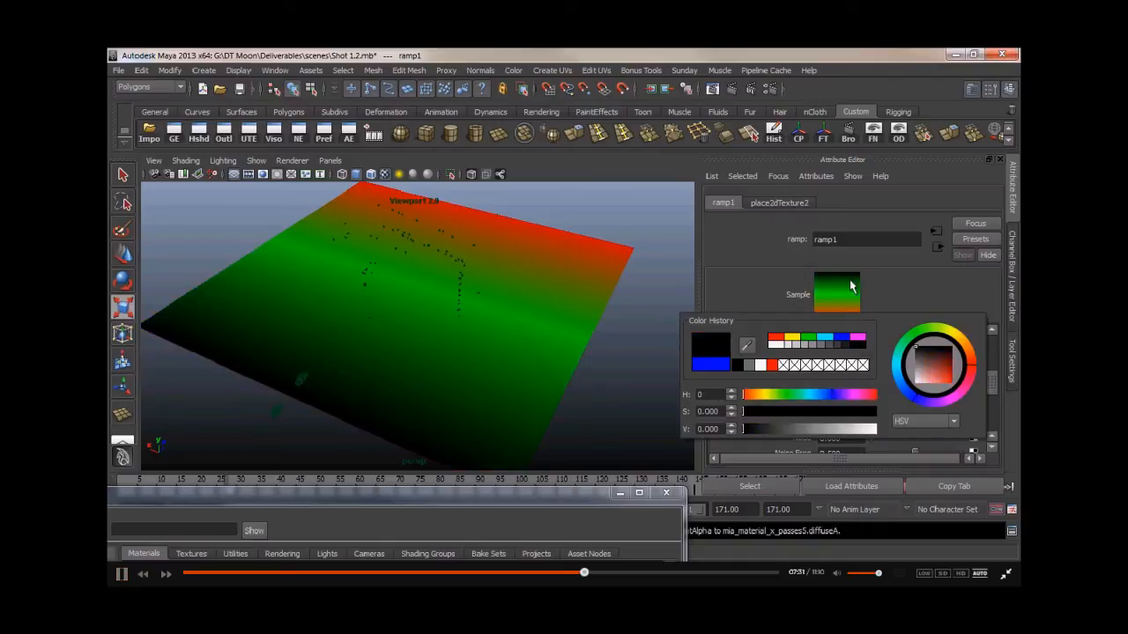
scroll(825, 355, "up", 2)
left_click(858, 327)
left_click(832, 418)
left_click(799, 386)
left_click(858, 399)
left_click(853, 419)
left_click(879, 389)
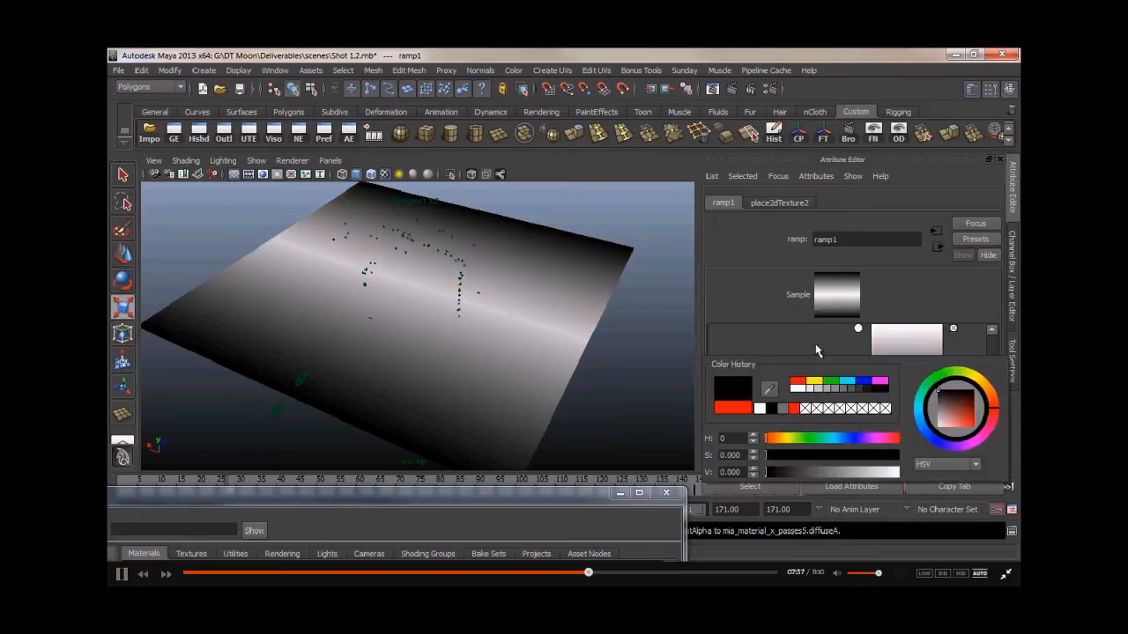
- Set the ramp1 texture's type to U Ramp
scroll(776, 387, "down", 5)
scroll(763, 379, "down", 2)
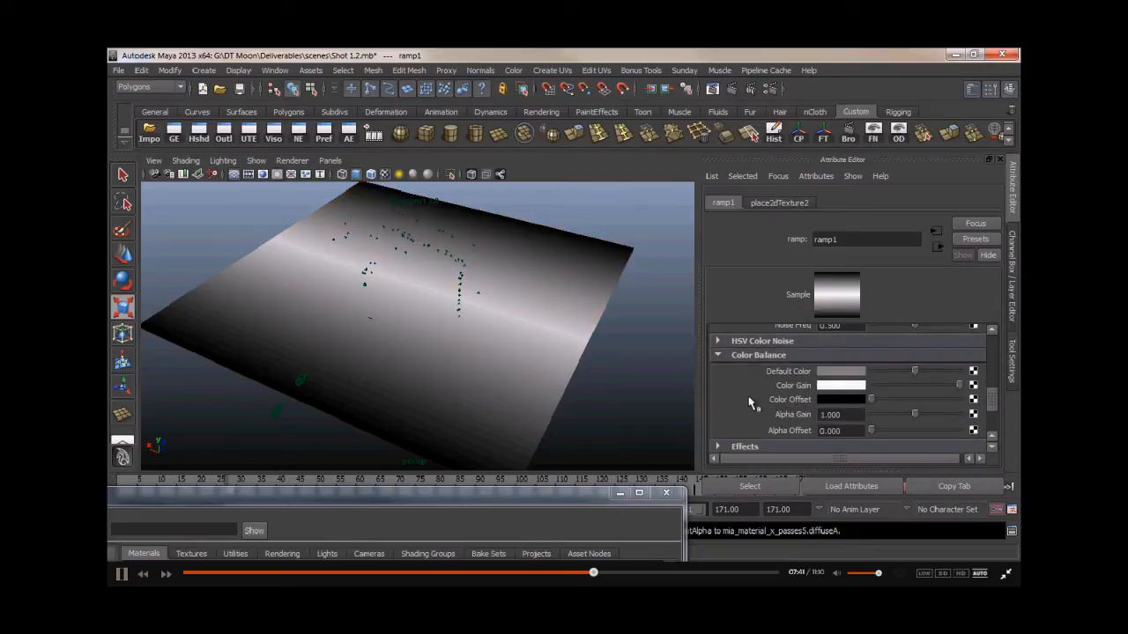
scroll(744, 395, "up", 8)
scroll(781, 385, "up", 3)
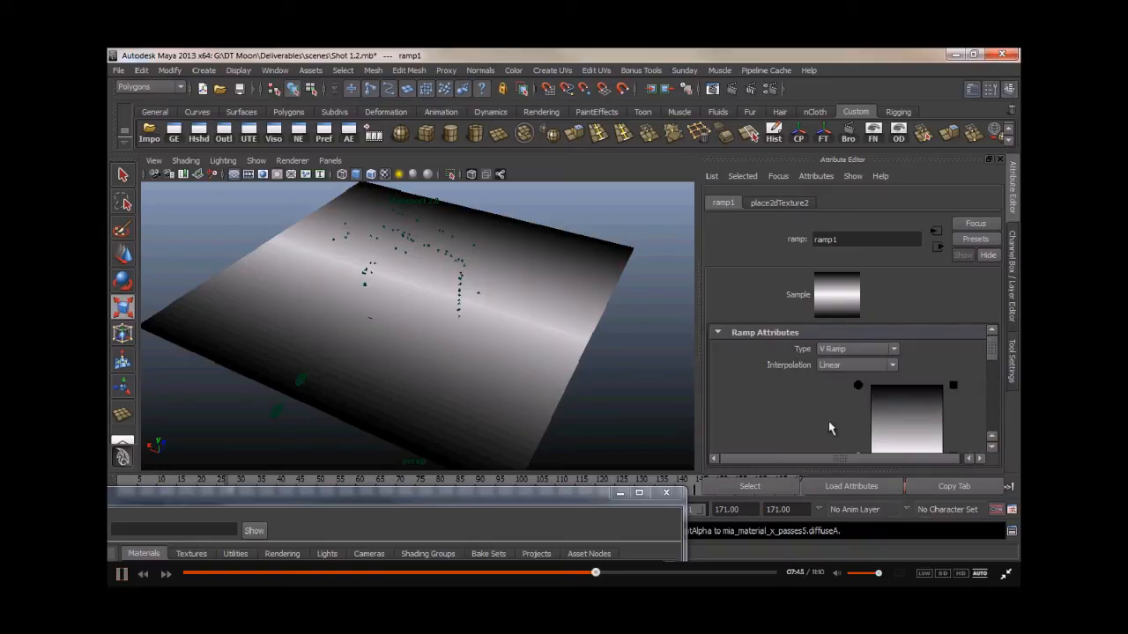
left_click(837, 348)
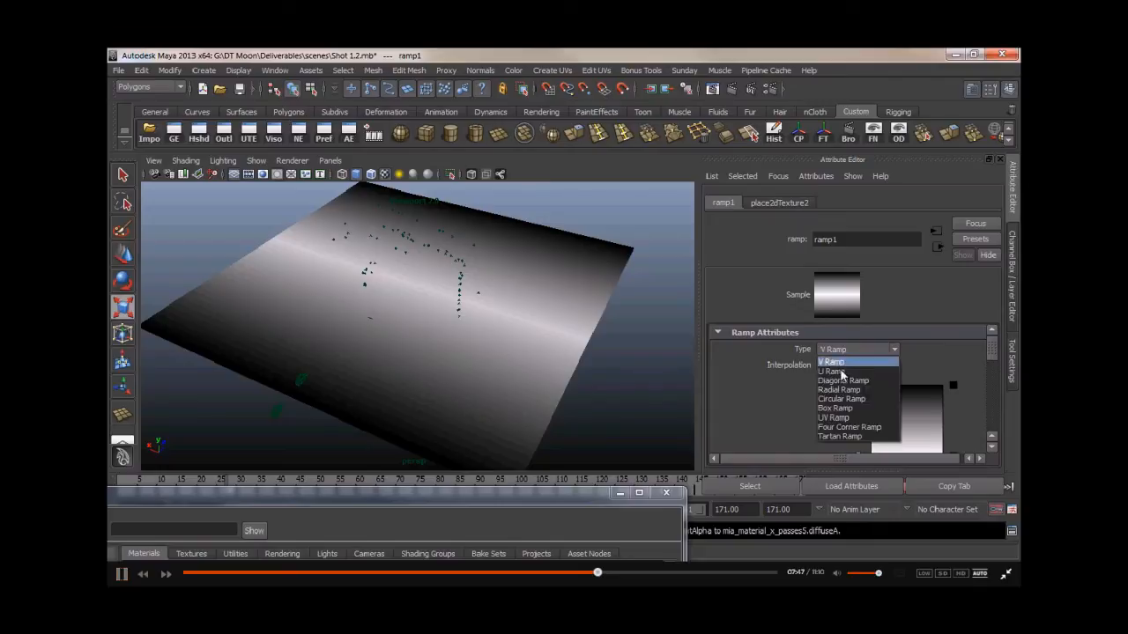
left_click(840, 371)
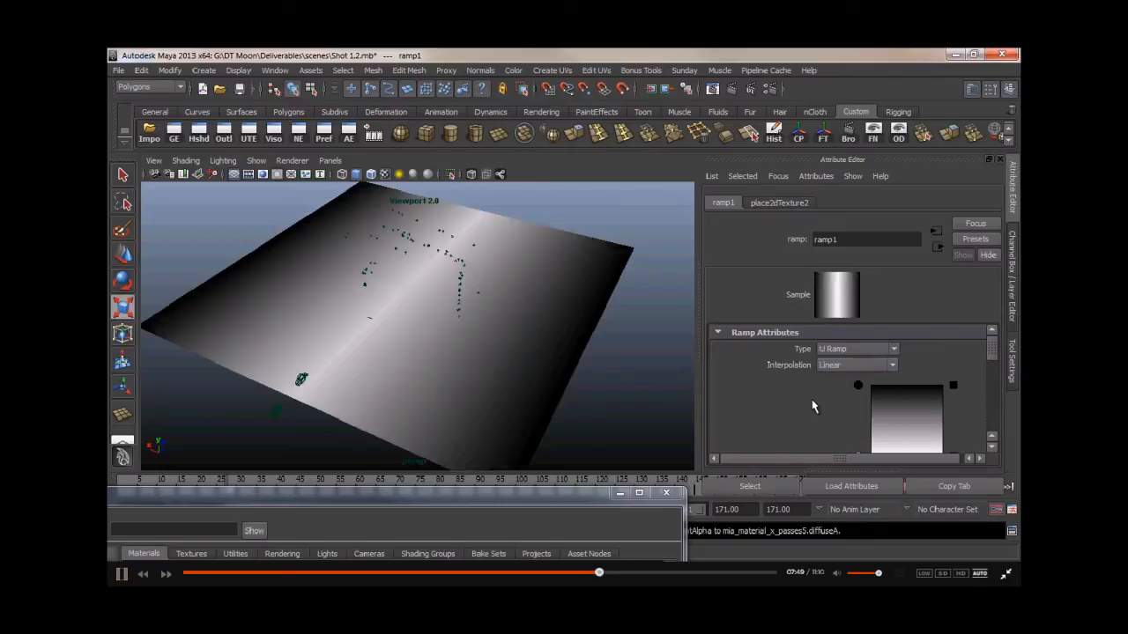
- Set the ramp's interpolation to Smooth
left_click(832, 365)
left_click(842, 413)
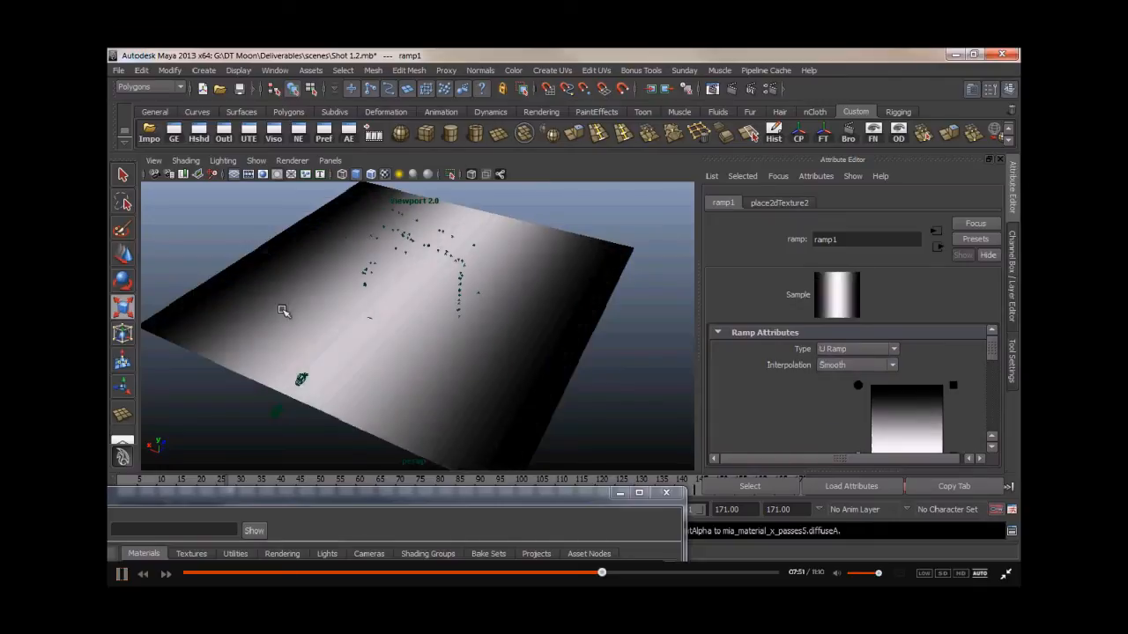
left_click(823, 368)
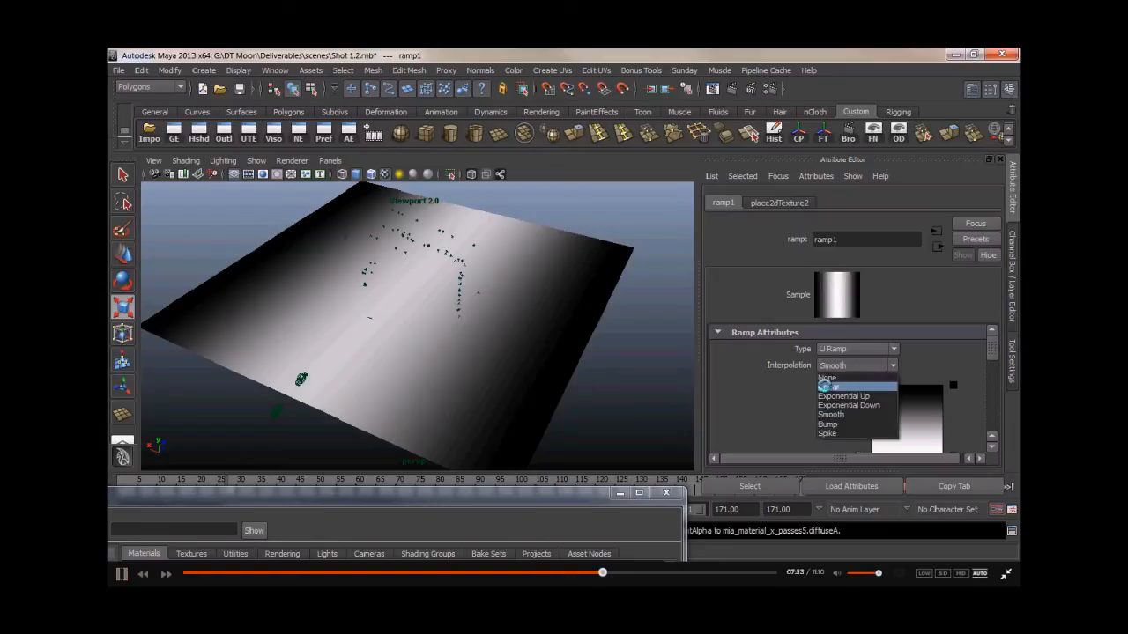
left_click(837, 384)
left_click(851, 369)
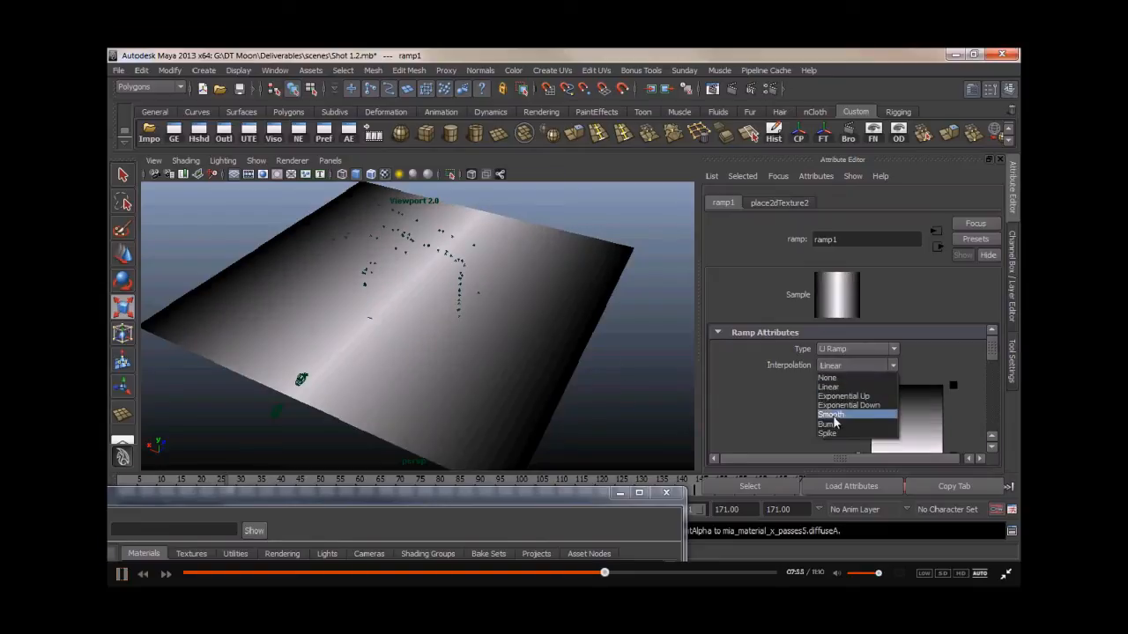
left_click(842, 414)
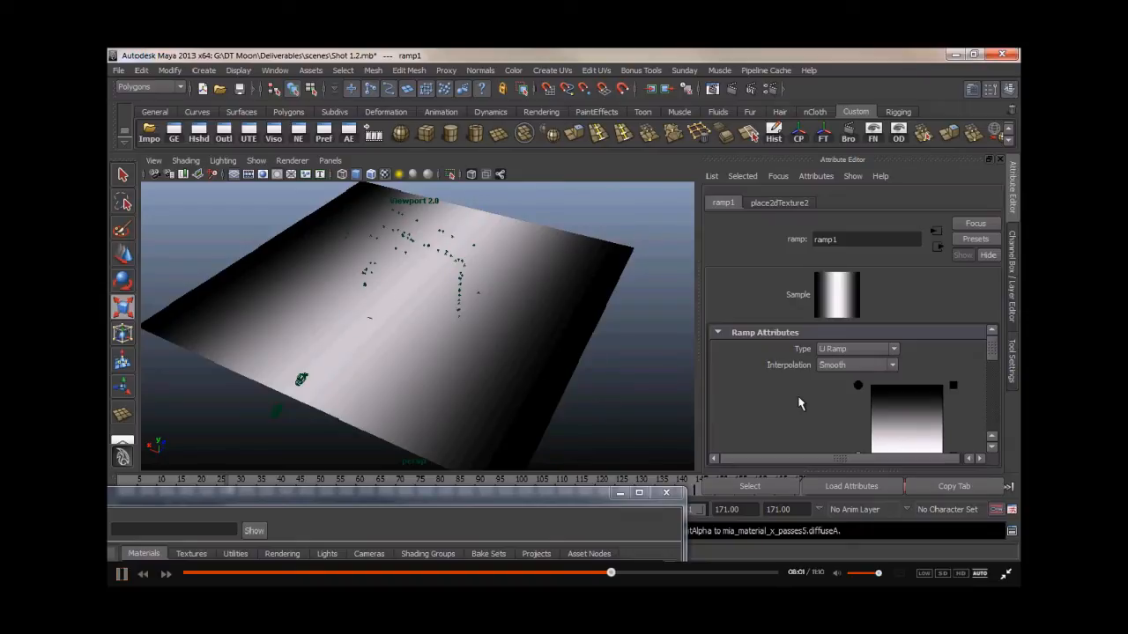
- Add and reposition ramp colour entries to create alternating black and white bands across the plane
scroll(831, 417, "down", 2)
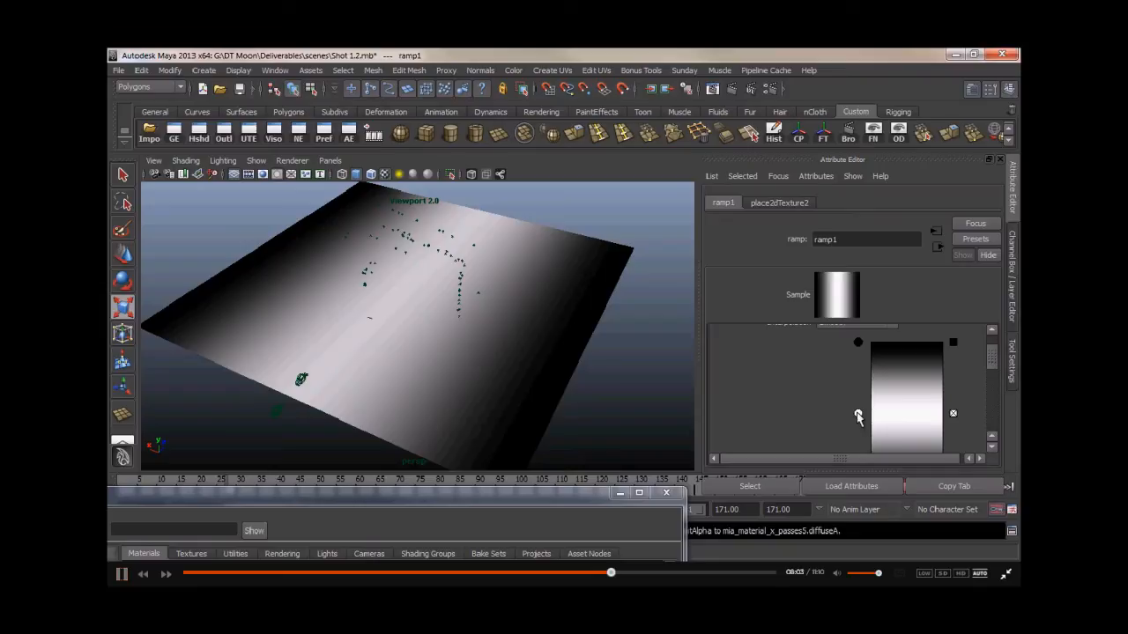
left_click_drag(858, 416, 859, 330)
scroll(855, 376, "down", 4)
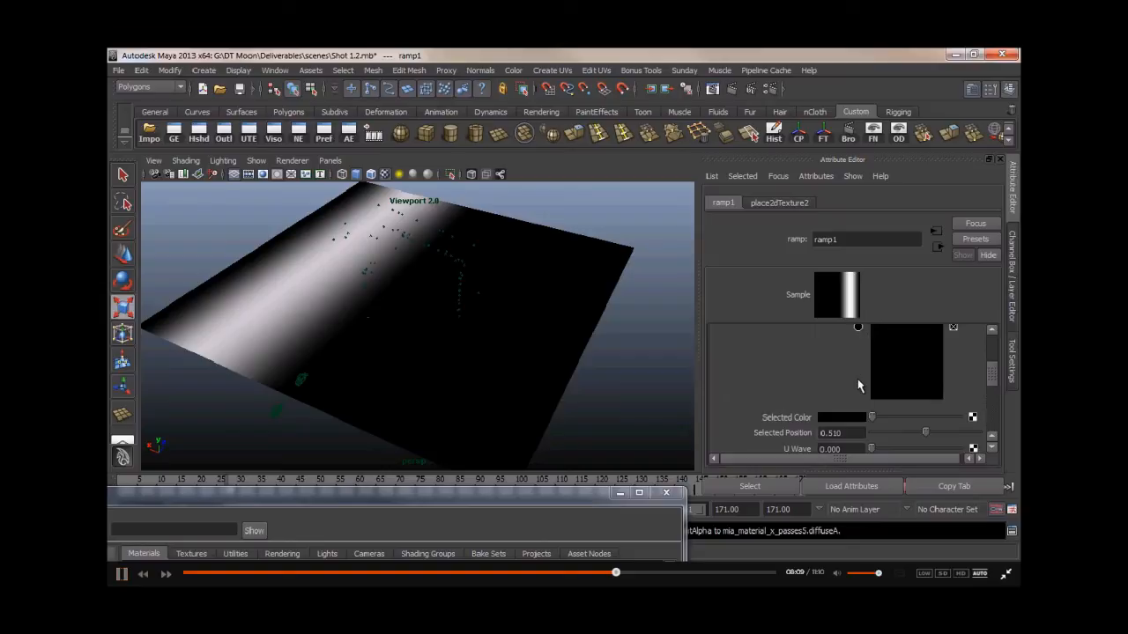
scroll(859, 386, "up", 2)
mouse_move(859, 425)
left_mouse_down()
mouse_move(858, 450)
mouse_move(858, 401)
left_mouse_up()
left_click(874, 412)
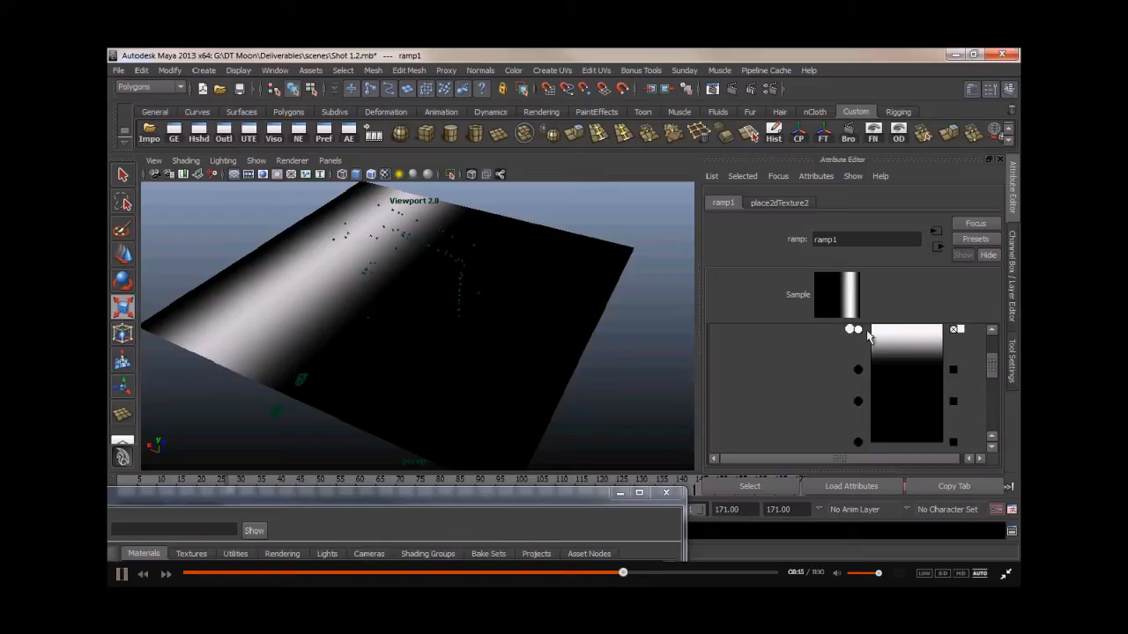
left_click_drag(851, 330, 847, 420)
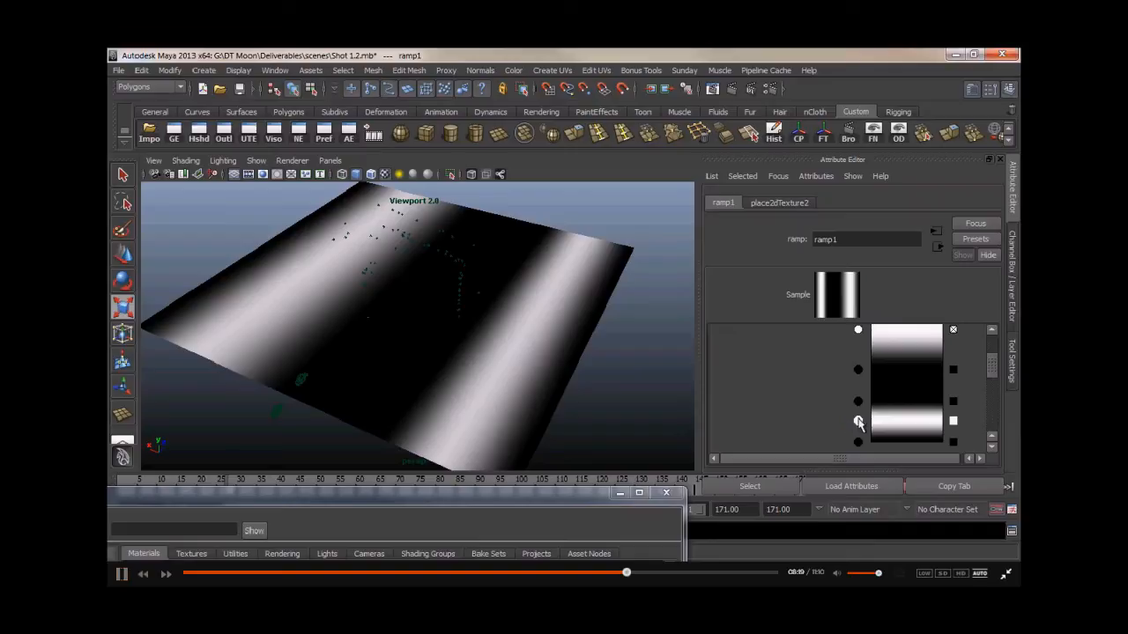
- Set a ramp colour entry to white and nudge its position slightly upward
scroll(809, 411, "down", 2)
left_click(836, 376)
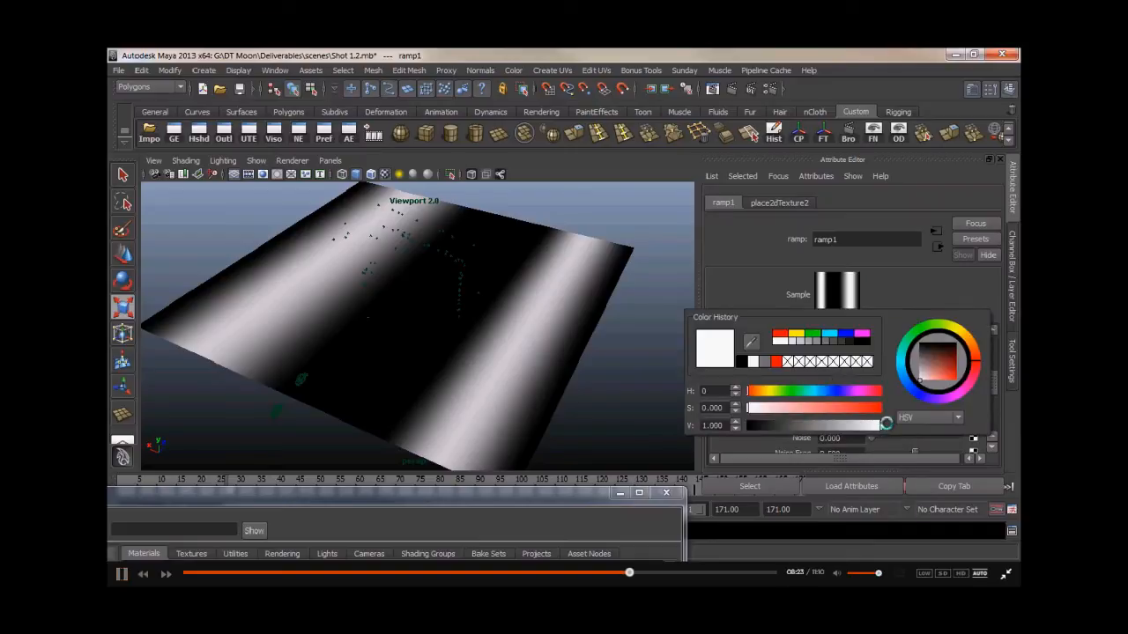
scroll(791, 342, "up", 2)
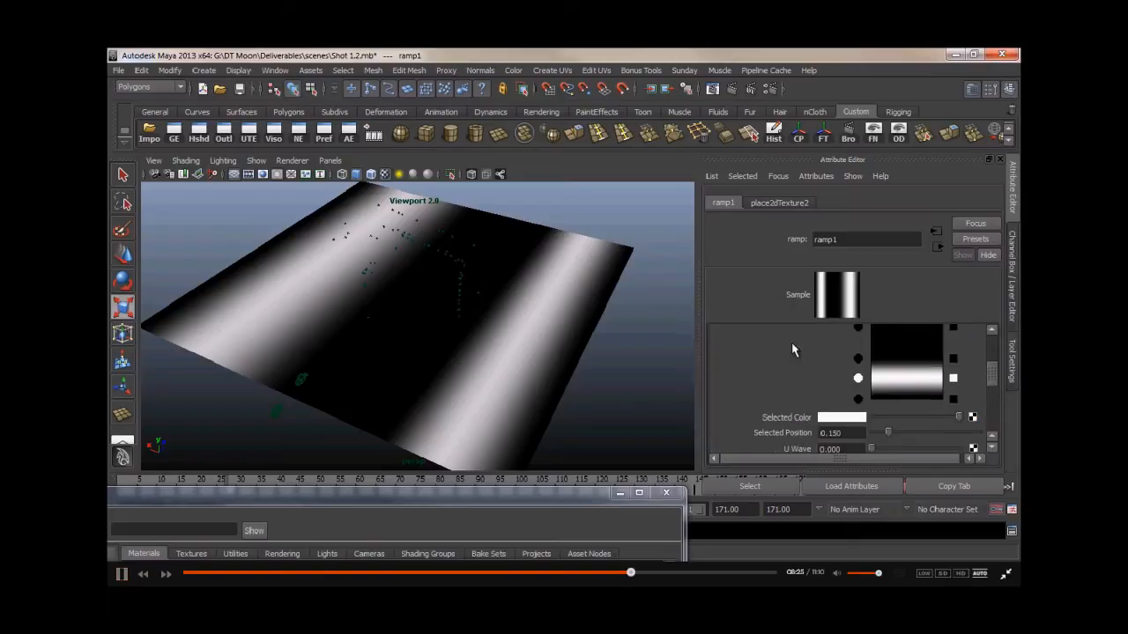
scroll(821, 373, "down", 1)
left_click_drag(858, 402, 858, 392)
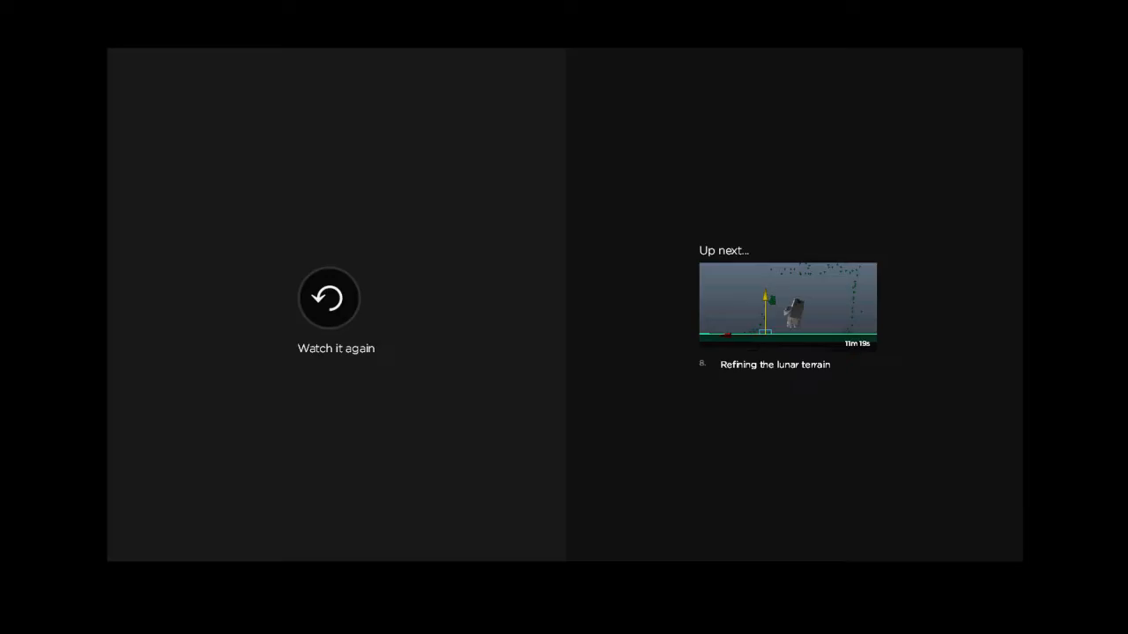
left_click(787, 310)
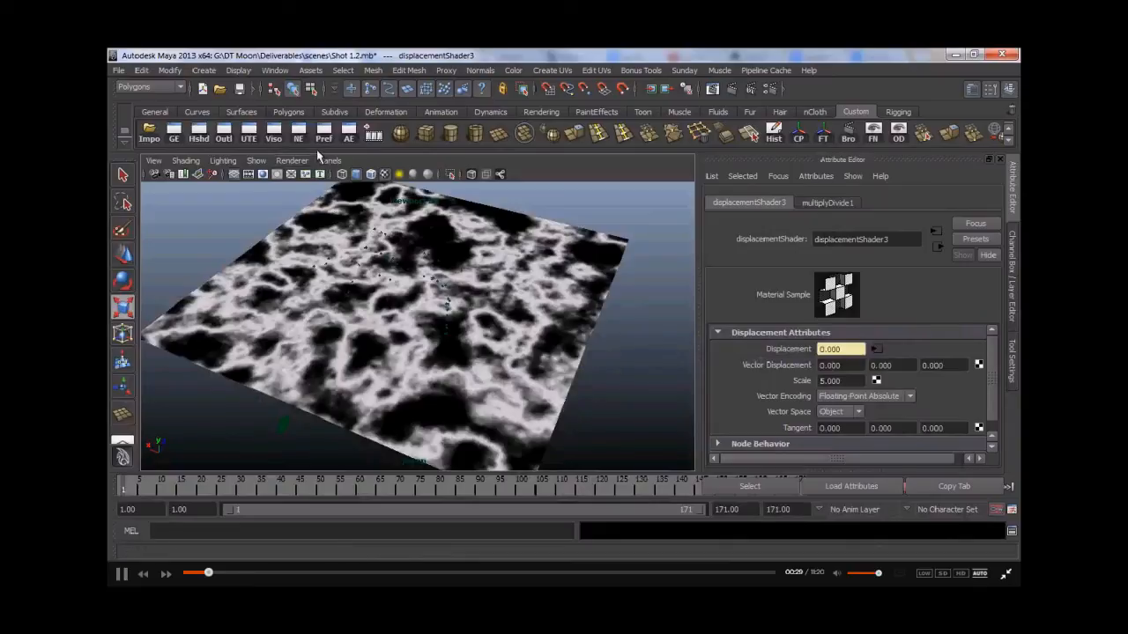
- View the scene through the render camera at frame 77
left_click(330, 161)
mouse_move(370, 173)
left_click(474, 185)
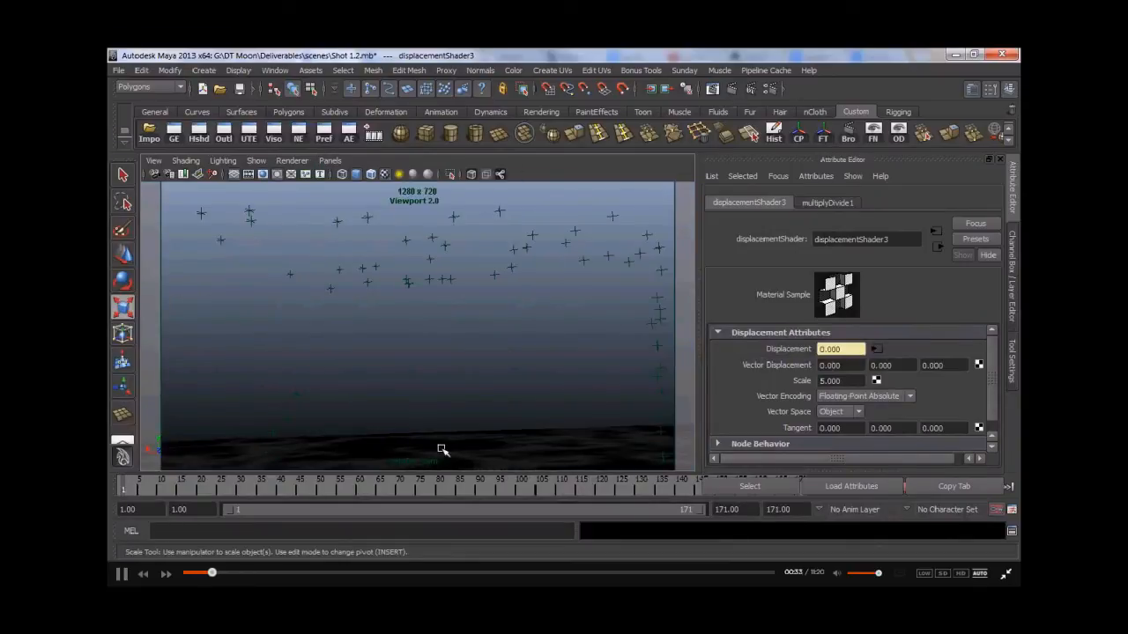
left_click(427, 492)
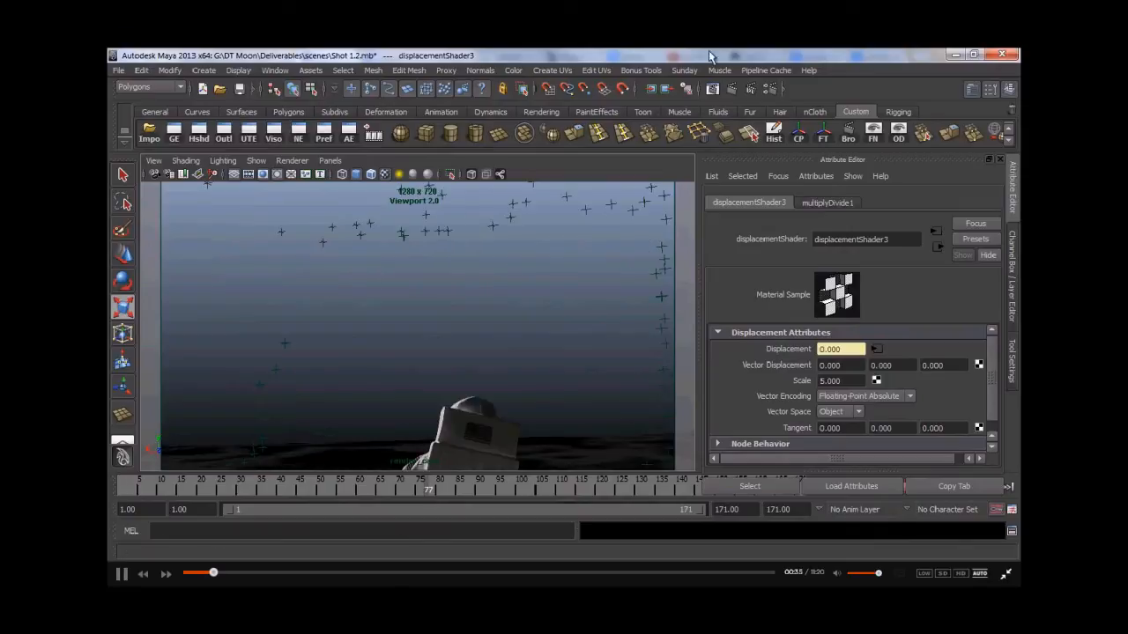
- Render the current frame with mental ray and close the Render View
left_click(736, 89)
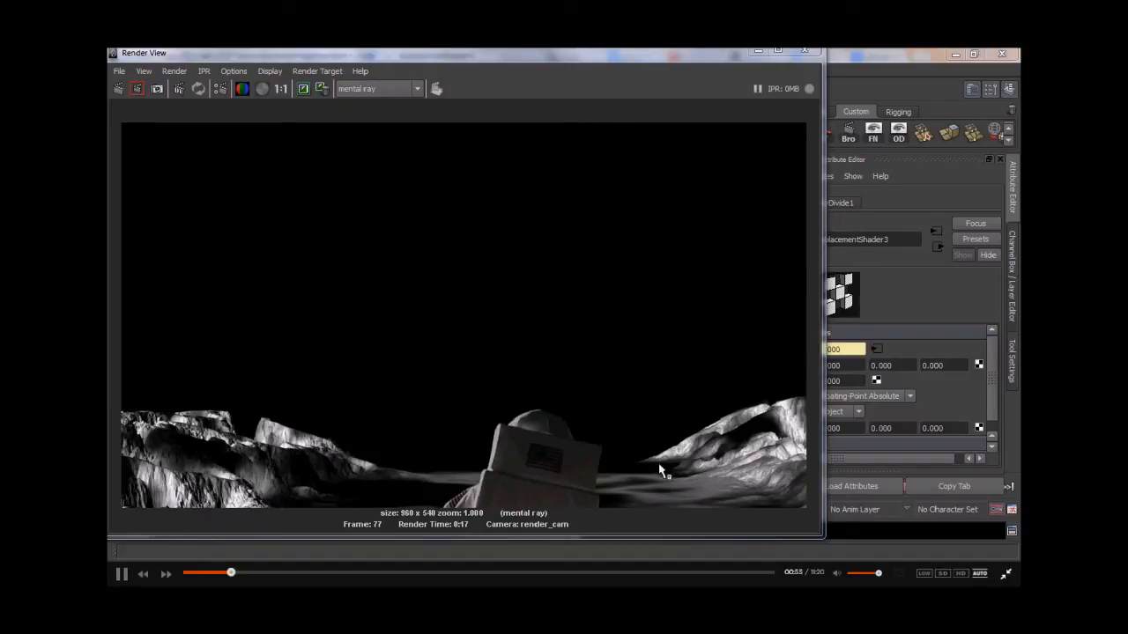
left_click(758, 50)
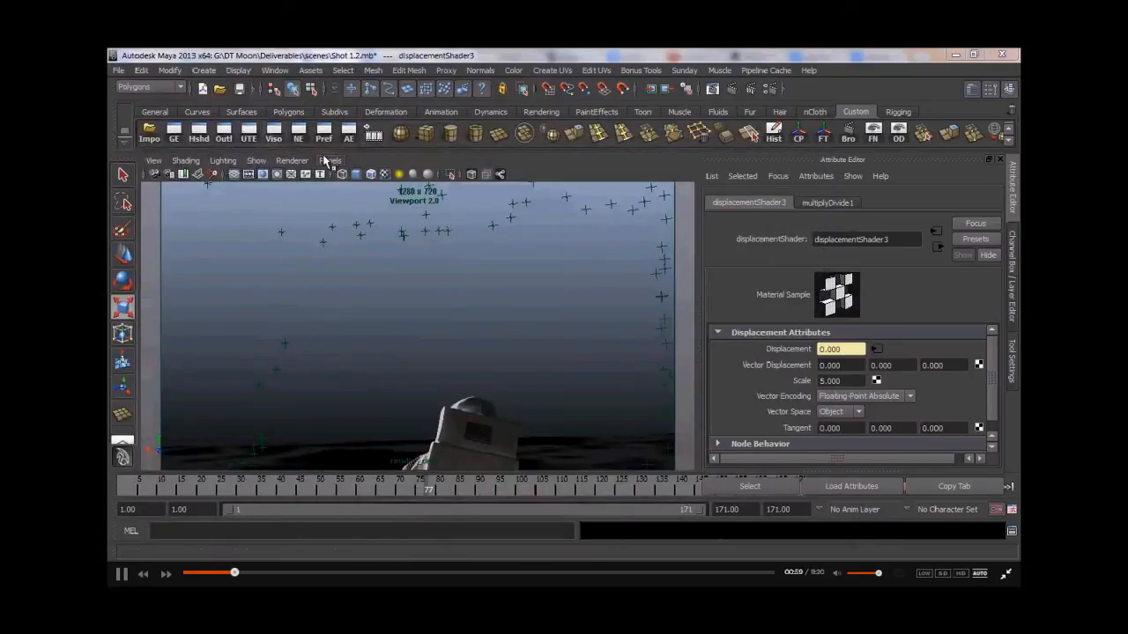
- Switch to a four-view layout with the lower-right pane showing the persp camera in Viewport 2.0
key("space")
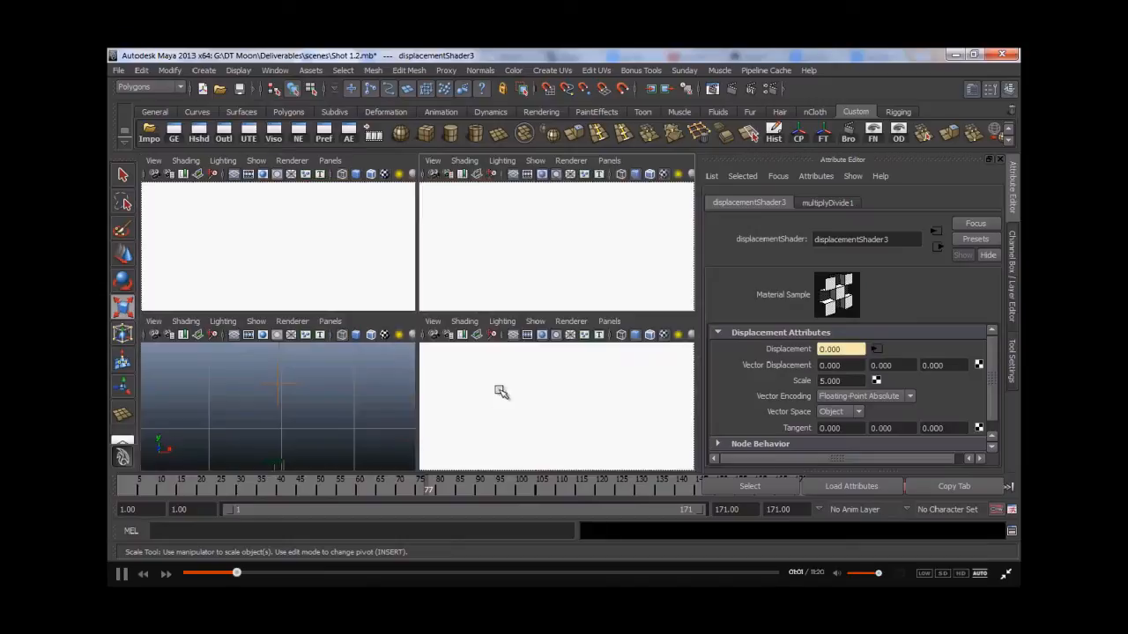
left_click(610, 321)
mouse_move(673, 339)
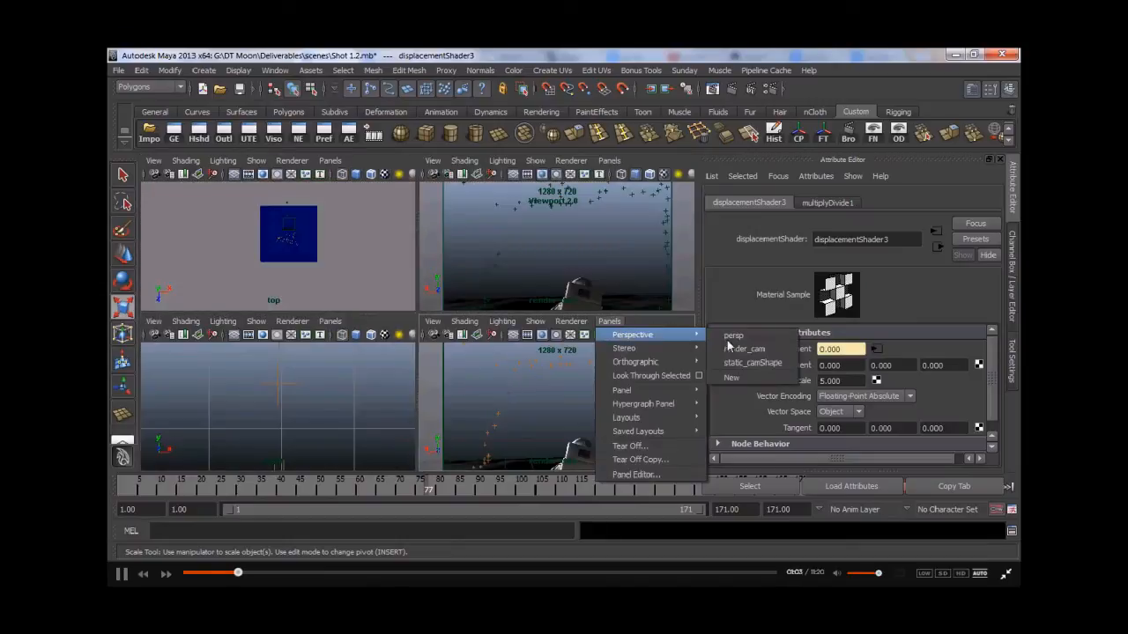
left_click(733, 334)
left_click(564, 323)
left_click(568, 368)
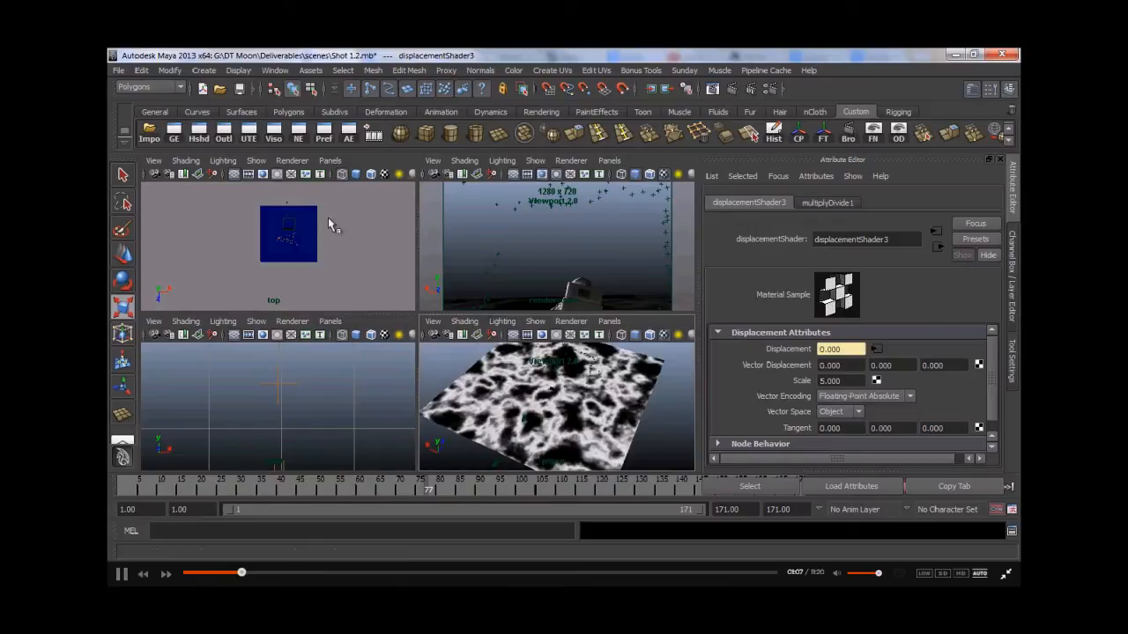
- In Hypershade, connect ramp1 to the mia_material_x_passes5 diffuse and select ramp1 for editing
left_click(200, 134)
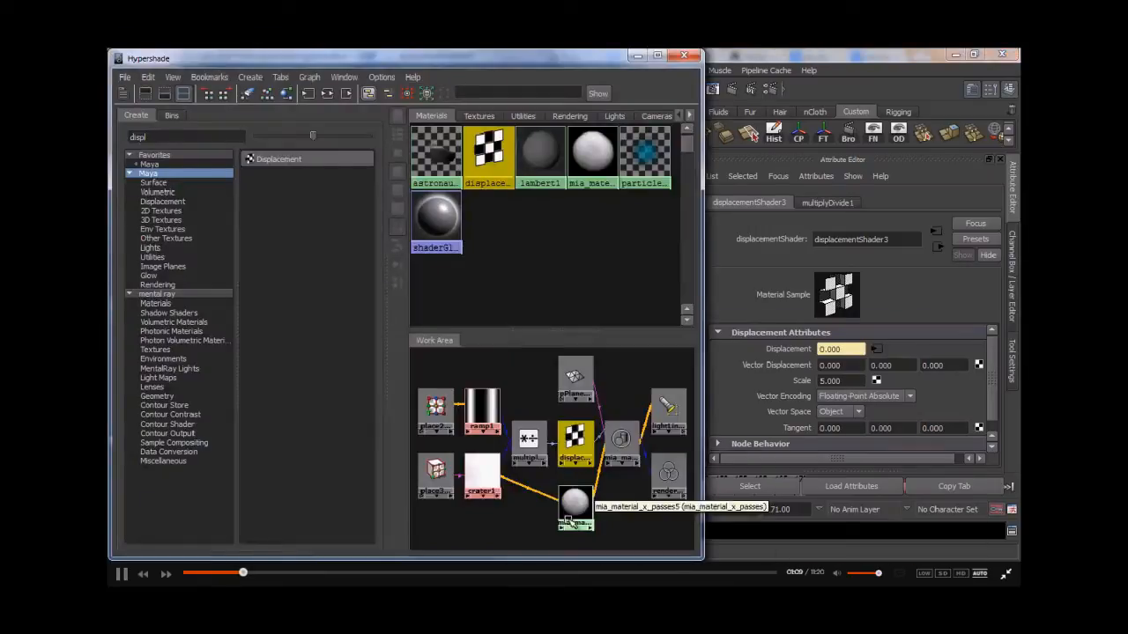
left_click(525, 392)
left_click(575, 500)
middle_click_drag(483, 406, 789, 363)
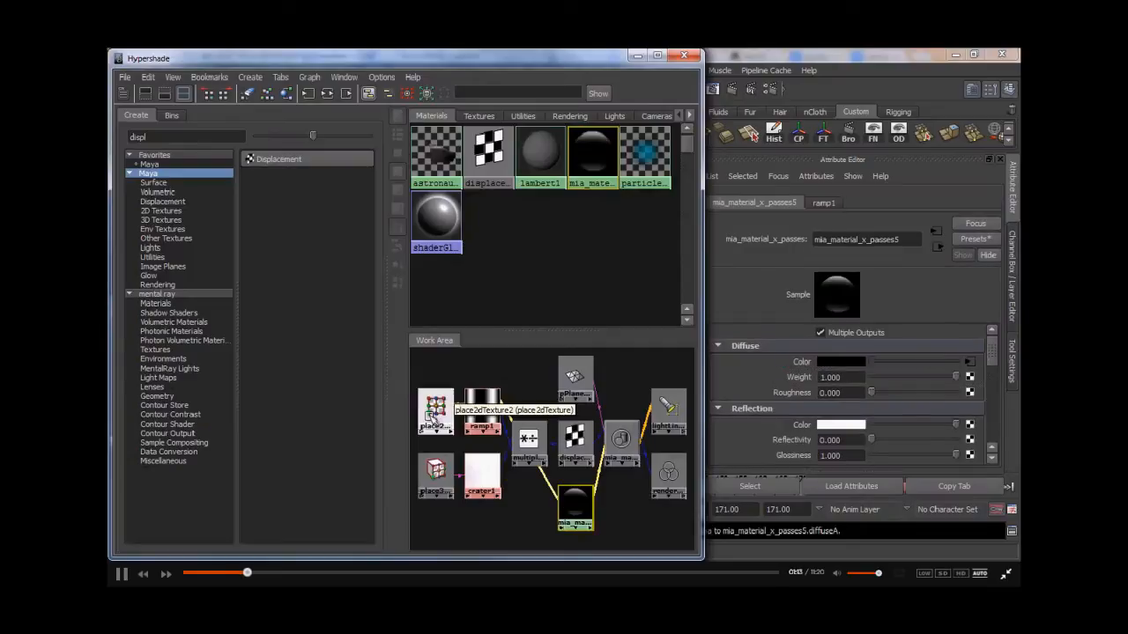
left_click(484, 409)
left_click(684, 55)
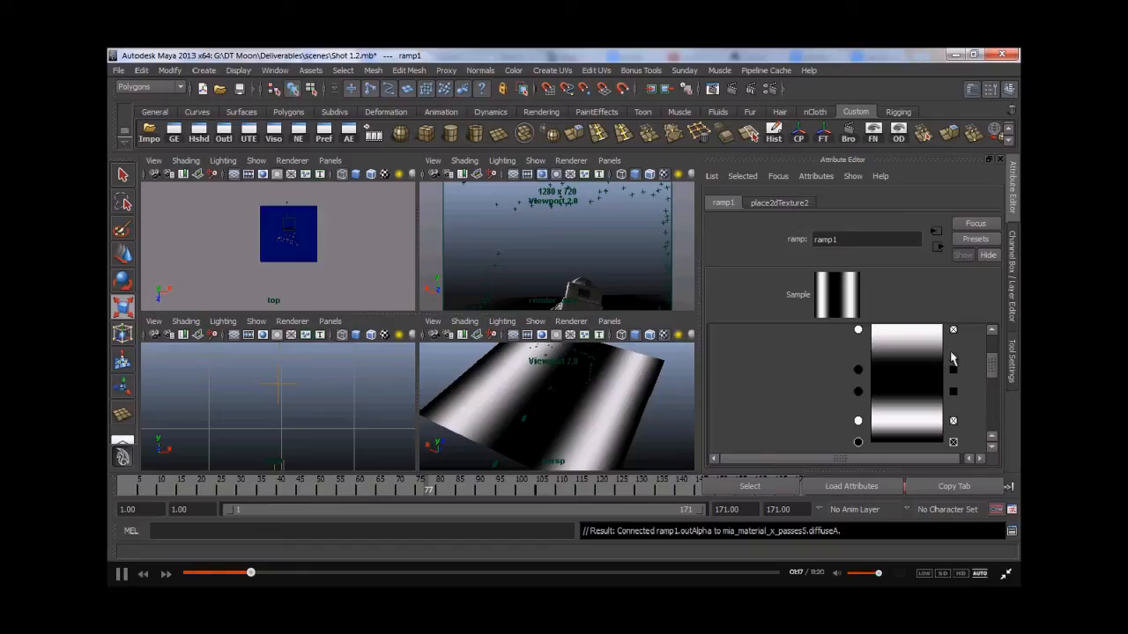
- Reposition two ramp colour entries to shift the bands
left_click_drag(860, 372, 859, 412)
left_click_drag(858, 330, 859, 337)
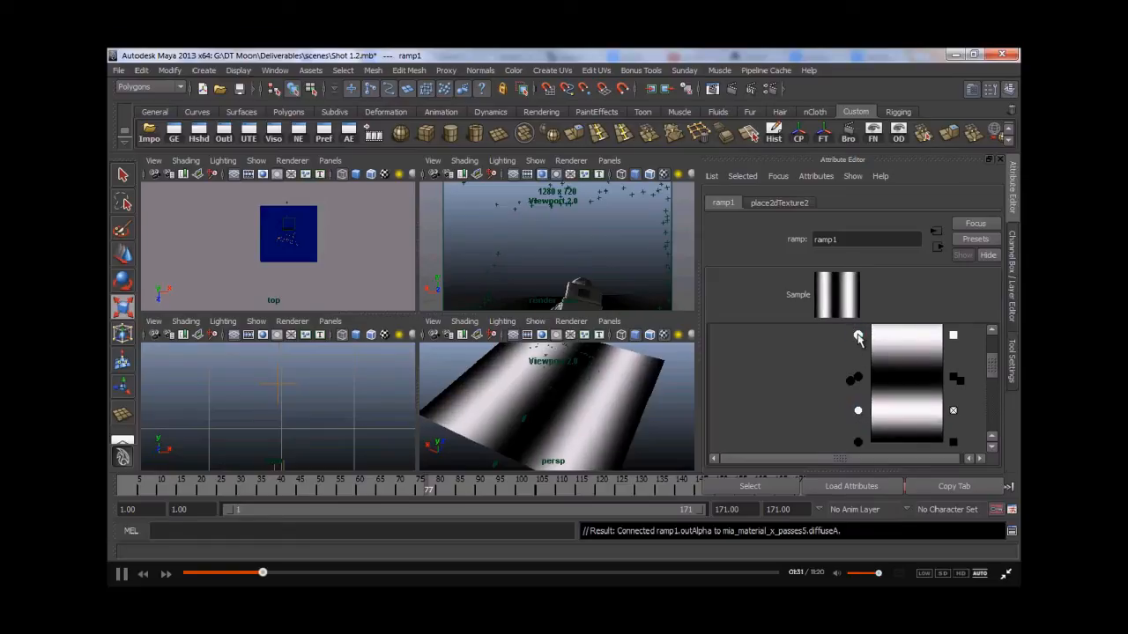
- Frame the plane in the top view and display it smooth shaded with textures
middle_click_drag(269, 255, 270, 261, "alt")
right_click_drag(271, 260, 434, 262, "alt")
middle_click_drag(286, 236, 251, 288, "alt")
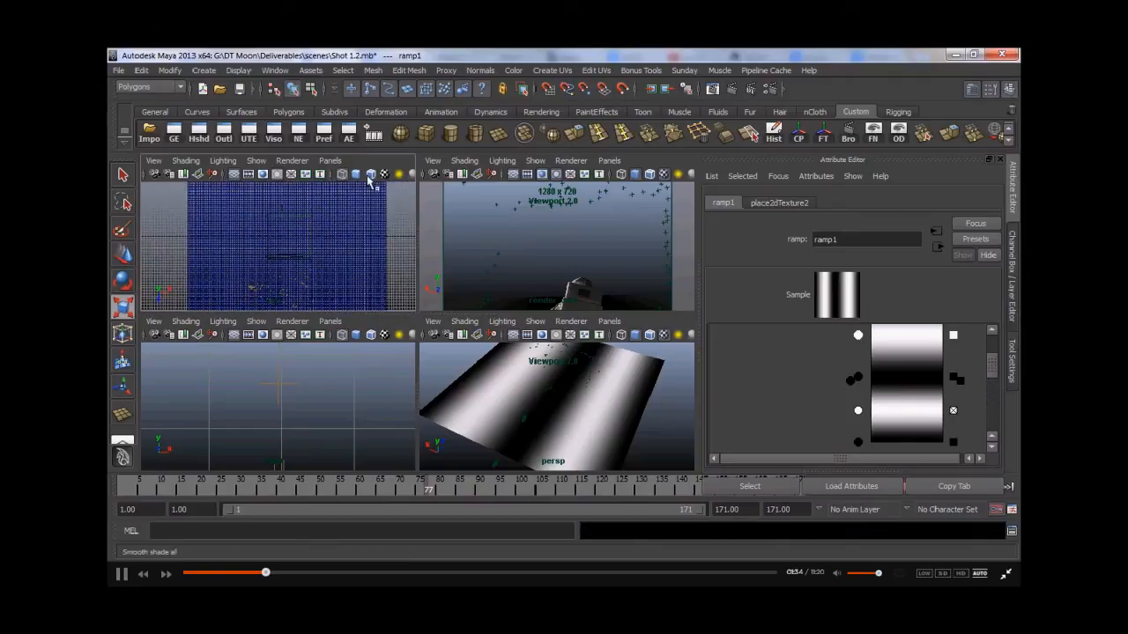
left_click(291, 161)
left_click(302, 210)
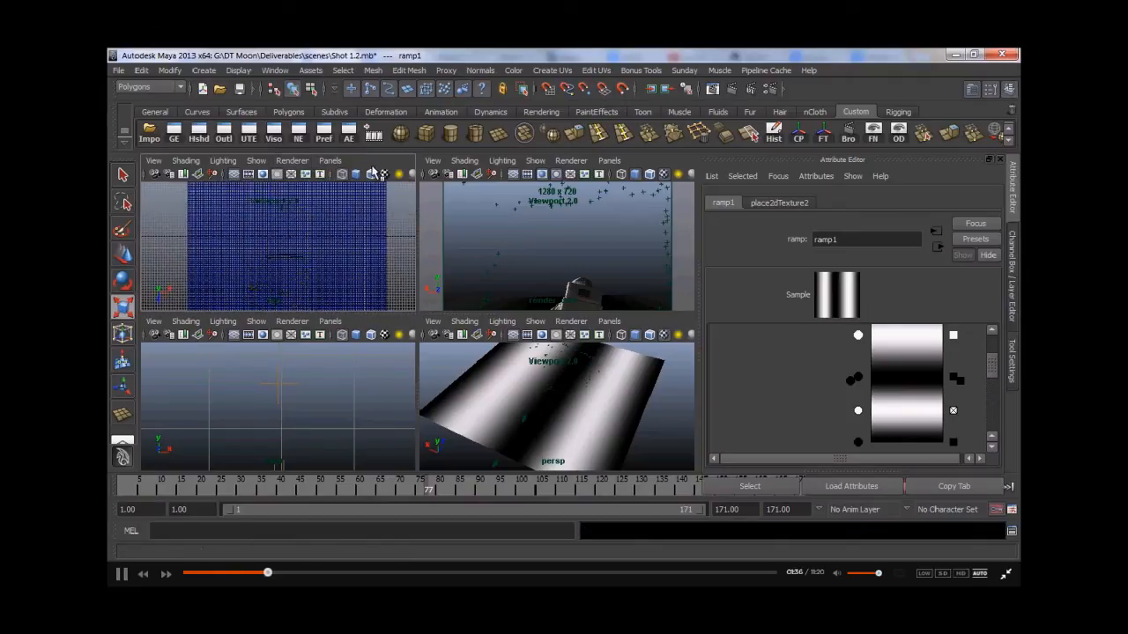
middle_click_drag(273, 260, 300, 264, "alt")
- Nudge a ramp colour entry and render a mental ray preview of the frame
left_click_drag(852, 383, 857, 379)
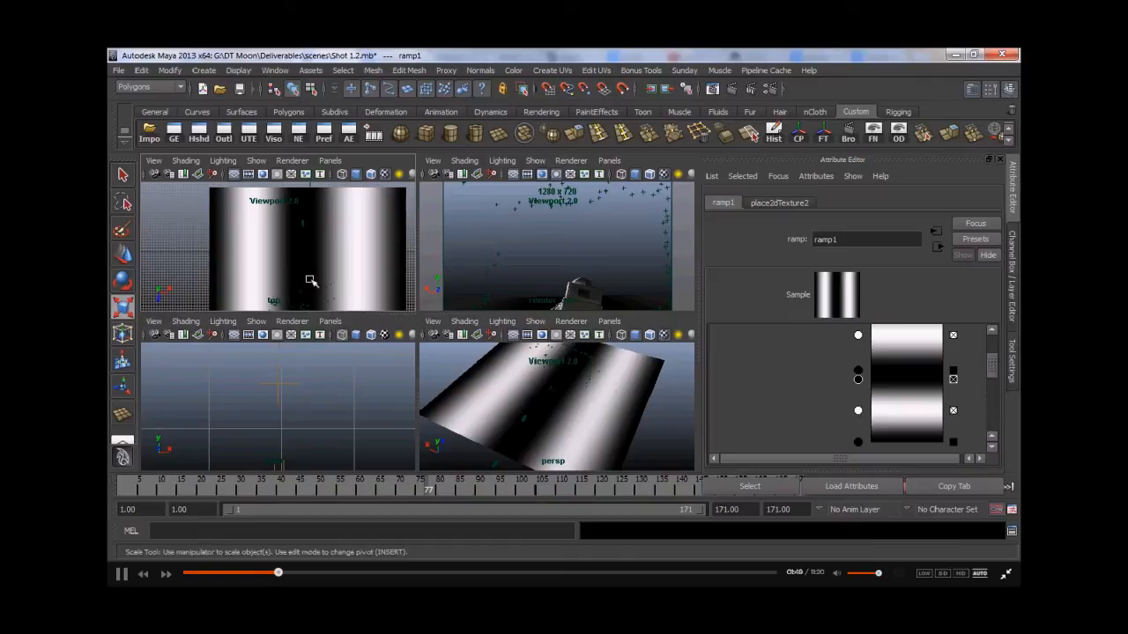
key("space")
left_click(710, 88)
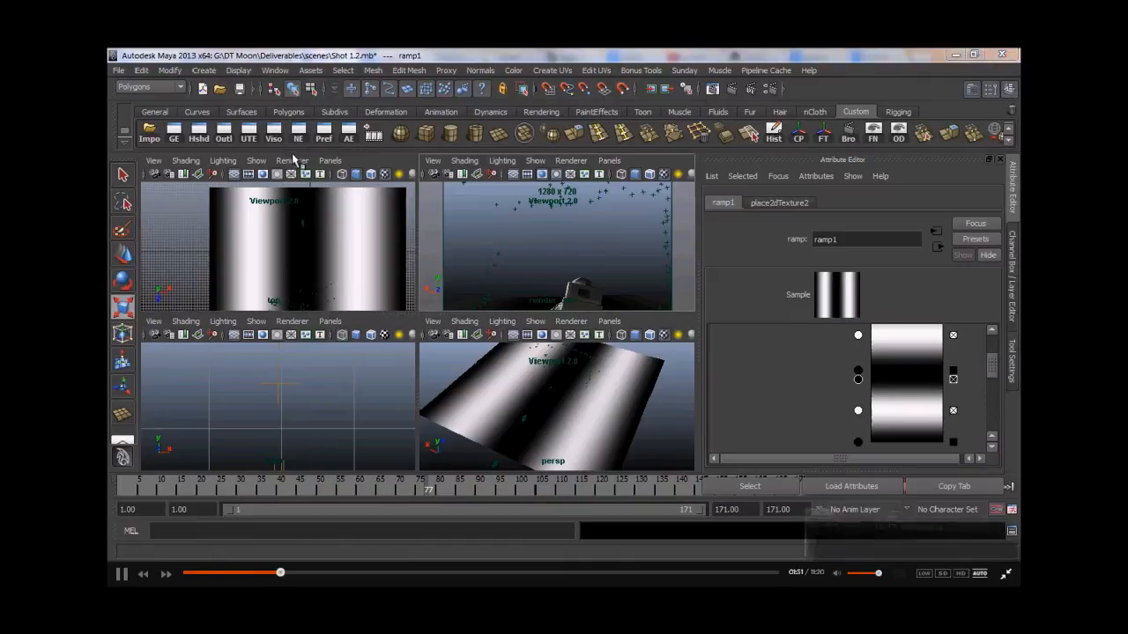
left_click(186, 91)
left_click(118, 88)
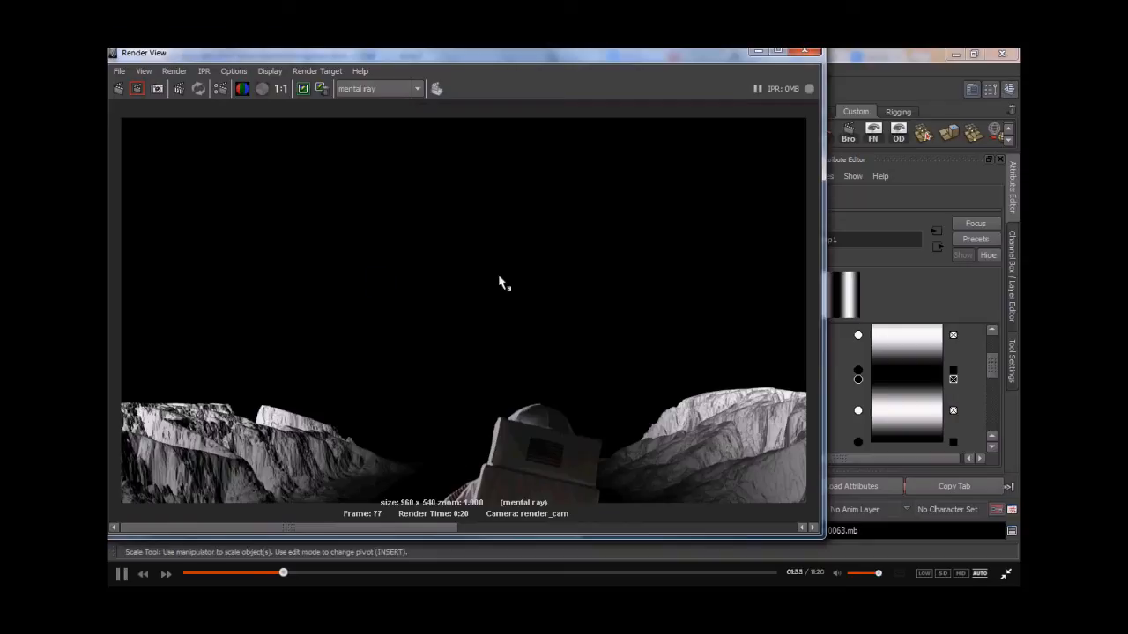
left_click(756, 52)
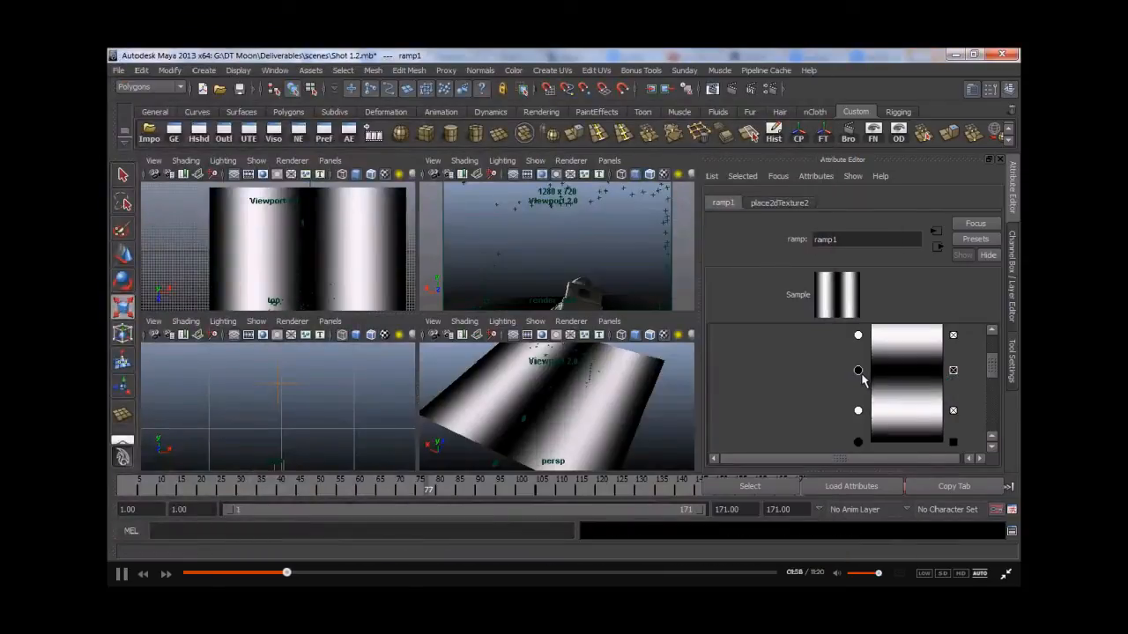
- Move ramp colour entries further apart and re-render the previous mental ray frame
left_click_drag(861, 374, 859, 424)
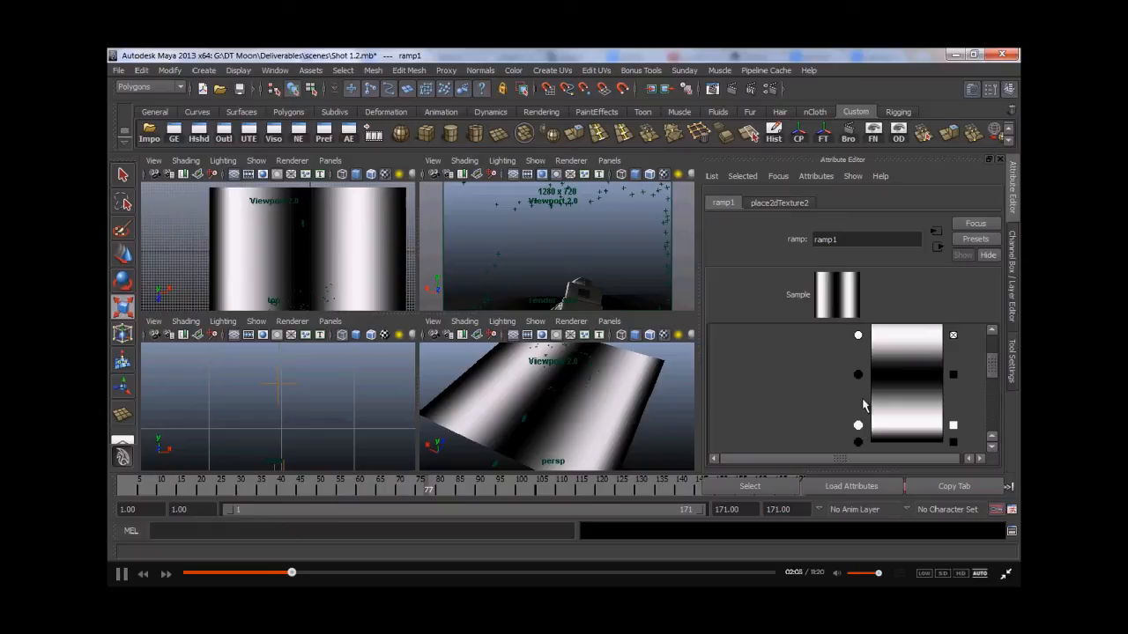
scroll(863, 402, "up", 1)
left_click_drag(860, 378, 858, 367)
left_click(712, 88)
left_click(304, 90)
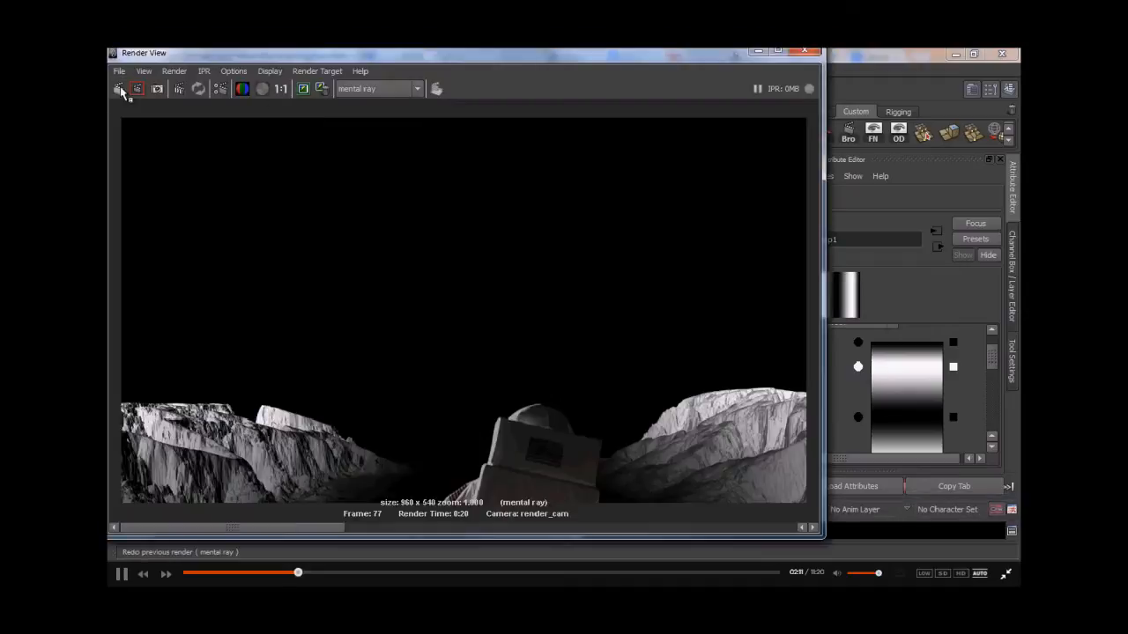
- Connect the crater1 texture to the mia material's diffuse in the Hypershade
left_click(137, 89)
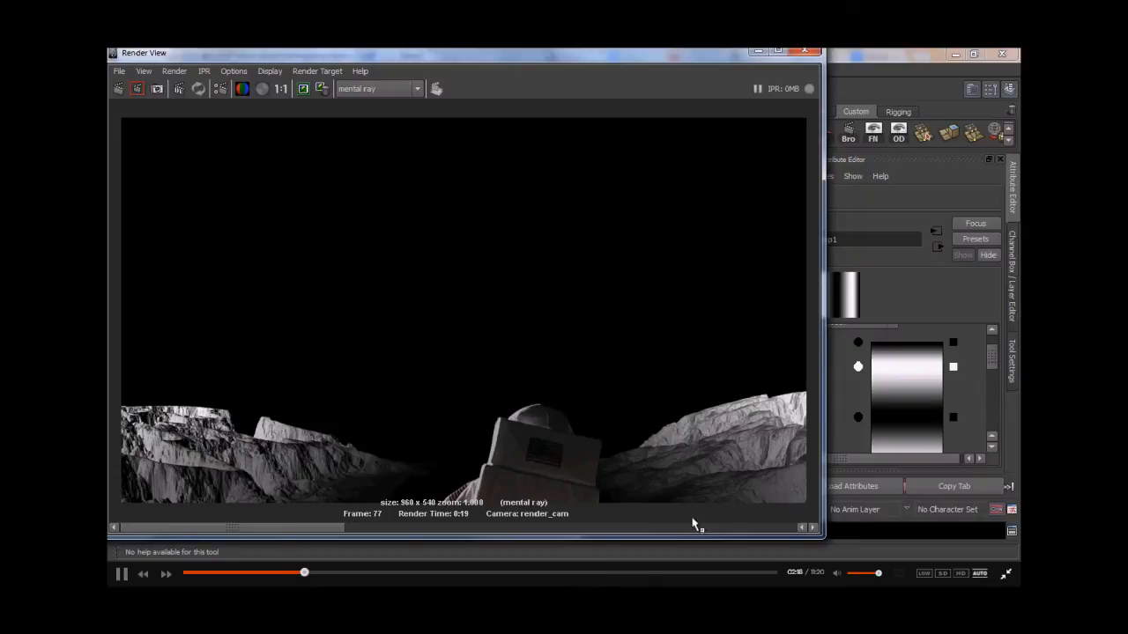
left_click(759, 52)
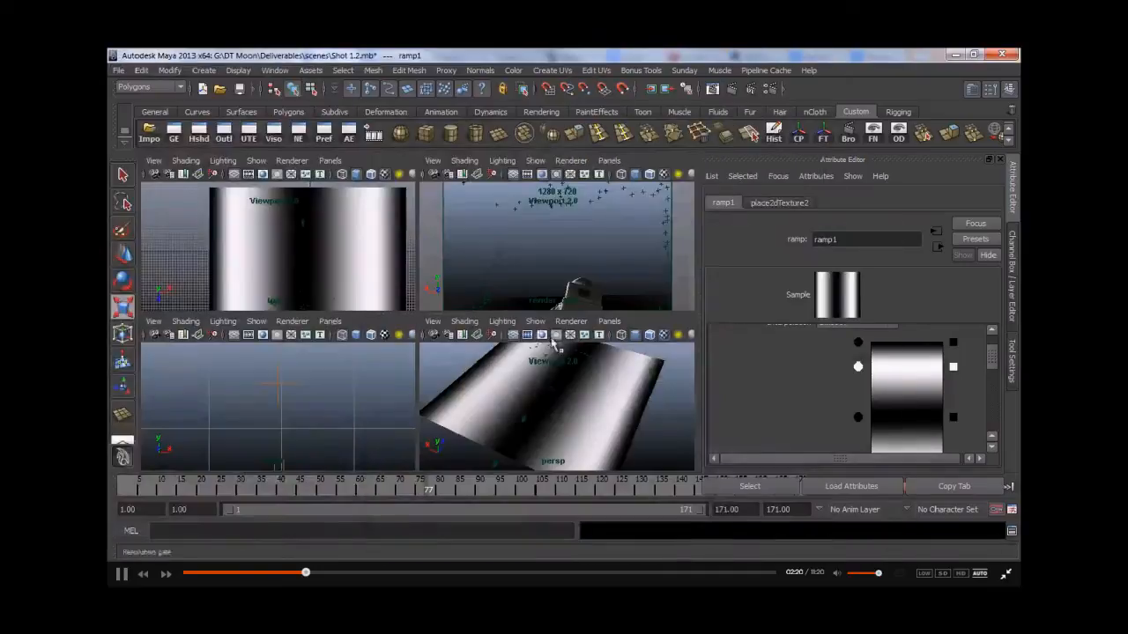
left_click(199, 132)
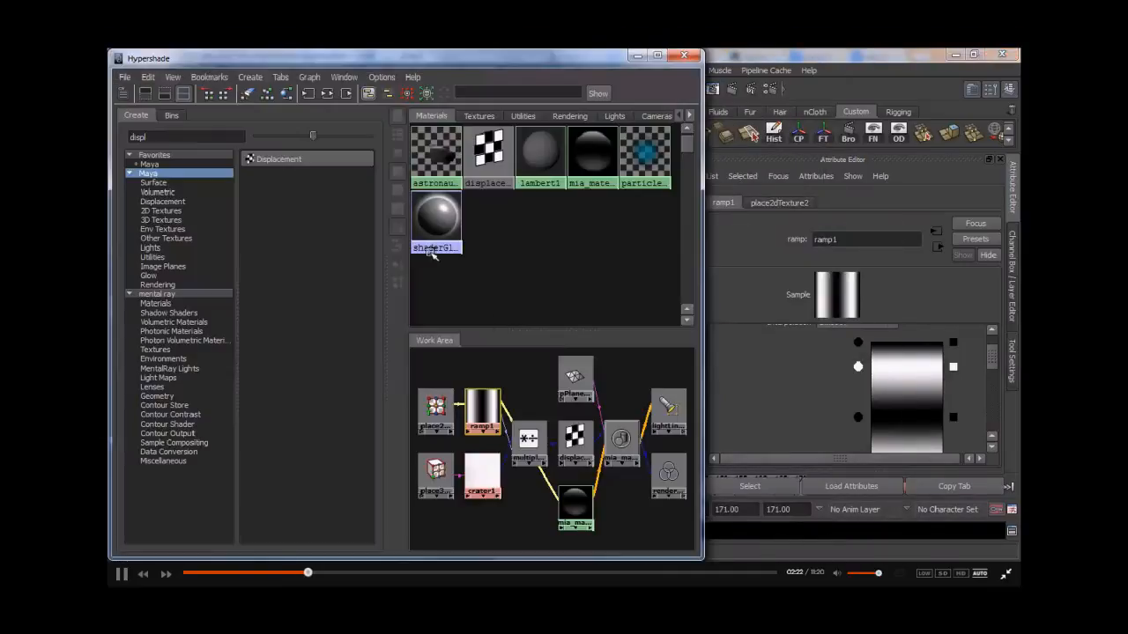
middle_click_drag(481, 472, 779, 363)
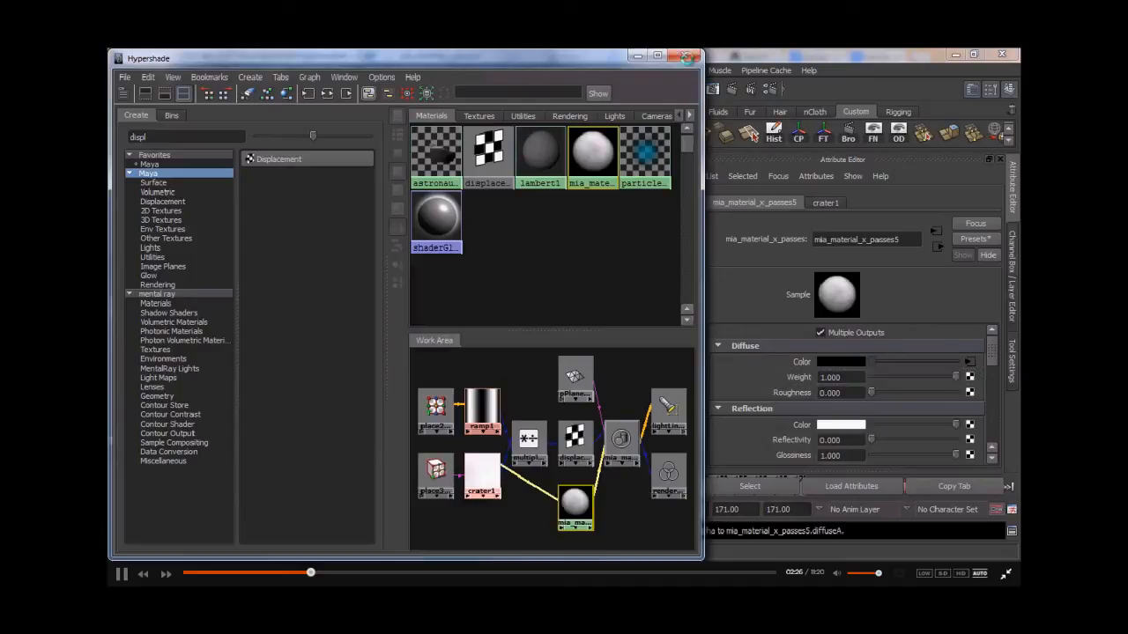
left_click(639, 56)
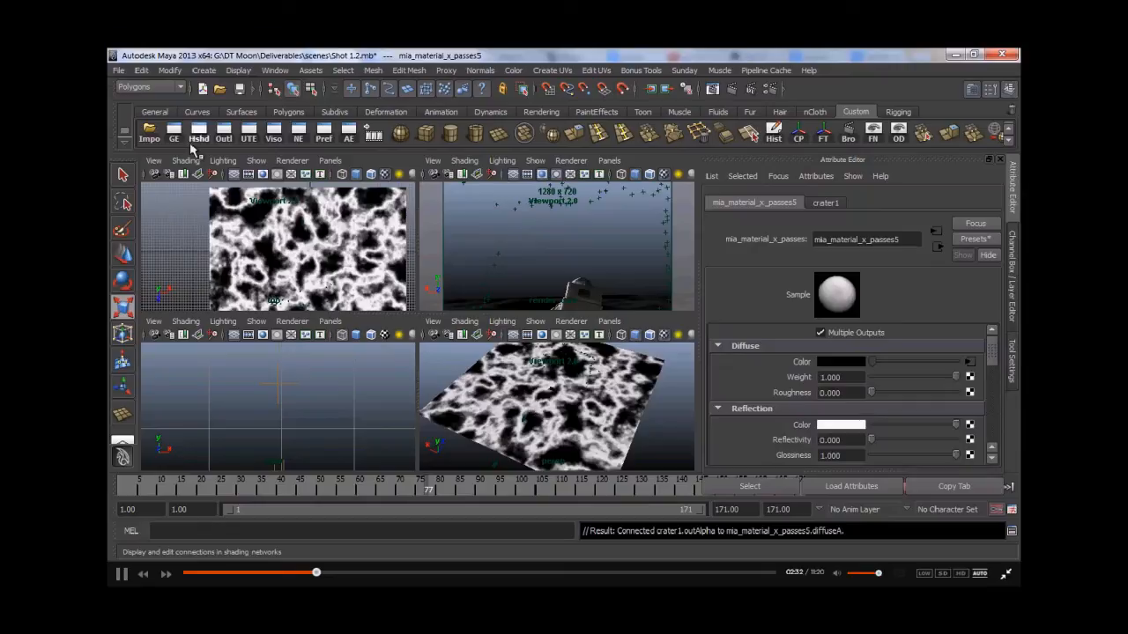
- Select the crater's 3D placement node and scale it up to about 12.75
left_click(195, 141)
left_click(436, 471)
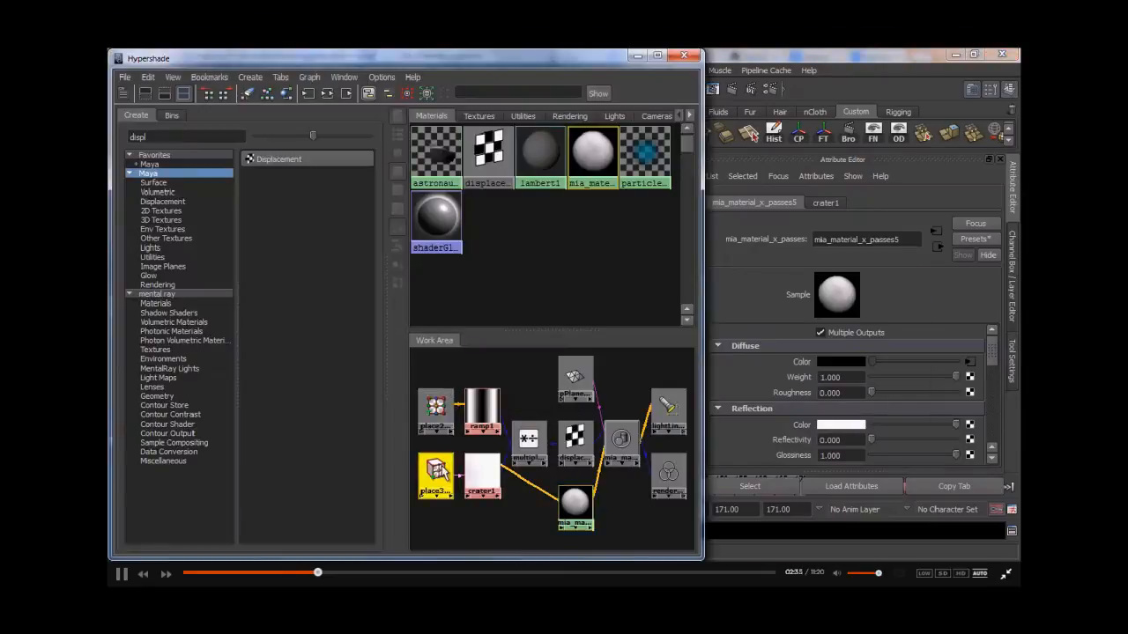
left_click(635, 56)
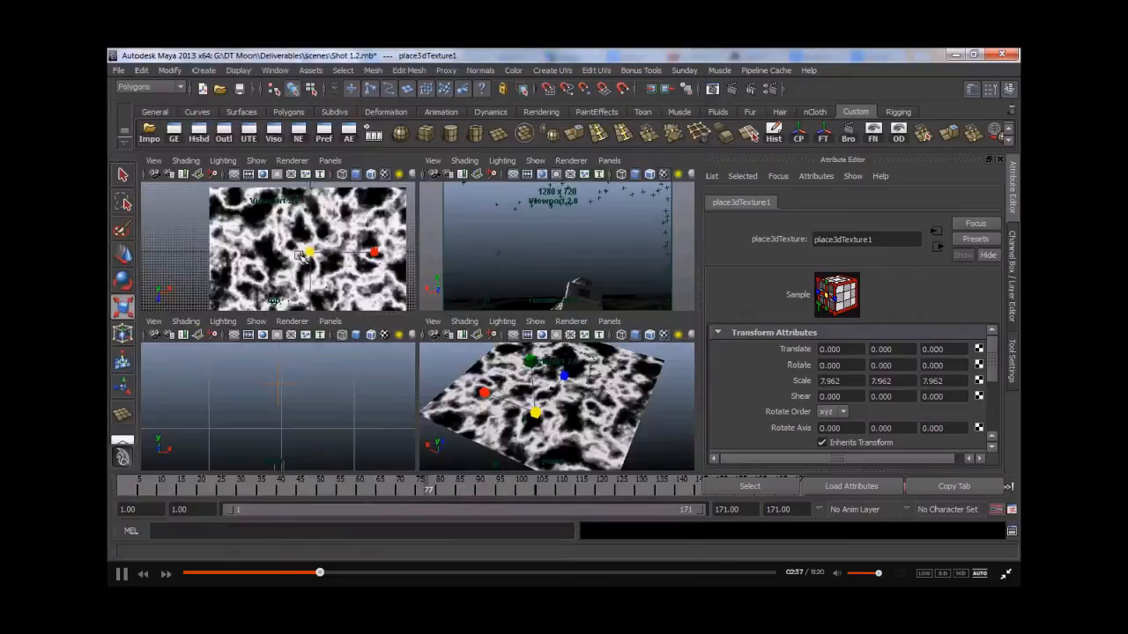
mouse_move(304, 254)
left_mouse_down()
mouse_move(331, 254)
mouse_move(313, 256)
left_mouse_up()
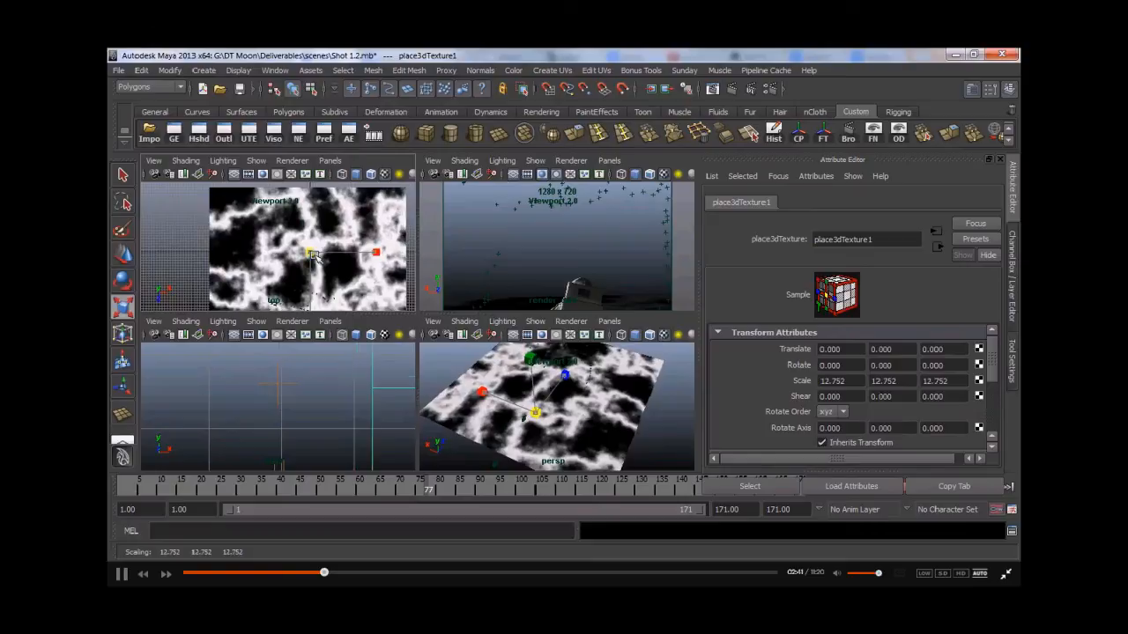
- Render a mental ray preview of the frame with the larger crater texture
left_click(712, 89)
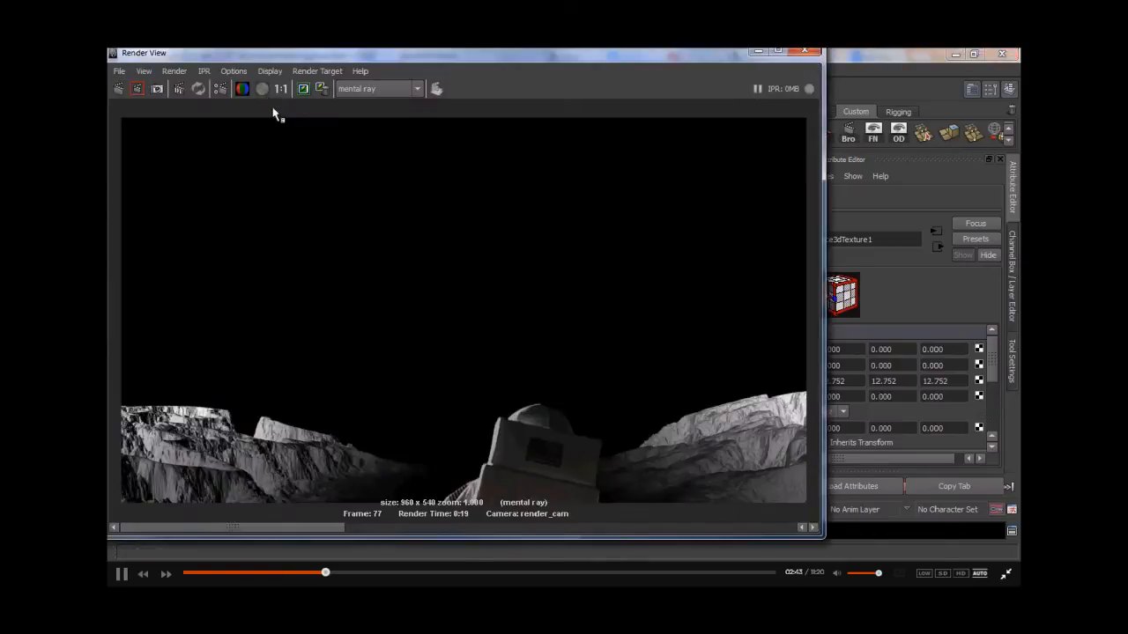
left_click(119, 88)
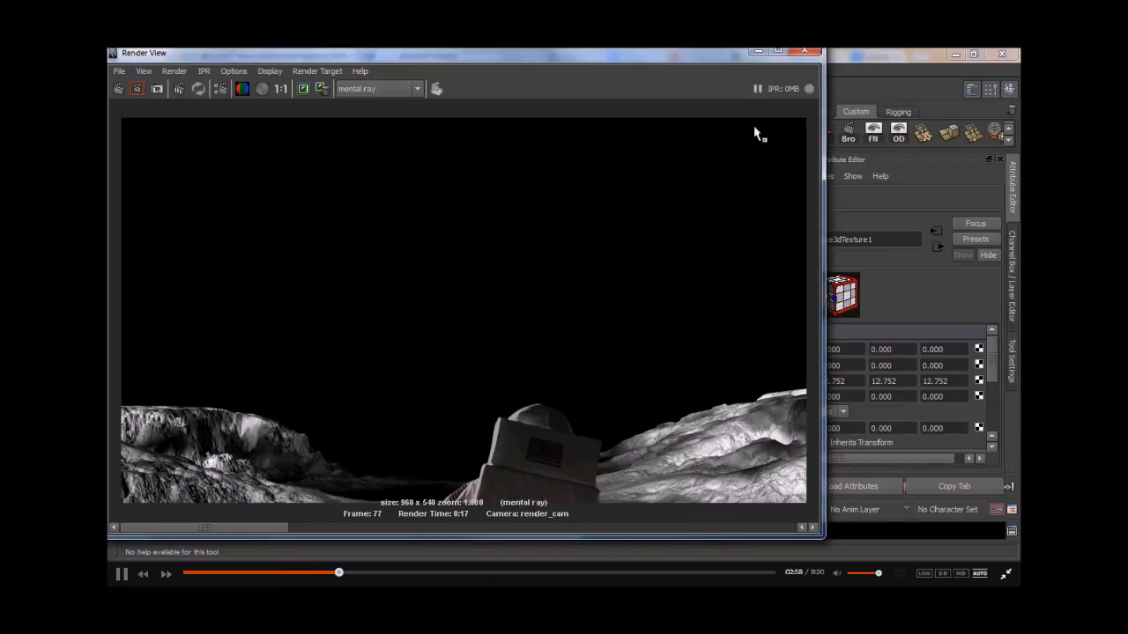
left_click(758, 51)
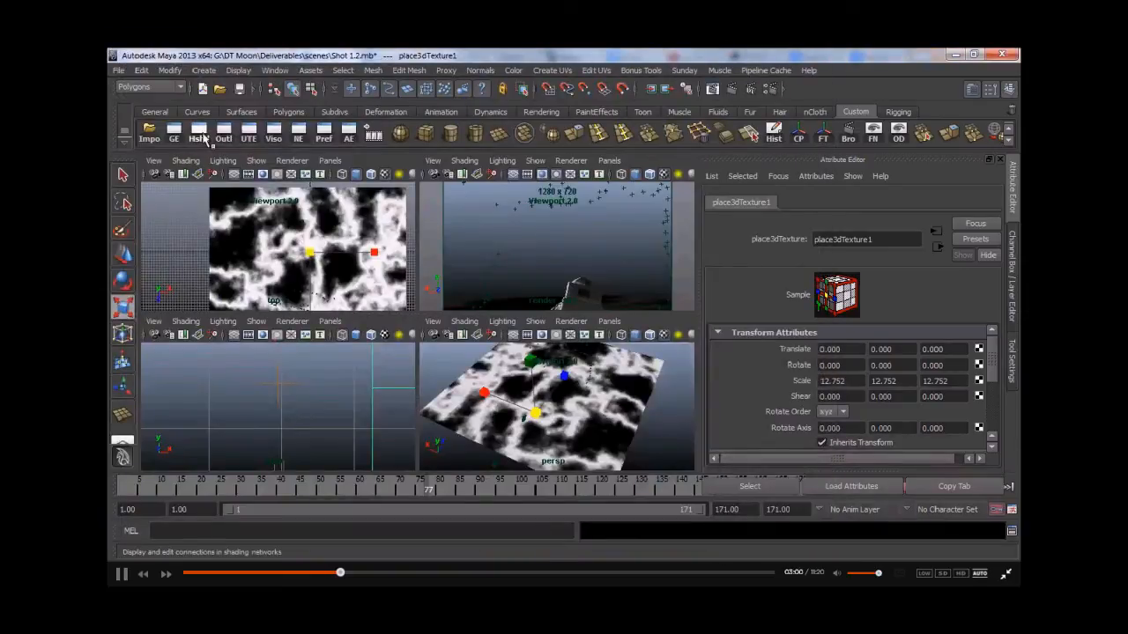
- Connect ramp1 to the mia material's diffuse to preview it, and open the ramp's attributes
left_click(199, 133)
left_click(572, 501)
middle_click_drag(482, 407, 770, 366)
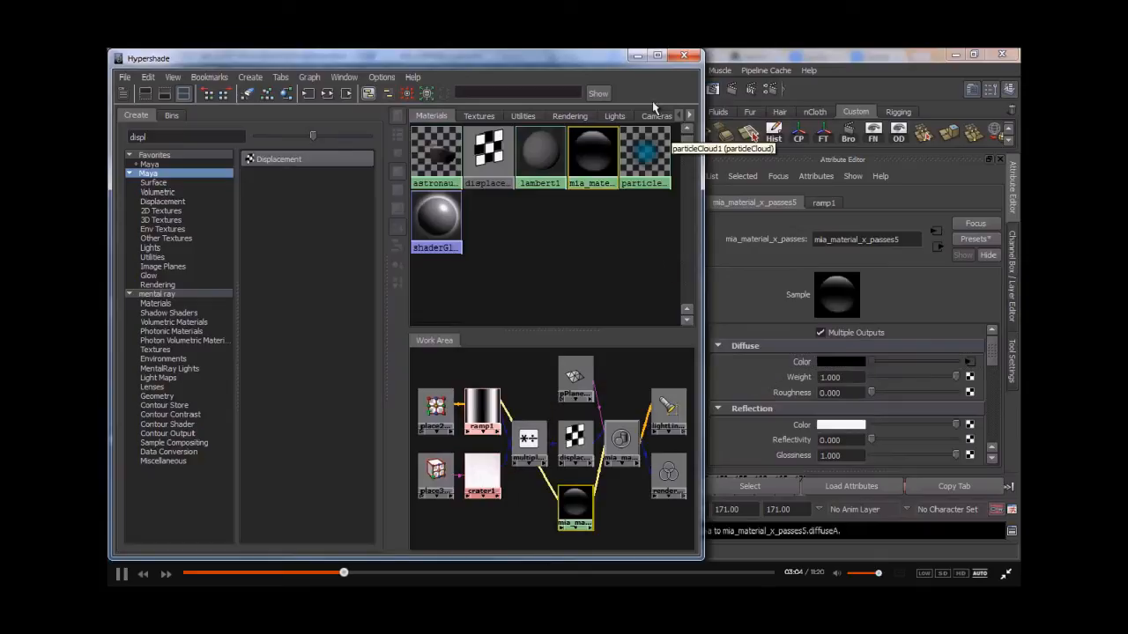
left_click(482, 407)
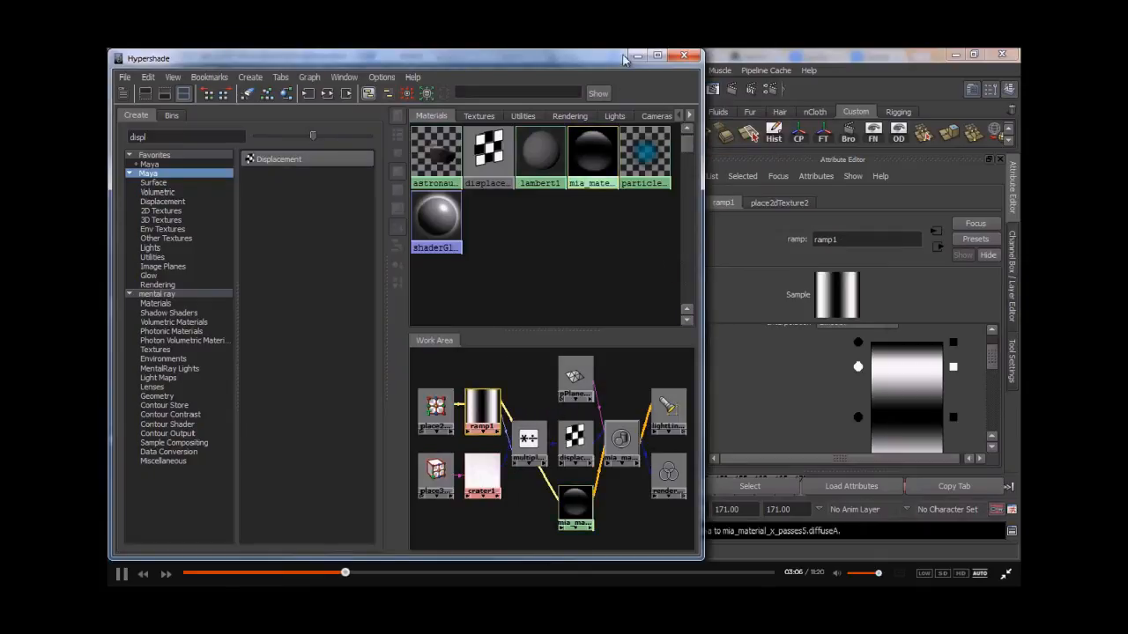
left_click_drag(603, 59, 627, 482)
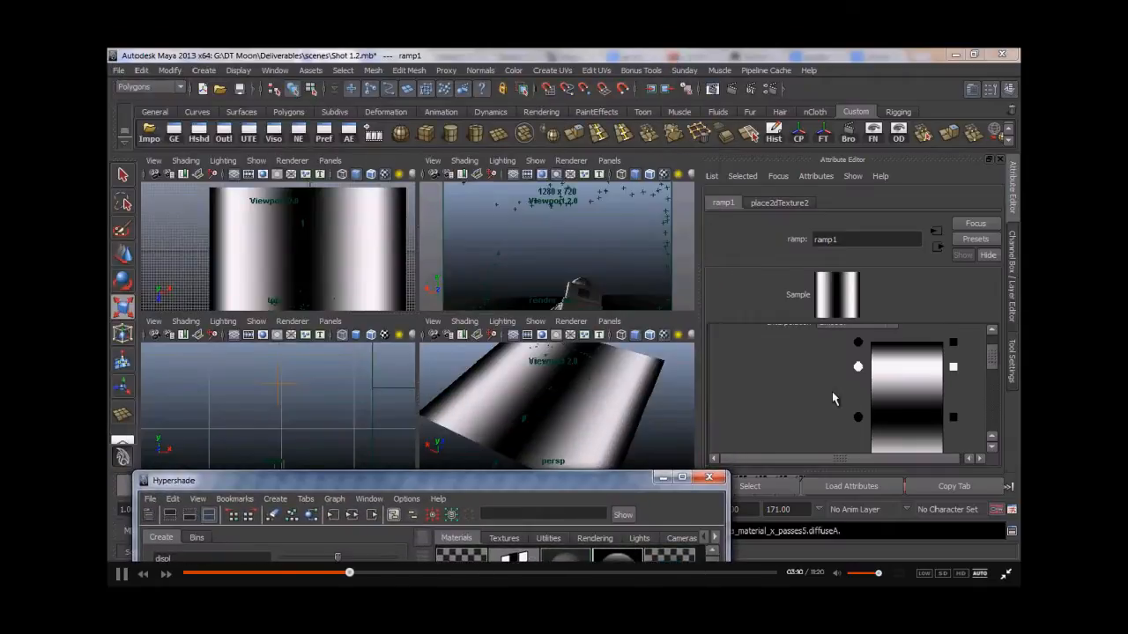
- Add a new colour entry to the ramp and position it between the existing entries
scroll(831, 393, "down", 2)
left_click(858, 377)
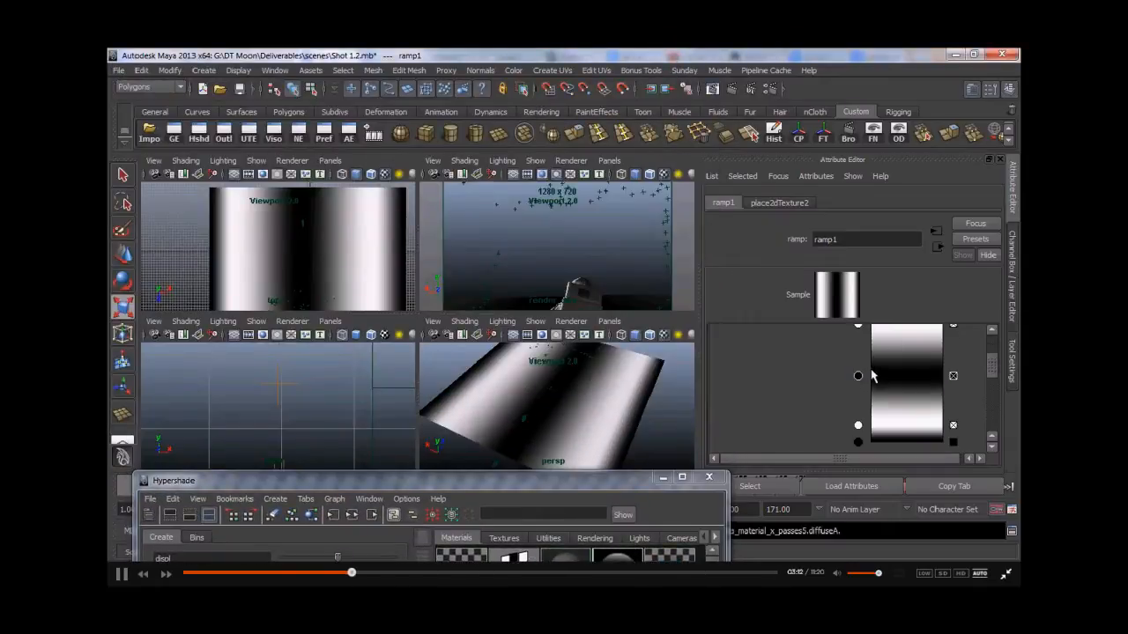
left_click(871, 372)
mouse_move(854, 370)
left_mouse_down()
mouse_move(857, 360)
mouse_move(857, 387)
left_mouse_up()
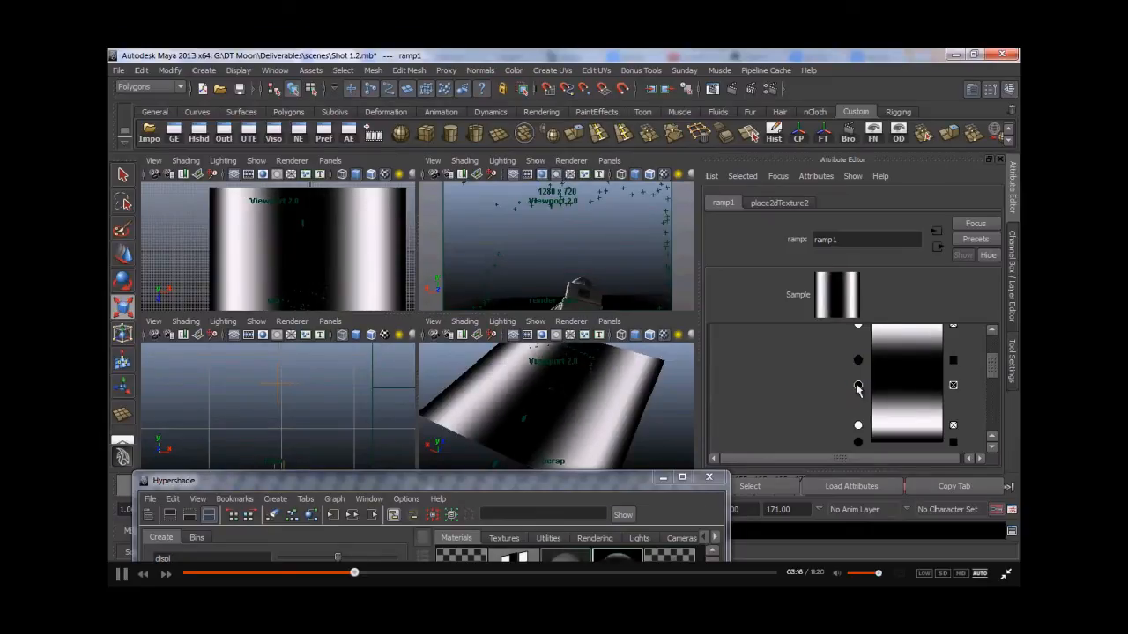
- Set the ramp's Noise to 0.049 and Noise Freq to 0.415
scroll(817, 392, "down", 5)
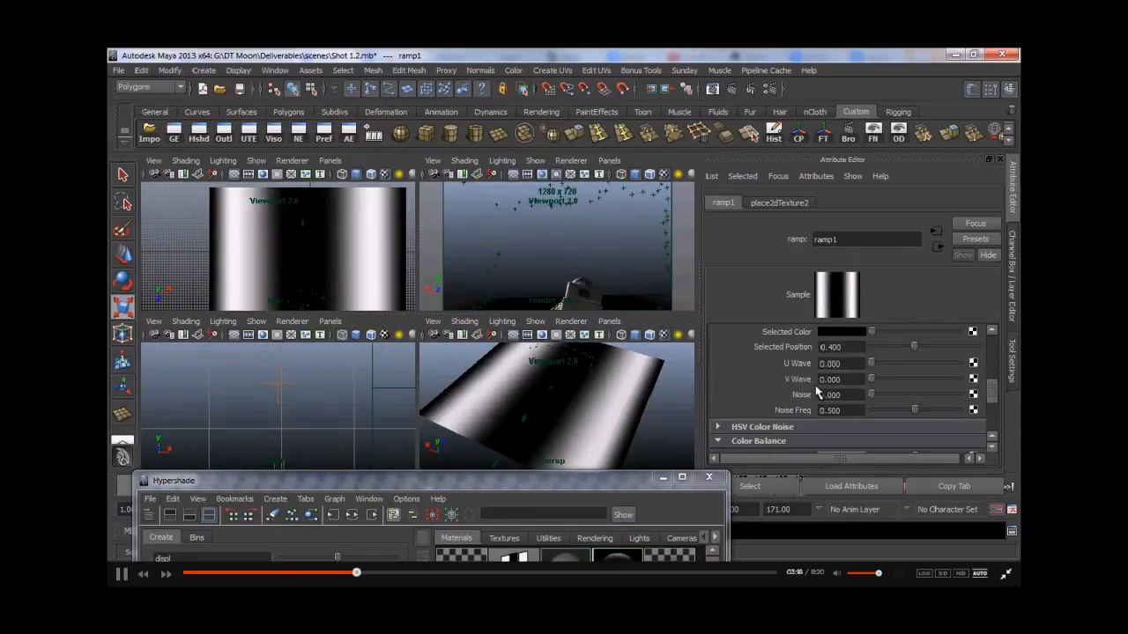
left_click_drag(870, 401, 908, 411)
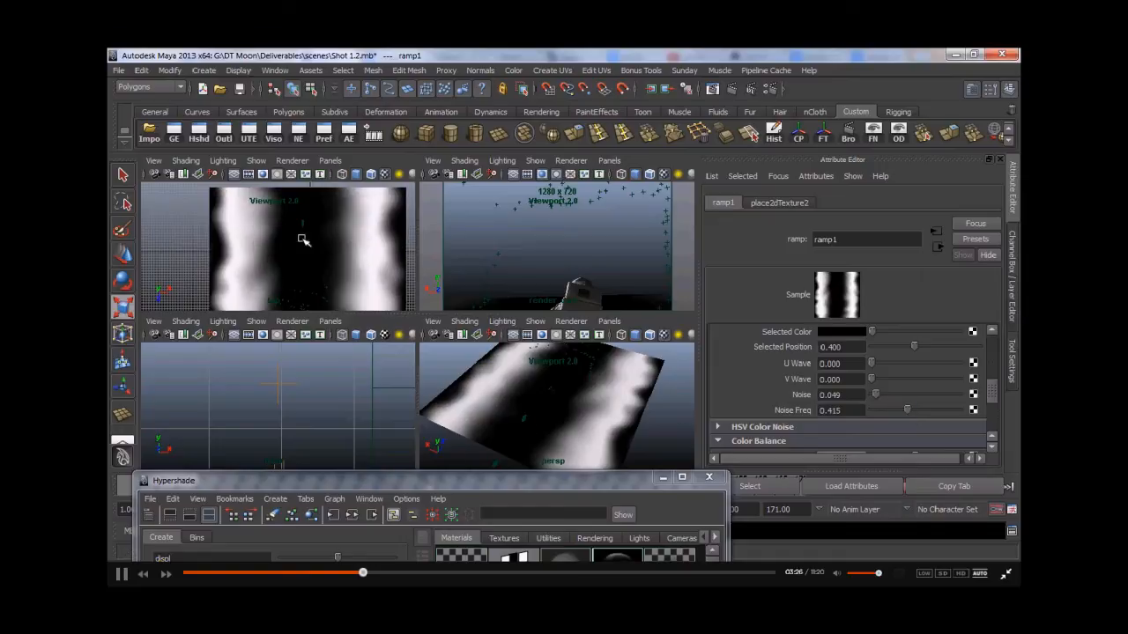
- Render a mental ray preview of the frame with the noisy ramp
scroll(747, 382, "down", 2)
scroll(747, 386, "up", 5)
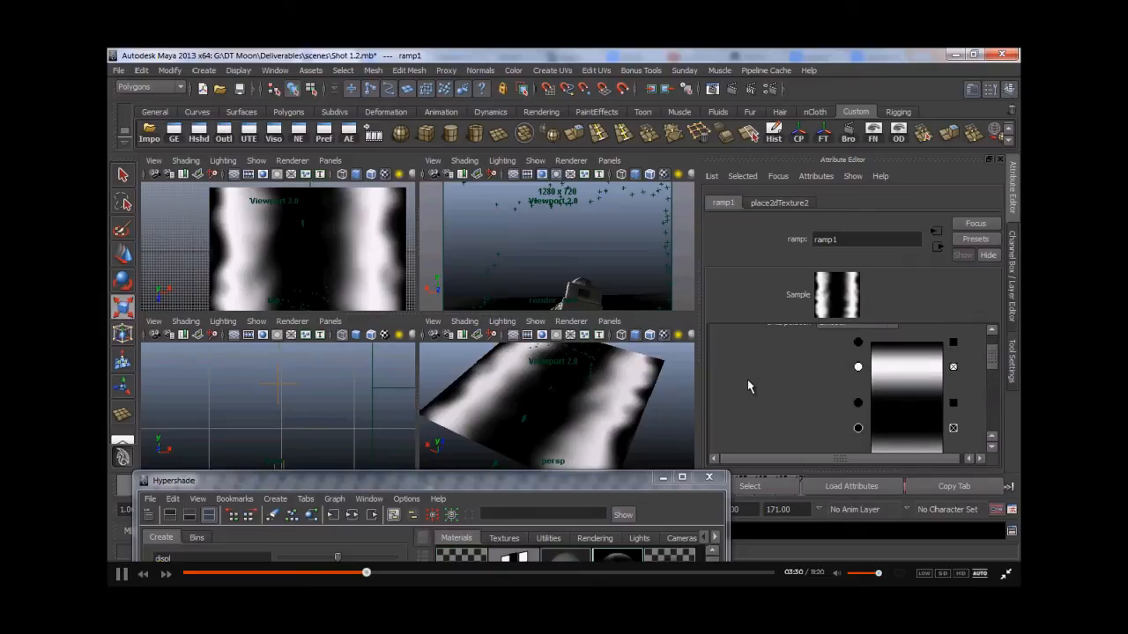
left_click(714, 91)
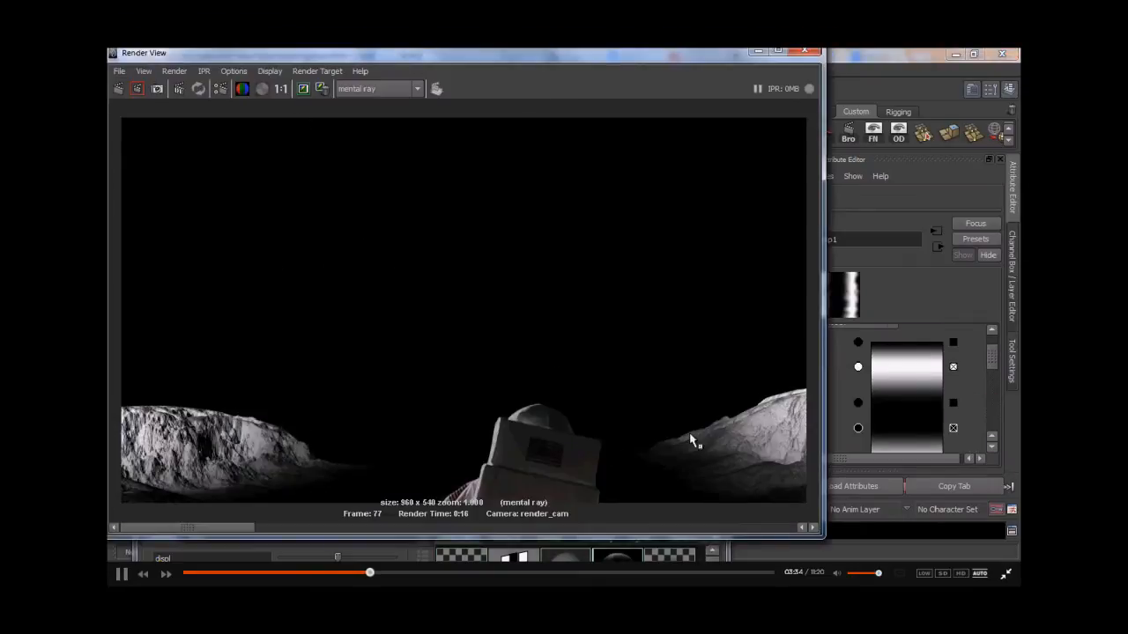
left_click(757, 53)
- Reposition several ramp colour entries to reshape the light and dark bands
scroll(846, 411, "down", 1)
scroll(851, 387, "up", 1)
left_click_drag(858, 368, 858, 381)
scroll(841, 401, "down", 1)
left_click_drag(854, 423, 858, 365)
left_click_drag(858, 410, 859, 405)
left_click_drag(861, 381, 859, 403)
left_click_drag(859, 341, 859, 345)
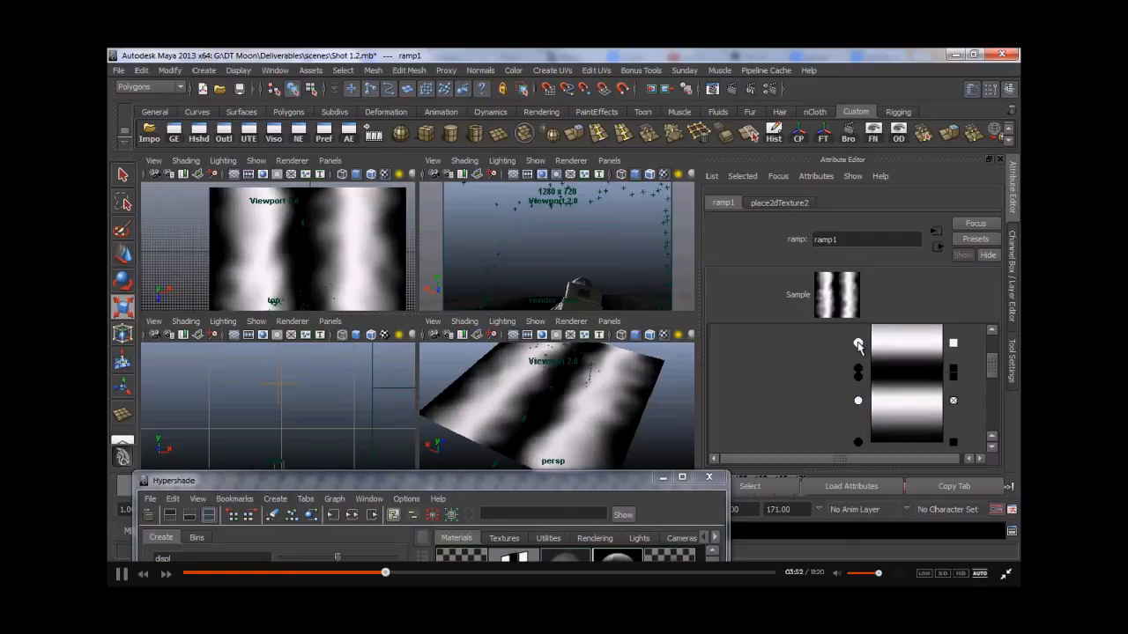
- Render the camera view again with mental ray after the ramp changes
left_click(732, 89)
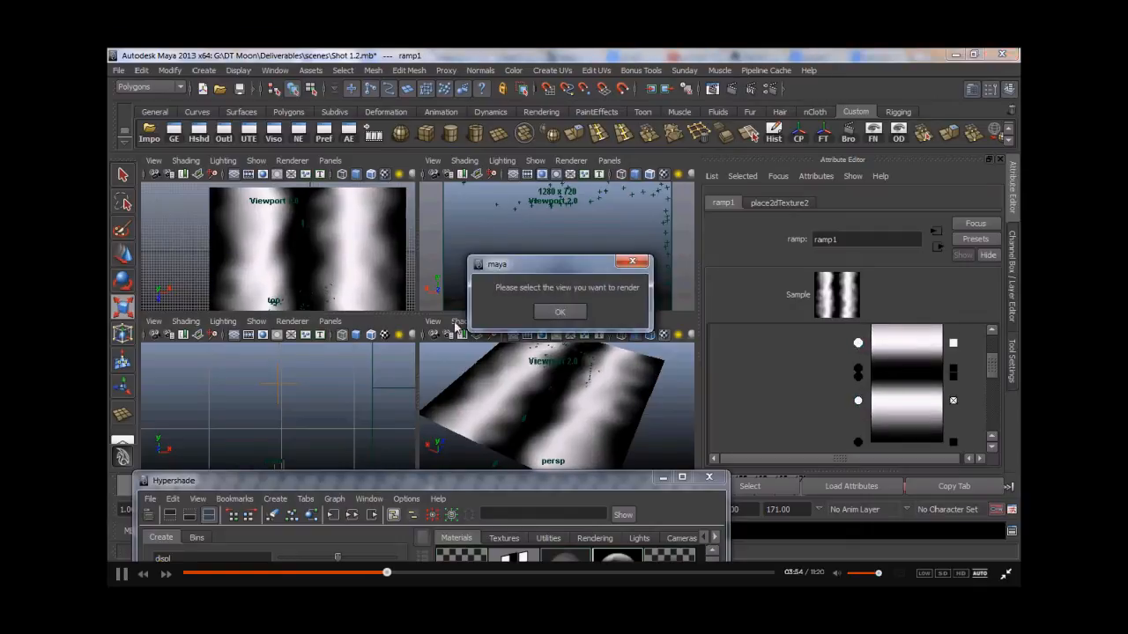
left_click(581, 315)
left_click(731, 89)
left_click(121, 89)
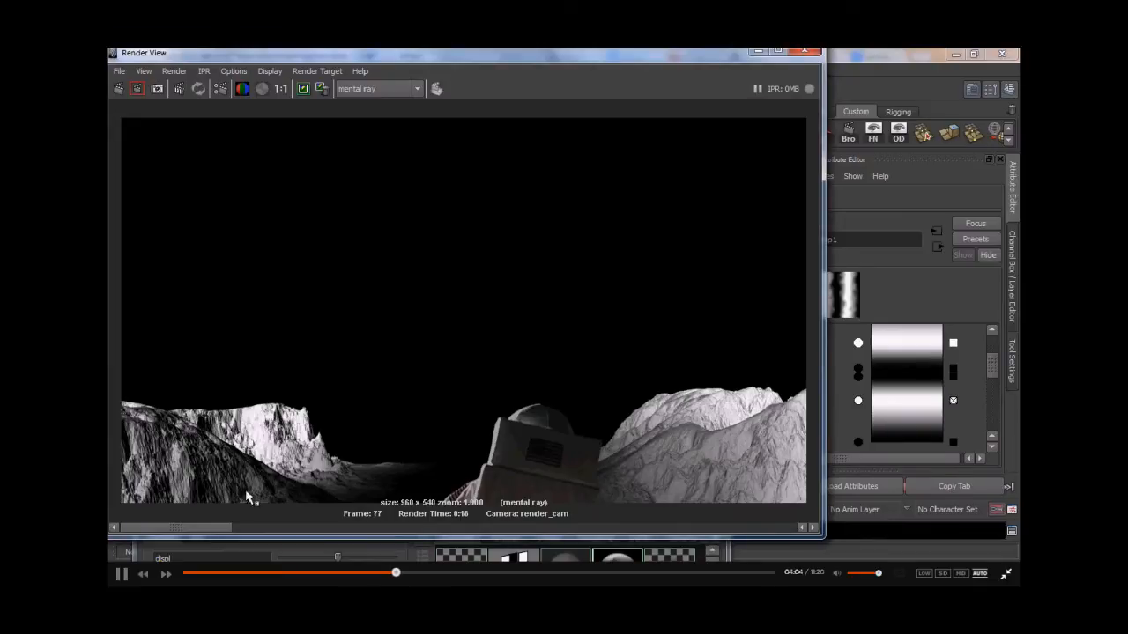
left_click(755, 52)
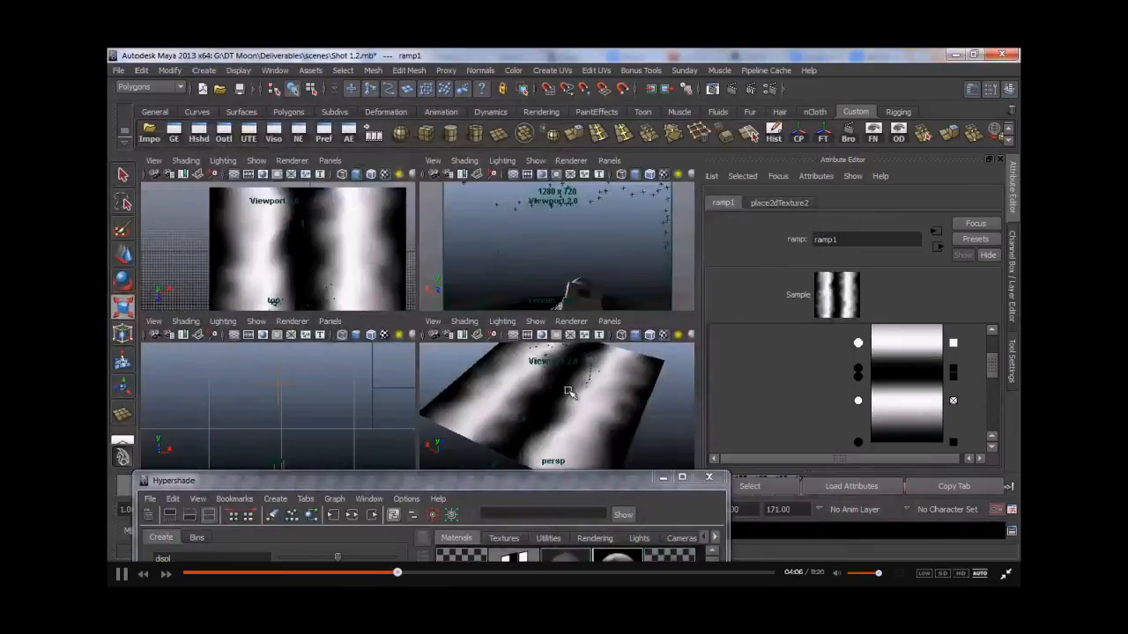
- Reconnect crater1 to the mia material's diffuse in the Hypershade
left_click_drag(468, 481, 441, 74)
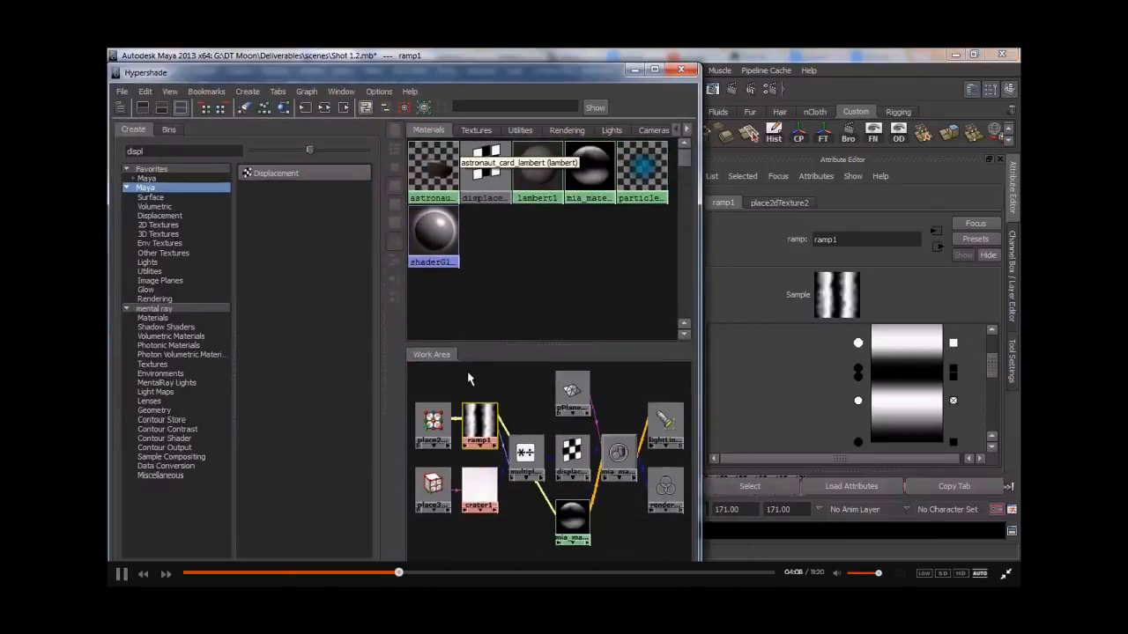
left_click(571, 518)
middle_click_drag(487, 487, 805, 361)
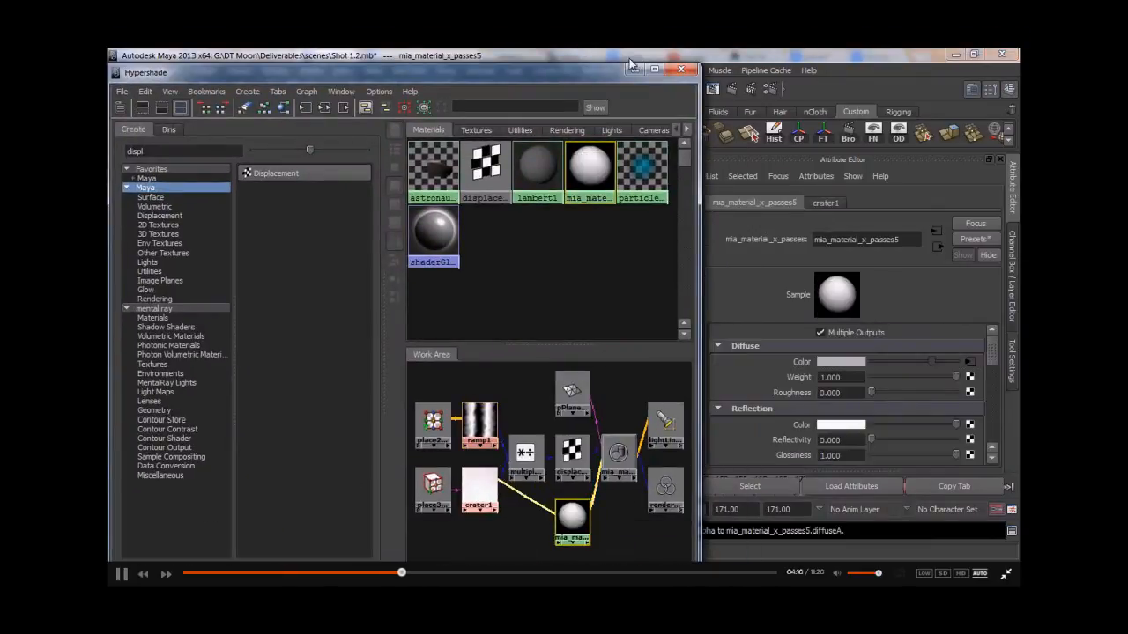
- Scale the crater's 3D placement to about 17.85 and move it to translate -62, 9, 0
left_click(432, 484)
left_click(633, 69)
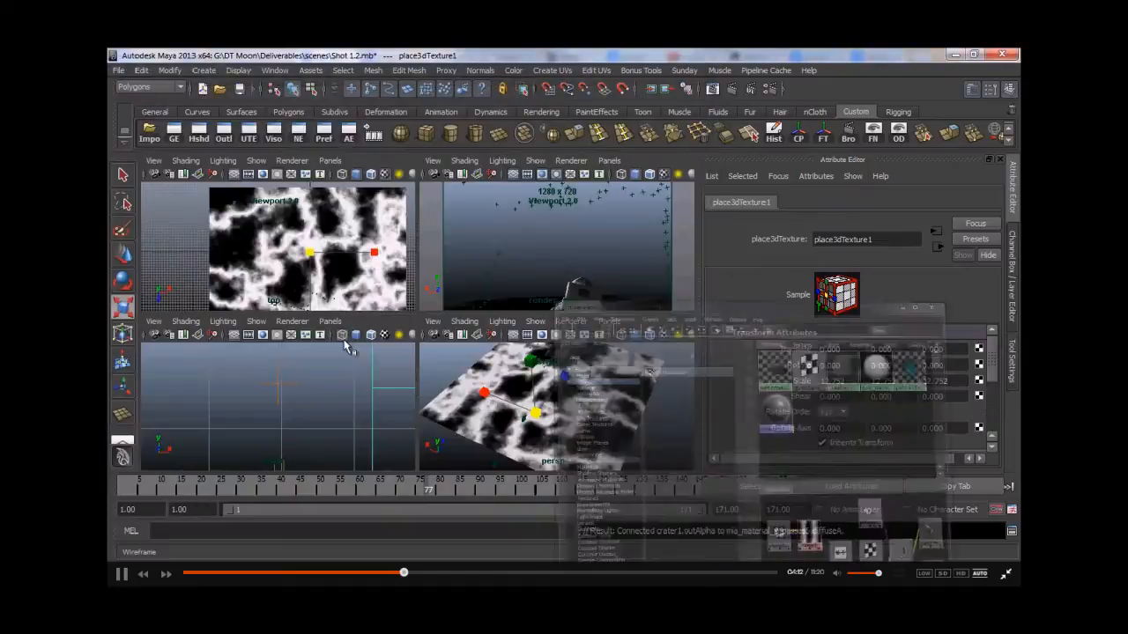
middle_click_drag(252, 262, 250, 210, "alt")
left_click_drag(521, 389, 510, 414, "alt")
right_click_drag(510, 415, 494, 422, "alt")
middle_click_drag(494, 422, 494, 377, "alt")
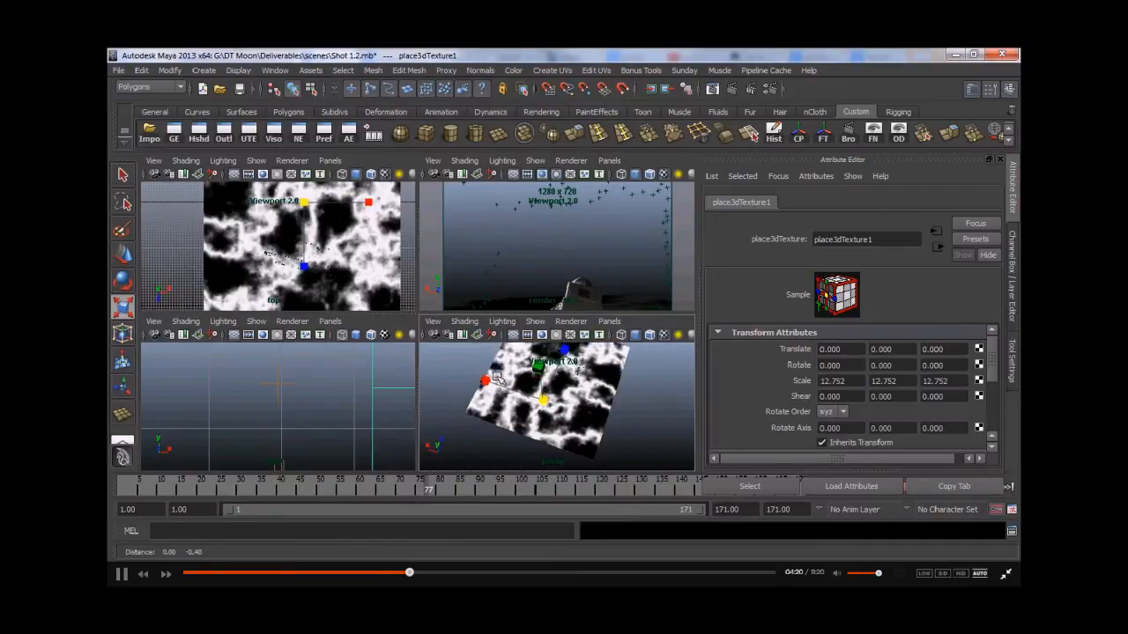
mouse_move(544, 401)
left_mouse_down()
mouse_move(574, 396)
mouse_move(549, 400)
left_mouse_up()
middle_click_drag(590, 397, 589, 422, "alt")
key("w")
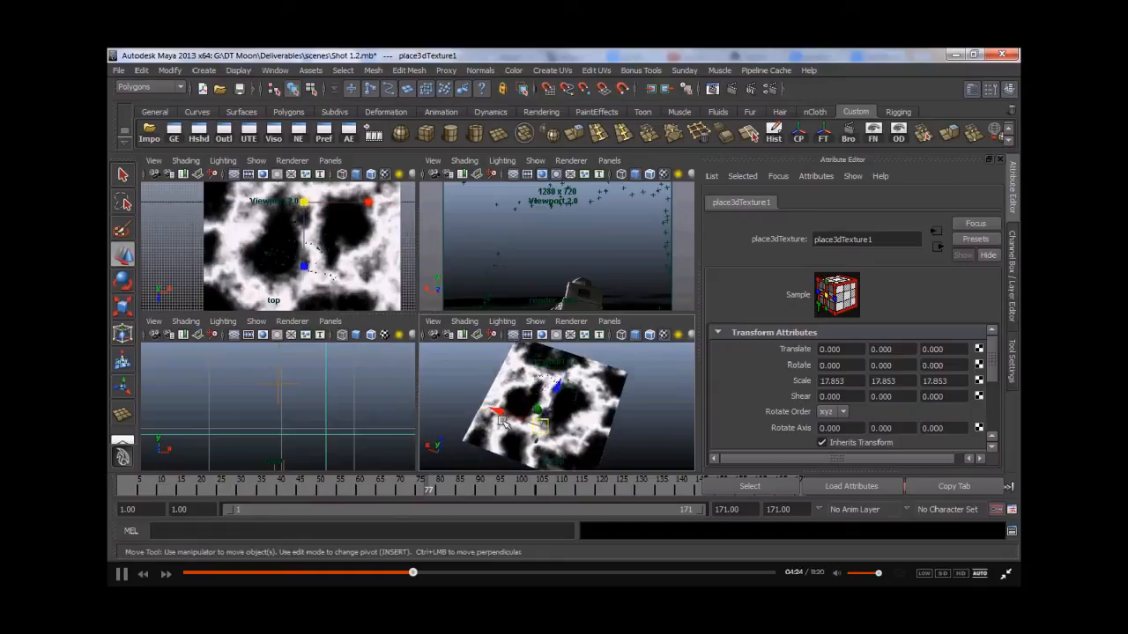
left_click_drag(508, 415, 562, 392)
mouse_move(670, 415)
left_mouse_down()
mouse_move(666, 433)
mouse_move(676, 396)
left_mouse_up()
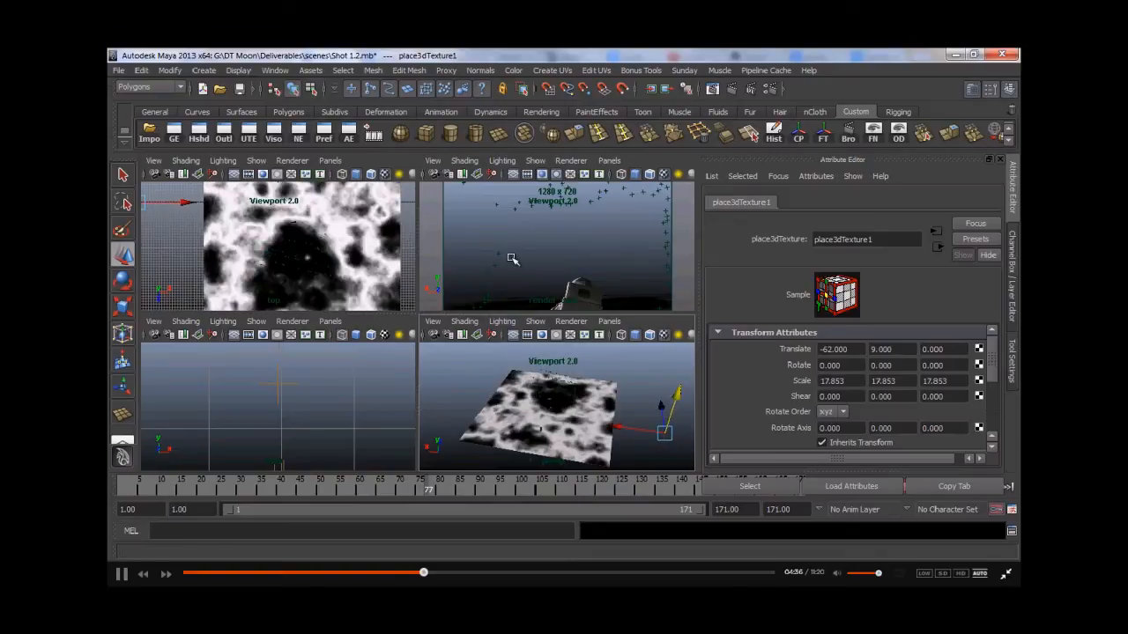
- Render mental ray previews of the frame to check the repositioned crater texture
left_click(711, 89)
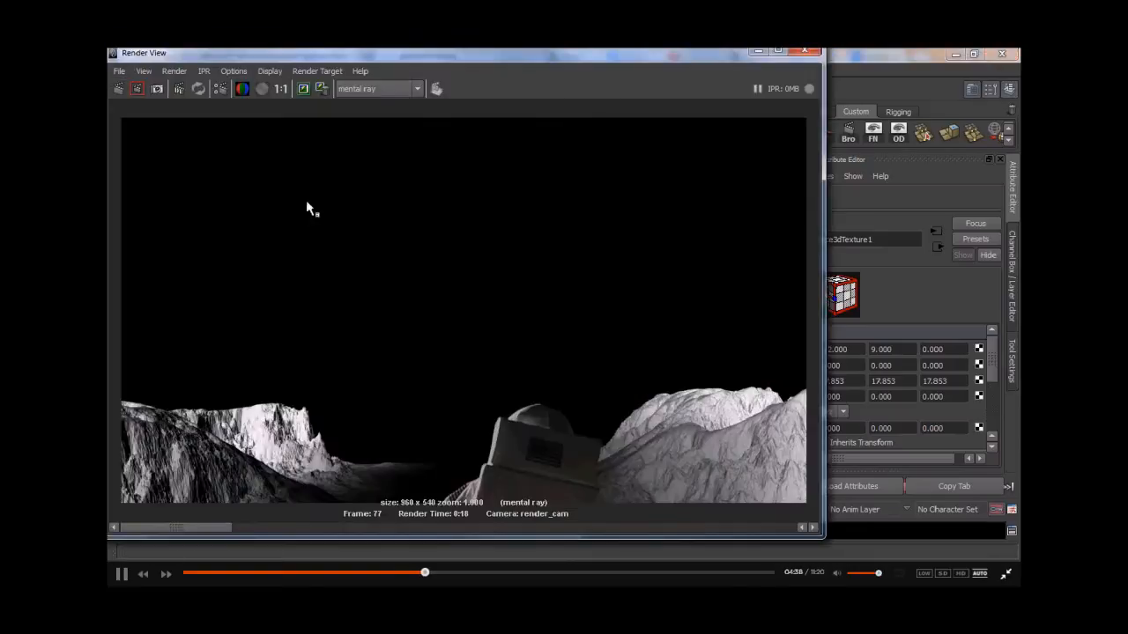
left_click(119, 88)
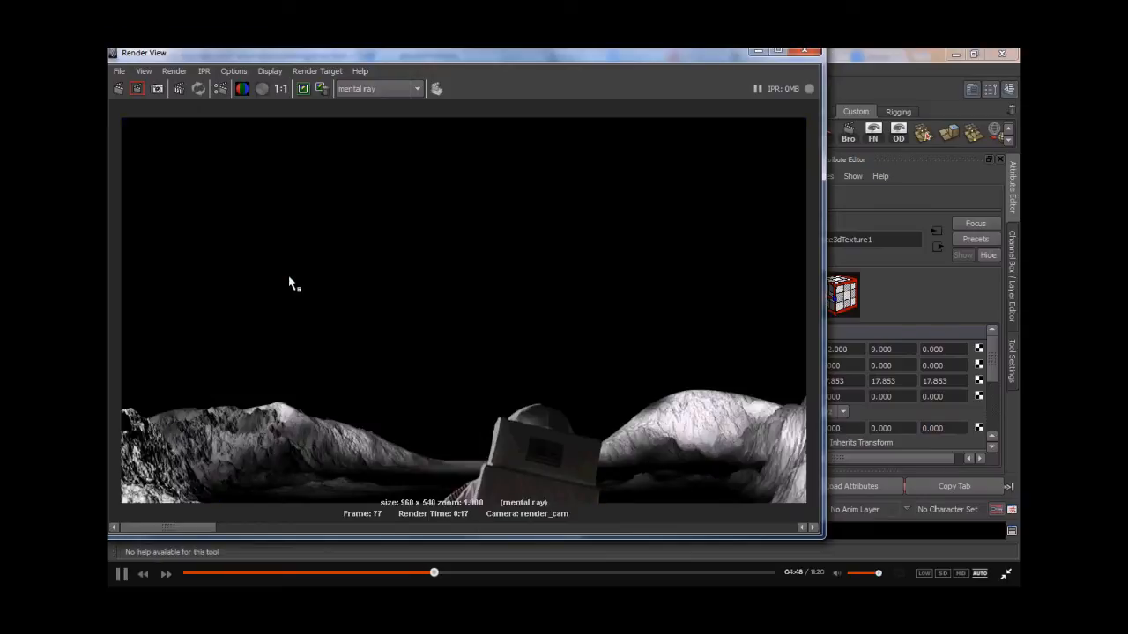
left_click(756, 53)
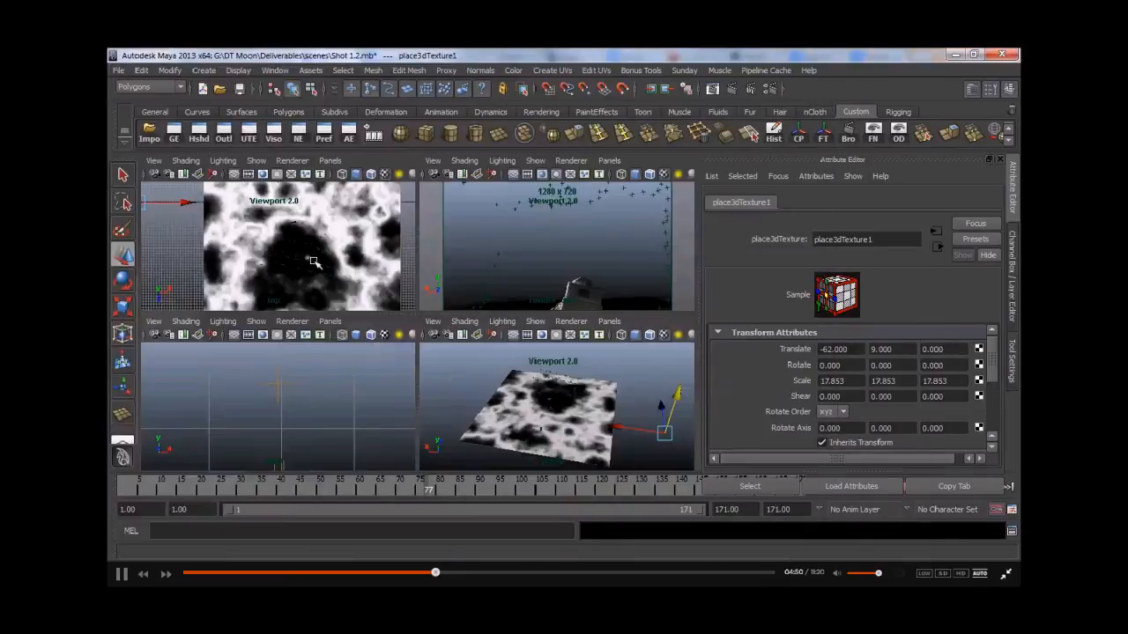
scroll(322, 261, "down", 3)
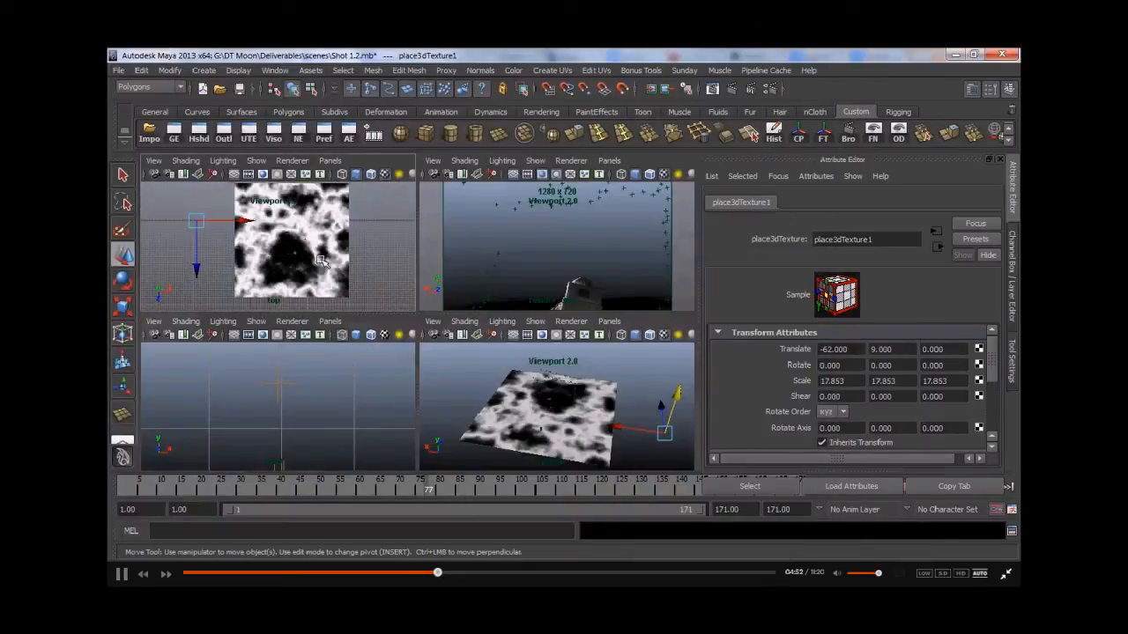
left_click(712, 89)
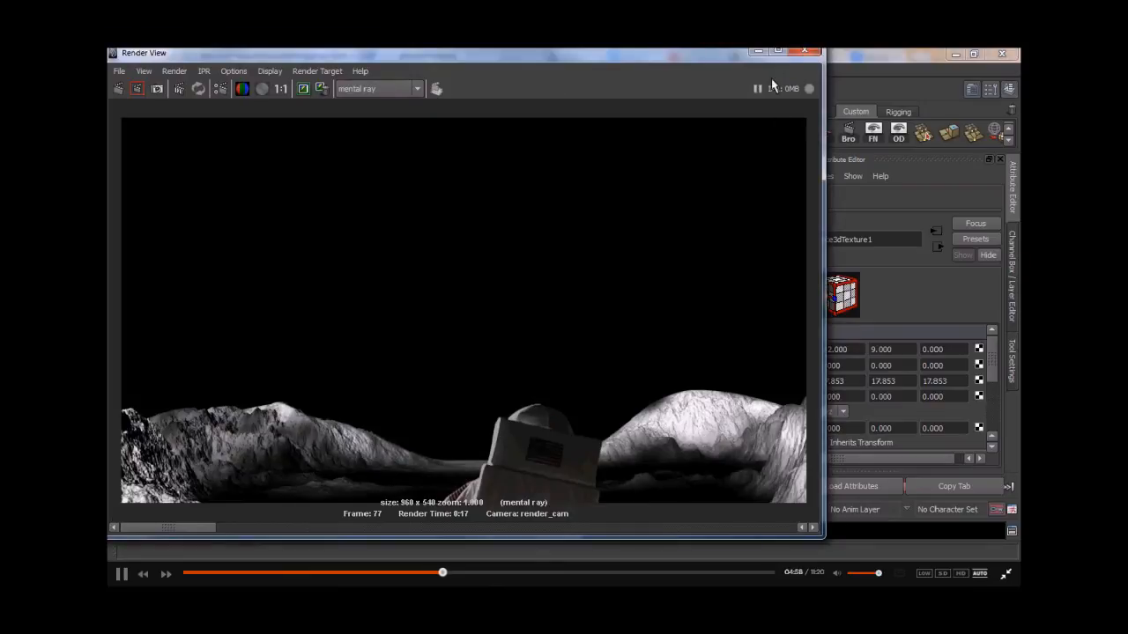
- Scale the crater's 3D placement to about 35.56 and move it to translate about -84, 9, 28
left_click(758, 52)
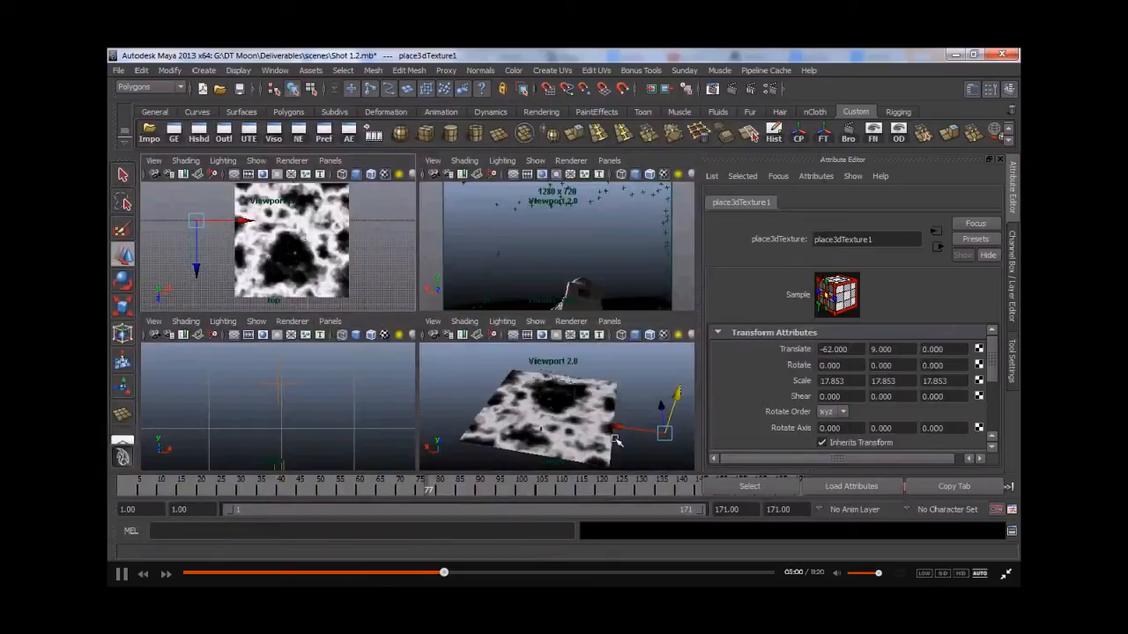
left_click(199, 132)
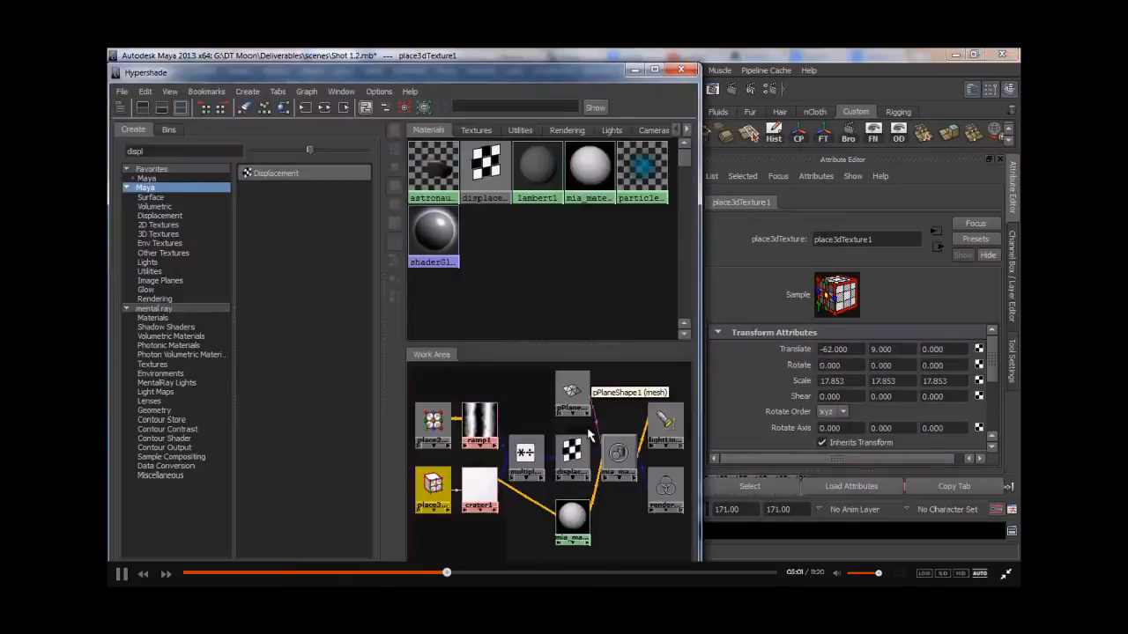
left_click(637, 71)
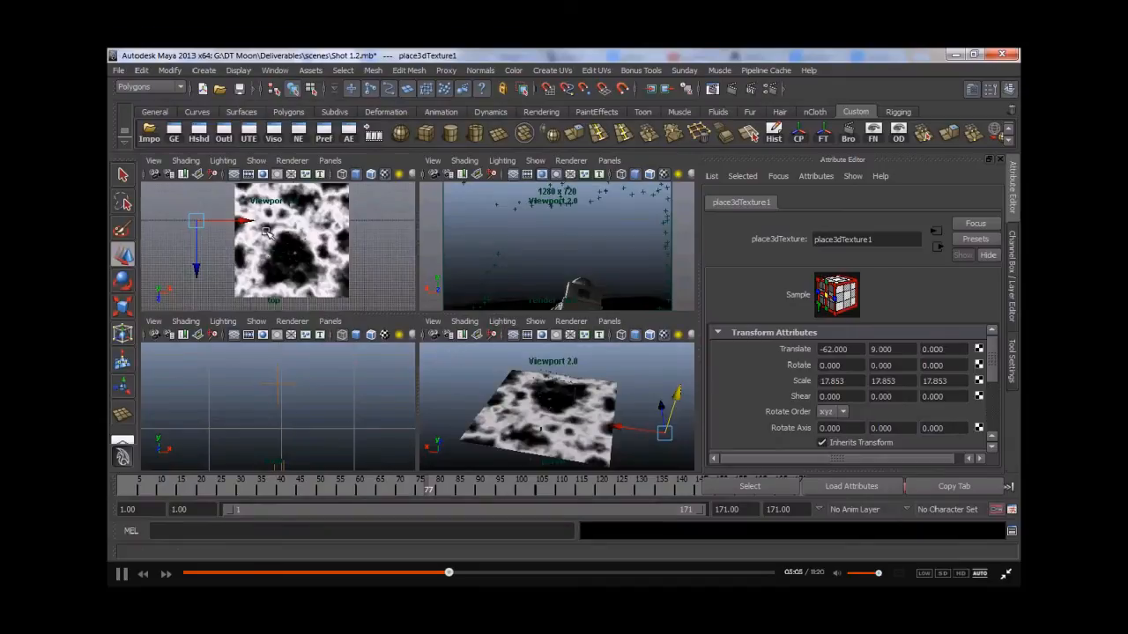
key("r")
left_click_drag(261, 224, 306, 226)
key("w")
left_click_drag(233, 226, 225, 222)
middle_click_drag(180, 277, 198, 271, "alt")
left_click_drag(197, 268, 194, 309)
mouse_move(235, 258)
left_mouse_down()
mouse_move(205, 260)
mouse_move(220, 260)
left_mouse_up()
left_click(230, 219)
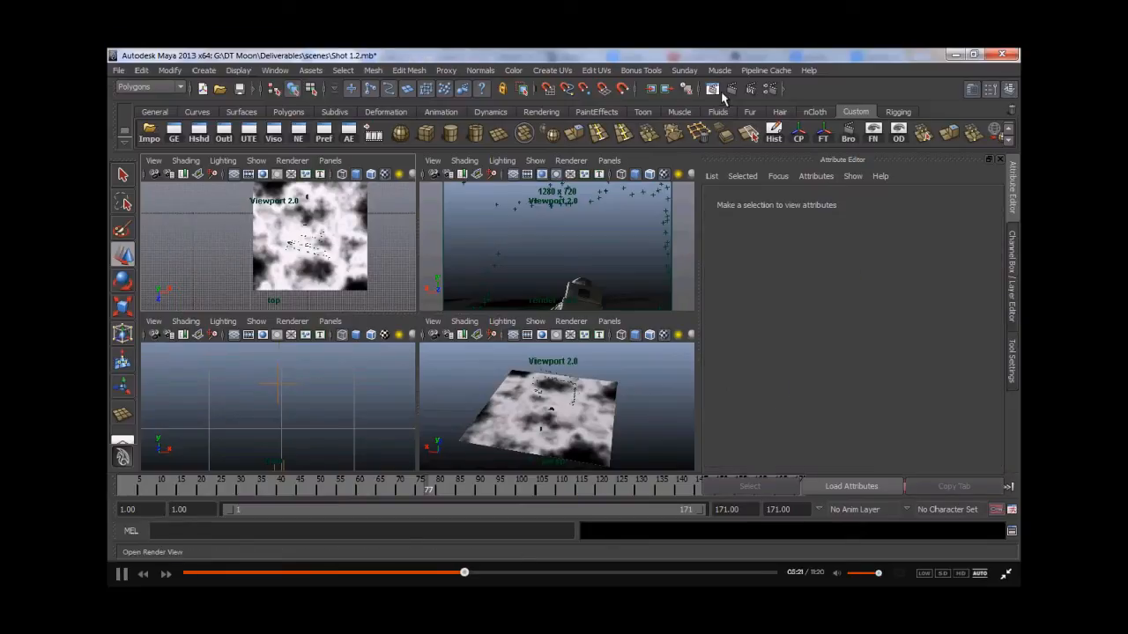
- Render a mental ray preview of the current frame with the enlarged crater texture
left_click(712, 89)
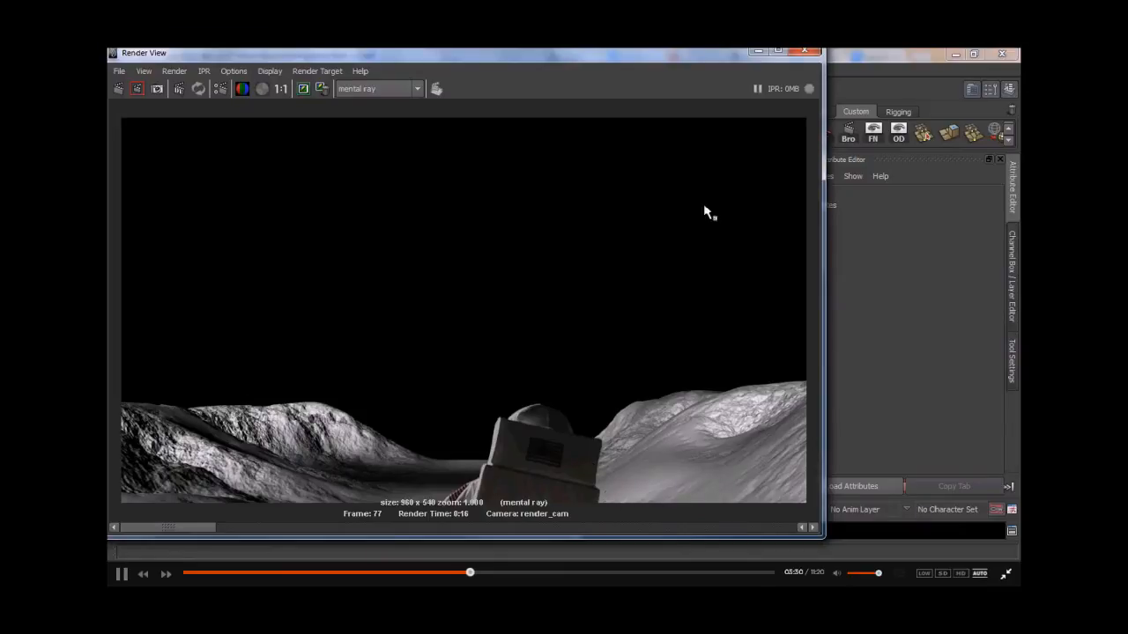
left_click(772, 53)
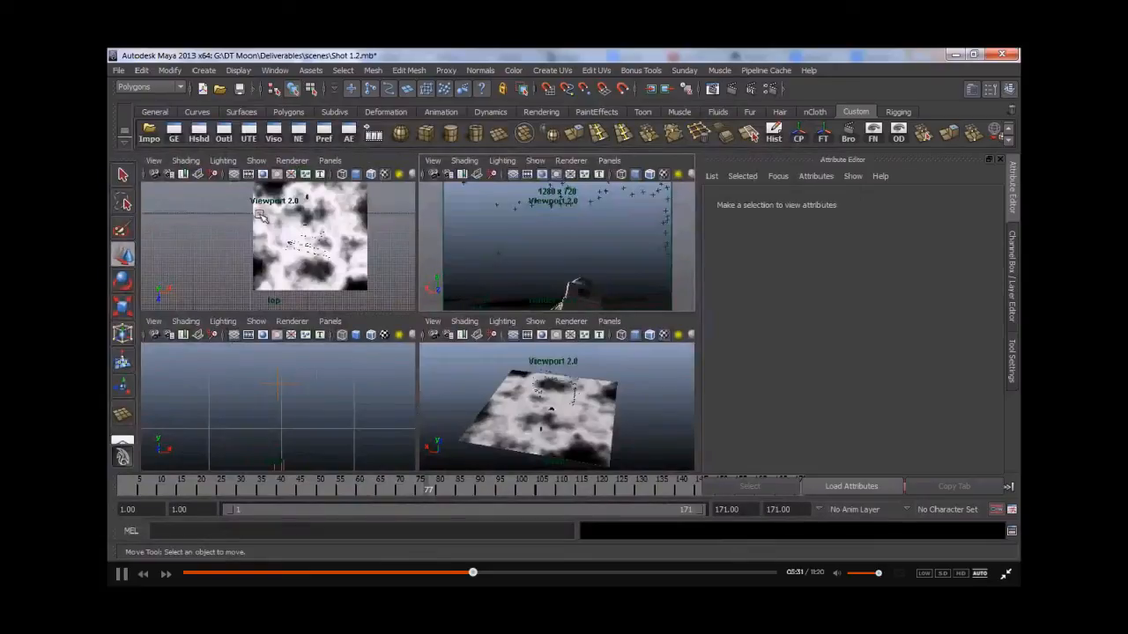
- Reselect the crater's 3D placement, scale it to about 29.72 and move it to translate -68, 9, 28
mouse_move(282, 242)
middle_mouse_down("alt")
mouse_move(286, 224)
mouse_move(285, 247)
middle_mouse_up("alt")
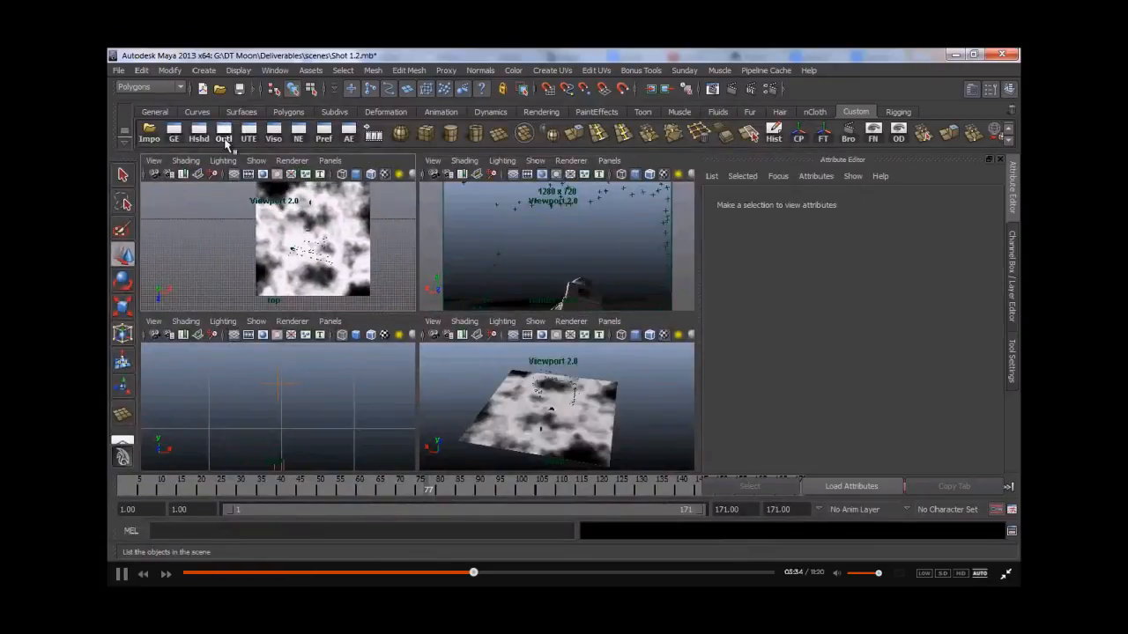
left_click(201, 138)
left_click(440, 482)
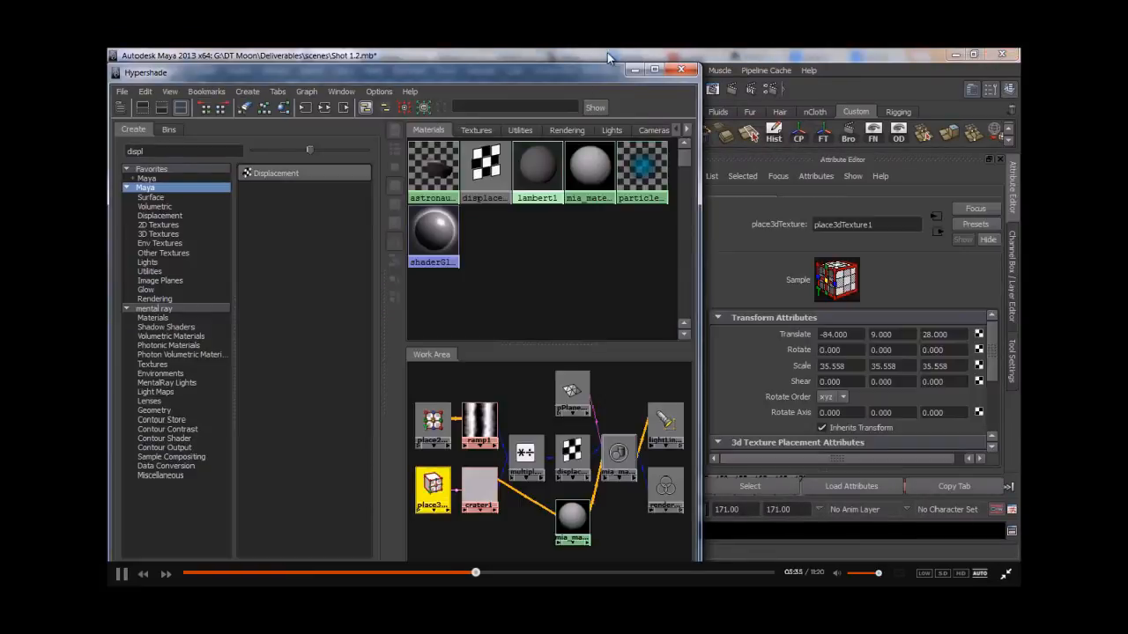
left_click(634, 69)
key("r")
left_click_drag(183, 264, 161, 264)
key("w")
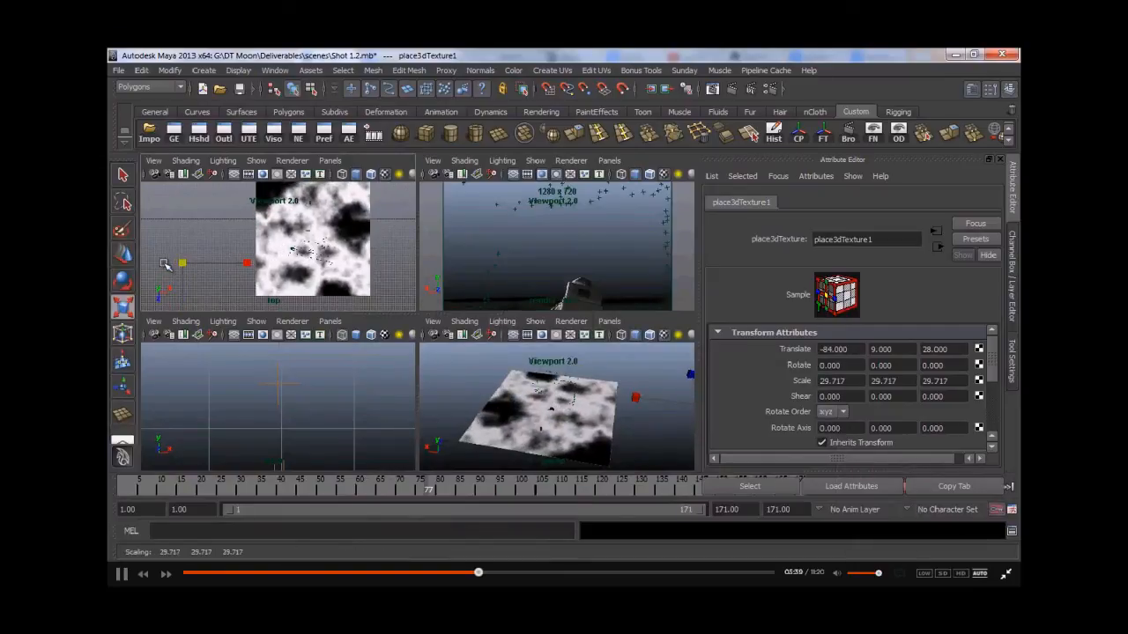
left_click_drag(242, 262, 262, 261)
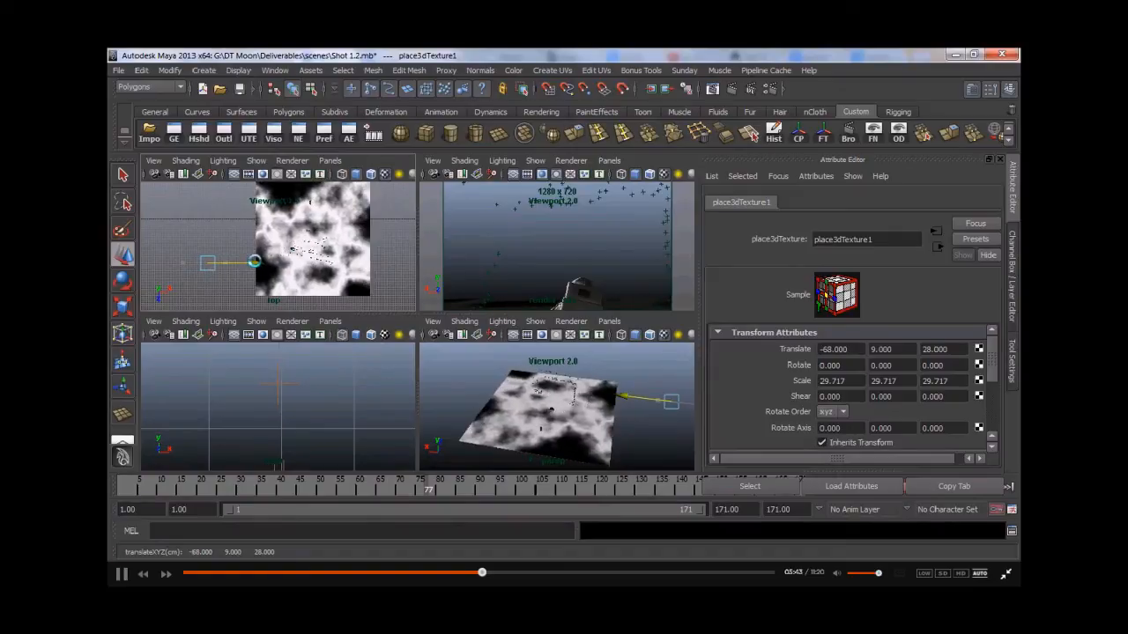
- Render the frame again with mental ray to check the adjusted crater placement
left_click(731, 93)
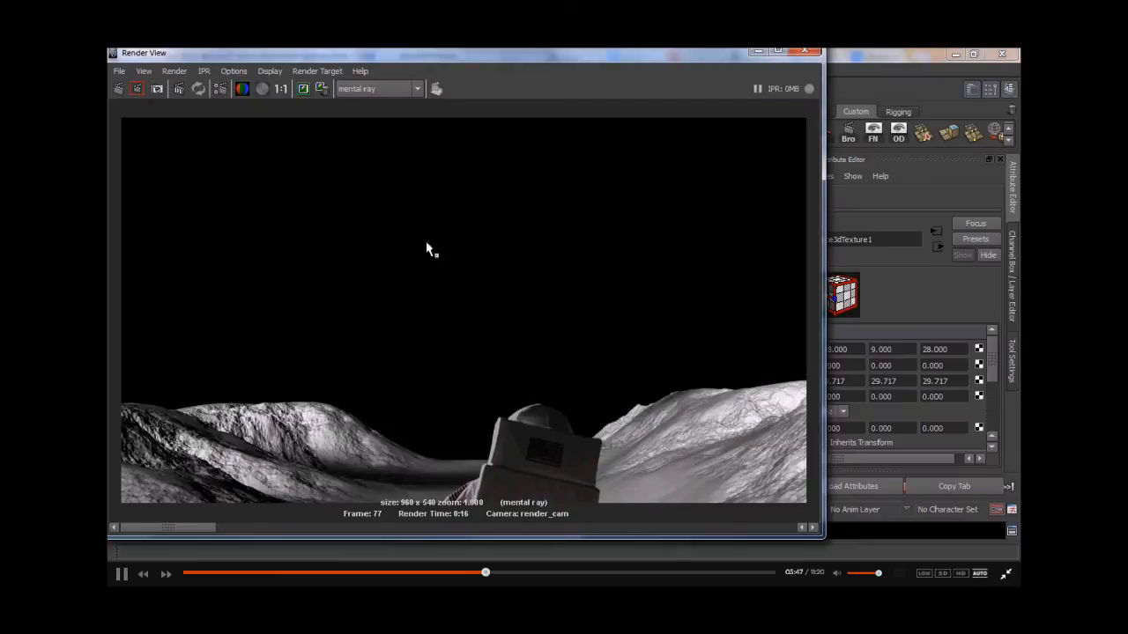
left_click(756, 52)
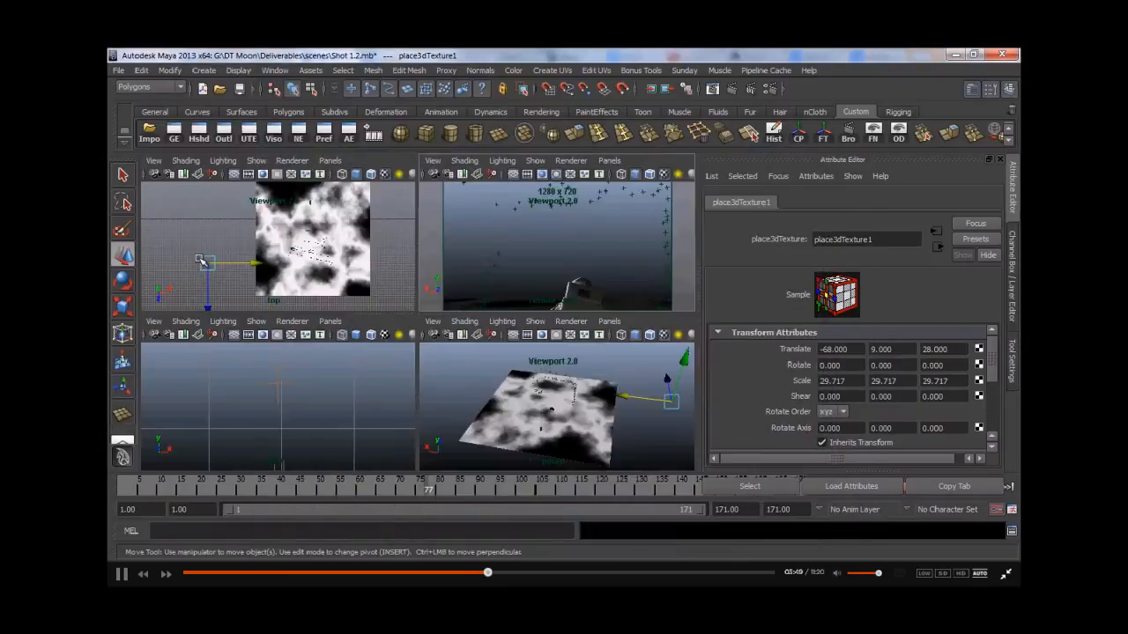
- Scale the crater's 3D placement to about 25.87 and move it to translate -62, 9, 19
key("r")
left_click_drag(201, 263, 188, 267)
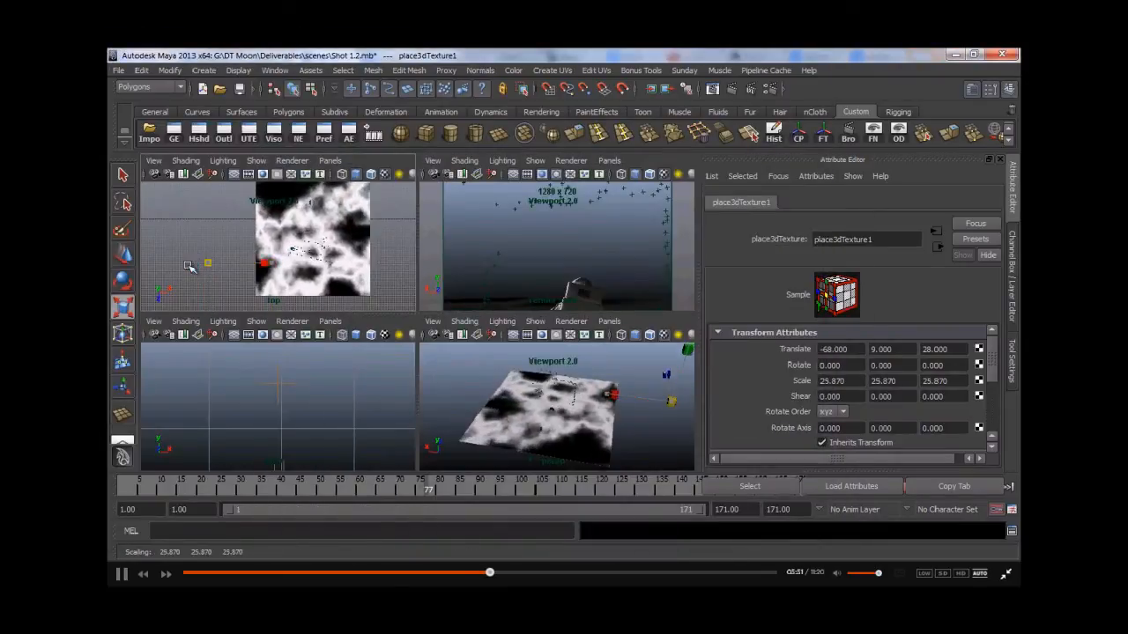
key("w")
left_click_drag(259, 263, 221, 293)
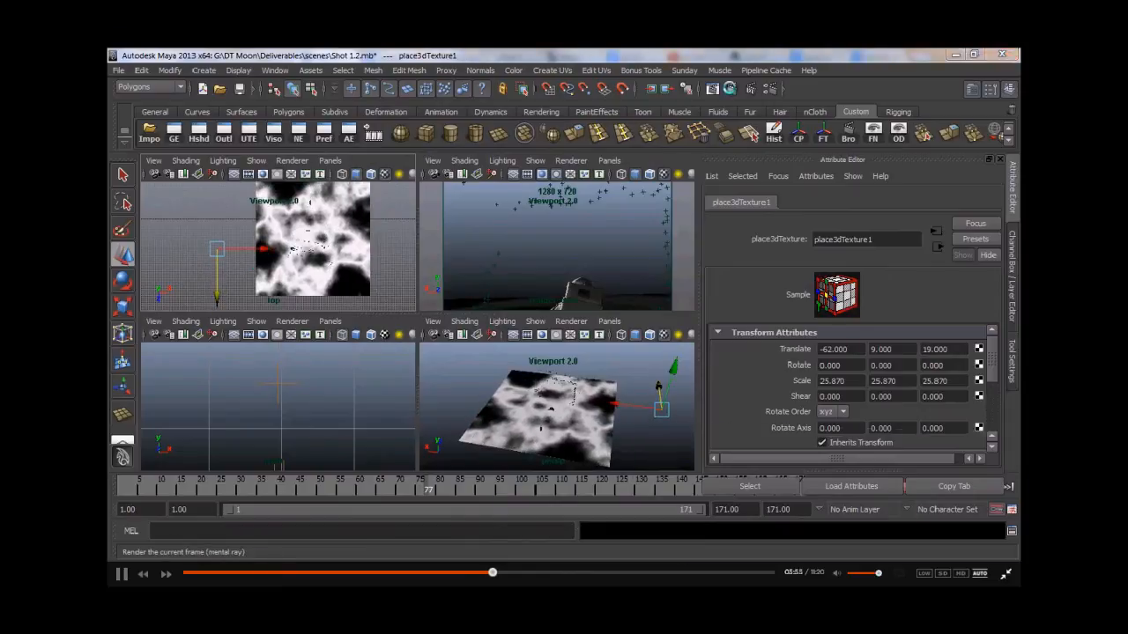
- Render another mental ray test frame of the camera view
left_click(651, 88)
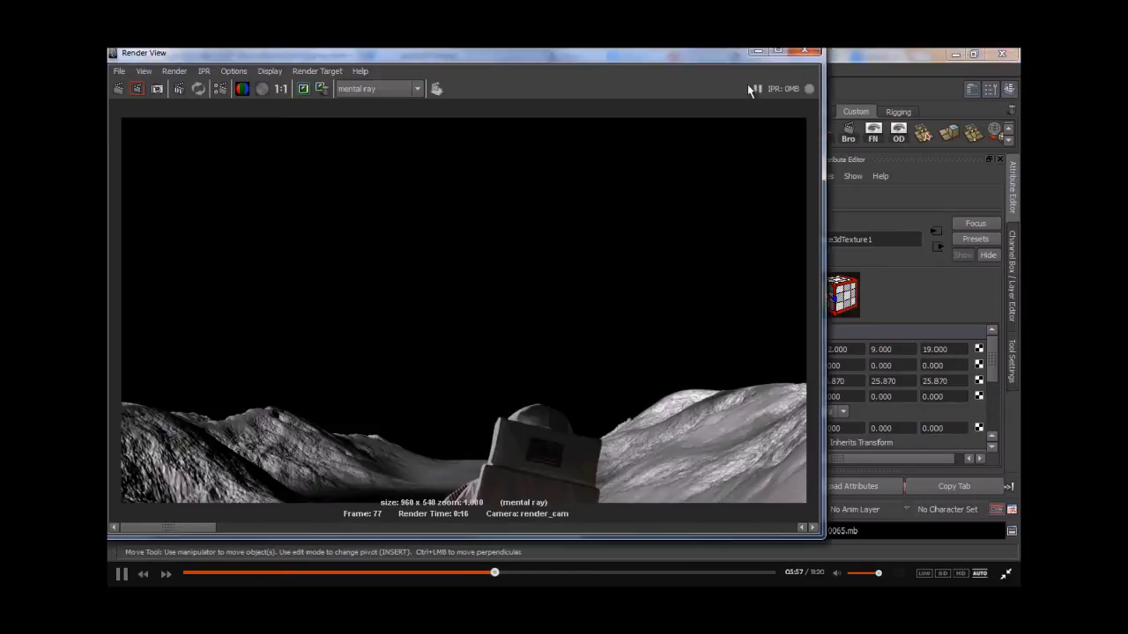
left_click(751, 53)
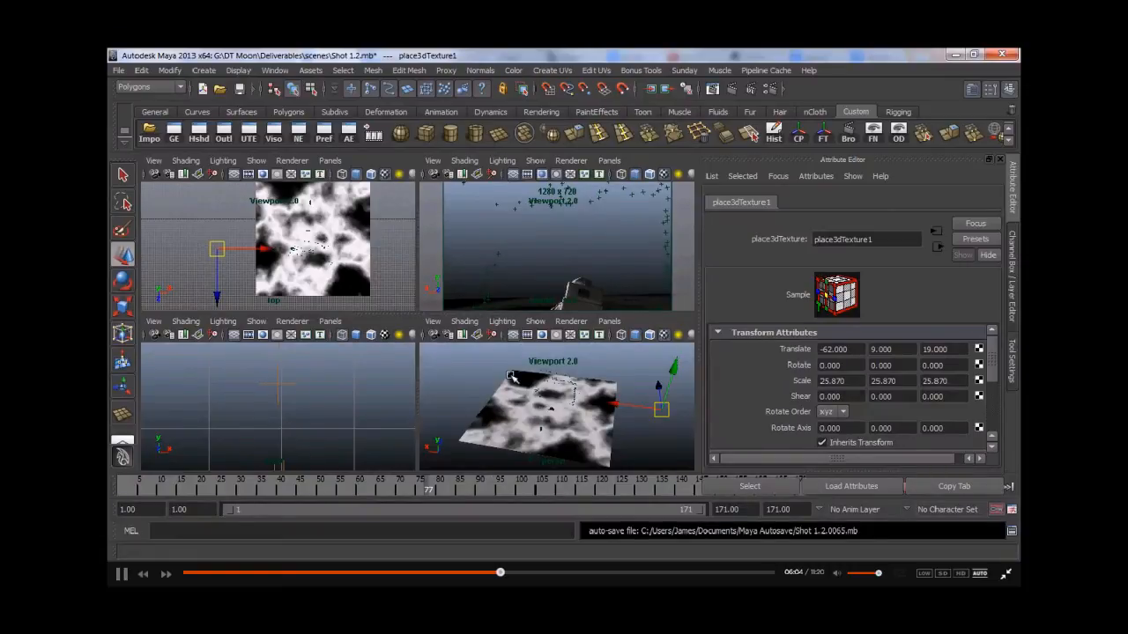
- Duplicate the crater1 texture network in the Hypershade
left_click(199, 132)
left_click(476, 393)
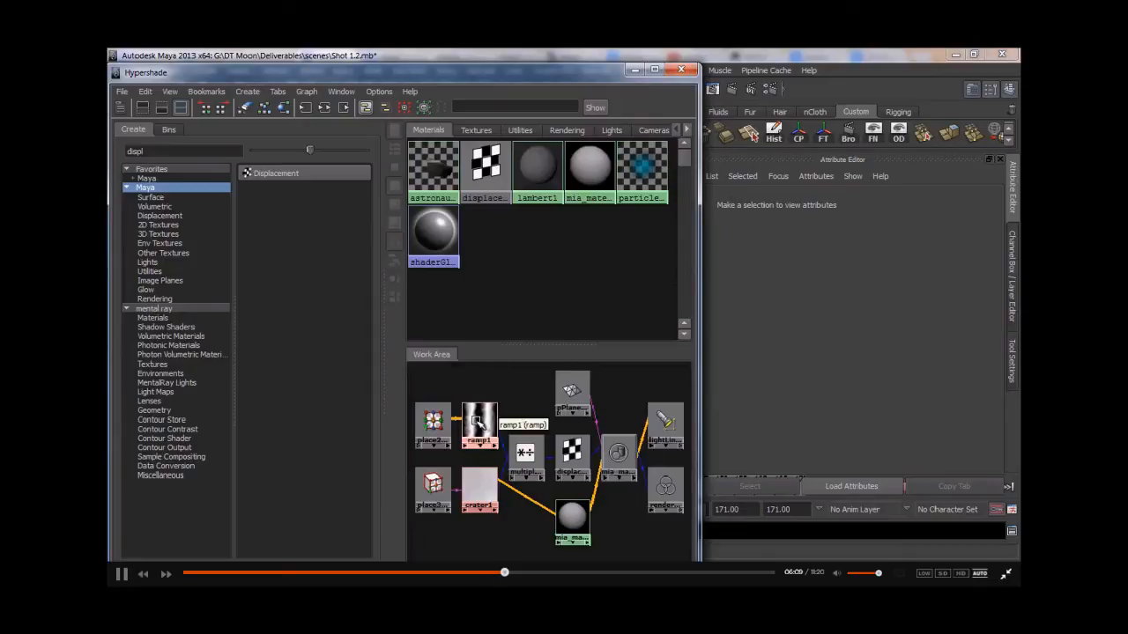
scroll(532, 508, "down", 2)
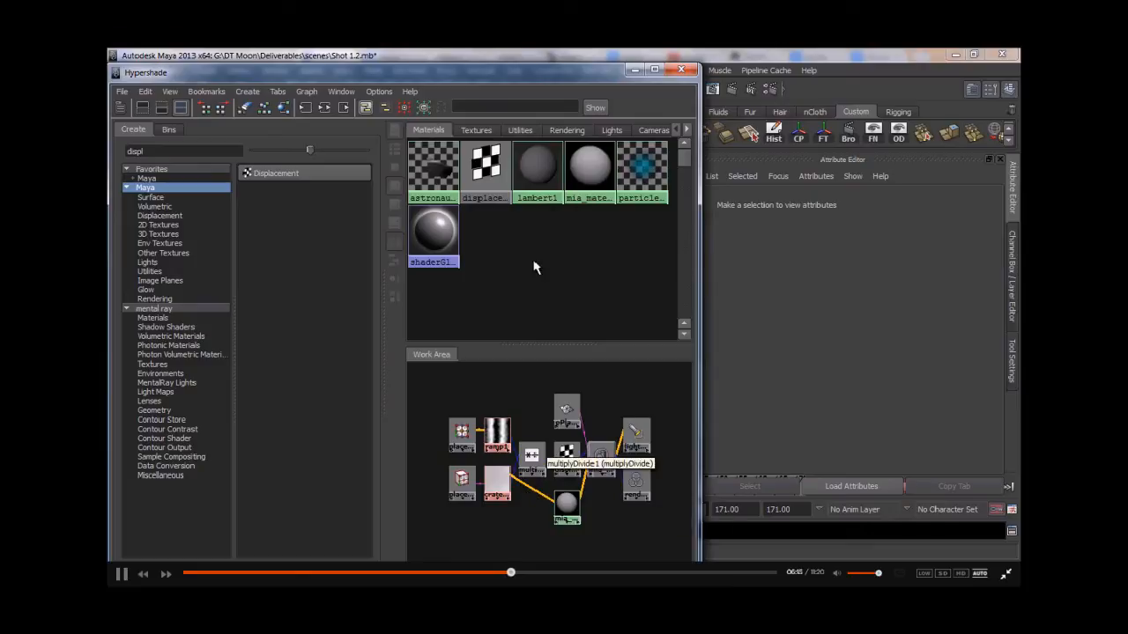
left_click(489, 476)
left_click(146, 91)
mouse_move(170, 157)
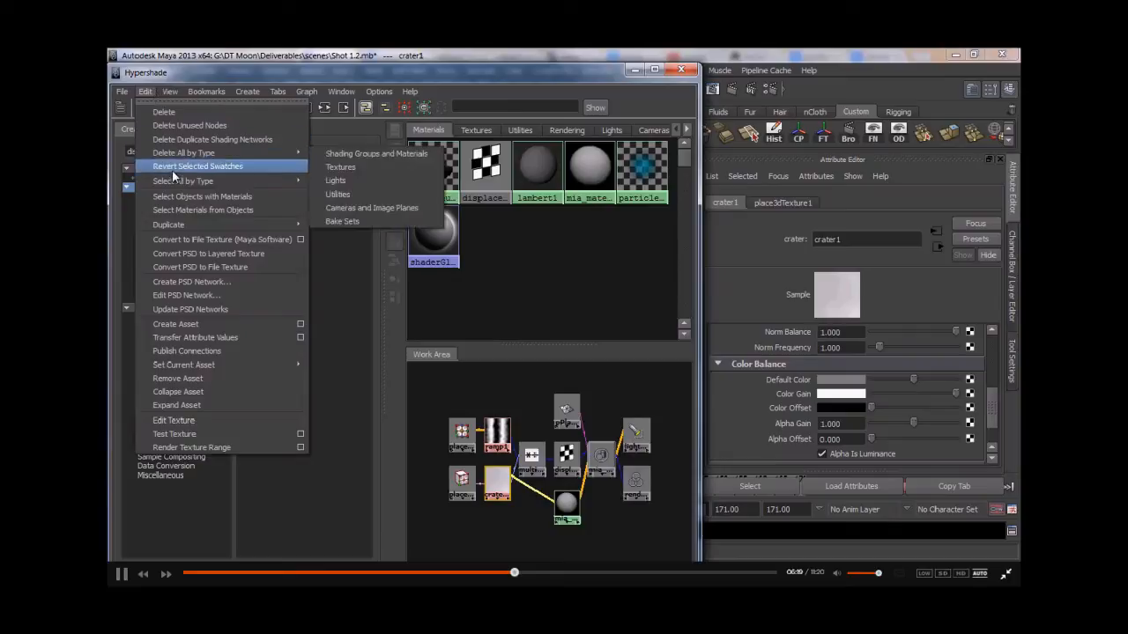
mouse_move(212, 227)
left_click(348, 224)
- Connect crater2's alpha to the mia material's diffuse and select its 3D placement node
scroll(504, 396, "down", 2)
left_click_drag(474, 422, 515, 411)
left_click(536, 415)
left_click(563, 496)
middle_click_drag(516, 410, 779, 361)
left_click(514, 407)
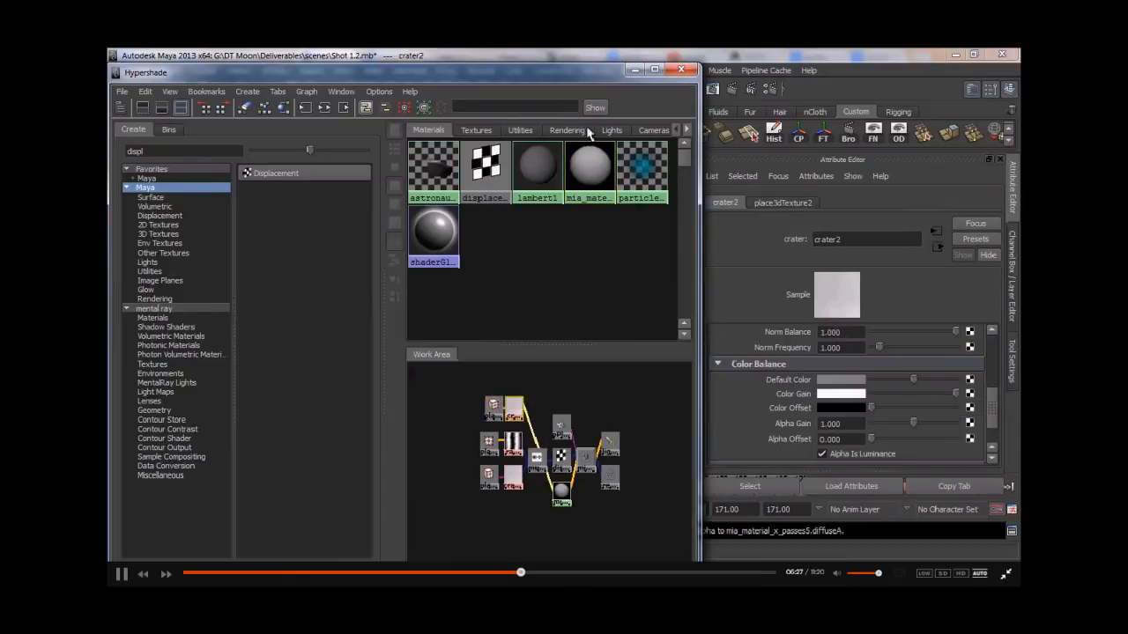
left_click(493, 406)
left_click(638, 74)
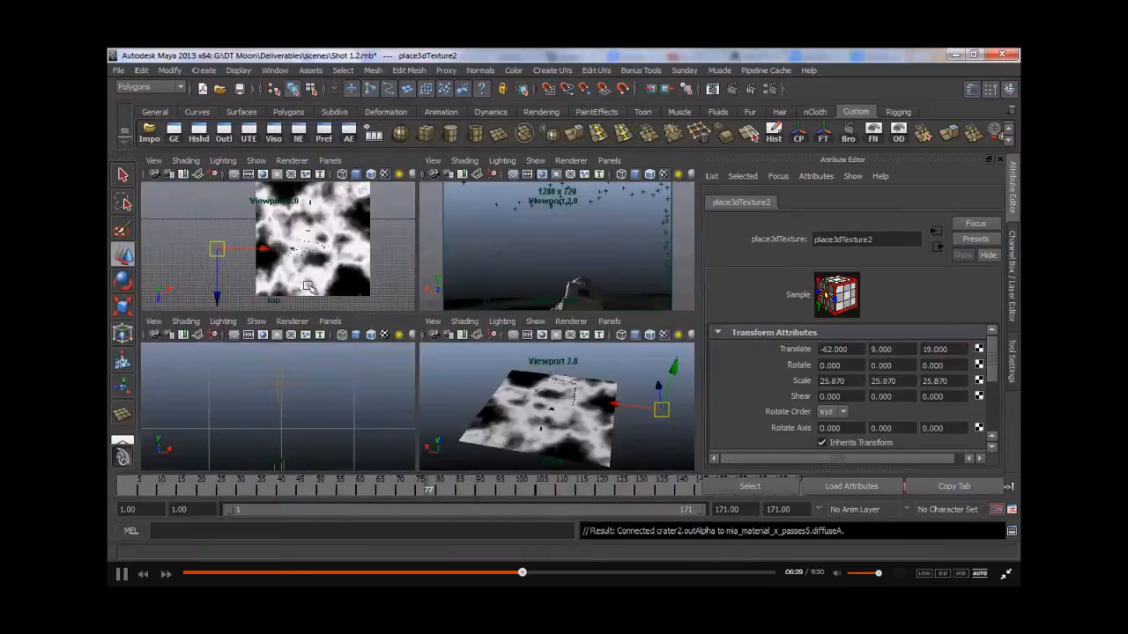
key("r")
left_click_drag(268, 250, 535, 258)
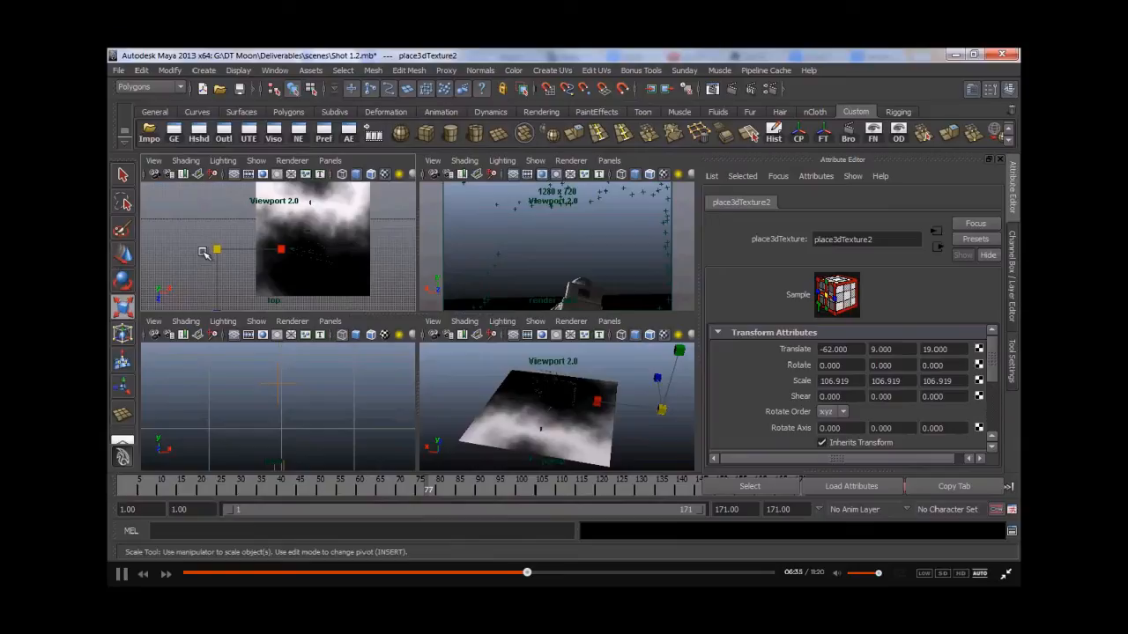
key("ctrl+z")
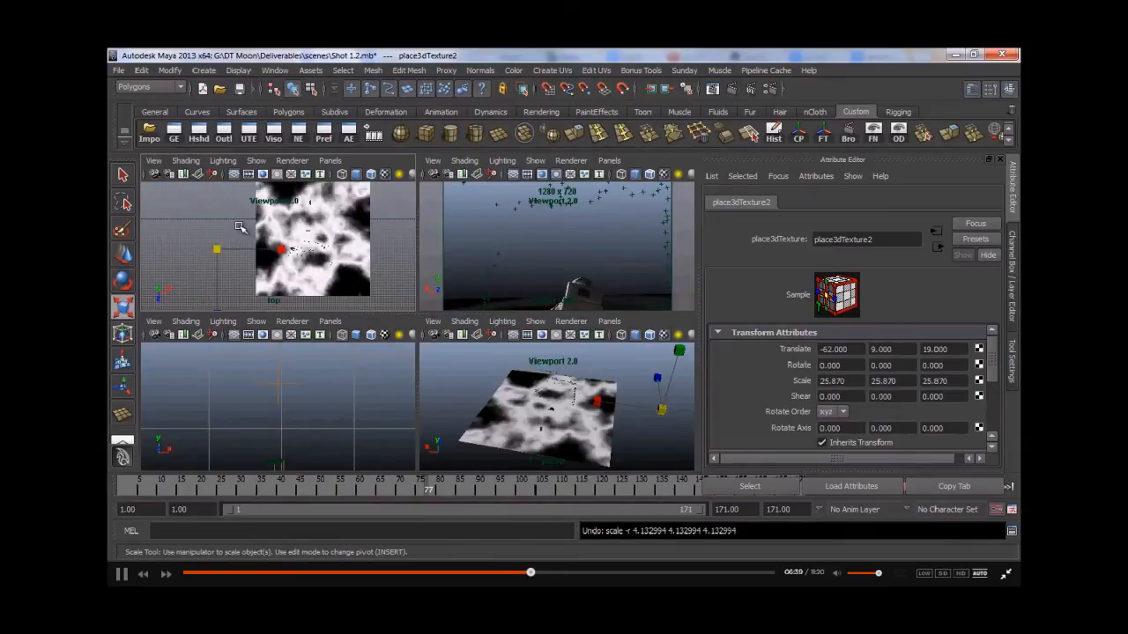
- Scale crater2's 3D placement to about 19.37 and move it to translate -62, -1, 19
left_click_drag(219, 247, 167, 252)
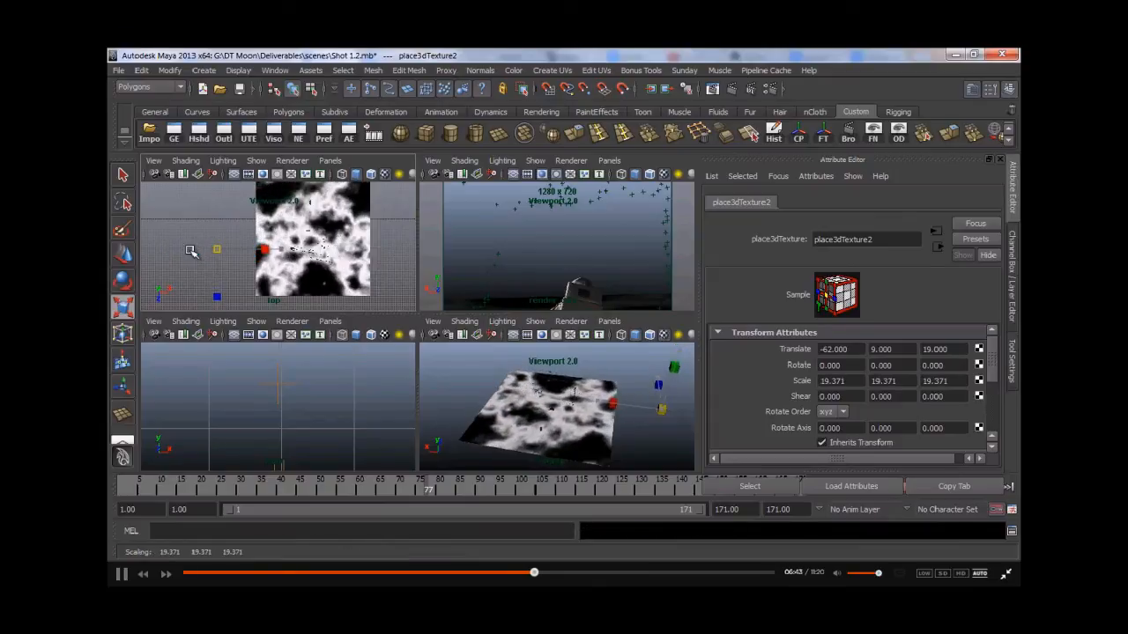
key("w")
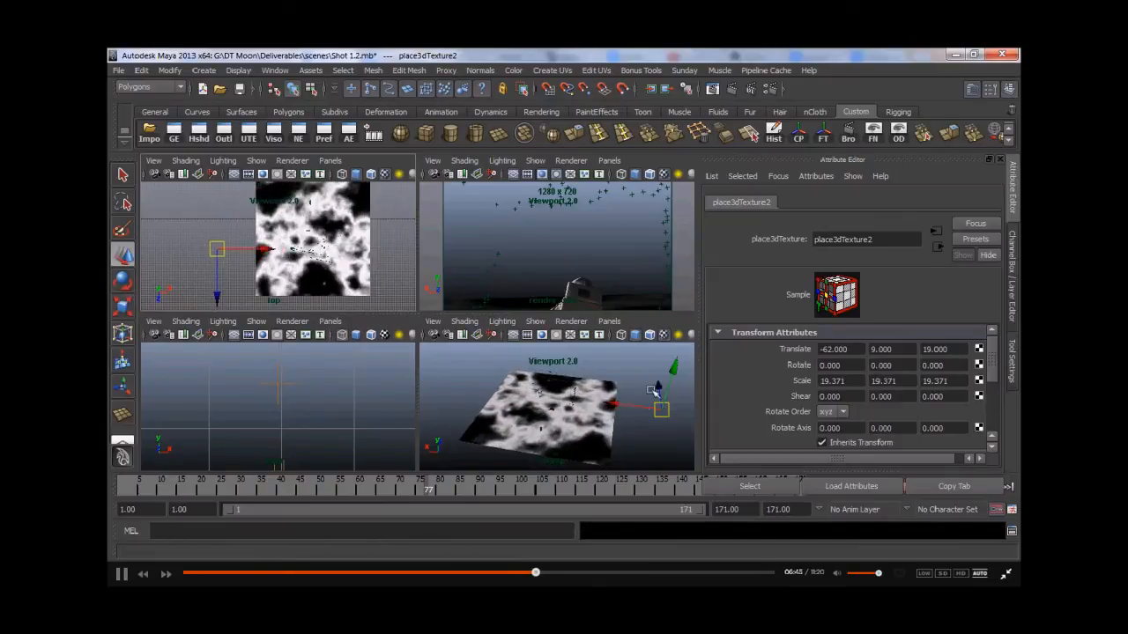
left_click_drag(673, 368, 663, 382)
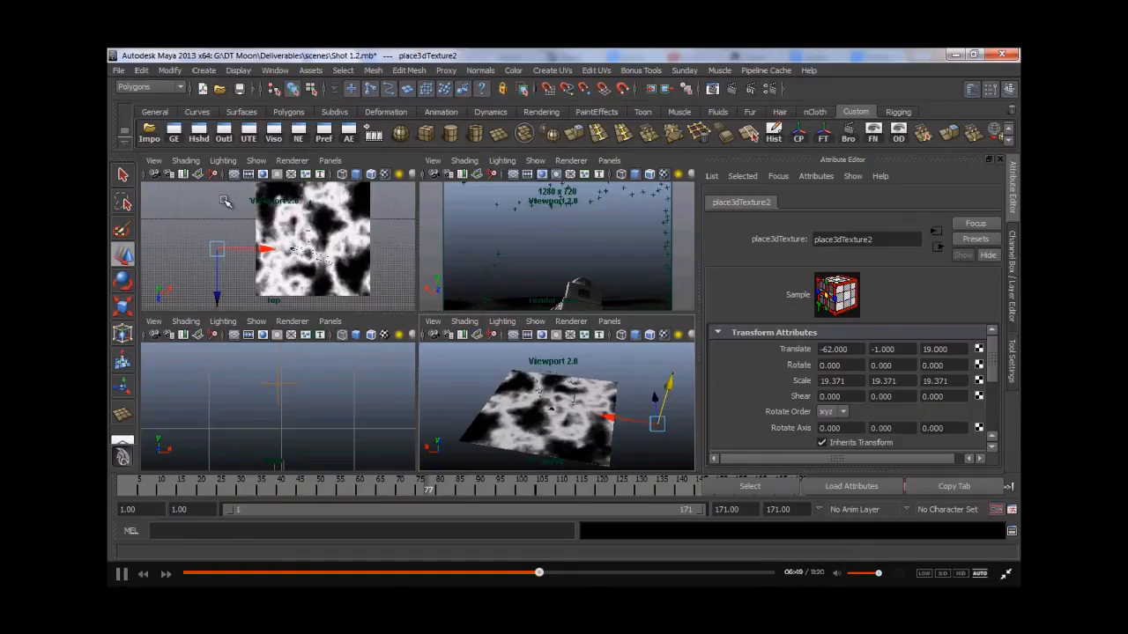
- Set crater2's alpha gain to 0.2
left_click(202, 139)
left_click(515, 406)
left_click_drag(853, 424, 811, 430)
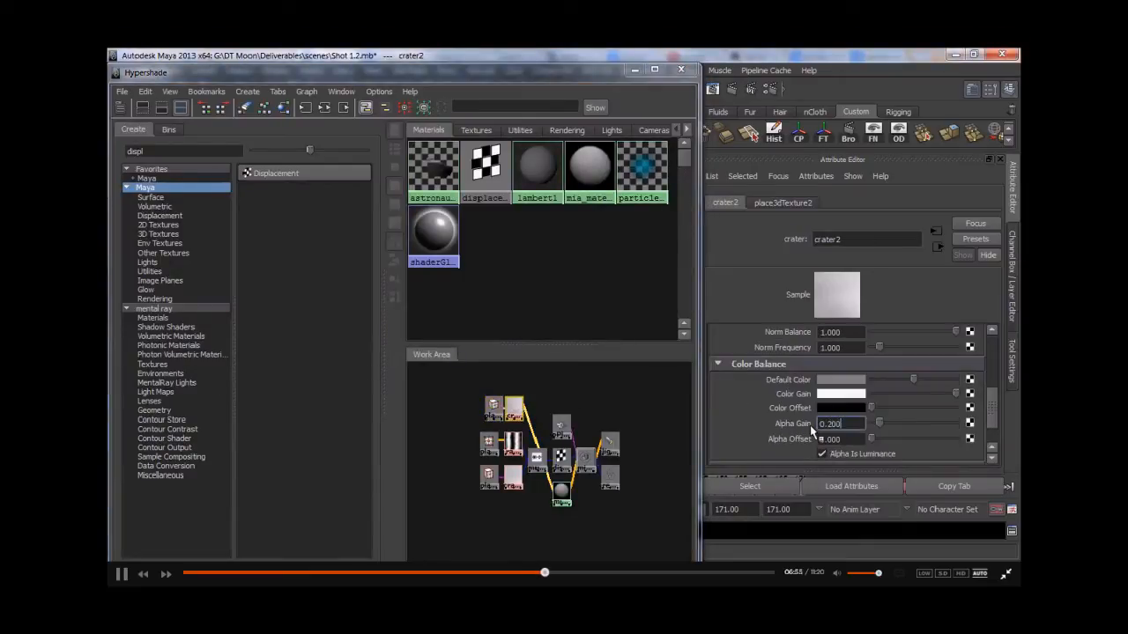
- Create a Plus Minus Average utility node in the Hypershade work area
left_click(551, 391)
left_click_drag(635, 511, 606, 430)
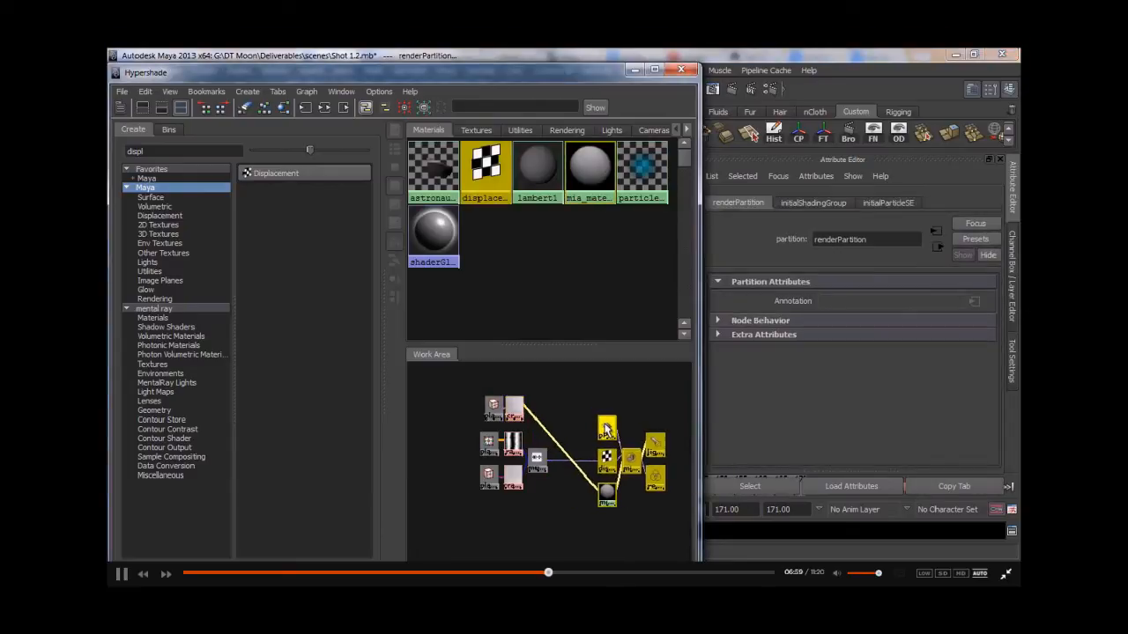
left_click(587, 417)
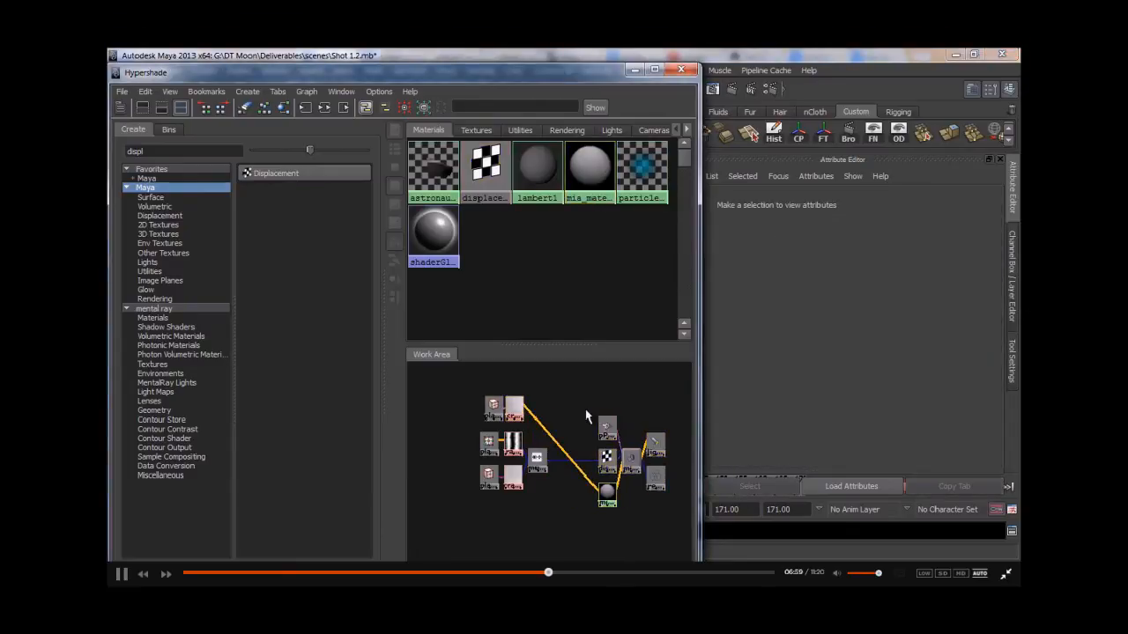
left_click(148, 271)
left_click_drag(167, 151, 109, 155)
key("BackSpace")
left_click_drag(359, 280, 363, 414)
left_click(299, 344)
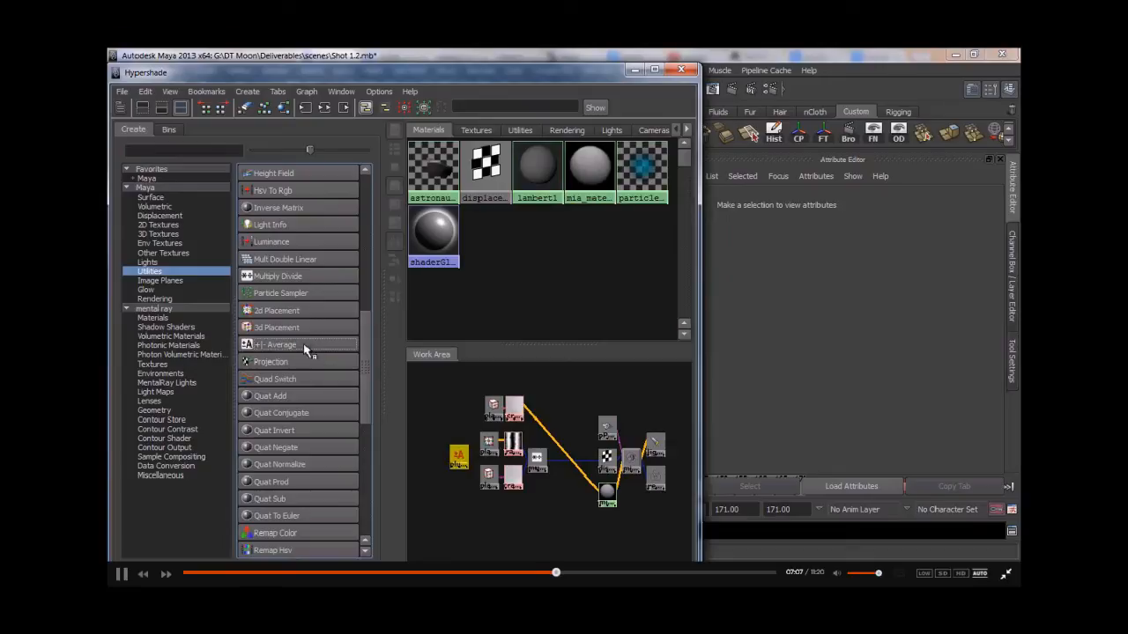
left_click_drag(455, 456, 577, 430)
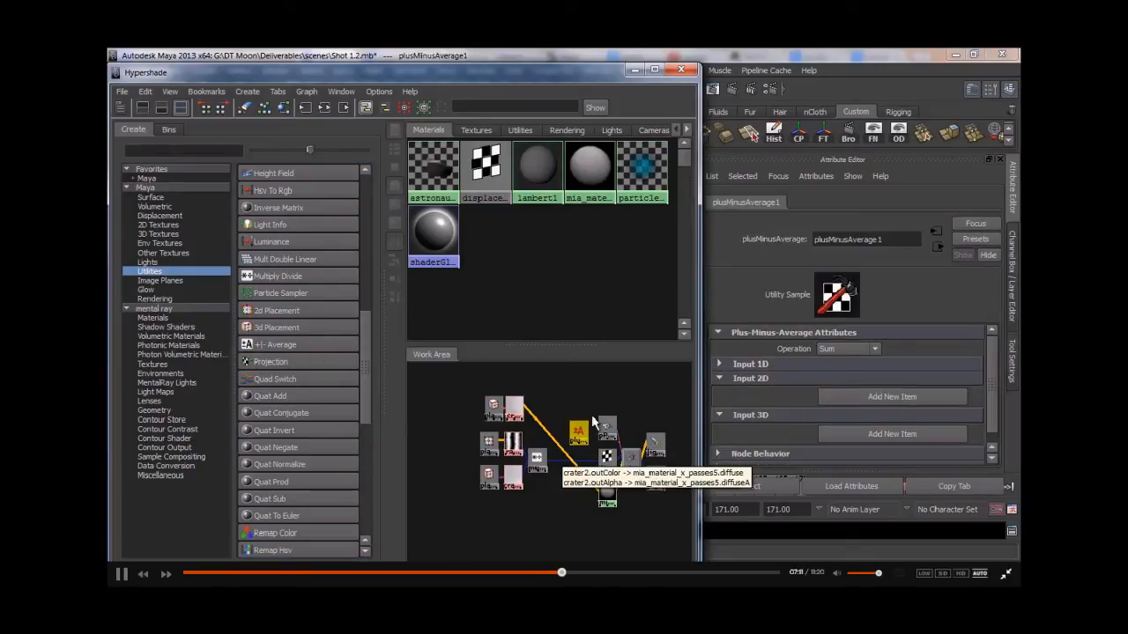
- Connect crater2's outAlpha to plusMinusAverage1's input1D[0] in the Connection Editor
middle_click_drag(514, 409, 579, 431)
left_click(605, 475)
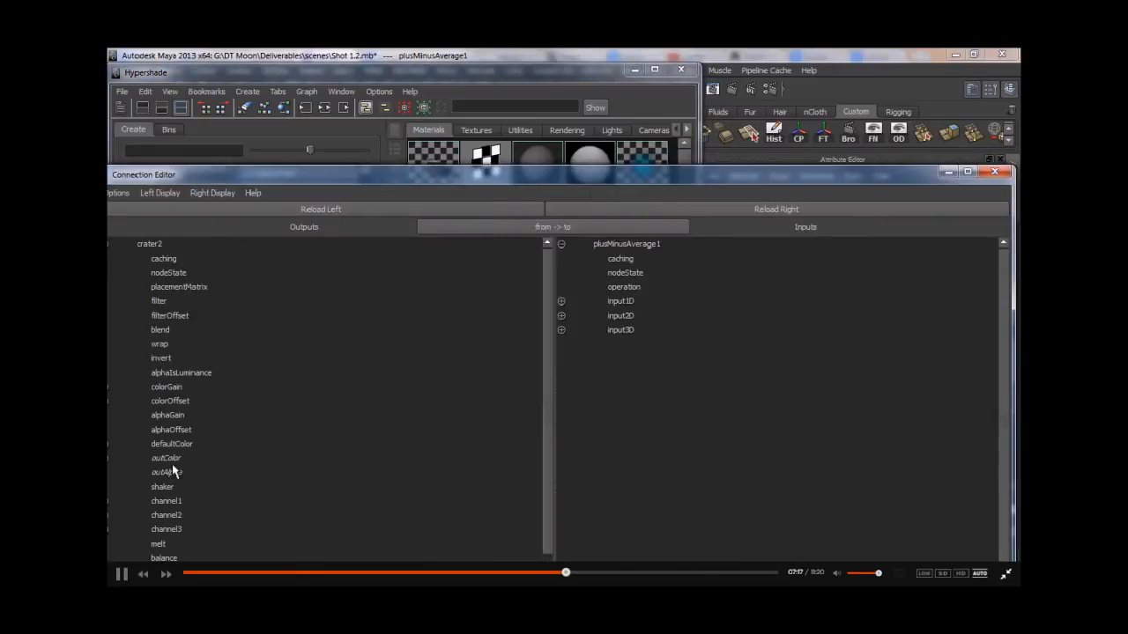
left_click(167, 473)
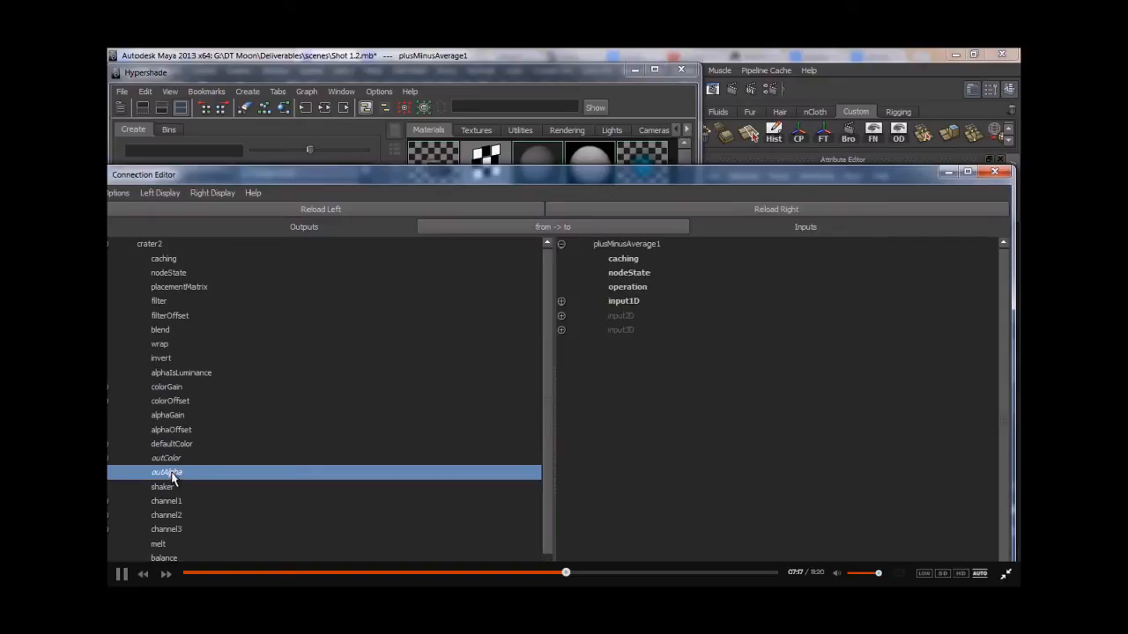
left_click(640, 317)
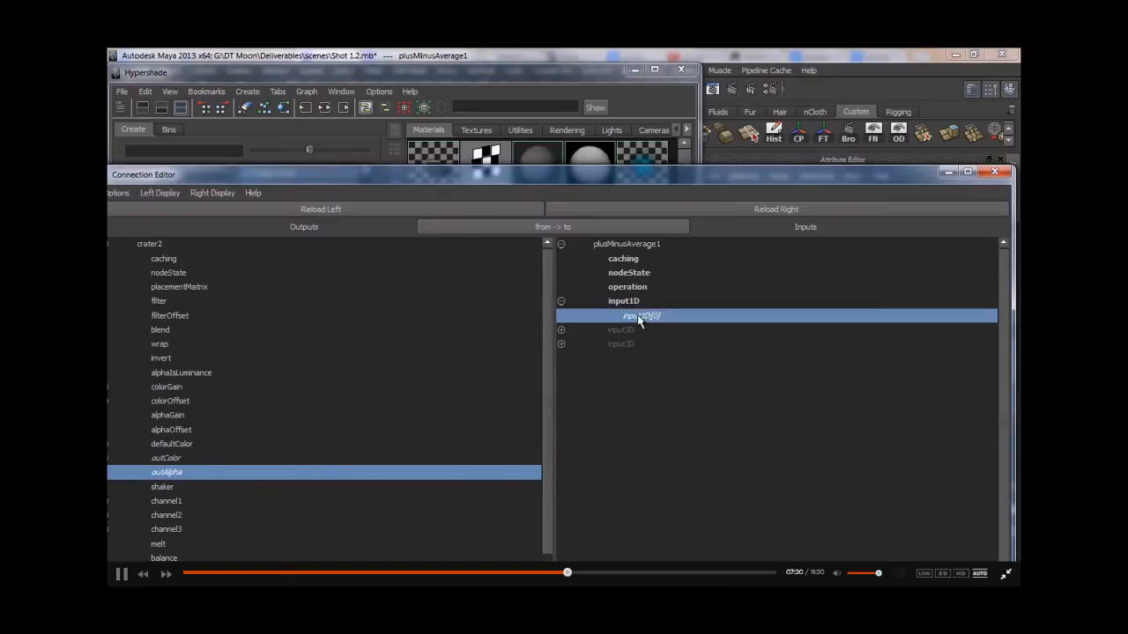
left_click(993, 172)
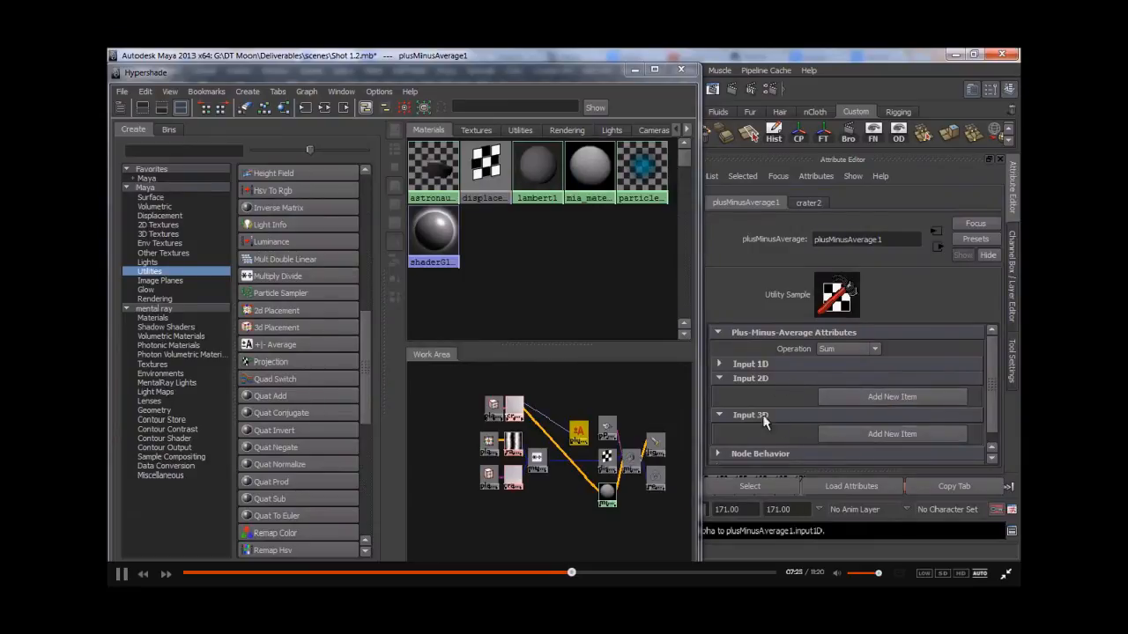
- Connect multiplyDivide1's outputX to plusMinusAverage1's input1D[1] with a connectAttr MEL command
left_click(571, 408)
scroll(571, 408, "up", 2)
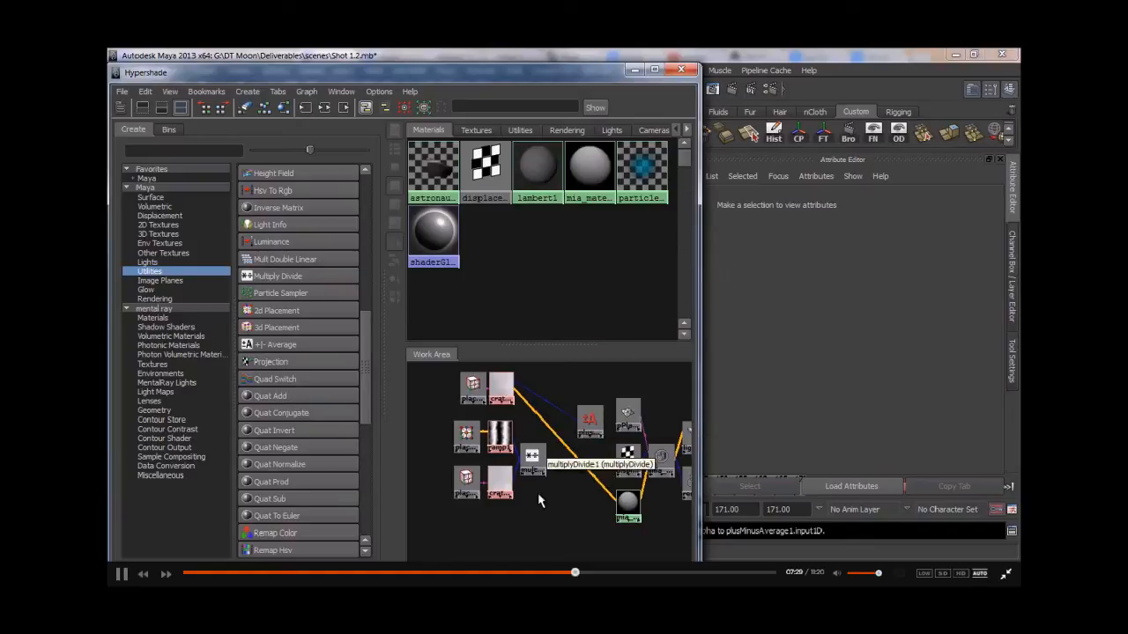
left_click(634, 70)
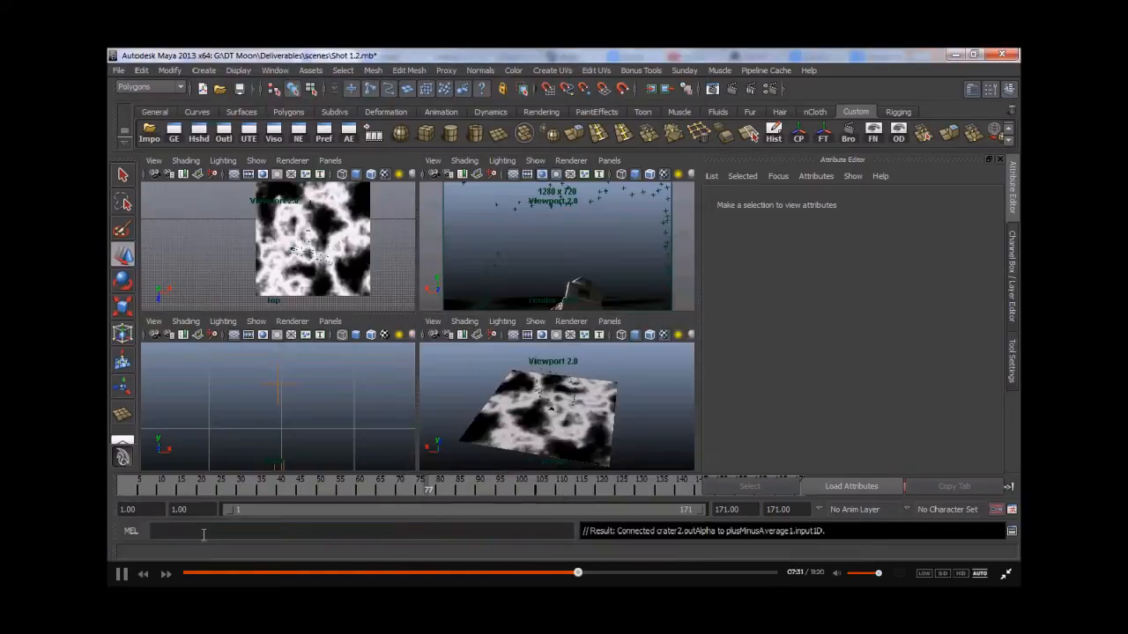
left_click(199, 530)
type("connectAttr multiplyDivide")
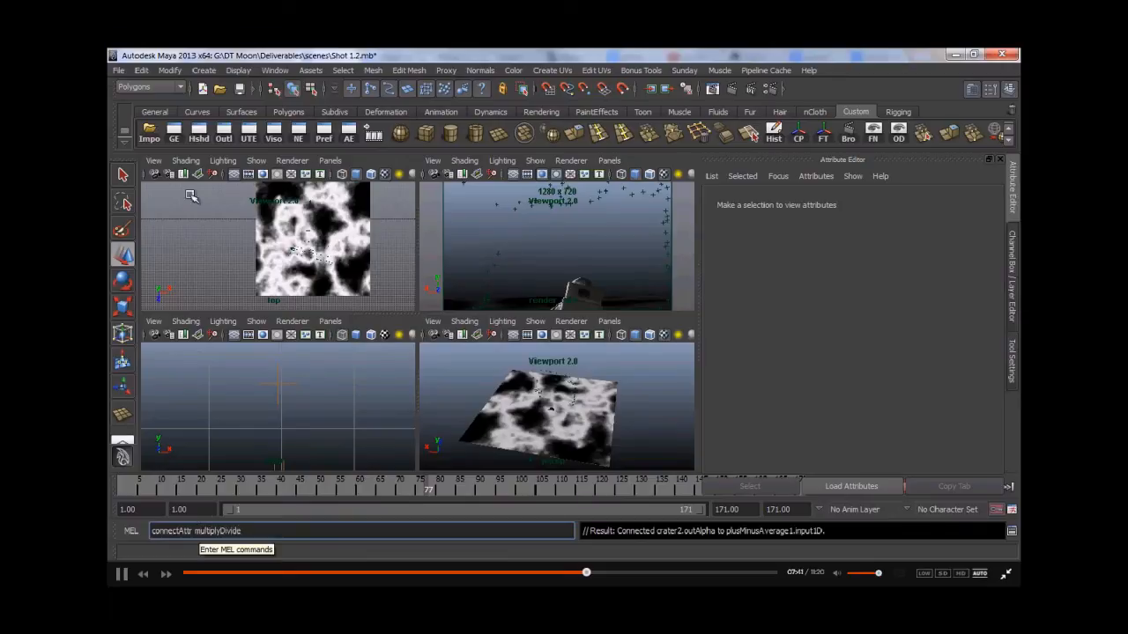
left_click(199, 134)
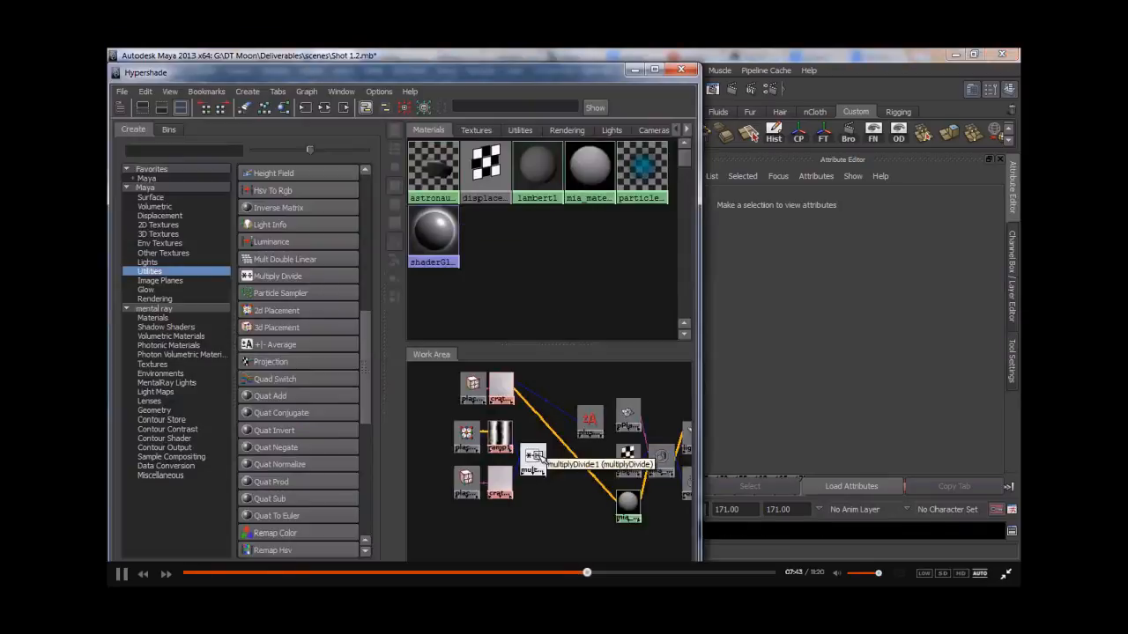
left_click(634, 70)
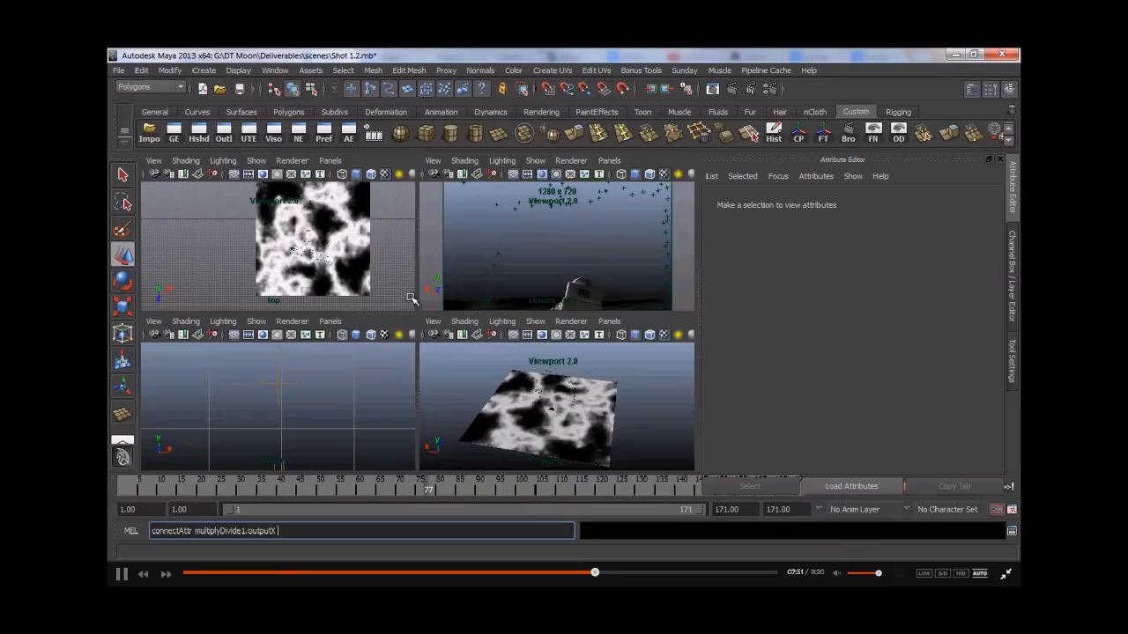
left_click(199, 134)
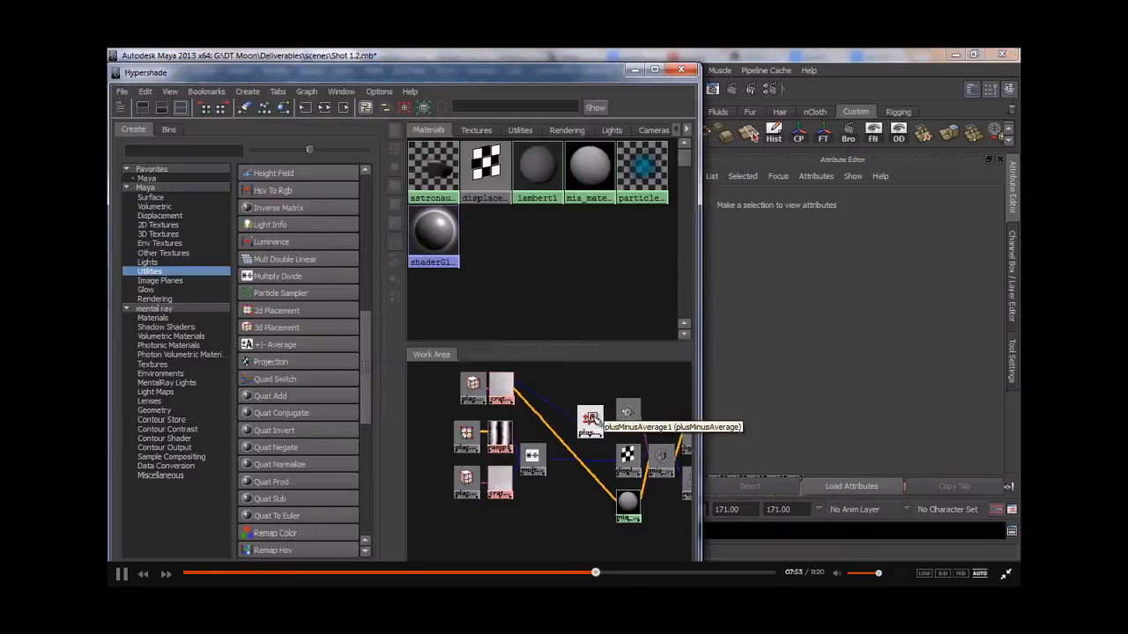
left_click(635, 70)
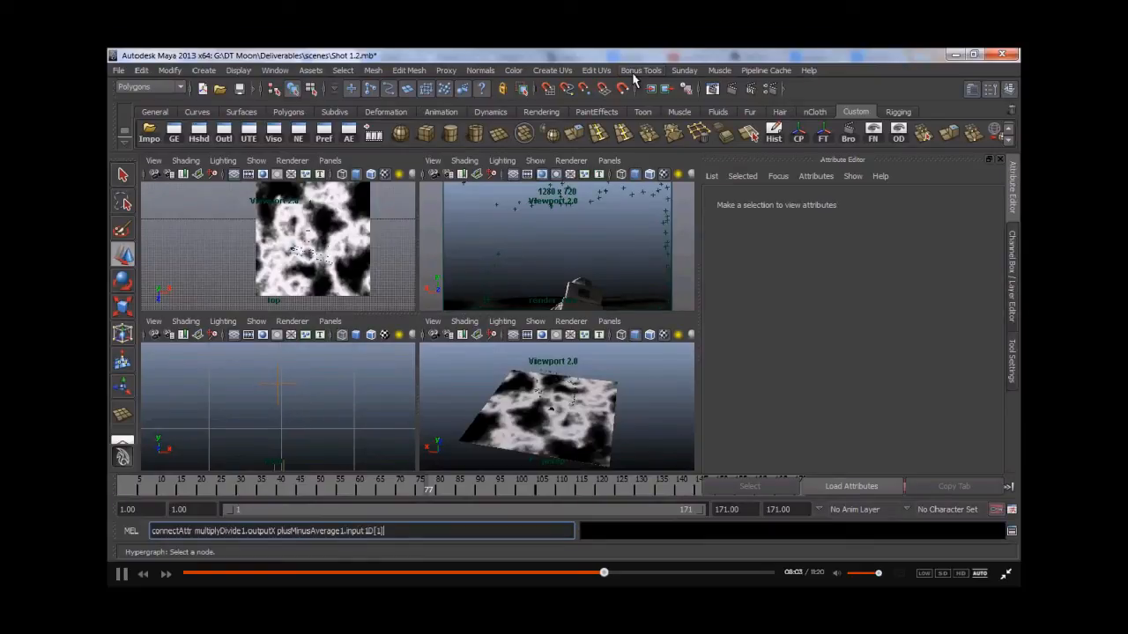
key("Return")
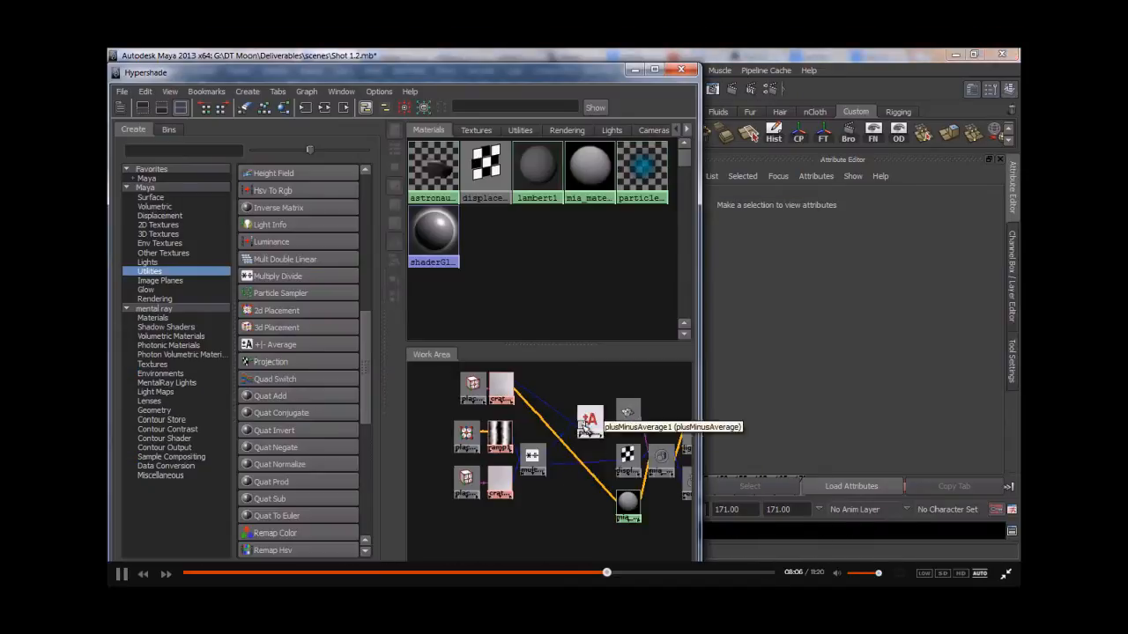
- Keep plusMinusAverage1's operation at Sum and connect its output1D to displacementShader3's displacement
left_click(587, 423)
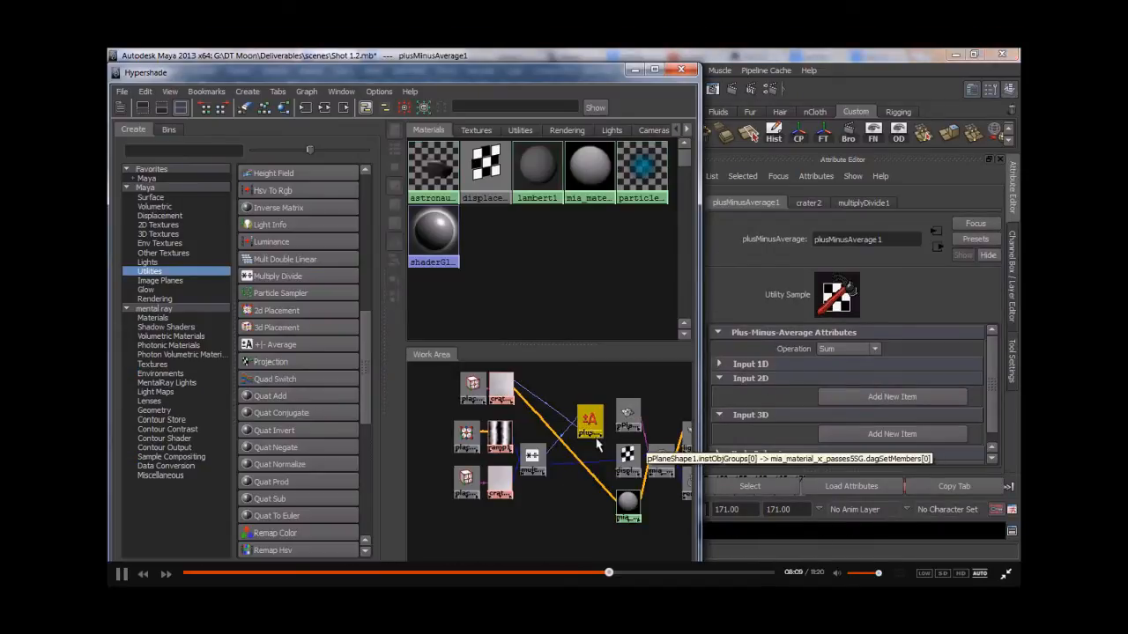
left_click(825, 351)
left_click(796, 373)
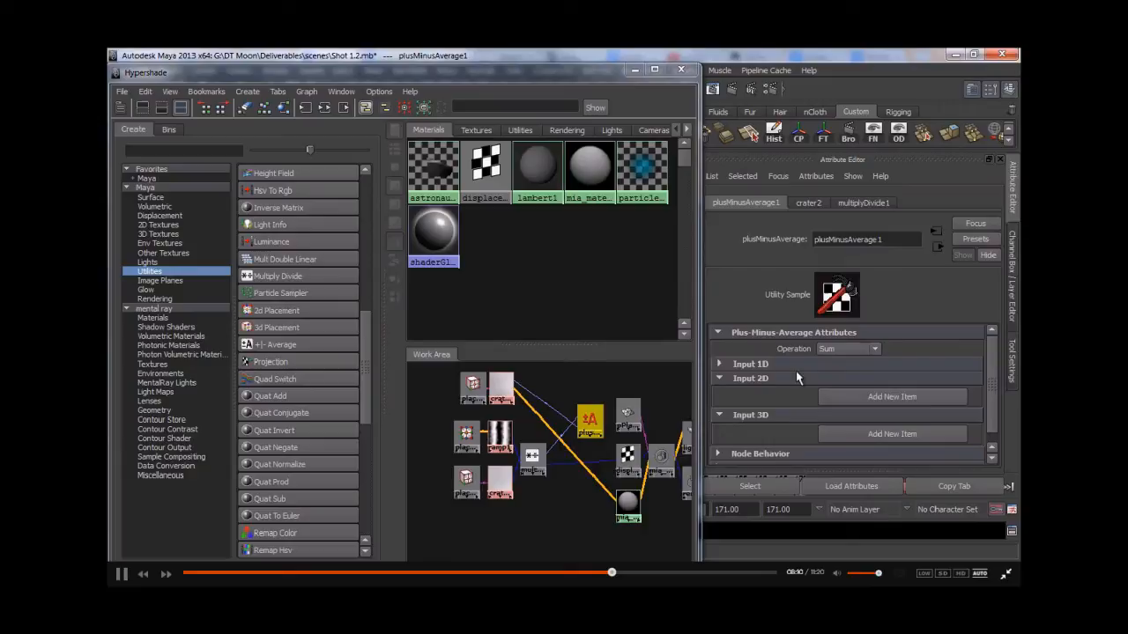
left_click(610, 463)
left_click(626, 456)
middle_click_drag(779, 349, 780, 349)
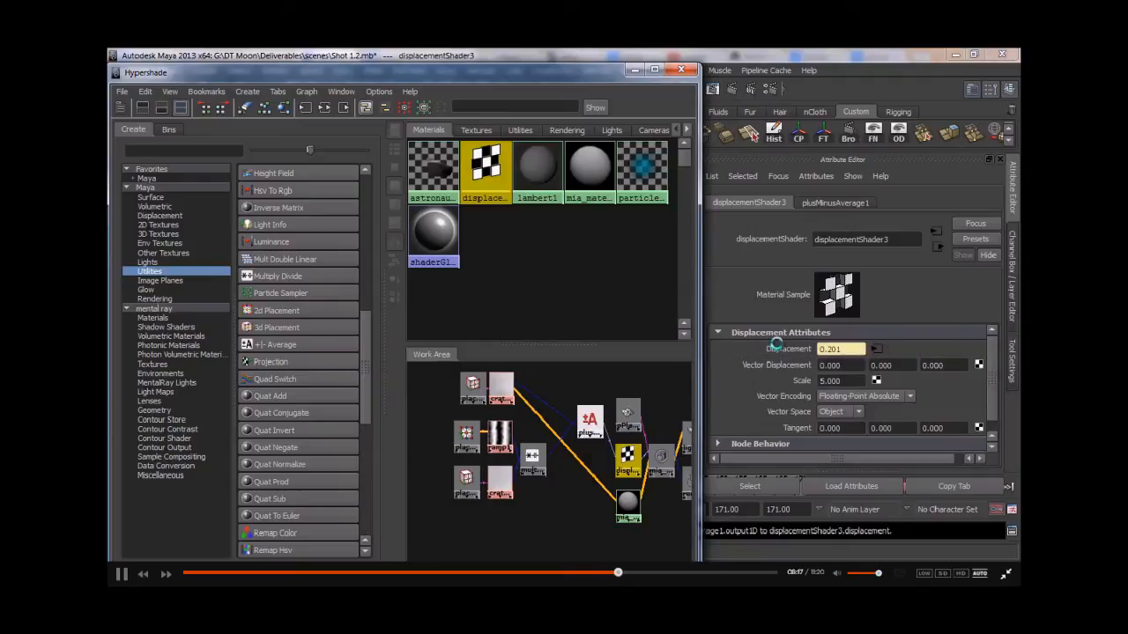
- Render a test frame from render_cam to check the combined crater displacement
left_click(631, 71)
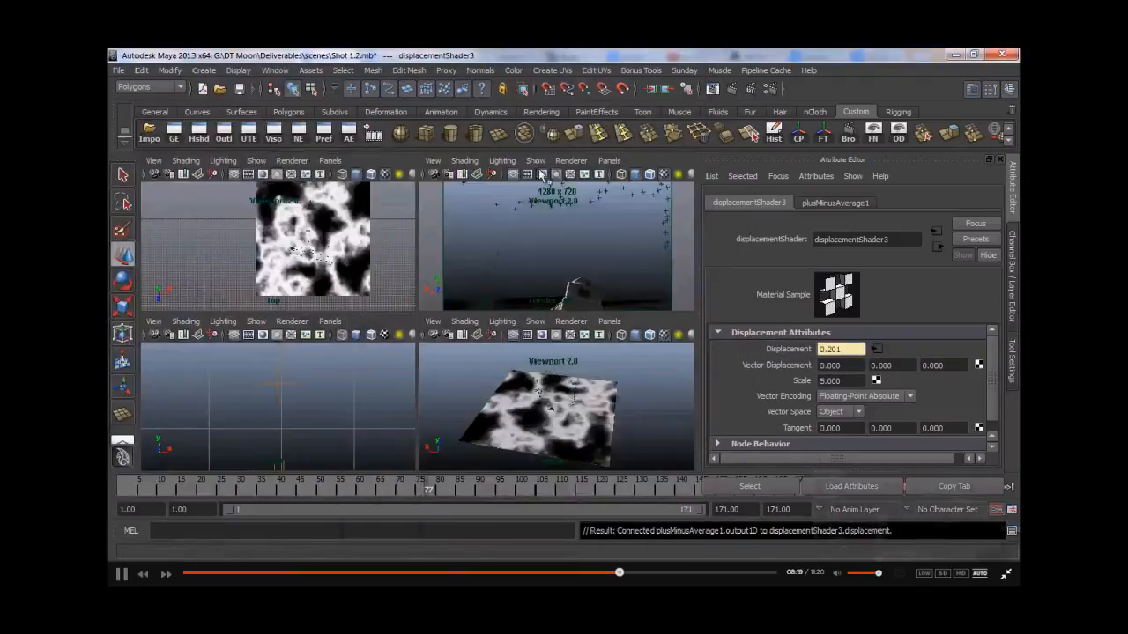
left_click(711, 88)
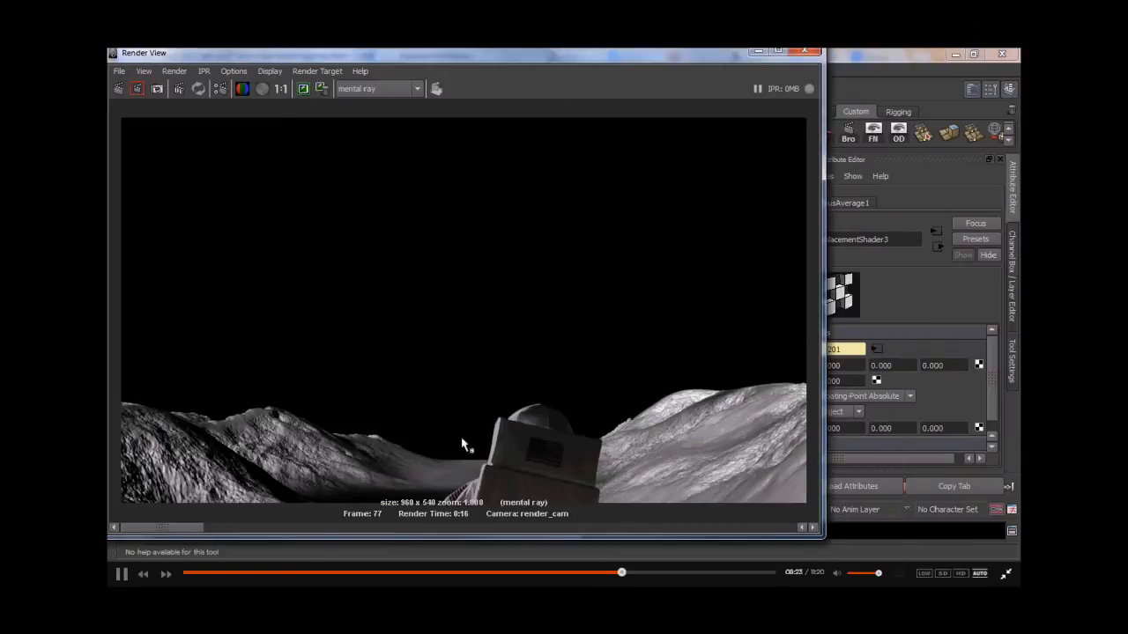
left_click(118, 89)
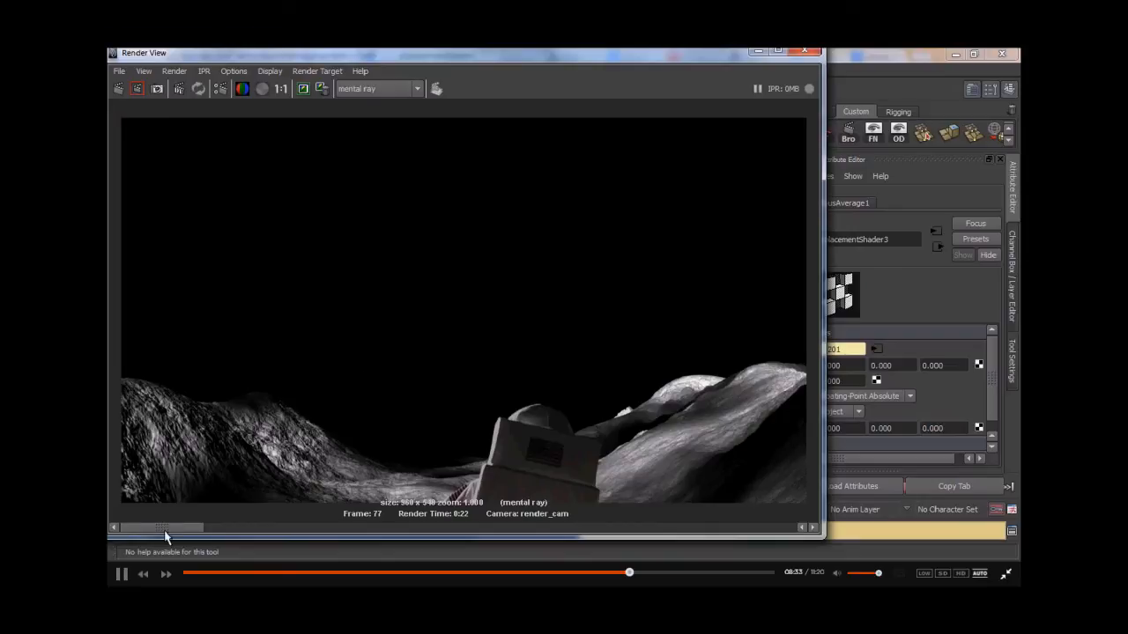
mouse_move(208, 535)
left_mouse_down()
mouse_move(221, 532)
mouse_move(198, 531)
left_mouse_up()
left_click(758, 53)
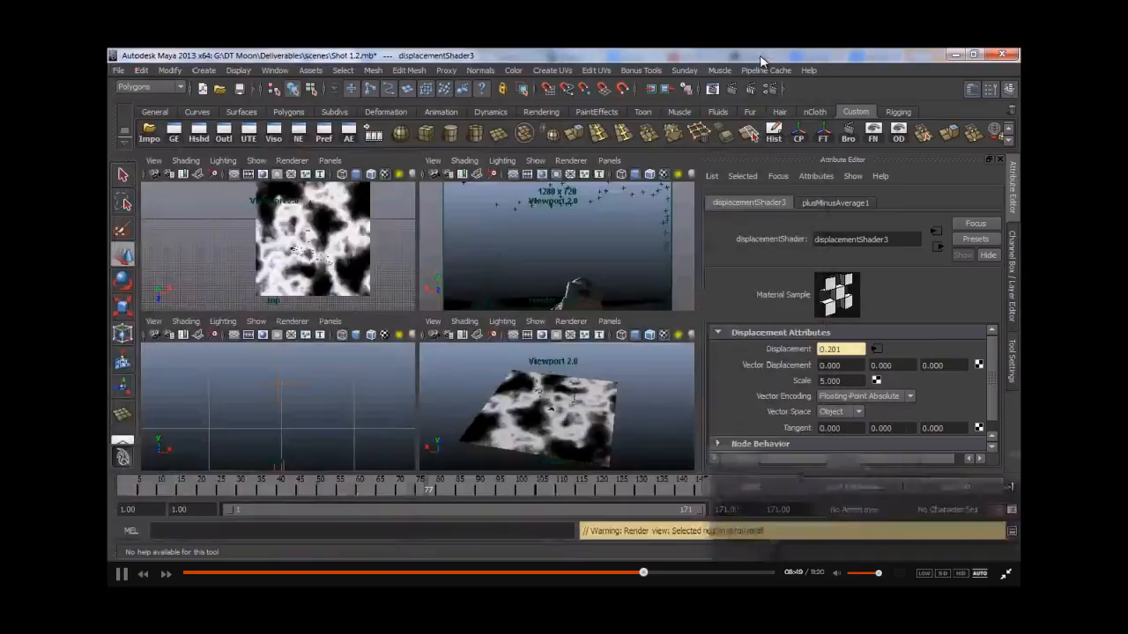
- Disconnect crater2's outColor from the mia_material_x_passes5 diffuse in the Hypershade
left_click(208, 139)
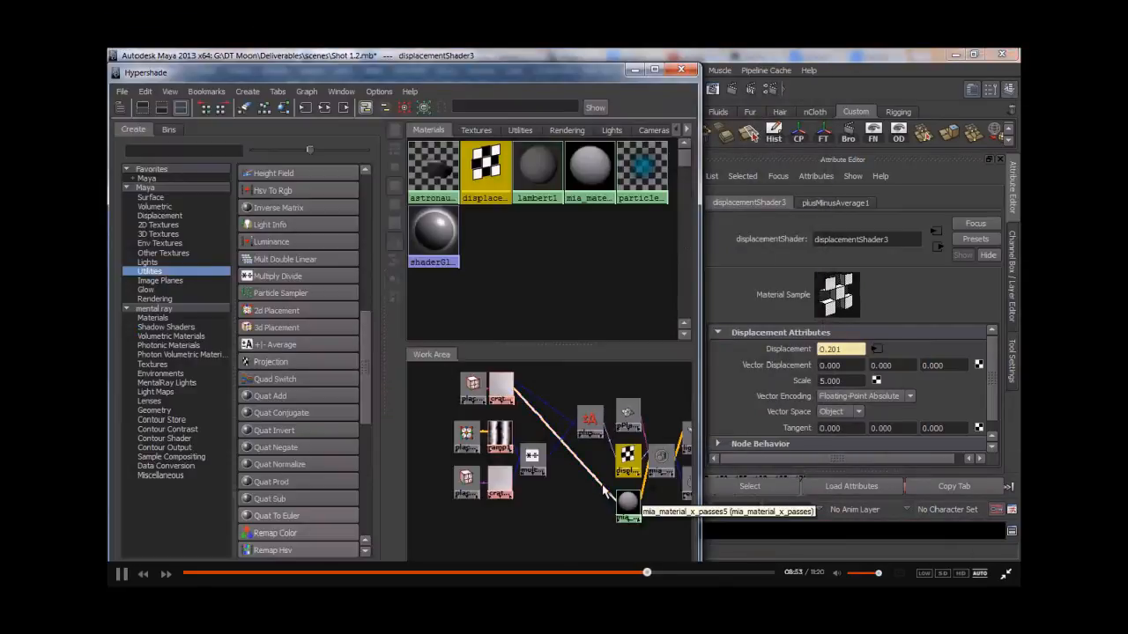
left_click(626, 501)
left_click(608, 498)
left_click(626, 500)
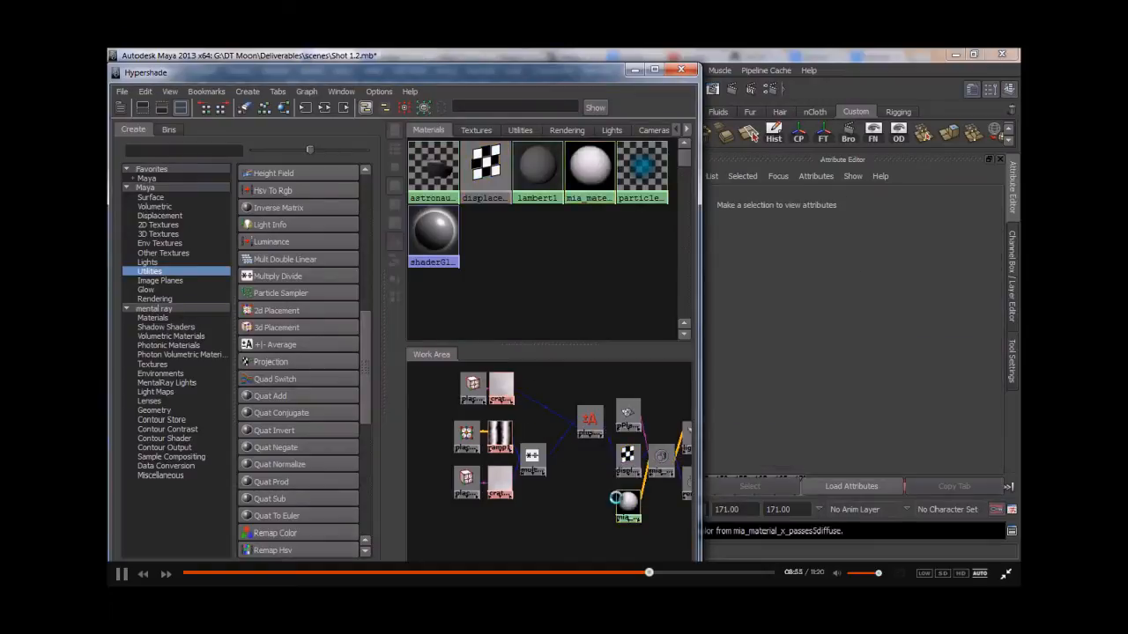
- Render another test frame from render_cam to check the terrain shading
left_click(636, 68)
left_click(732, 92)
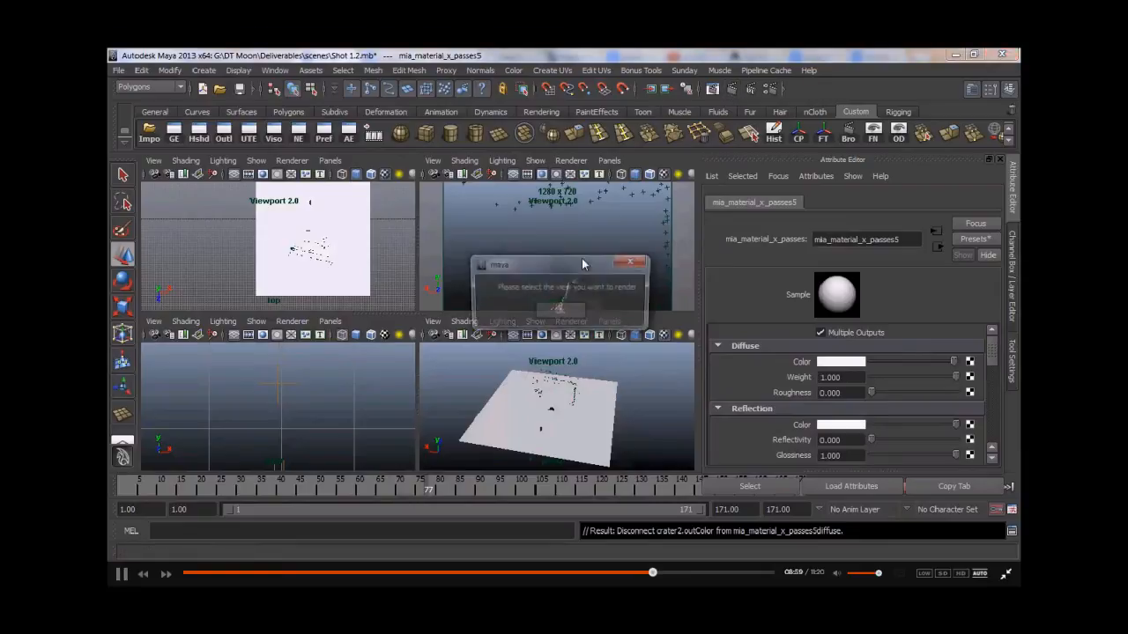
key("Return")
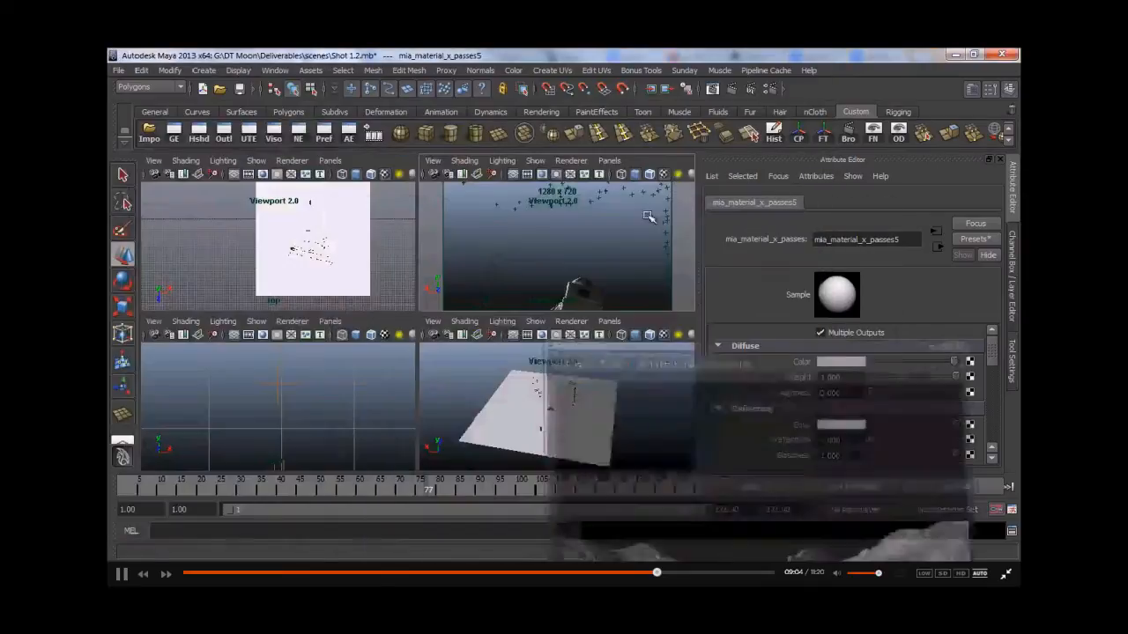
left_click(758, 50)
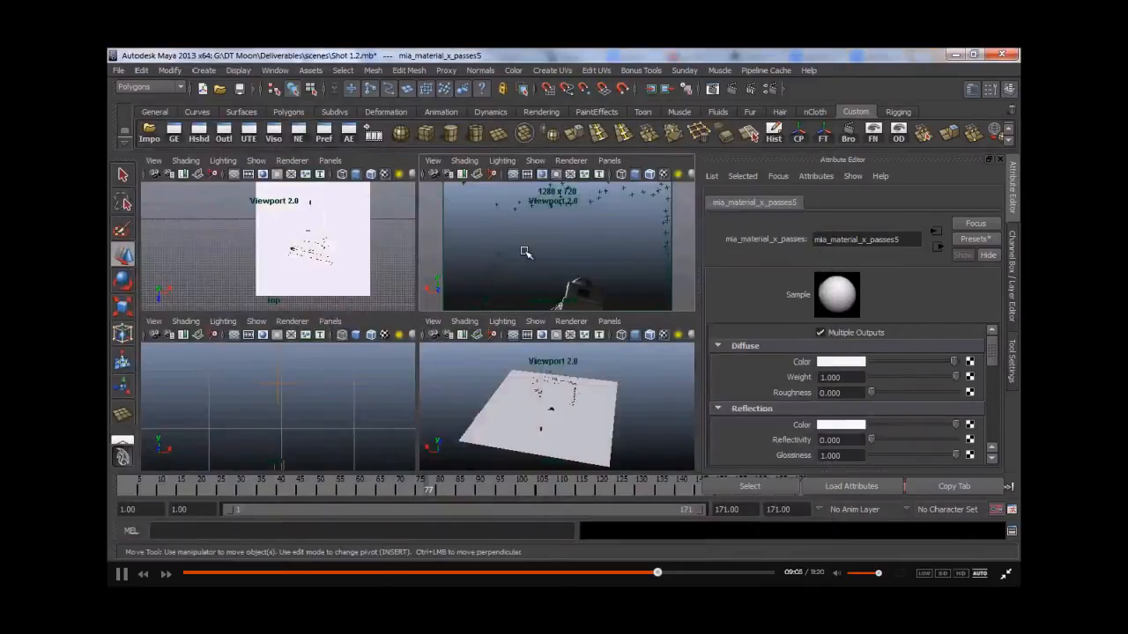
- Switch the viewport to the persp camera and scrub the timeline to review the scene
left_click(485, 377)
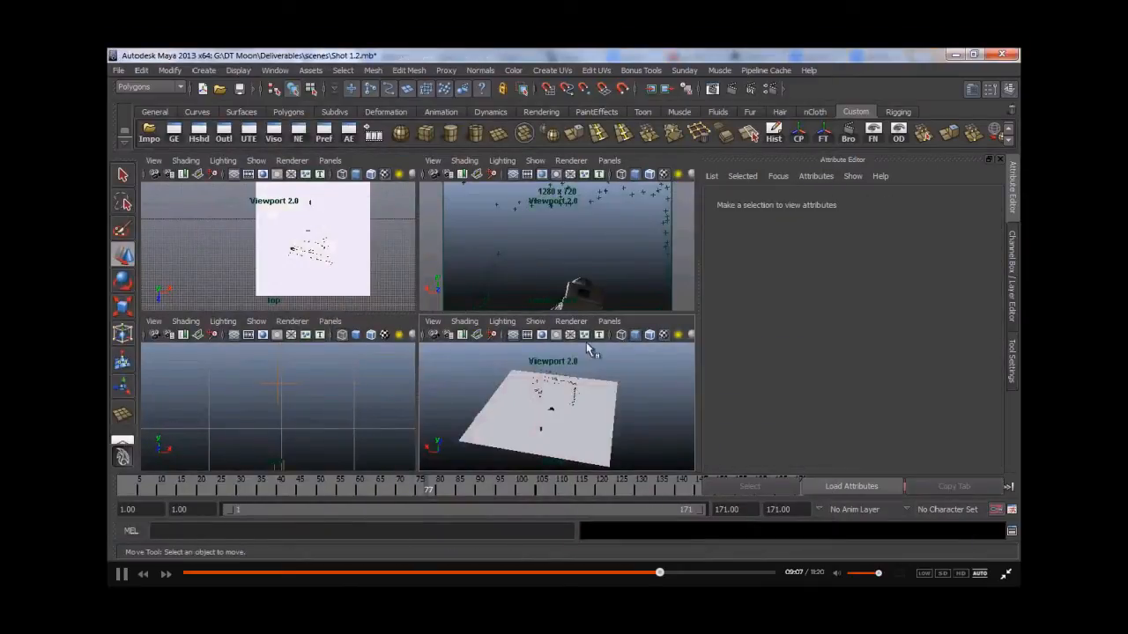
left_click(609, 321)
mouse_move(652, 335)
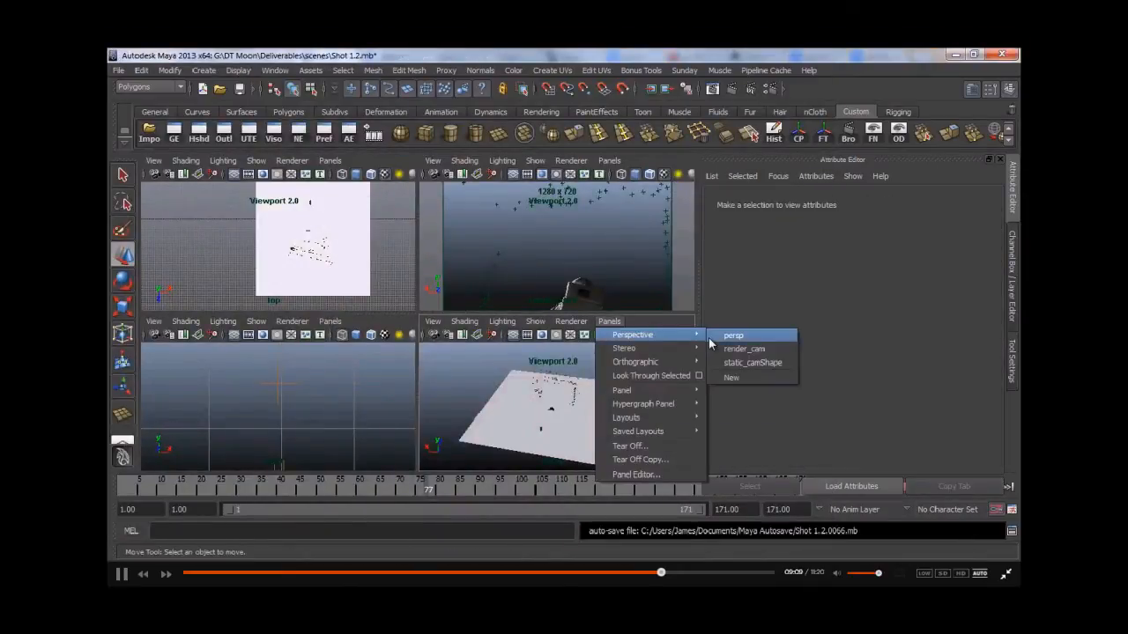
left_click(714, 337)
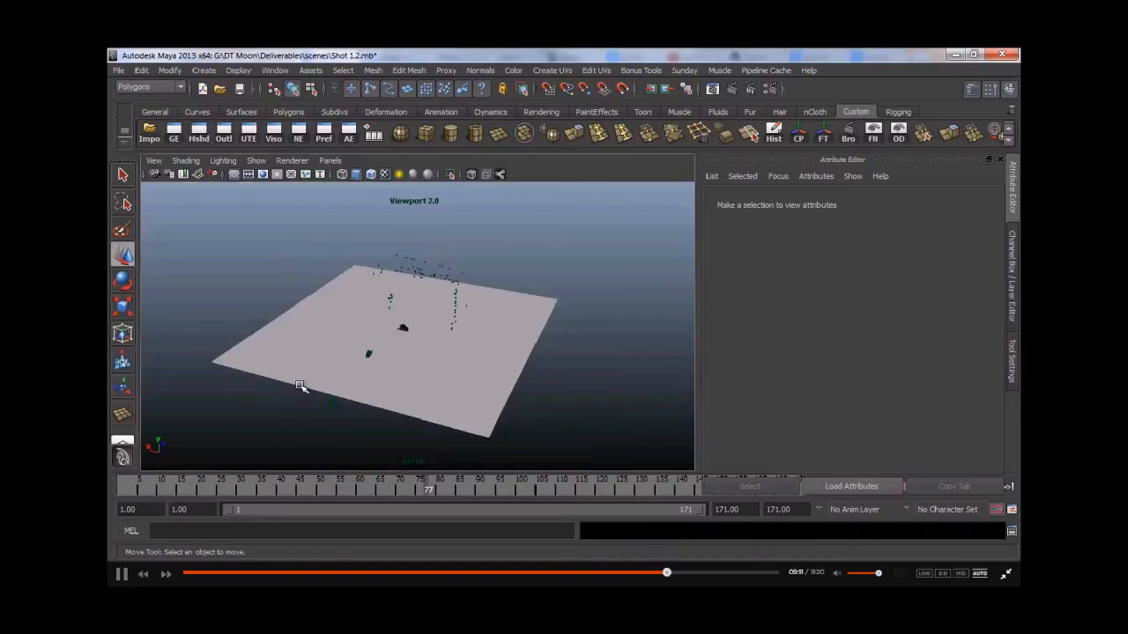
left_click_drag(299, 375, 308, 350, "alt")
left_click_drag(137, 489, 146, 490)
left_click(174, 489)
left_click_drag(401, 377, 457, 336, "alt")
left_click_drag(698, 490, 809, 490)
left_click_drag(461, 375, 394, 369, "alt")
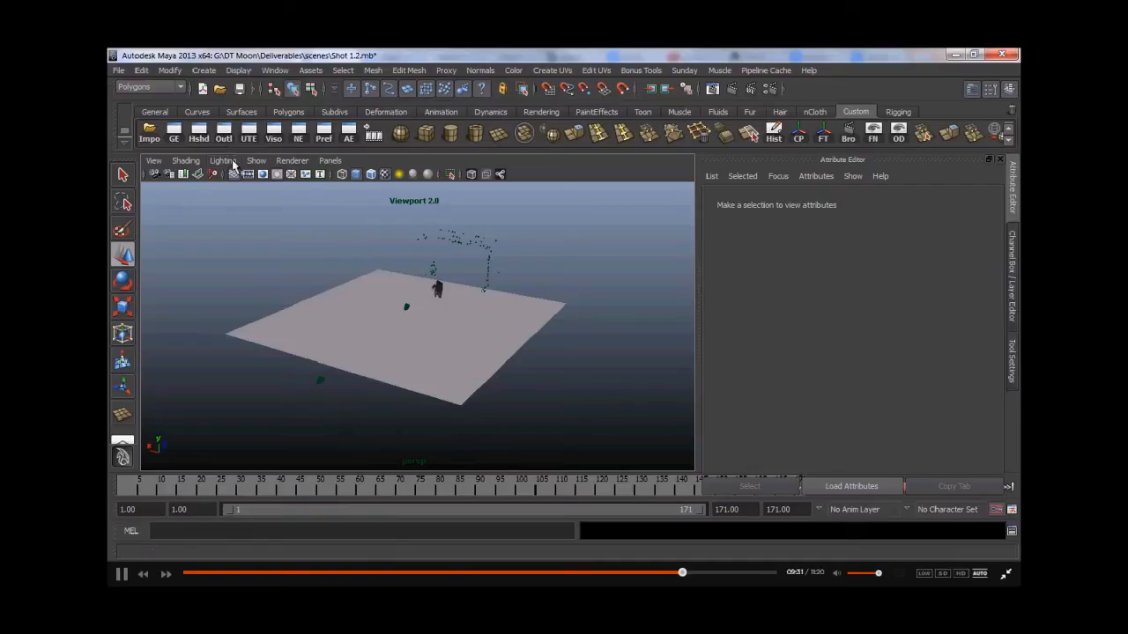
- Rename the terrain plane as ridge_geo in the Outliner
left_click(345, 319)
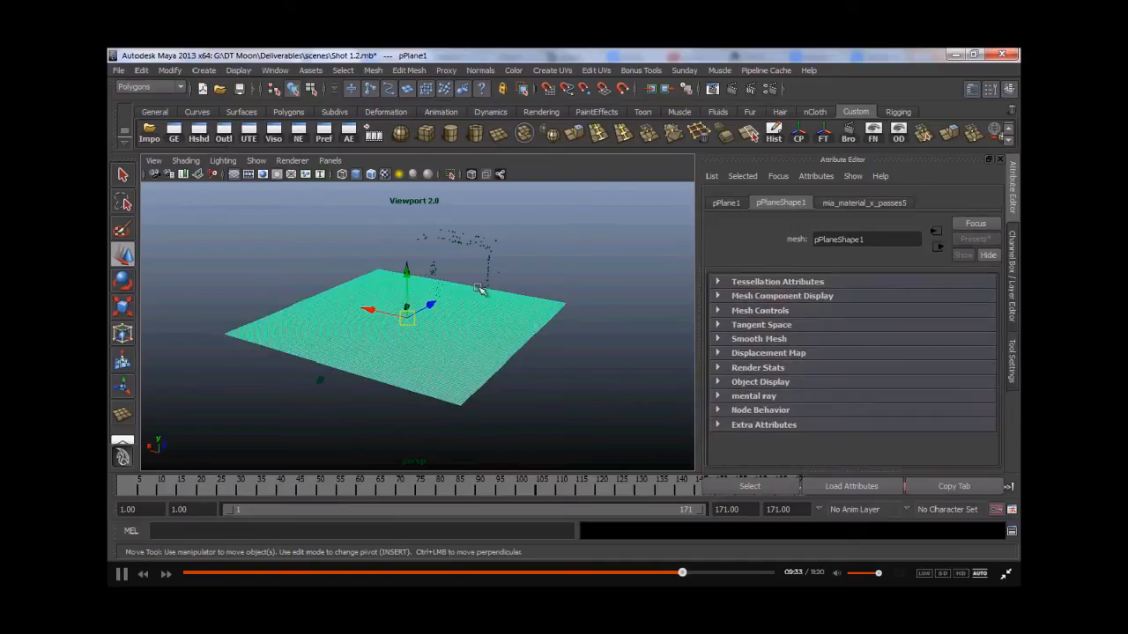
left_click(224, 132)
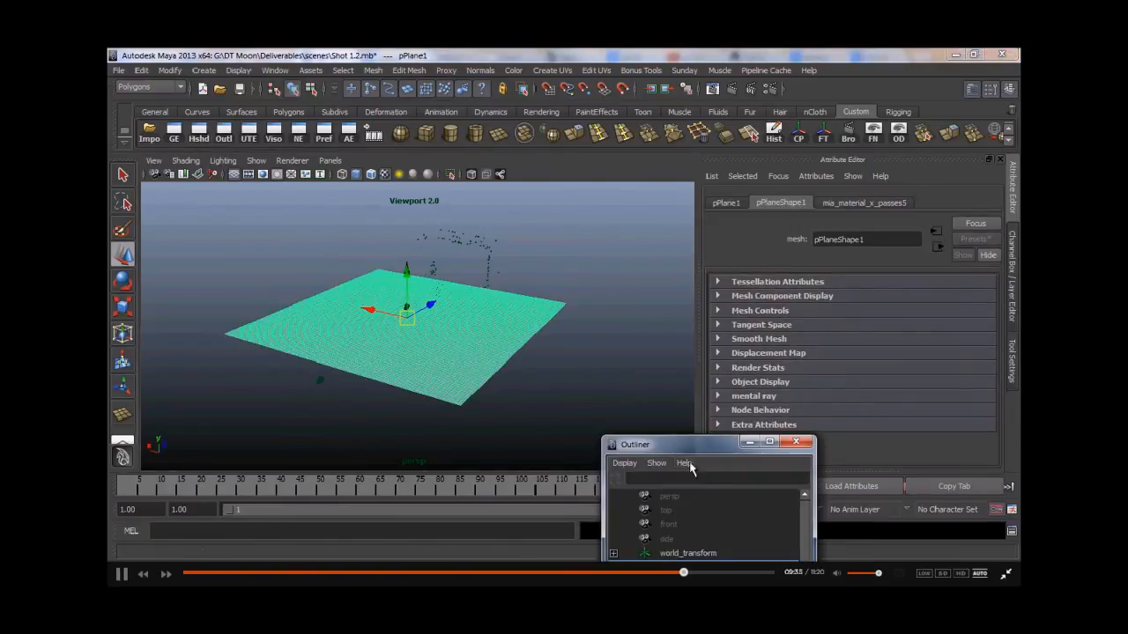
double_click(663, 331)
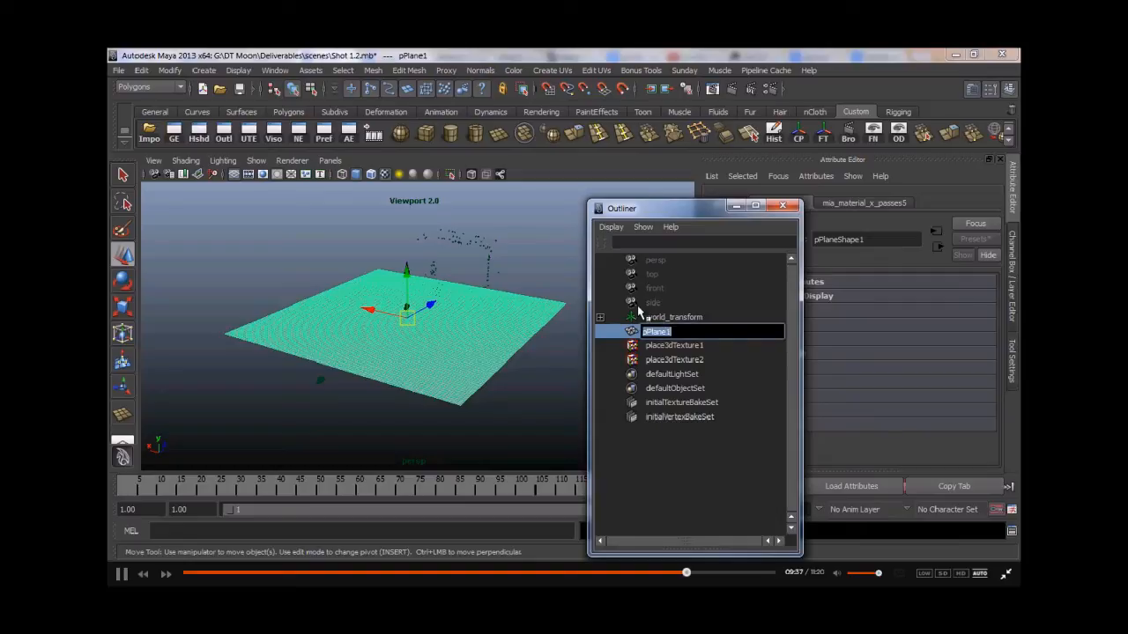
type("n")
key("Return")
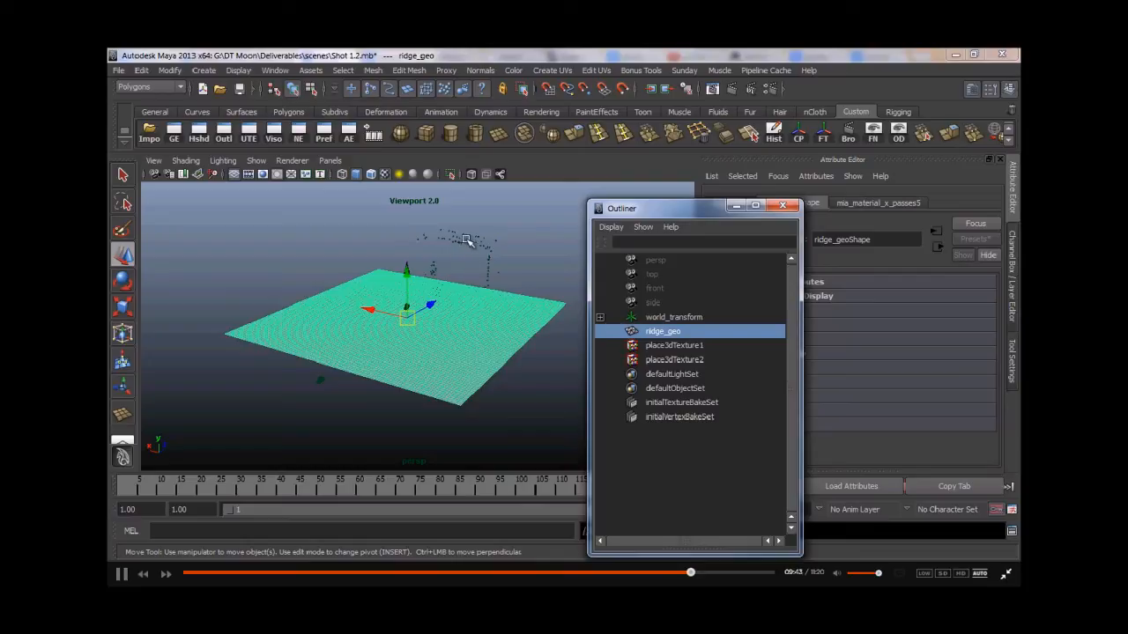
- Parent place3dTexture1 and place3dTexture2 under ridge_geo in the Outliner
left_click(698, 359)
left_click(671, 348, "shift")
middle_click_drag(671, 348, 663, 331)
left_click(662, 333)
left_click_drag(489, 348, 441, 367, "alt")
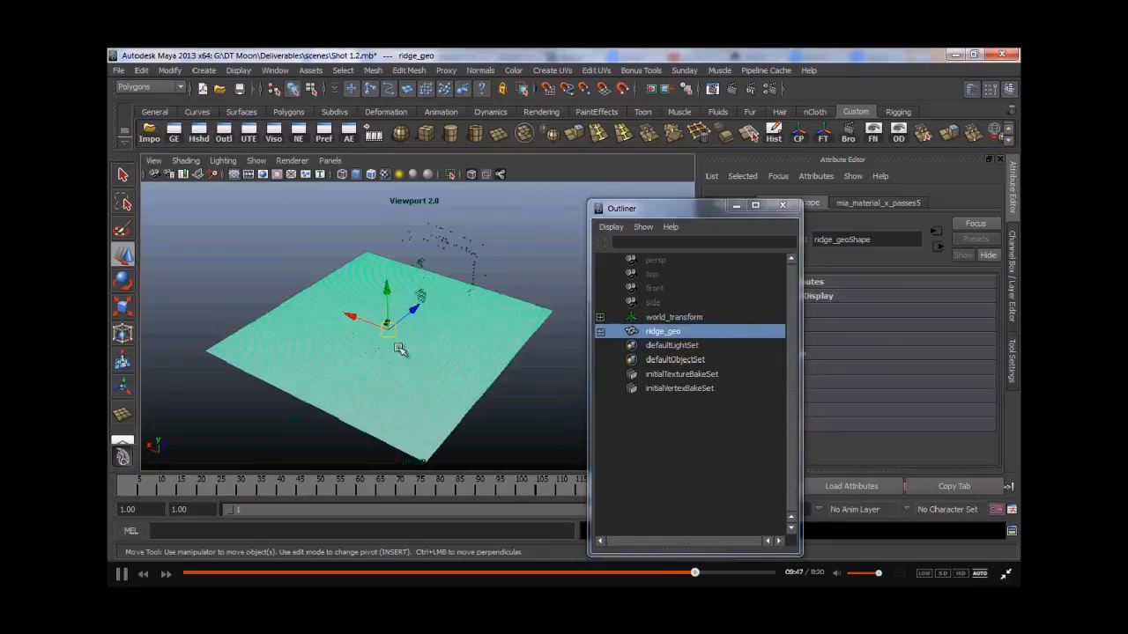
left_click(600, 331)
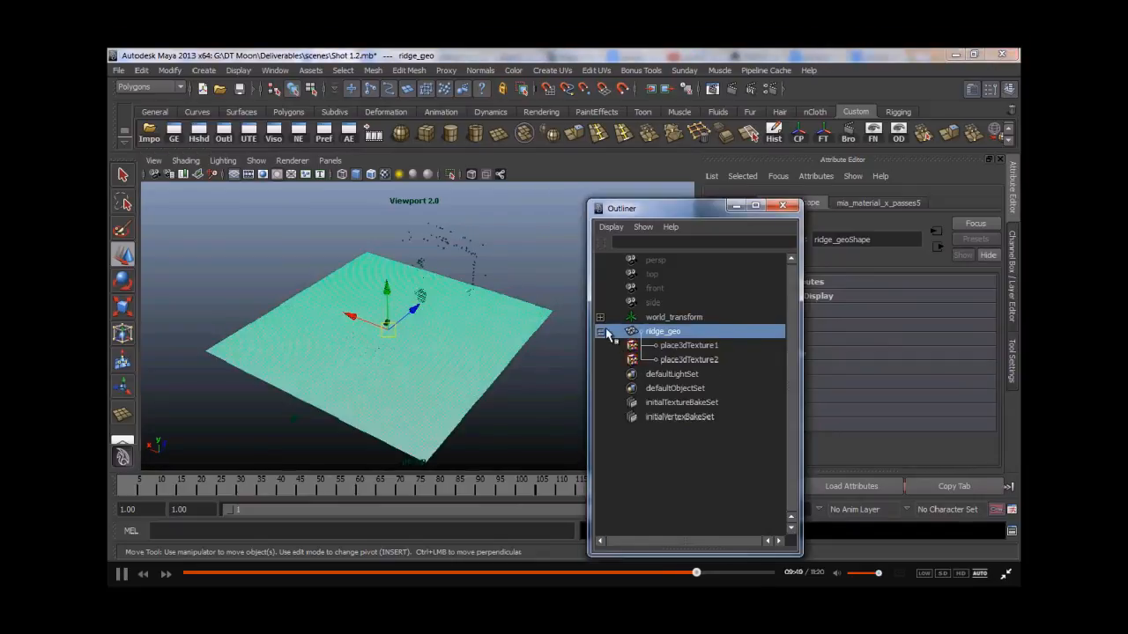
left_click(600, 332)
- Examine ridge_geo's placement in the perspective view while scrubbing through the timeline
left_click(330, 244)
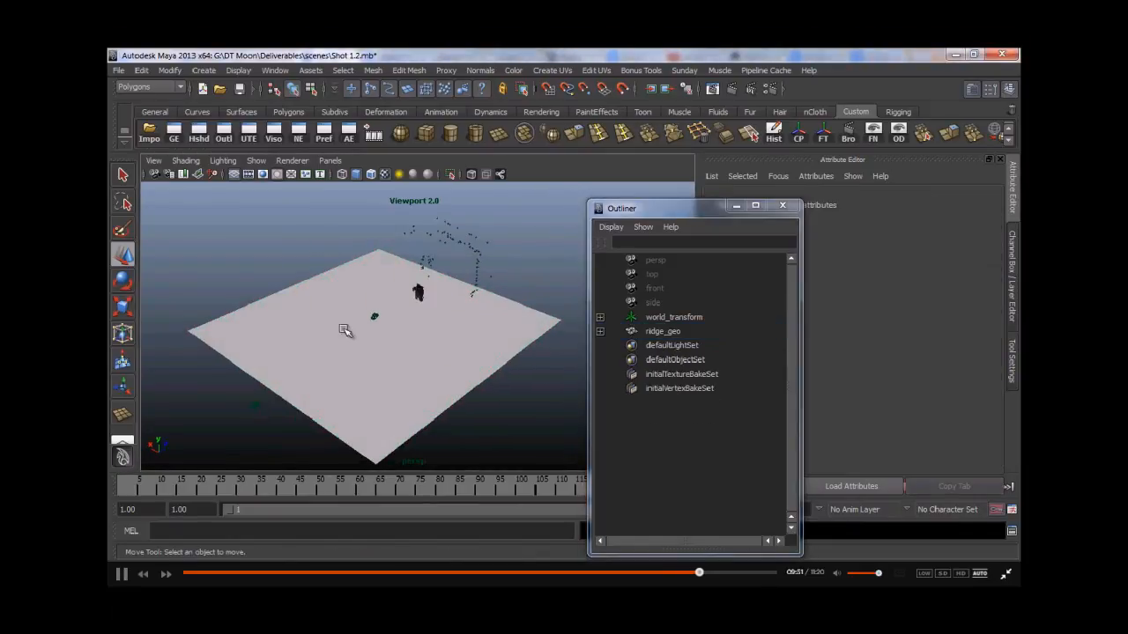
left_click(736, 206)
middle_click_drag(398, 377, 407, 368, "alt")
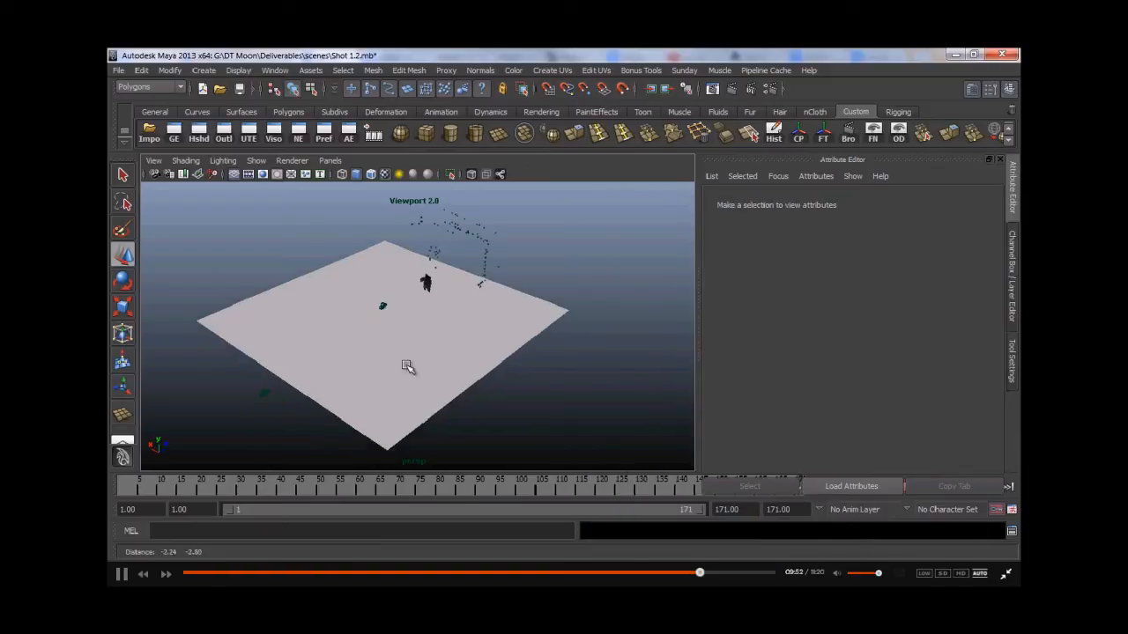
left_click(122, 488)
left_click_drag(445, 385, 414, 351, "alt")
left_click(446, 338)
left_click_drag(398, 280, 397, 287)
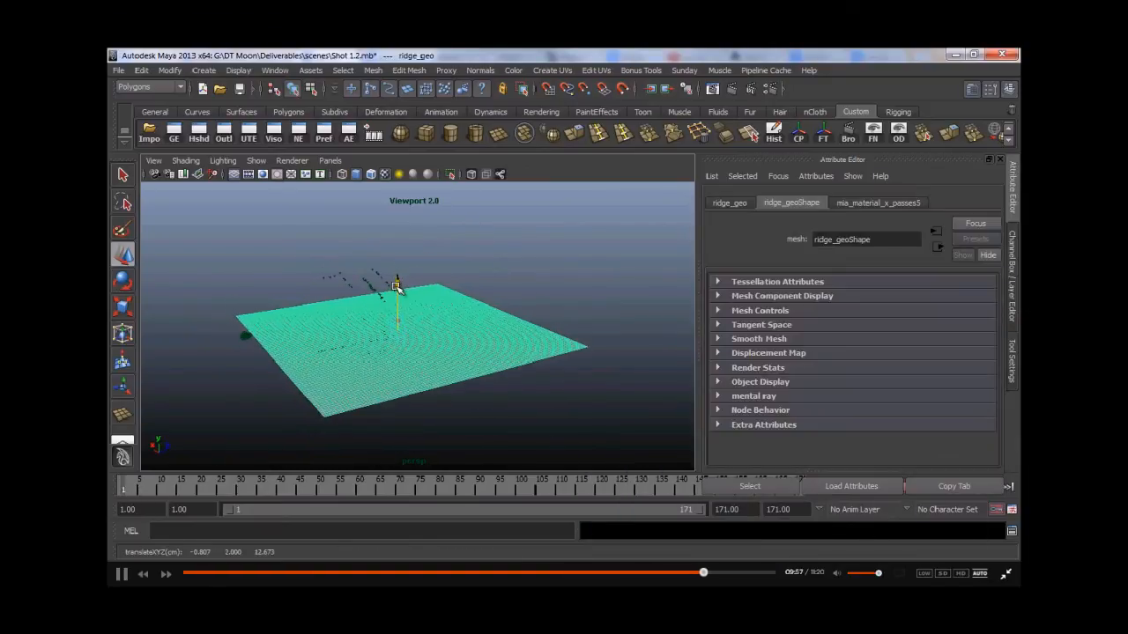
key("e")
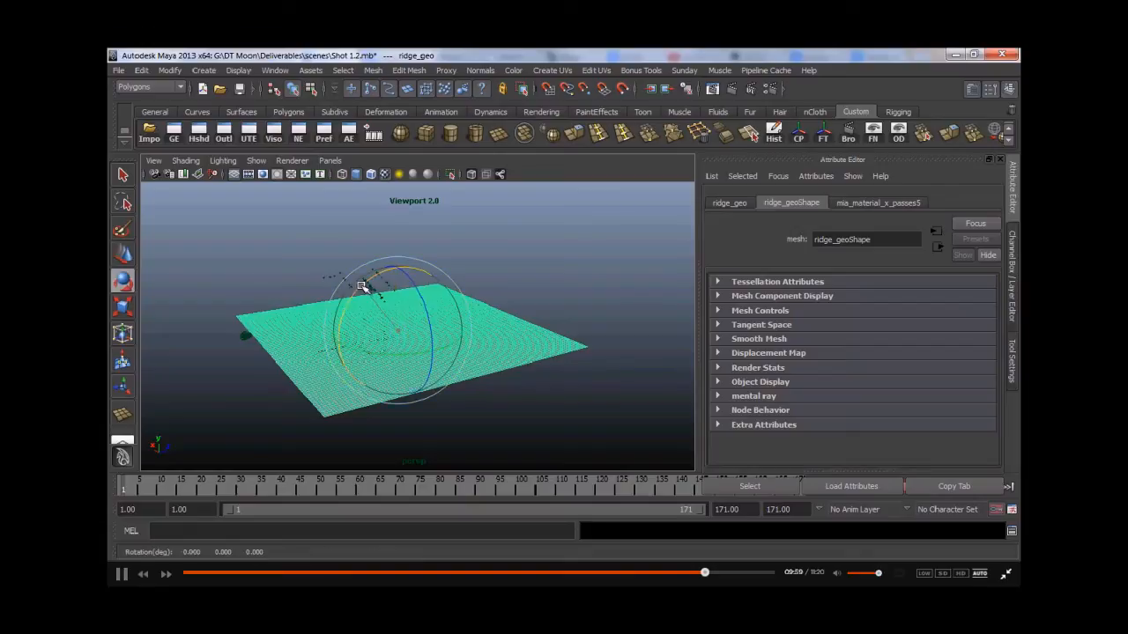
left_click_drag(361, 287, 366, 286)
left_click(448, 486)
left_click_drag(359, 461, 348, 441)
left_click_drag(340, 389, 447, 352, "alt")
left_click_drag(273, 480, 771, 493)
left_click_drag(843, 500, 921, 513)
left_click_drag(382, 352, 310, 357)
key("w")
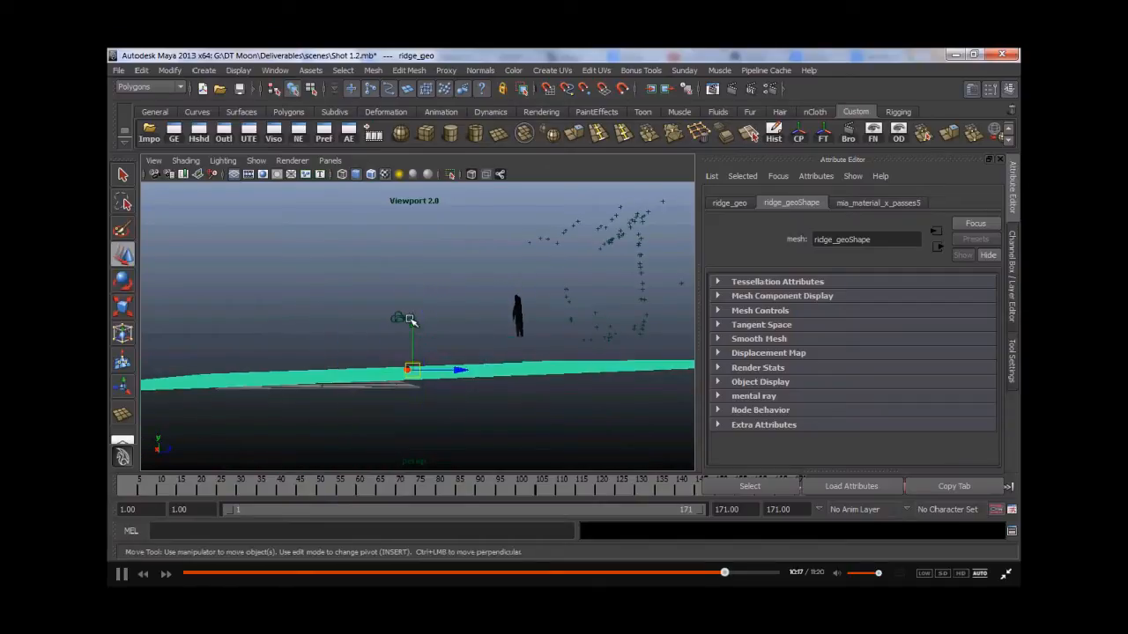
- Rotate ridge_geo slightly to adjust the terrain's tilt relative to the scene
key("e")
left_click_drag(383, 316, 443, 352)
key("w")
left_click(386, 339)
left_click(356, 304)
left_click_drag(365, 354, 285, 346, "alt")
middle_click_drag(278, 343, 352, 329, "alt")
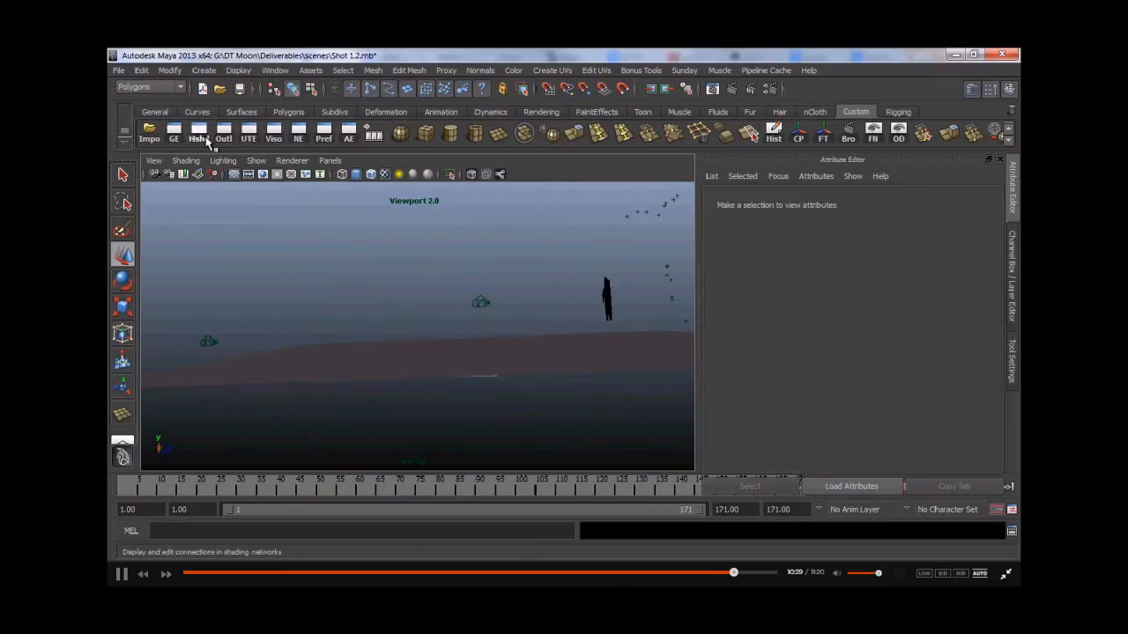
- Select world_transform in the Outliner and rotate it, checking the result across the timeline
left_click(224, 133)
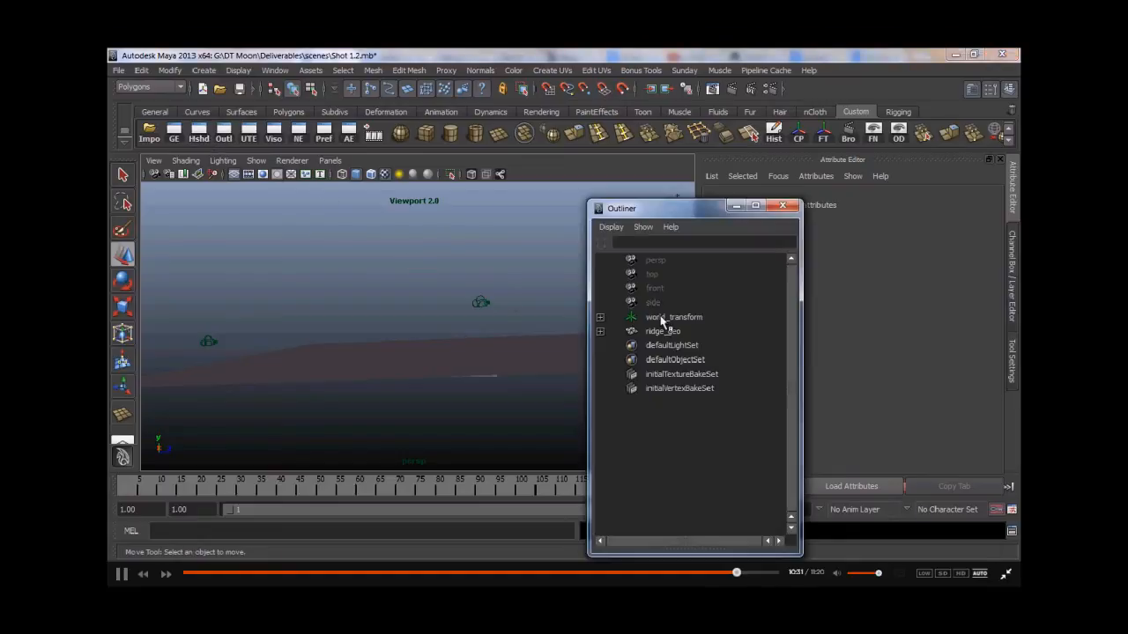
left_click(661, 319)
left_click(736, 206)
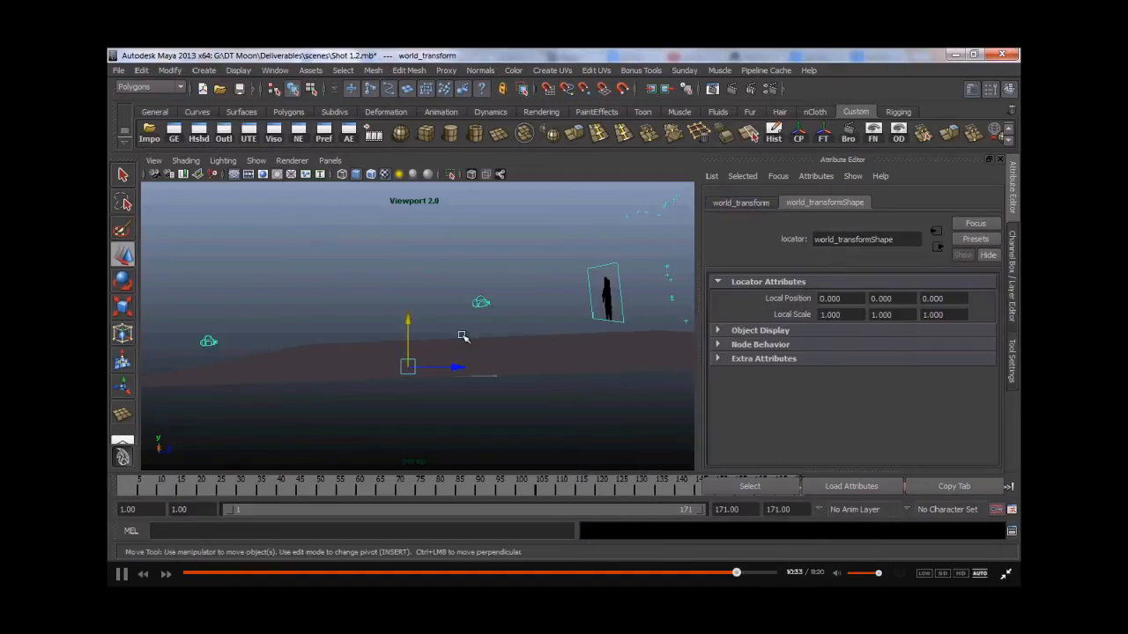
key("e")
left_click_drag(439, 314, 456, 317)
left_click_drag(537, 386, 561, 386, "alt")
left_click_drag(163, 491, 127, 491)
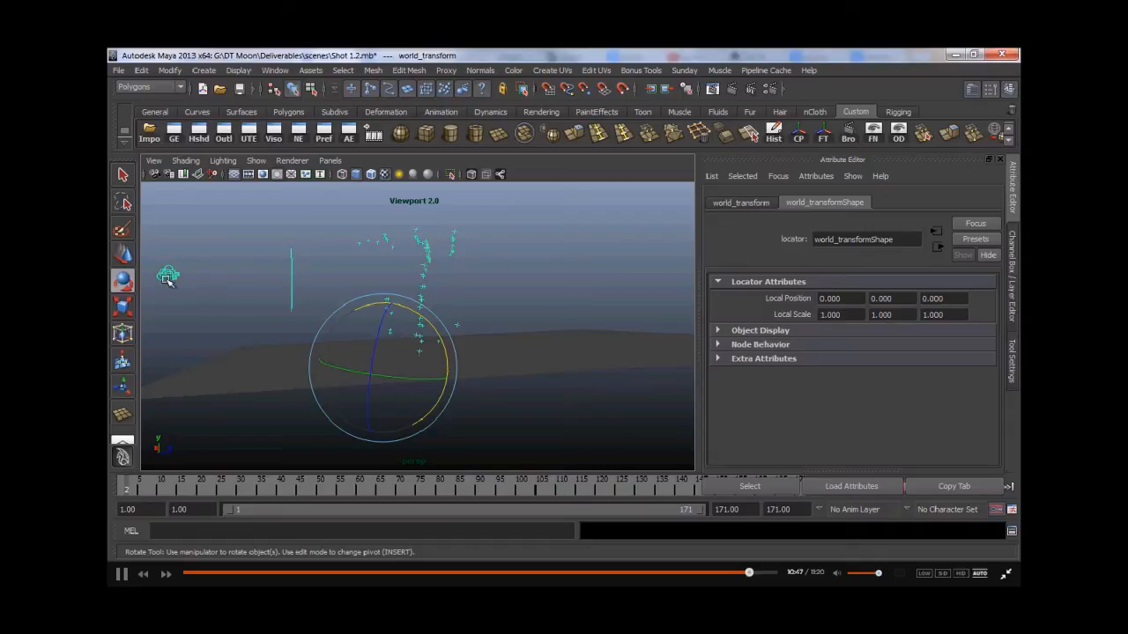
- Rotate ridge_geo about 2.5 degrees around X to tilt the terrain
left_click_drag(129, 490, 428, 490)
left_click_drag(581, 490, 778, 498)
key("e")
left_click(447, 357)
left_click_drag(434, 297, 398, 324)
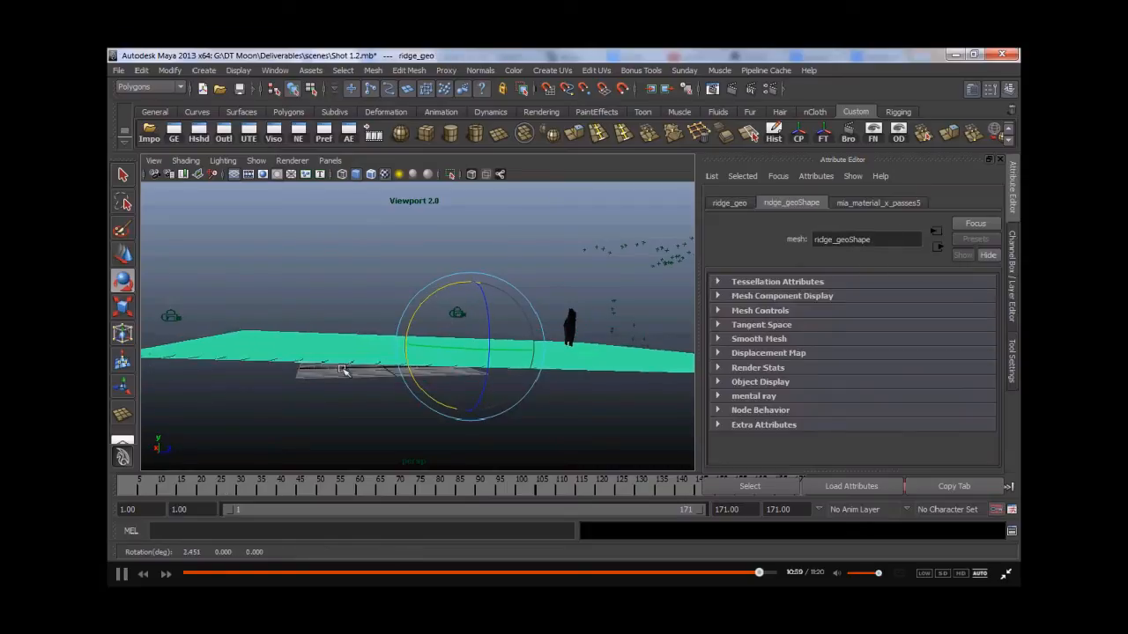
- Scrub through the timeline to review the tilted terrain against the animated elements
left_click_drag(192, 495, 228, 496)
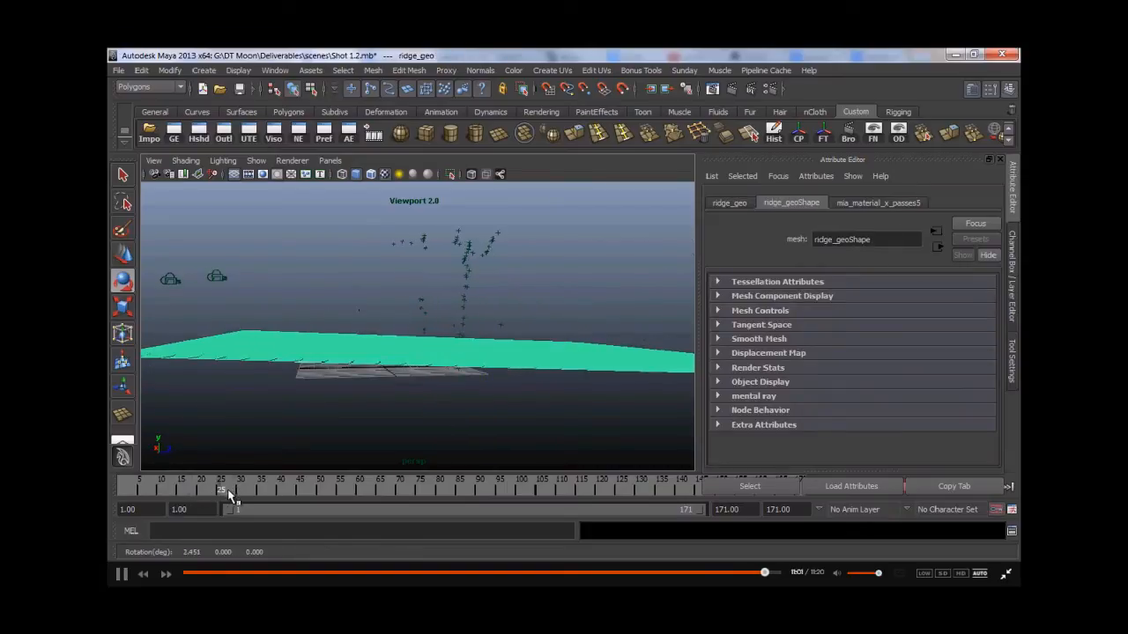
left_click_drag(322, 364, 424, 311, "alt")
key("w")
left_click_drag(211, 488, 824, 479)
left_click_drag(430, 363, 519, 382, "alt")
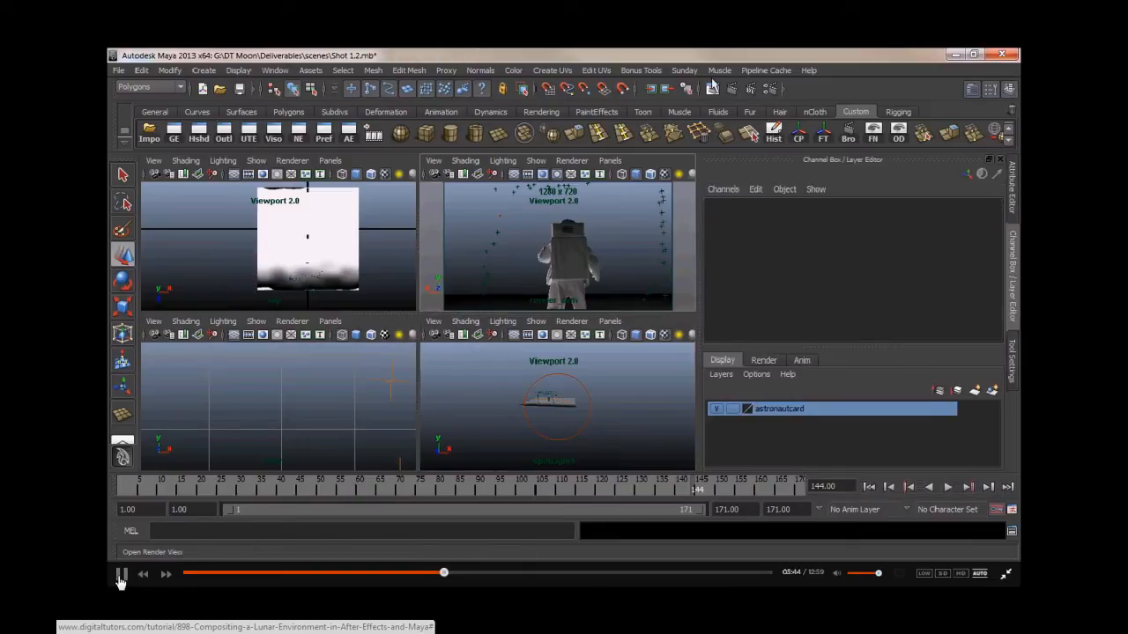
- Select spotLight1 in the perspective view
left_click(579, 386)
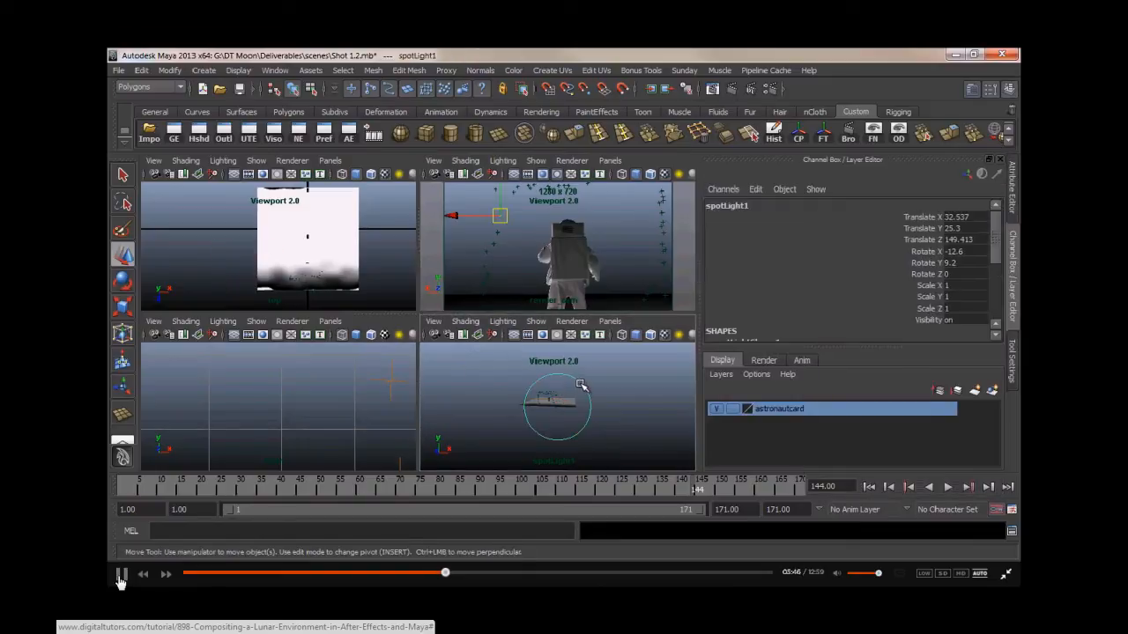
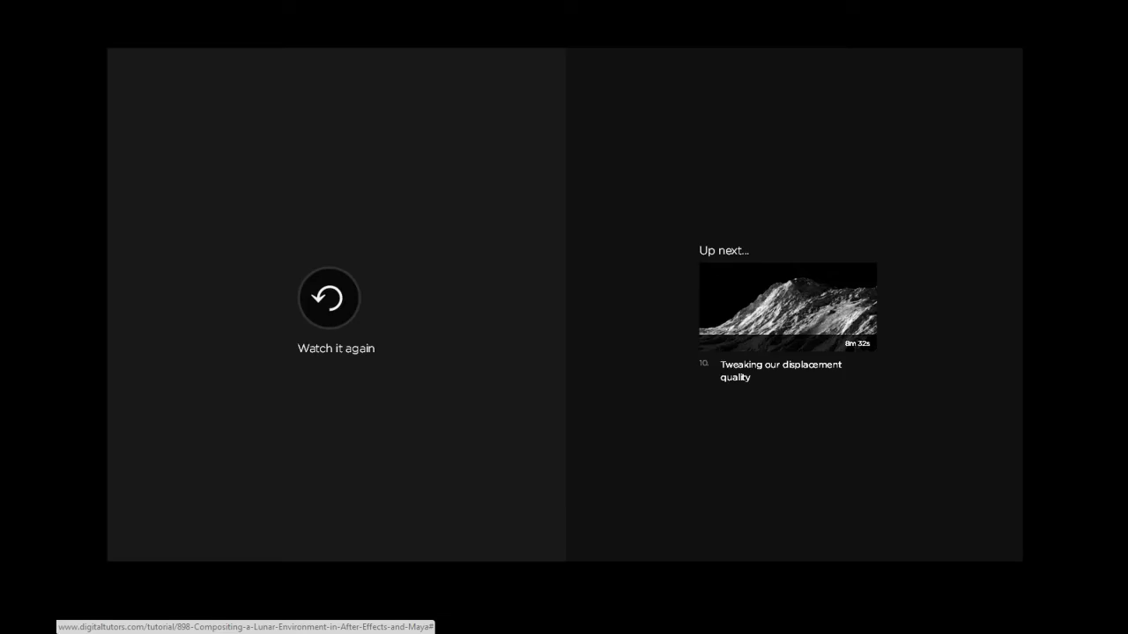
mouse_move(812, 342)
left_click(788, 309)
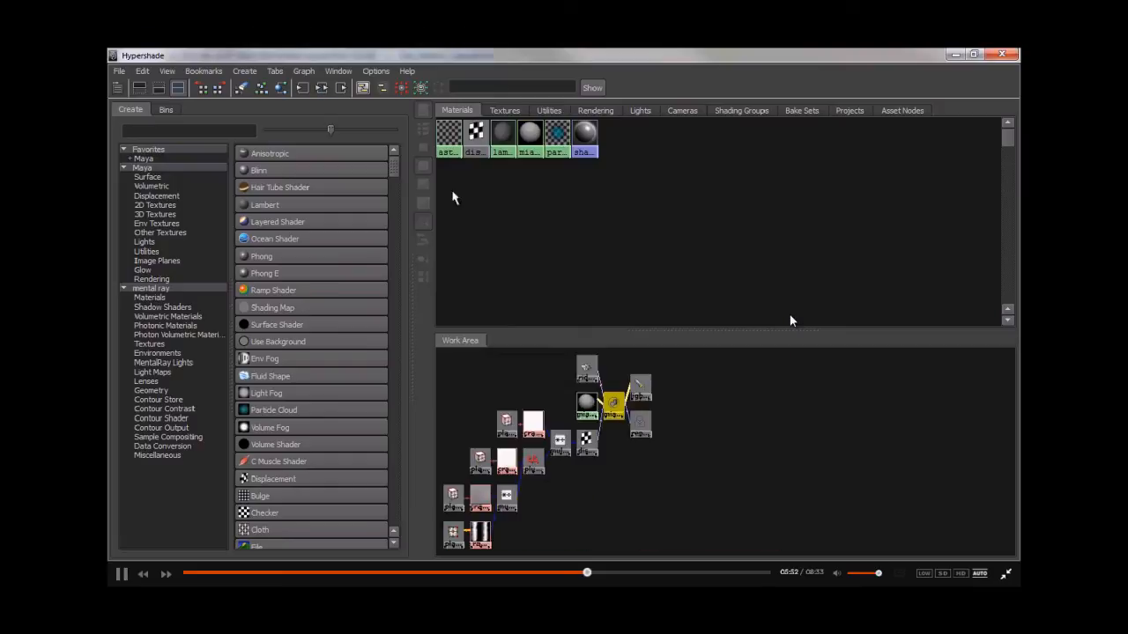
left_click(541, 396)
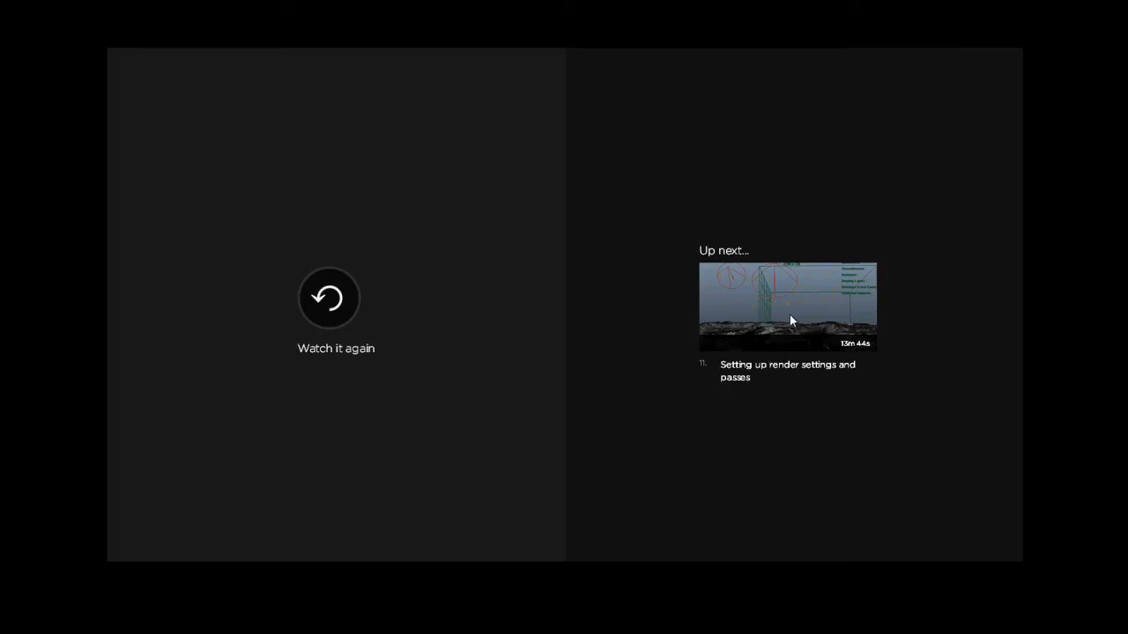
left_click(790, 304)
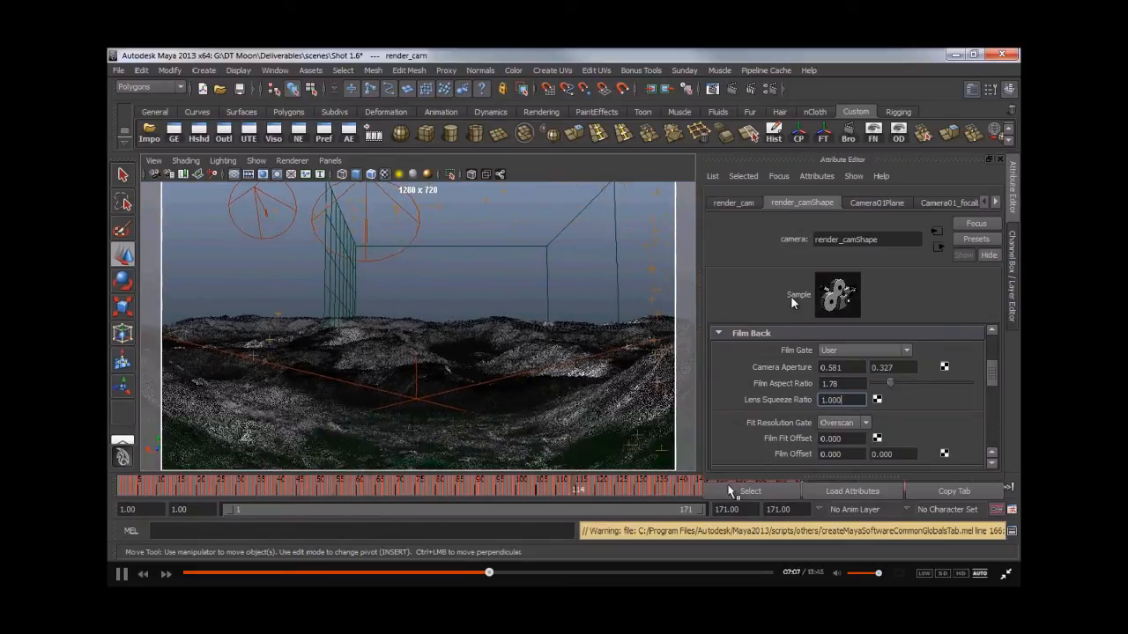
left_click_drag(433, 482, 130, 487)
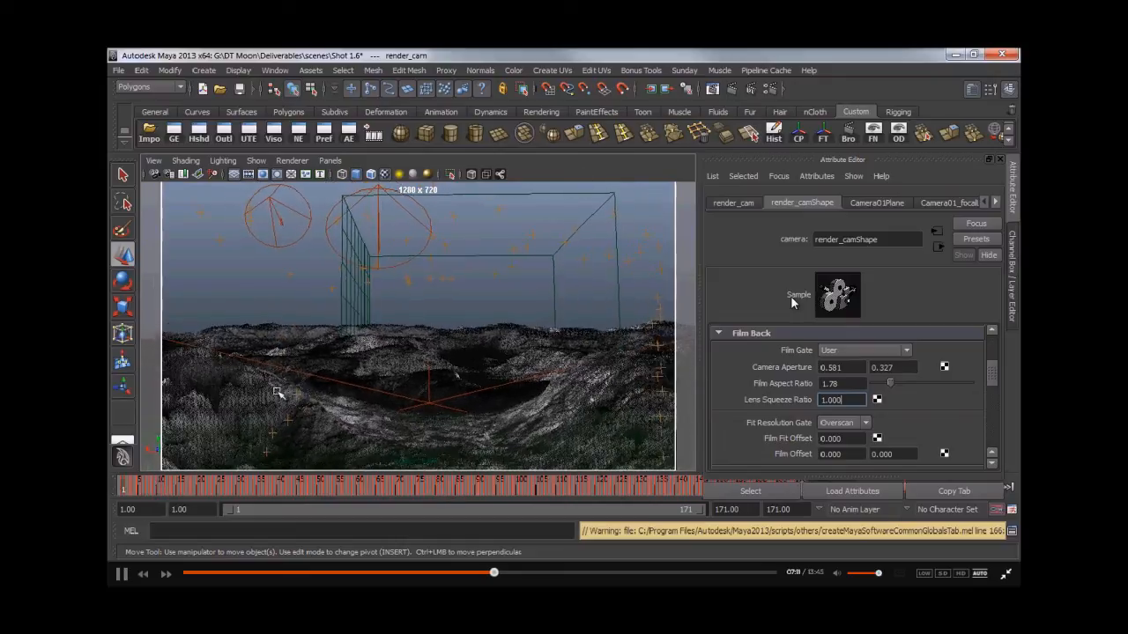
left_click(769, 88)
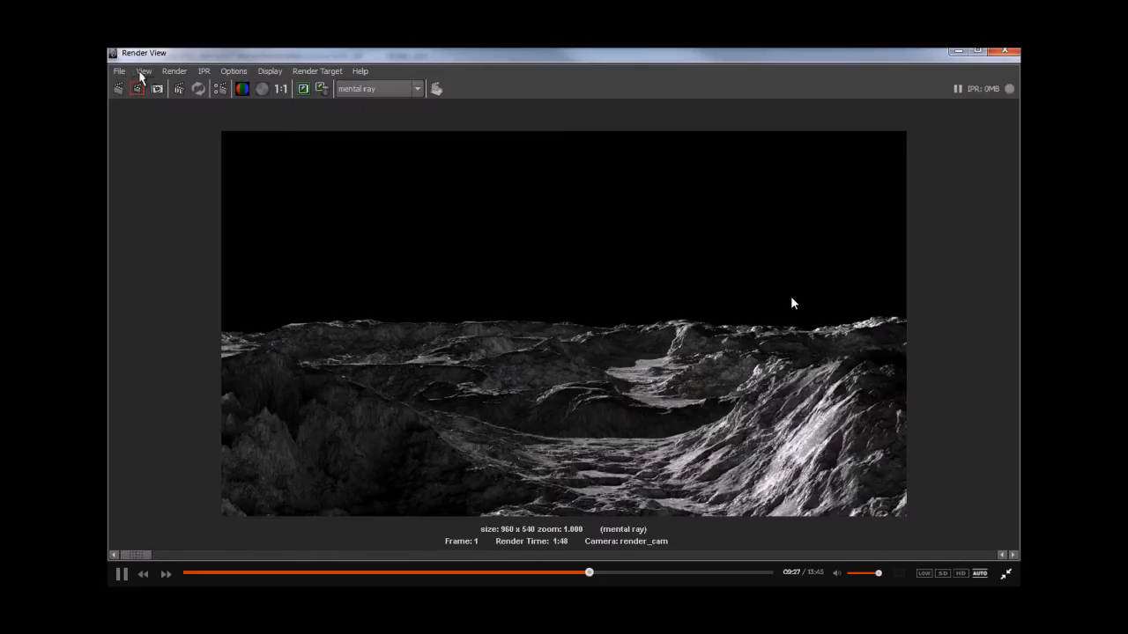
left_click(118, 70)
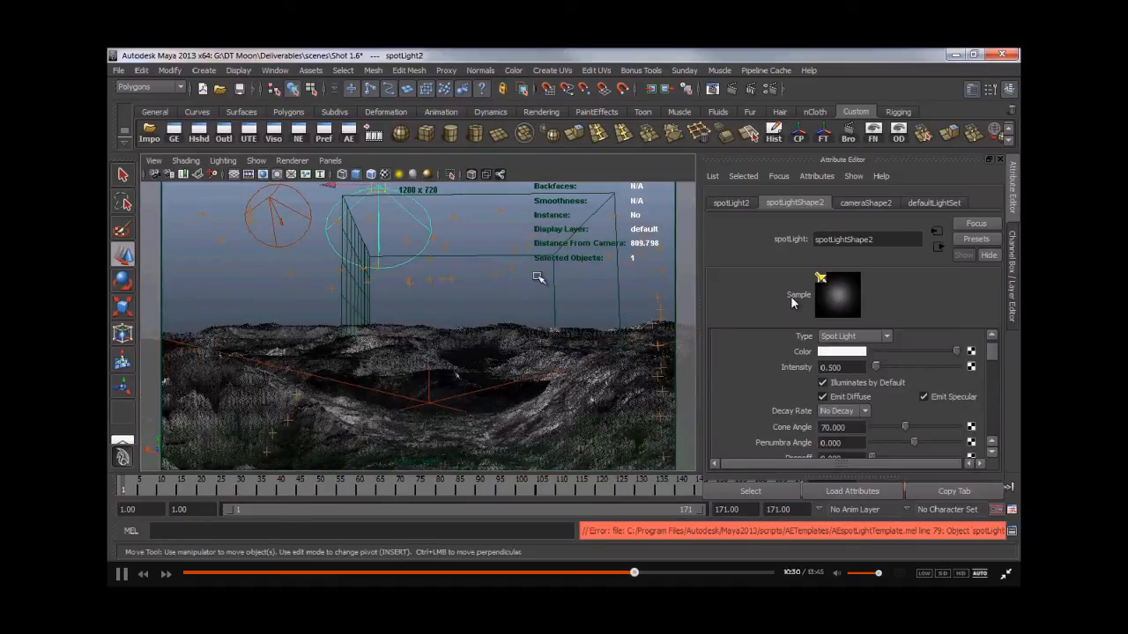
- Select the depth render pass and edit its far clipping plane value
left_click(570, 308)
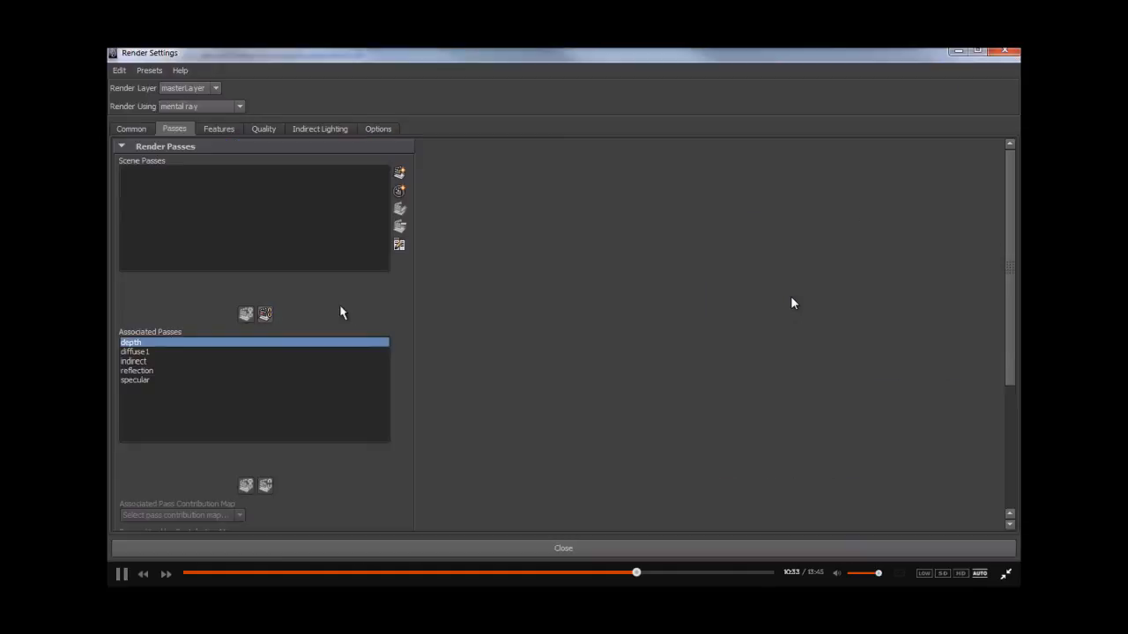
left_click(172, 343)
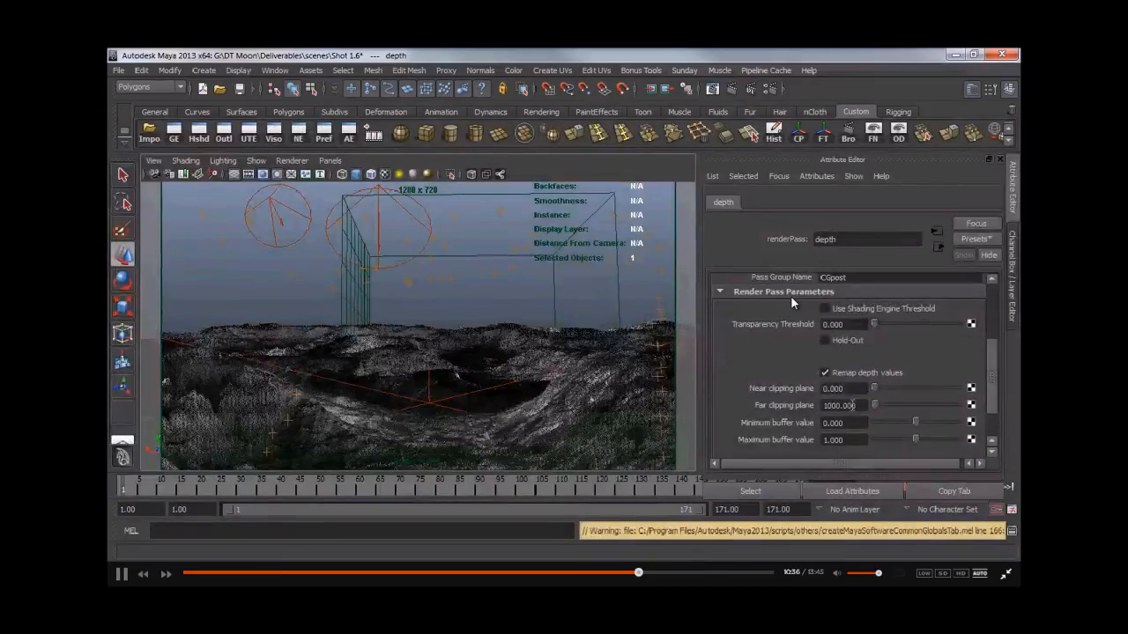
left_click(860, 405)
type("5")
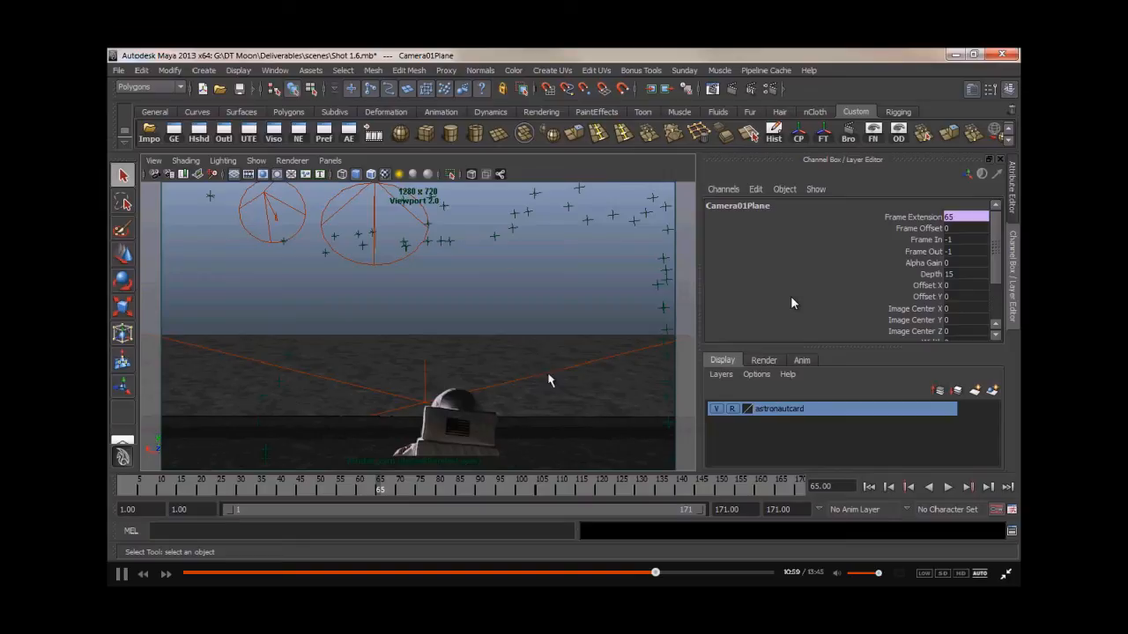
- Hide the astronautcard display layer, then create a render layer from the selection named character
left_click(719, 410)
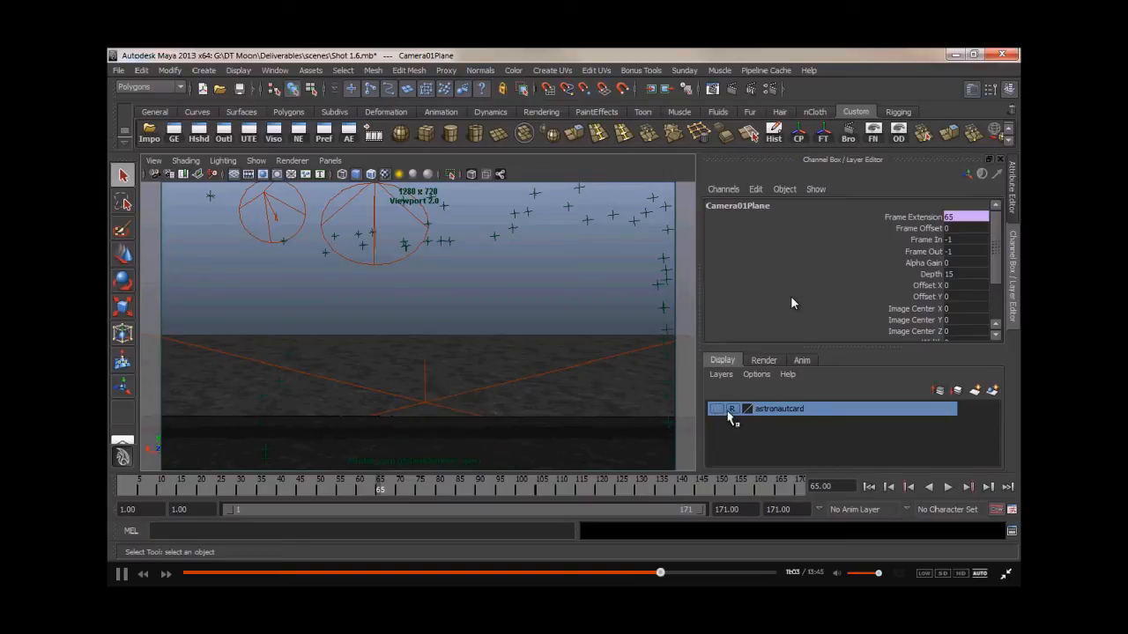
left_click(763, 361)
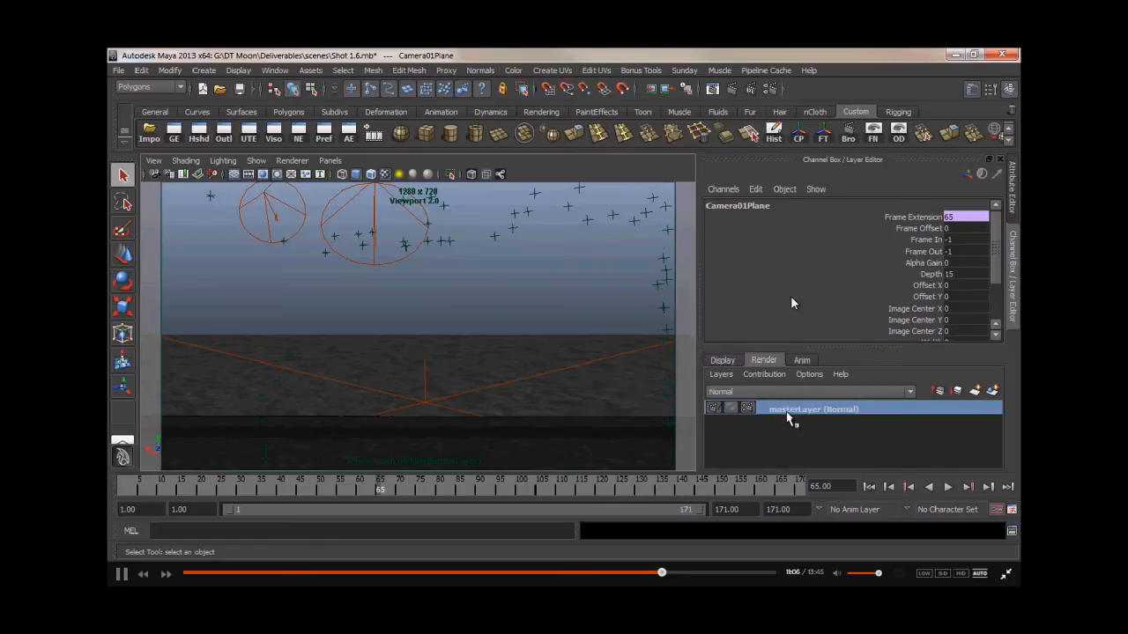
left_click(722, 375)
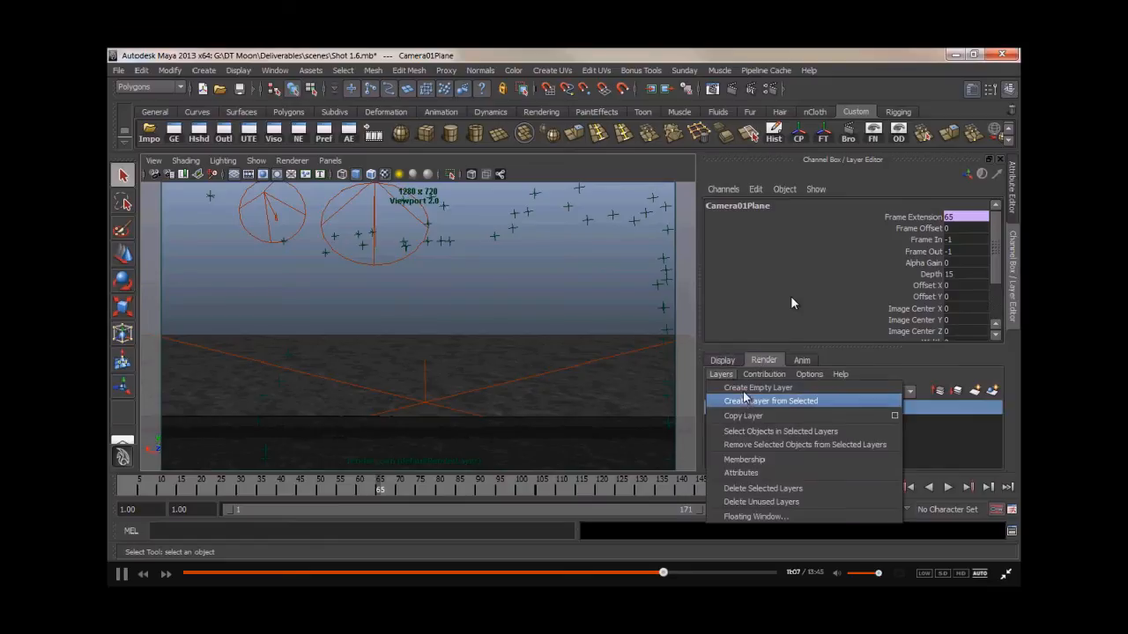
left_click(745, 401)
double_click(779, 408)
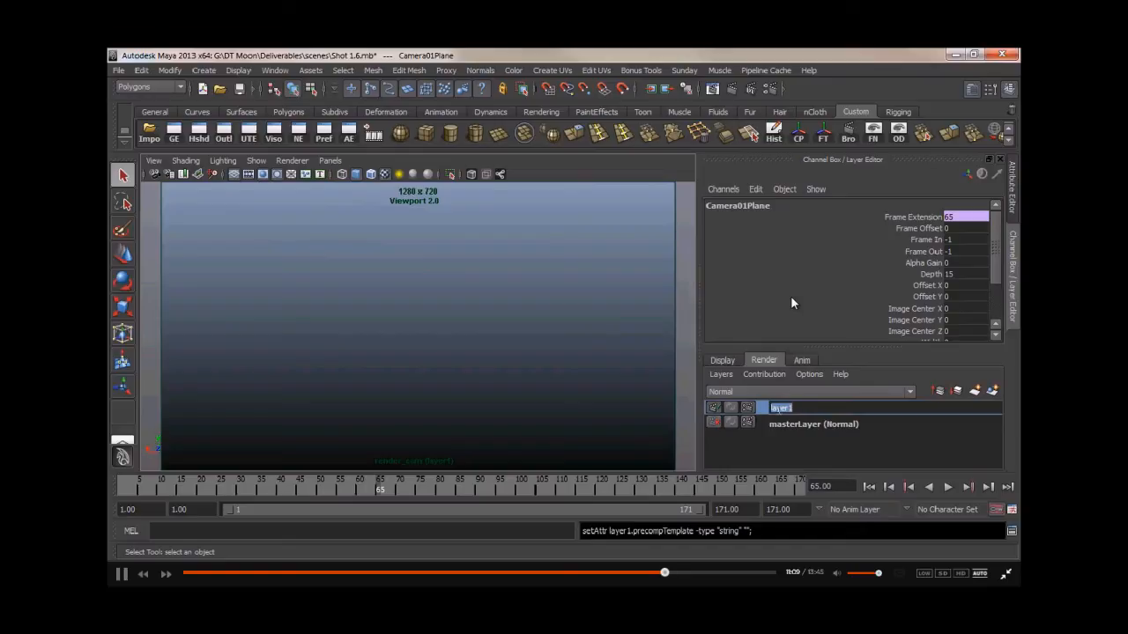
type("character")
key("Return")
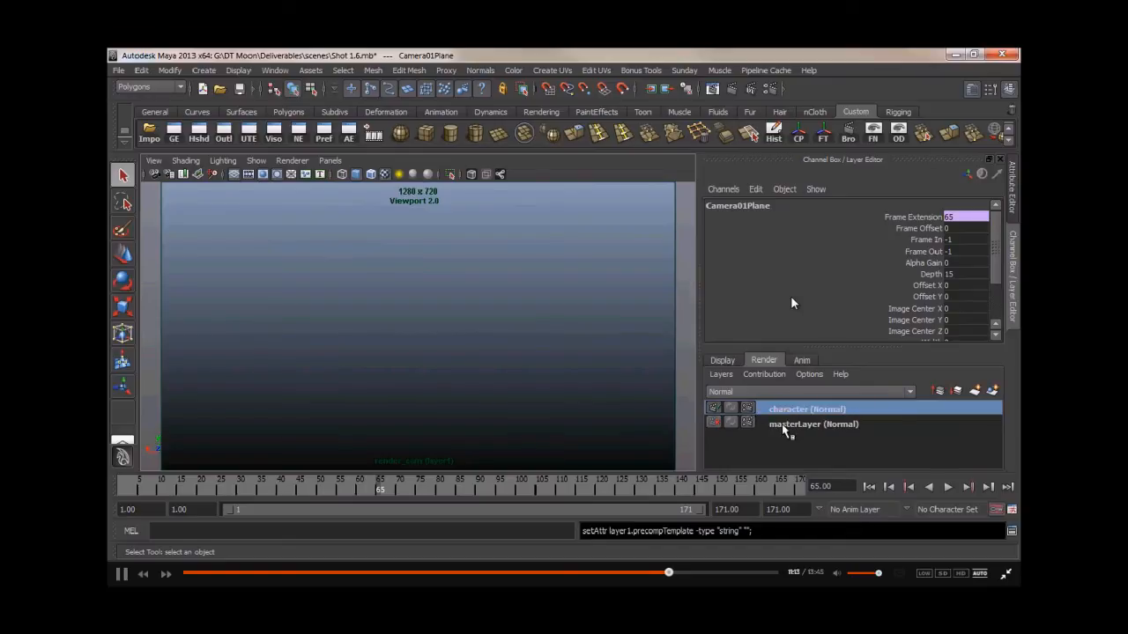
- Open the Outliner, expand world_transform and static_cam, and add astronaut_card to the character render layer
left_click_drag(1019, 224, 393, 219)
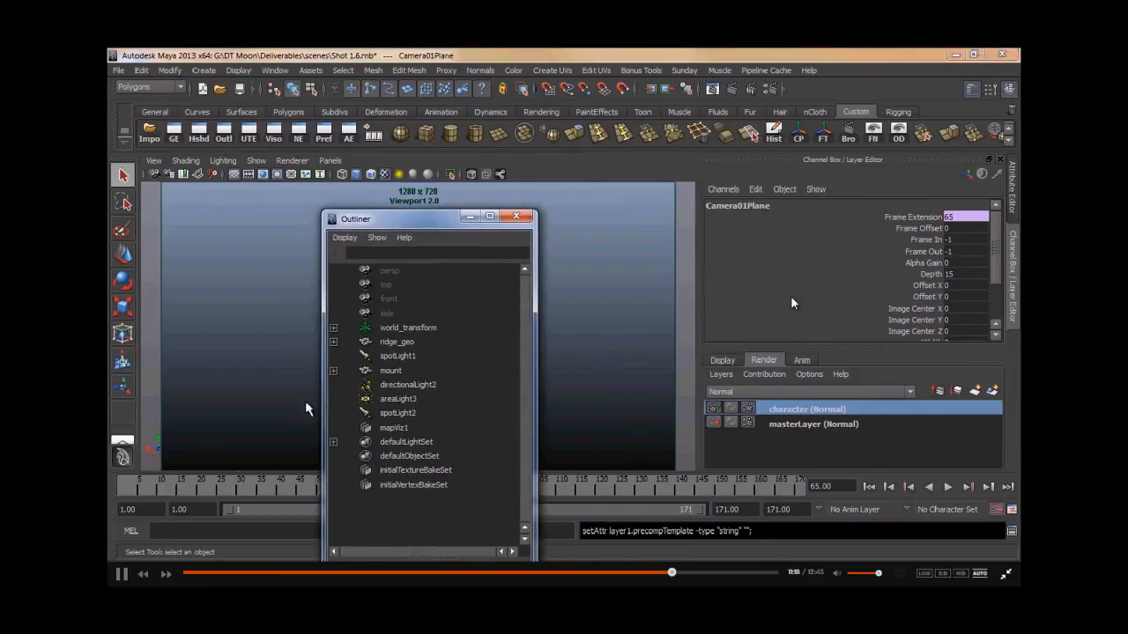
left_click(333, 329)
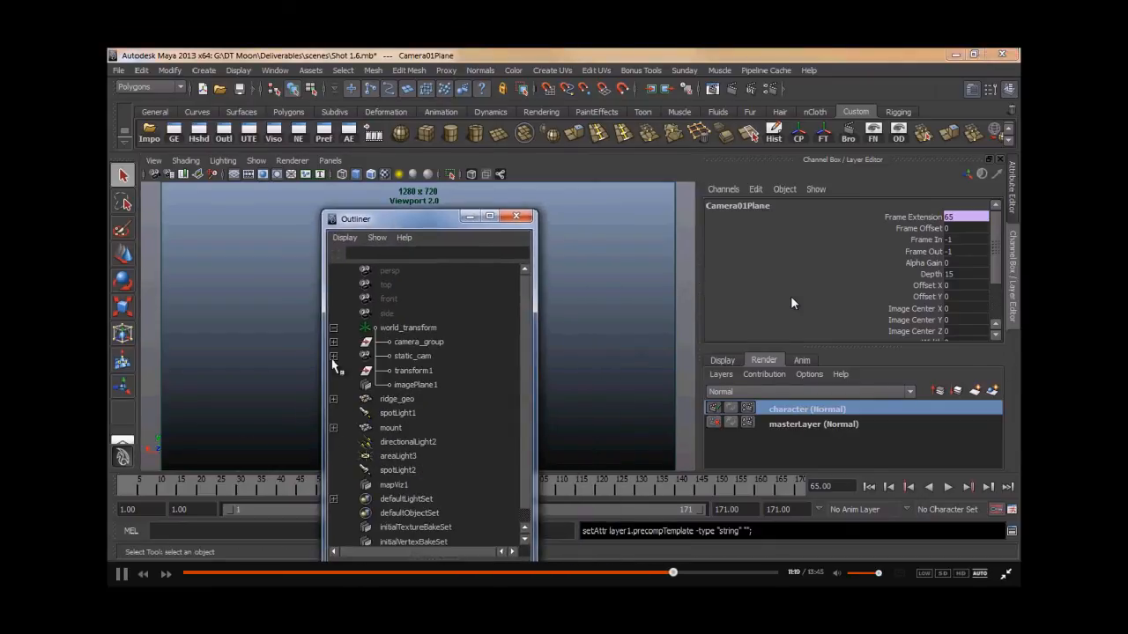
left_click(333, 356)
left_click(441, 371)
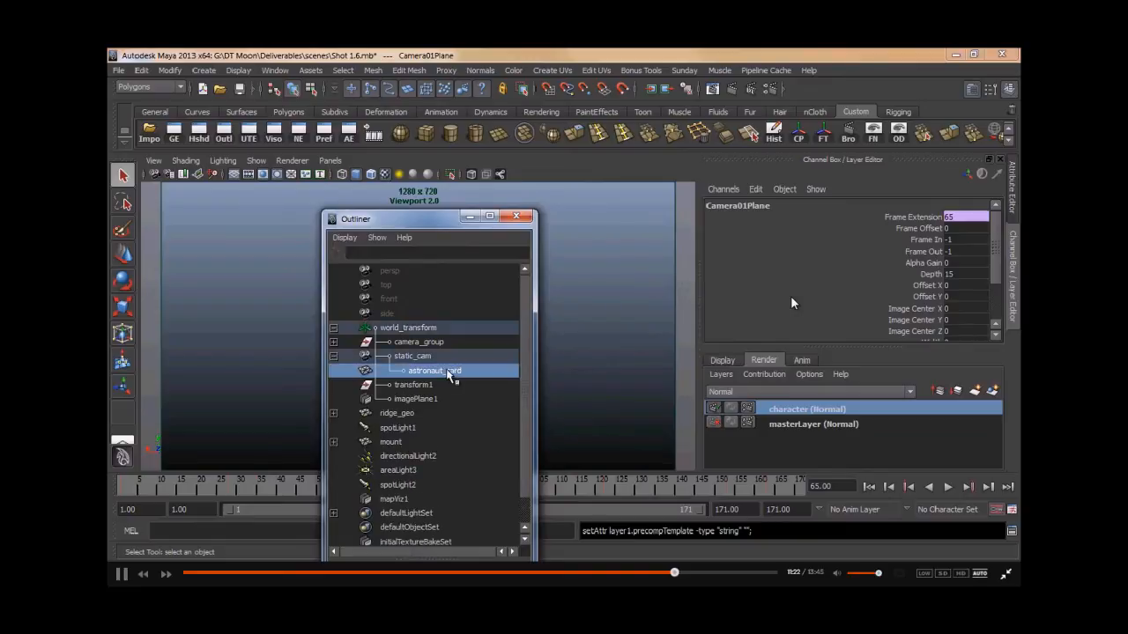
right_click(787, 409)
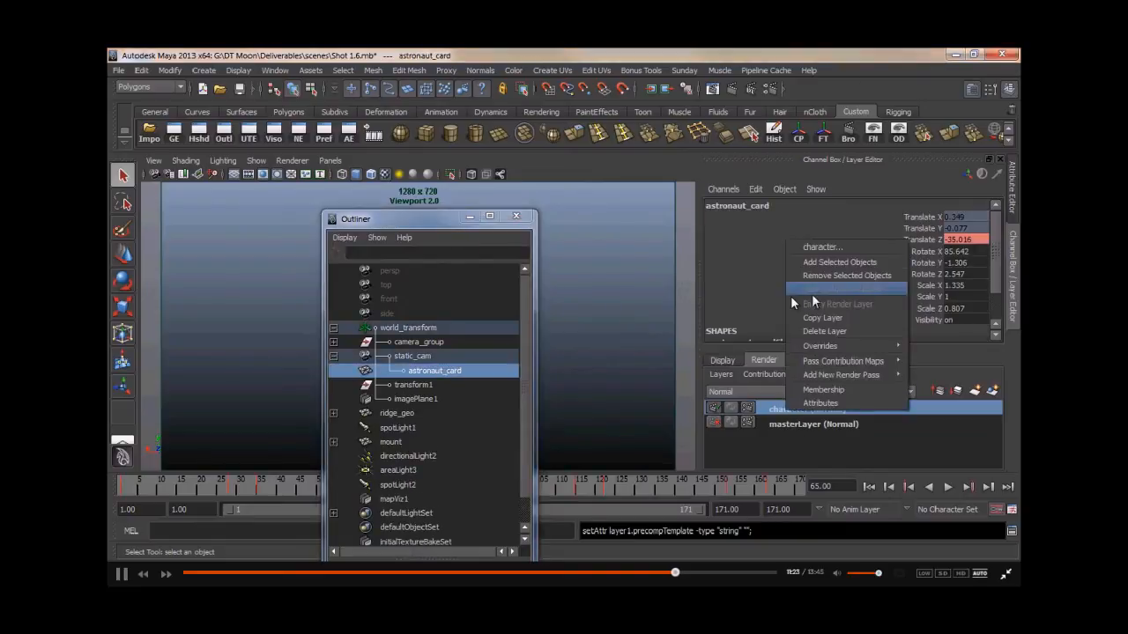
left_click(816, 263)
left_click(461, 250)
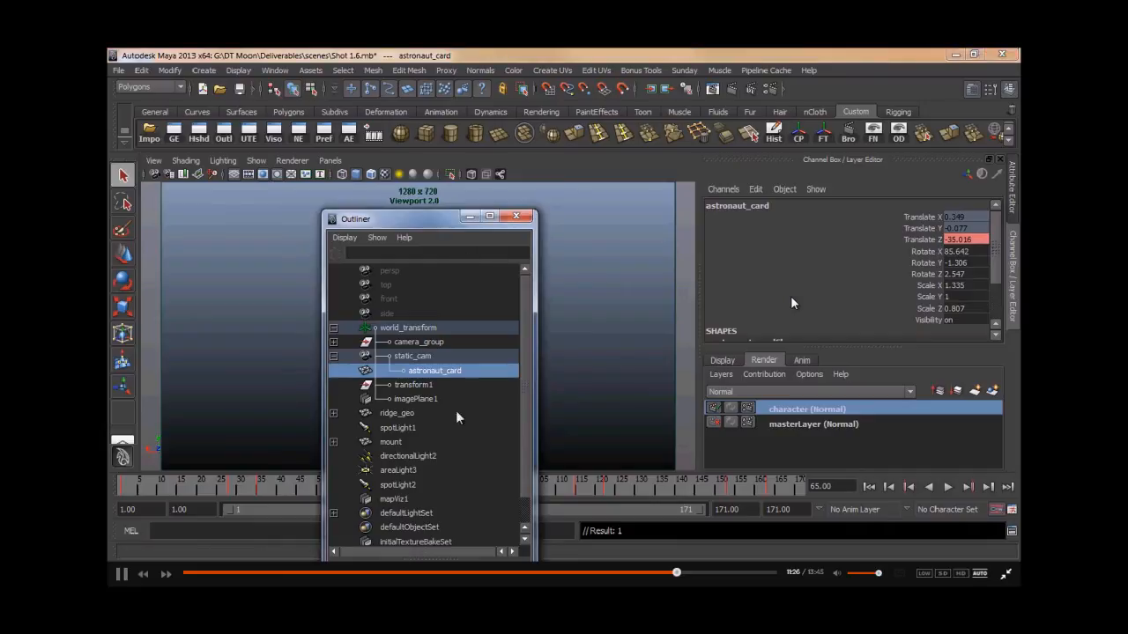
left_click_drag(460, 207, 372, 490)
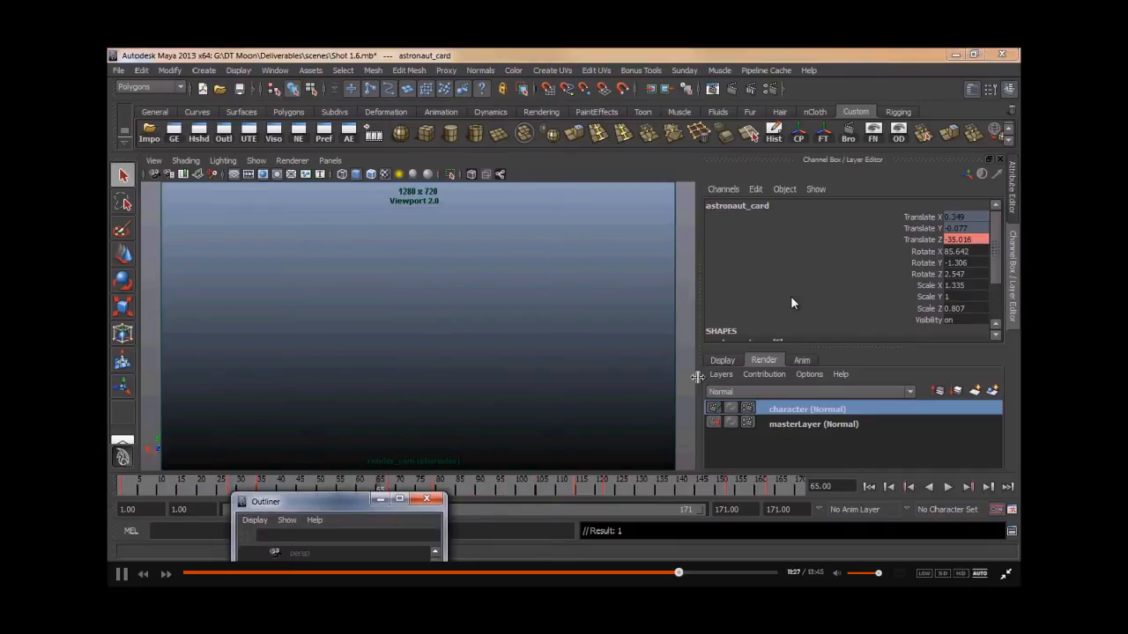
- Make the astronautcard display layer visible again
left_click(720, 360)
left_click(716, 409)
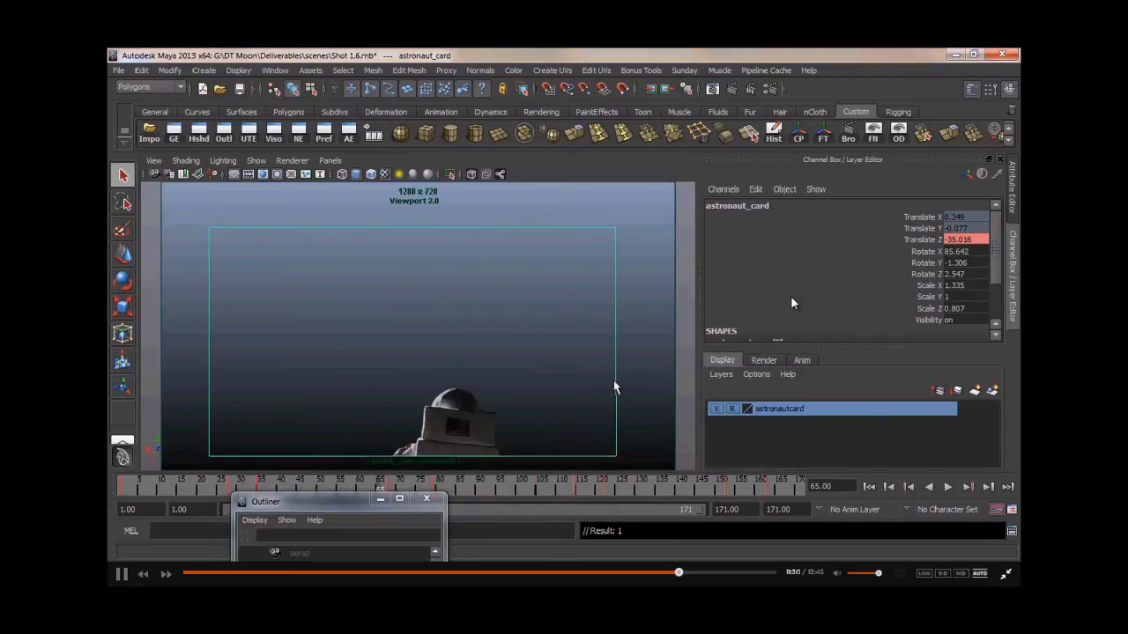
left_click(640, 393)
- Switch to the masterLayer and hide astronaut_card in it
left_click(763, 360)
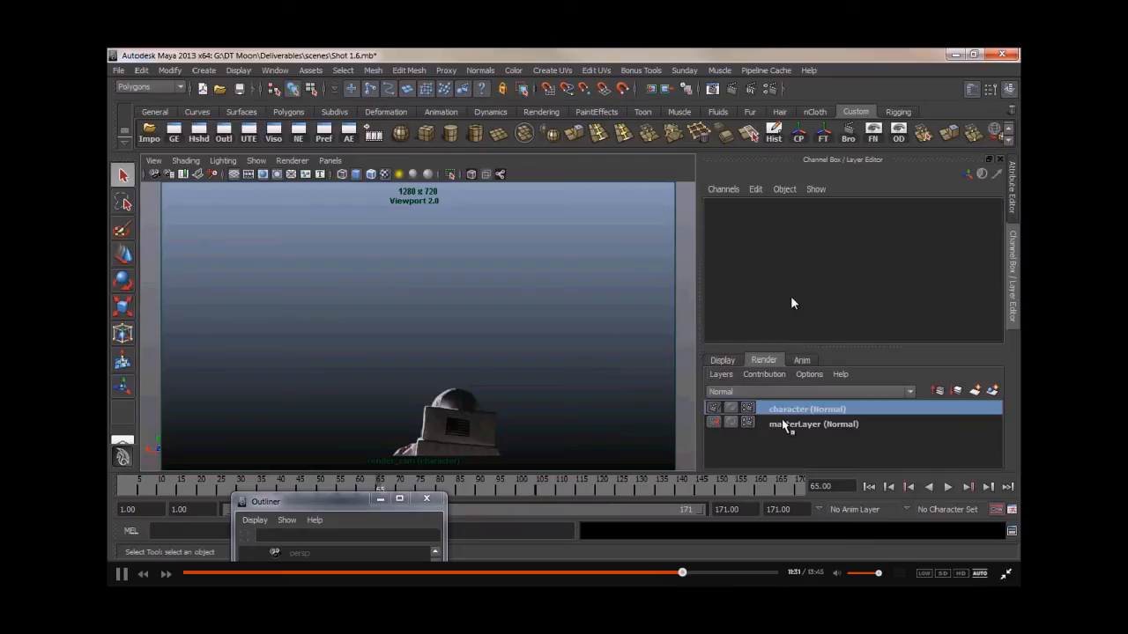
left_click(783, 423)
left_click(467, 431)
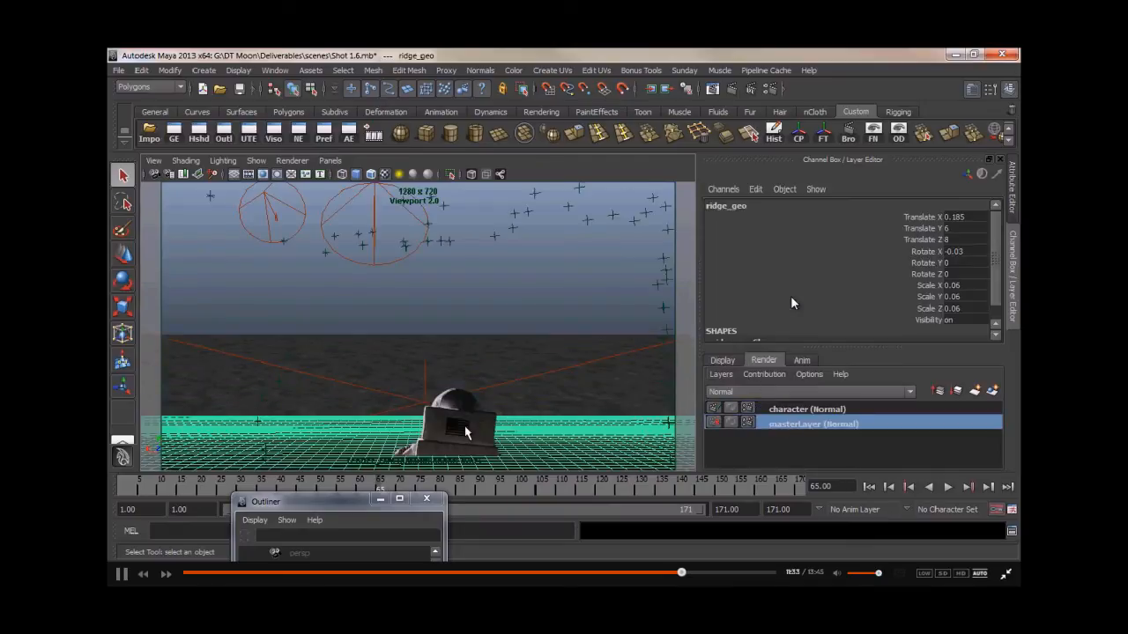
left_click(466, 403)
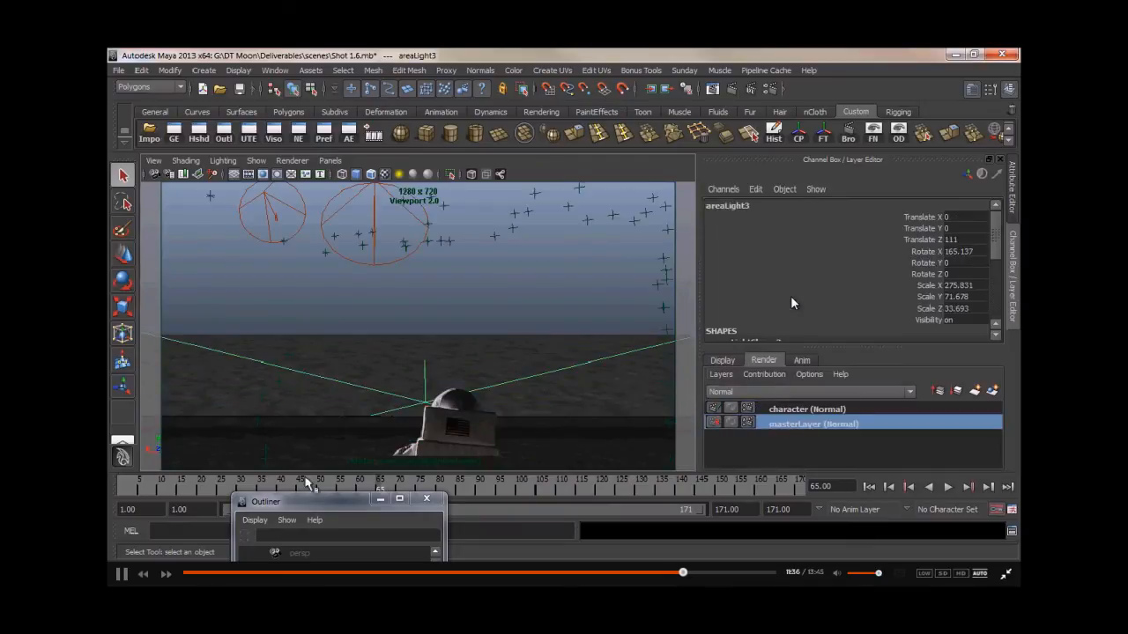
left_click_drag(318, 501, 272, 224)
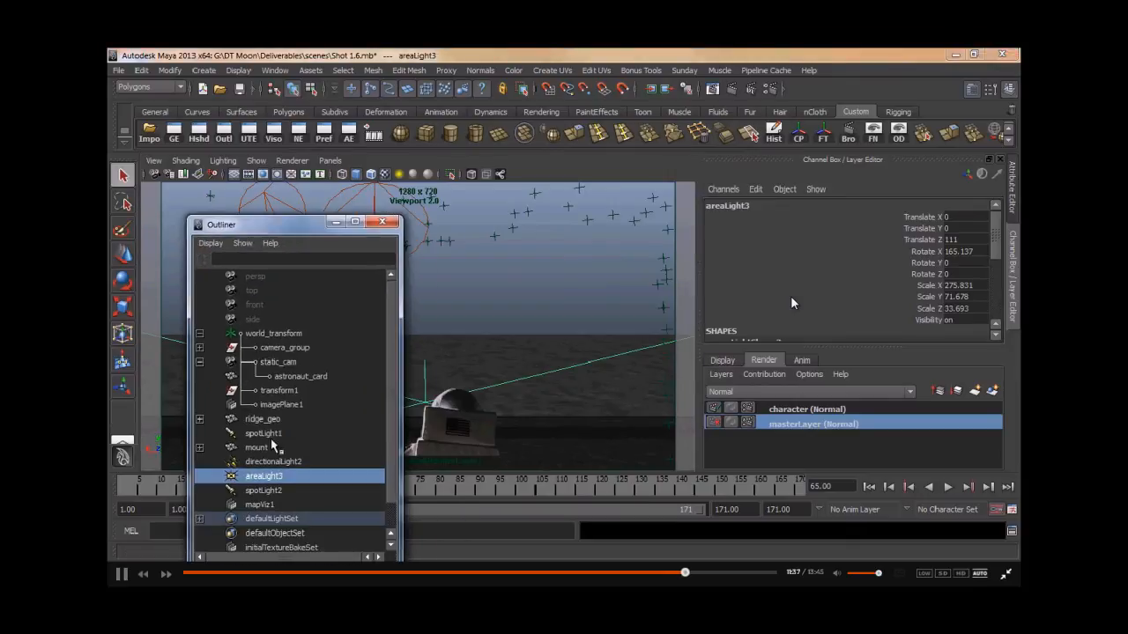
left_click(296, 376)
key("ctrl+h")
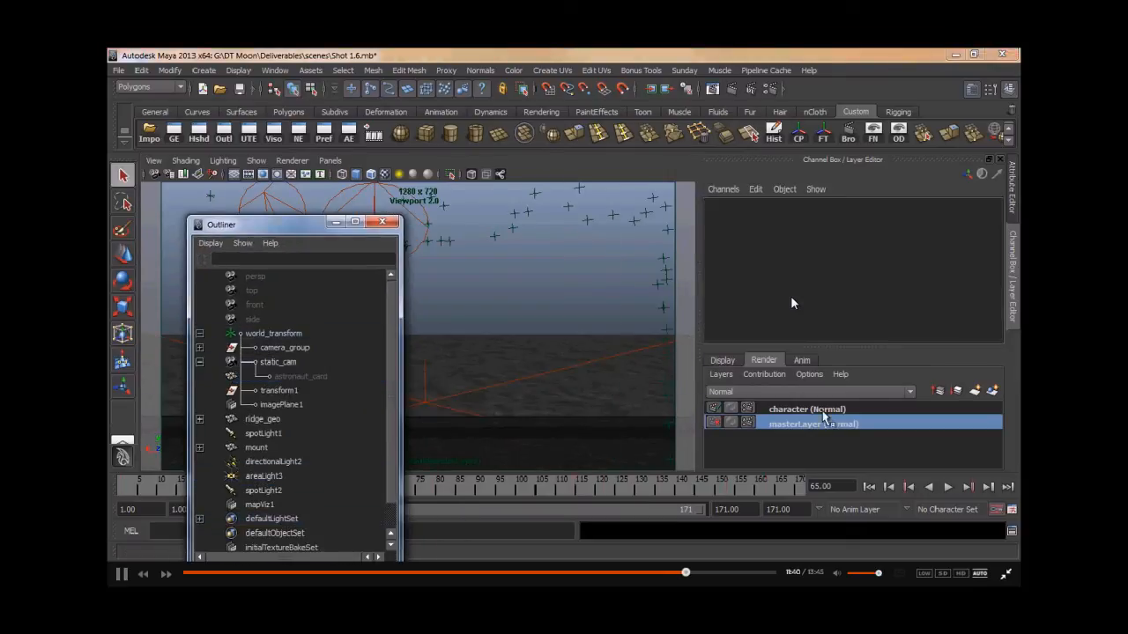
- Switch to the character render layer and unhide astronaut_card there
left_click(822, 411)
left_click(284, 377)
key("shift+h")
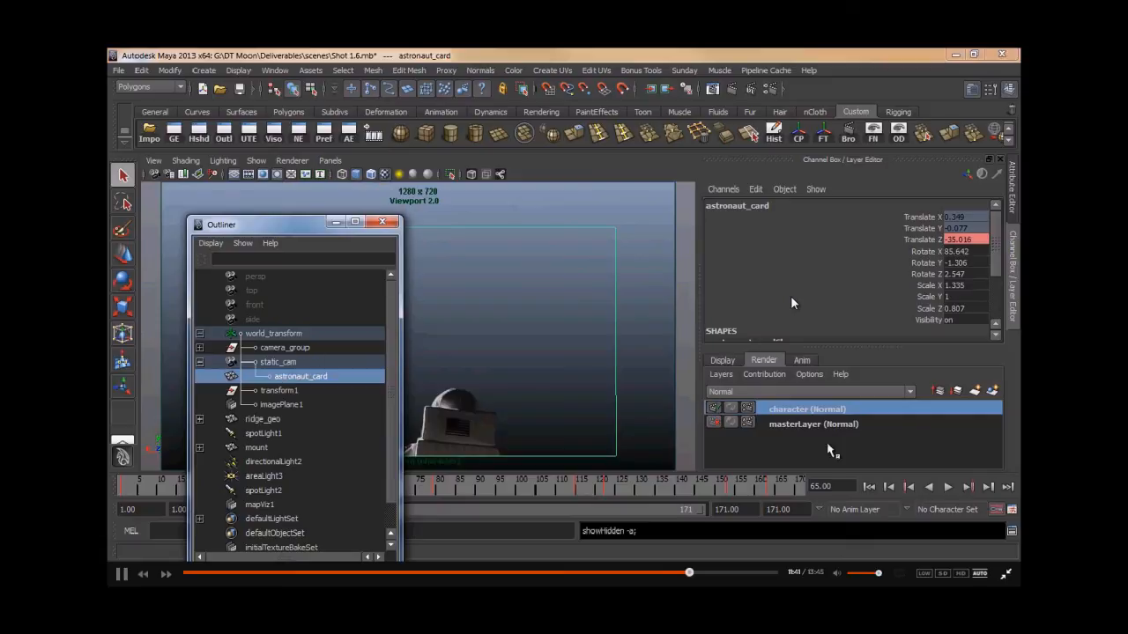
- Toggle between masterLayer and the character layer to compare astronaut_card's visibility
left_click(812, 426)
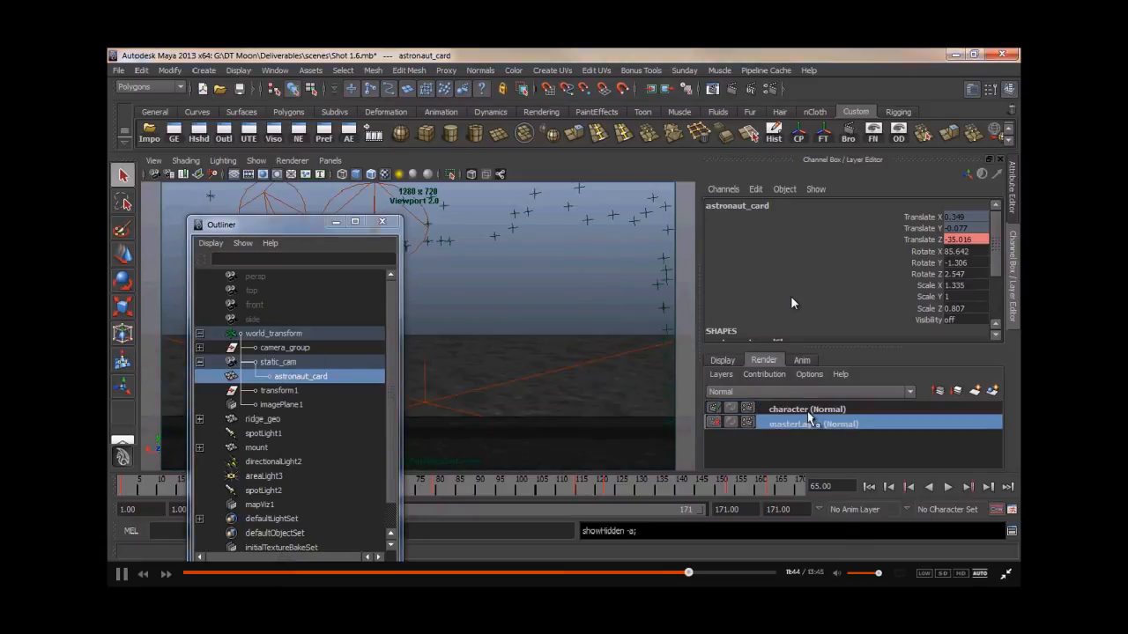
left_click(807, 412)
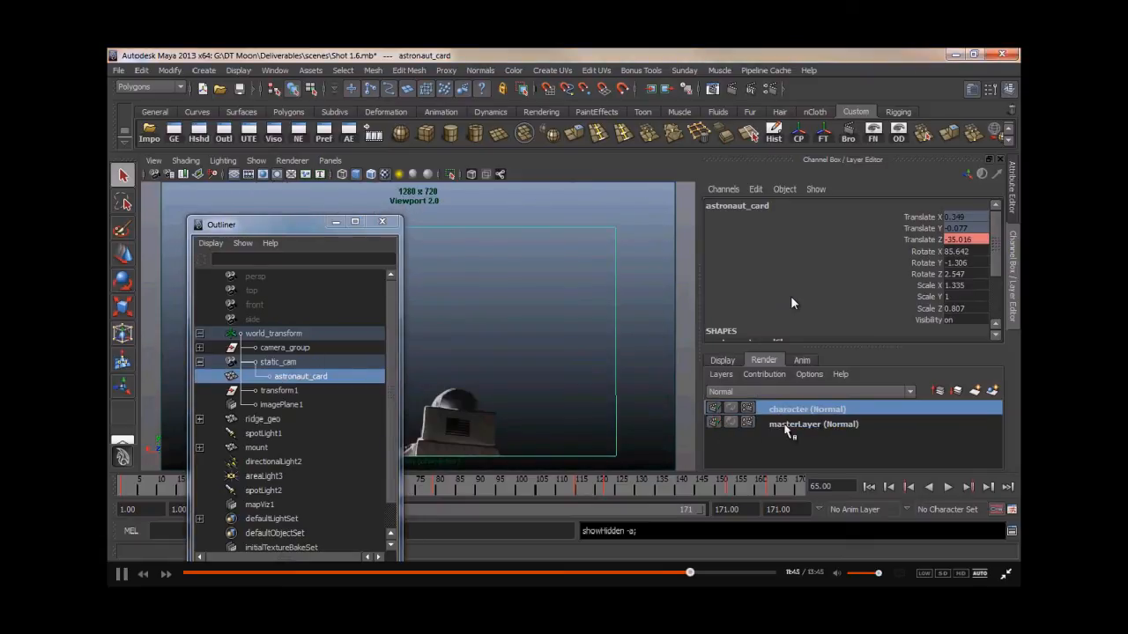
left_click_drag(310, 220, 680, 407)
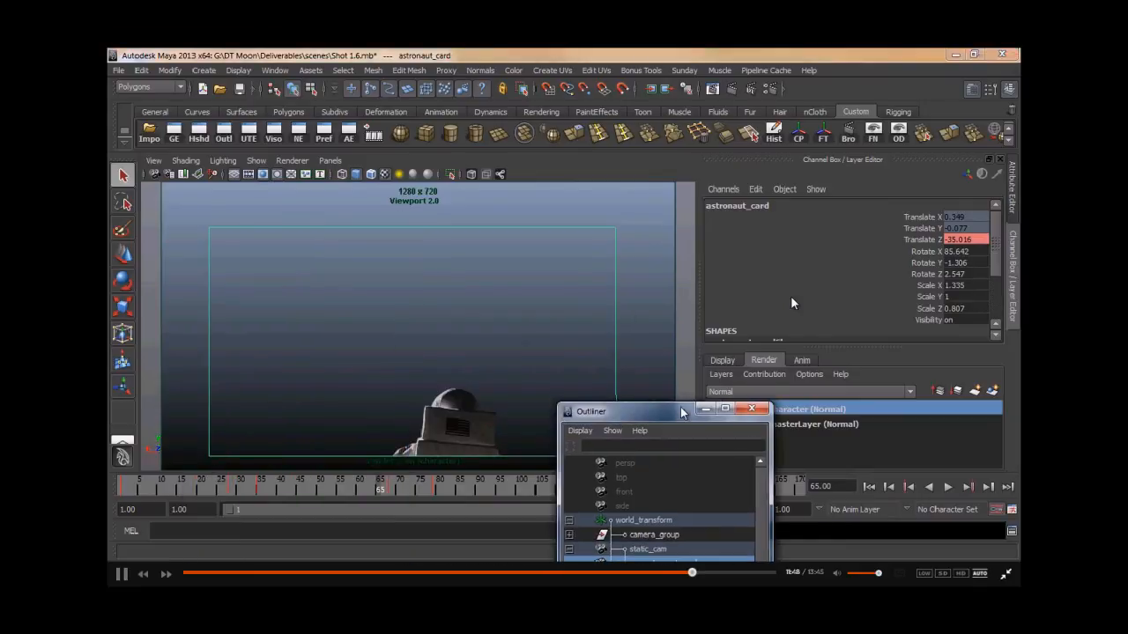
left_click(705, 409)
left_click(635, 313)
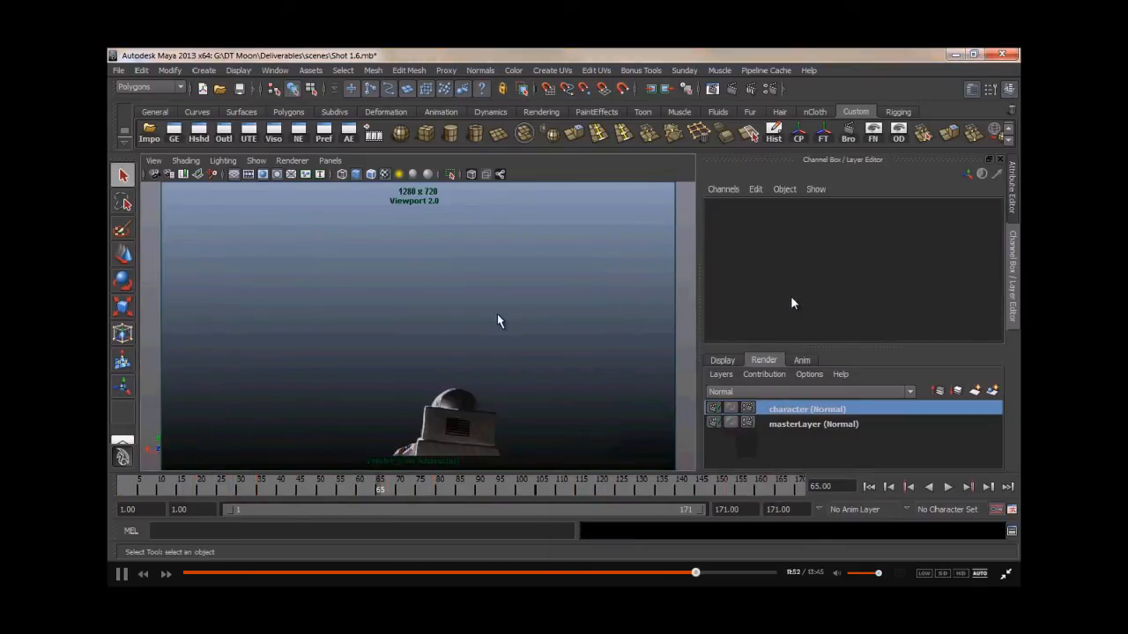
- Open Render Settings for the character layer and associate the depth pass with it
left_click(766, 90)
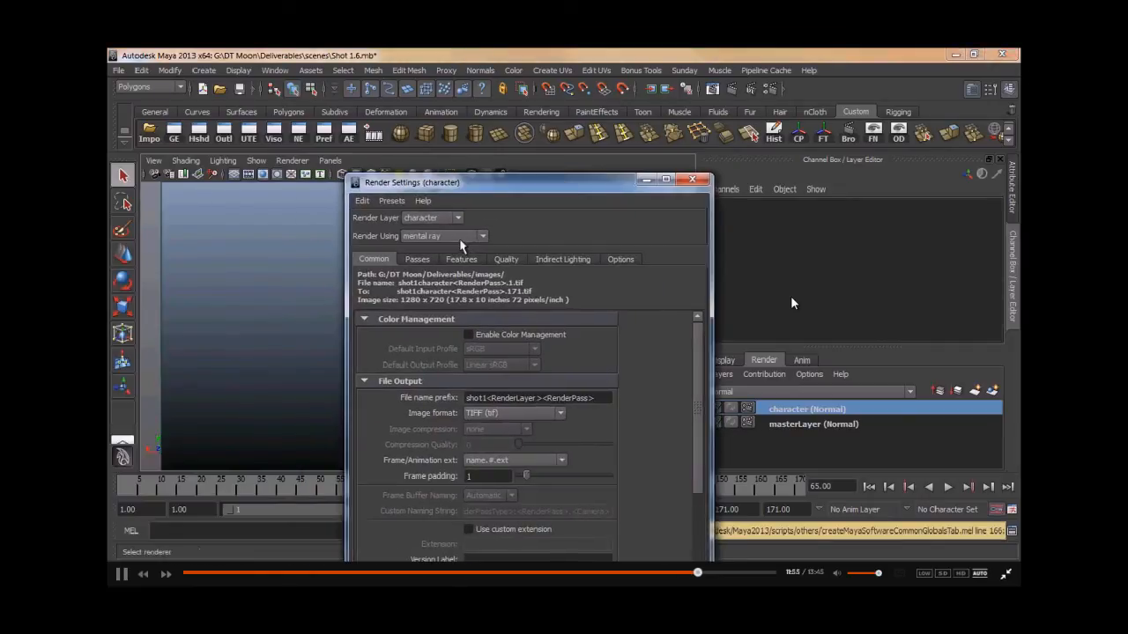
left_click(411, 262)
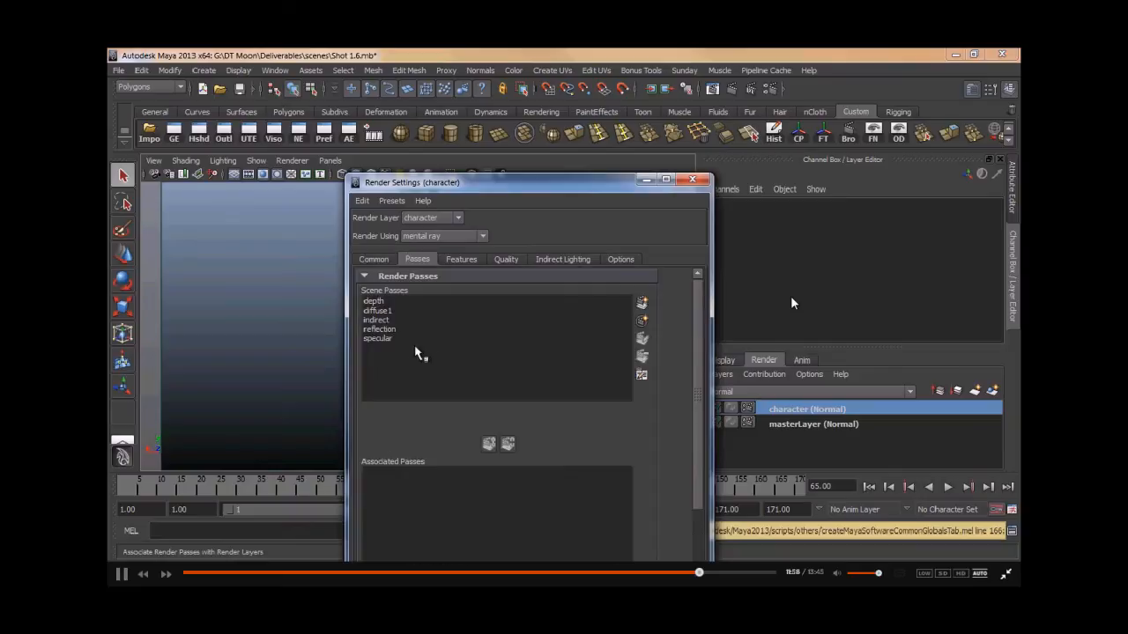
left_click(377, 309)
left_click(378, 302)
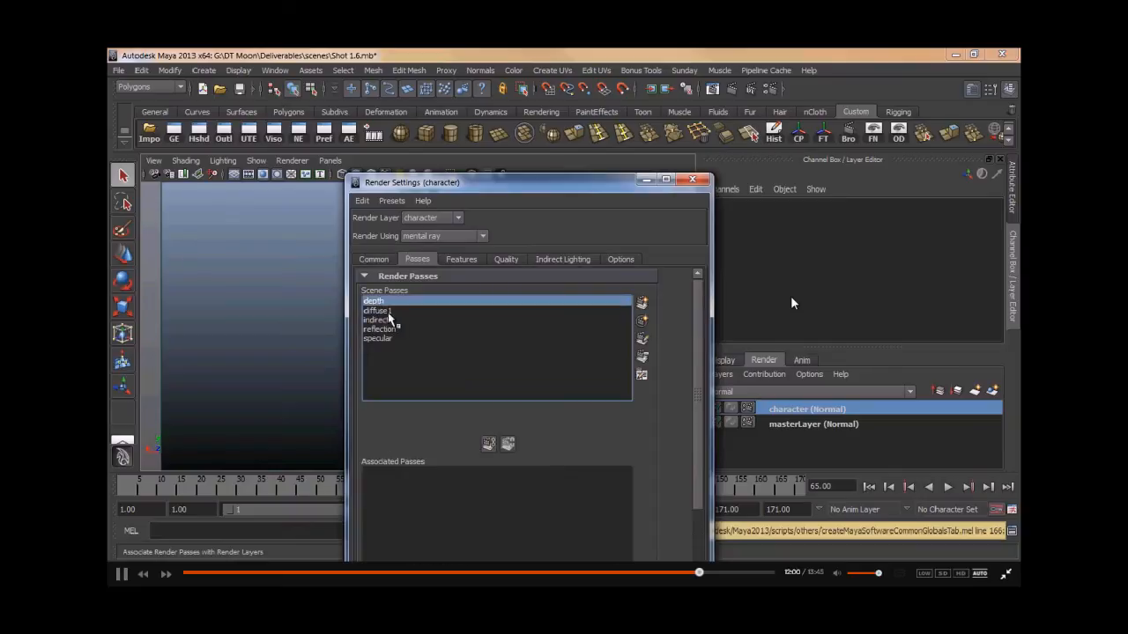
left_click(488, 447)
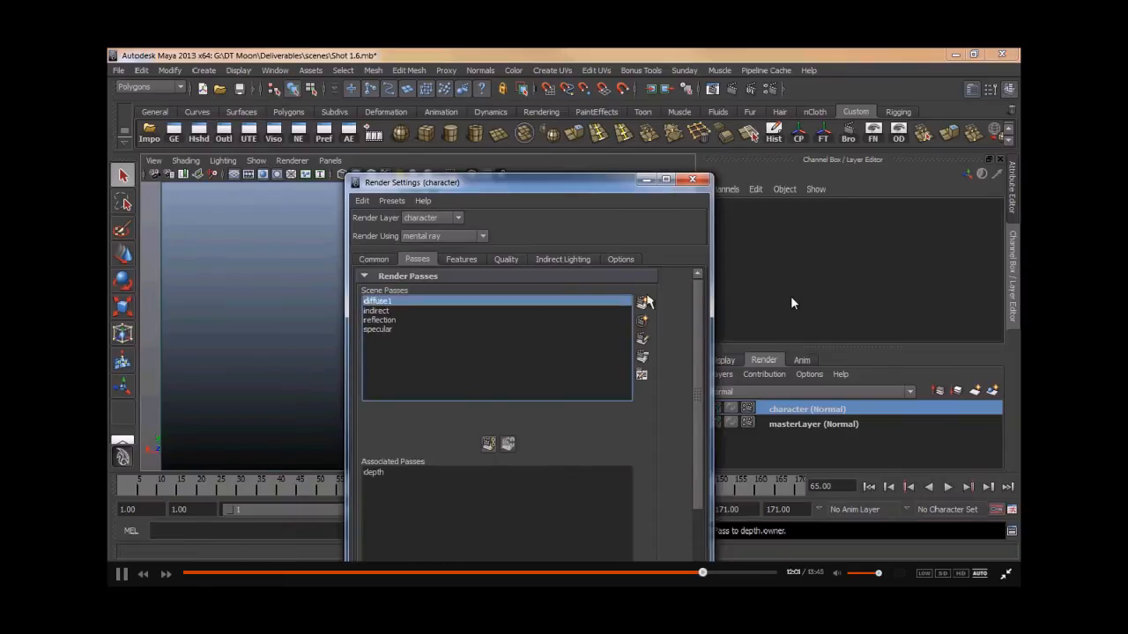
left_click_drag(644, 185, 446, 184)
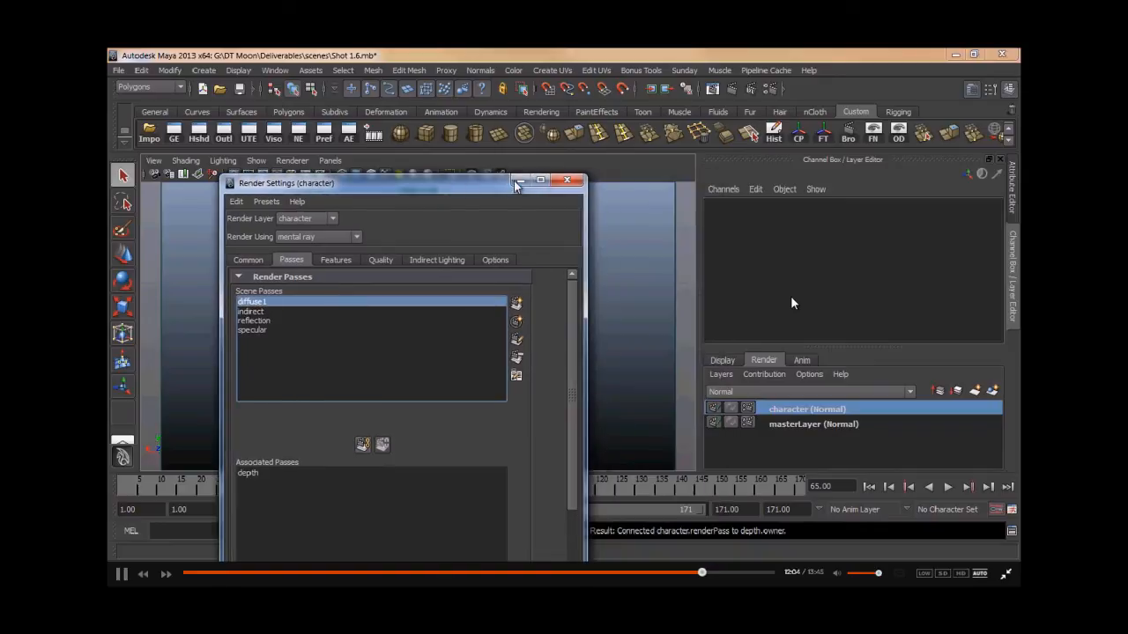
left_click(519, 181)
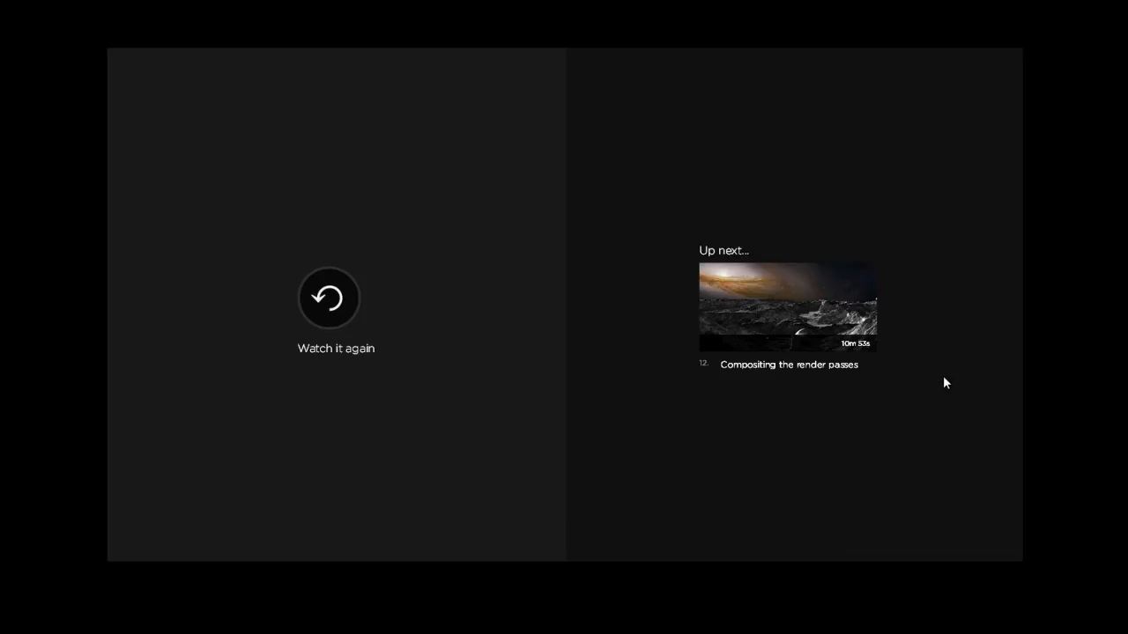
left_click(787, 314)
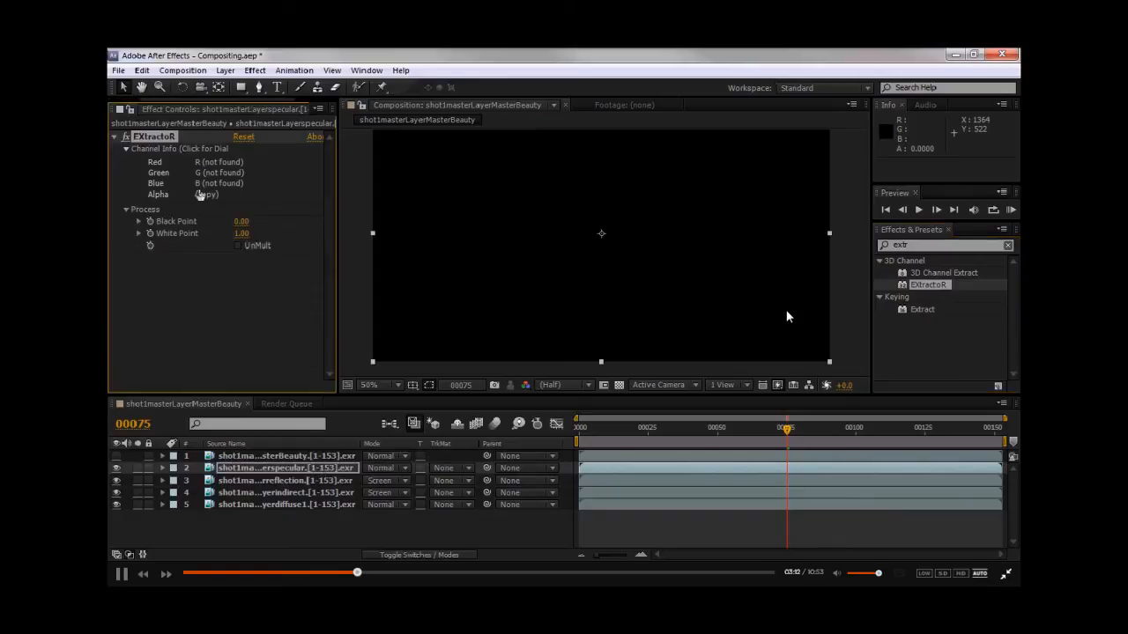
- Set the specular pass layer's blending mode to Screen
middle_click_drag(589, 275, 632, 276)
scroll(632, 276, "up", 1)
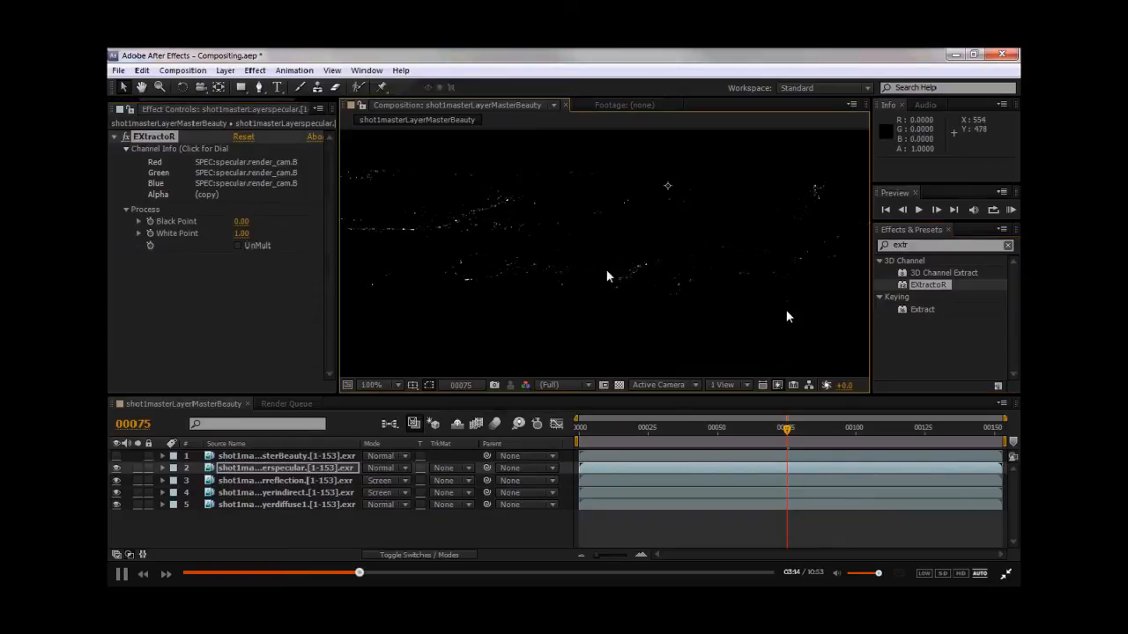
middle_click_drag(527, 247, 534, 284)
left_click(370, 468)
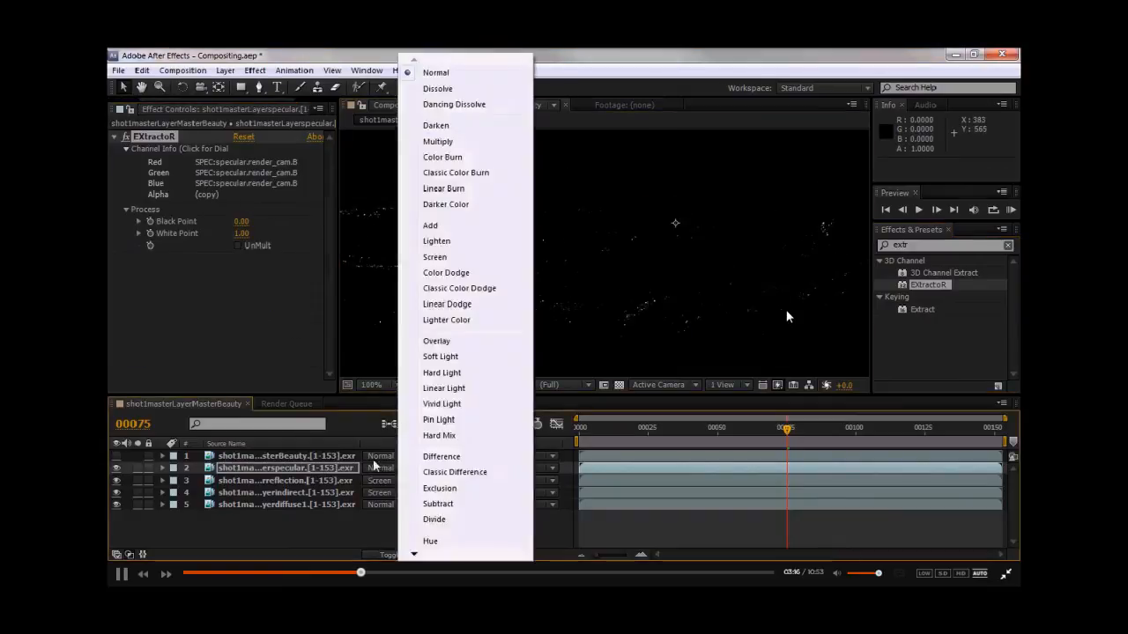
left_click(441, 260)
middle_click_drag(525, 288, 599, 275)
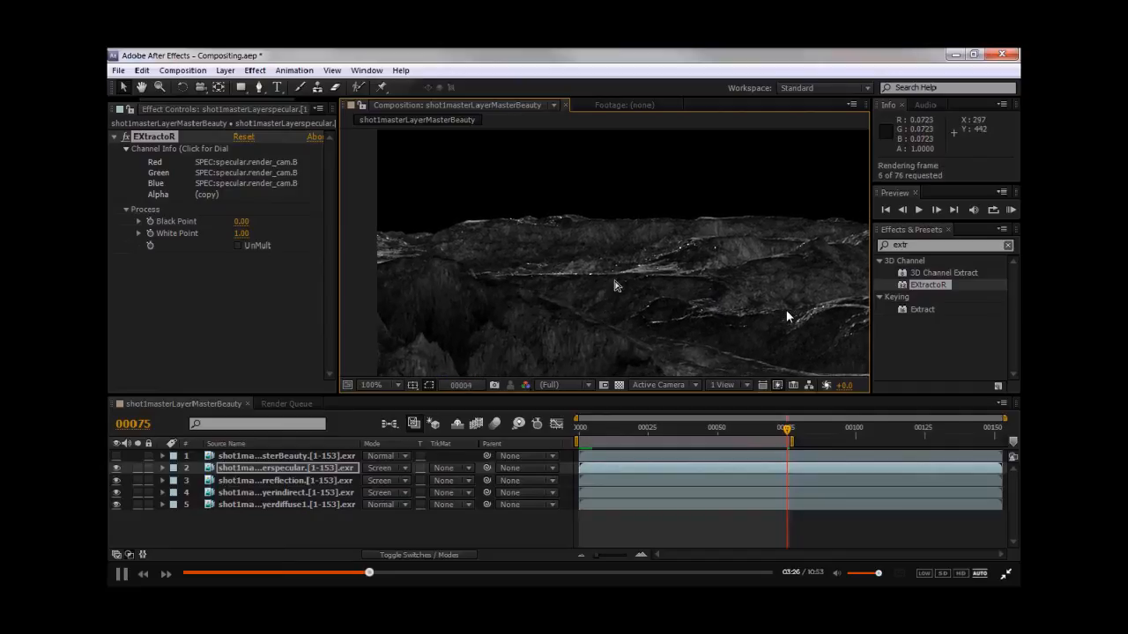
- Preview the composite's playback in the viewer to check the specular layer
key("space")
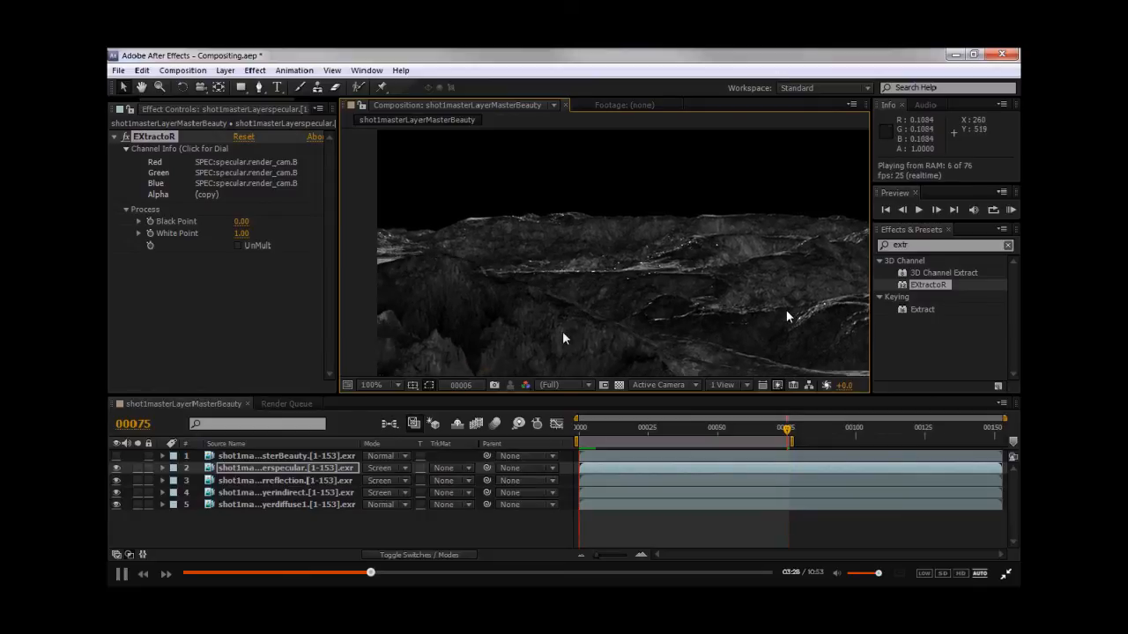
key("space")
left_click_drag(864, 292, 756, 291)
left_click_drag(510, 287, 644, 295)
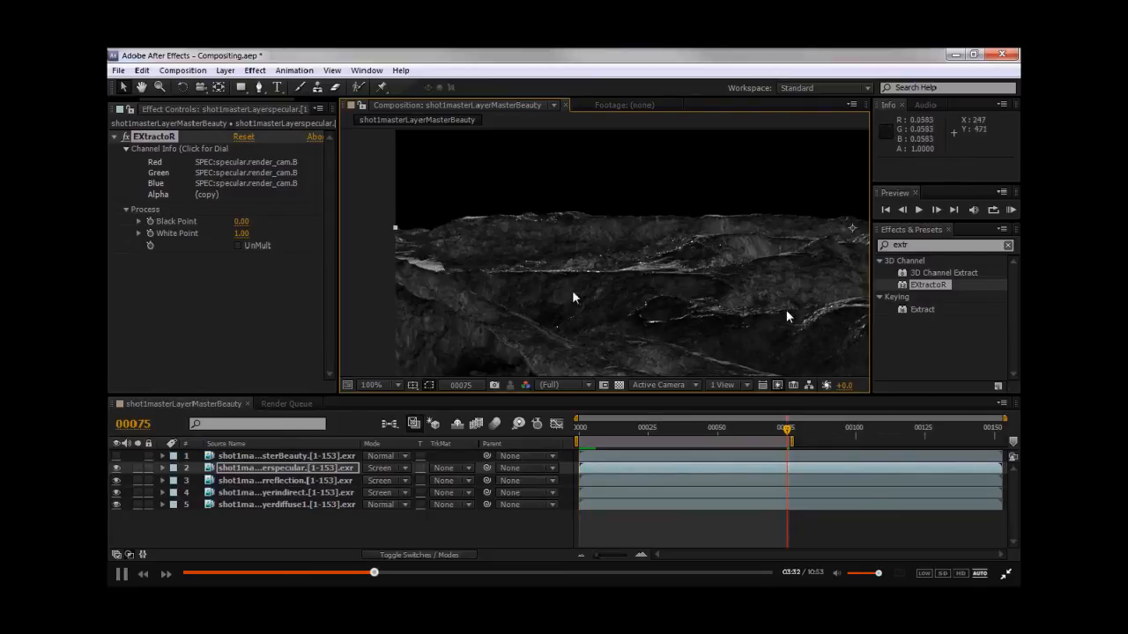
- Search the effects for glow and apply the Glow effect to the specular layer
key("ctrl+5")
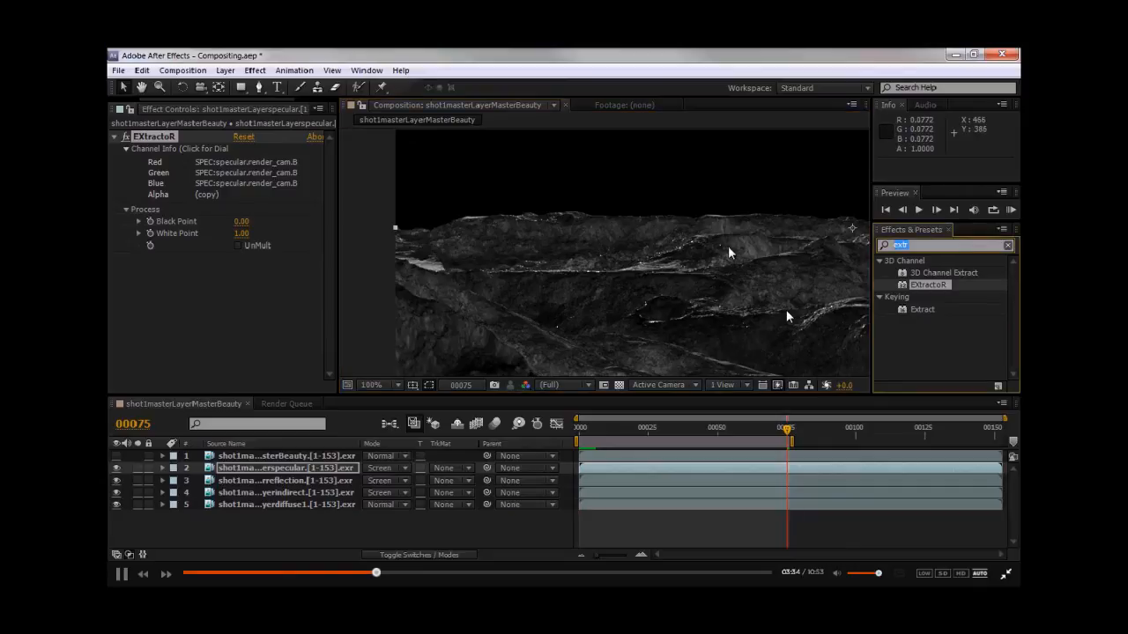
type("glow")
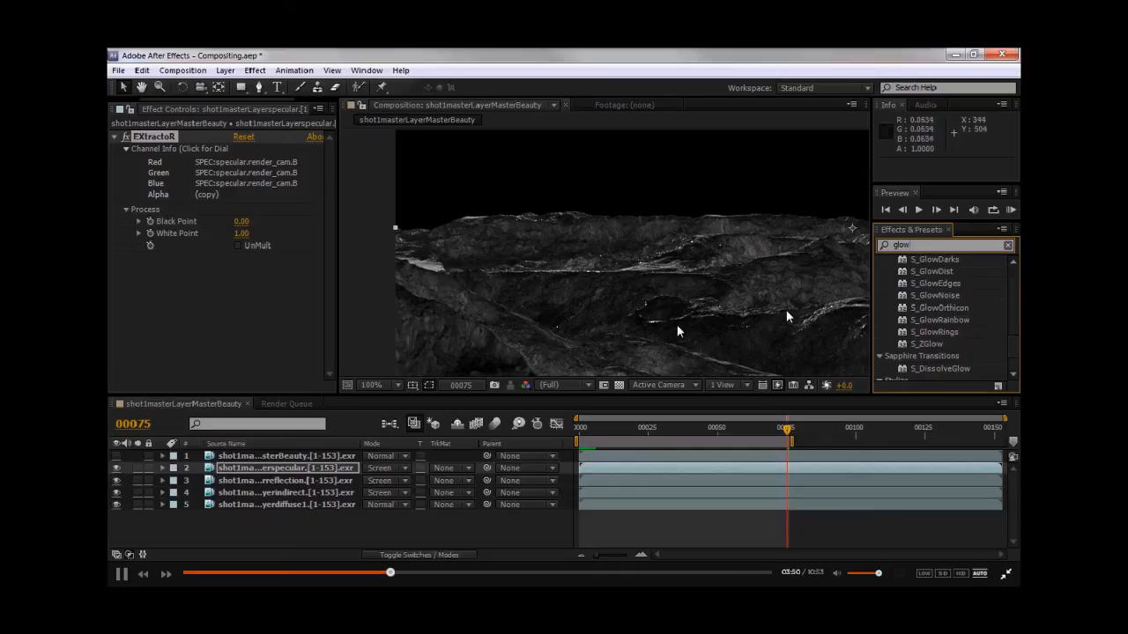
scroll(989, 347, "down", 1)
left_click_drag(922, 352, 265, 460)
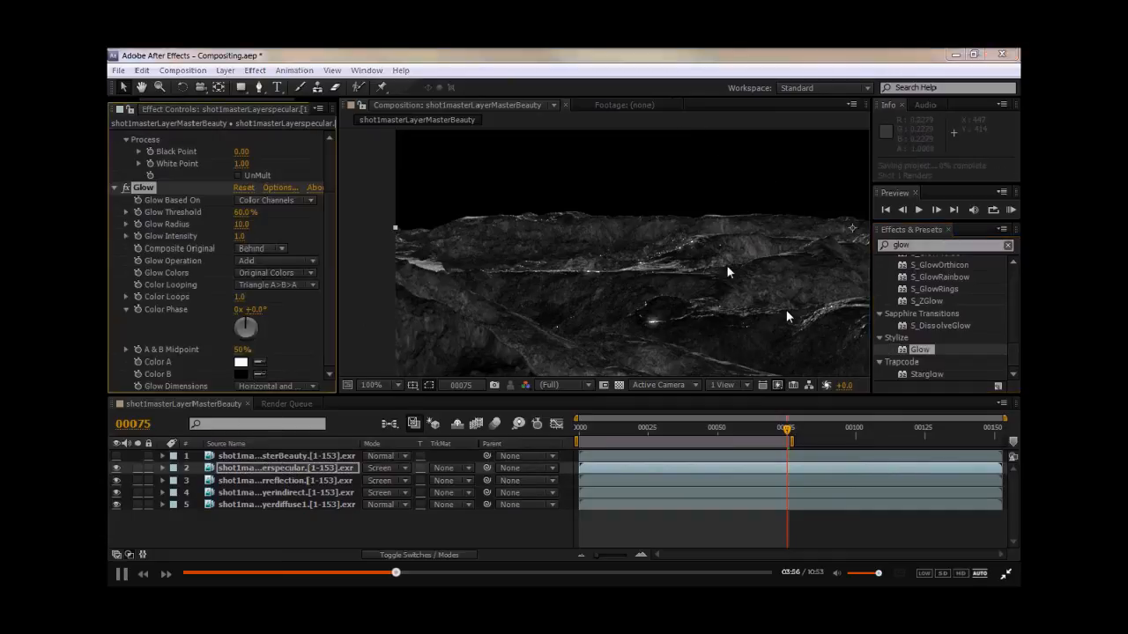
- Set the Glow Threshold to 80%
left_click_drag(665, 286, 658, 254)
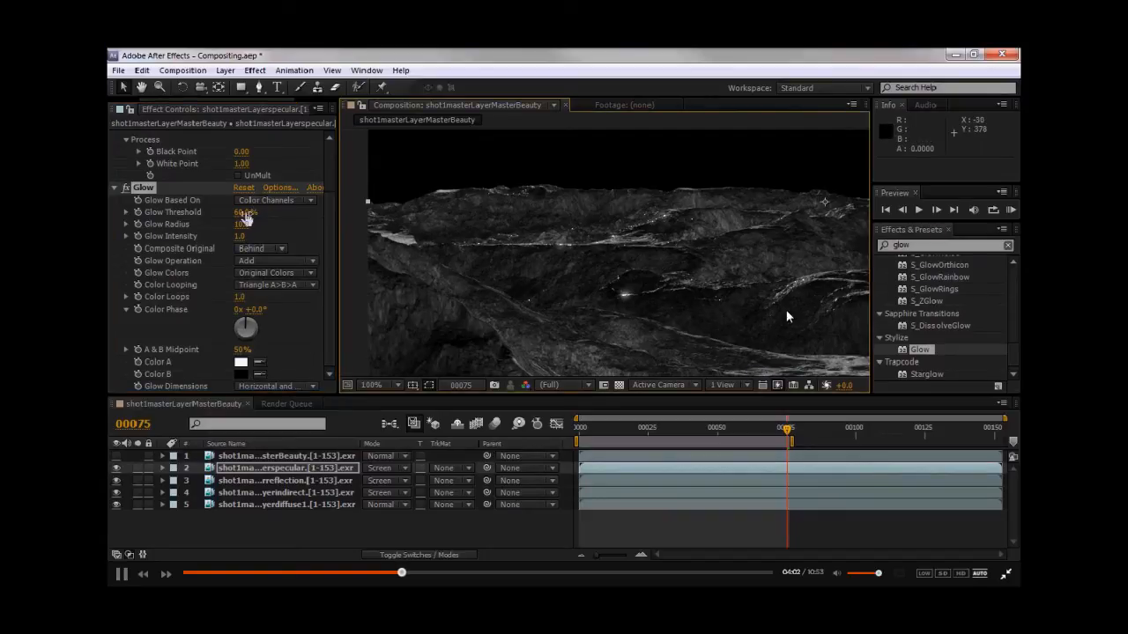
left_click_drag(273, 212, 335, 212)
left_click_drag(457, 217, 167, 212)
left_click_drag(243, 213, 308, 212)
left_click_drag(413, 214, 484, 218)
left_click_drag(376, 218, 382, 218)
left_click(248, 213)
type("8")
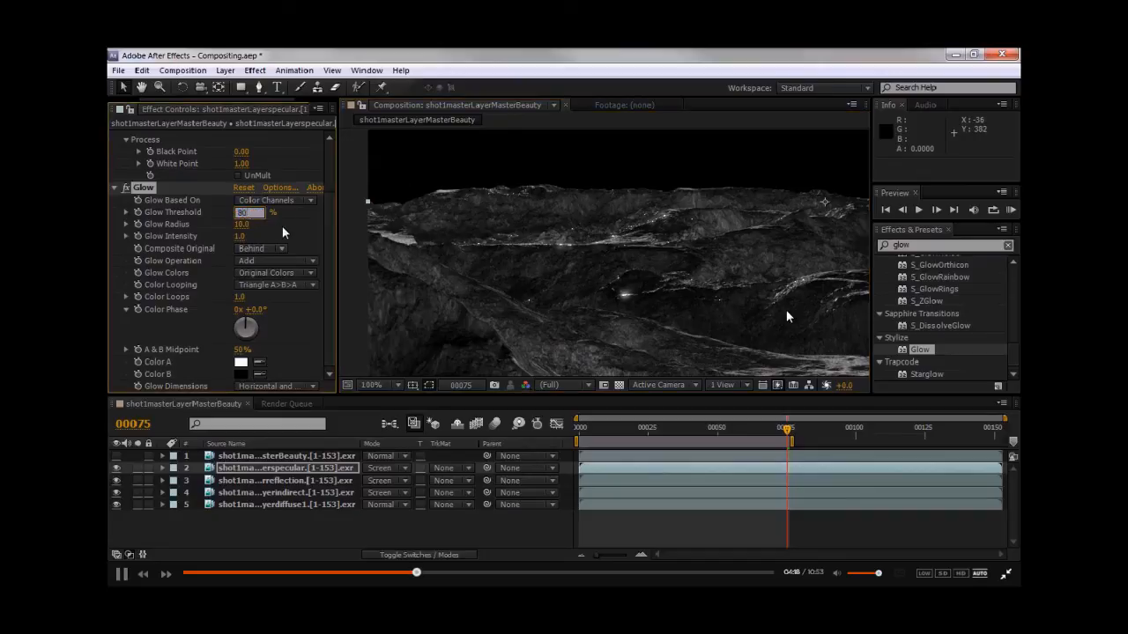
type("0")
key("Return")
- Set the Glow Radius to 20
left_click(243, 224)
type("20")
key("Return")
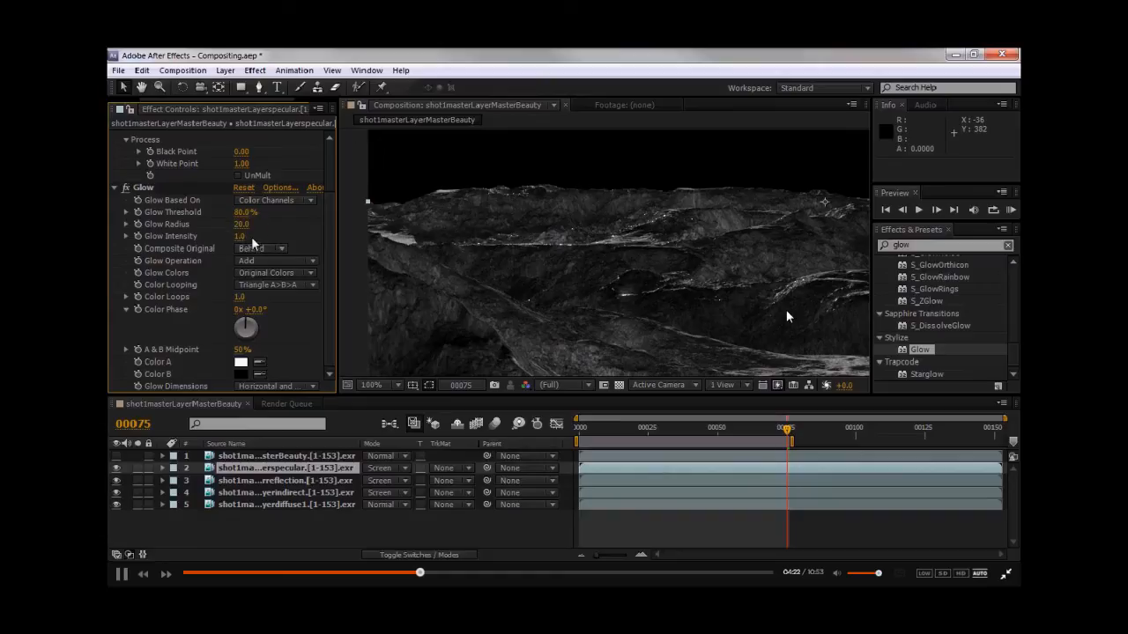
- Set the Glow Radius to 10
left_click(241, 224)
type("10")
key("Return")
- Switch the specular layer's blending mode to Add and lower the Glow Intensity to 0.5
left_click(381, 468)
left_click(430, 224)
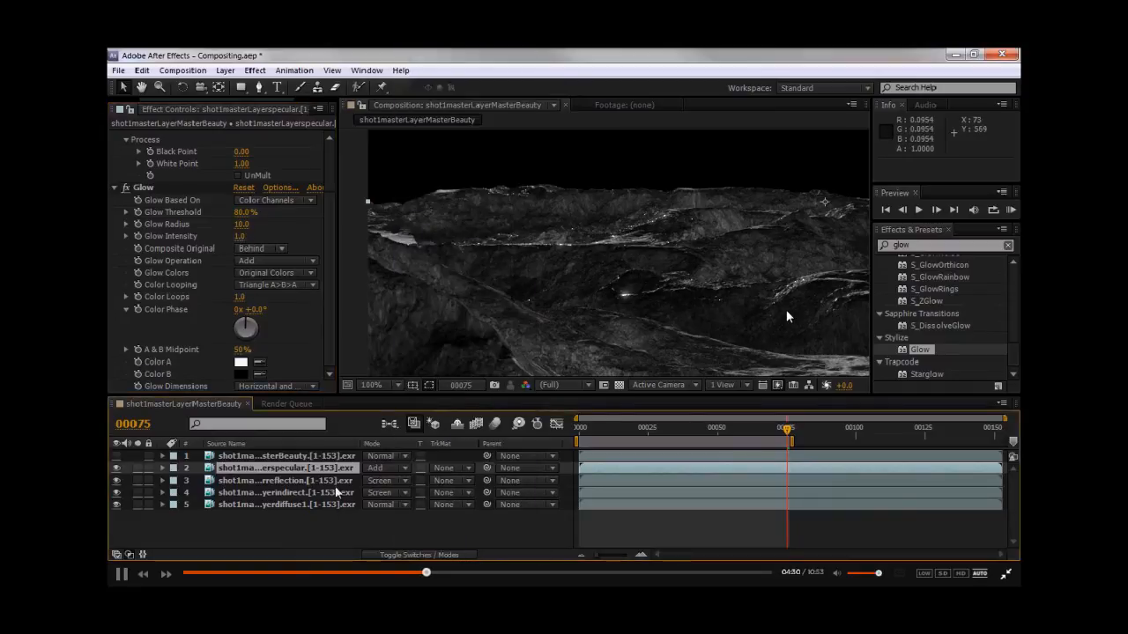
left_click_drag(241, 238, 179, 236)
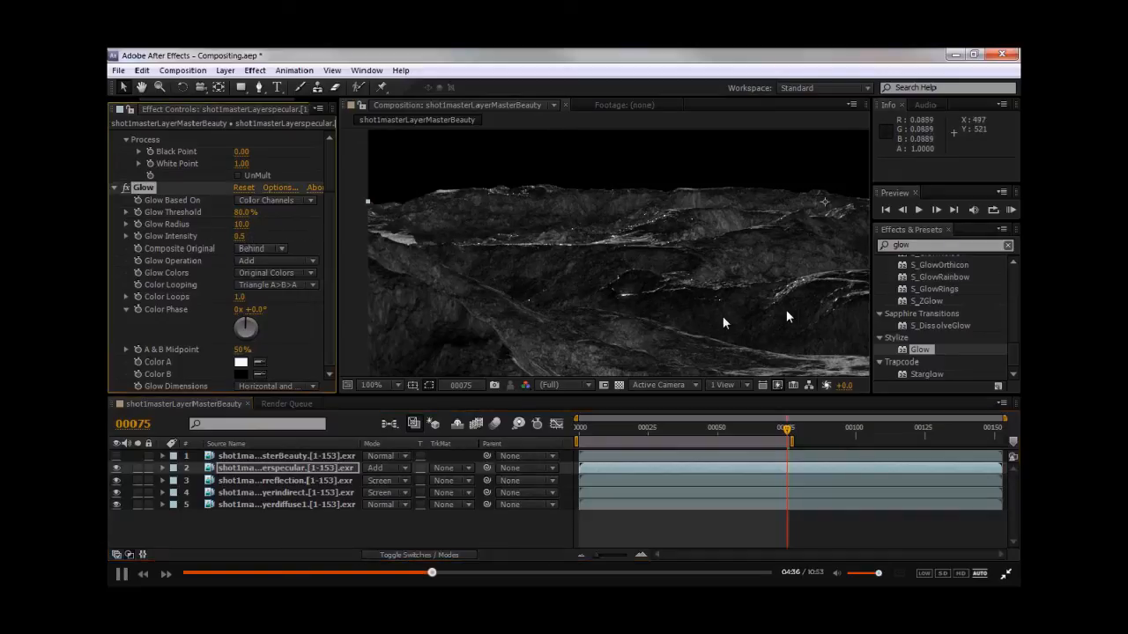
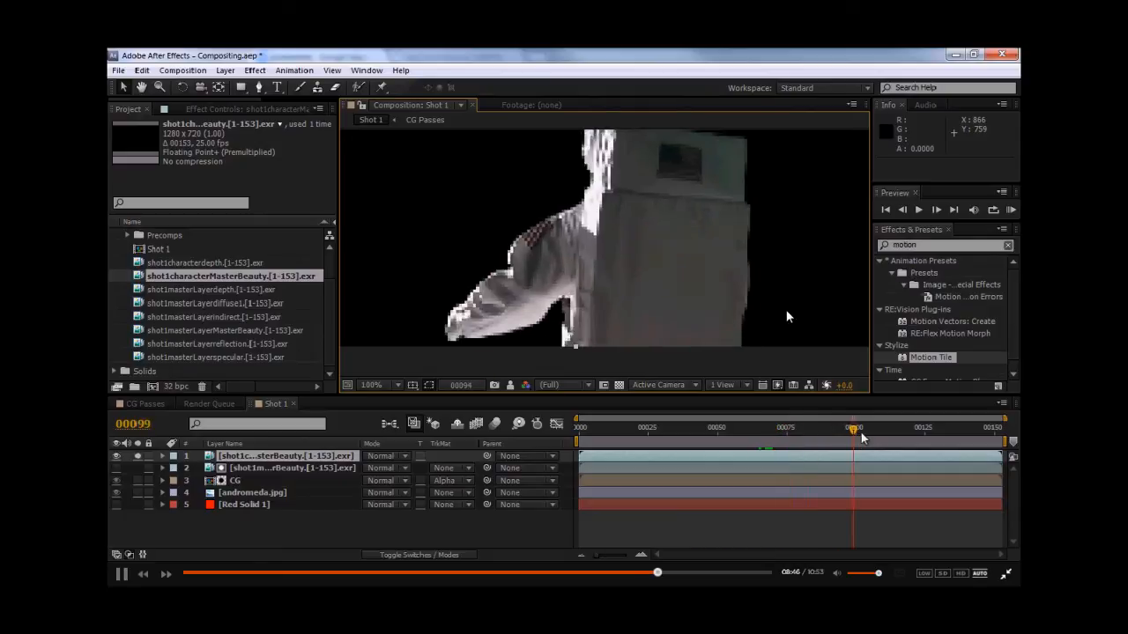
left_click(786, 310)
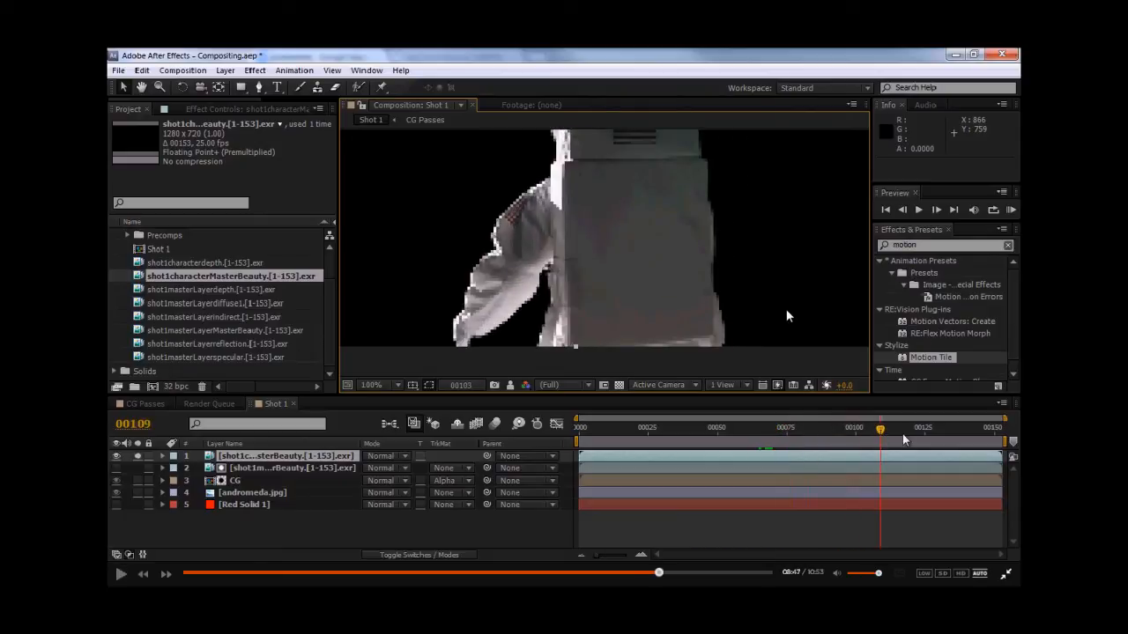
left_click(786, 315)
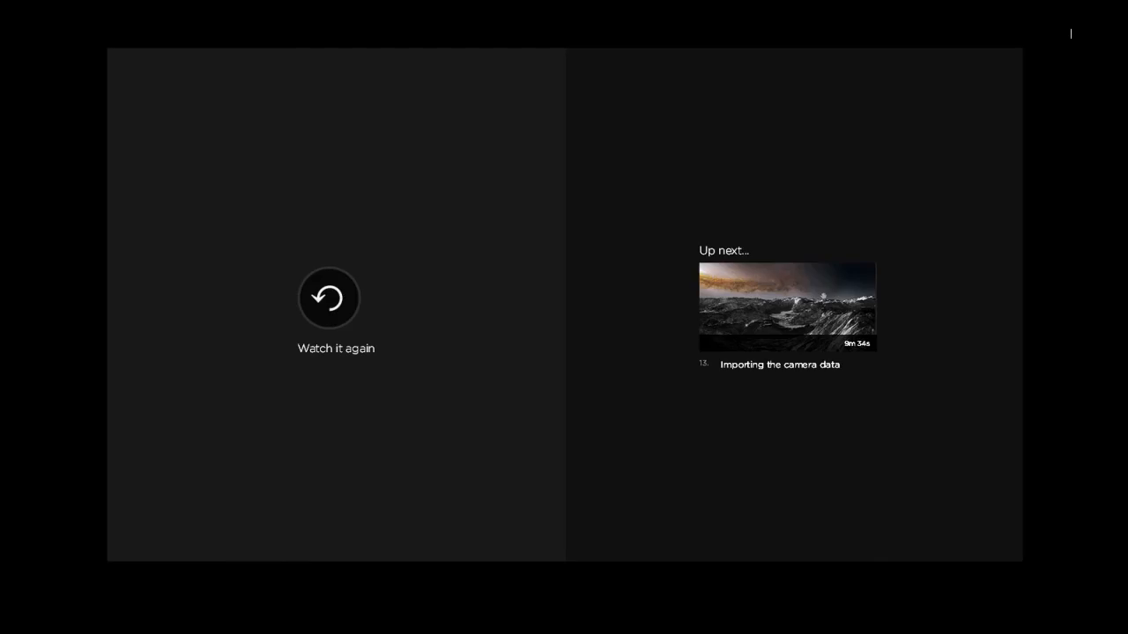
left_click(789, 308)
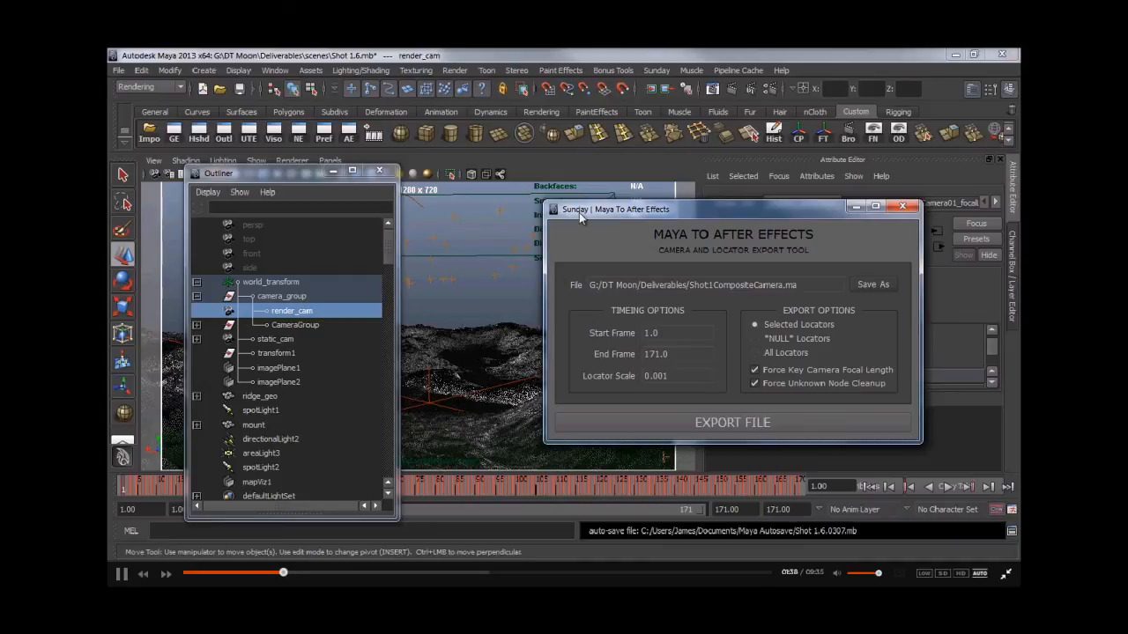
- Export the render_cam camera from the Outliner with the Maya To After Effects tool to Shot1CompositeCamera.ma
left_click_drag(310, 171, 277, 104)
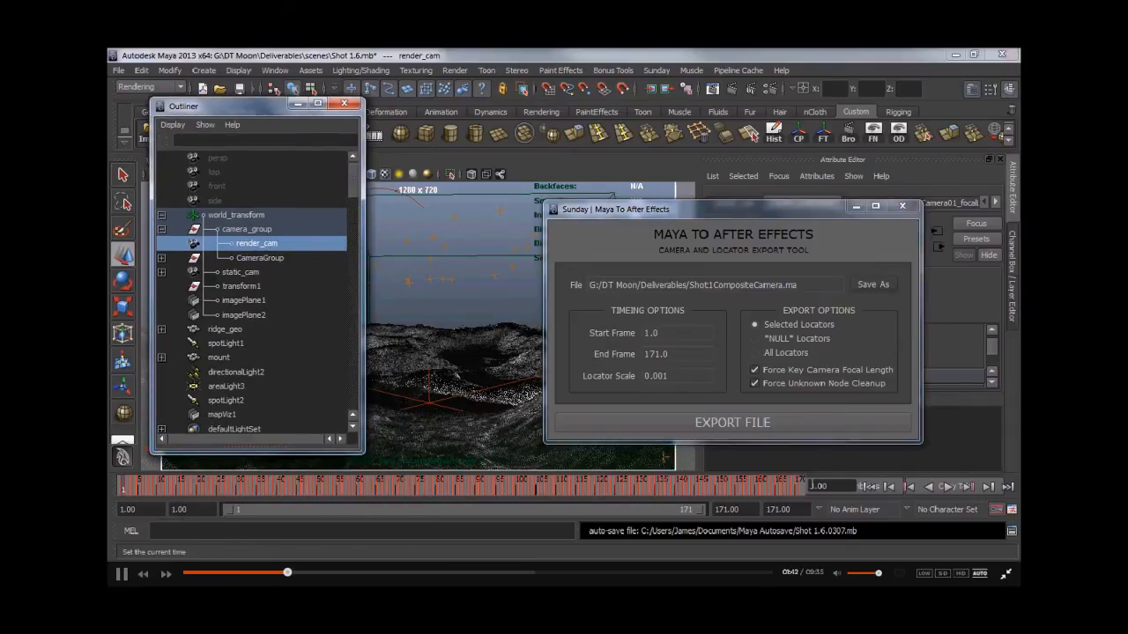
left_click(260, 229)
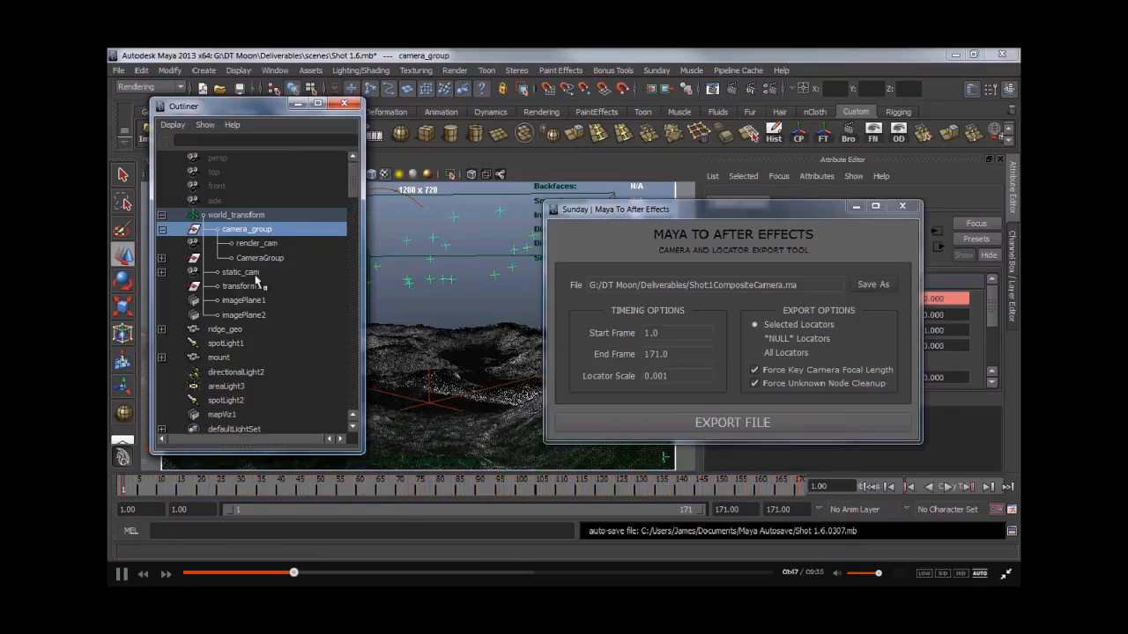
left_click(257, 243)
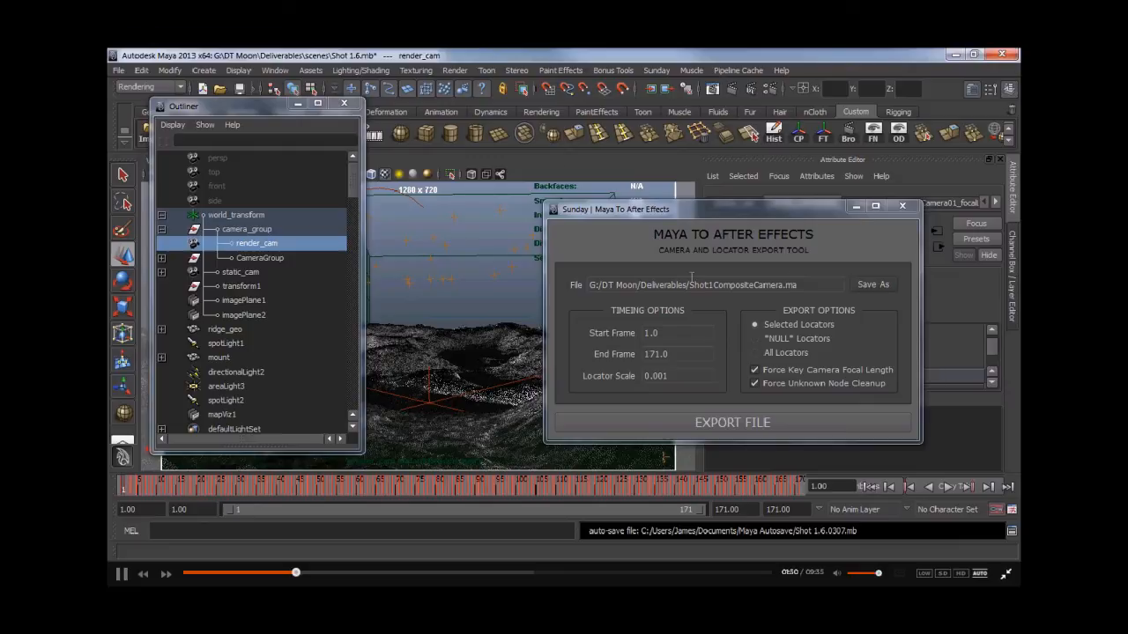
left_click(753, 369)
left_click(714, 424)
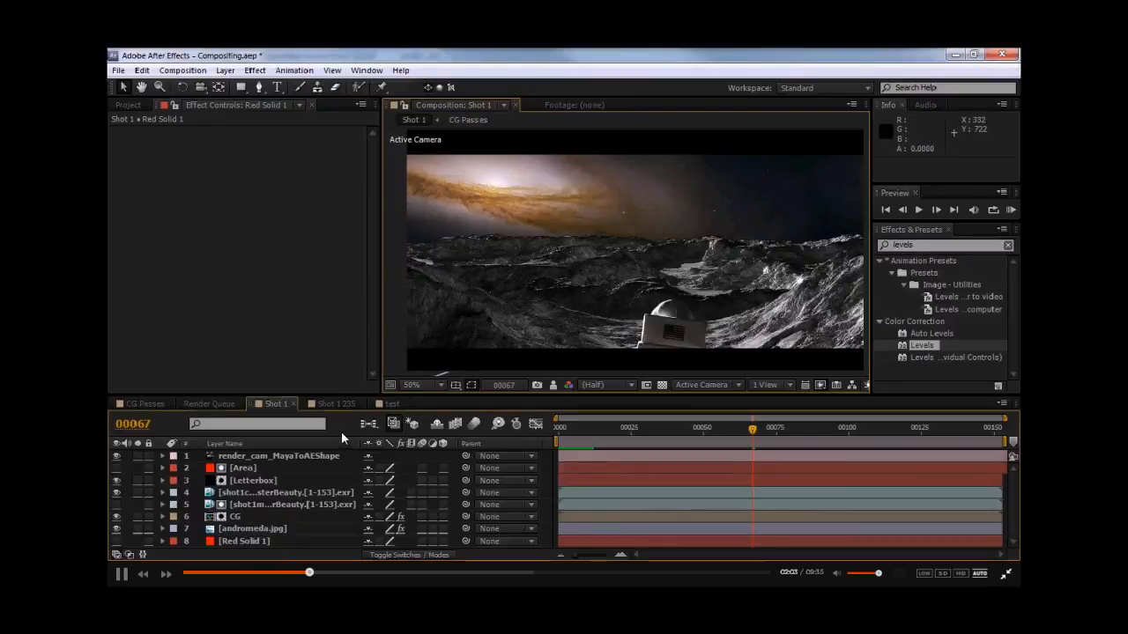
- Import the Shot1CompositeCamera.ma Maya scene from the assets folder into the project
key("ctrl+k")
left_click(784, 394)
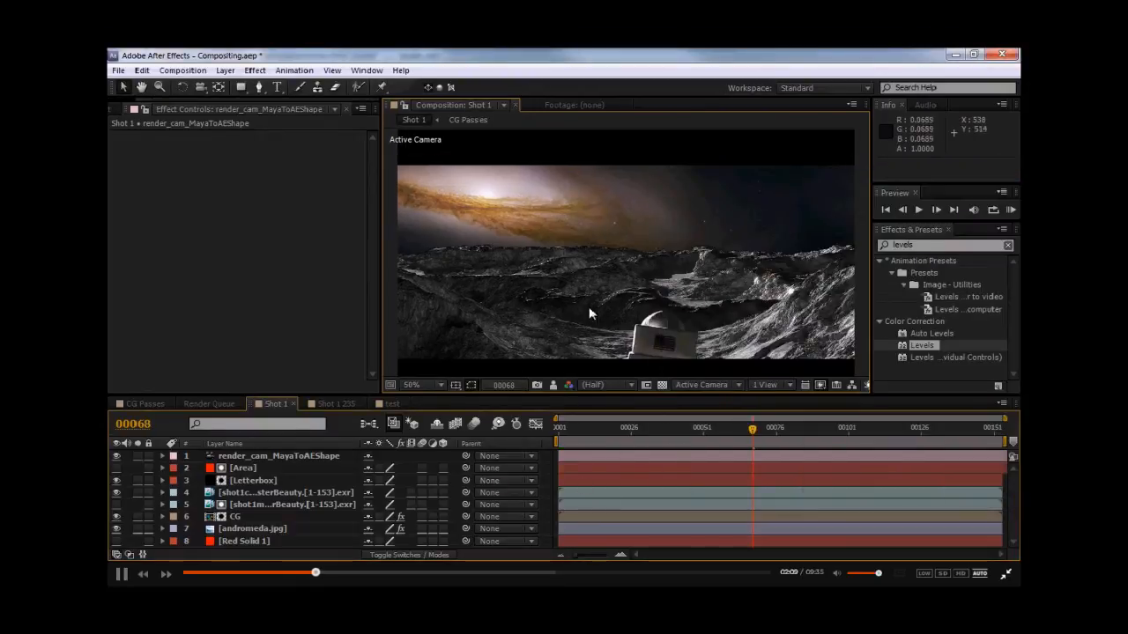
key("ctrl+i")
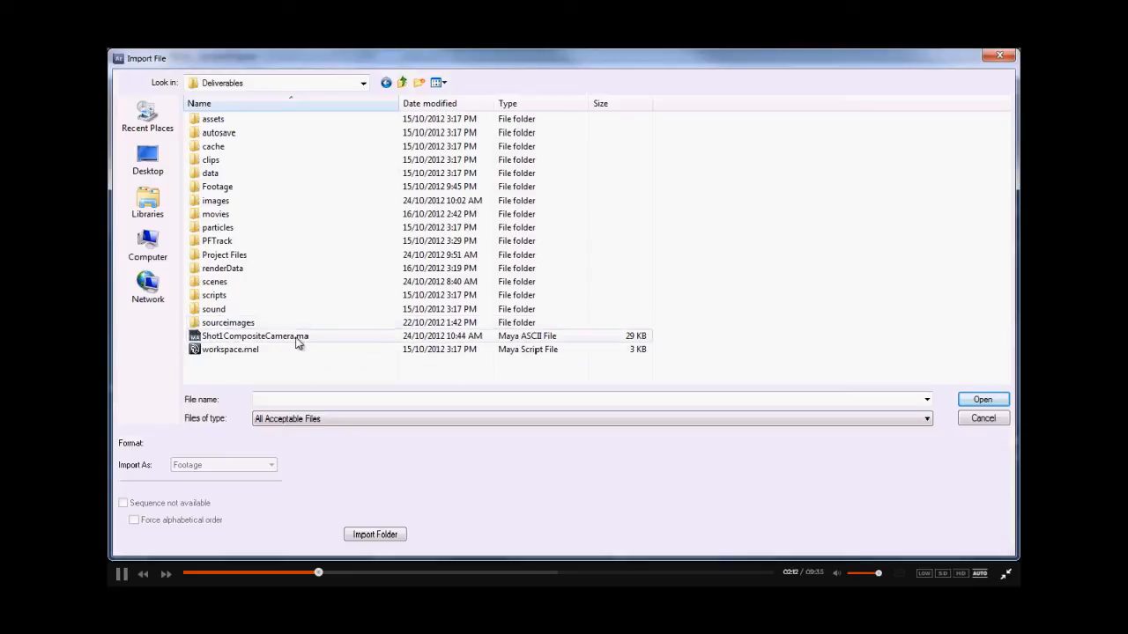
left_click(233, 337)
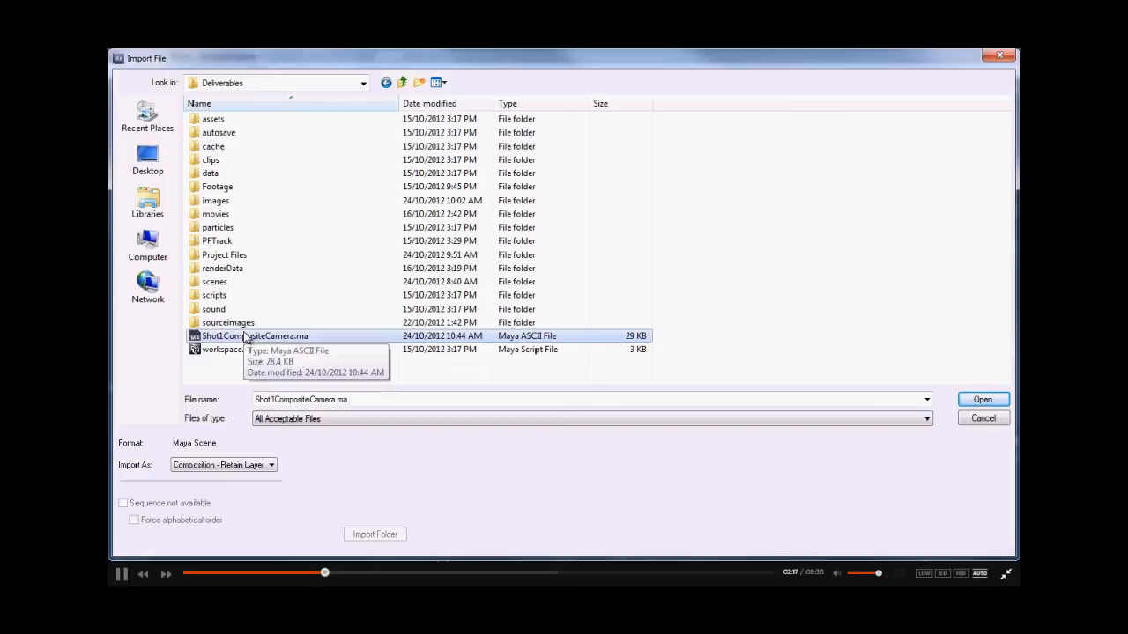
left_click_drag(245, 338, 217, 127)
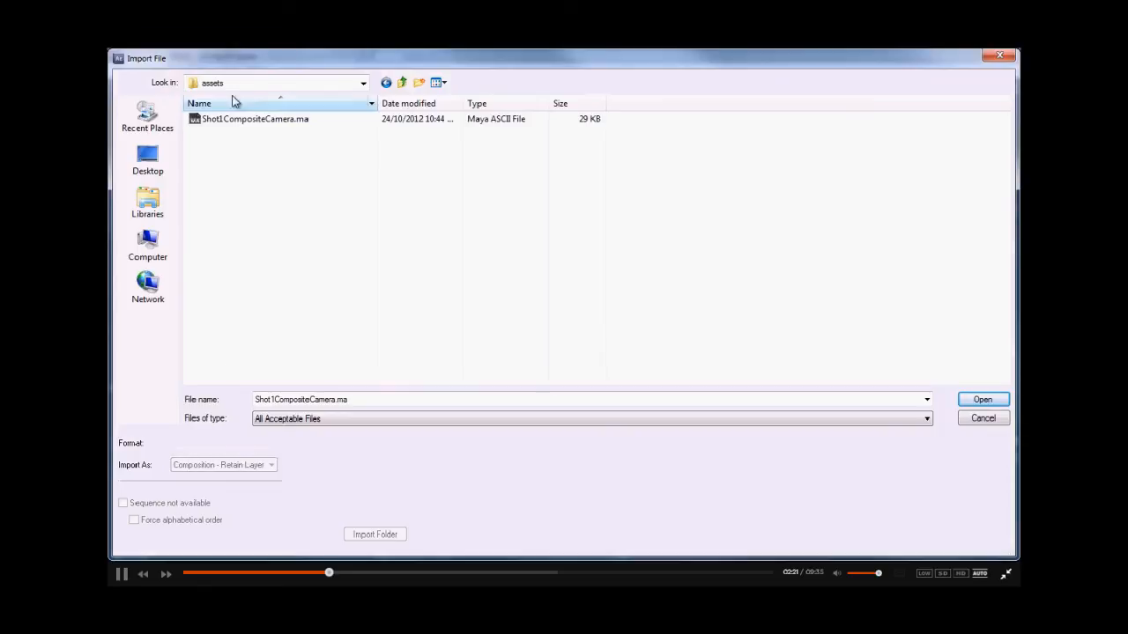
double_click(237, 122)
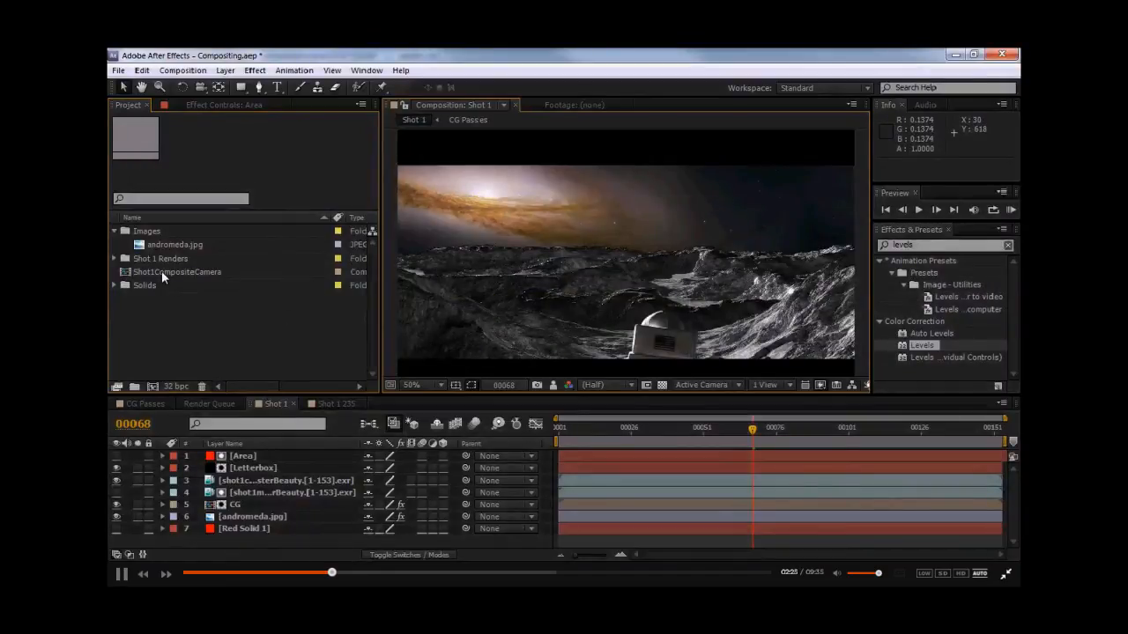
- Open the Shot1CompositeCamera composition and file it inside the Precomps folder of Shot 1 Renders
double_click(161, 272)
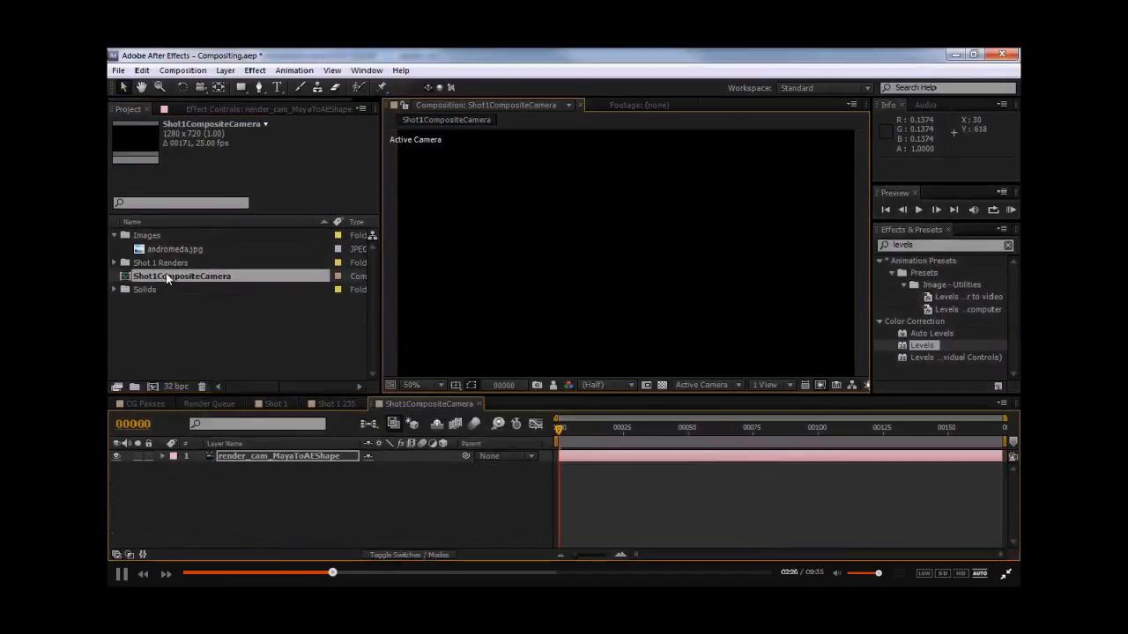
left_click(113, 262)
scroll(164, 330, "down", 2)
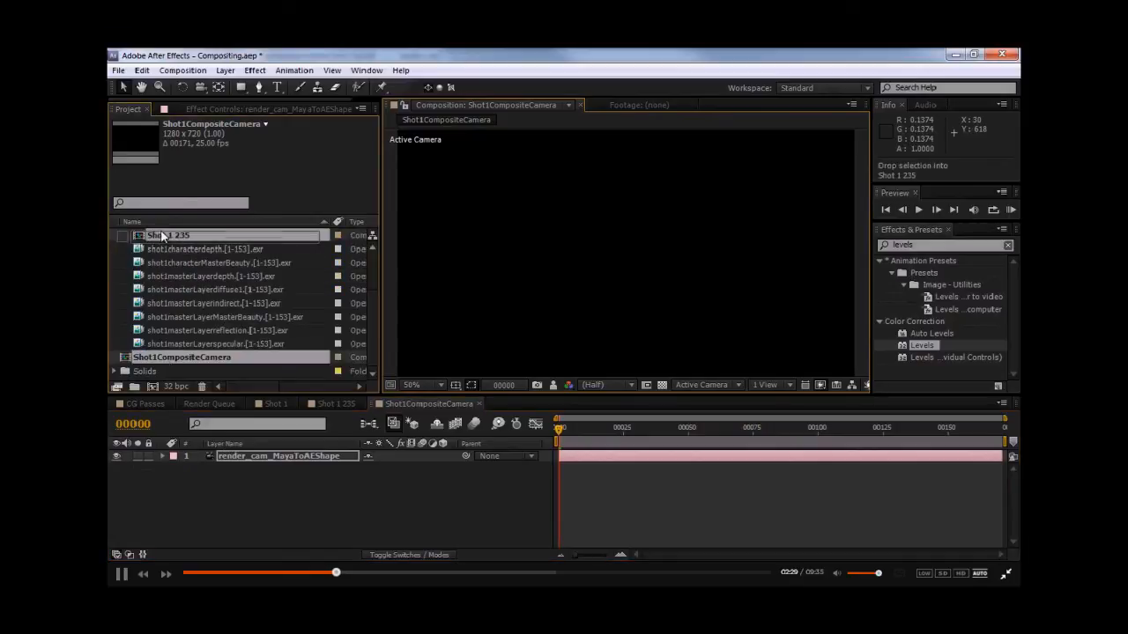
scroll(160, 252, "up", 2)
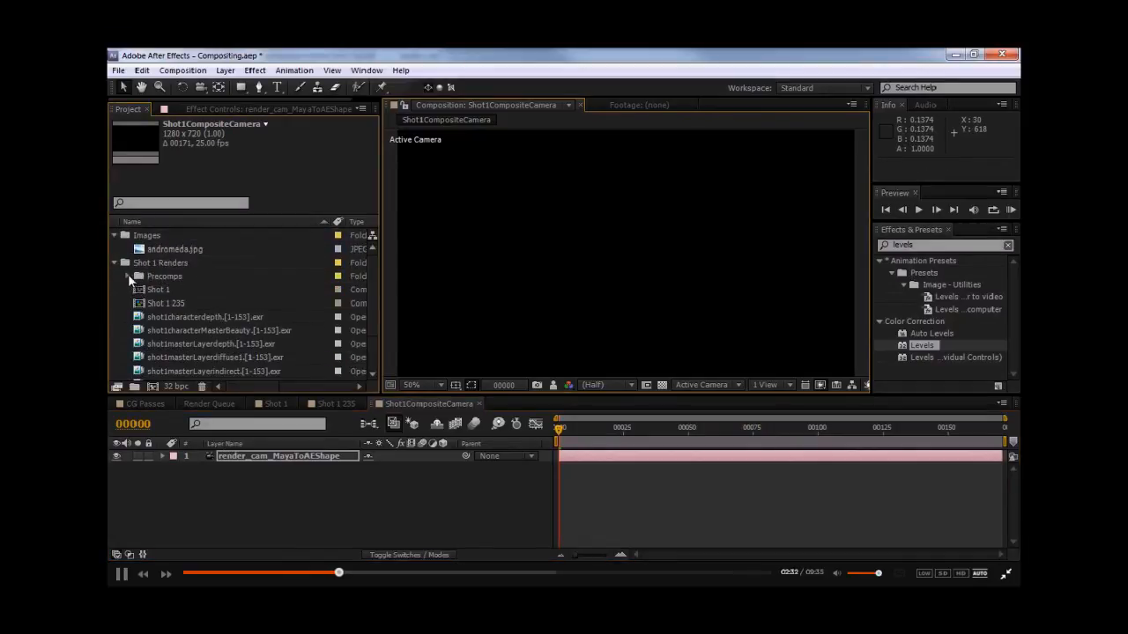
left_click(128, 275)
- Copy the render_cam_MayaToAEShape camera layer and paste it into the Shot 1 composition at the first frame
left_click(276, 458)
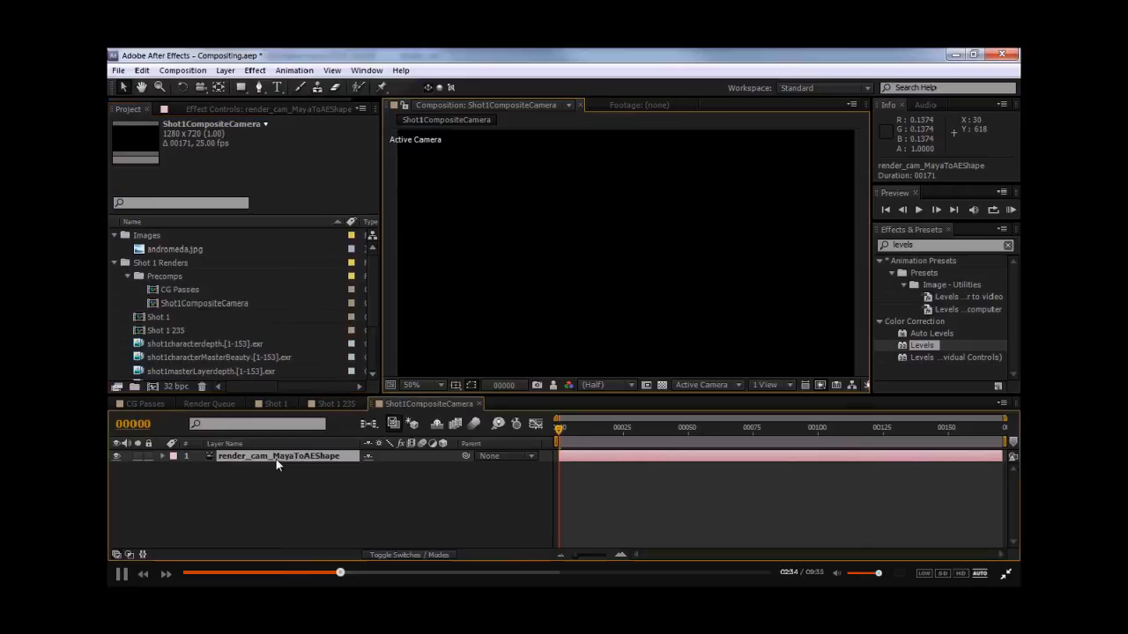
key("ctrl+c")
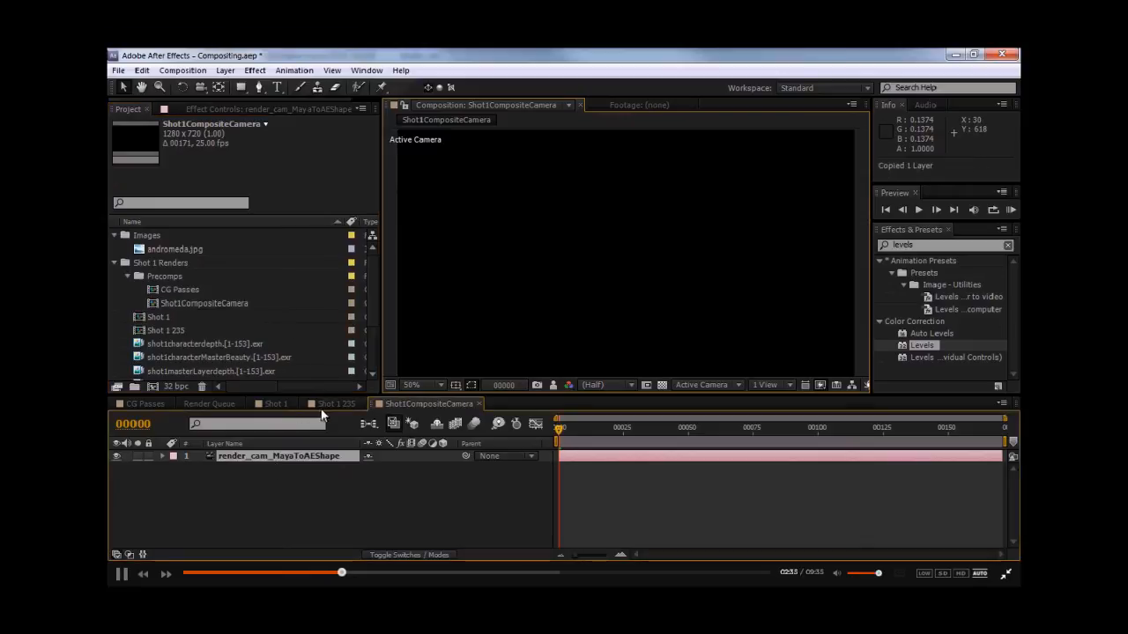
left_click(275, 403)
left_click(558, 428)
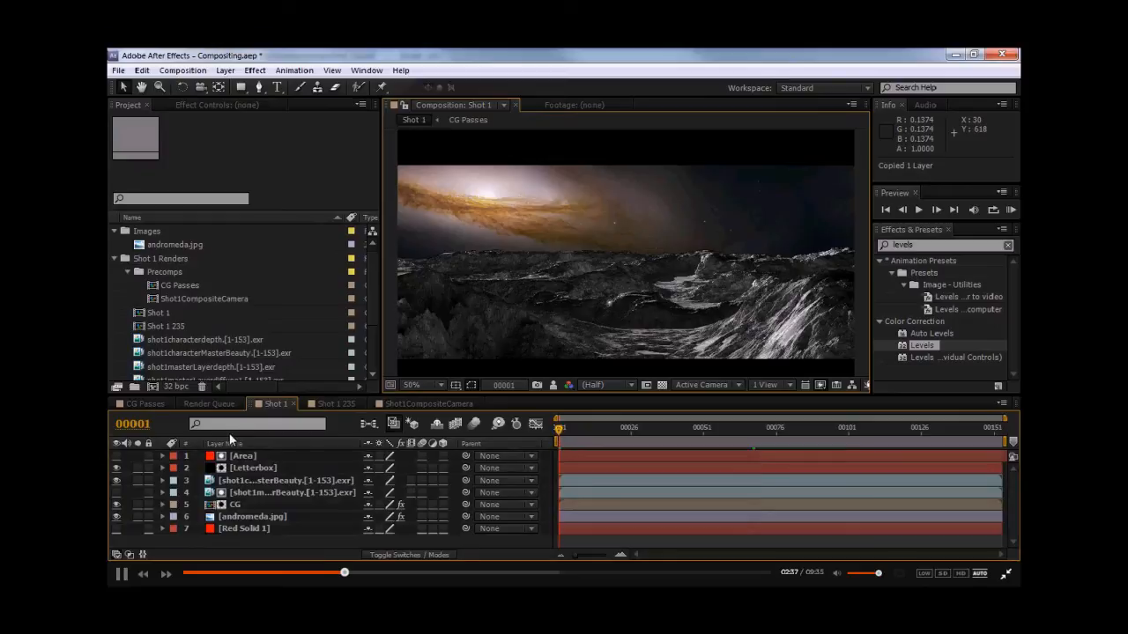
key("ctrl+v")
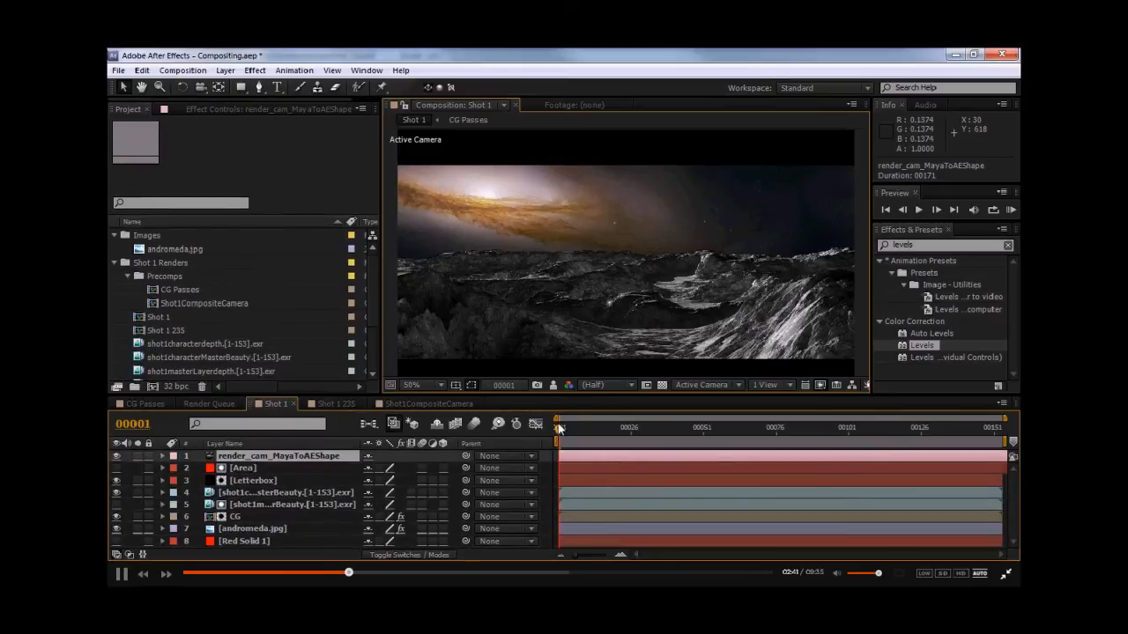
- Turn the andromeda.jpg layer into a 3D layer
left_click(245, 528)
left_click(443, 529)
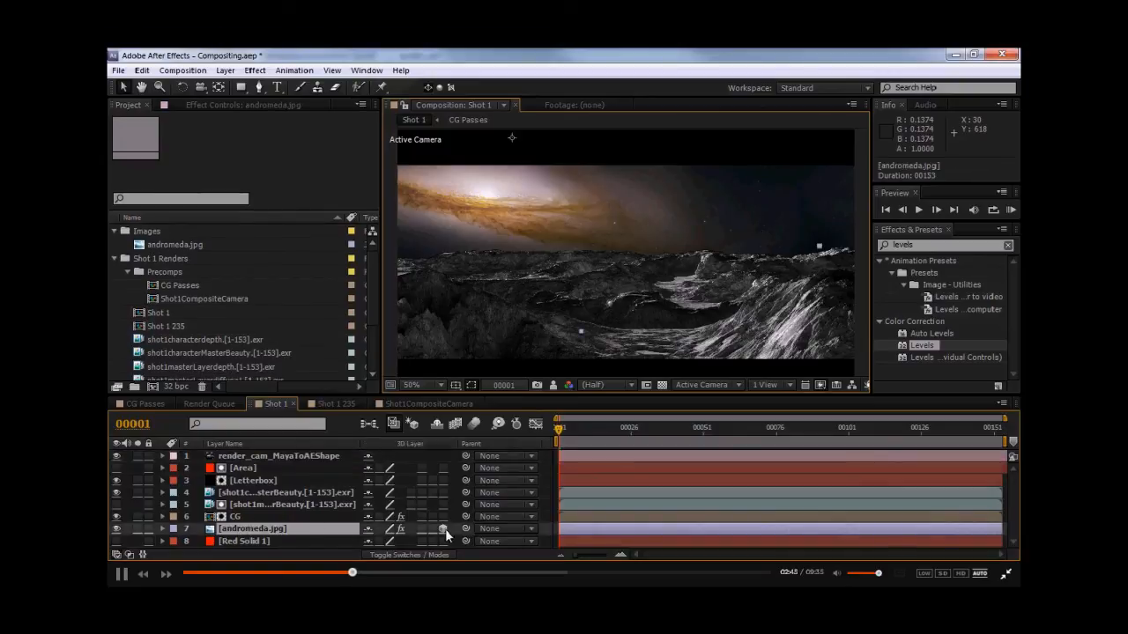
scroll(599, 296, "down", 2)
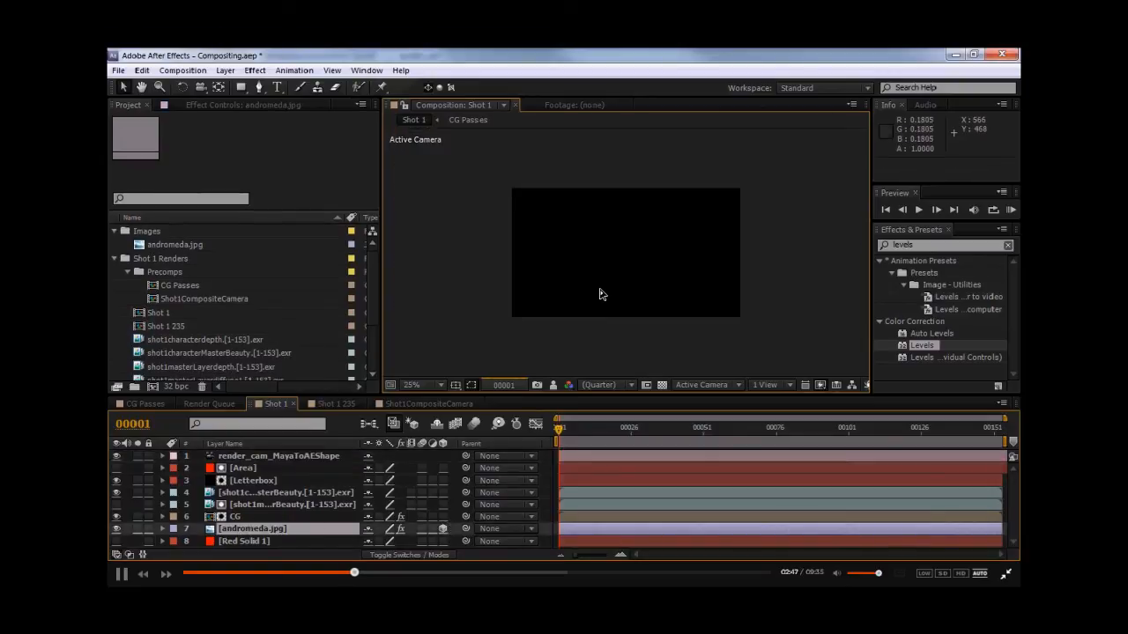
scroll(600, 294, "down", 3)
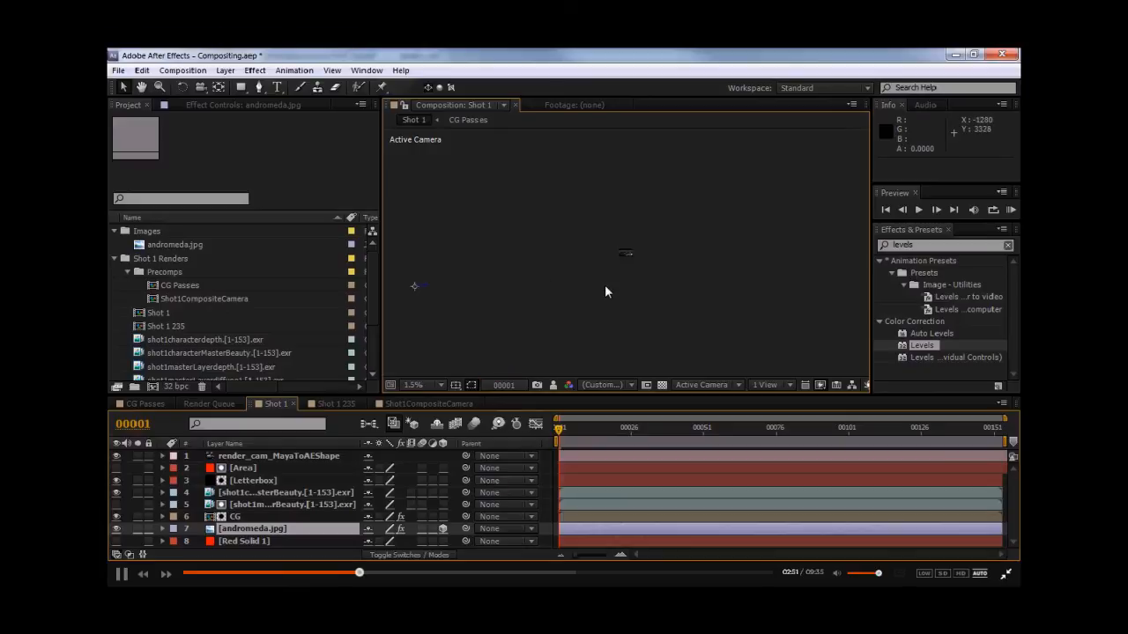
scroll(605, 284, "up", 6)
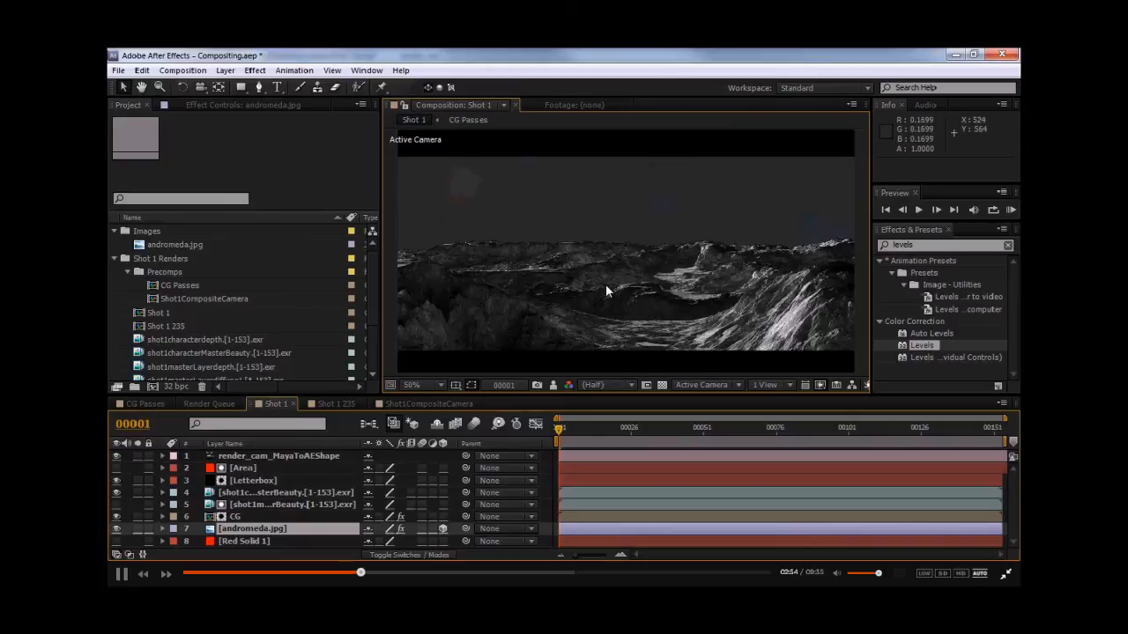
- Set the andromeda.jpg layer's Z position to -6000
key("p")
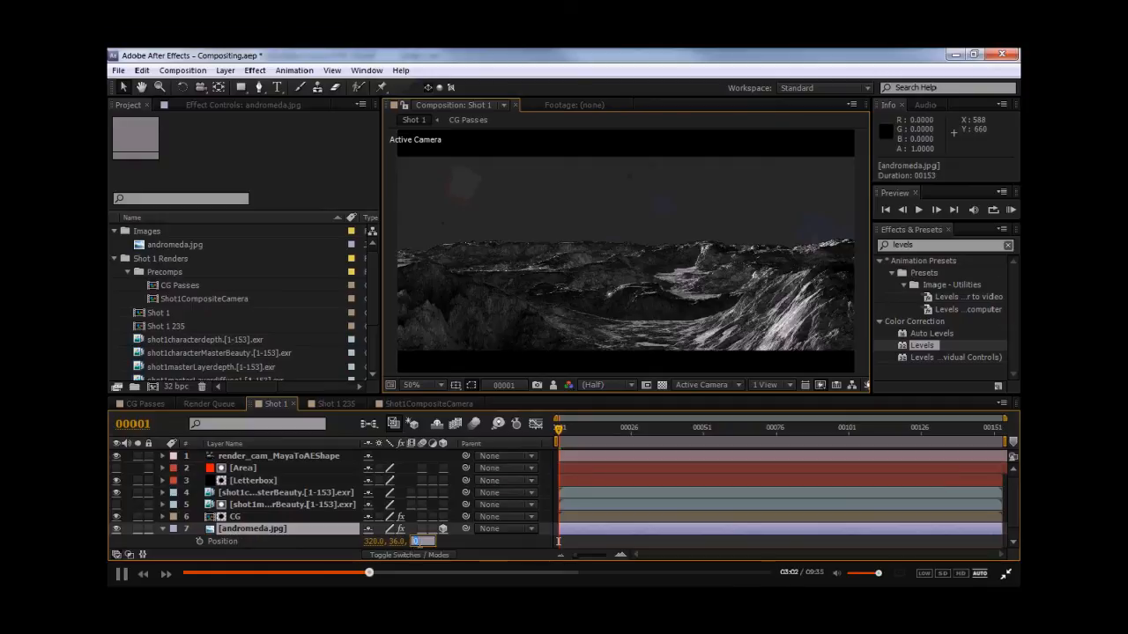
type("-6000")
key("Return")
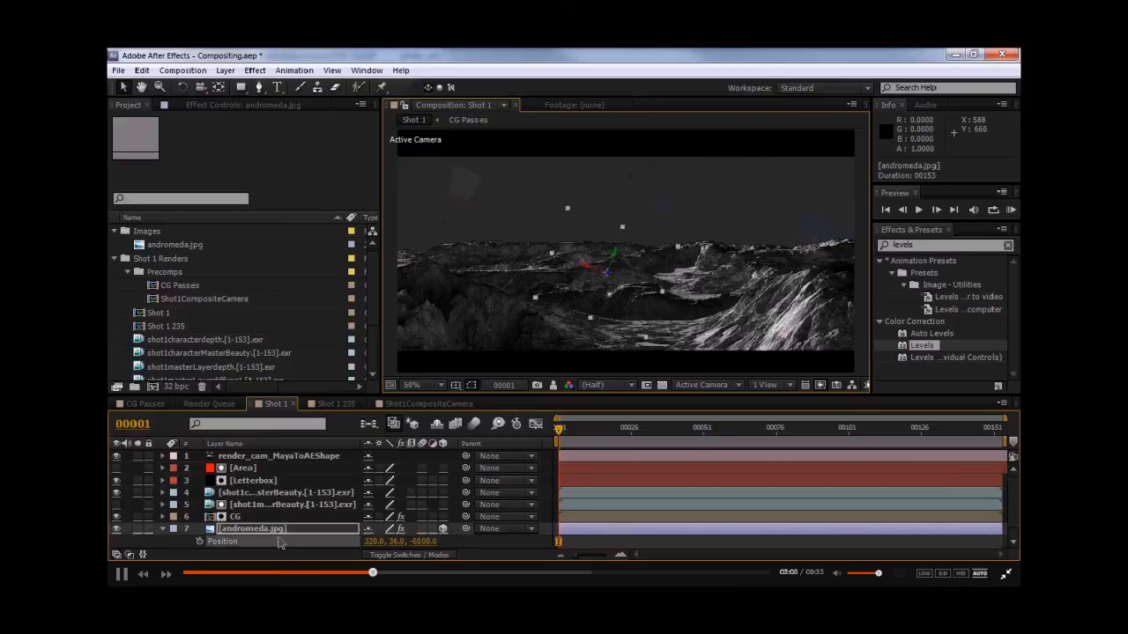
- Move the andromeda layer in the viewer so the galaxy sits above the lunar horizon
middle_click_drag(616, 232, 635, 257)
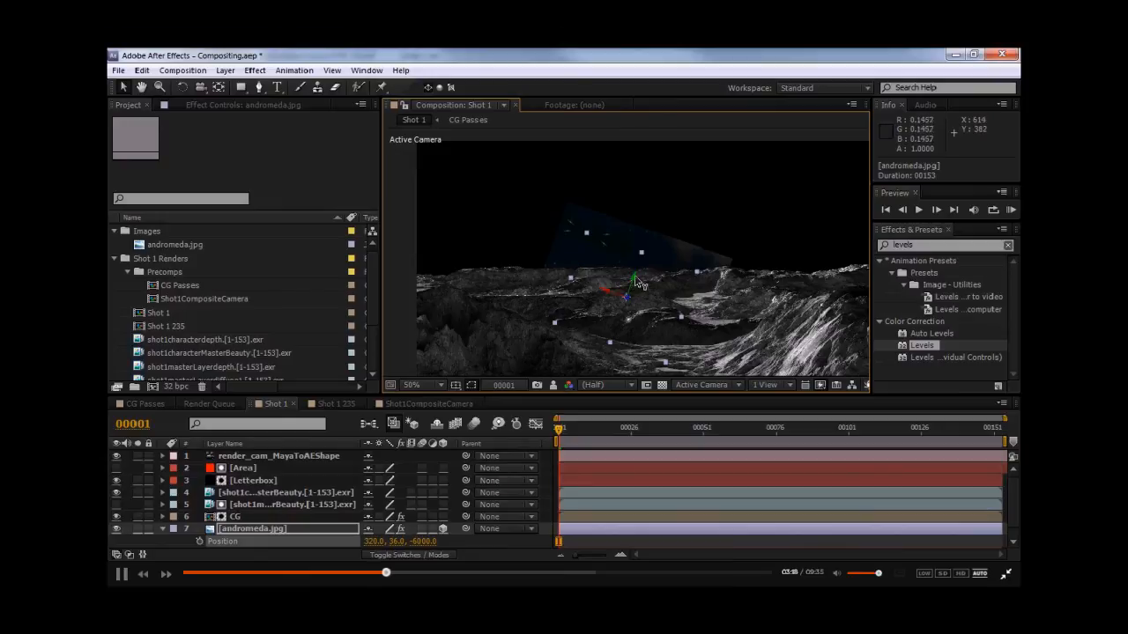
left_click_drag(639, 283, 545, 241)
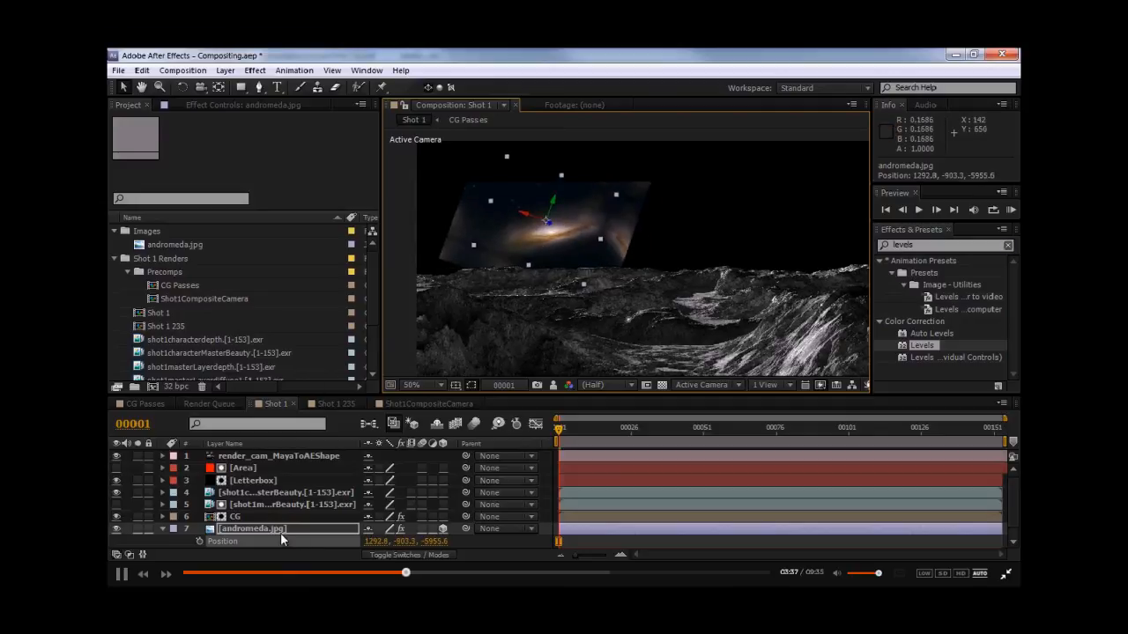
left_click(220, 105)
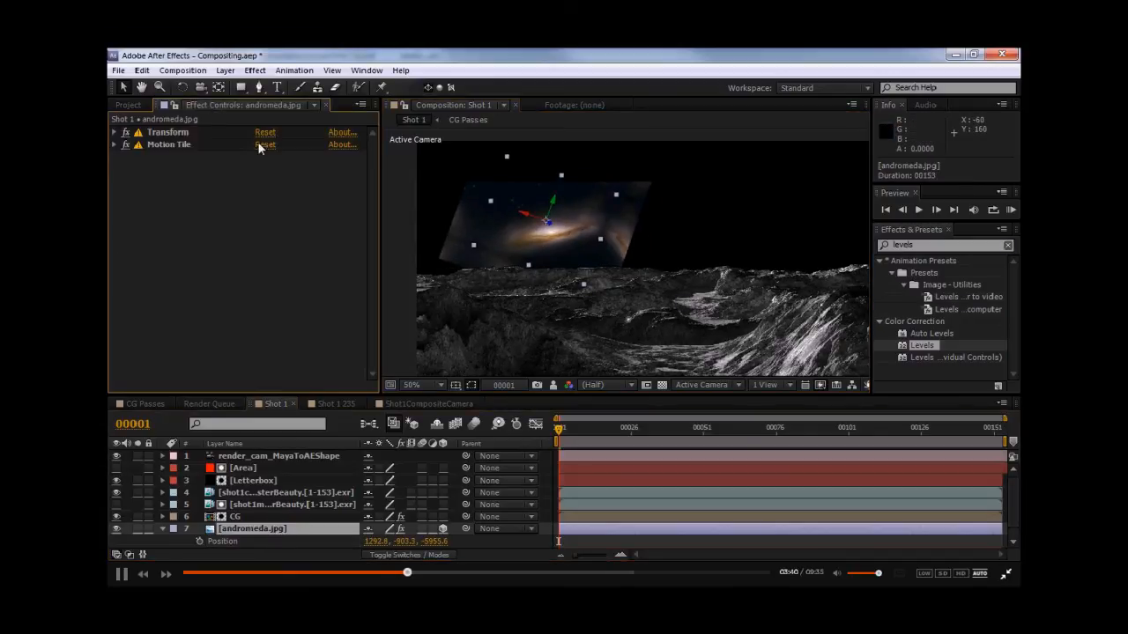
left_click(114, 133)
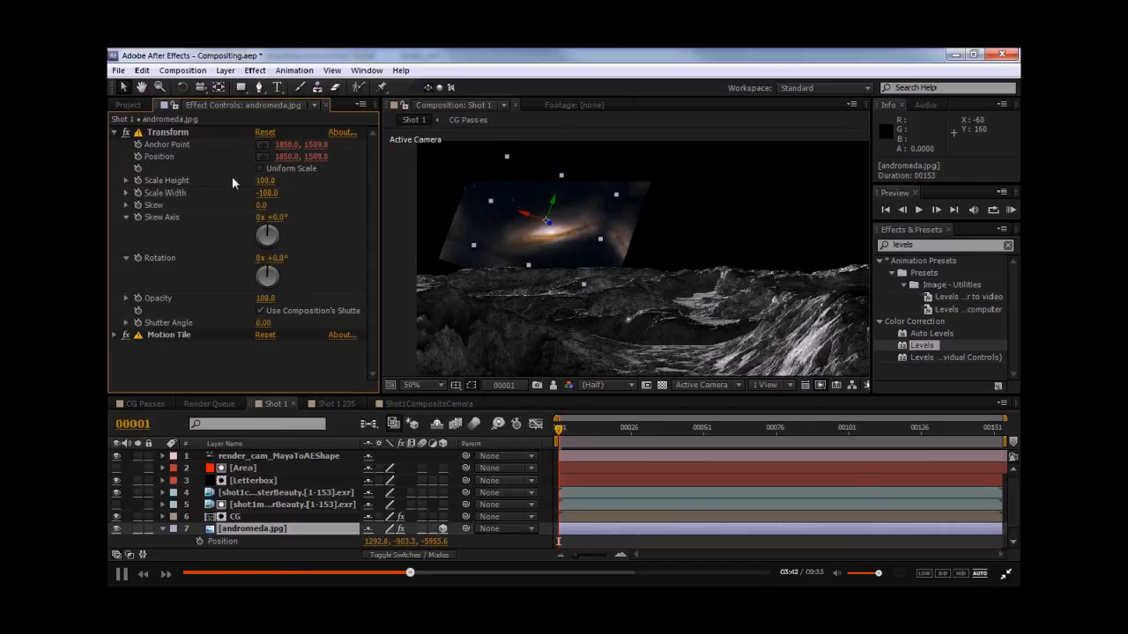
left_click_drag(539, 253, 607, 256)
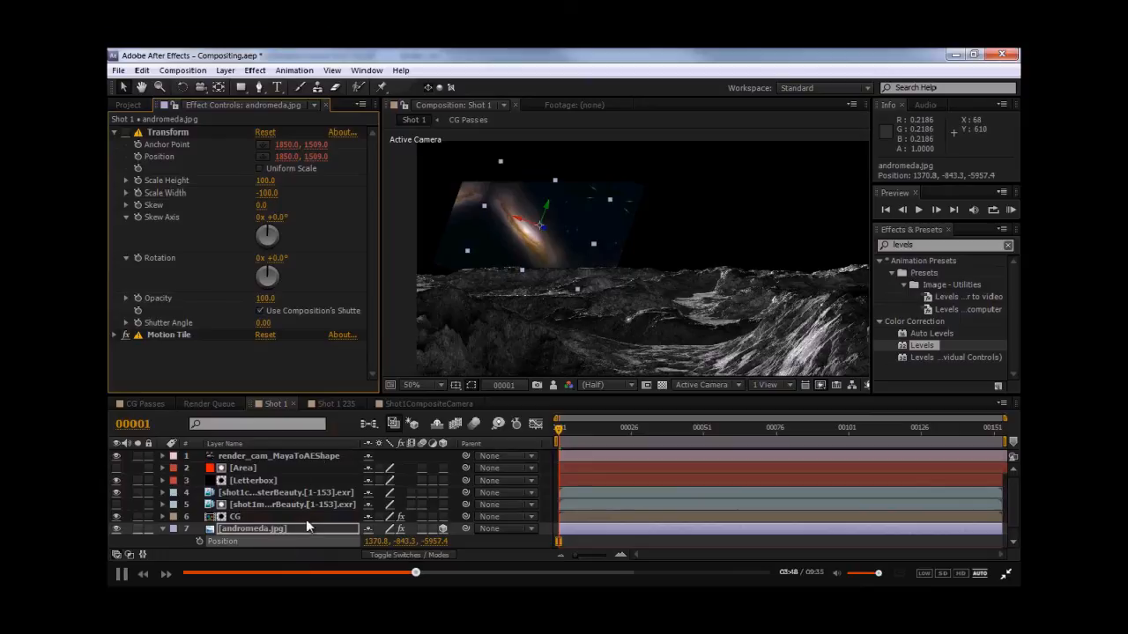
- Rotate the andromeda layer around its Z axis to about -48°
key("shift+r")
mouse_move(393, 542)
left_mouse_down()
mouse_move(355, 541)
mouse_move(405, 531)
left_mouse_up()
left_click(126, 132)
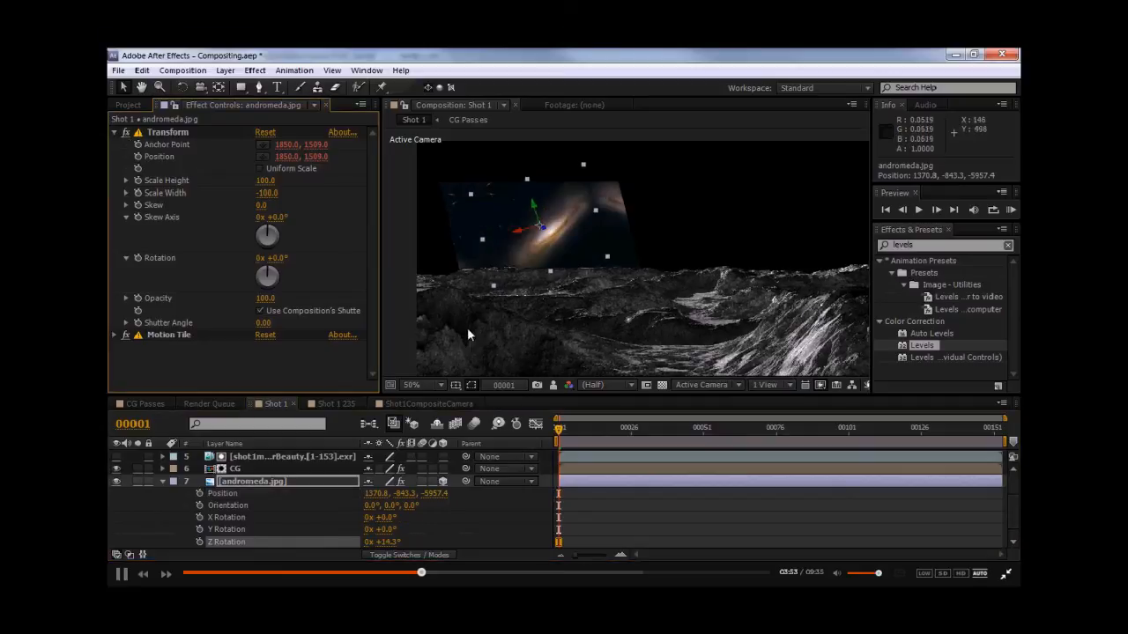
left_click_drag(385, 541, 449, 537)
- Scale the andromeda layer up to about 158% and reposition it across the sky
left_click(260, 481)
key("shift+s")
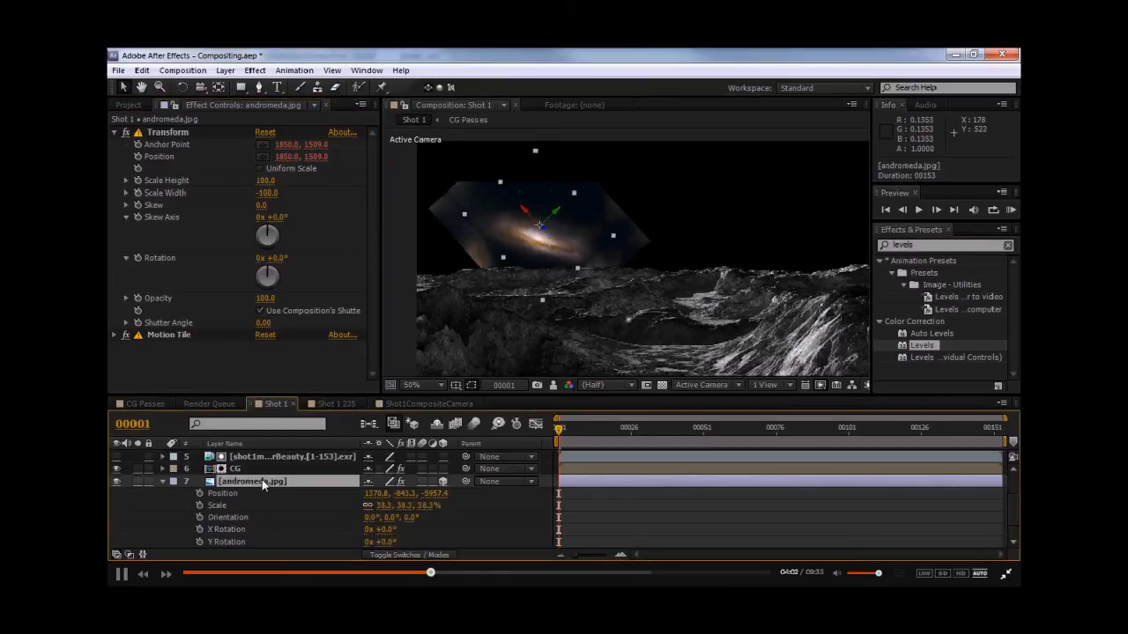
scroll(376, 491, "down", 1)
left_click_drag(381, 481, 459, 476)
left_click_drag(557, 247, 518, 208)
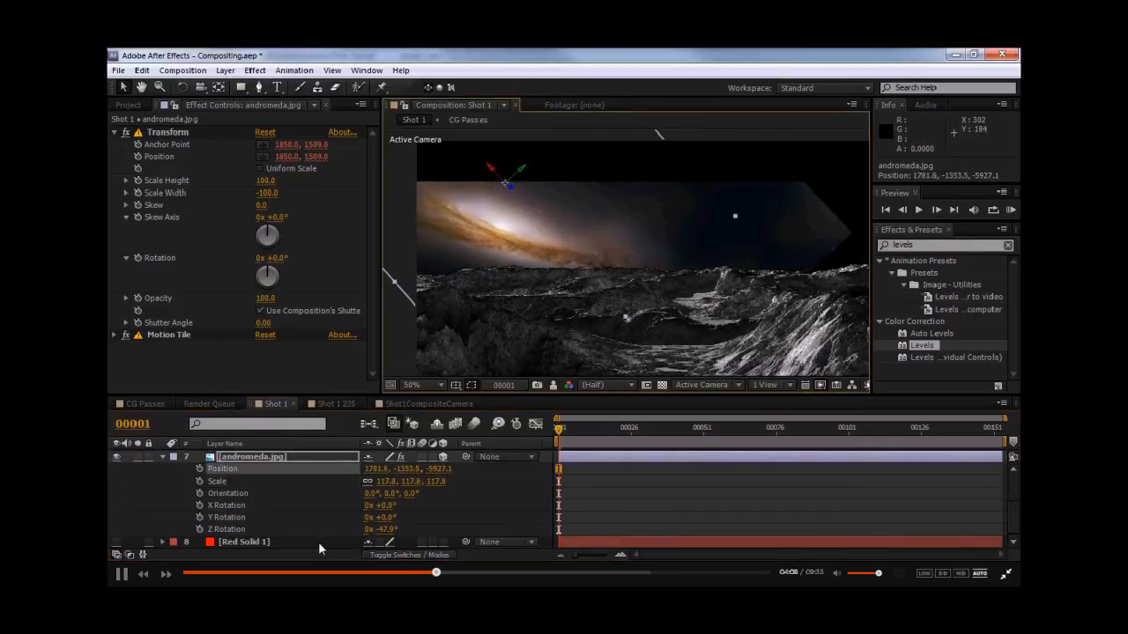
left_click_drag(383, 490, 422, 489)
left_click_drag(518, 292, 531, 241)
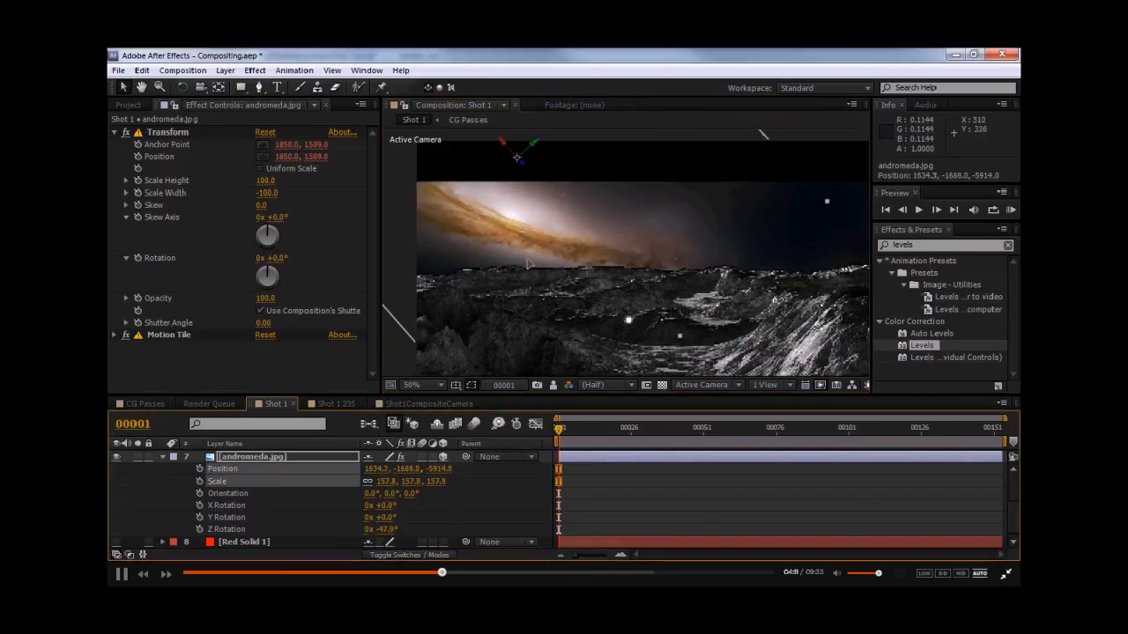
- Fine-tune the andromeda layer to about 191% scale and -41° Z rotation, positioning the galaxy to fill the sky
left_click_drag(389, 534, 431, 515)
mouse_move(507, 234)
left_mouse_down()
mouse_move(531, 236)
mouse_move(517, 234)
left_mouse_up()
middle_click_drag(594, 262, 632, 263)
left_click_drag(386, 482, 417, 480)
left_click_drag(593, 258, 568, 241)
middle_click_drag(629, 279, 662, 279)
left_click_drag(577, 139, 585, 145)
left_click_drag(601, 242, 598, 237)
left_click_drag(381, 482, 242, 485, "ctrl")
middle_click_drag(705, 220, 722, 251)
mouse_move(610, 245)
left_mouse_down()
mouse_move(686, 247)
mouse_move(627, 250)
left_mouse_up()
middle_click_drag(659, 278, 606, 236)
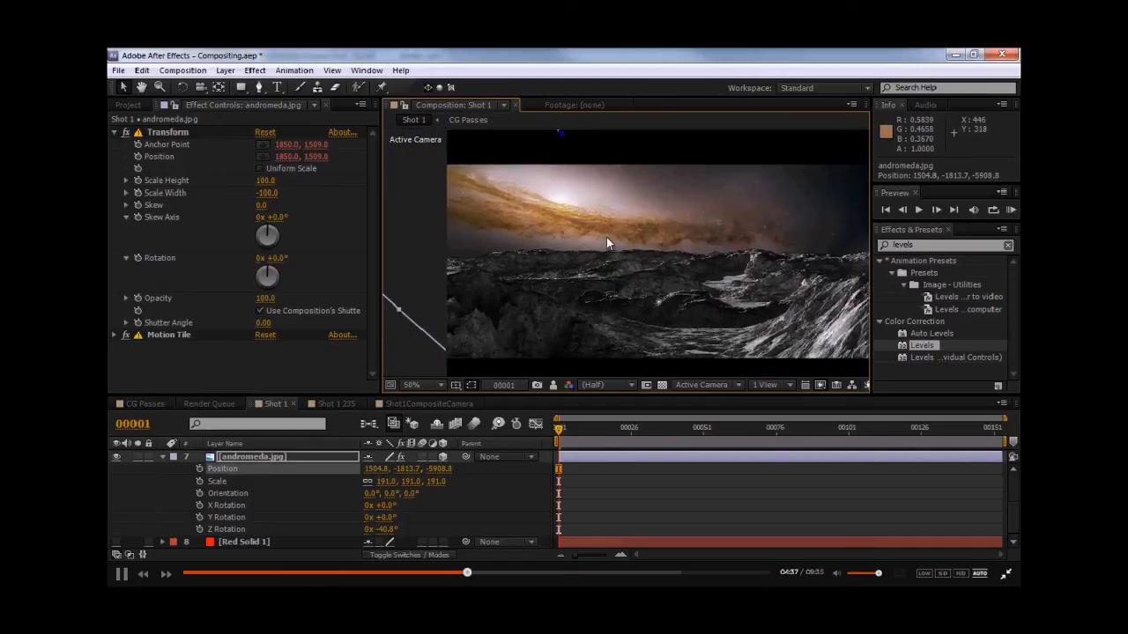
- Play back the shot to check the galaxy's placement above the lunar terrain
middle_click_drag(546, 304, 541, 293)
key("space")
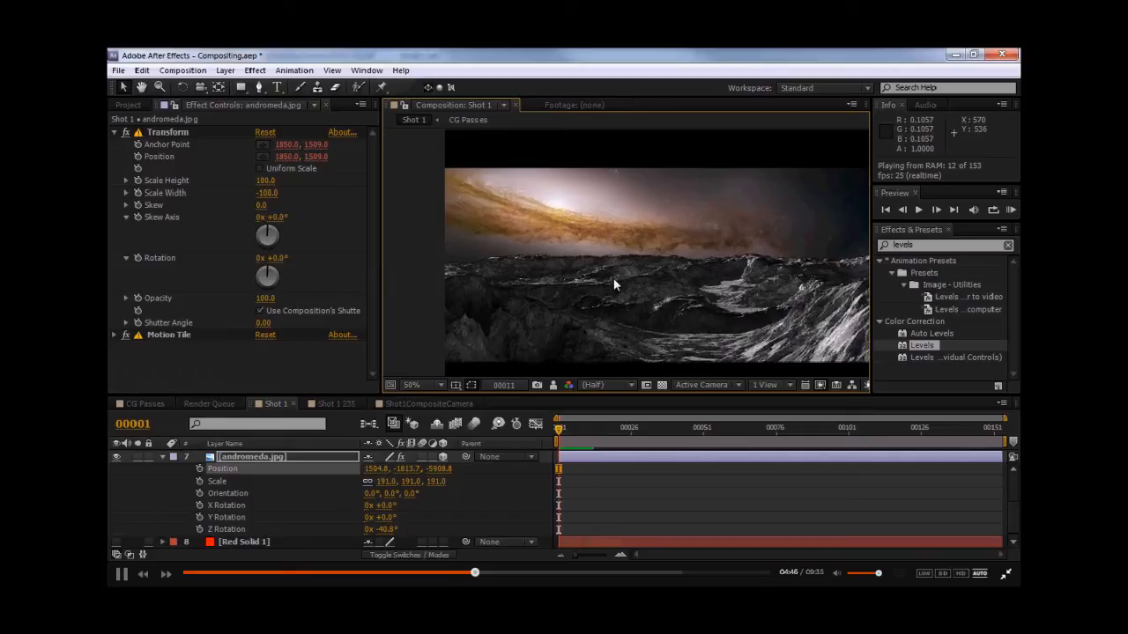
key("space")
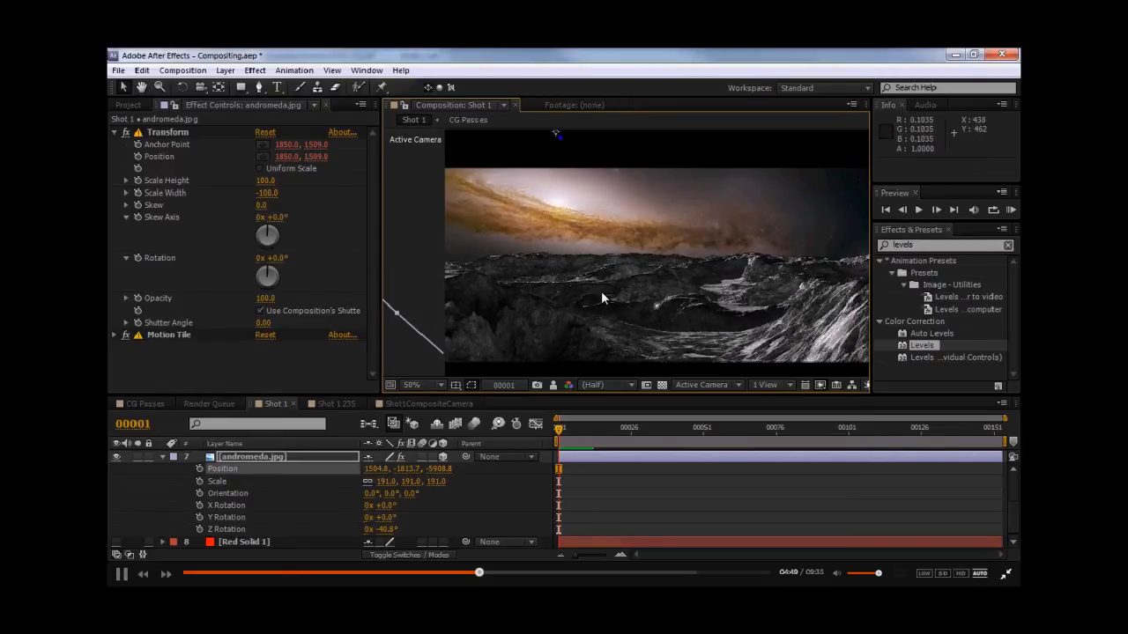
- Reposition the andromeda layer in the viewer so the galaxy sits lower across the sky
middle_click_drag(596, 274, 608, 290)
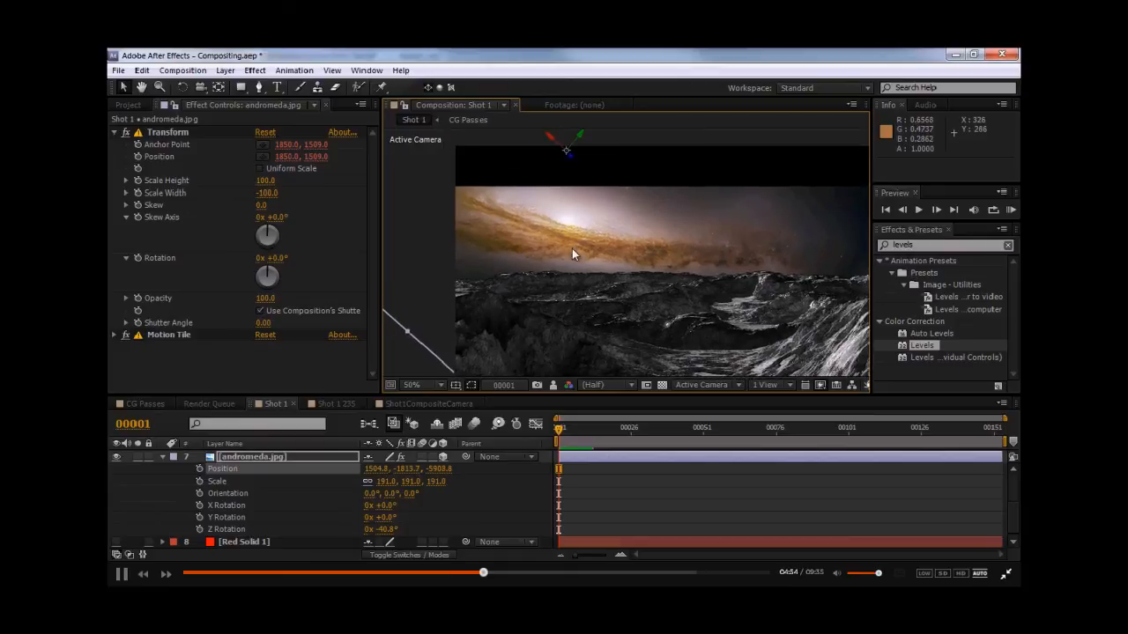
left_click_drag(572, 248, 667, 324)
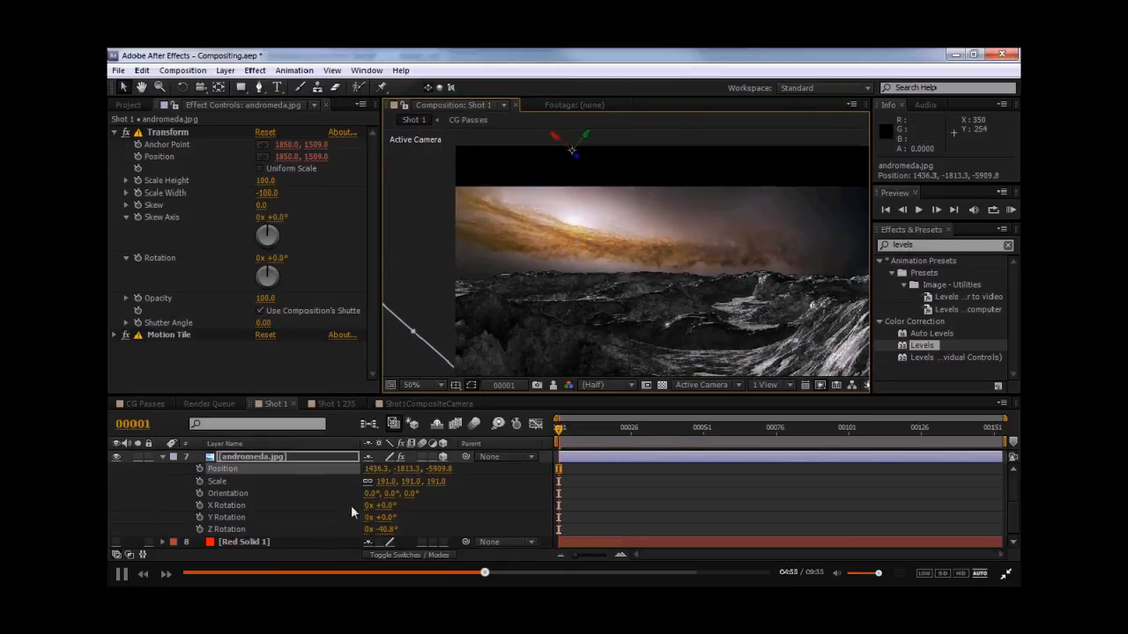
left_click_drag(381, 485, 259, 486, "ctrl")
left_click_drag(552, 237, 552, 248)
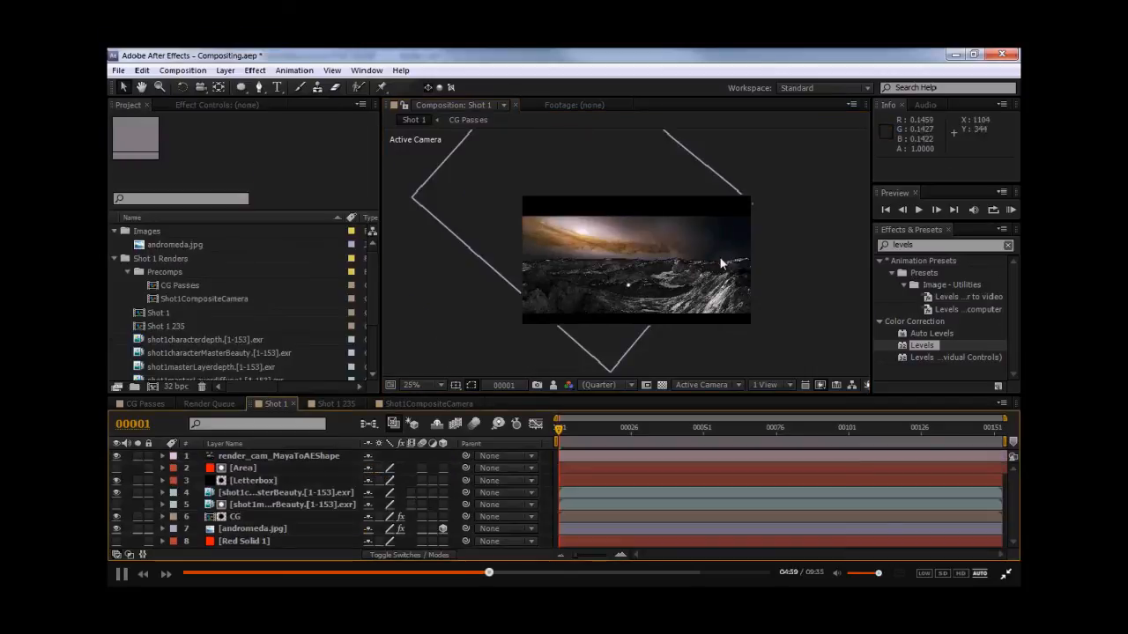
right_click_drag(719, 257, 564, 252)
middle_click_drag(564, 252, 579, 274)
- Preview the composite with the repositioned galaxy at full resolution
key("KP_0")
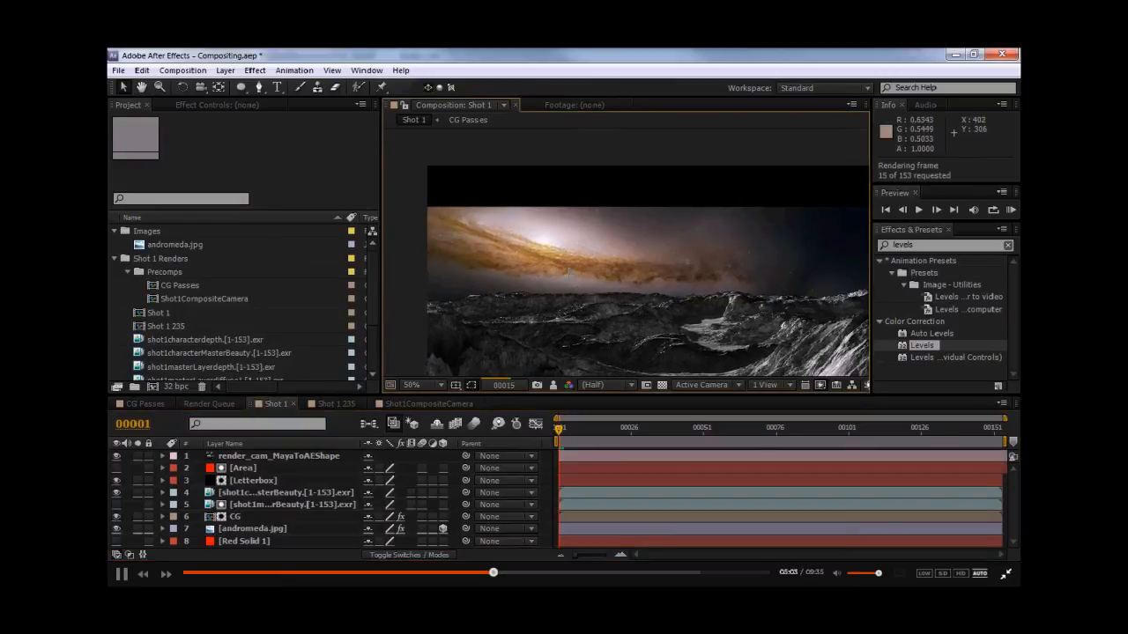
key("space")
scroll(566, 266, "up", 1)
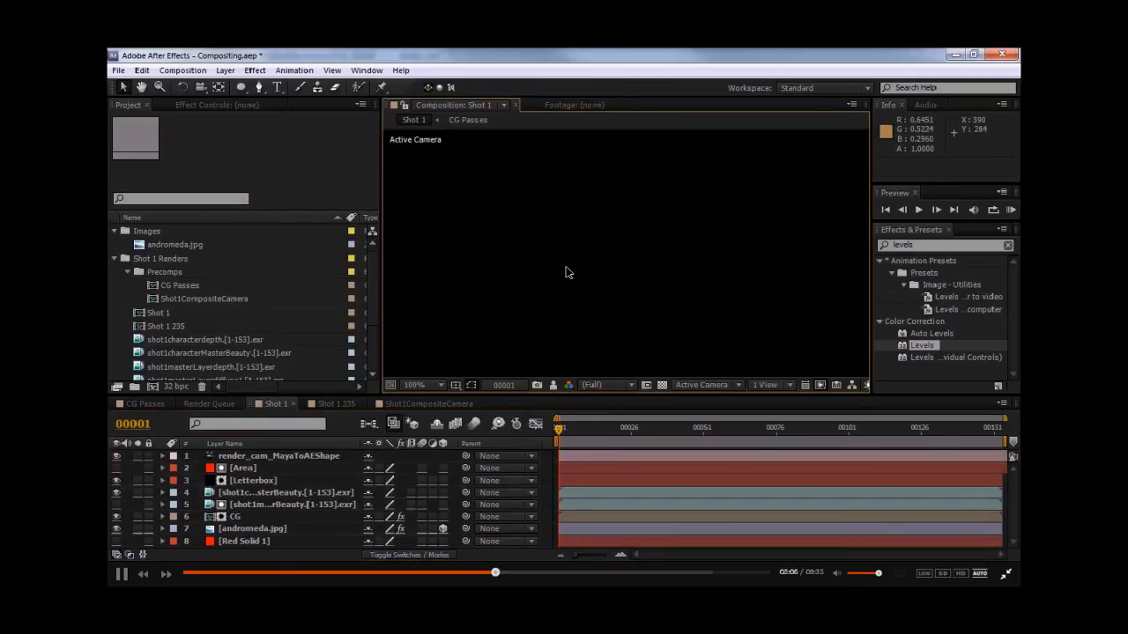
- Try to nudge the andromeda layer's position in the viewer, then undo the move
left_click(248, 492)
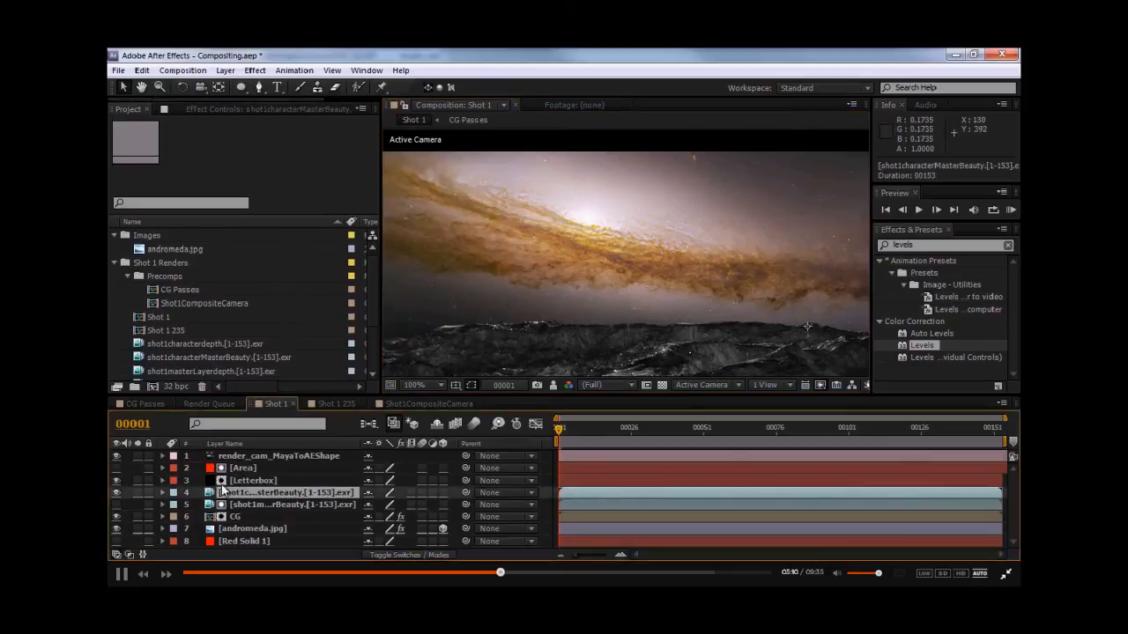
left_click(259, 526)
key("p")
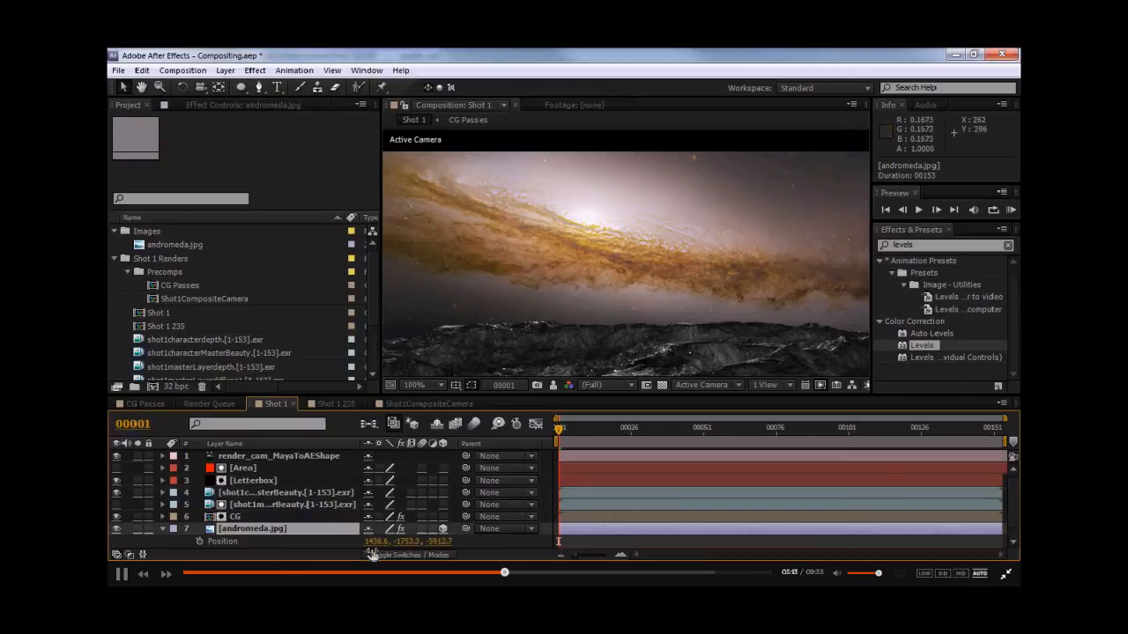
scroll(629, 272, "down", 2)
left_click_drag(659, 237, 712, 241)
key("ctrl+z")
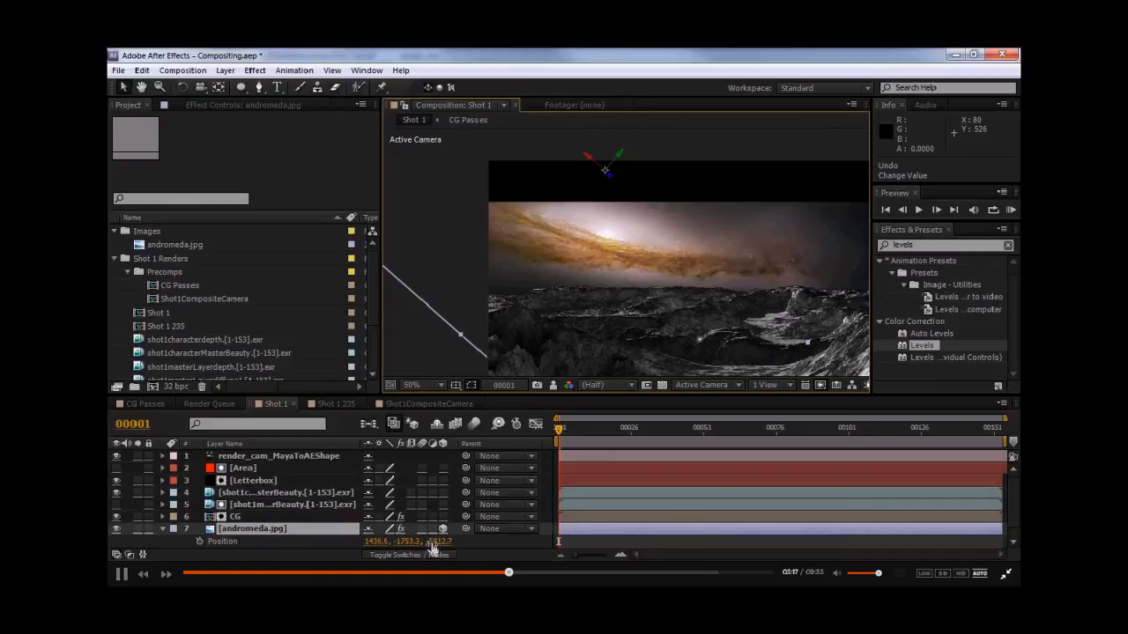
- Preview the shot again to review the galaxy behind the horizon
scroll(687, 192, "up", 2)
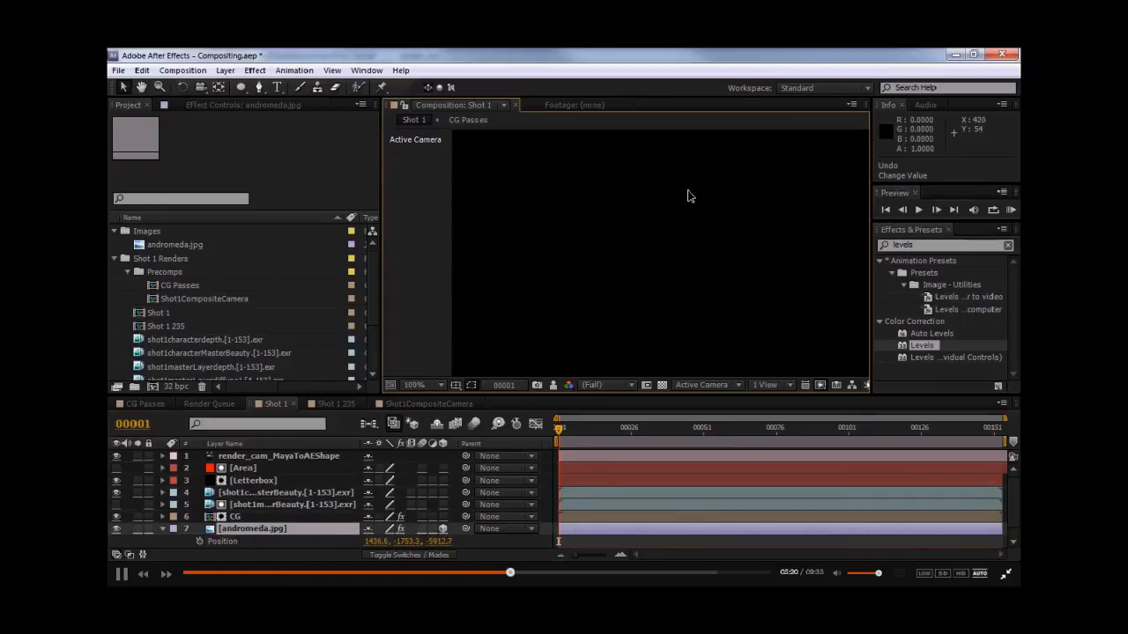
middle_click_drag(634, 258, 592, 237)
key("KP_0")
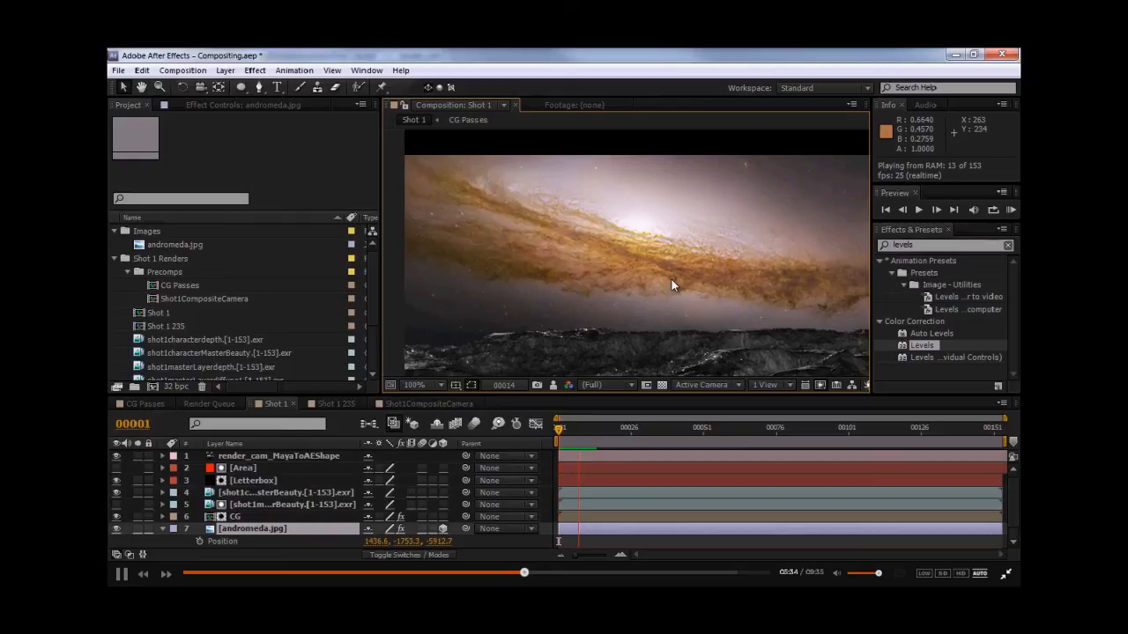
left_click_drag(671, 279, 570, 288)
left_click_drag(522, 326, 685, 266)
left_click_drag(500, 279, 564, 291)
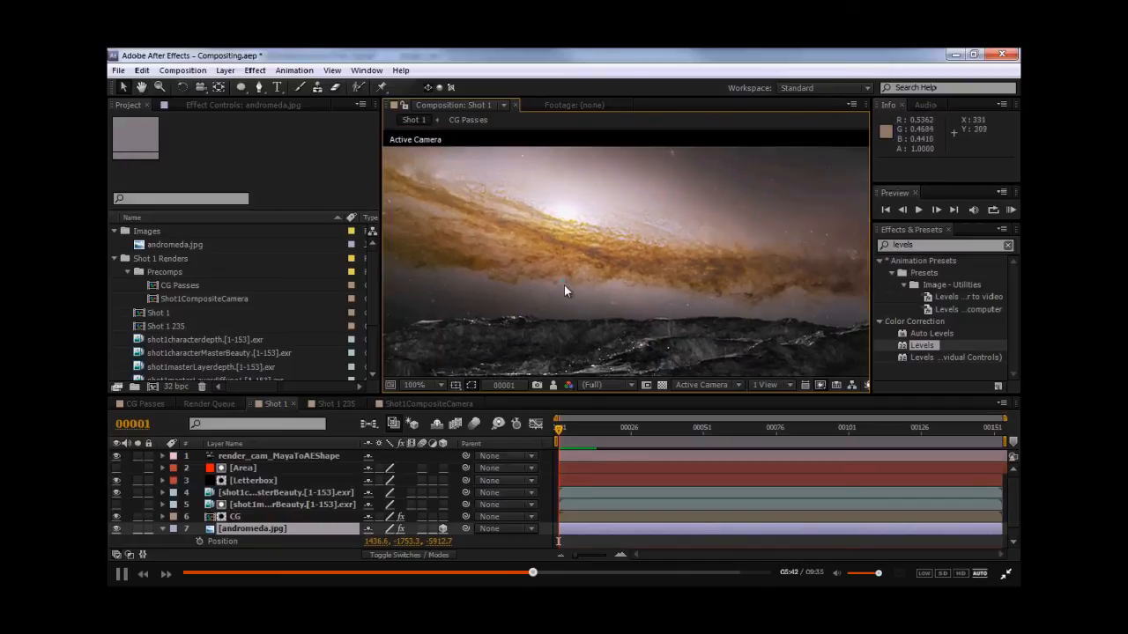
- Open the CG Passes precomp and select its diffuse pass layer
left_click(167, 527)
double_click(235, 516)
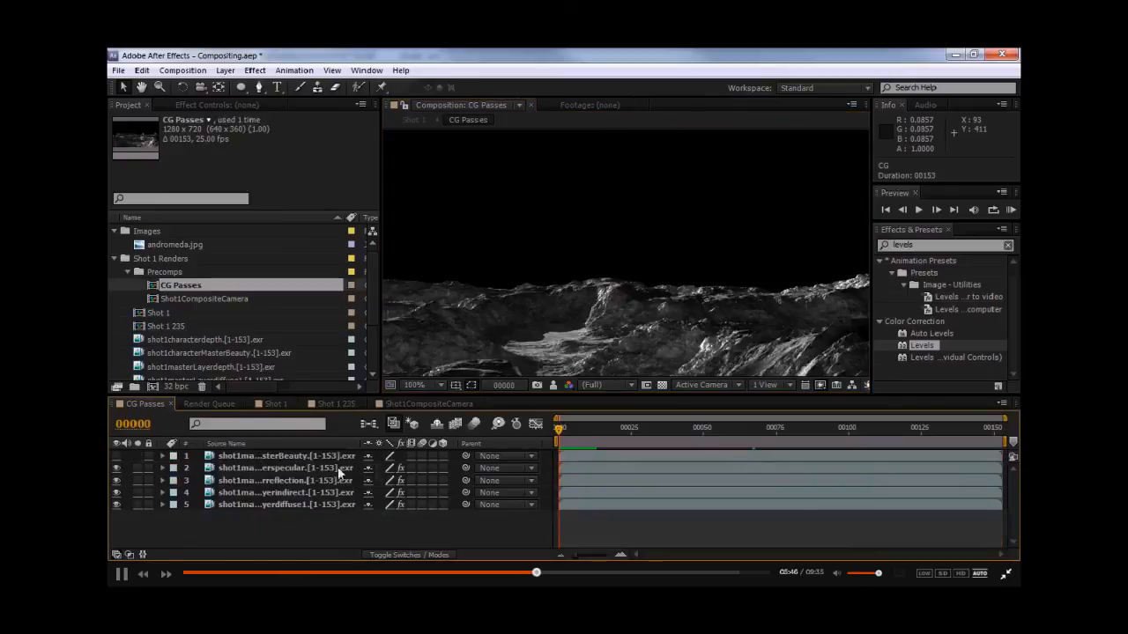
scroll(553, 306, "down", 2)
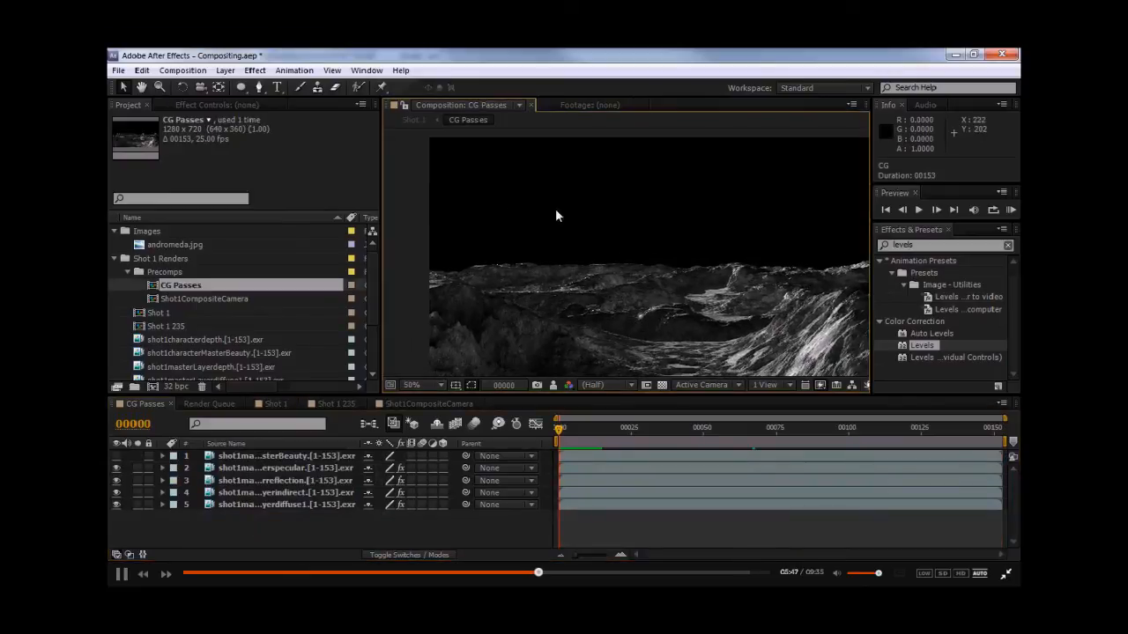
scroll(670, 321, "up", 2)
left_click(242, 508)
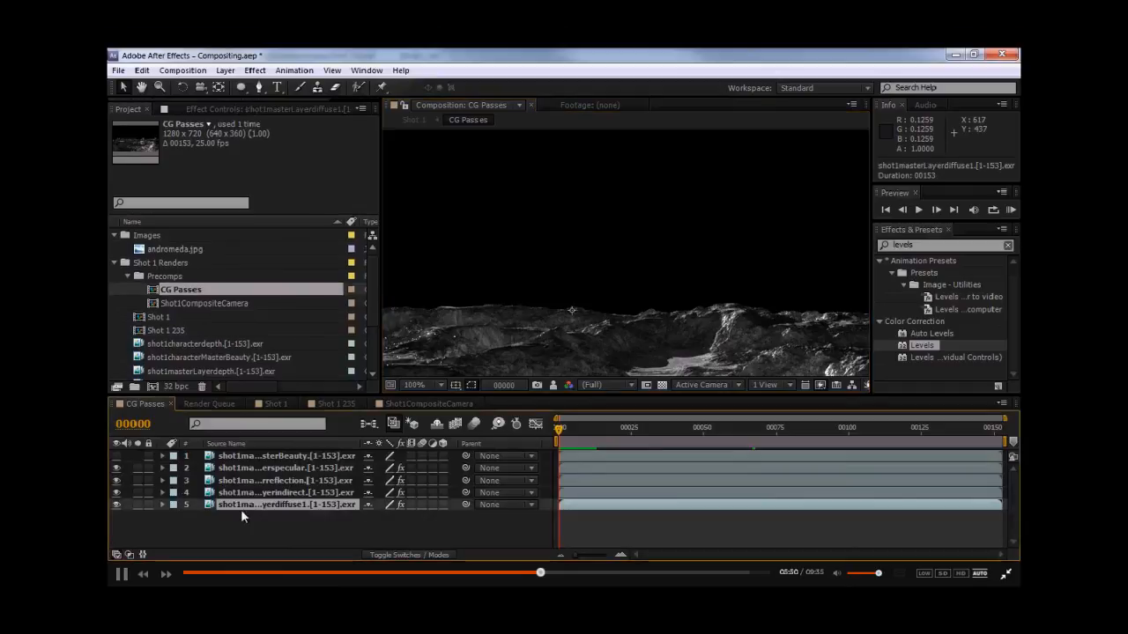
- Add a new adjustment layer to the CG Passes comp and apply the Levels effect to it
left_click(226, 69)
mouse_move(378, 55)
left_click(537, 152)
left_click(240, 455)
left_click_drag(893, 348, 268, 455)
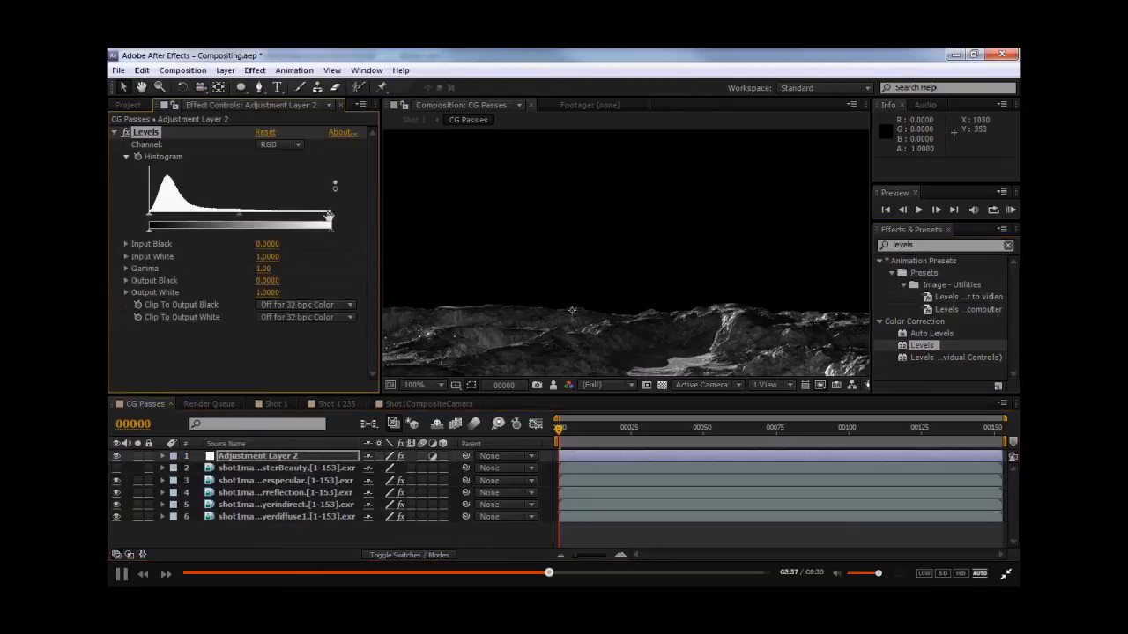
- Brighten the passes by lowering the Levels Input White to about 0.55
left_click_drag(329, 222, 237, 224)
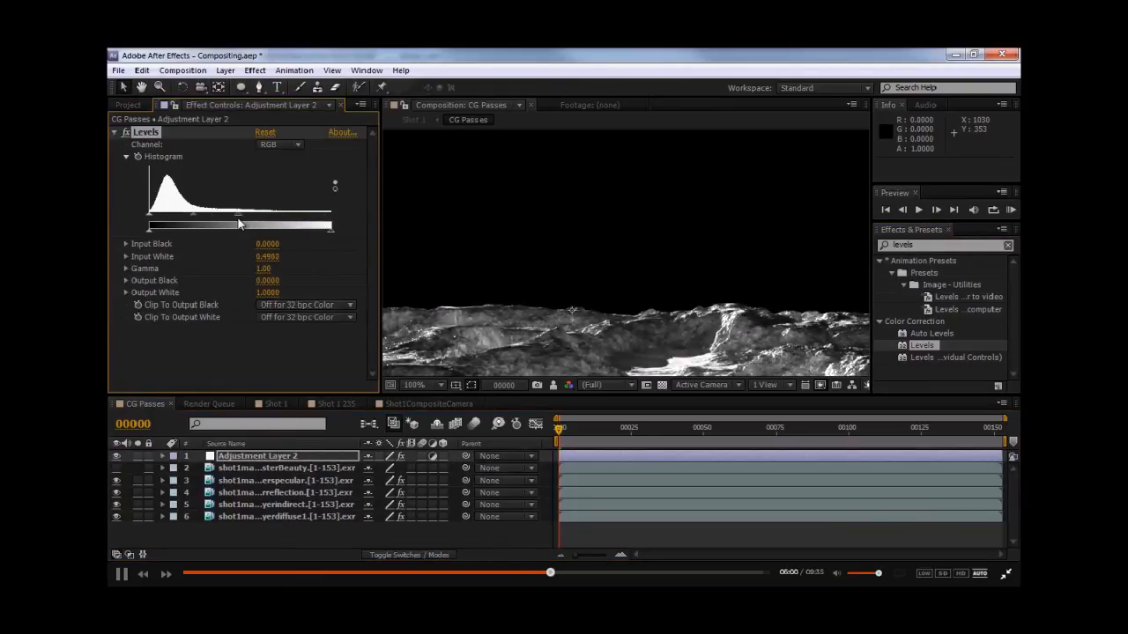
scroll(594, 254, "down", 2)
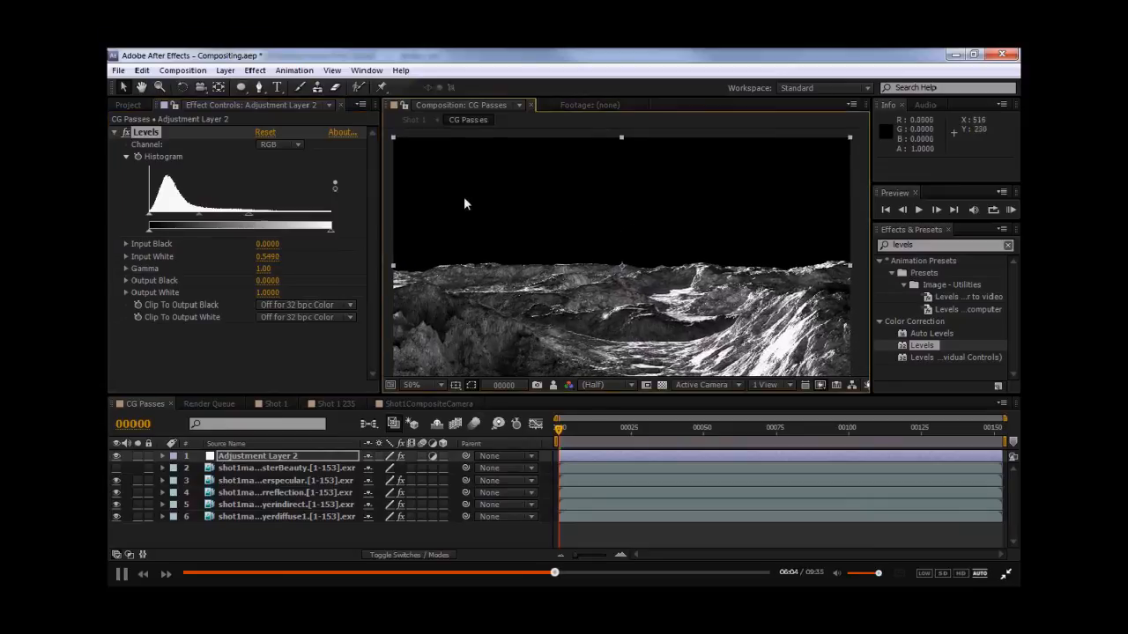
- Draw a rectangle mask over the sky area of the adjustment layer and reveal its mask feather
left_click_drag(240, 86, 295, 89)
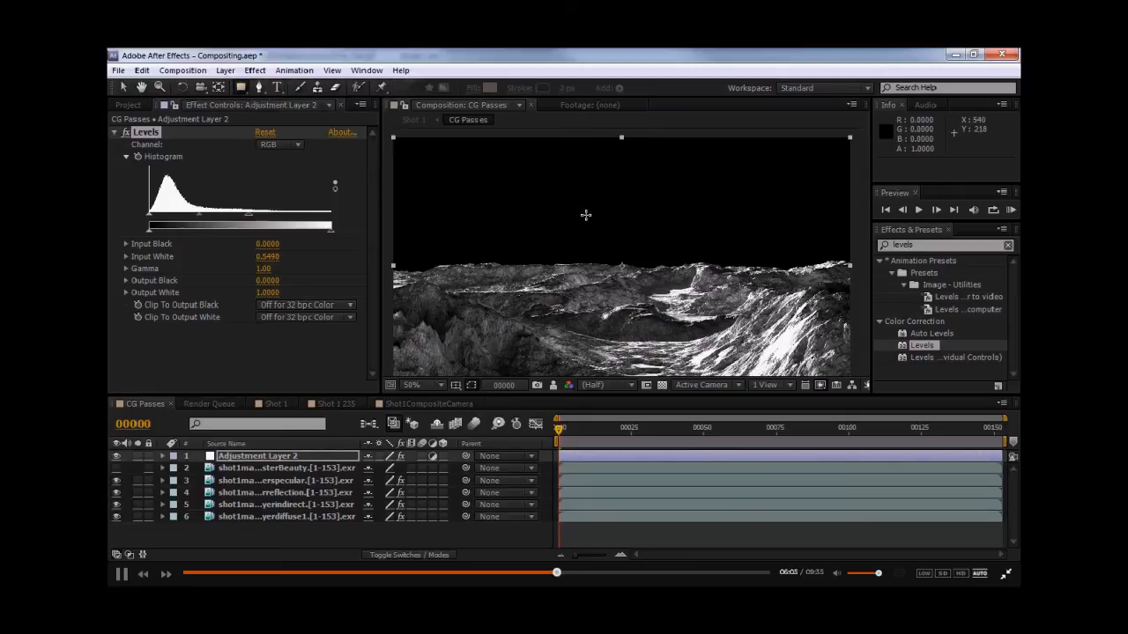
scroll(529, 201, "down", 1)
left_click_drag(490, 177, 788, 267)
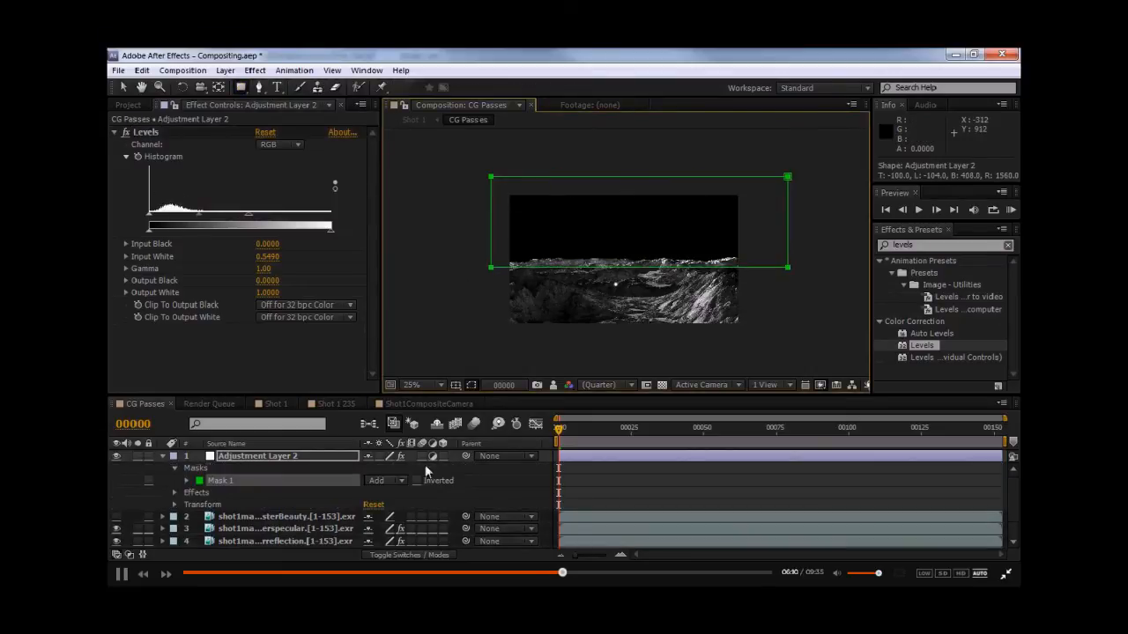
key("f")
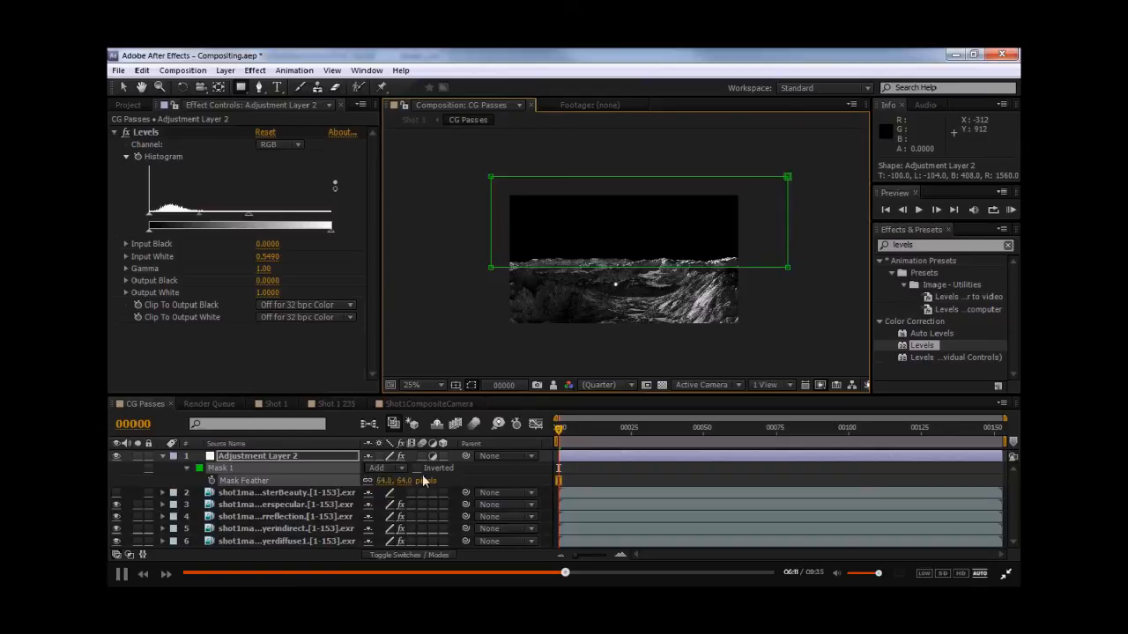
key("slash")
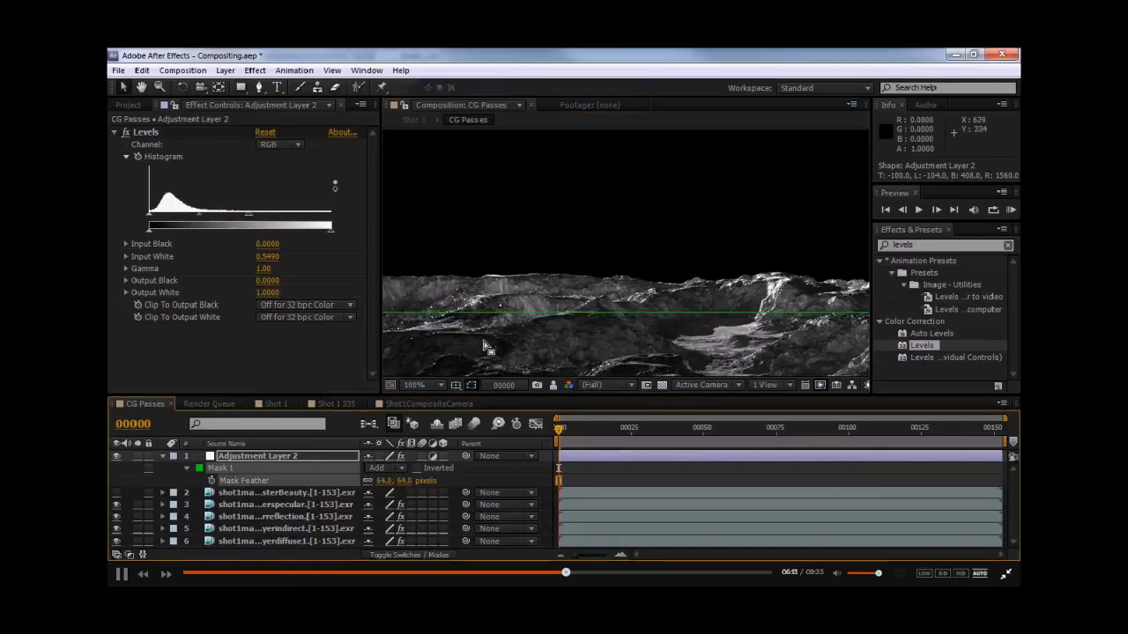
- Nudge Mask 1 down slightly toward the horizon
left_click(271, 466)
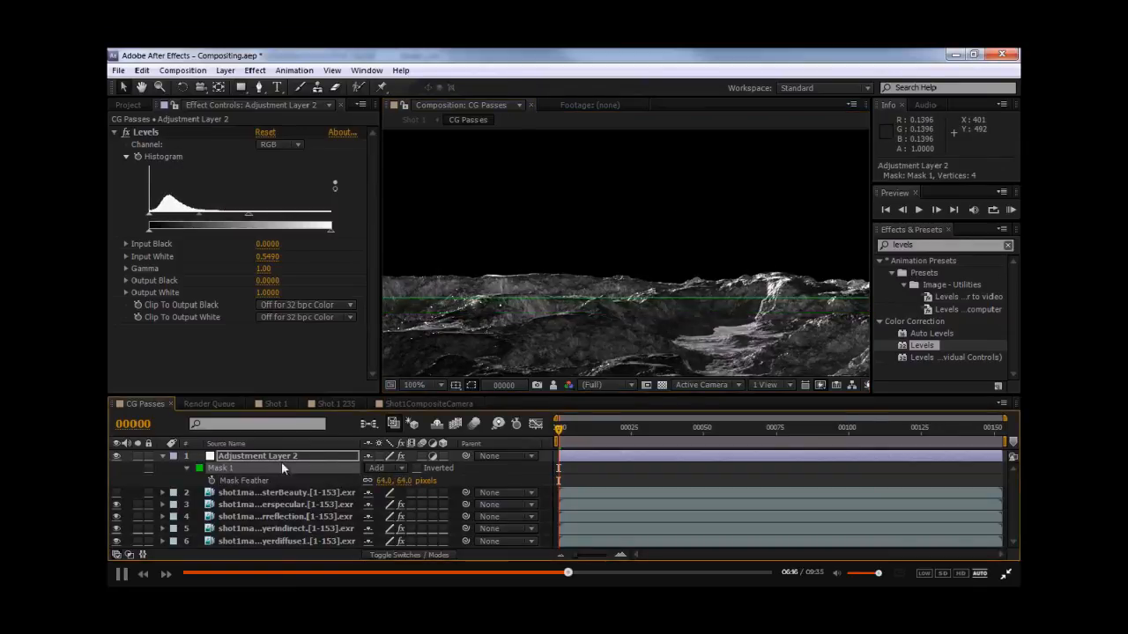
key("comma")
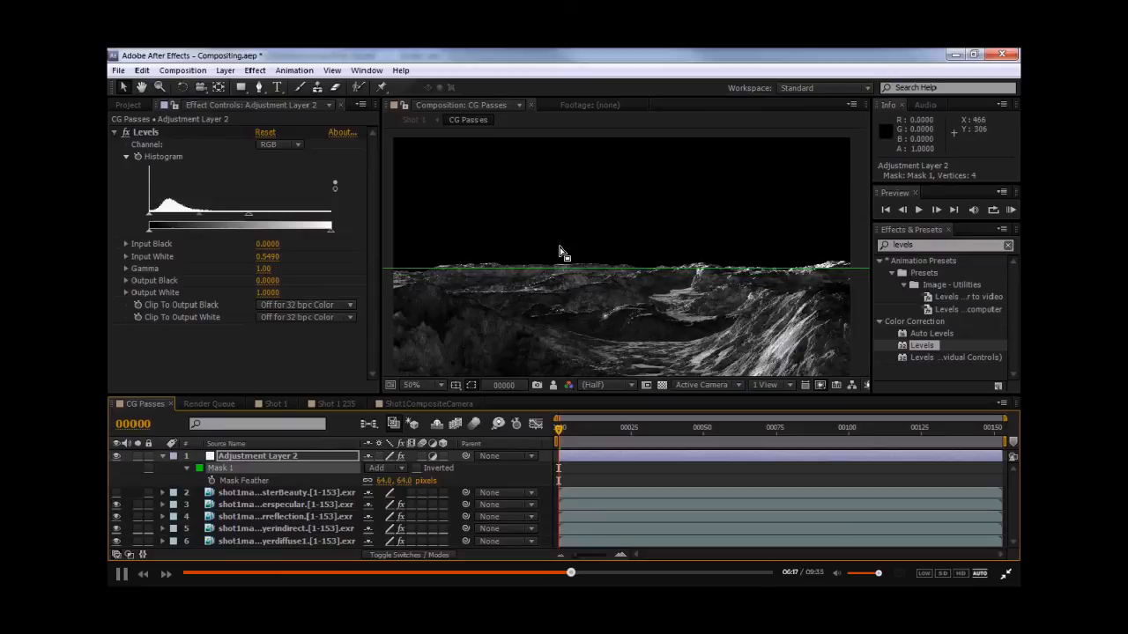
key("Down")
key("Down")
key("Down")
key("Down")
key("Down")
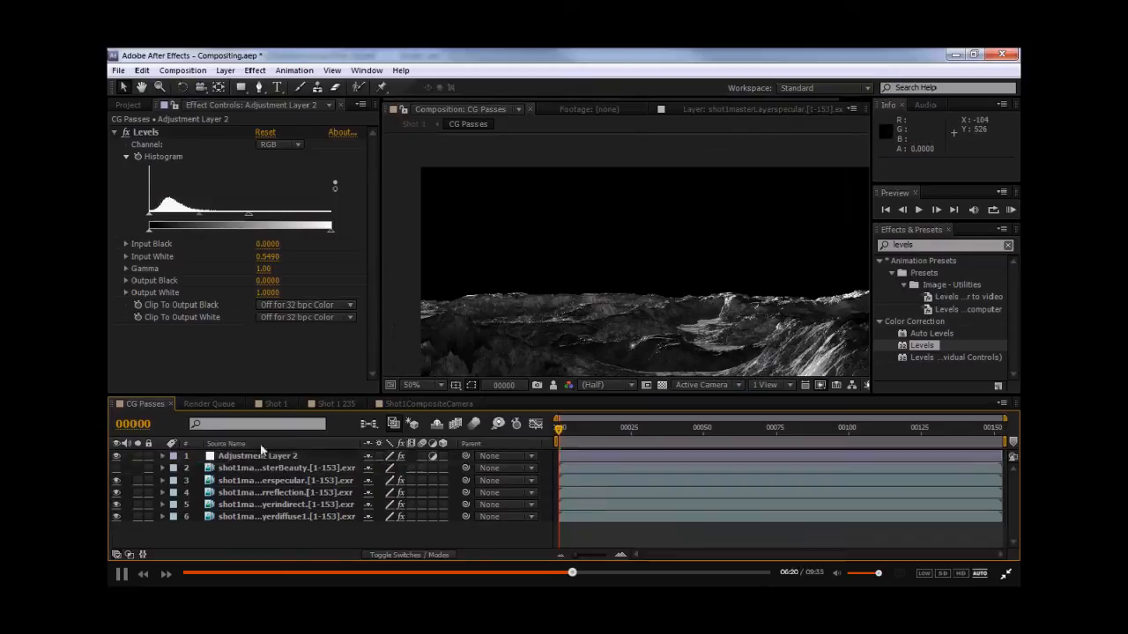
- Keyframe Mask 1's path at the first frame and move the mask lower at frame 152
left_click(257, 456)
key("m")
left_click(211, 480)
left_click_drag(558, 430, 602, 430)
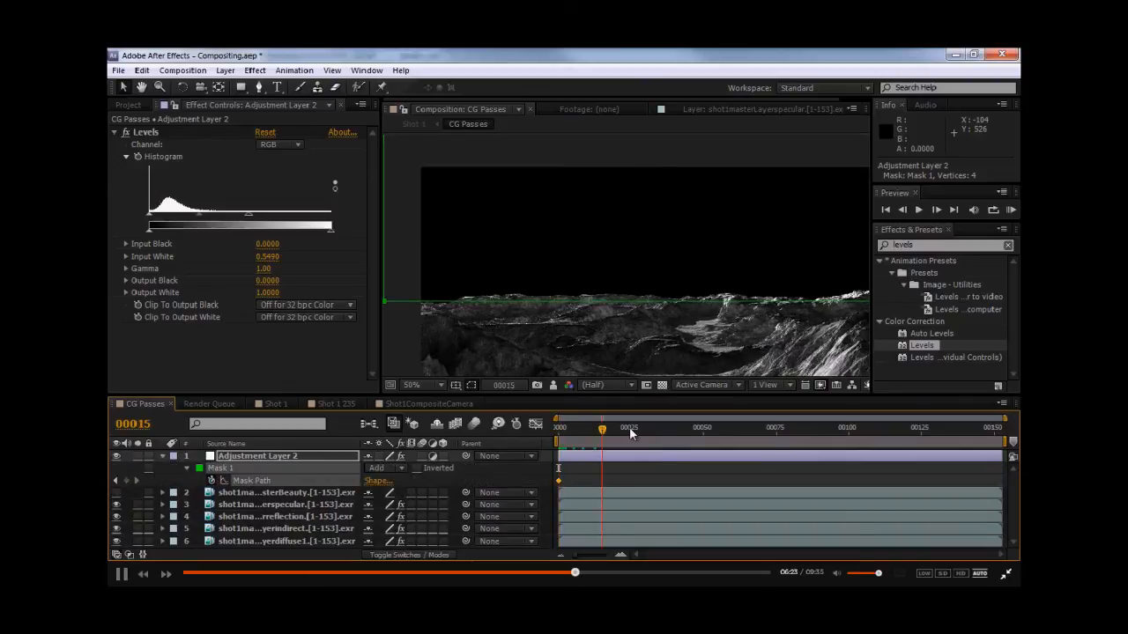
left_click(632, 430)
left_click_drag(710, 429, 973, 439)
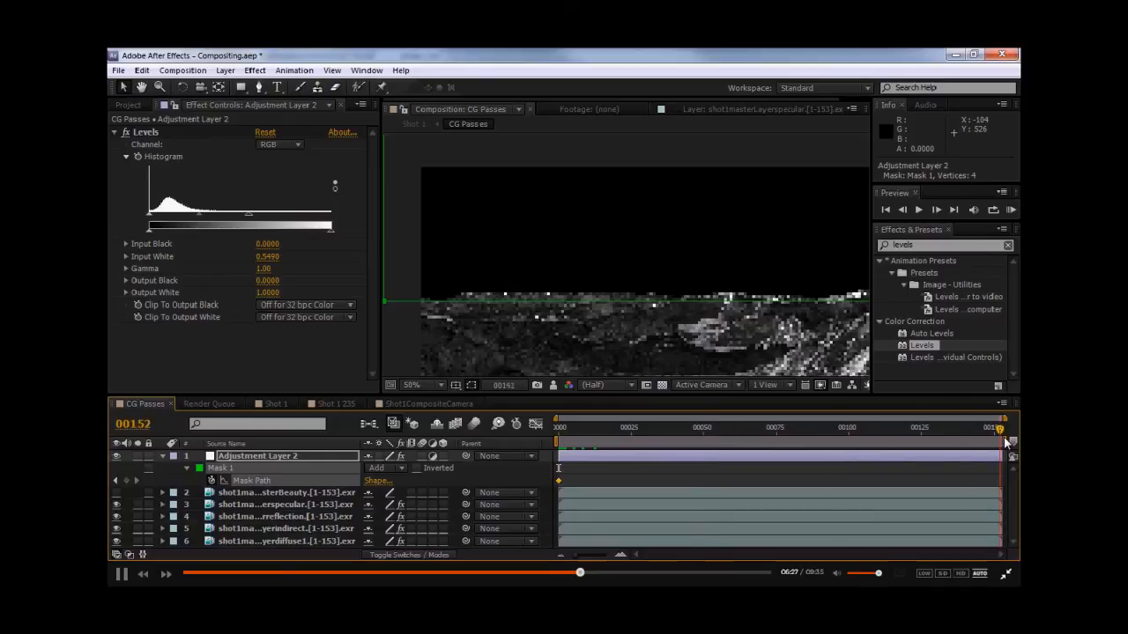
left_click_drag(641, 303, 578, 320)
left_click(267, 468)
left_click(779, 435)
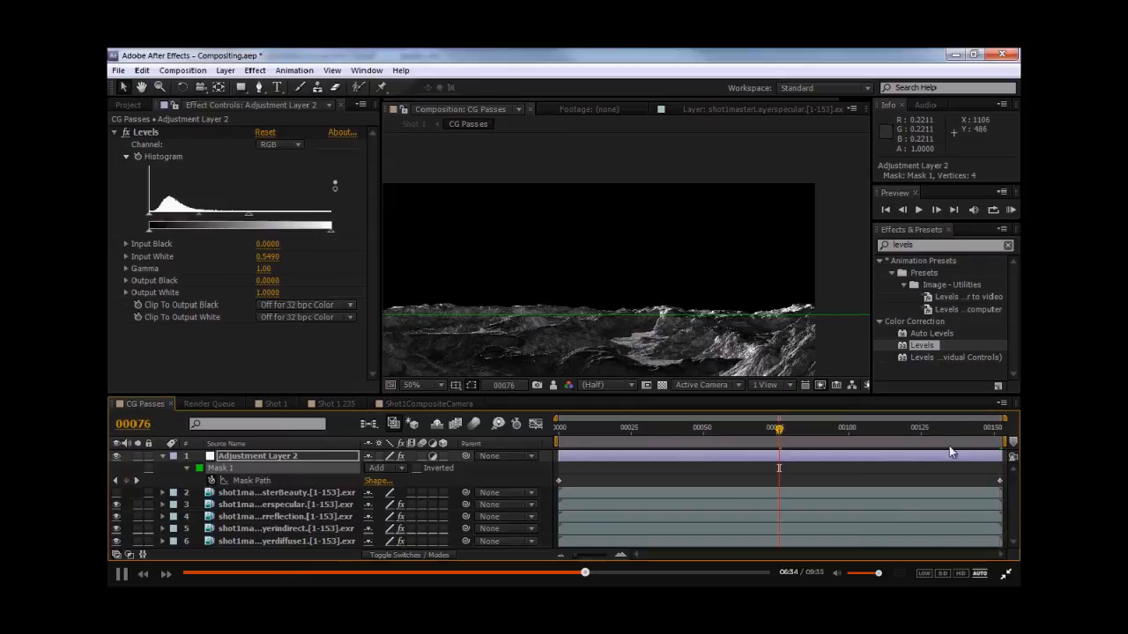
- At frame 38, adjust the mask so its edge follows the horizon
left_click(667, 431)
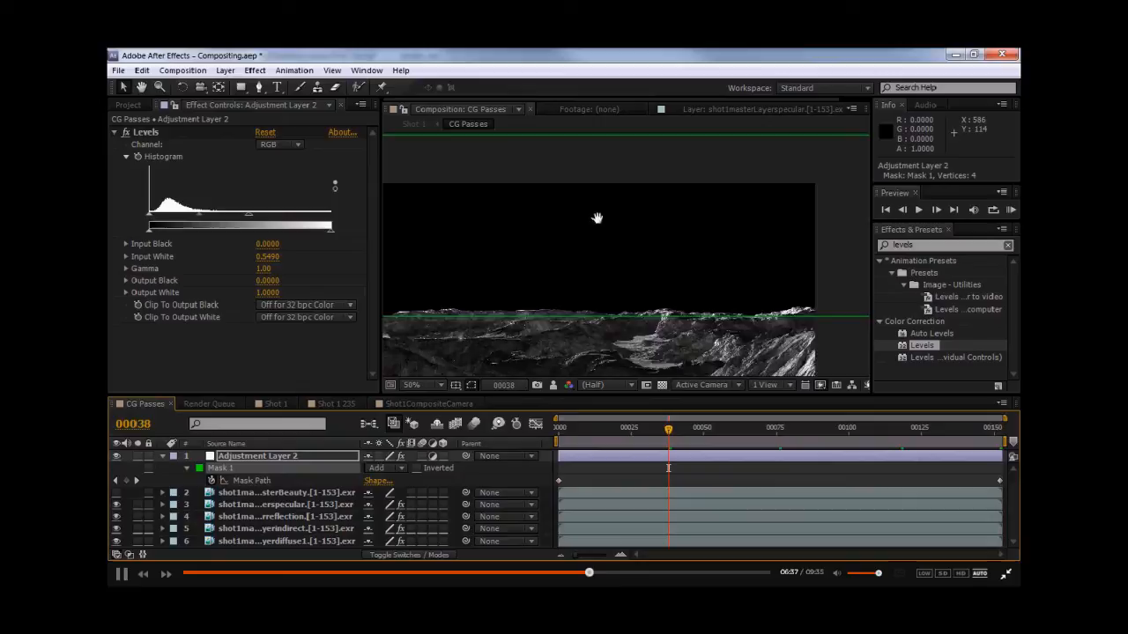
middle_click_drag(597, 218, 780, 194)
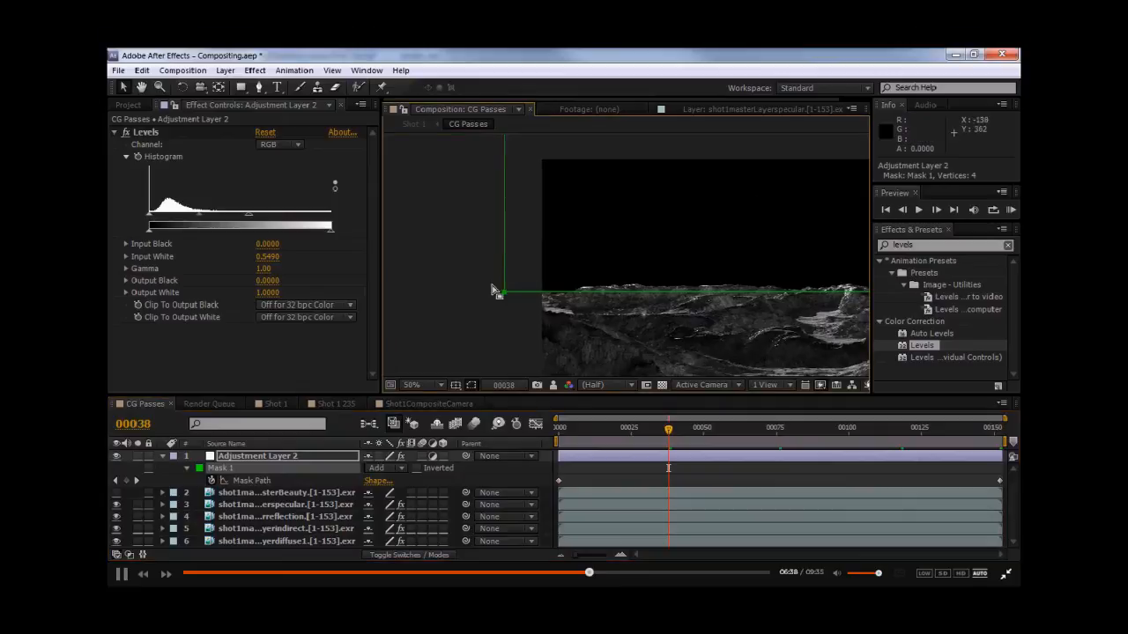
left_click(467, 230)
left_click(467, 229)
middle_click_drag(660, 244, 575, 230)
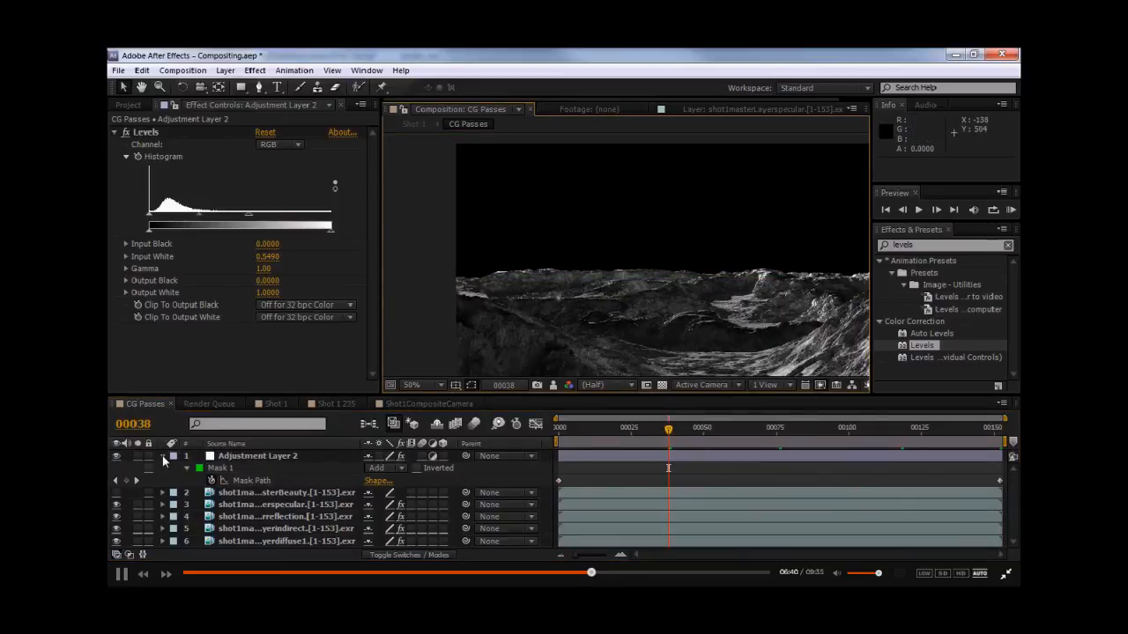
- Inspect the effects applied to the specular pass layer
left_click(162, 457)
scroll(549, 278, "up", 1)
middle_click_drag(559, 276, 403, 292)
middle_click_drag(671, 293, 572, 283)
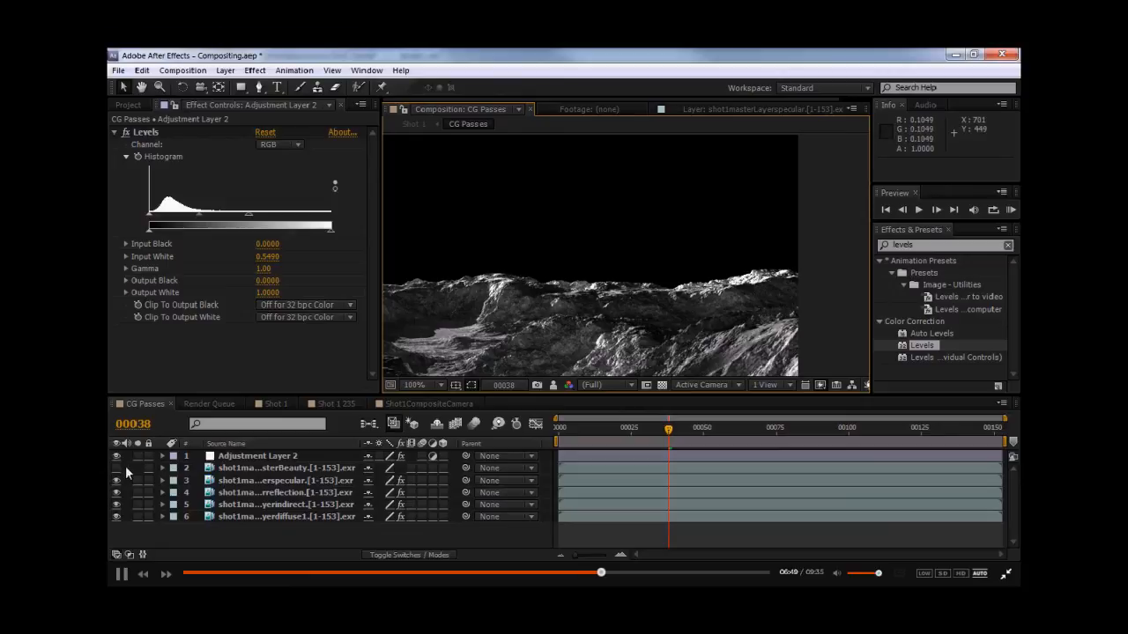
left_click(264, 480)
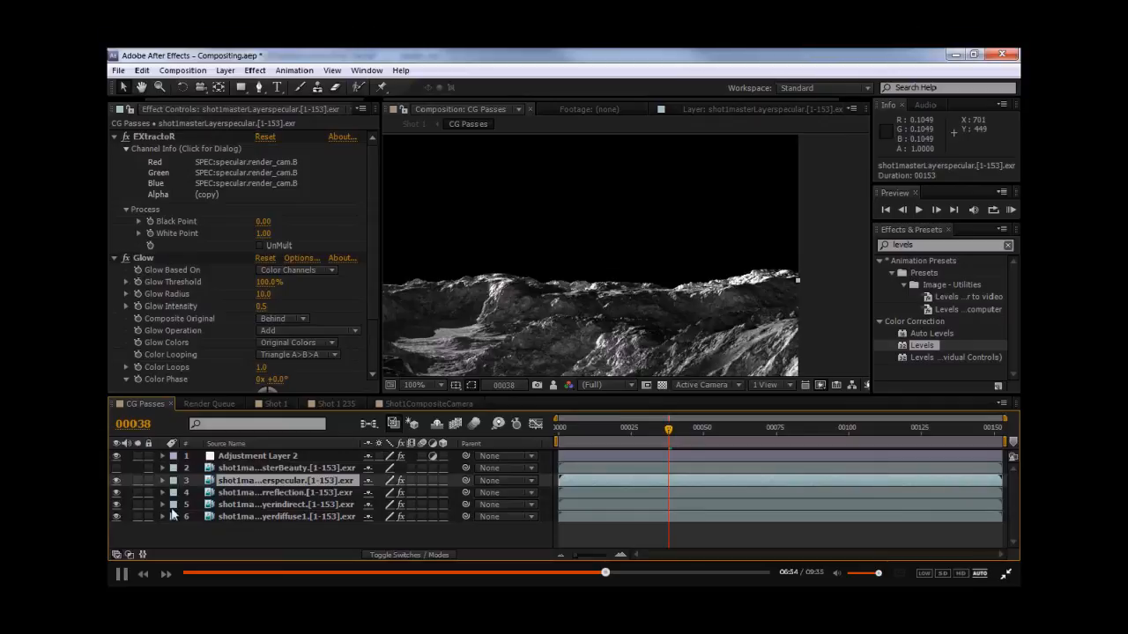
- Duplicate the diffuse1 pass layer and move the copy up directly beneath the adjustment layer
left_click(247, 517)
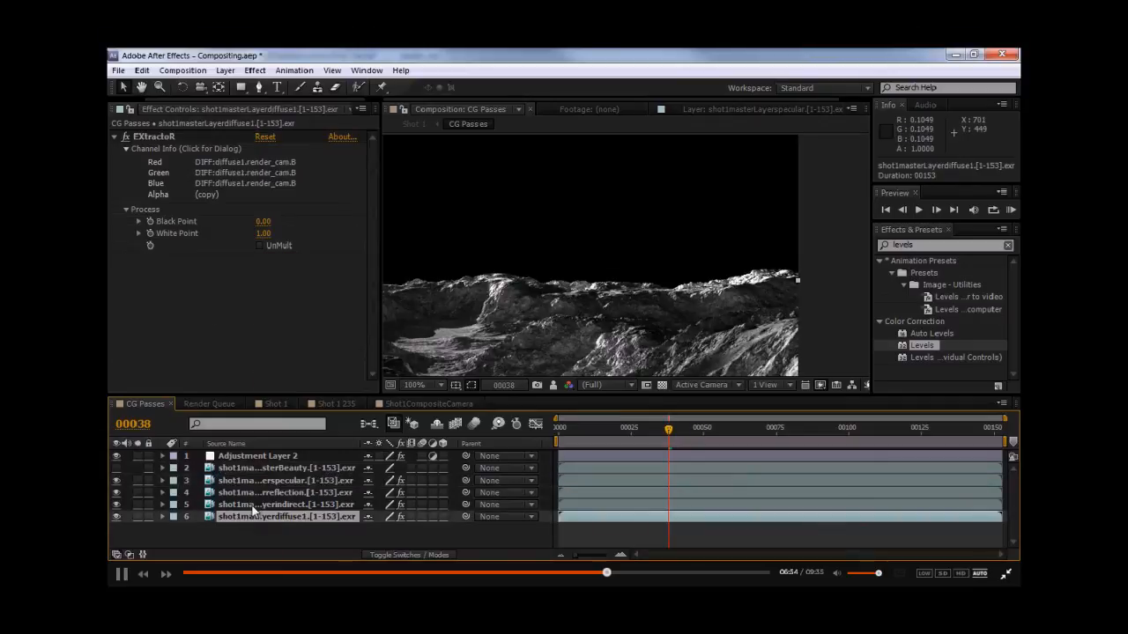
left_click(138, 517)
left_click(140, 518)
key("ctrl+d")
left_click_drag(272, 517, 272, 462)
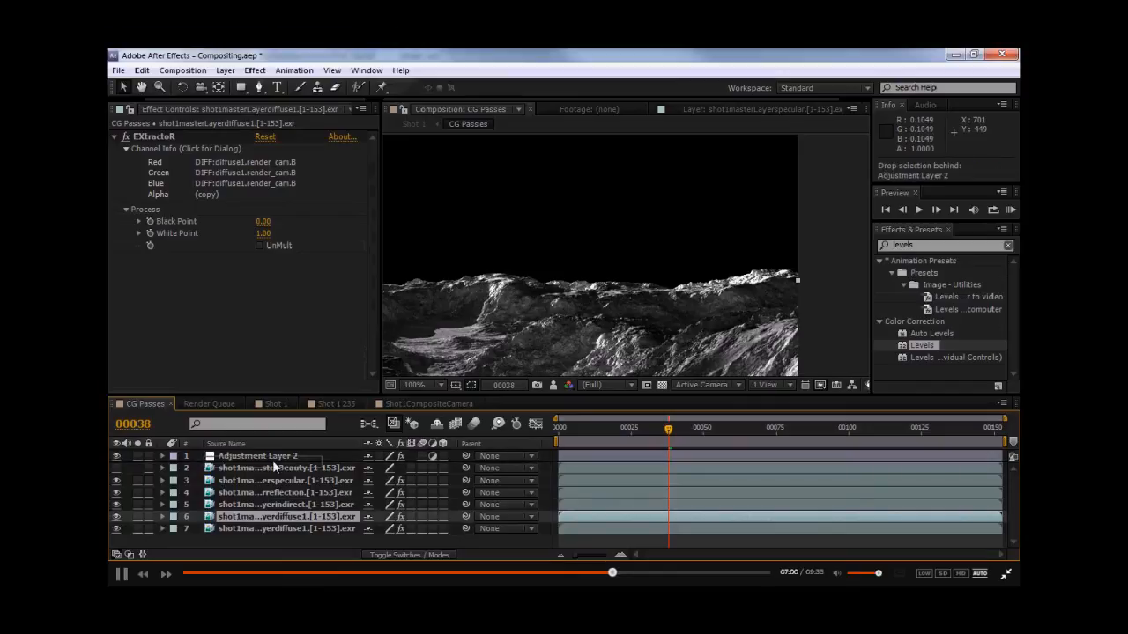
scroll(665, 273, "down", 2)
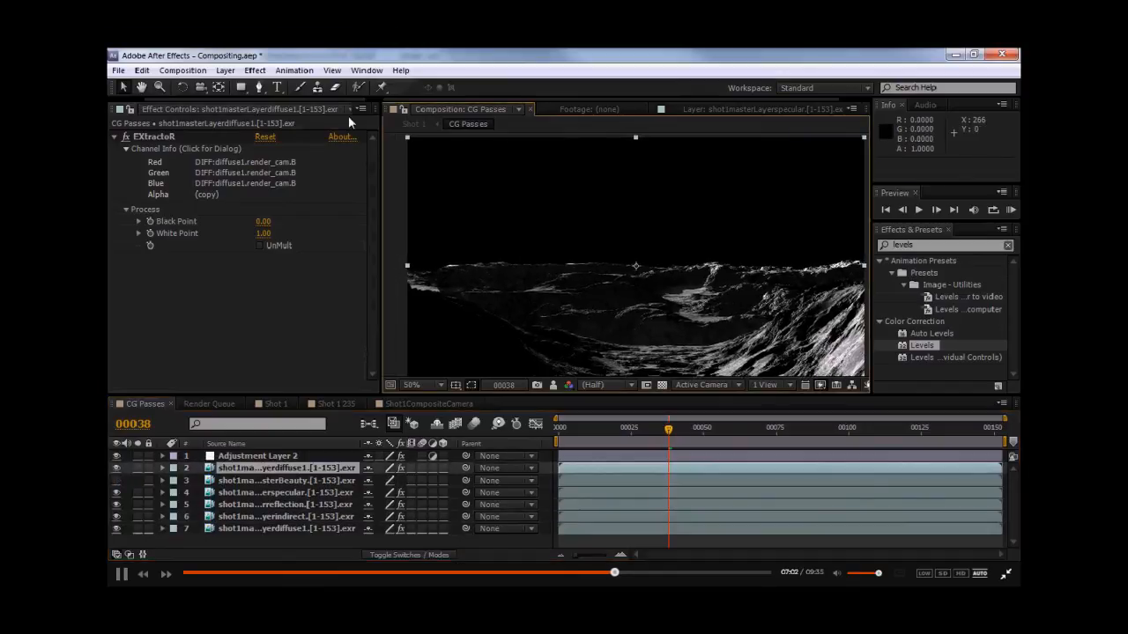
left_click(240, 86)
scroll(573, 205, "down", 1)
left_click_drag(485, 176, 782, 267)
key("ctrl+z")
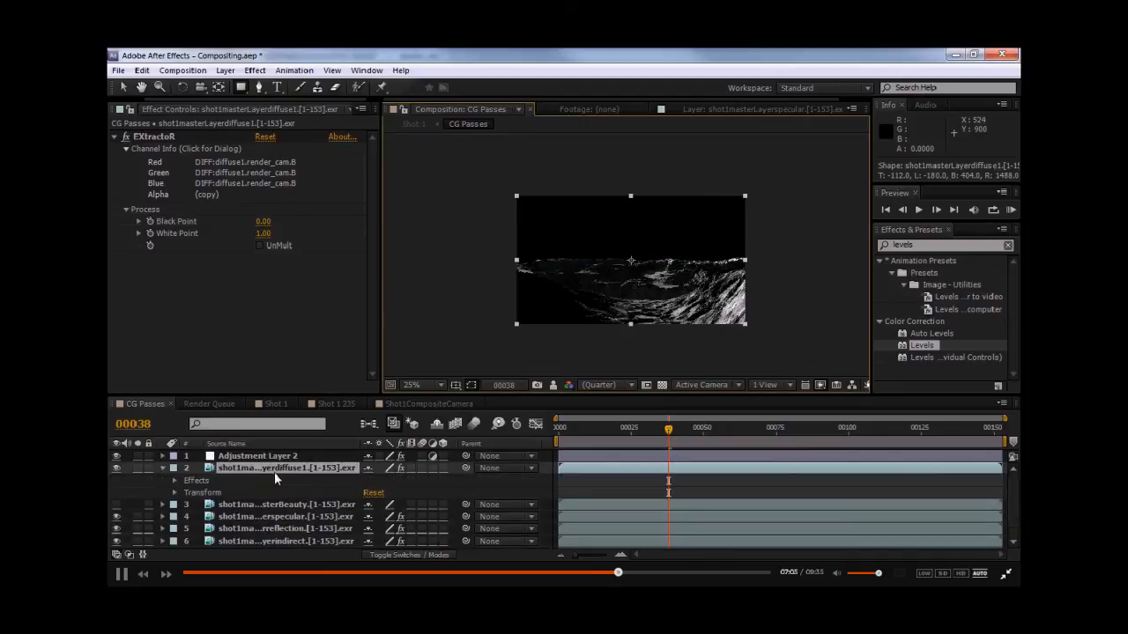
- Paste the adjustment layer's animated Mask 1 onto the duplicated diffuse1 layer
left_click(253, 501)
key("comma")
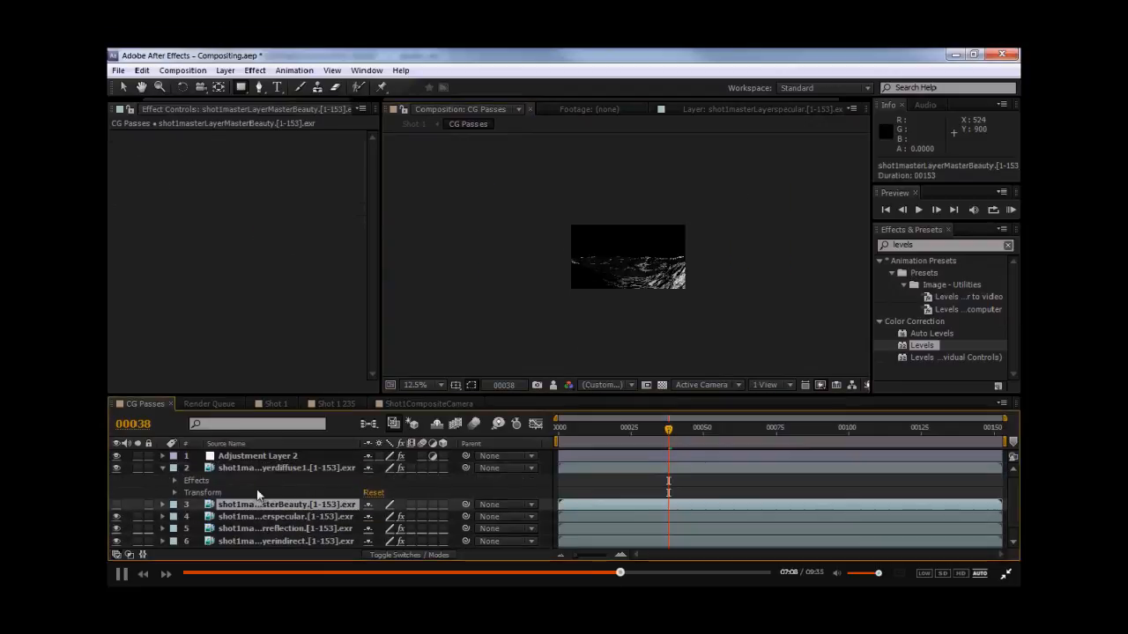
key("period")
left_click(255, 456)
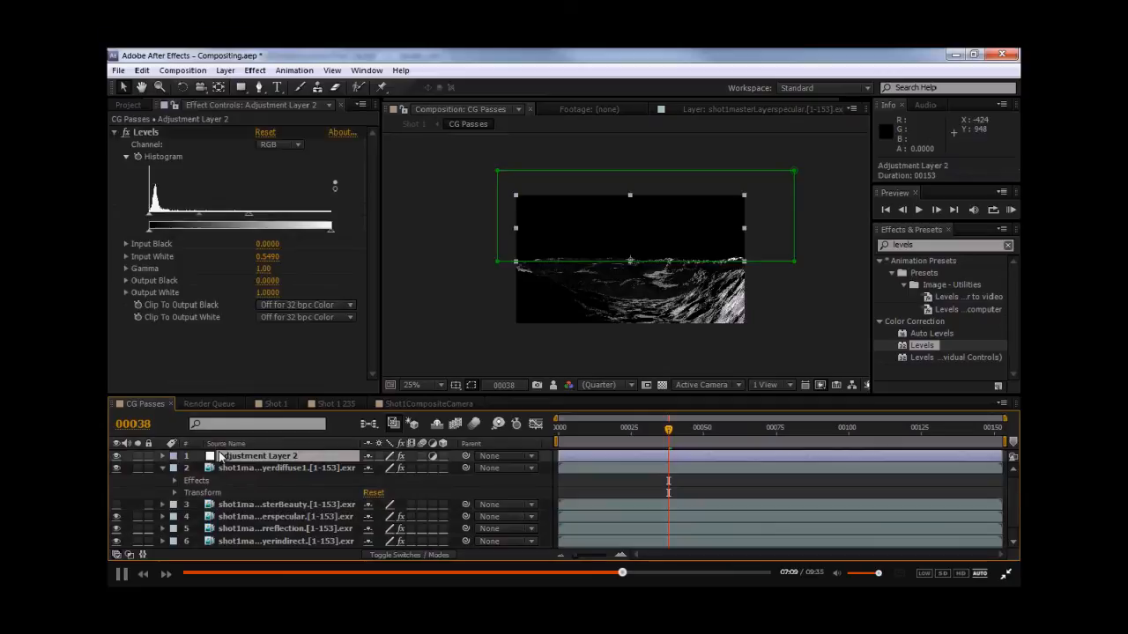
key("m")
left_click(556, 430)
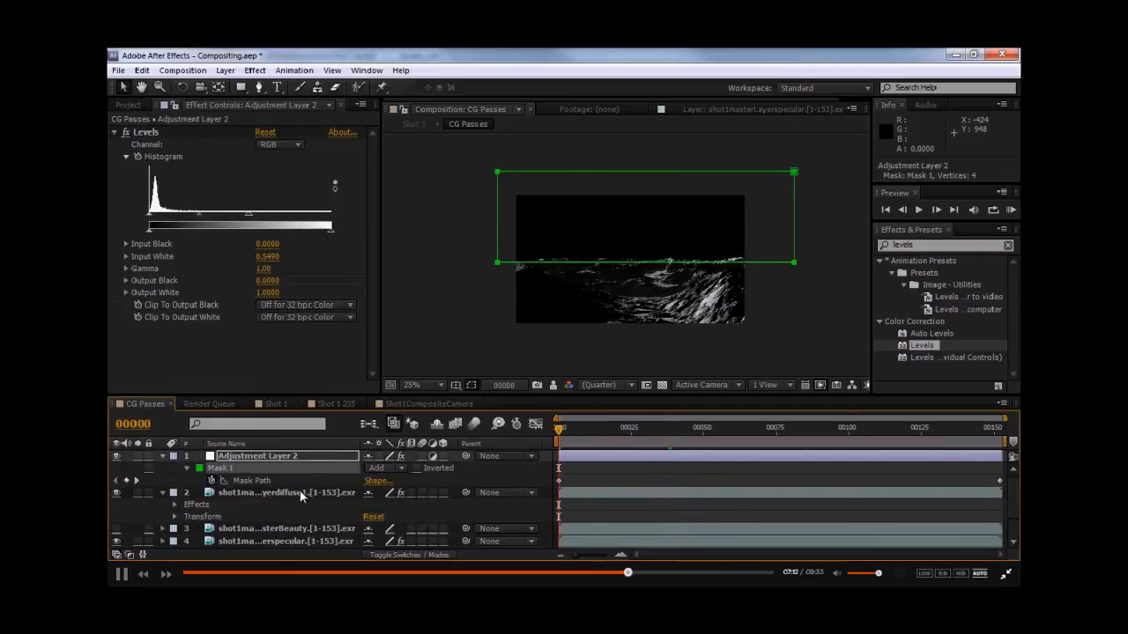
left_click(300, 491)
key("ctrl+v")
scroll(547, 264, "up", 1)
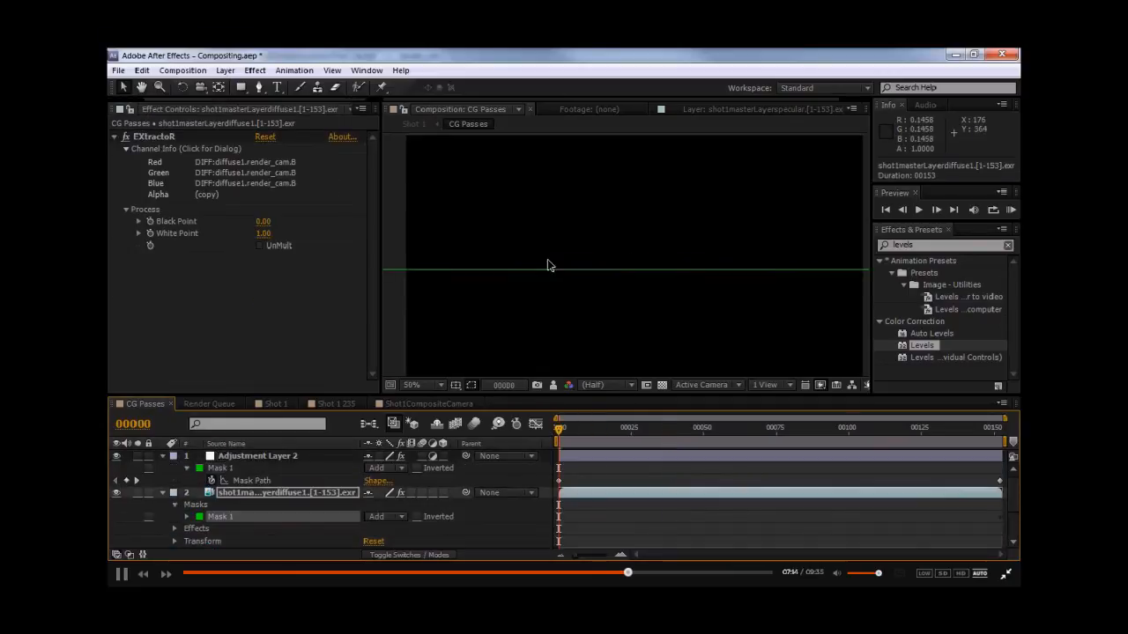
- Set the duplicated diffuse1 layer's blending mode to Add
left_click(354, 496)
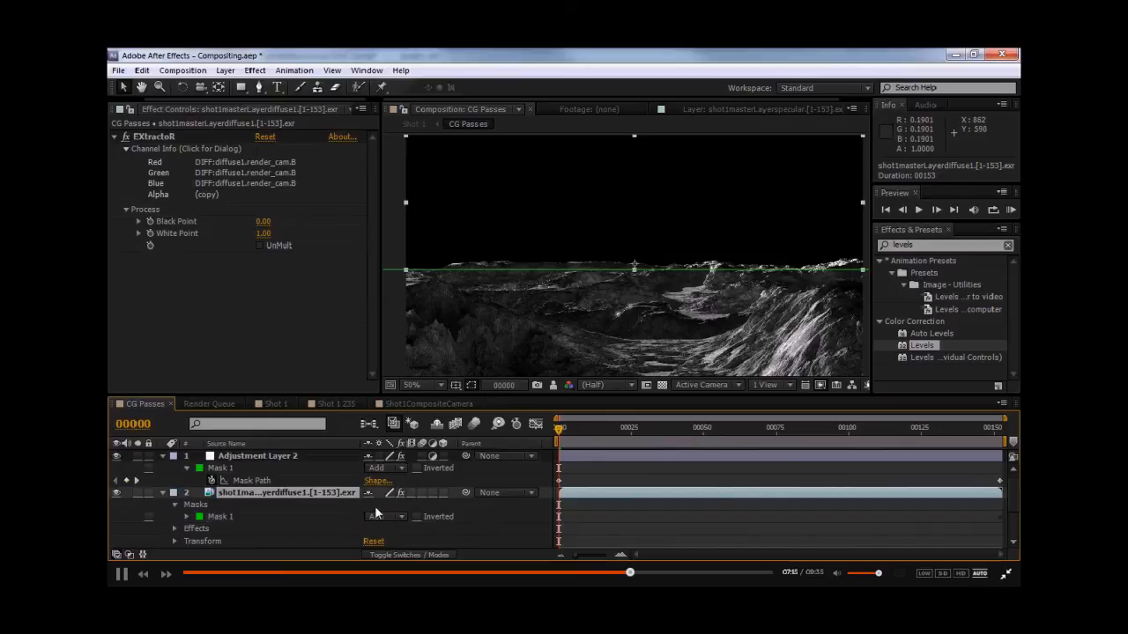
key("F4")
left_click(382, 492)
left_click(469, 228)
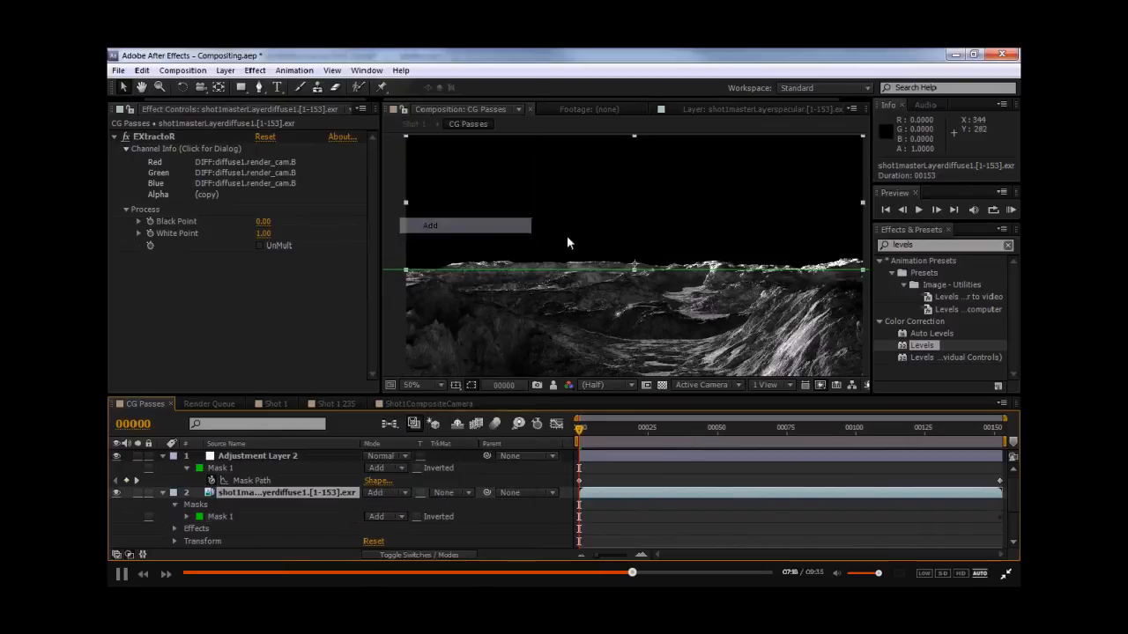
middle_click_drag(635, 238, 582, 252)
- Apply Fast Blur to the duplicated diffuse1 layer and set Blurriness to 21.0
key("ctrl+5")
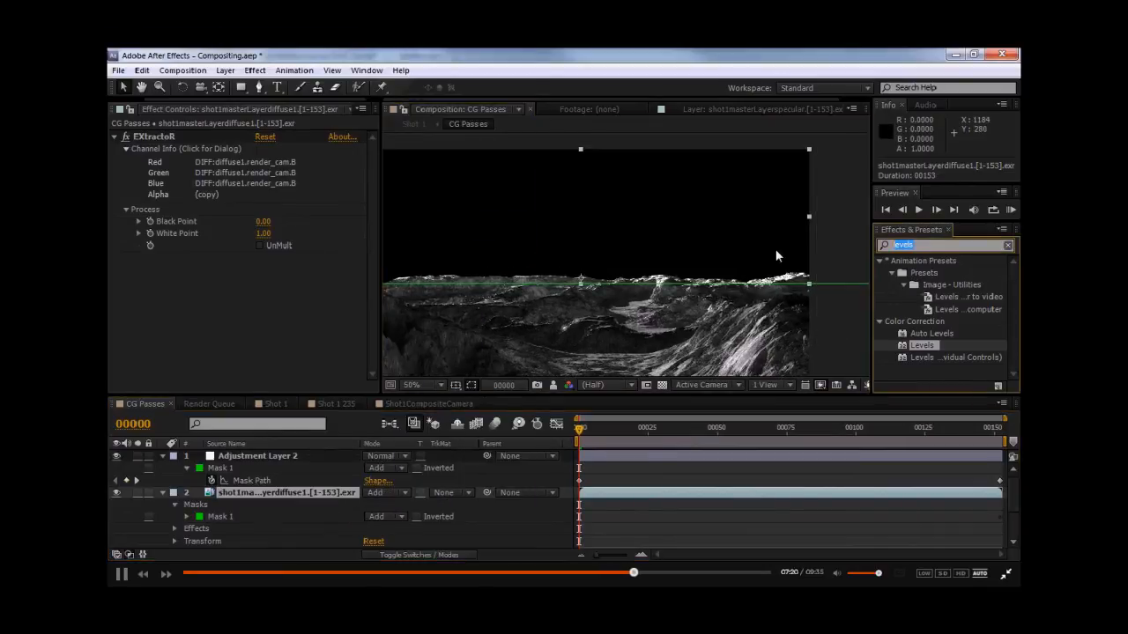
type("fast")
left_click_drag(925, 370, 233, 313)
scroll(666, 286, "up", 2)
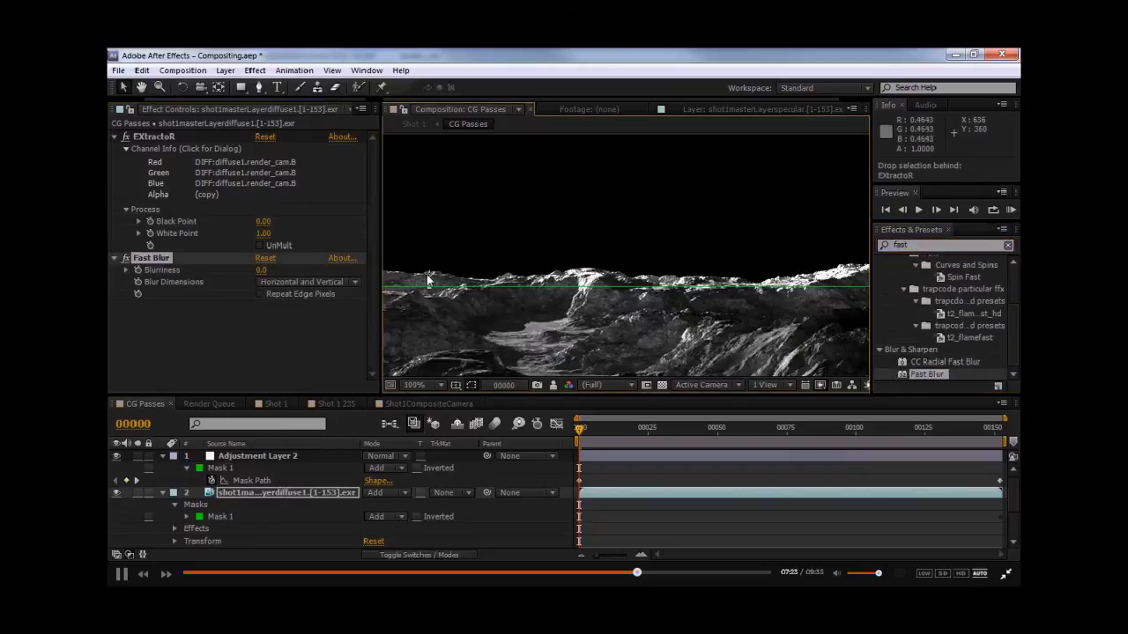
left_click_drag(262, 269, 271, 269)
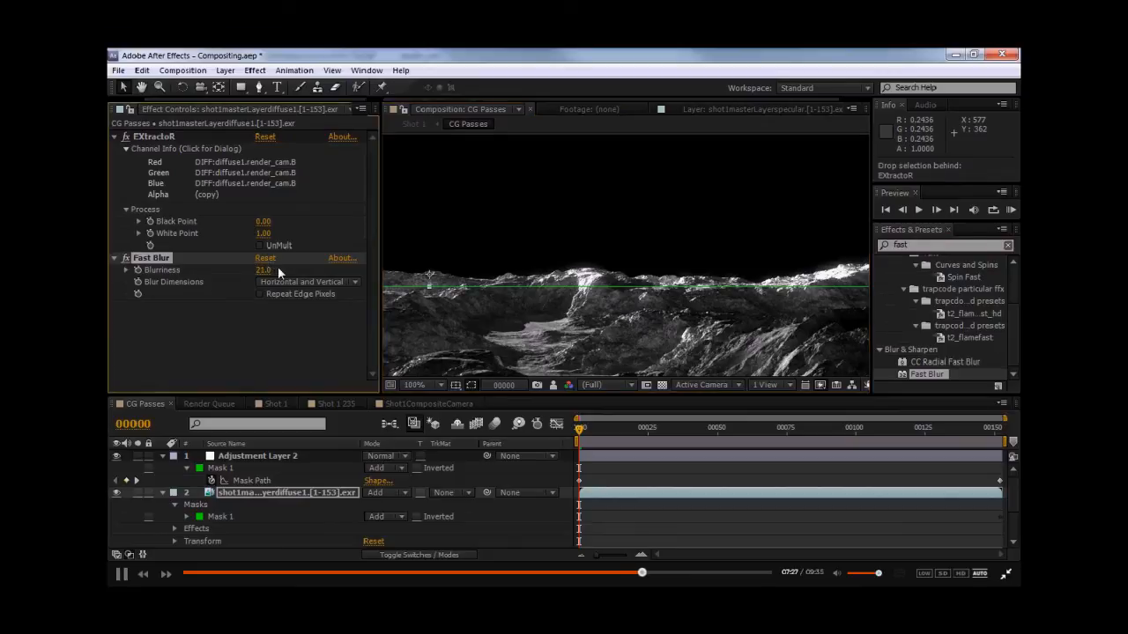
- Preview the CG Passes composition with the blurred diffuse glow
left_click_drag(627, 266, 567, 262)
scroll(566, 261, "down", 1)
left_click_drag(400, 287, 476, 288)
key("F2")
key("KP_0")
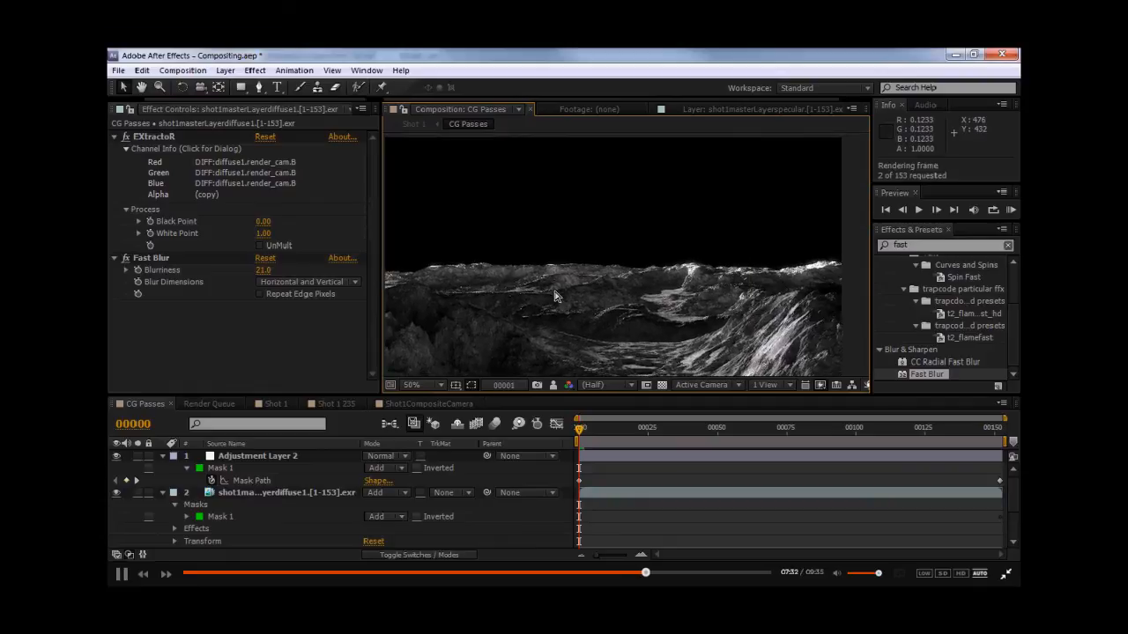
key("space")
- Check the result in Shot 1 and browse the other compositions before returning to CG Passes
left_click(276, 404)
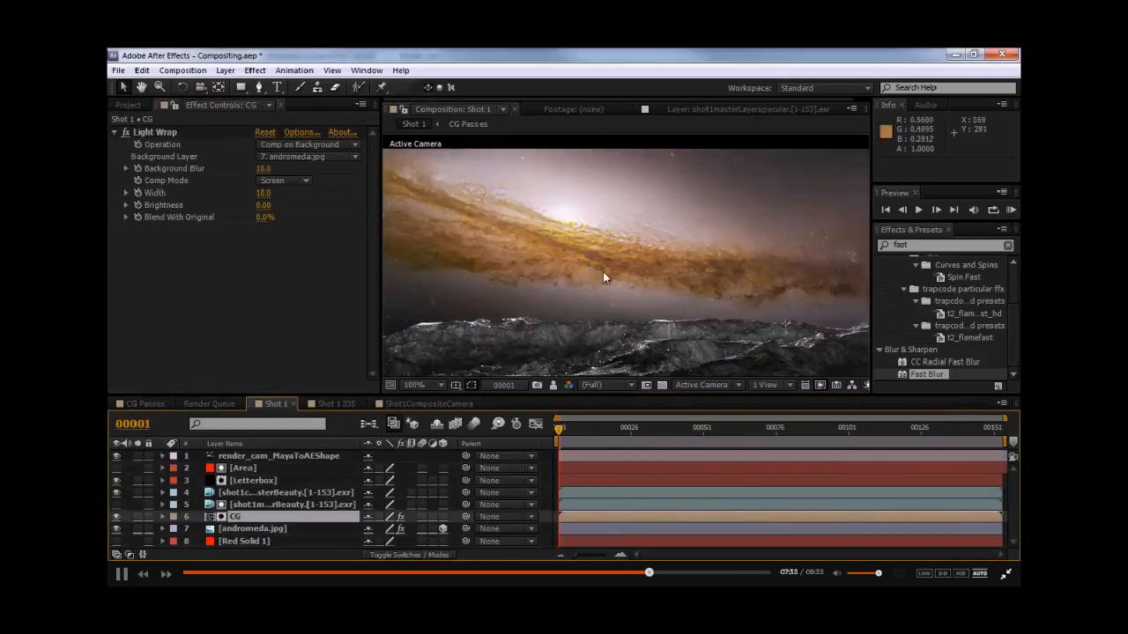
left_click_drag(517, 262, 272, 245)
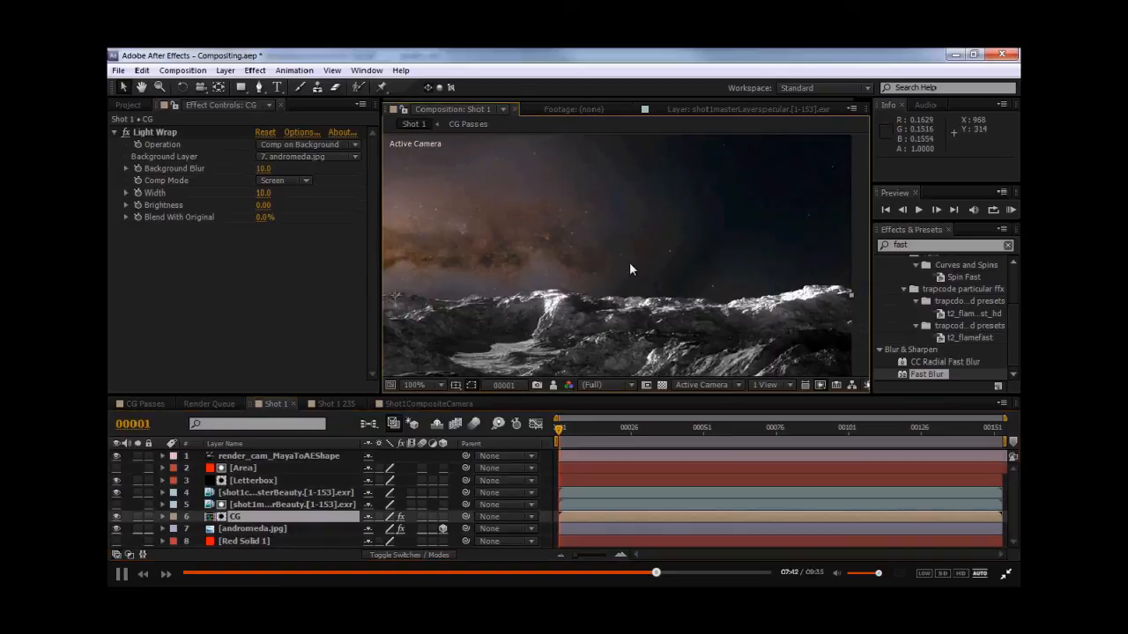
left_click(332, 403)
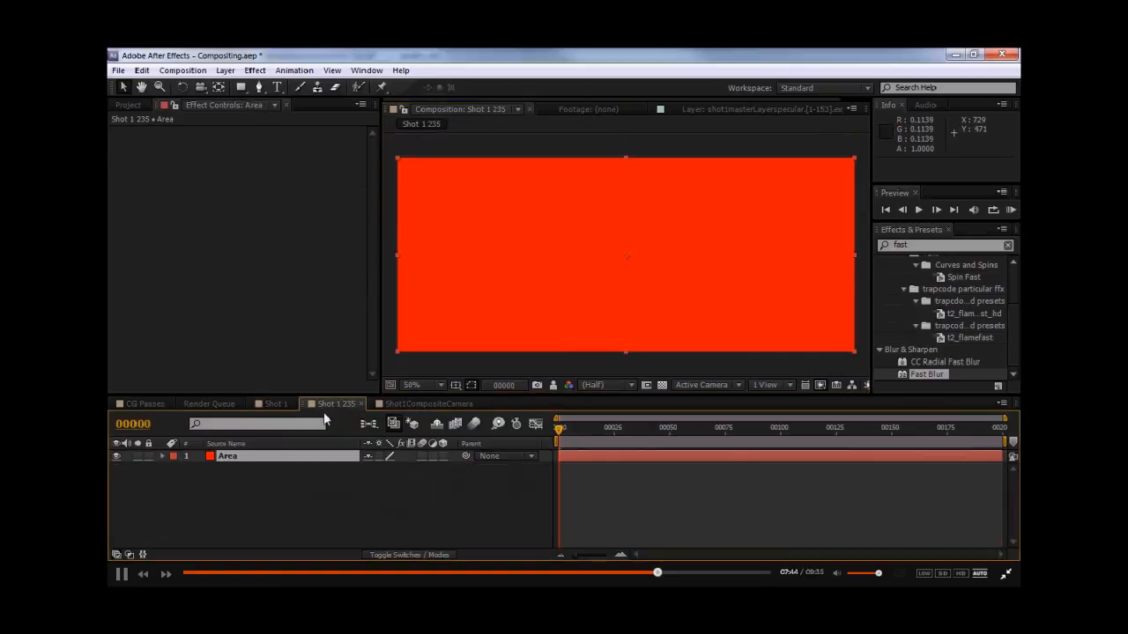
left_click(198, 404)
left_click(414, 403)
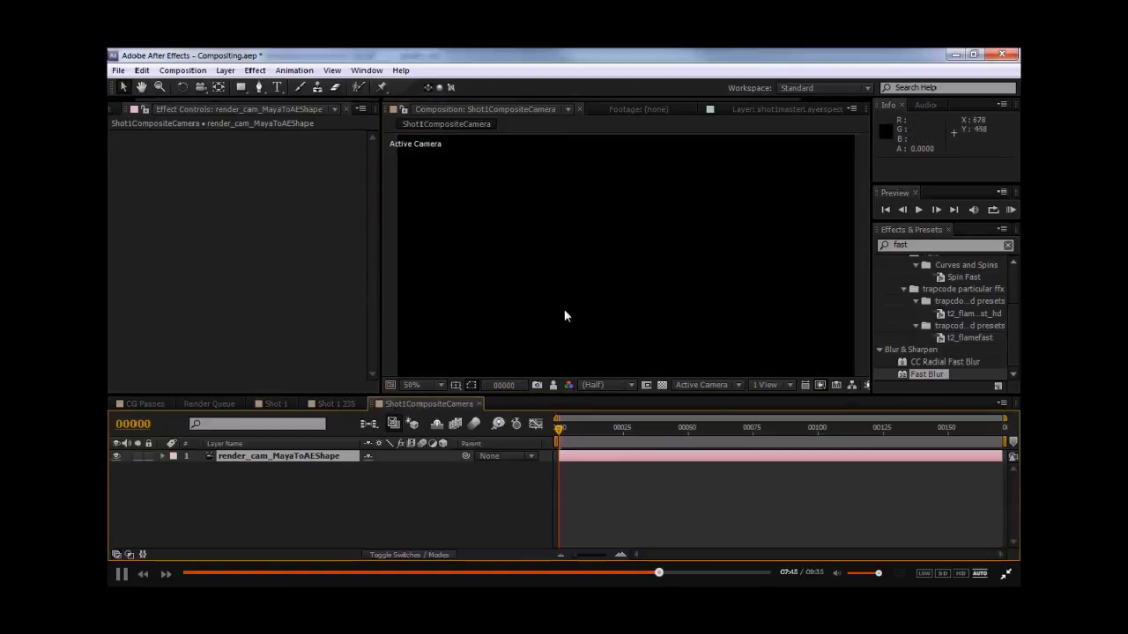
left_click(146, 403)
- Add a vertex to the diffuse copy's mask and raise its right end to follow the horizon
left_click(271, 492)
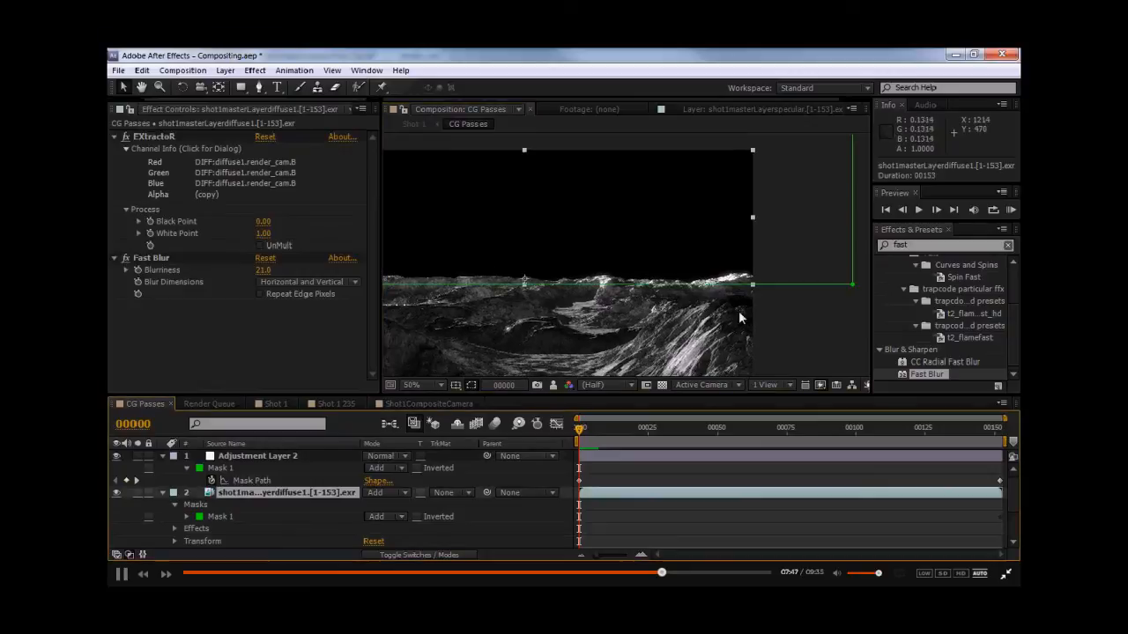
key("g")
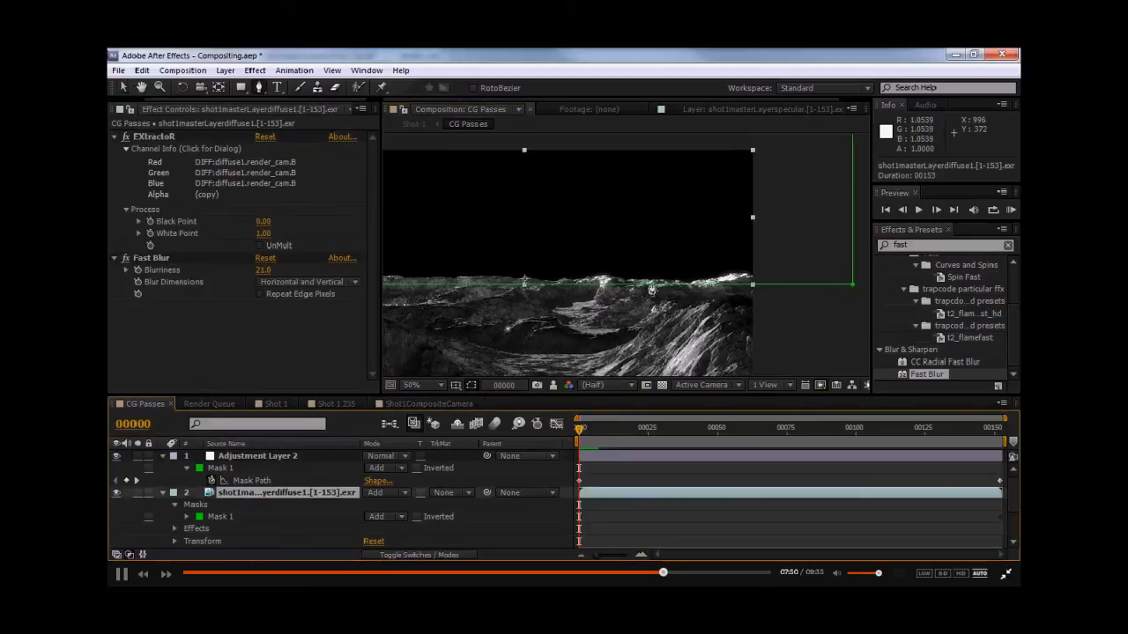
left_click(605, 284)
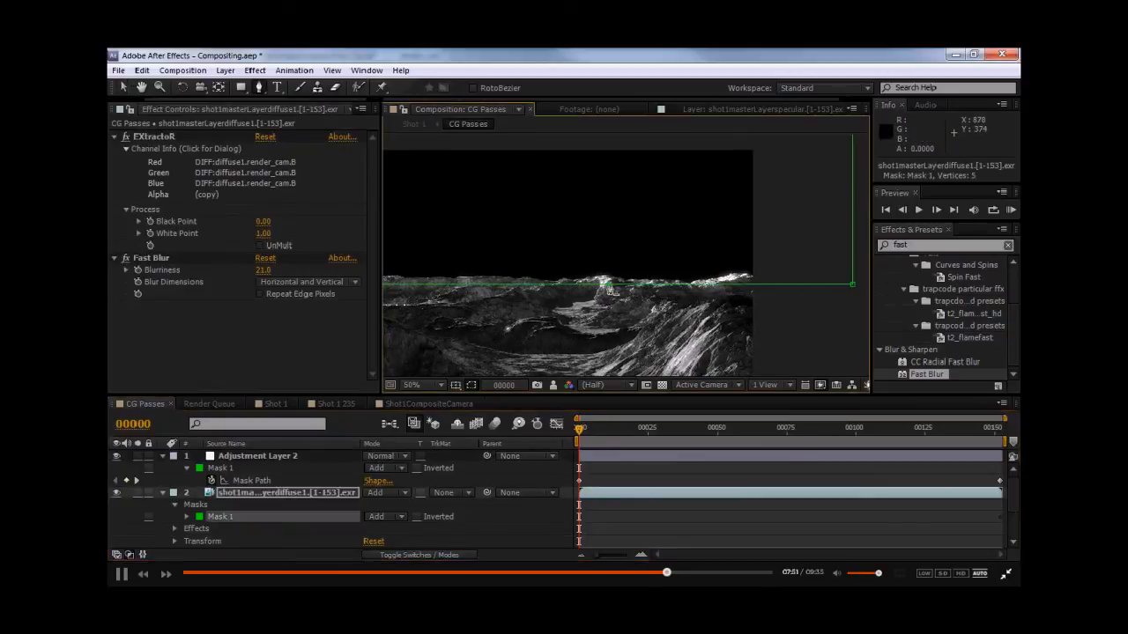
left_click_drag(855, 287, 833, 259)
left_click(816, 312)
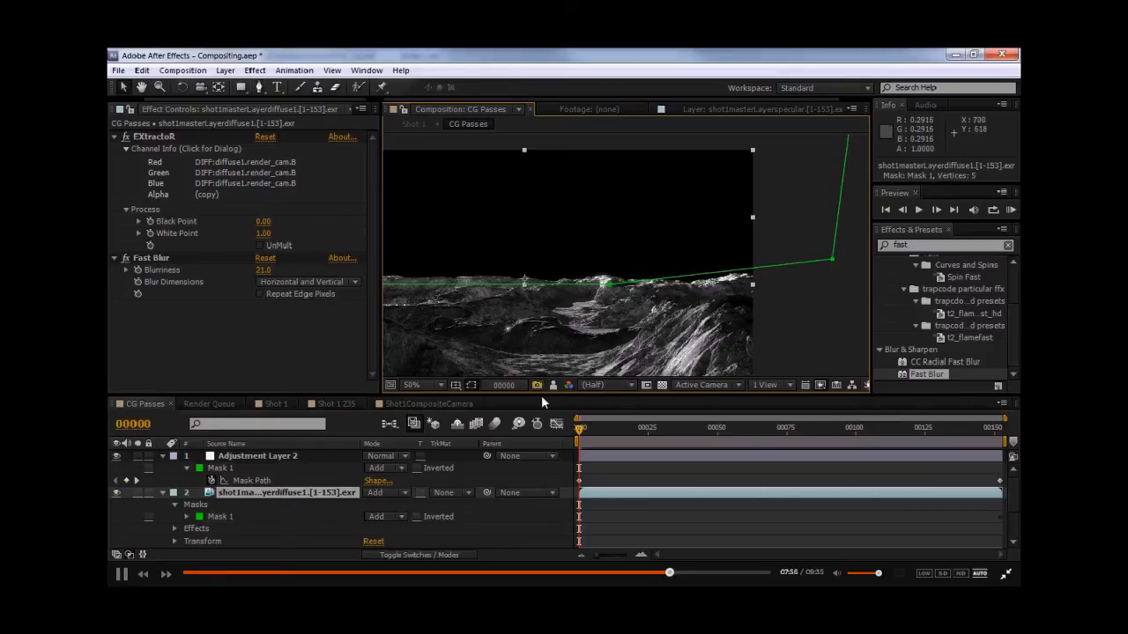
- At frame 152, raise the mask's right corner so the edge follows the horizon
left_click_drag(581, 430, 674, 429)
left_click_drag(948, 434, 1010, 438)
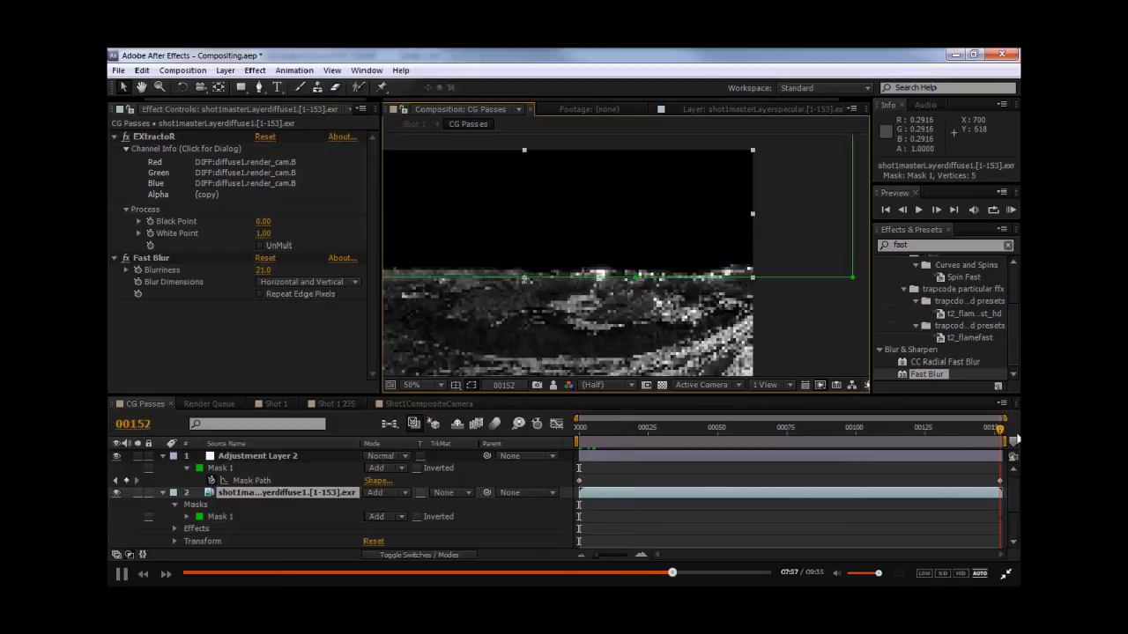
middle_click_drag(721, 305, 660, 315)
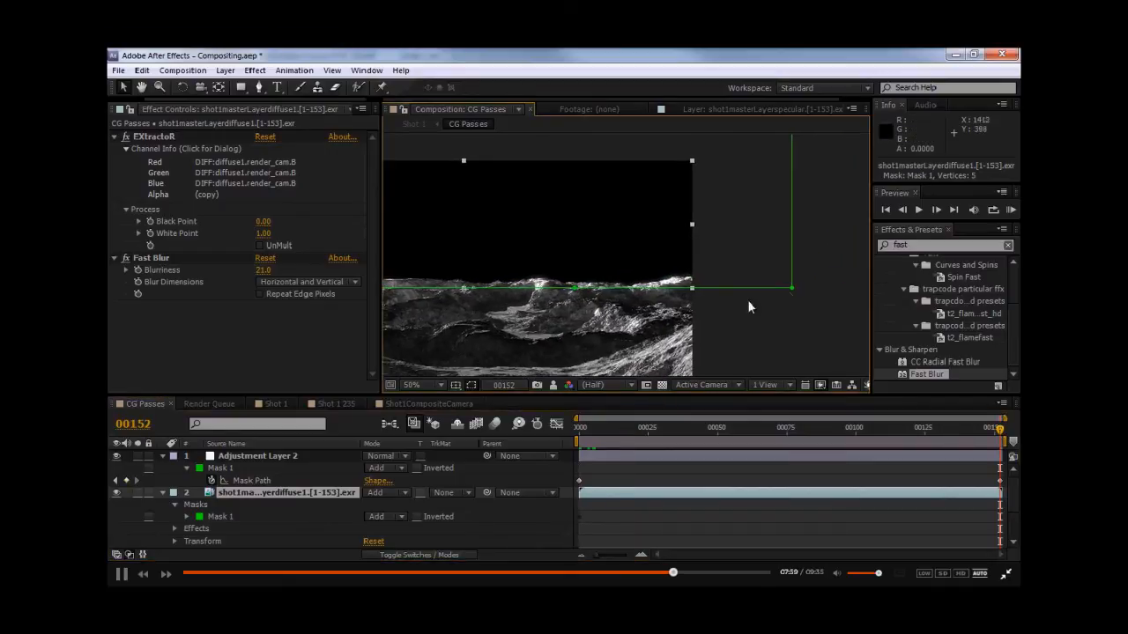
left_click_drag(793, 289, 786, 260)
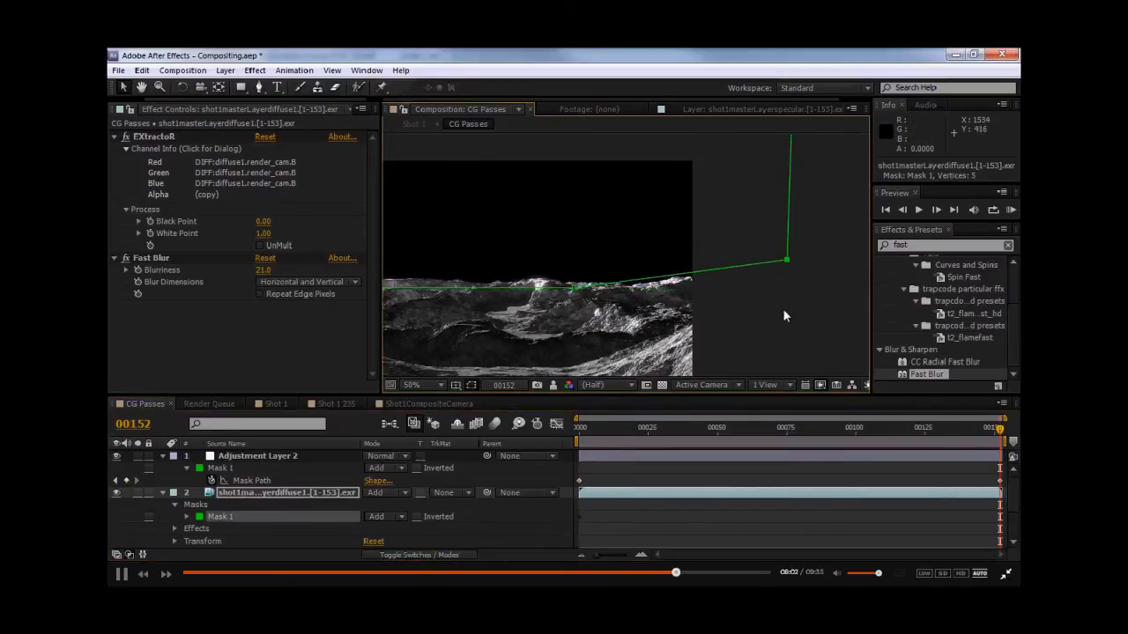
left_click(785, 315)
middle_click_drag(470, 262, 675, 257)
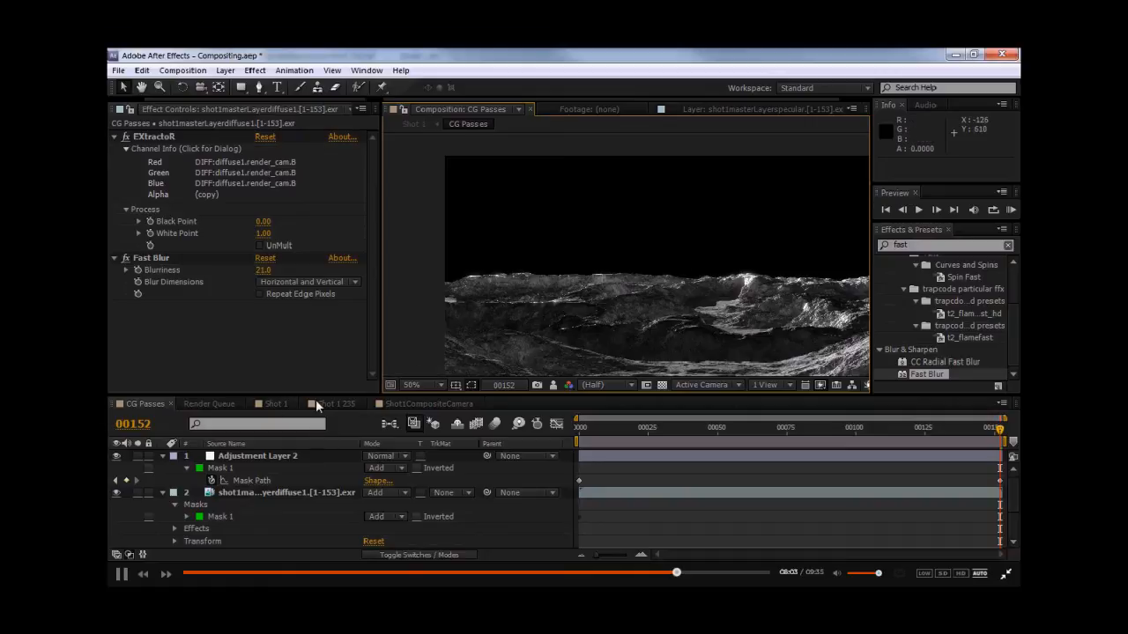
- Review the Shot 1 composite around the last frame
left_click(276, 403)
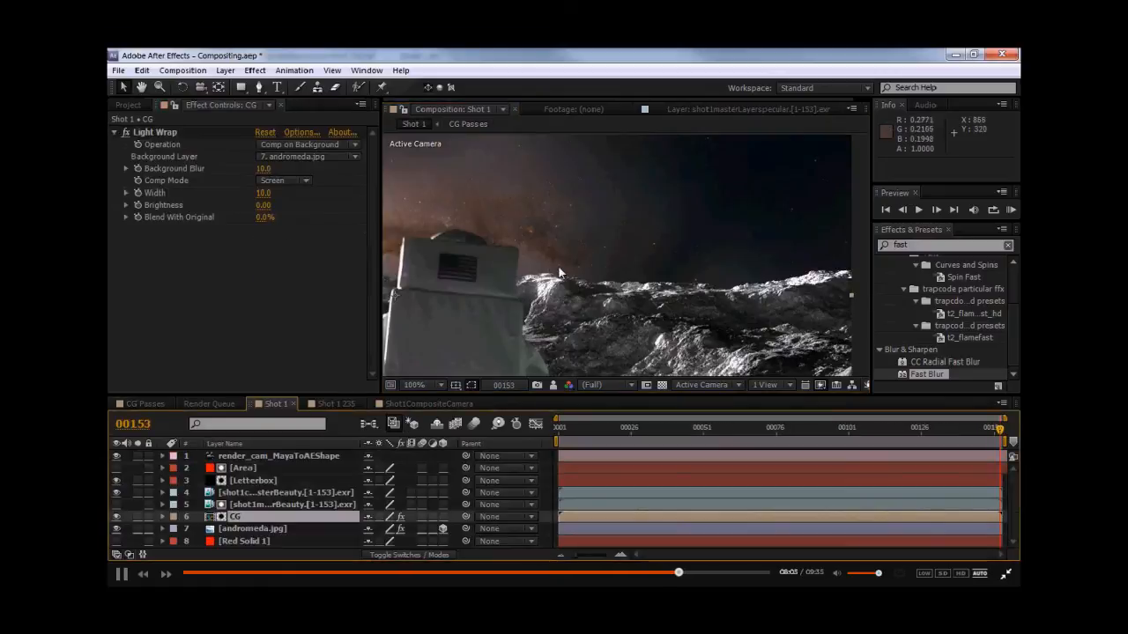
middle_click_drag(550, 274, 685, 261)
scroll(610, 267, "down", 1)
middle_click_drag(568, 271, 615, 272)
scroll(627, 286, "up", 2)
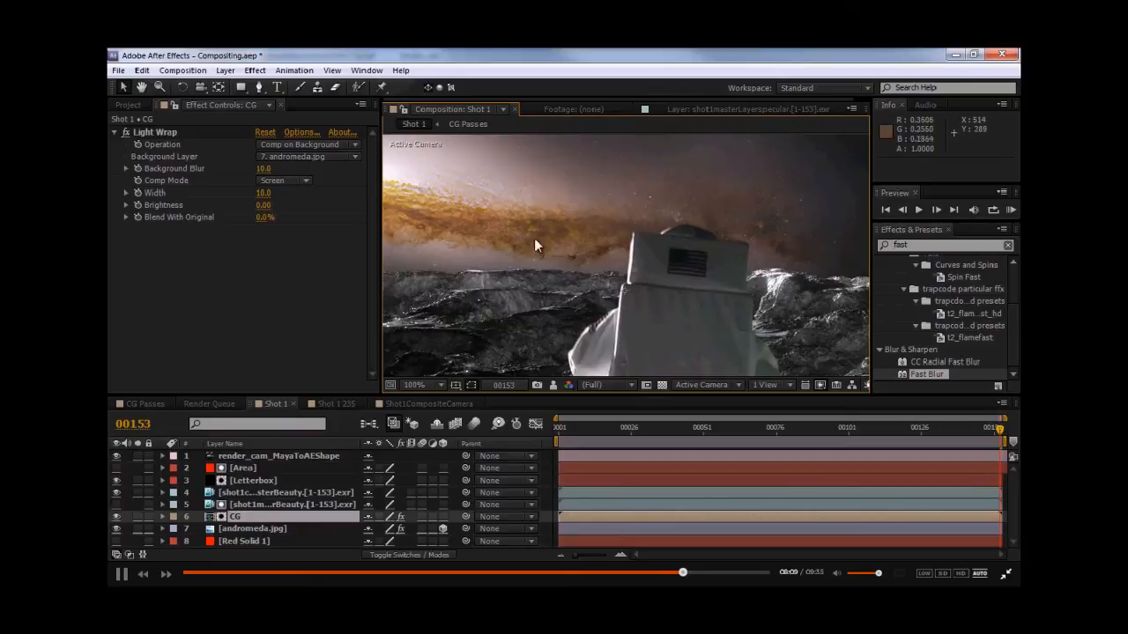
scroll(548, 271, "down", 1)
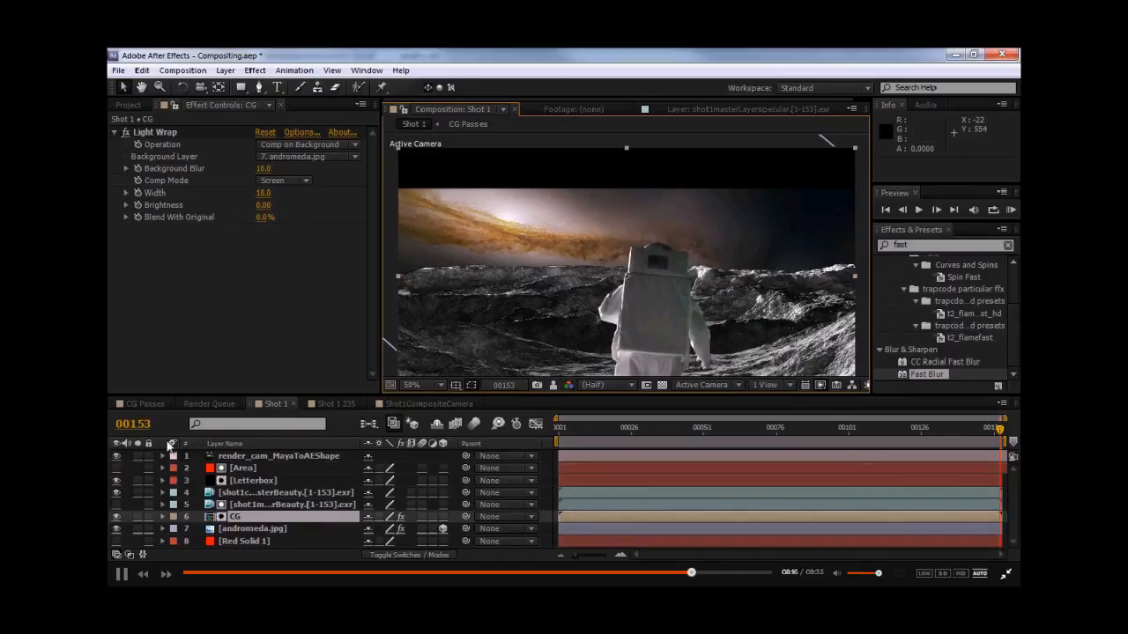
- At the first frame, create a new pale blue solid coloured DAEBFF and place it just above andromeda.jpg
left_click(249, 411)
key("Home")
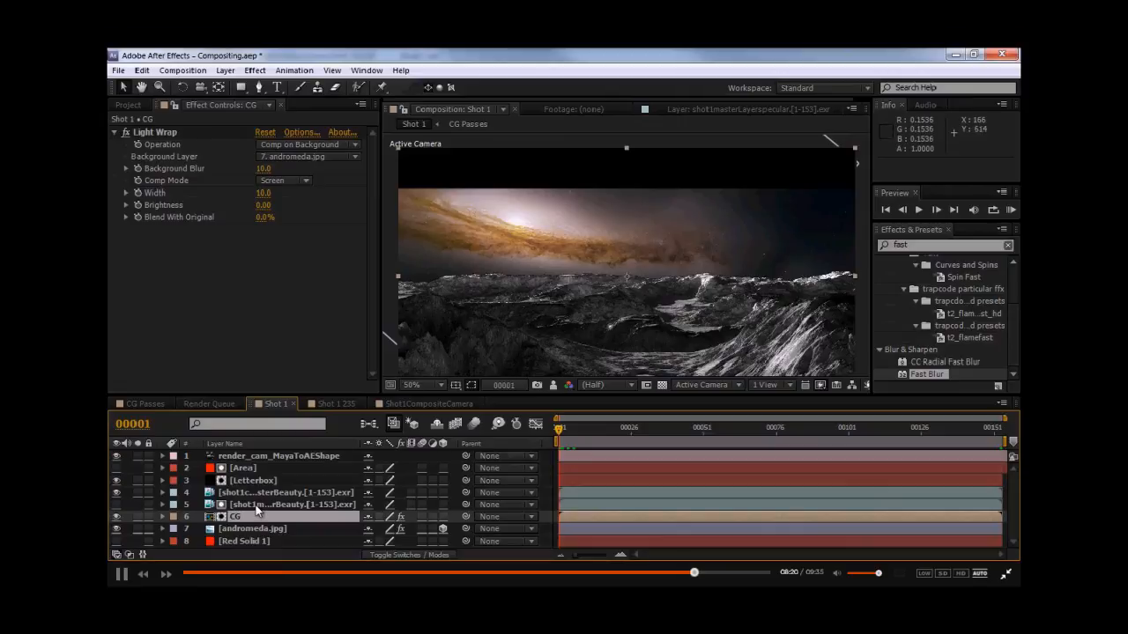
left_click(225, 76)
mouse_move(447, 60)
left_click(504, 73)
key("Escape")
left_click(235, 75)
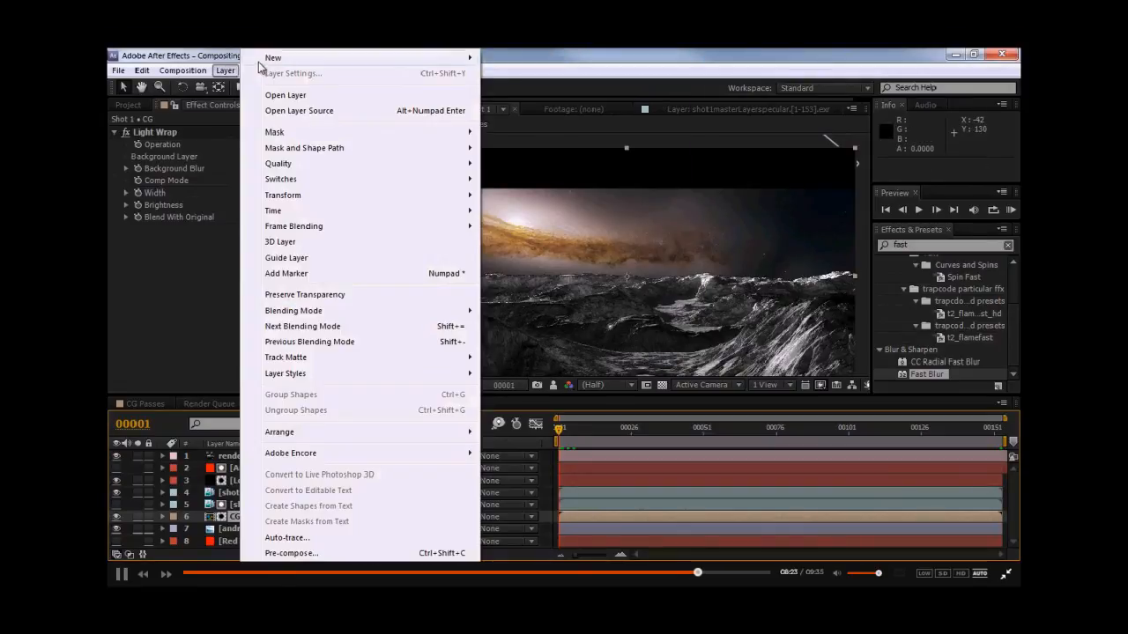
left_click(504, 73)
left_click(779, 419)
left_click_drag(672, 247, 590, 188)
left_click_drag(820, 281, 822, 286)
left_click(656, 211)
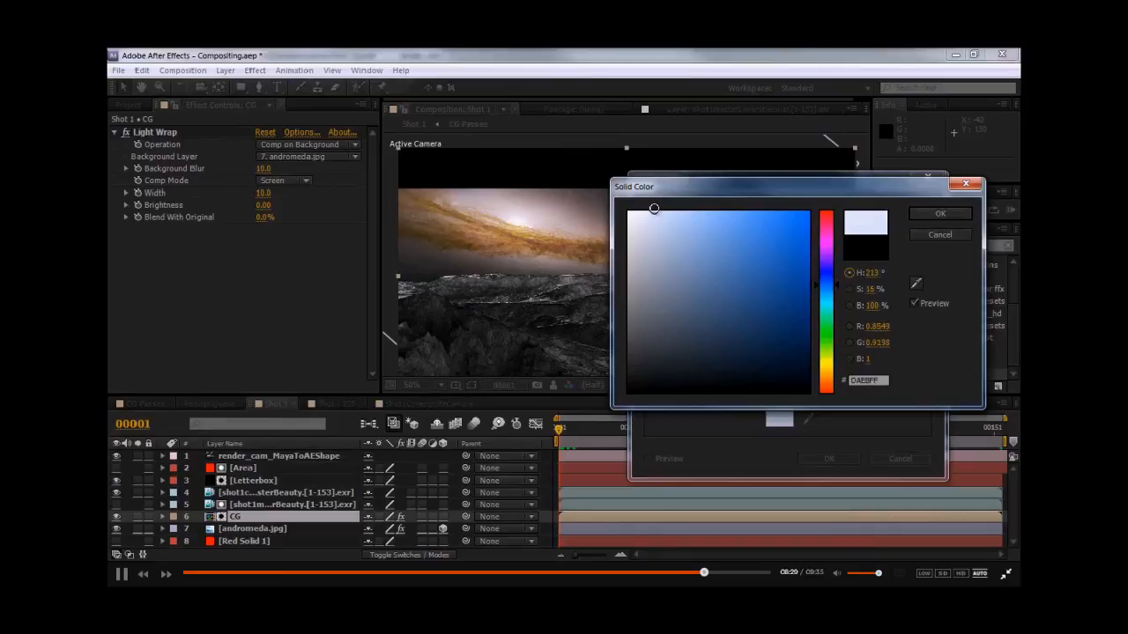
key("Return")
key("Return")
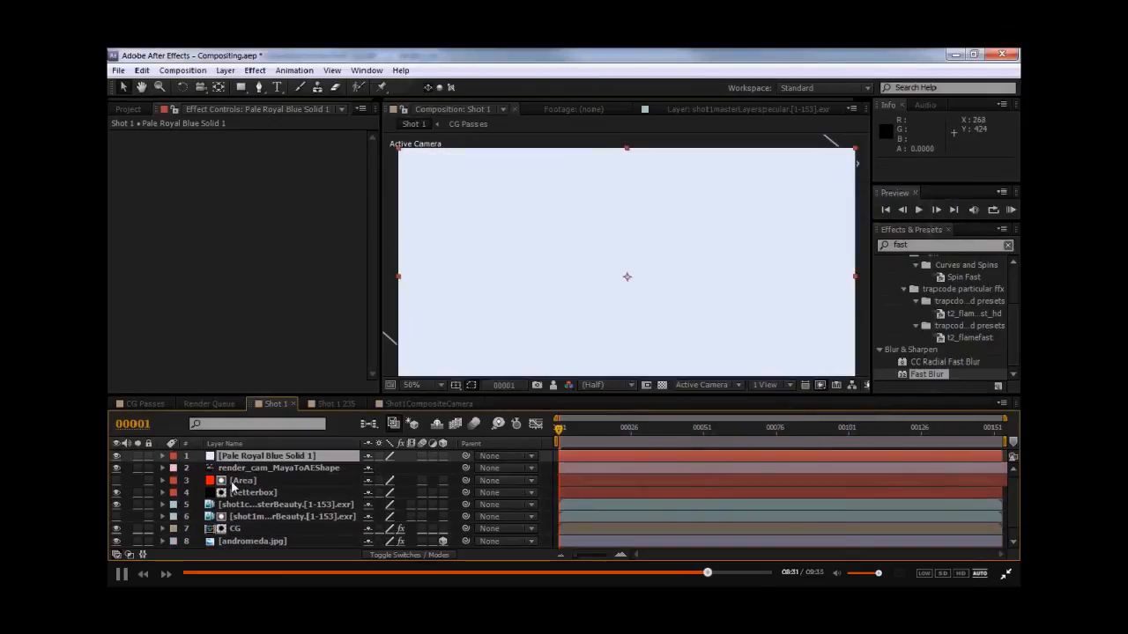
left_click_drag(236, 462, 236, 539)
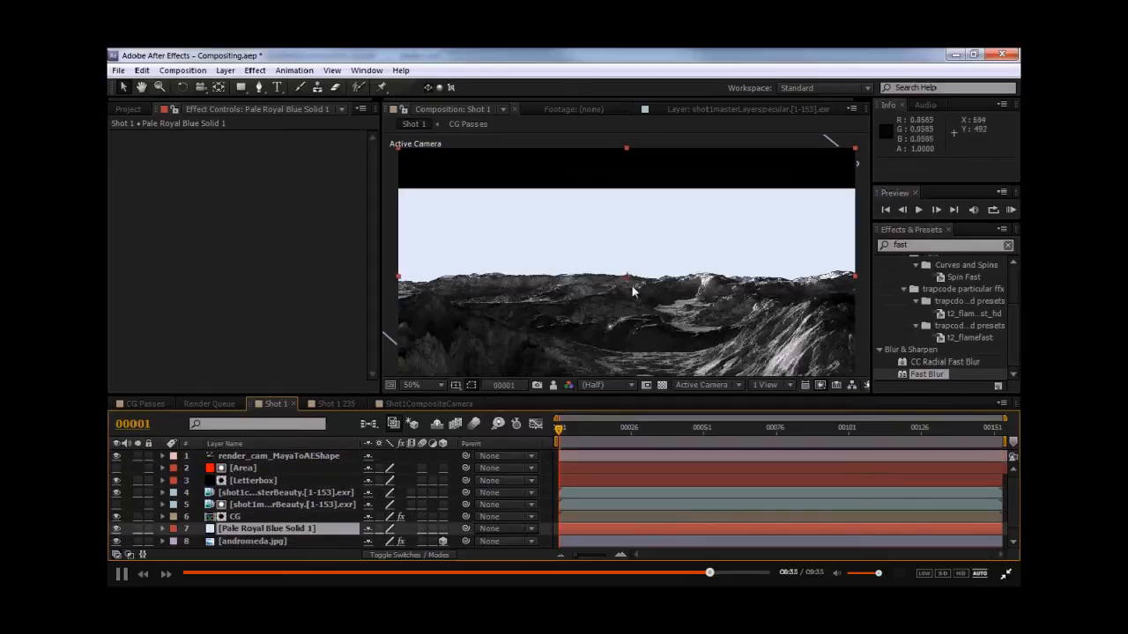
- Draw a large elliptical mask on the solid spanning the horizon
scroll(596, 212, "down", 2)
left_click_drag(240, 88, 282, 117)
middle_click_drag(787, 350, 777, 303)
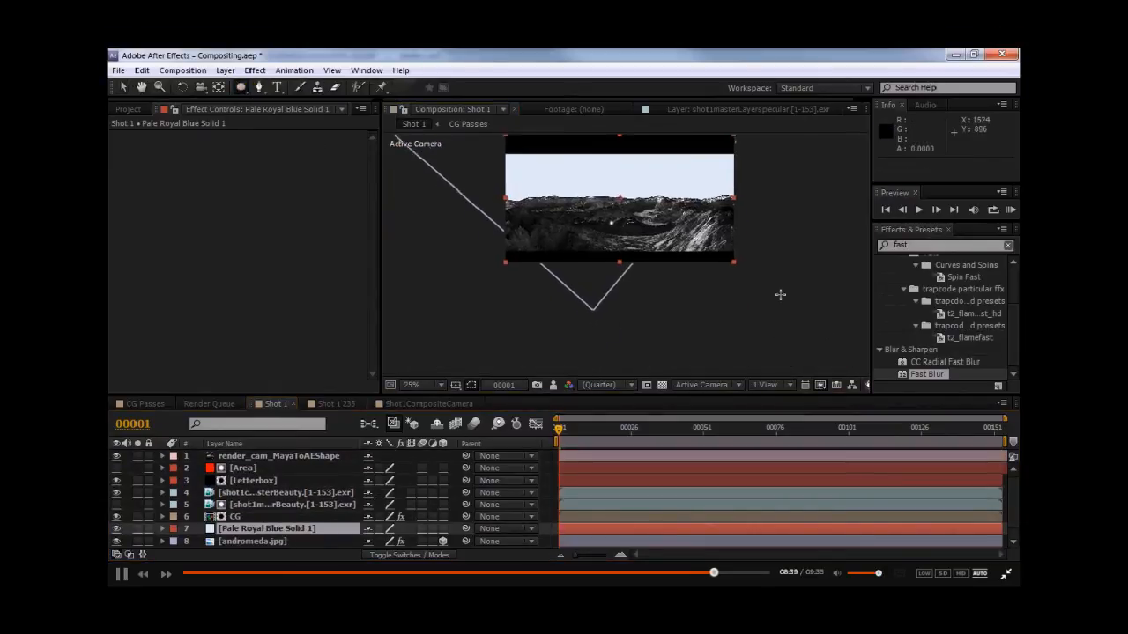
left_click_drag(833, 353, 400, 199)
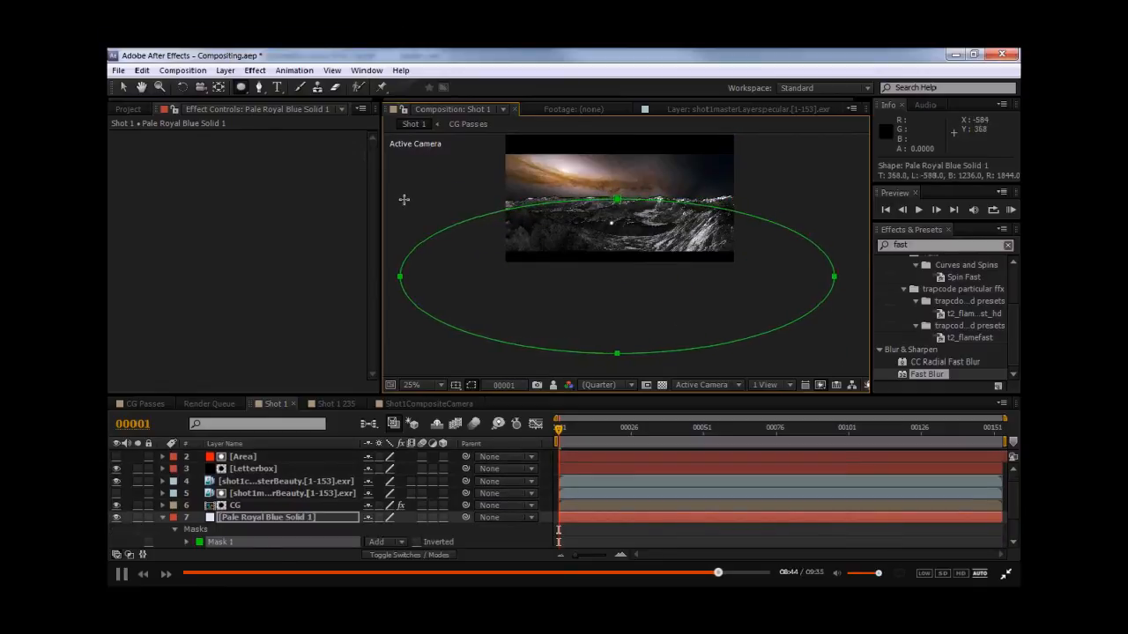
- Reshape the ellipse mask by adjusting its left vertex handle
left_click(837, 279)
left_click(399, 276)
left_click_drag(401, 236, 399, 219)
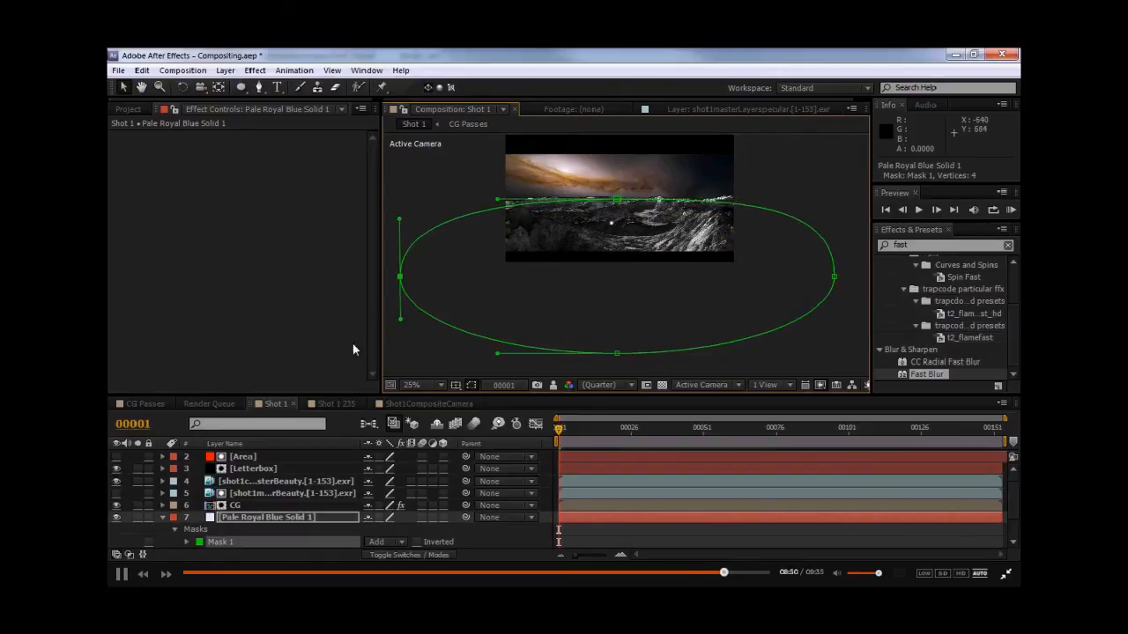
- Feather the solid's elliptical mask by 200 pixels
left_click(301, 514)
key("f")
scroll(368, 520, "down", 1)
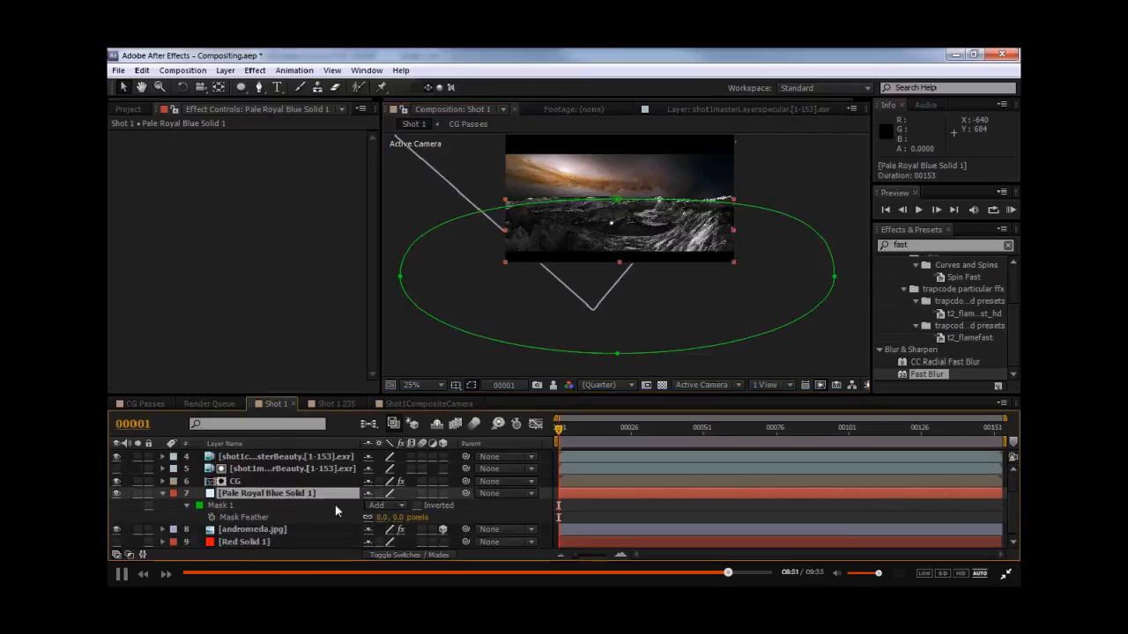
left_click(381, 517)
type("200")
left_click(510, 372)
- Set the pale blue solid's blending mode to Add
left_click(320, 492)
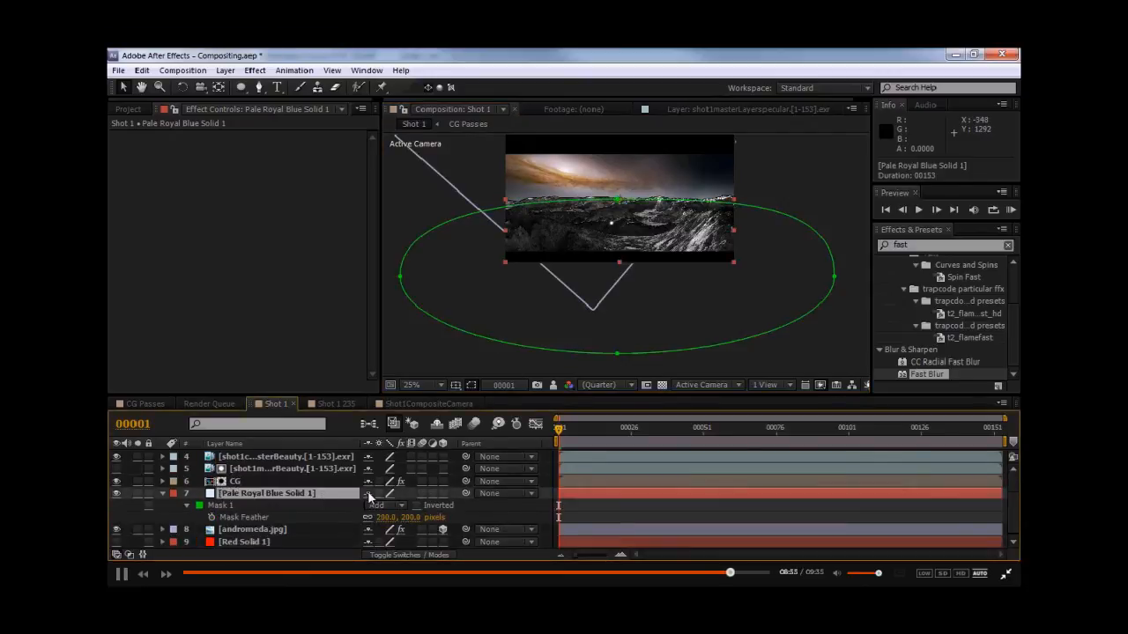
key("F4")
left_click(390, 492)
left_click(457, 228)
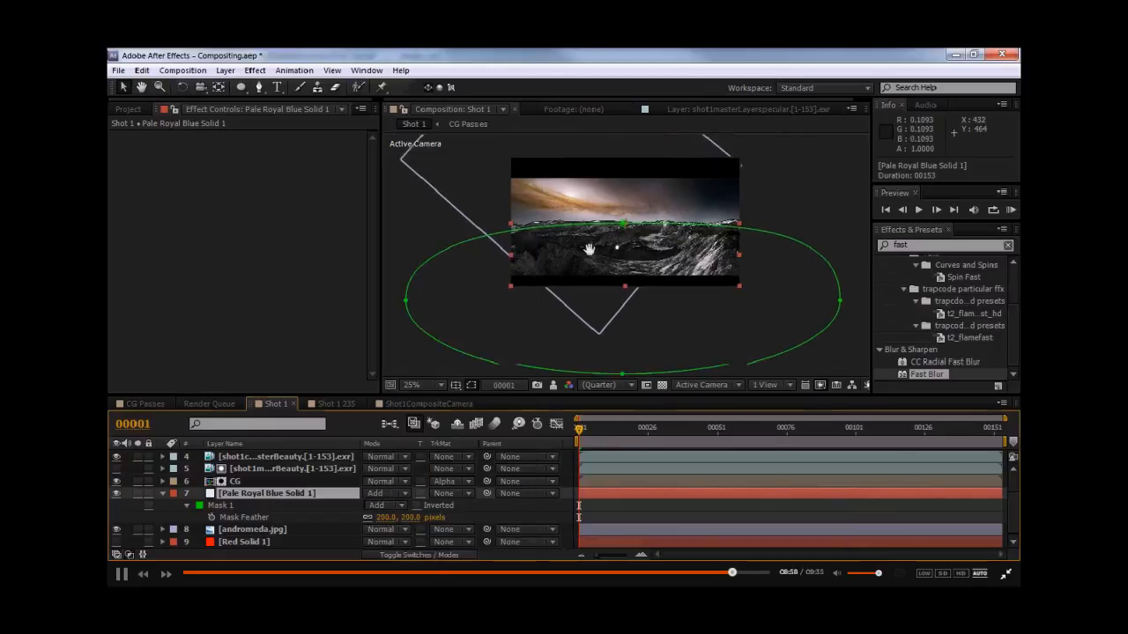
scroll(557, 232, "up", 2)
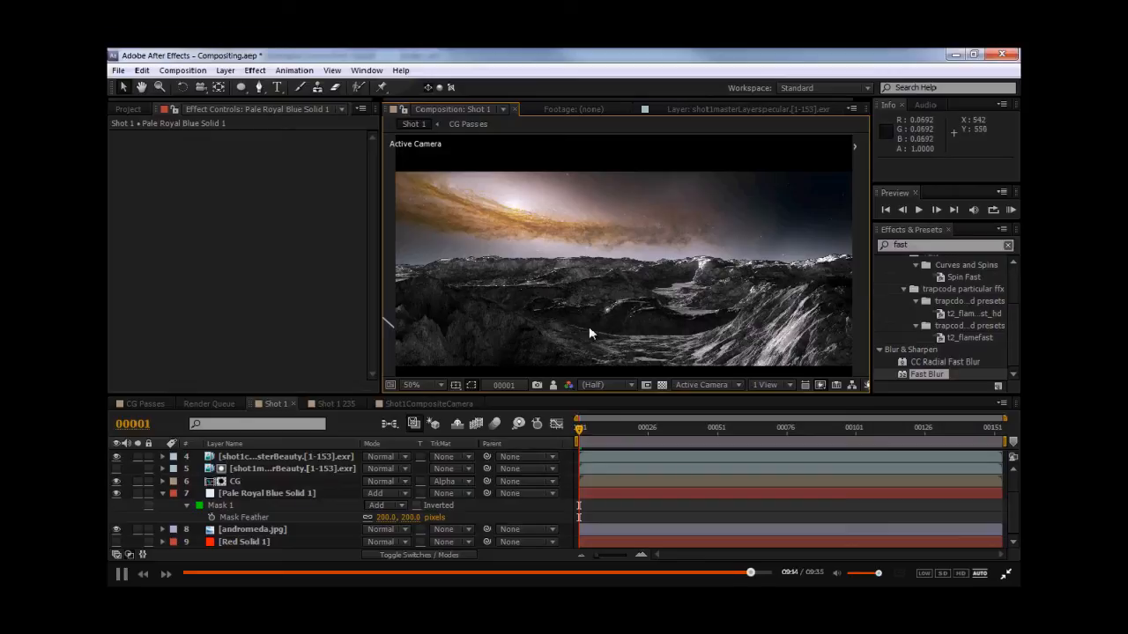
- Toggle the pale blue solid's visibility off and on to compare the horizon glow
left_click(250, 492)
left_click(117, 494)
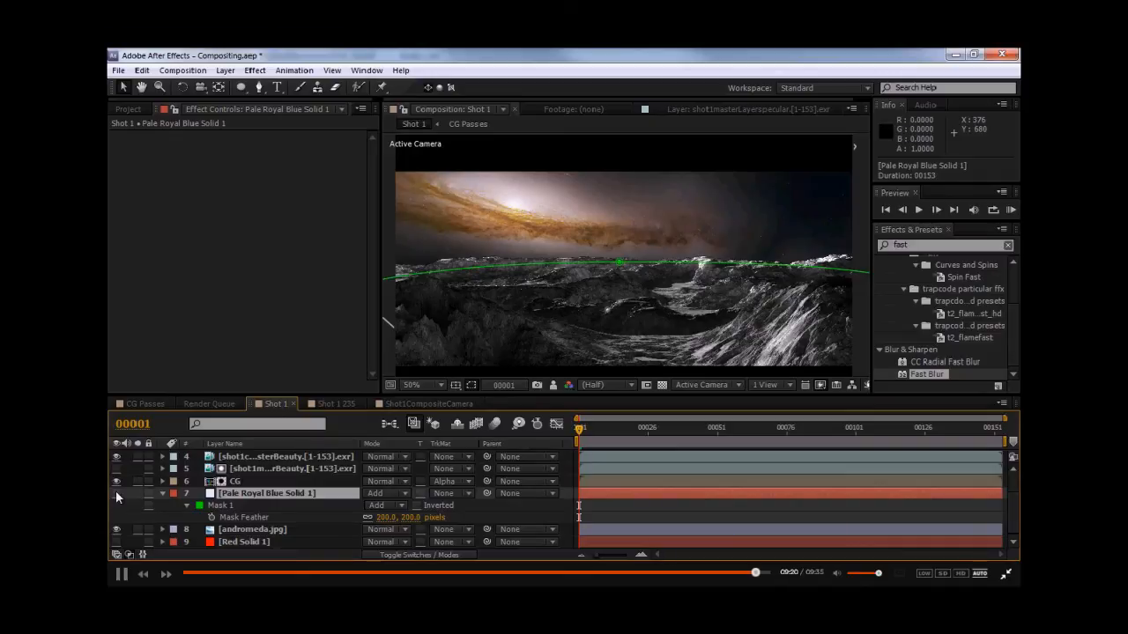
left_click(117, 493)
scroll(712, 296, "up", 2)
scroll(712, 296, "down", 2)
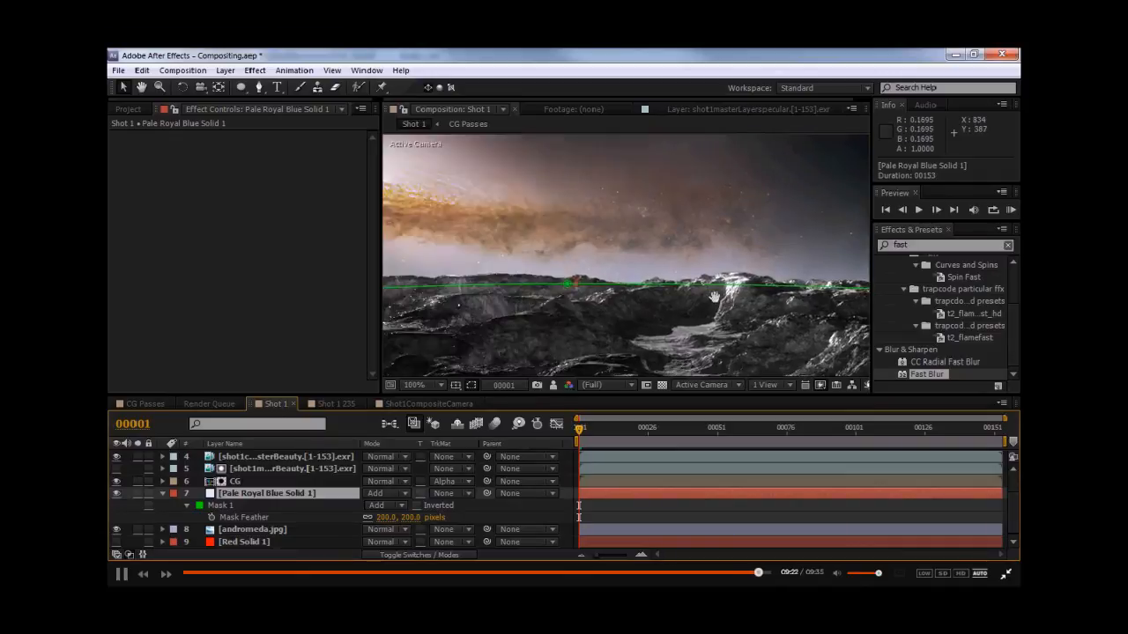
- Select Mask 1 and nudge it slightly upward to sit on the terrain's horizon
left_click_drag(733, 289, 712, 296)
left_click_drag(574, 299, 608, 298)
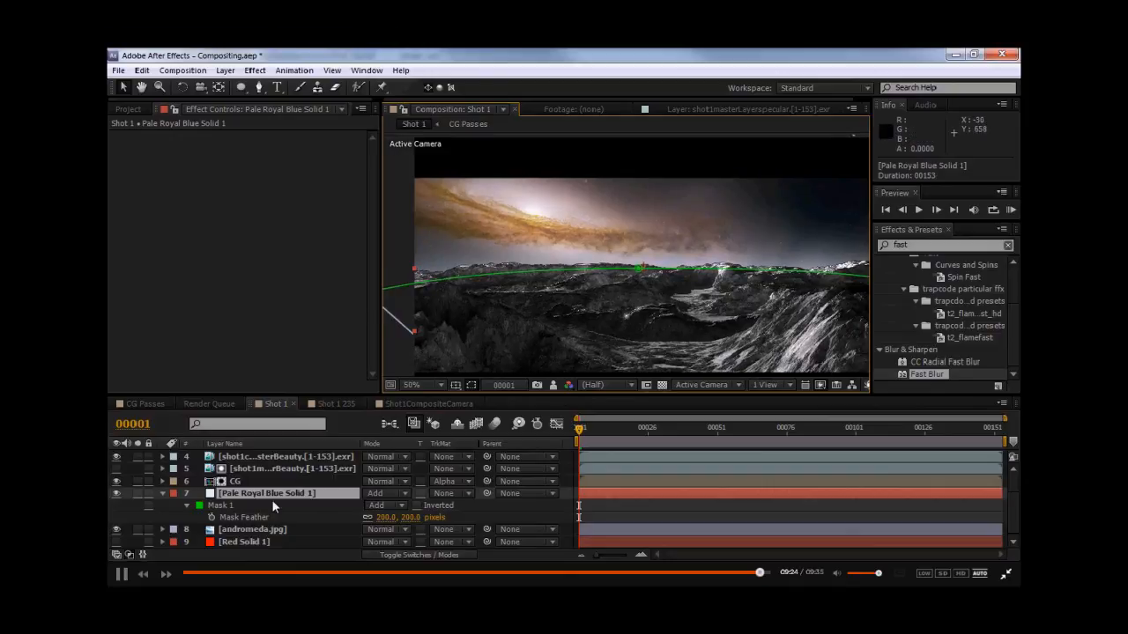
left_click(228, 504)
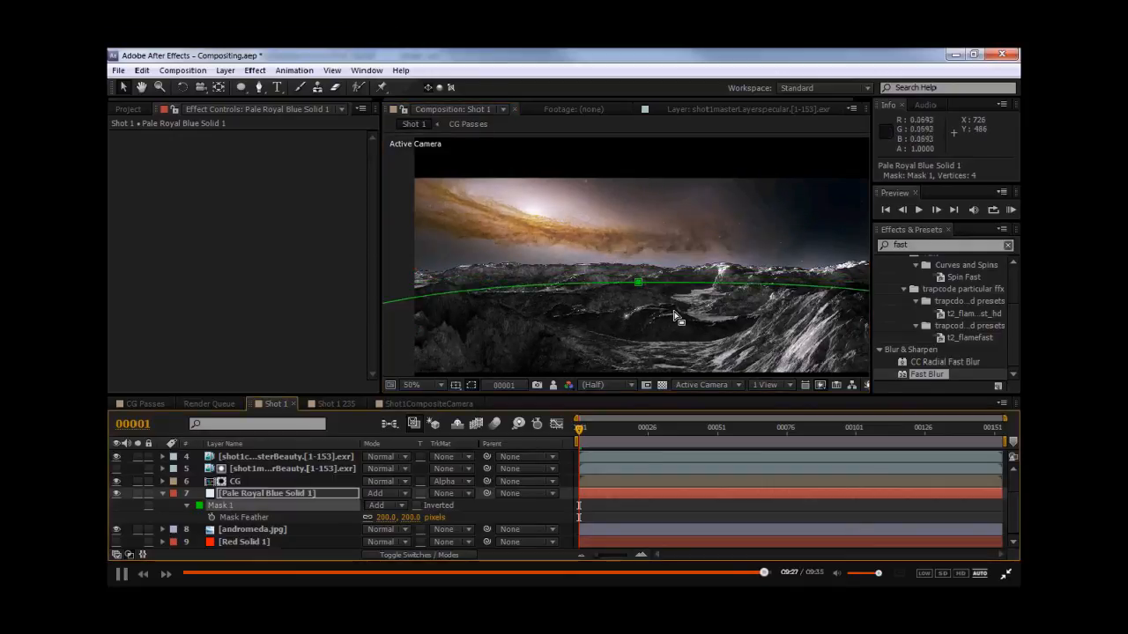
key("Up")
key("Up")
key("Up")
key("Up")
key("Up")
key("Up")
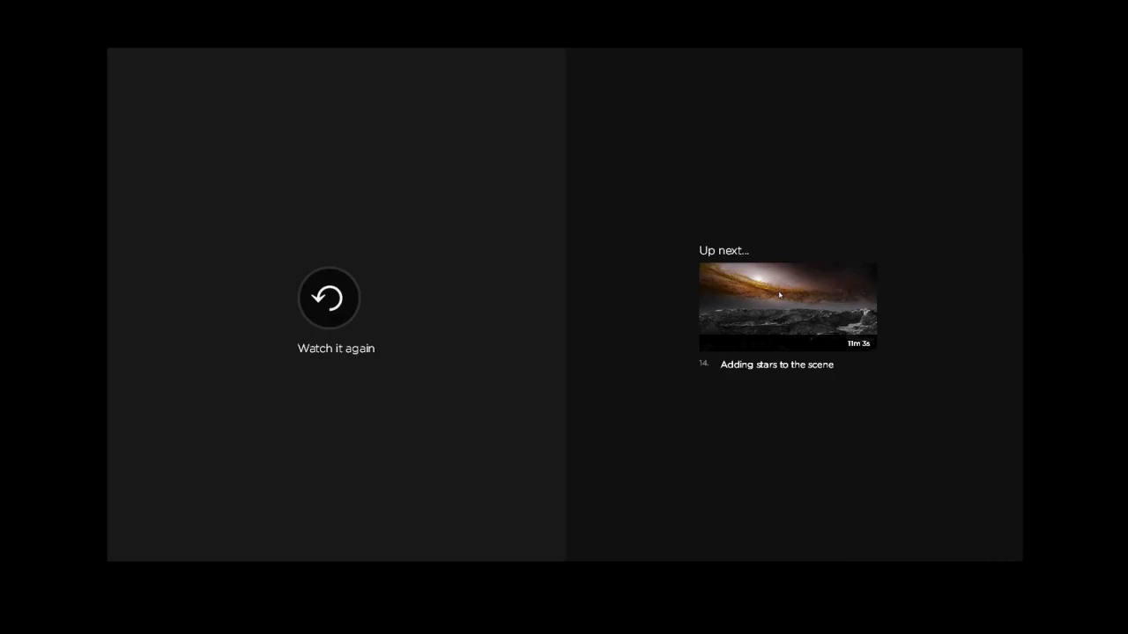
left_click(779, 295)
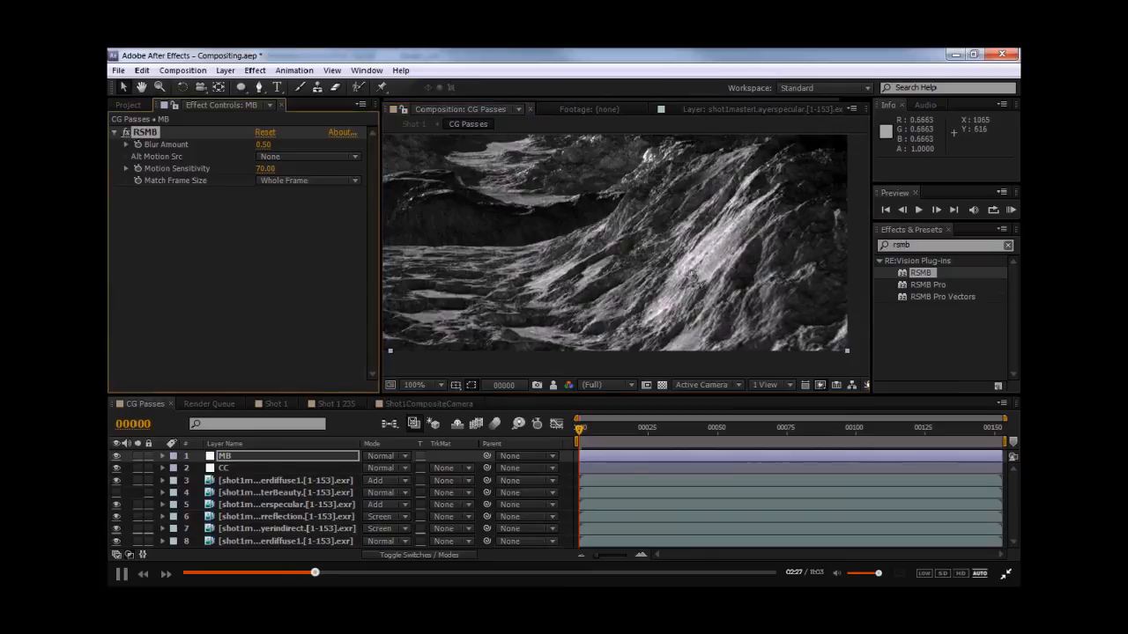
left_click(764, 260)
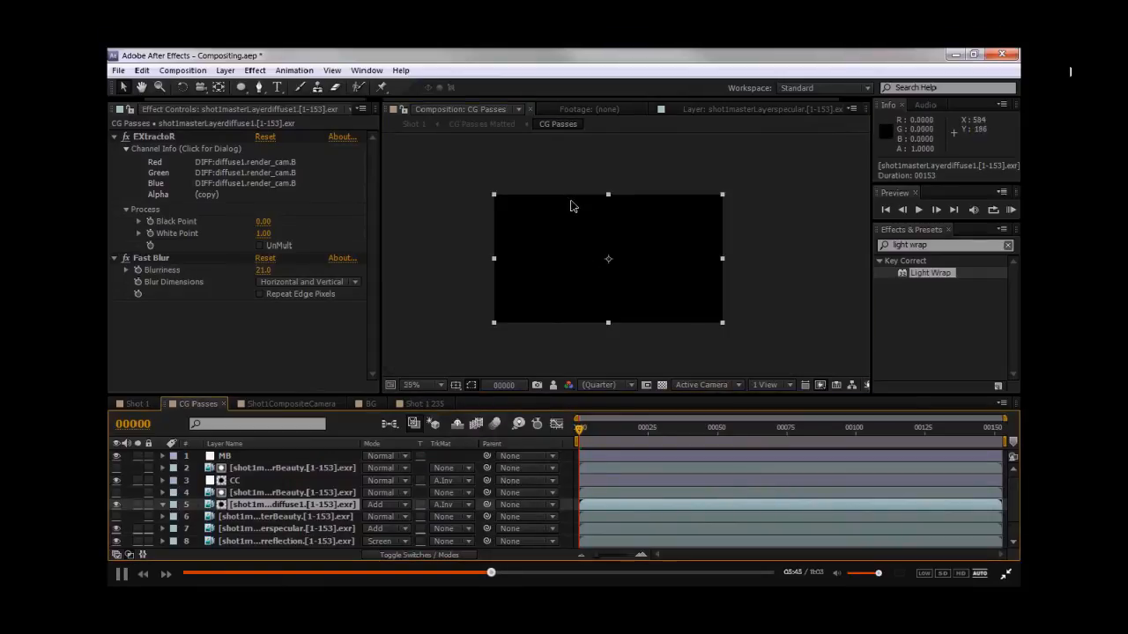
- Draw an elliptical mask over the top of the diffuse1 pass layer in CG Passes and feather it 50 pixels
mouse_move(458, 162)
left_mouse_down()
mouse_move(721, 319)
mouse_move(720, 287)
left_mouse_up()
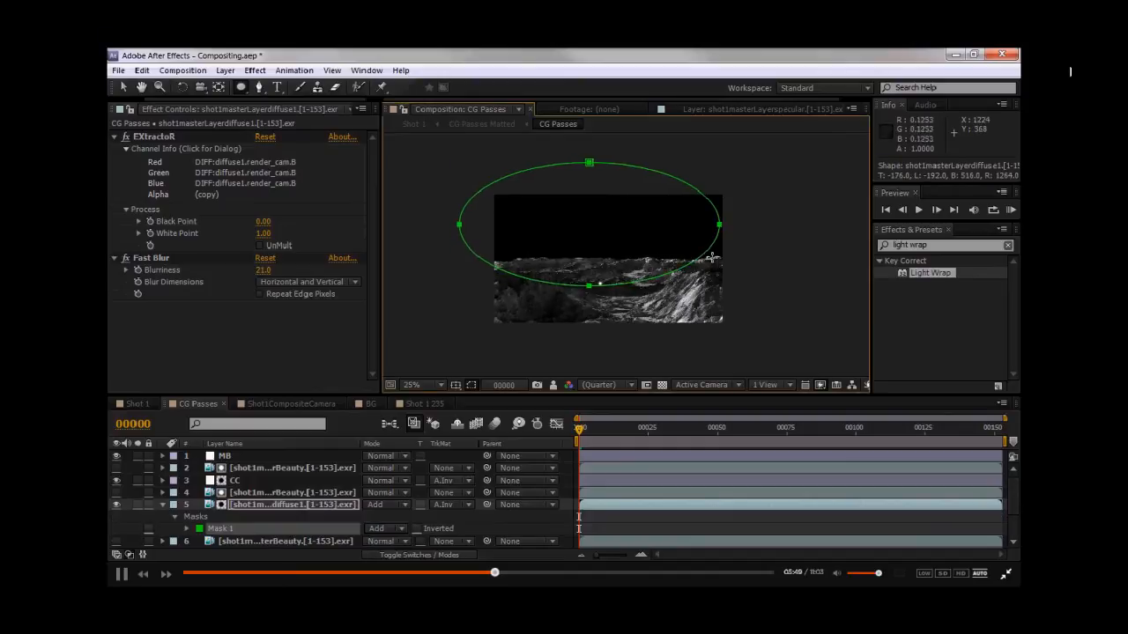
key("f")
left_click(381, 529)
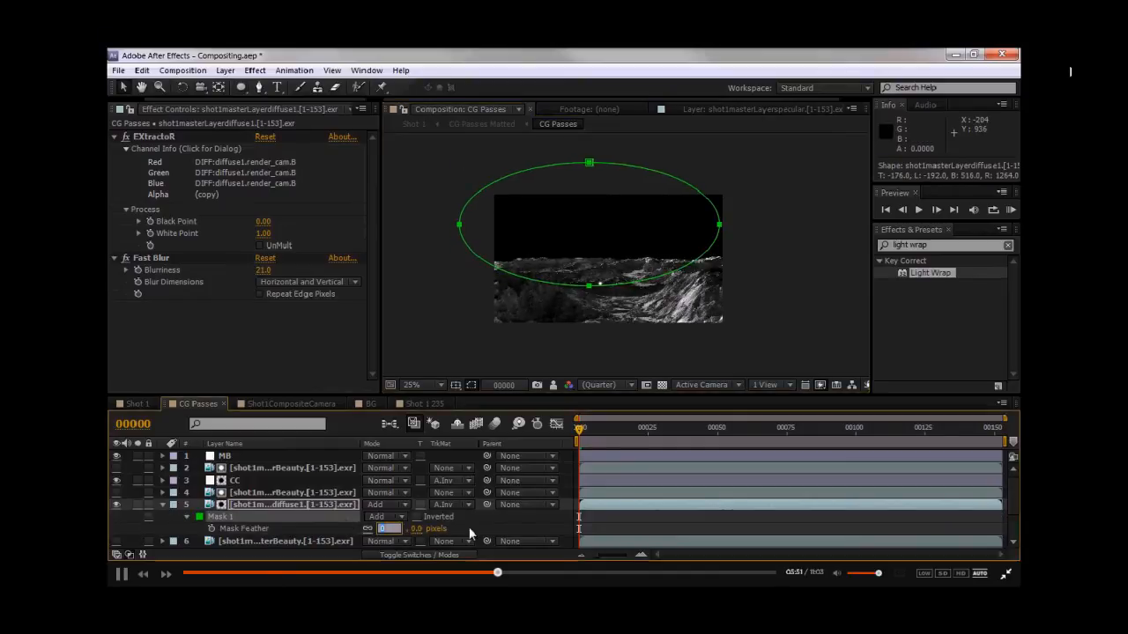
type("50")
key("Return")
scroll(643, 244, "up", 1)
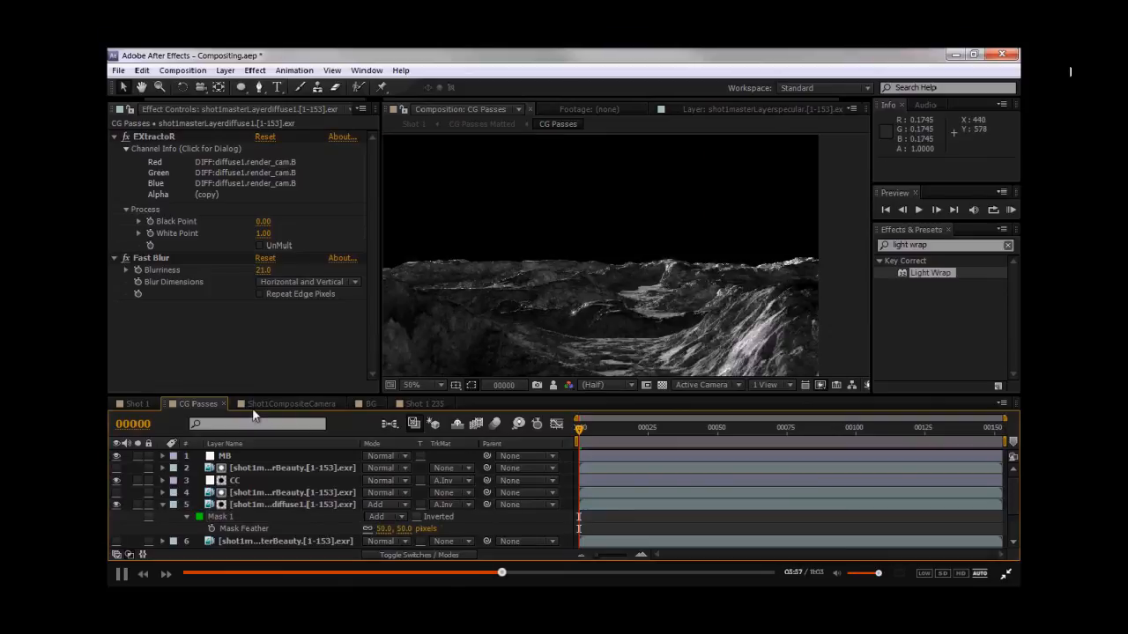
- In the Shot 1 comp, select the Area layer and nudge it slightly downward
left_click(136, 403)
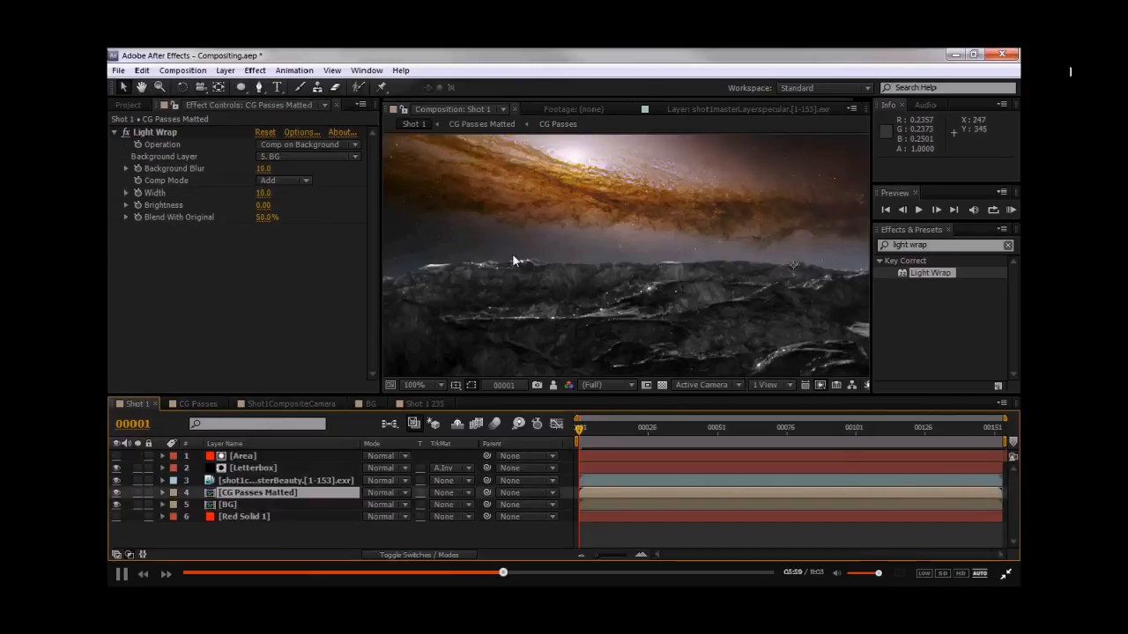
scroll(516, 255, "down", 2)
left_click_drag(581, 262, 509, 248)
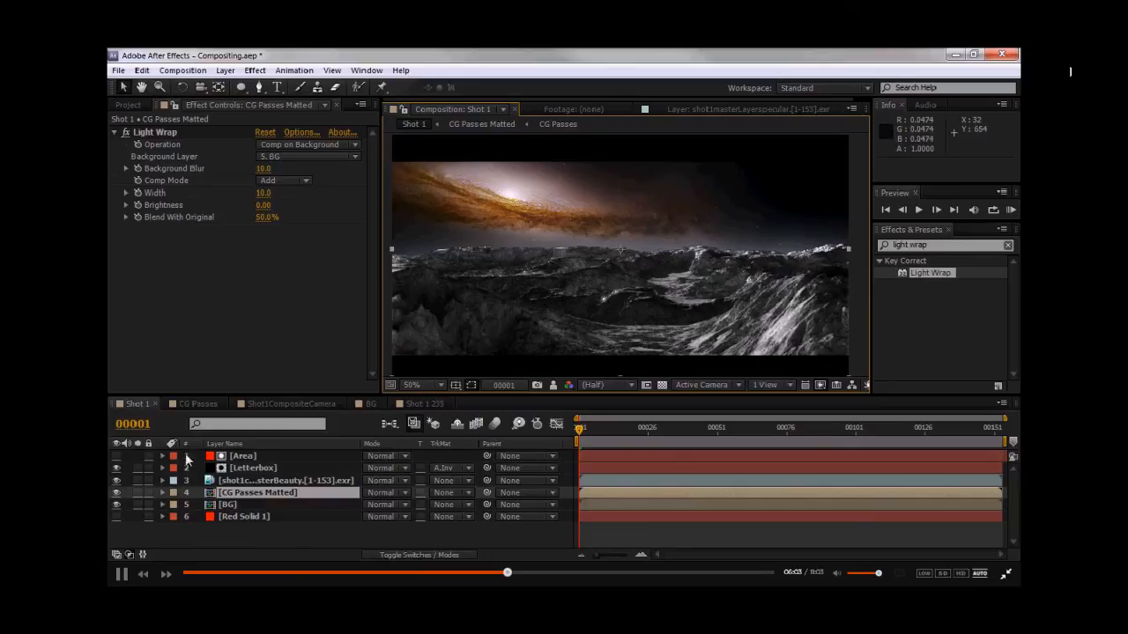
left_click(233, 469)
left_click(243, 457)
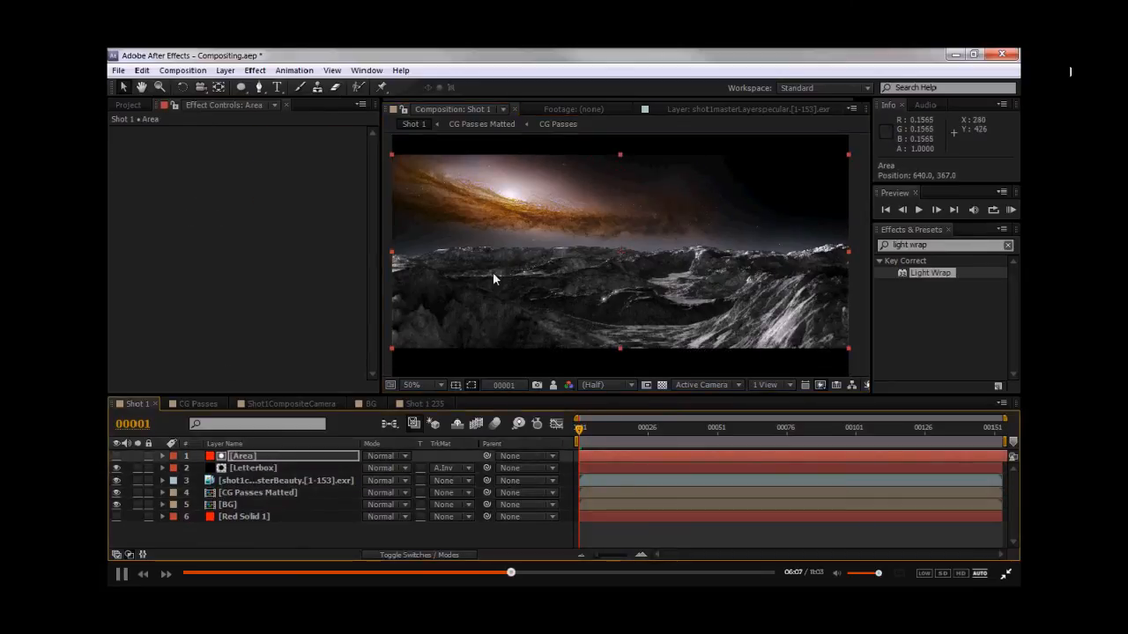
key("Down")
key("Down")
key("Down")
key("Down")
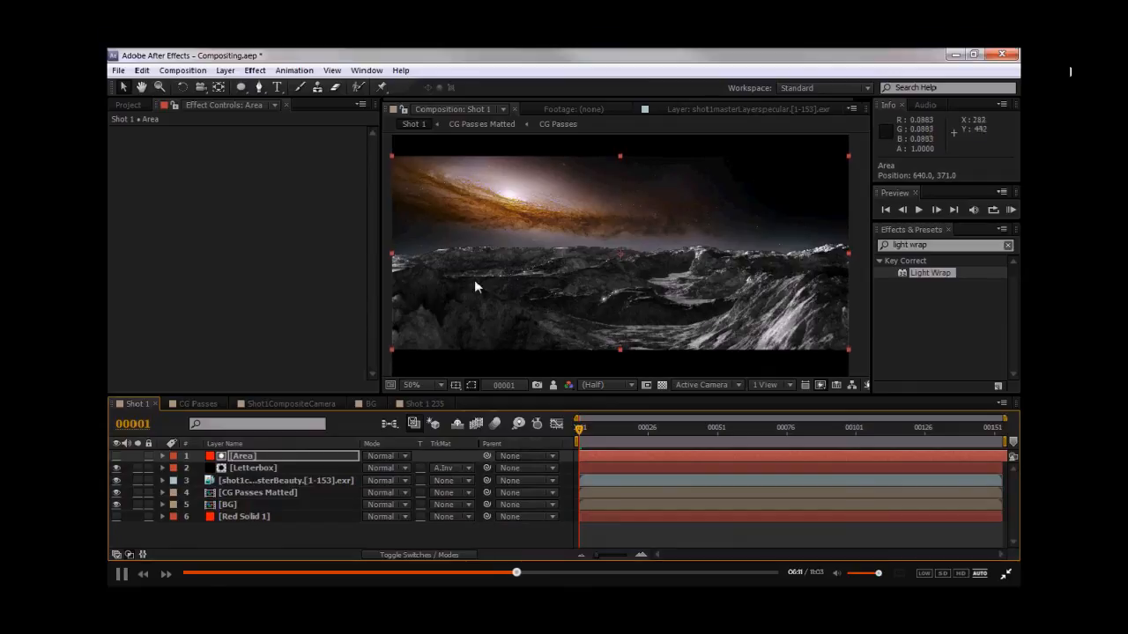
- Examine the horizon edge of the Shot 1 composite in the viewer
middle_click_drag(460, 278, 514, 284)
left_click(430, 267)
middle_click_drag(583, 260, 539, 295)
scroll(540, 287, "up", 1)
scroll(520, 271, "down", 1)
middle_click_drag(589, 268, 564, 272)
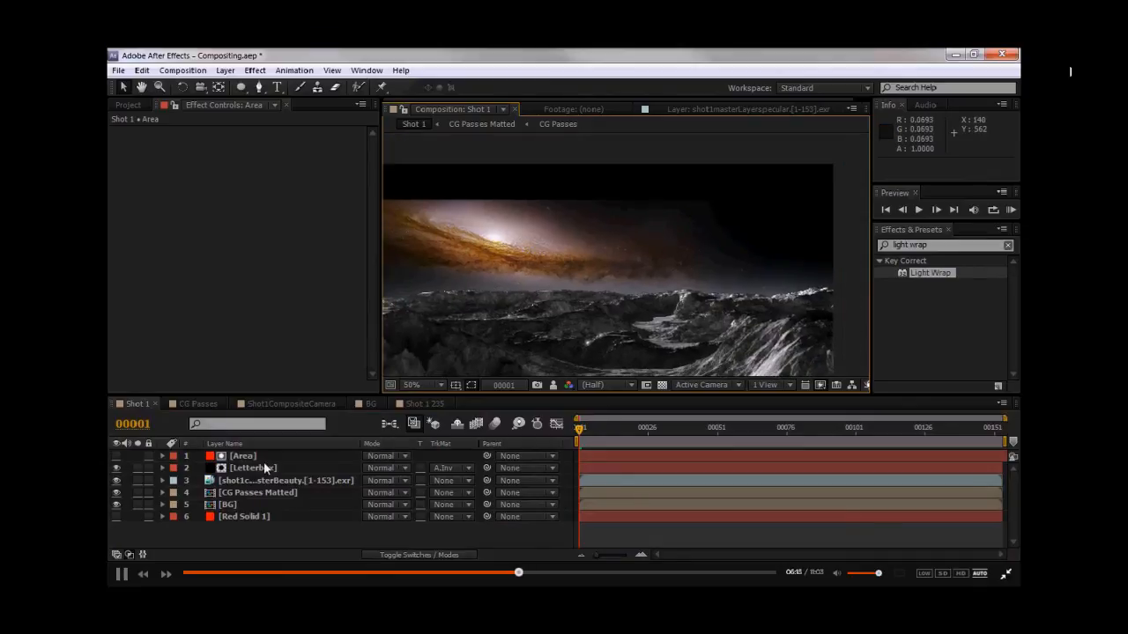
- Open the BG comp, hide the Horizon layer, and create a new solid named Stars
double_click(250, 500)
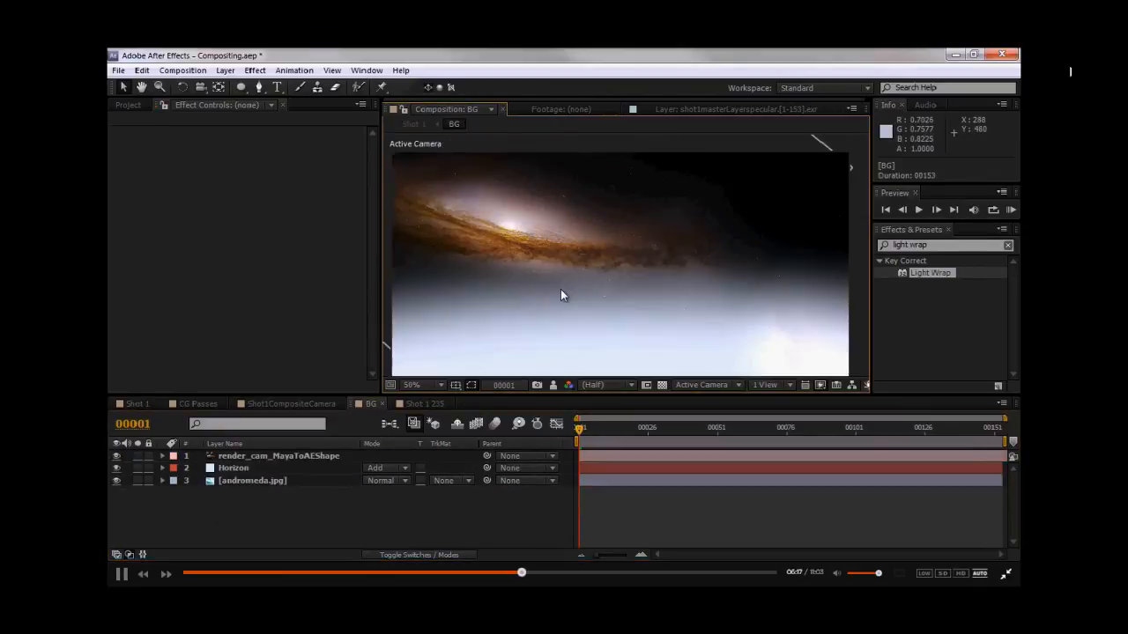
left_click(116, 468)
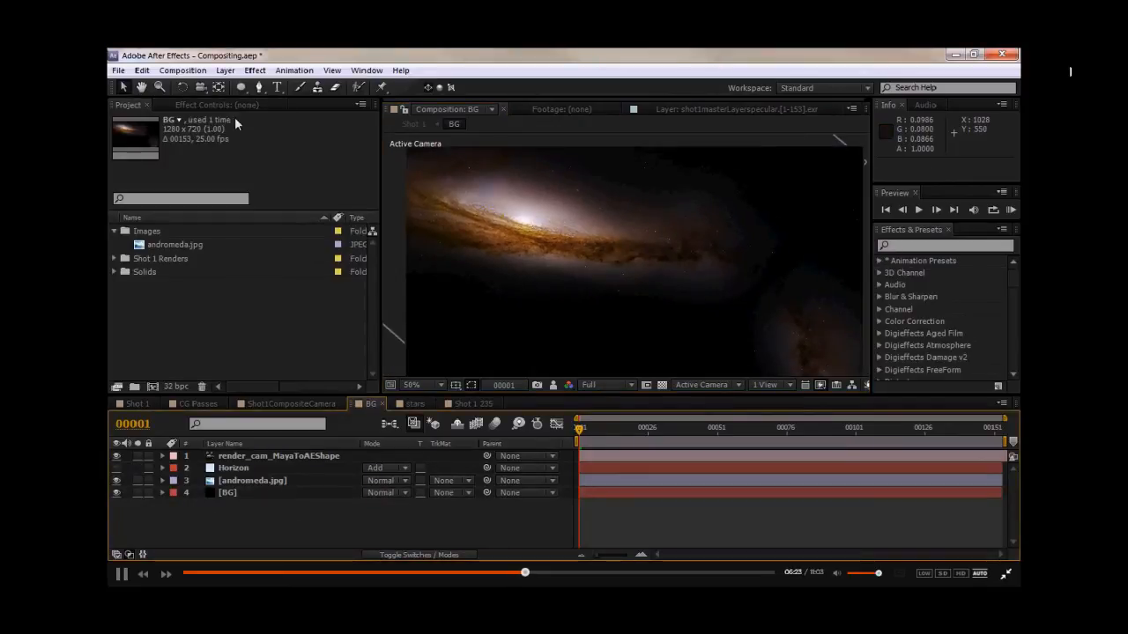
left_click(225, 70)
mouse_move(408, 58)
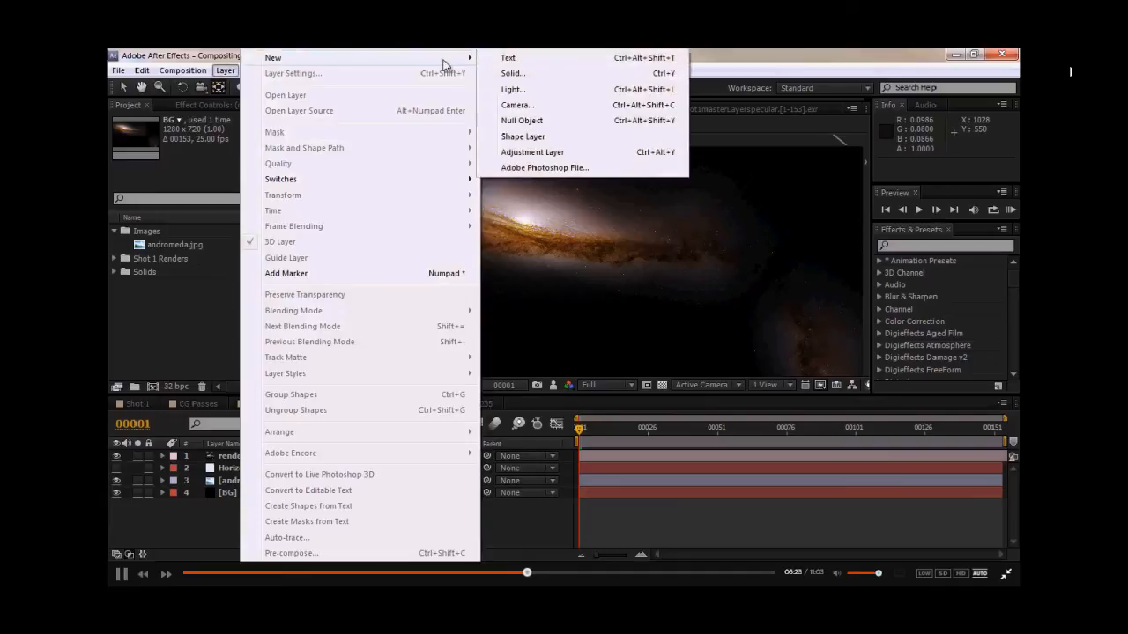
left_click(513, 73)
type("Stars")
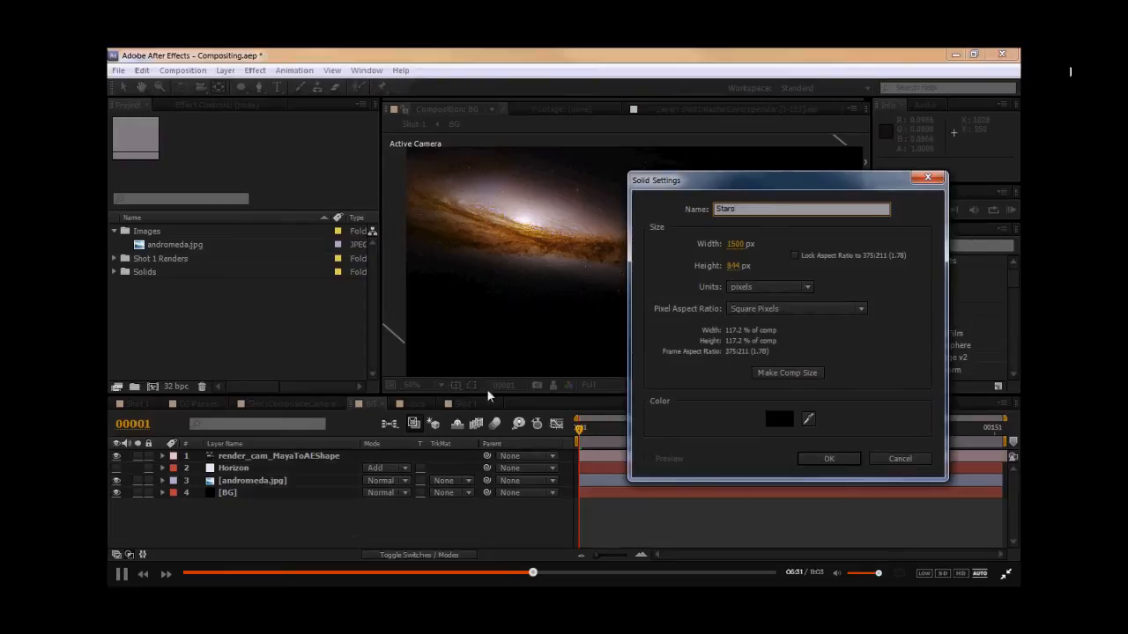
left_click(828, 458)
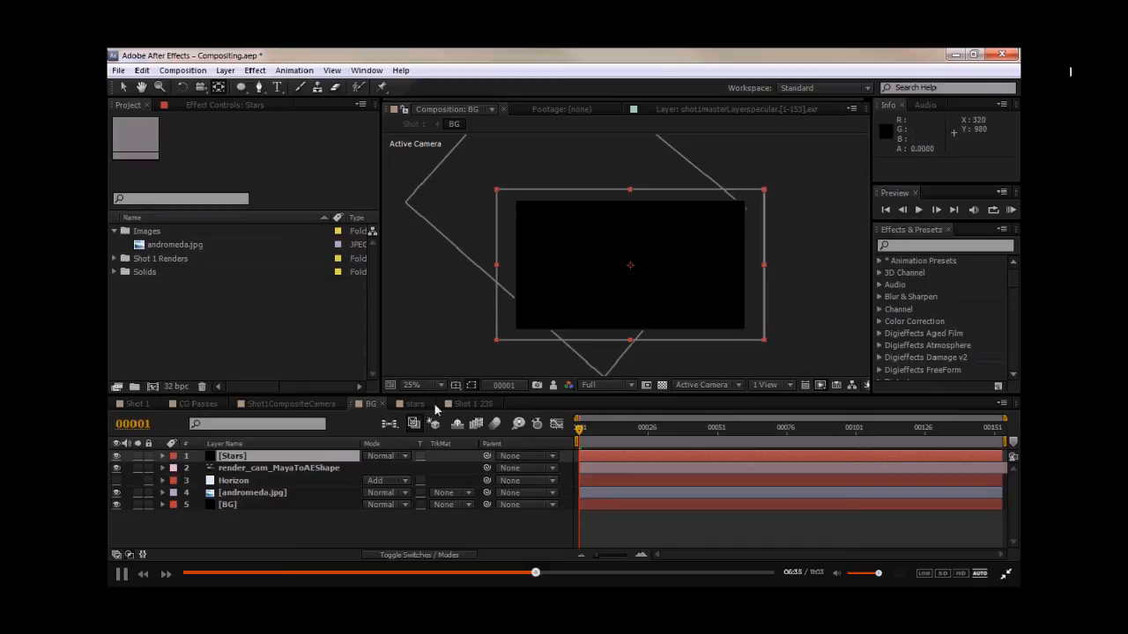
- Search for fractal and apply Fractal Noise to the Stars solid
left_click(949, 245)
type("fractal")
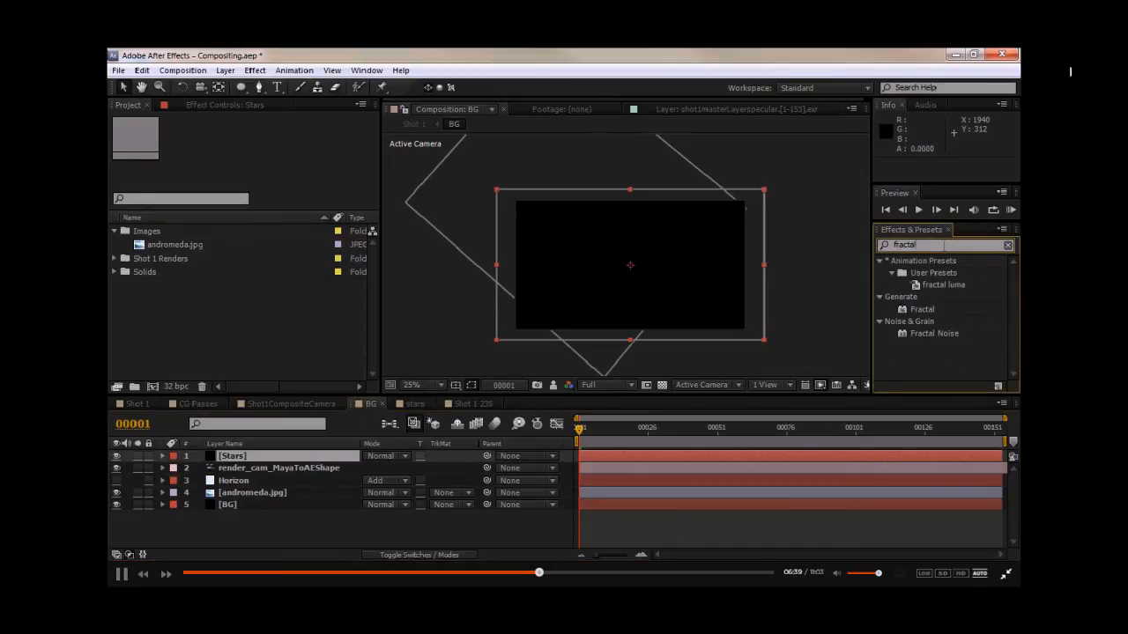
left_click_drag(934, 332, 229, 455)
key("period")
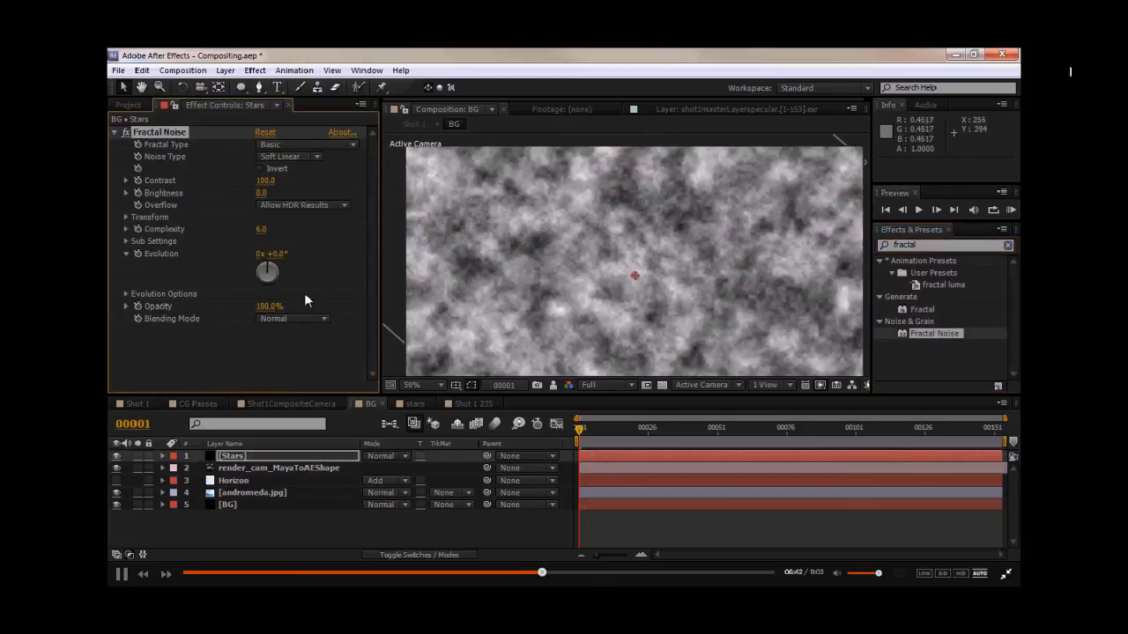
- Set the Fractal Noise Transform scale to 3
left_click(126, 217)
left_click_drag(262, 257, 143, 254)
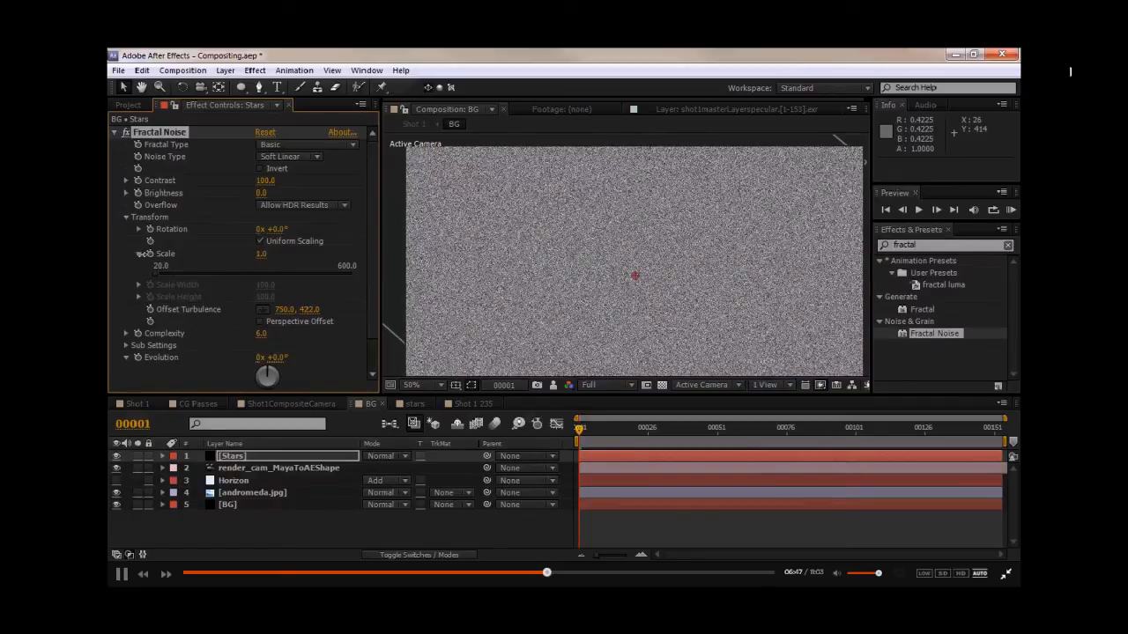
scroll(525, 275, "up", 1)
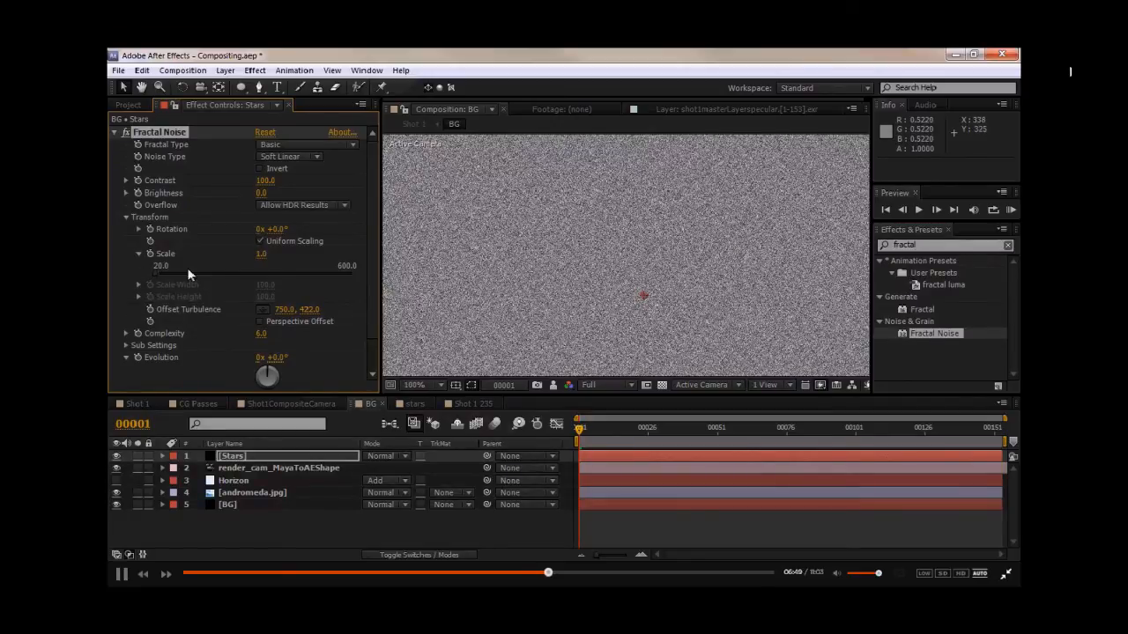
left_click_drag(263, 253, 264, 253)
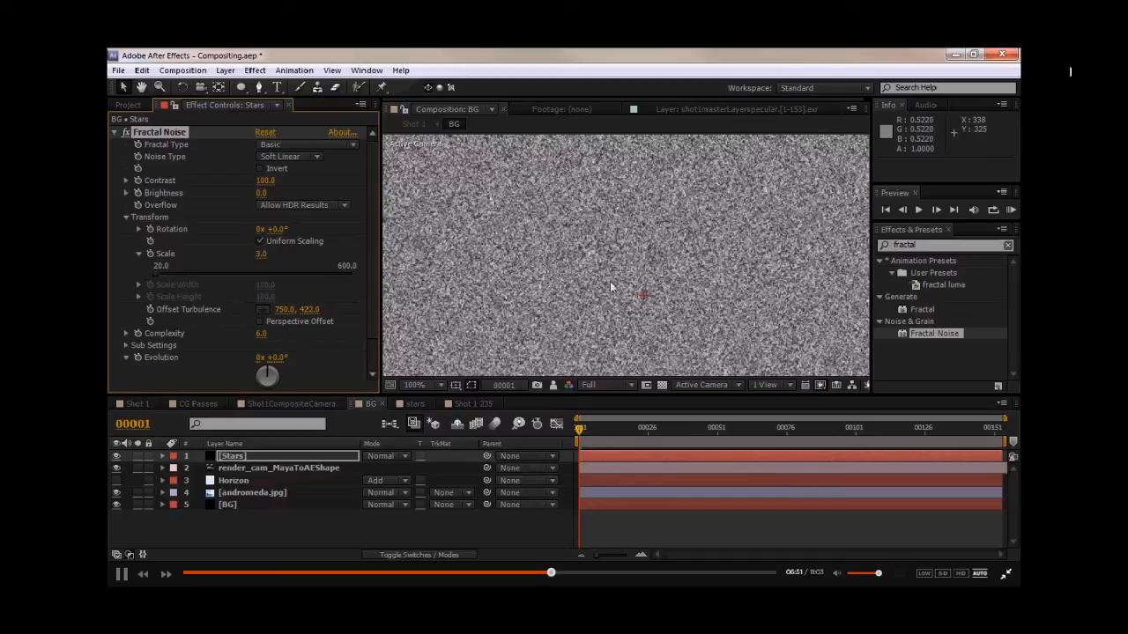
middle_click_drag(696, 284, 449, 310)
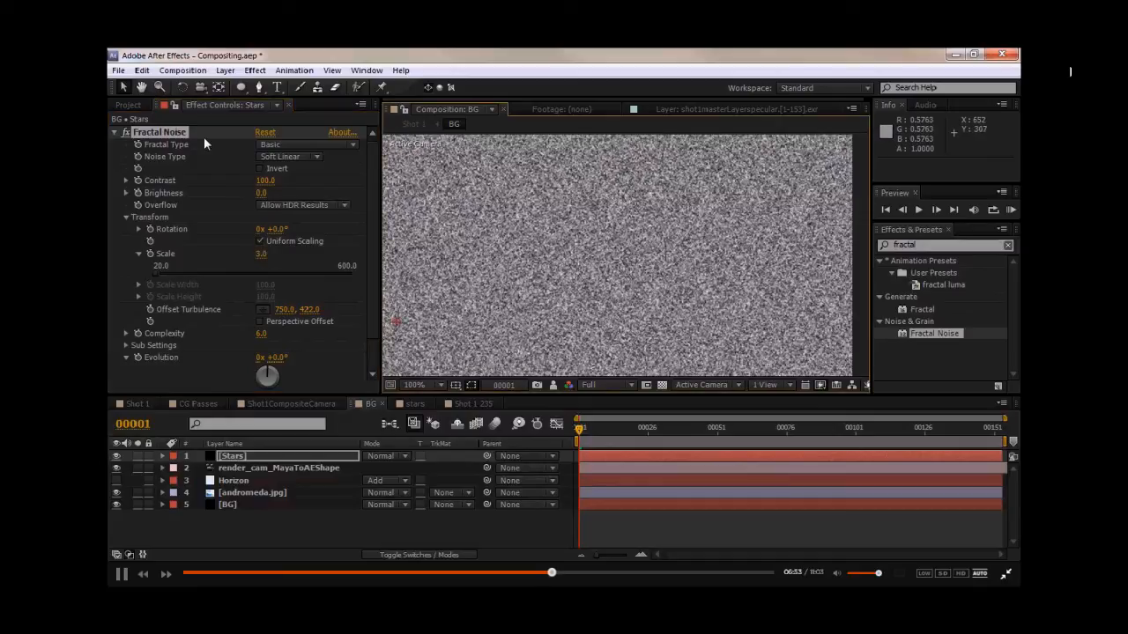
- Raise the Fractal Noise contrast to 226 and set the brightness to -107
left_click_drag(290, 180, 357, 179)
left_click_drag(264, 193, 182, 192)
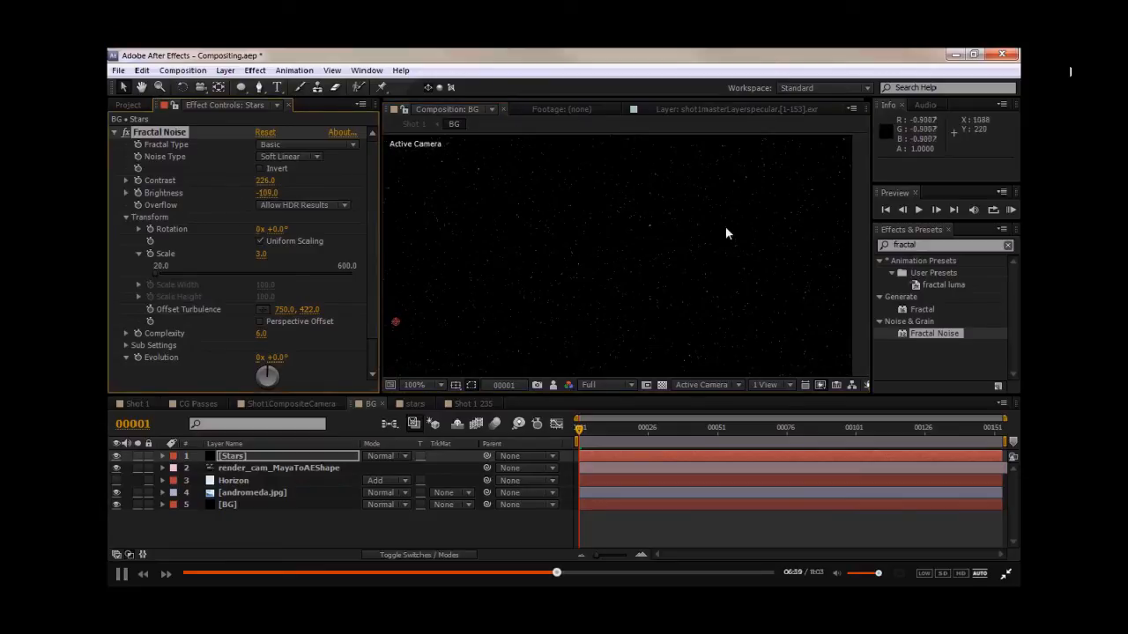
left_click_drag(264, 192, 286, 192)
scroll(608, 251, "up", 1)
left_click_drag(266, 193, 275, 193)
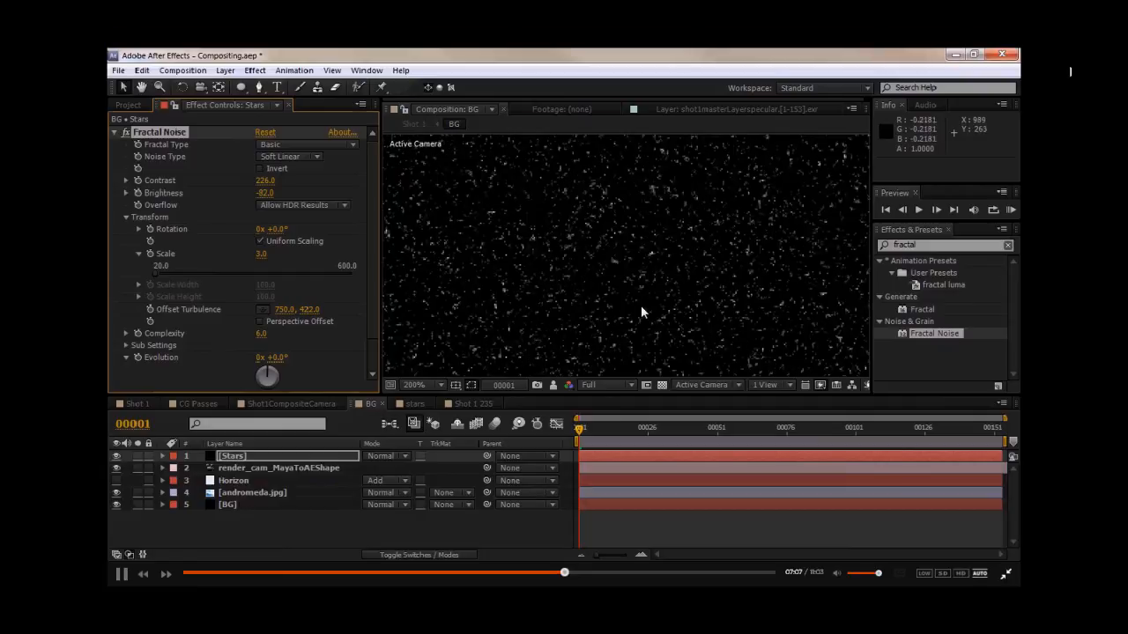
scroll(478, 265, "down", 1)
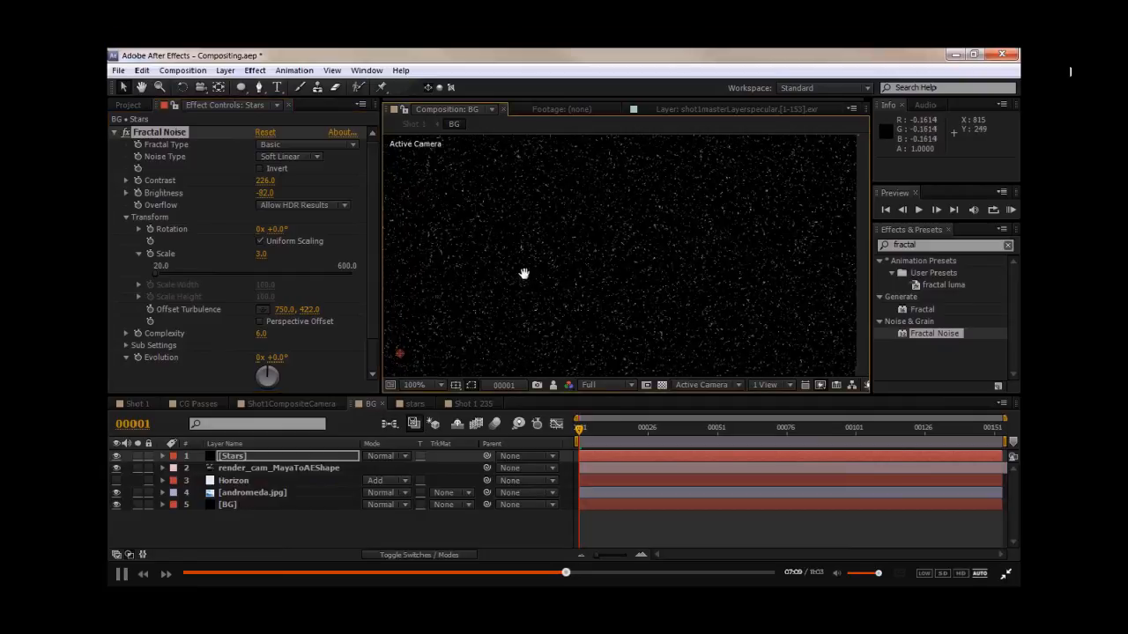
left_click_drag(271, 193, 249, 194)
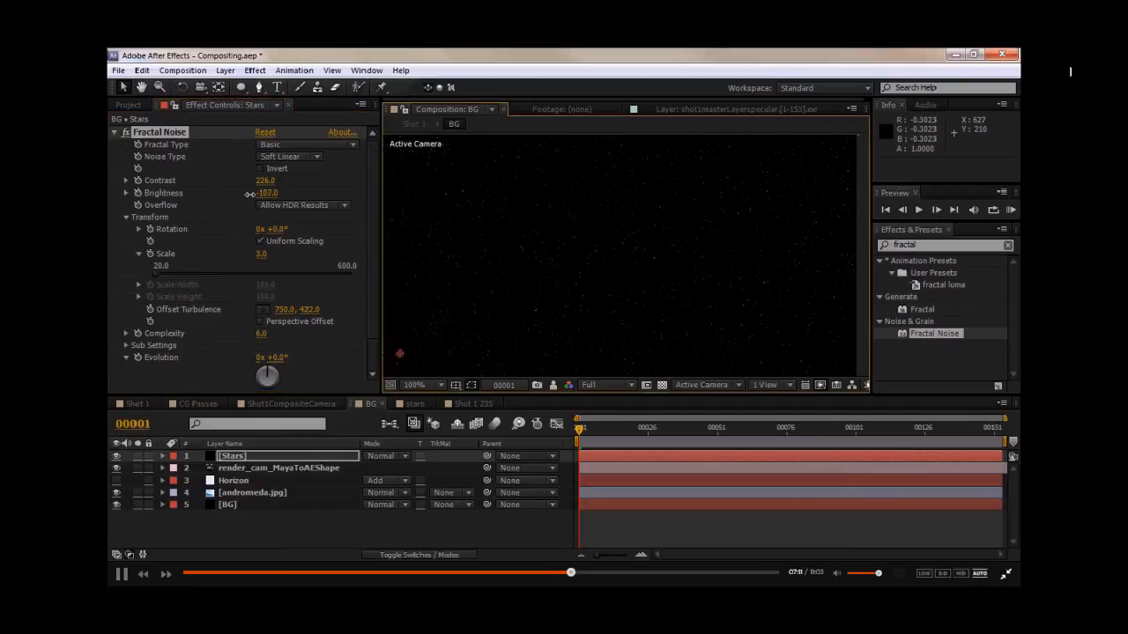
left_click_drag(523, 256, 567, 315)
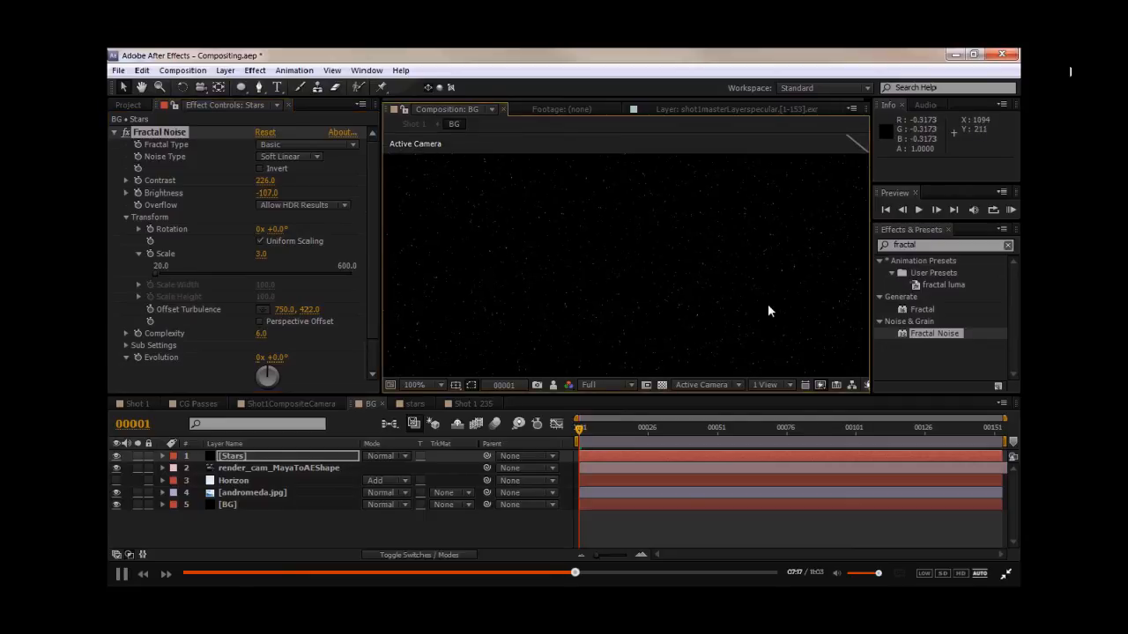
- Feather the galaxy mask on the Stars layer by 150 pixels and invert it
left_click_drag(805, 294, 666, 229)
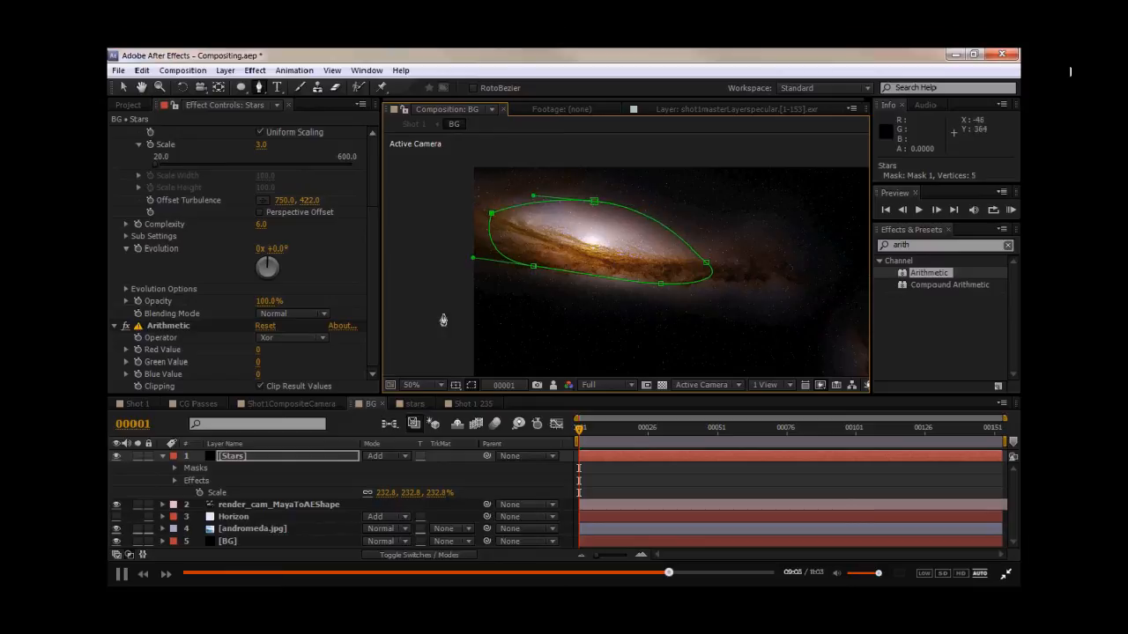
key("f")
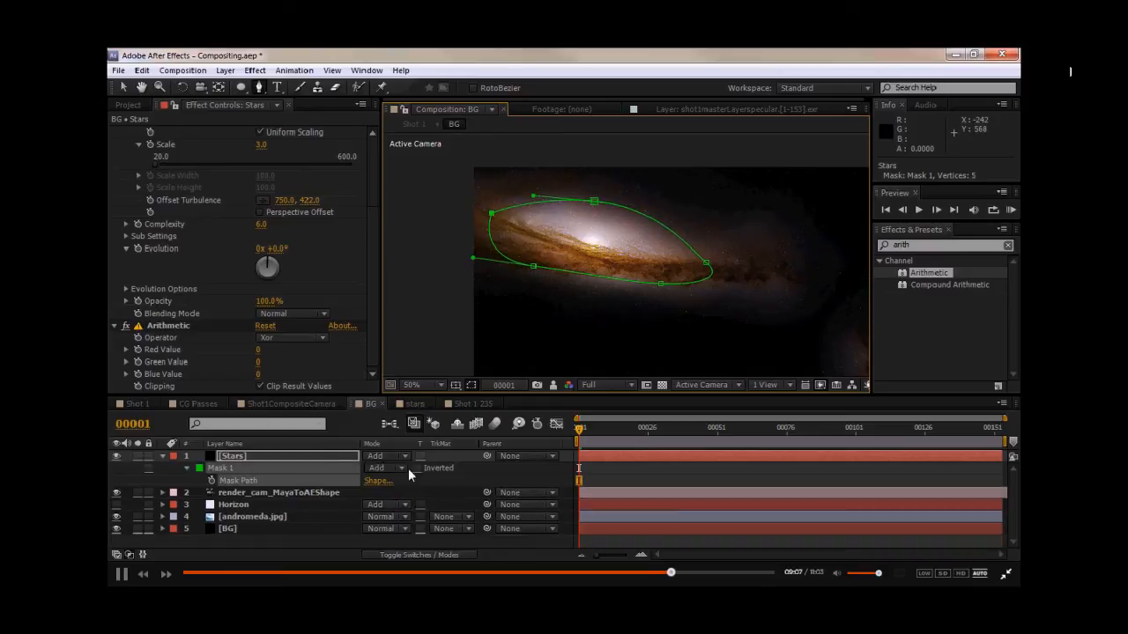
left_click(380, 480)
type("150")
left_click(324, 456)
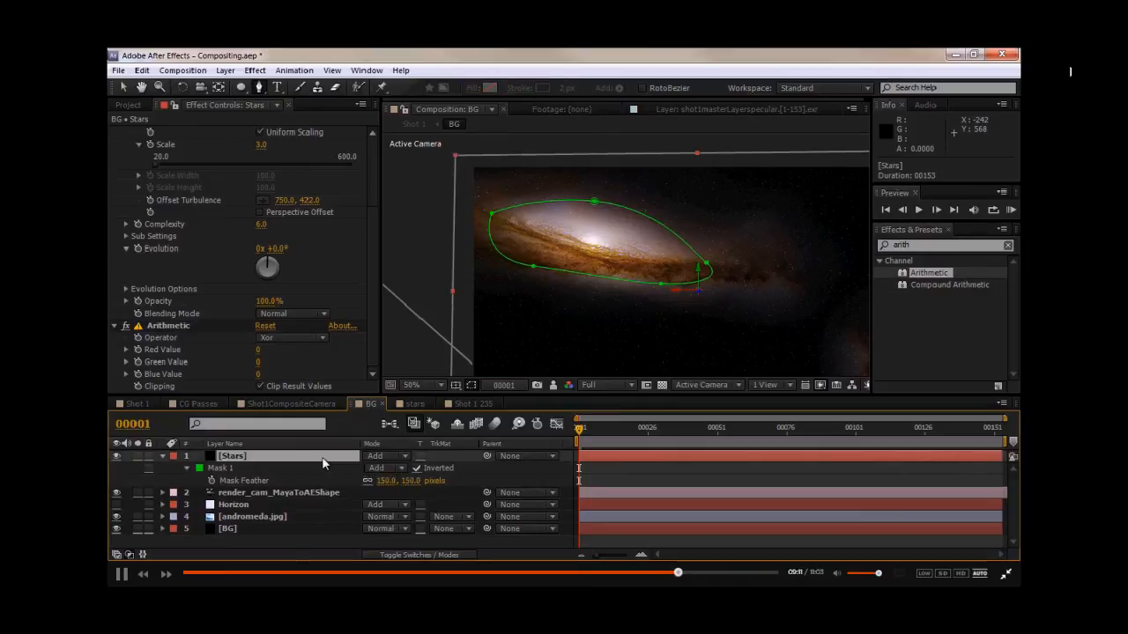
- Try a mask expansion of 50 pixels on the Stars layer's mask
key("m")
key("m")
left_click_drag(368, 518, 374, 518)
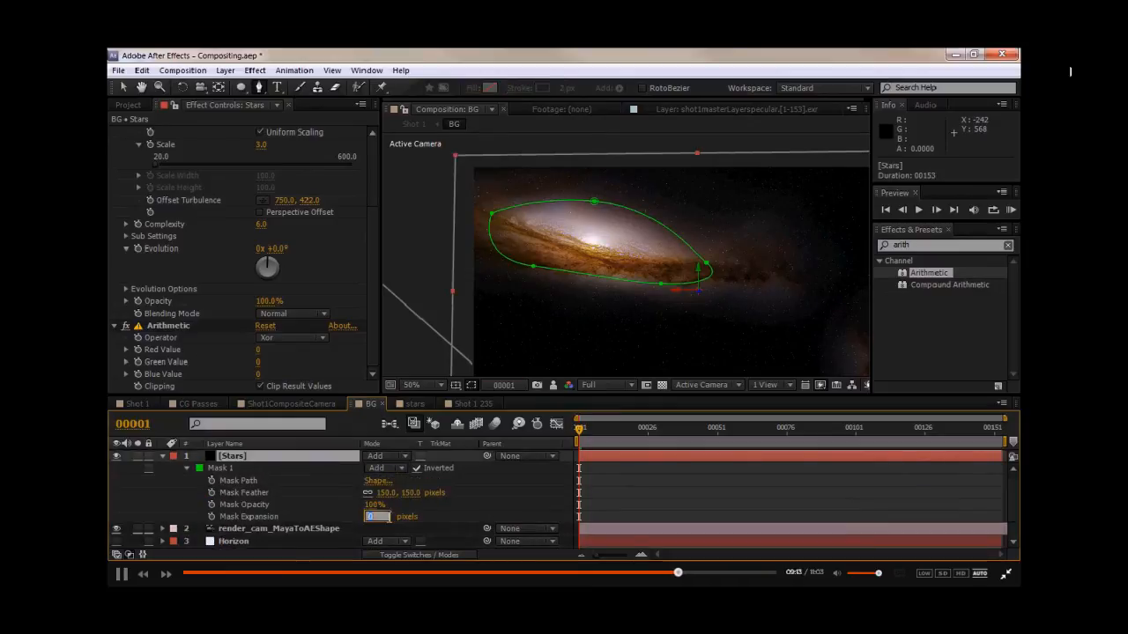
left_click(447, 509)
scroll(569, 262, "up", 2)
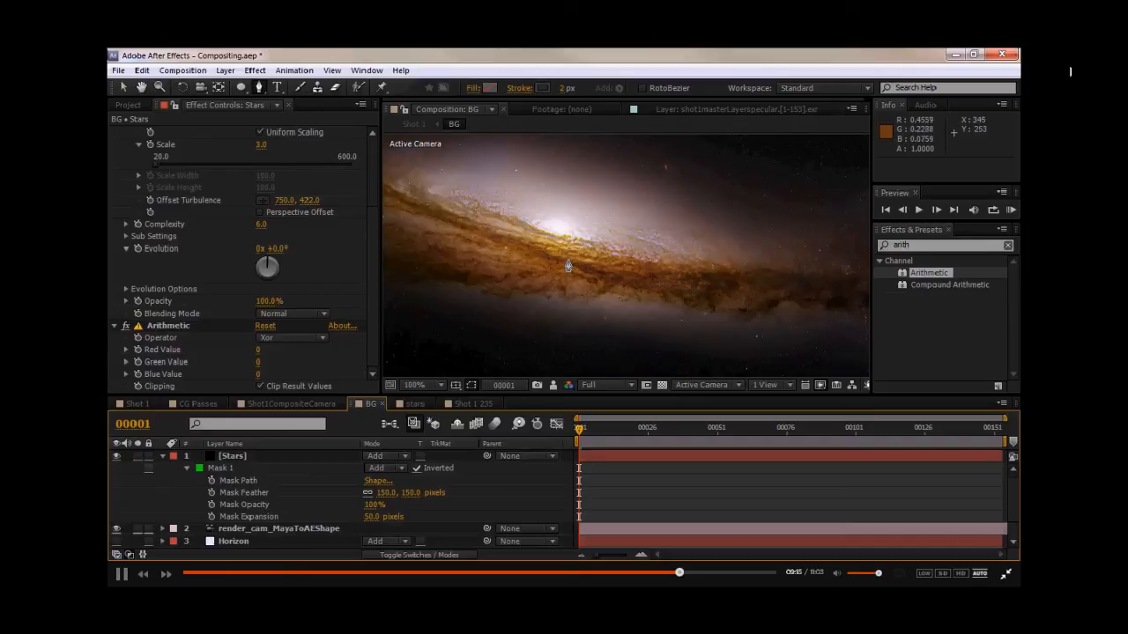
left_click_drag(555, 235, 575, 274)
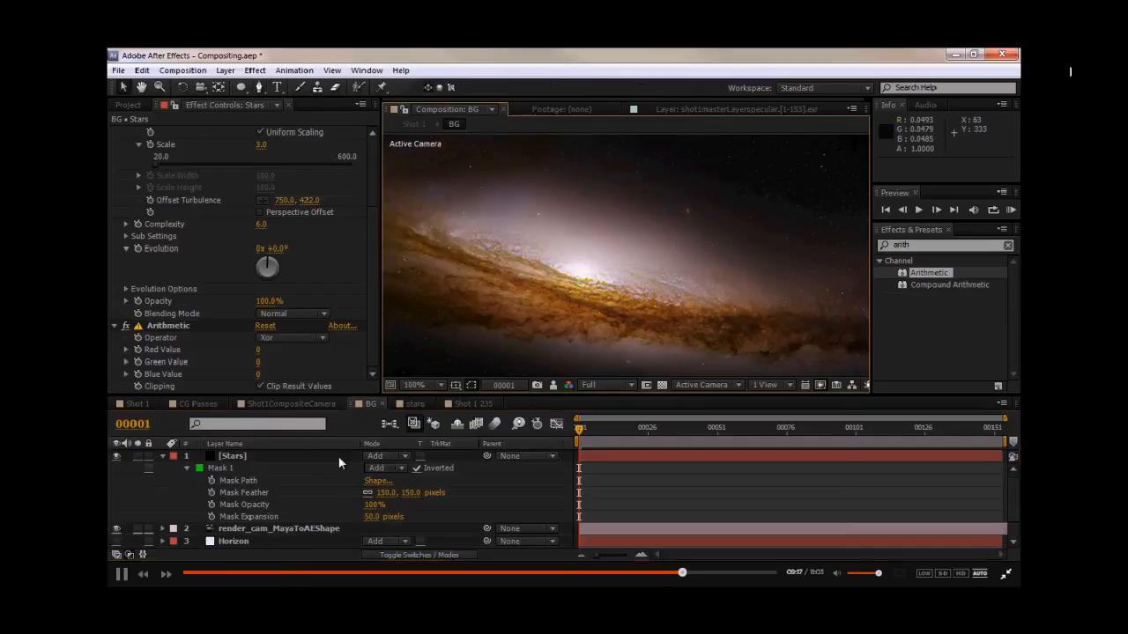
- Try other modes for the Stars mask, then set its mask expansion to 0 pixels
left_click(382, 468)
left_click(398, 358)
left_click(381, 467)
left_click(395, 374)
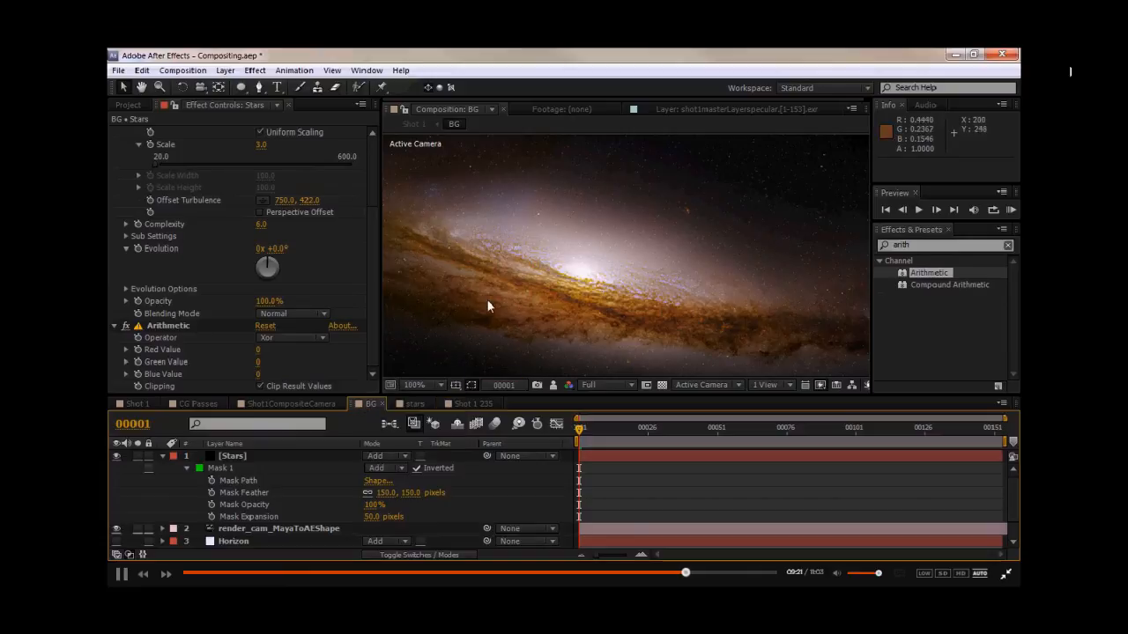
left_click(372, 516)
key("Return")
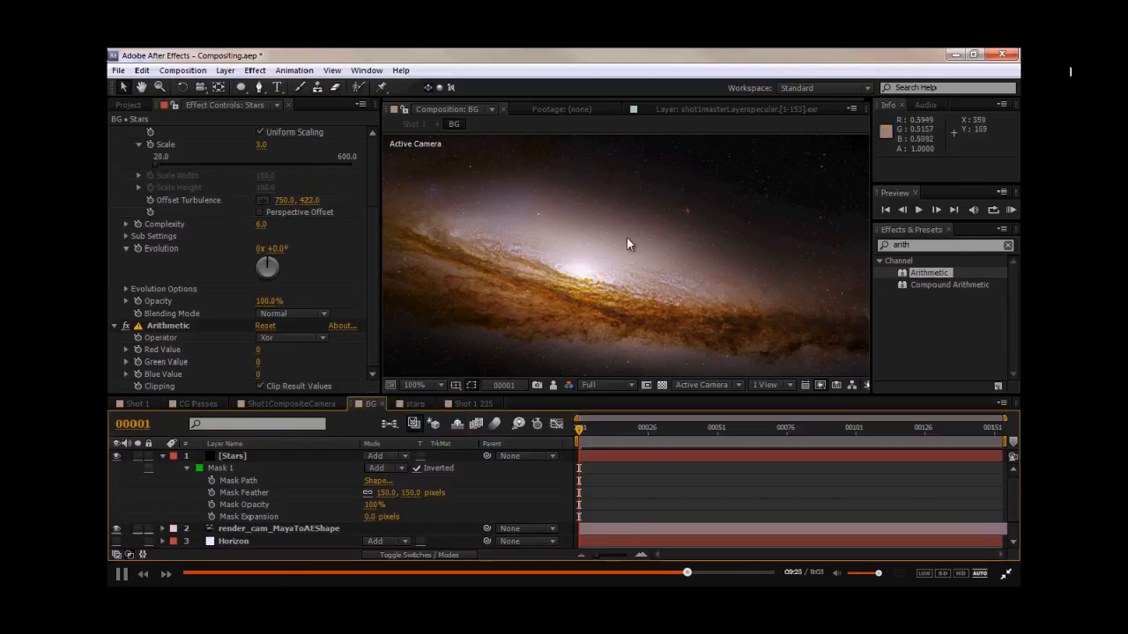
- Collapse the Stars layer and turn the Horizon layer back on
scroll(536, 248, "down", 2)
left_click_drag(578, 260, 588, 241)
left_click(162, 457)
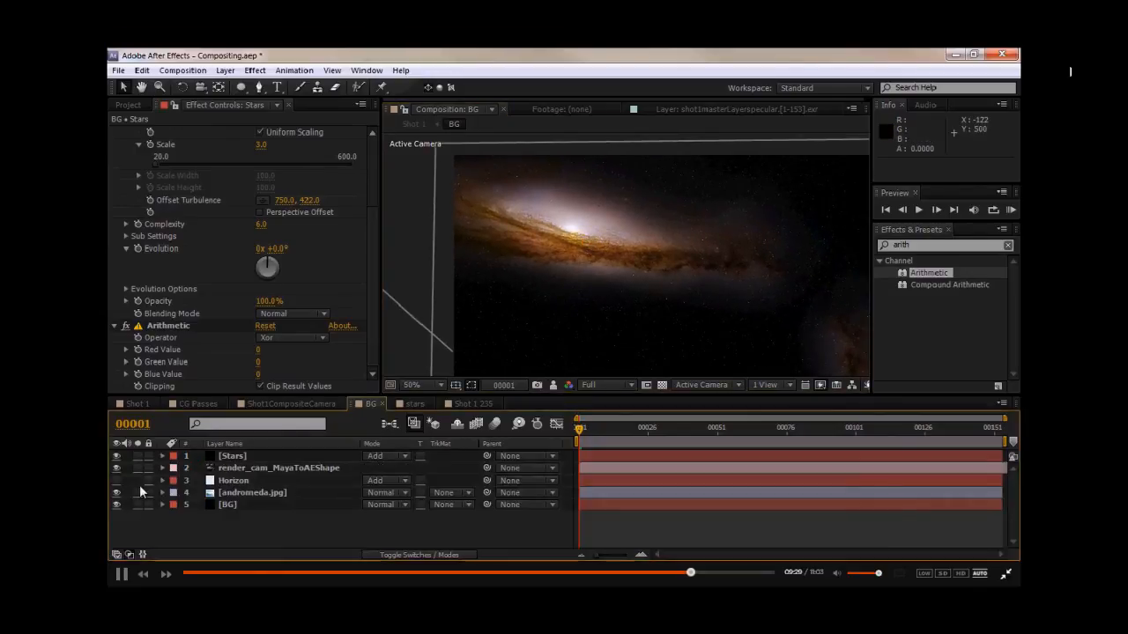
left_click(116, 482)
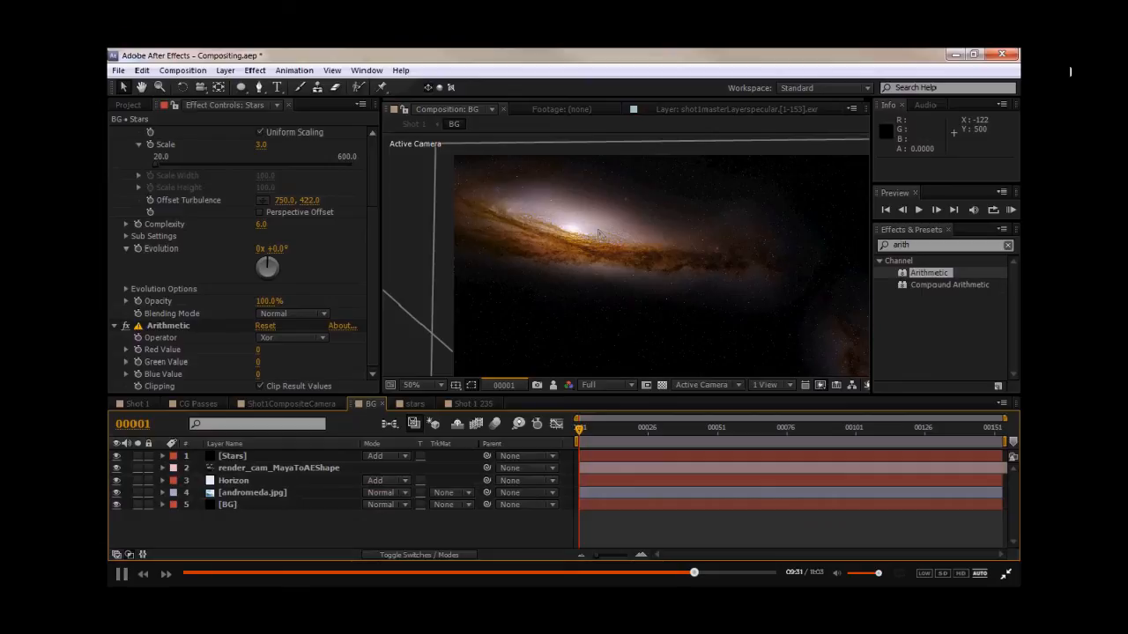
left_click(248, 483)
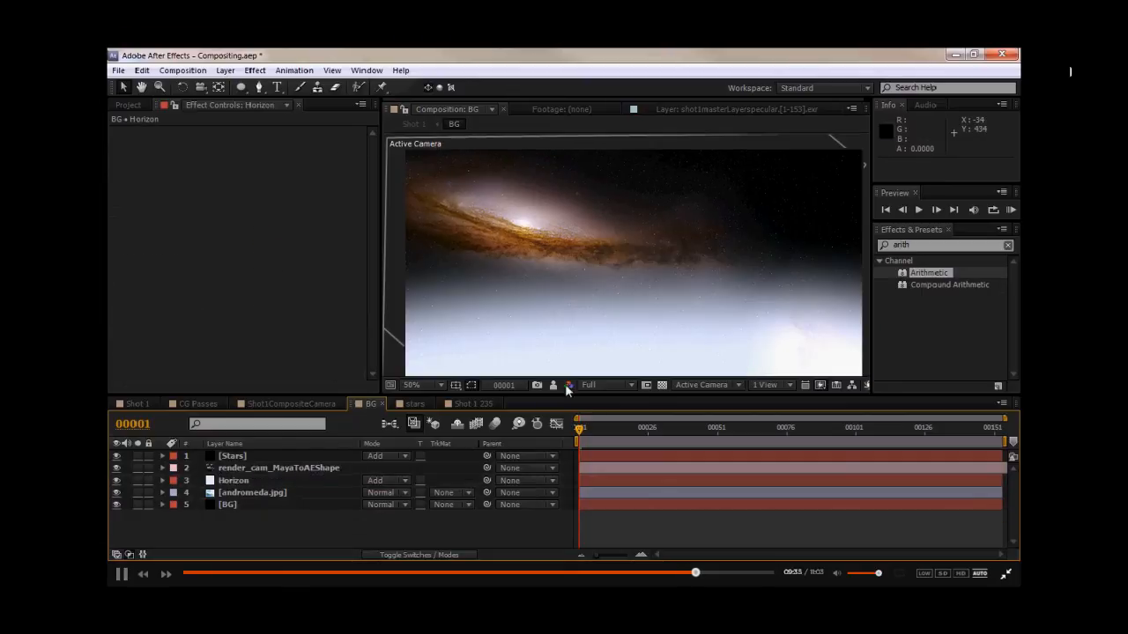
mouse_move(695, 245)
middle_mouse_down()
mouse_move(662, 270)
mouse_move(702, 259)
middle_mouse_up()
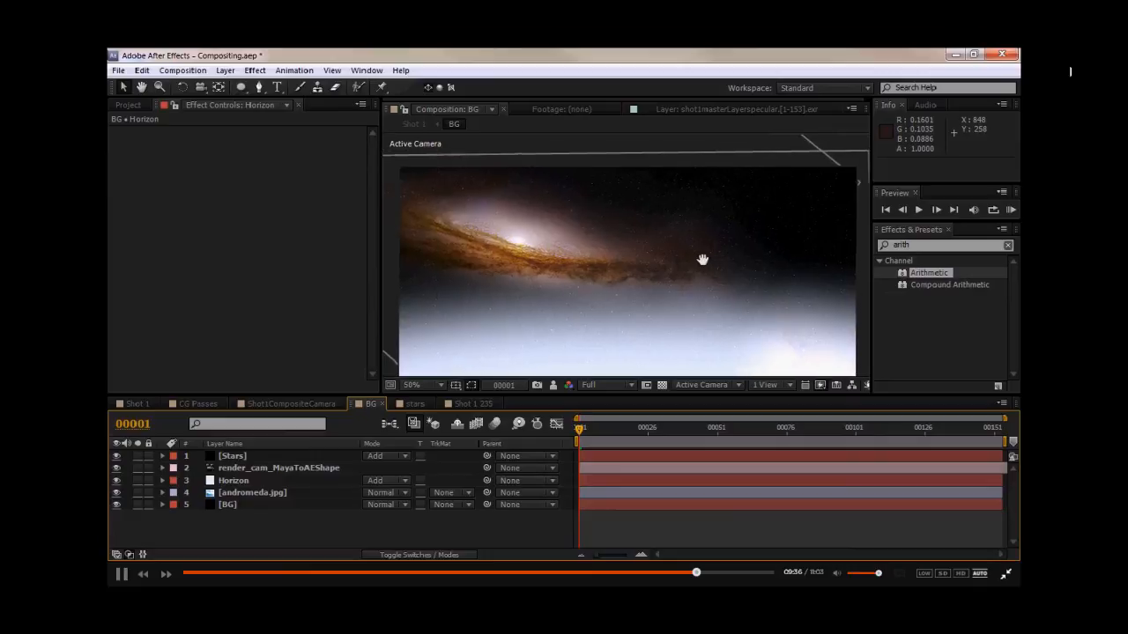
- Draw a second rectangular mask across the upper band of the Stars layer and set it to Subtract
left_click(231, 457)
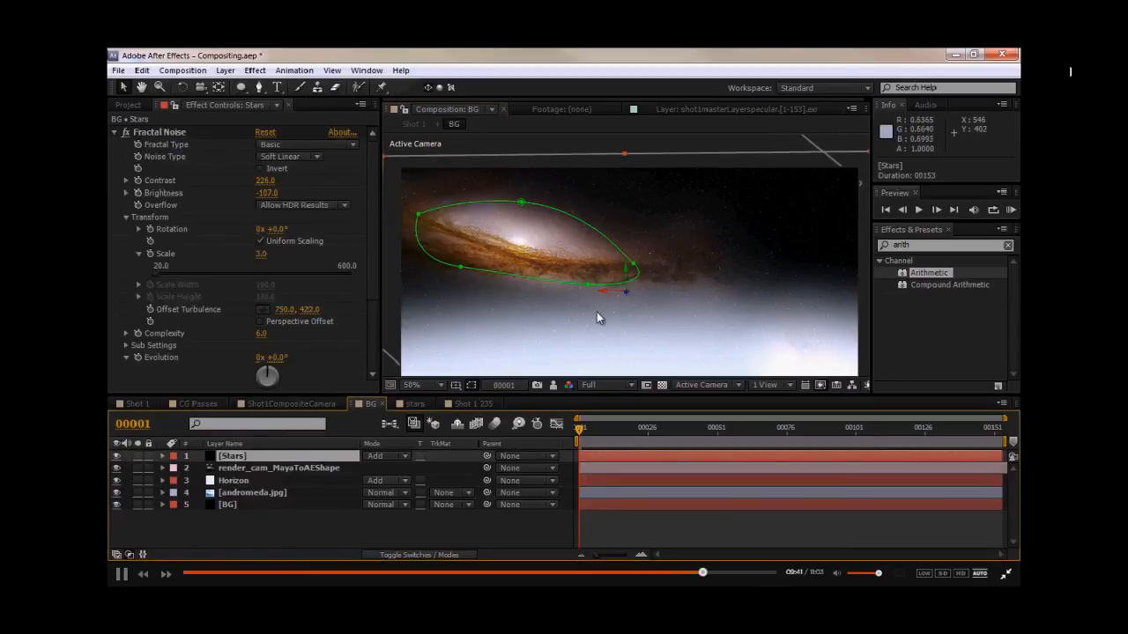
key("comma")
left_click(240, 86)
left_click(293, 89)
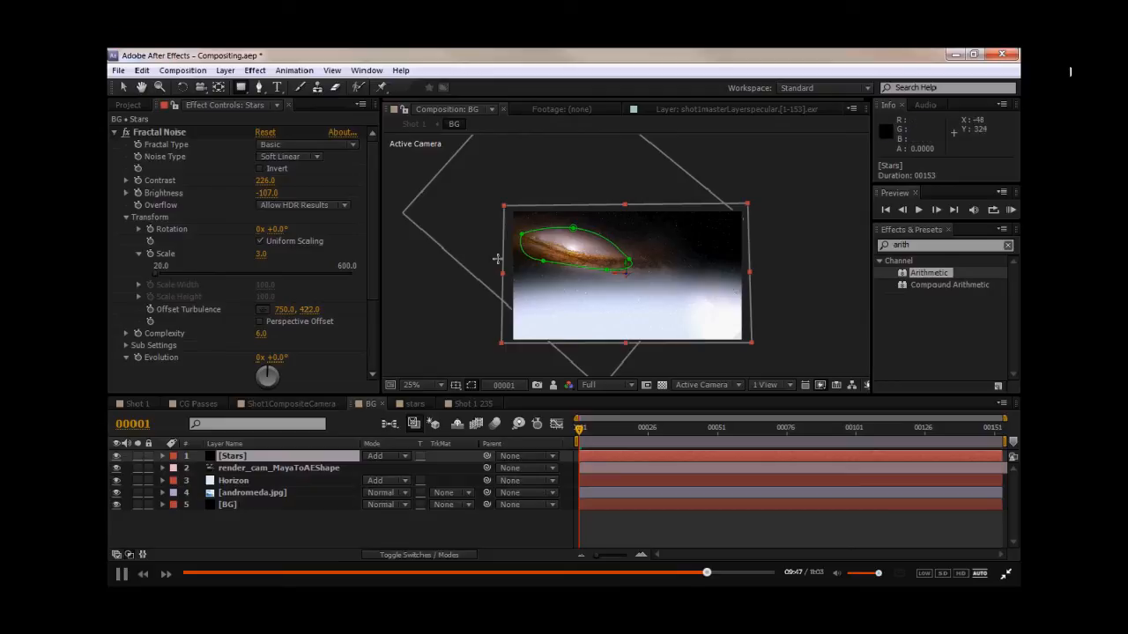
middle_click_drag(493, 237, 491, 249)
left_click_drag(465, 177, 785, 264)
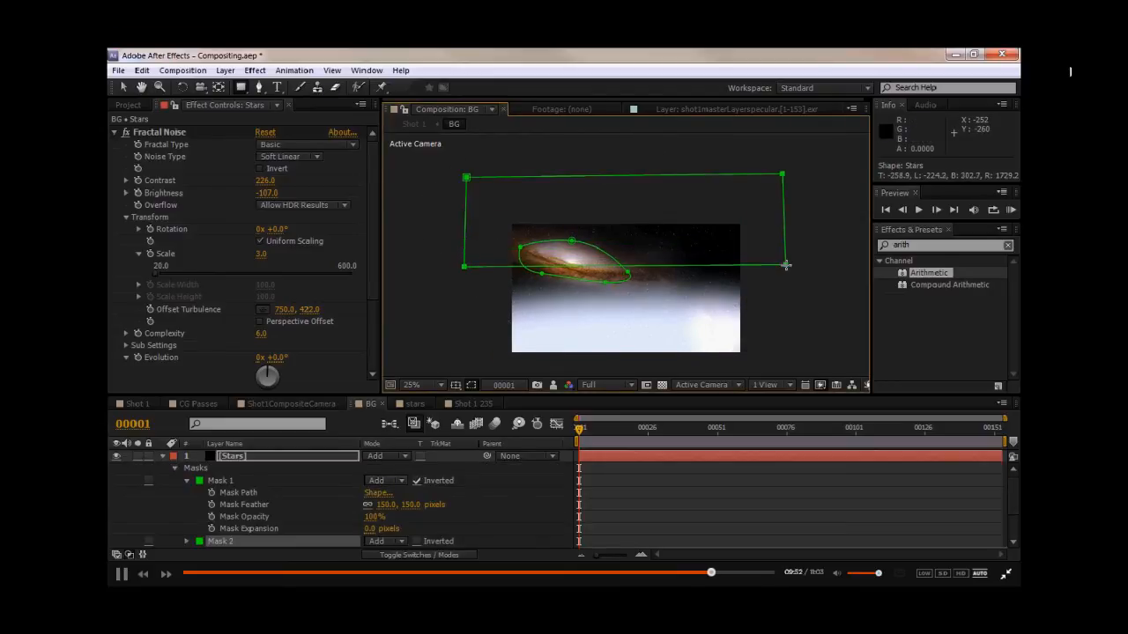
left_click(393, 540)
left_click(404, 461)
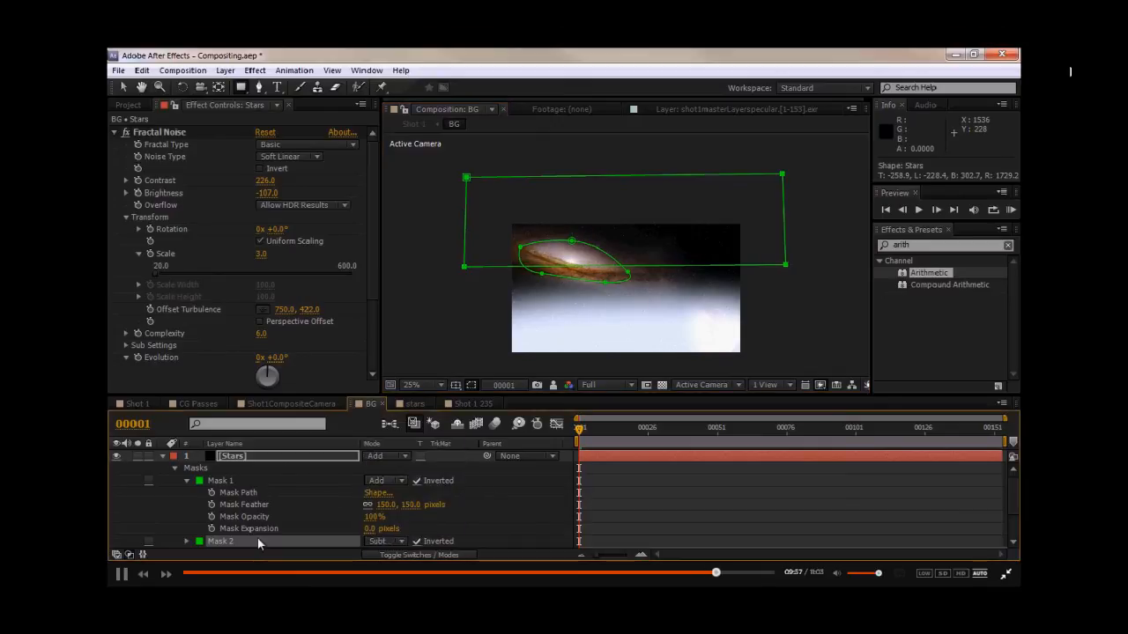
- Feather Mask 2 on the Stars layer by 200 pixels
scroll(293, 514, "down", 1)
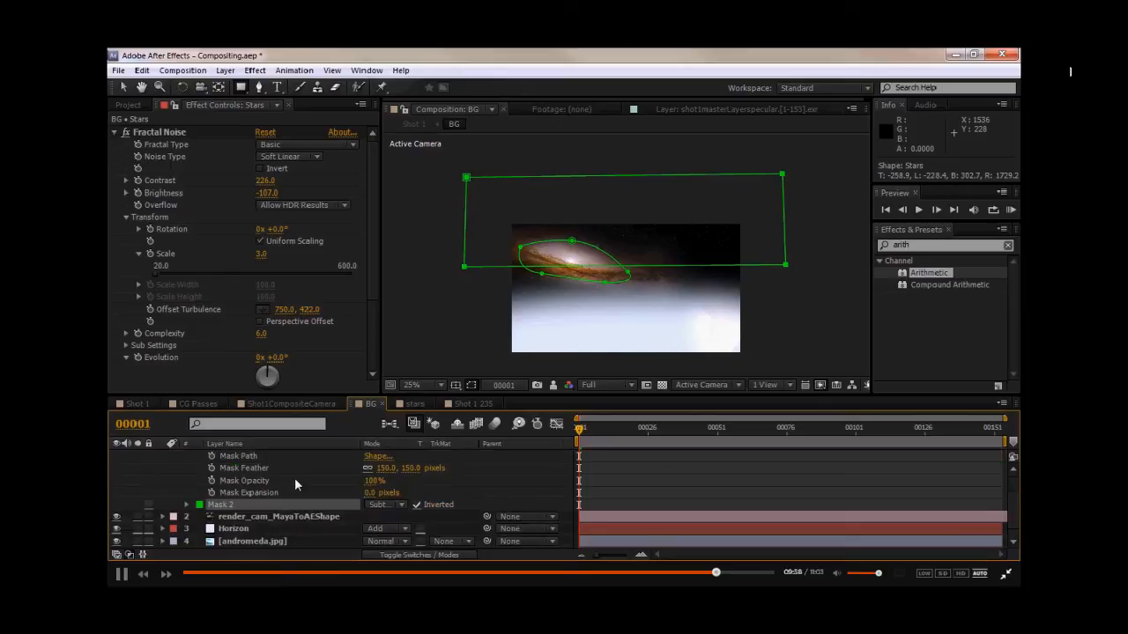
left_click(187, 505)
type("200")
left_click(468, 521)
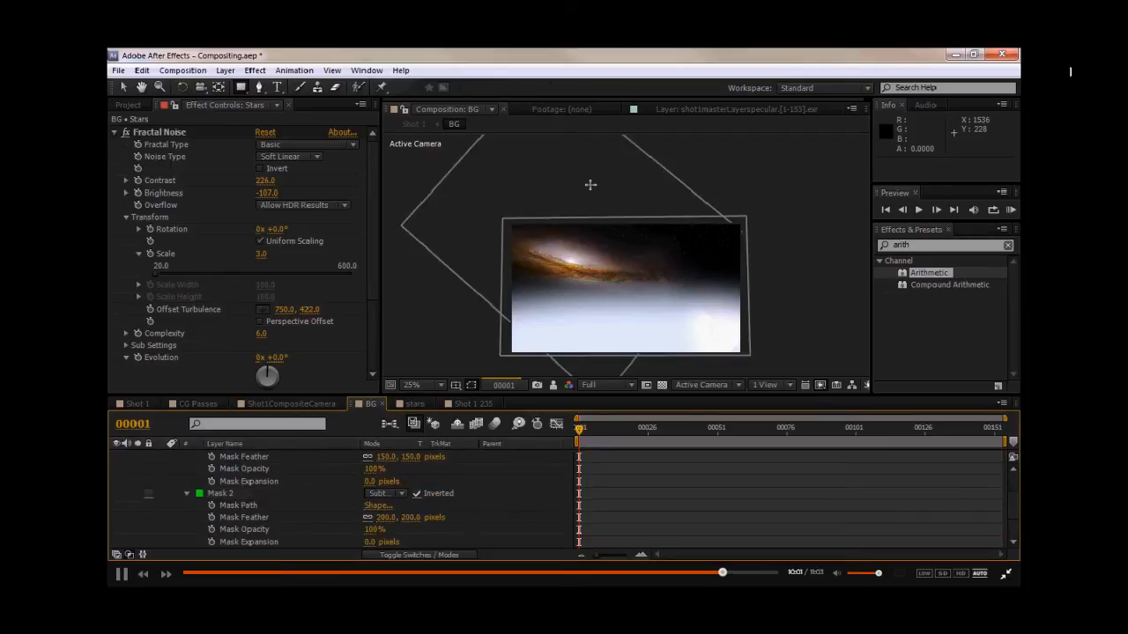
- Inspect the starfield close up, comparing Mask 2 switched to None and back to Subtract
scroll(570, 193, "up", 2)
middle_click_drag(510, 210, 617, 196)
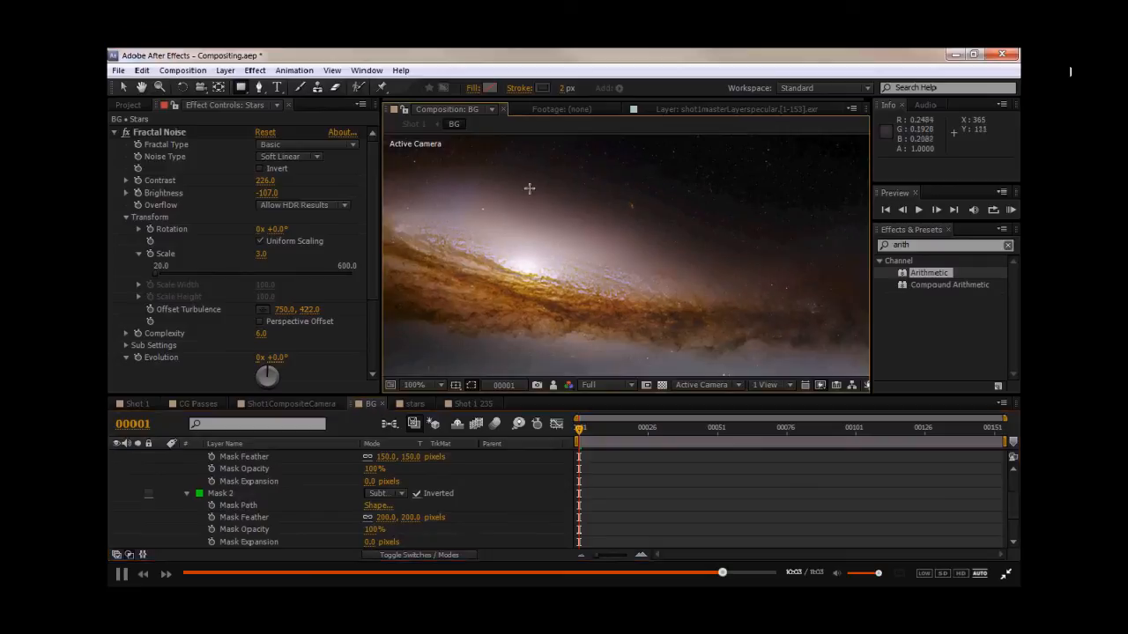
key("v")
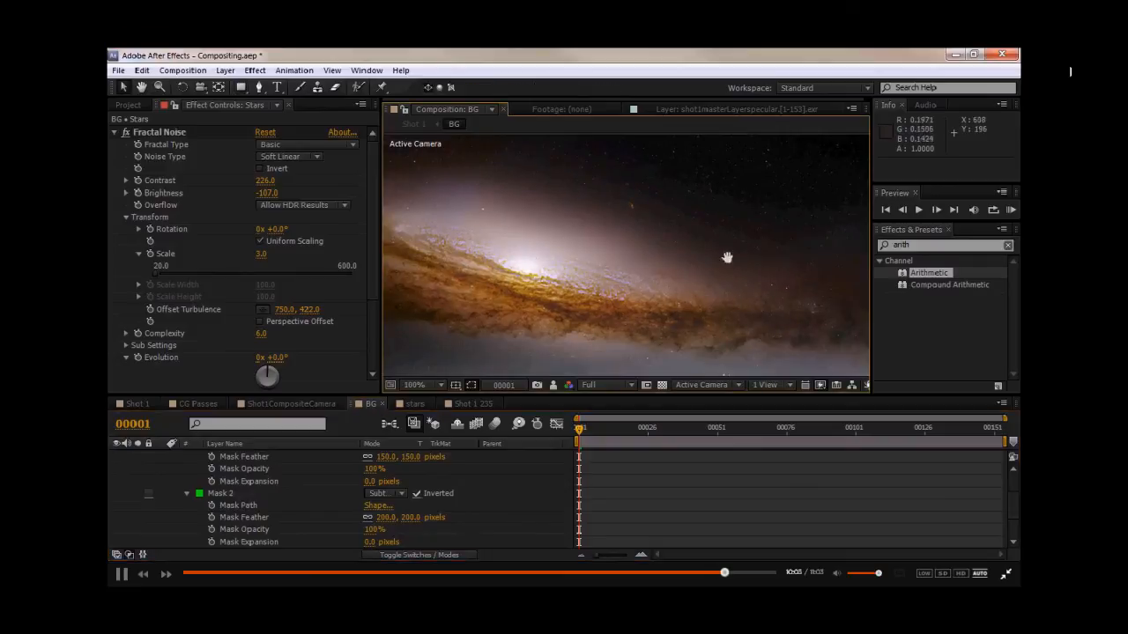
middle_click_drag(639, 258, 401, 238)
middle_click_drag(670, 269, 510, 285)
scroll(620, 301, "down", 1)
middle_click_drag(583, 293, 925, 300)
left_click(382, 493)
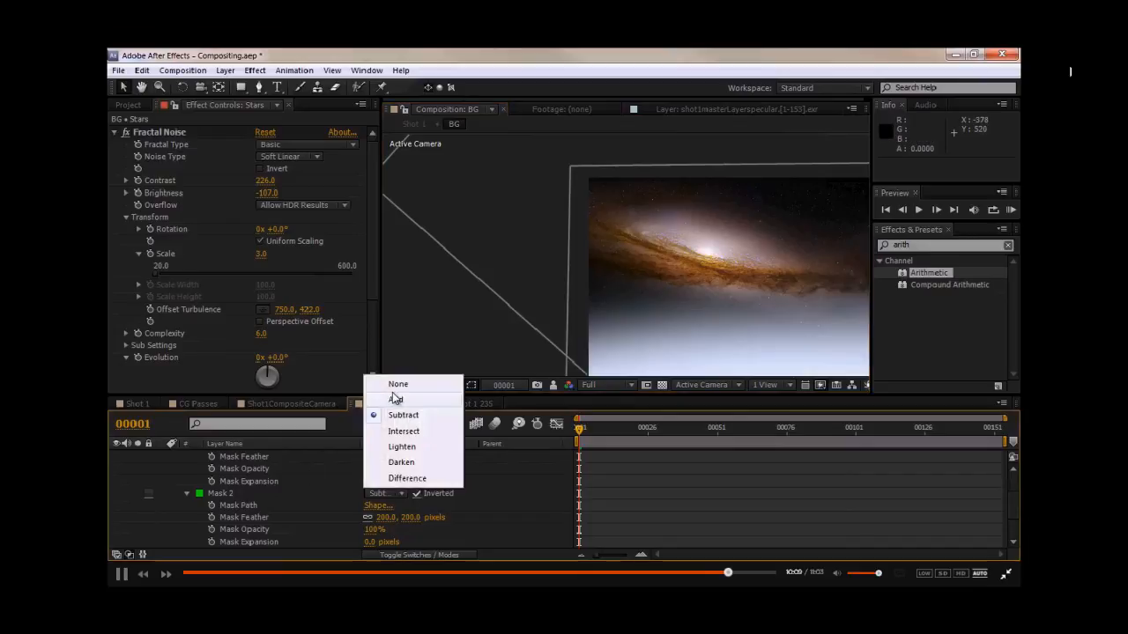
left_click(394, 385)
left_click(382, 493)
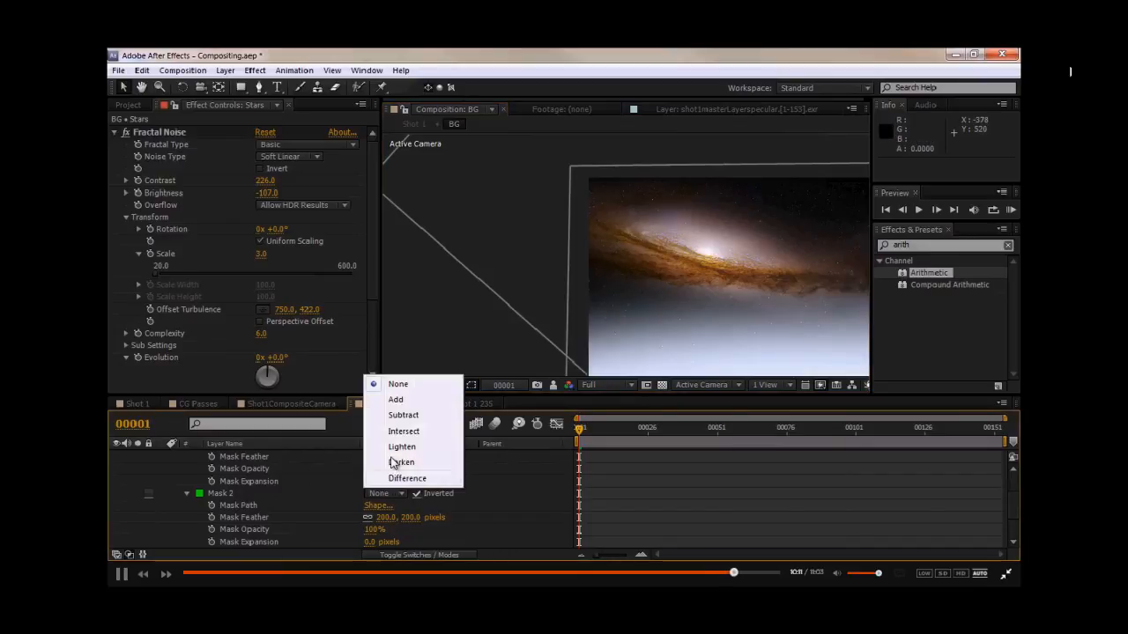
left_click(401, 416)
- Review the starfield in the CG Passes and Shot 1 comps, then return to the BG comp
middle_click_drag(533, 257, 495, 252)
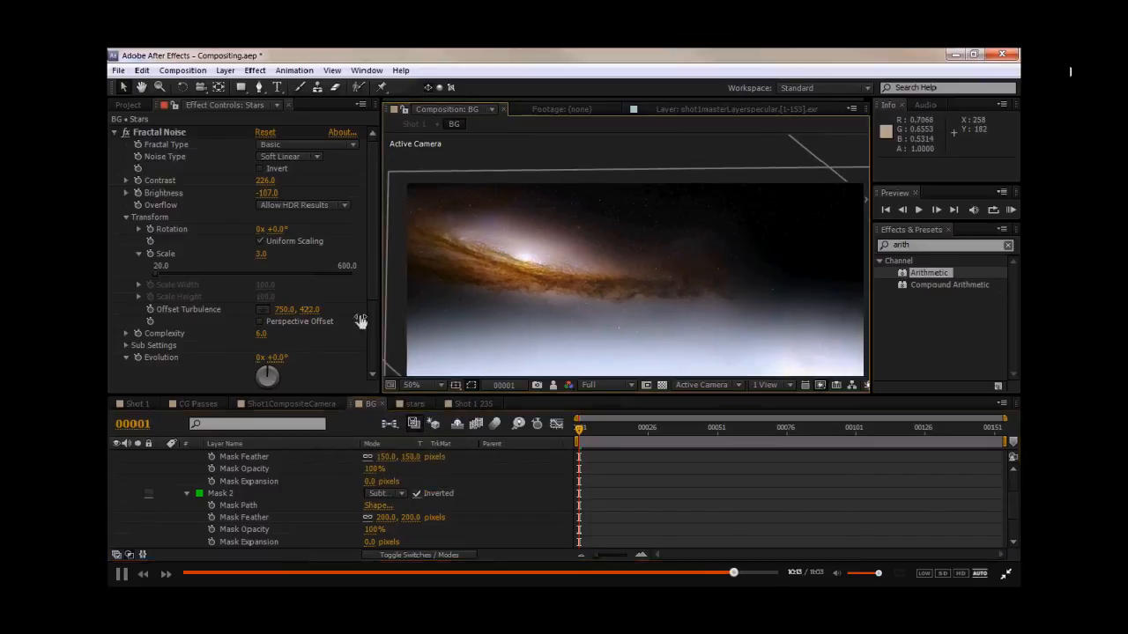
left_click(185, 403)
middle_click(645, 254)
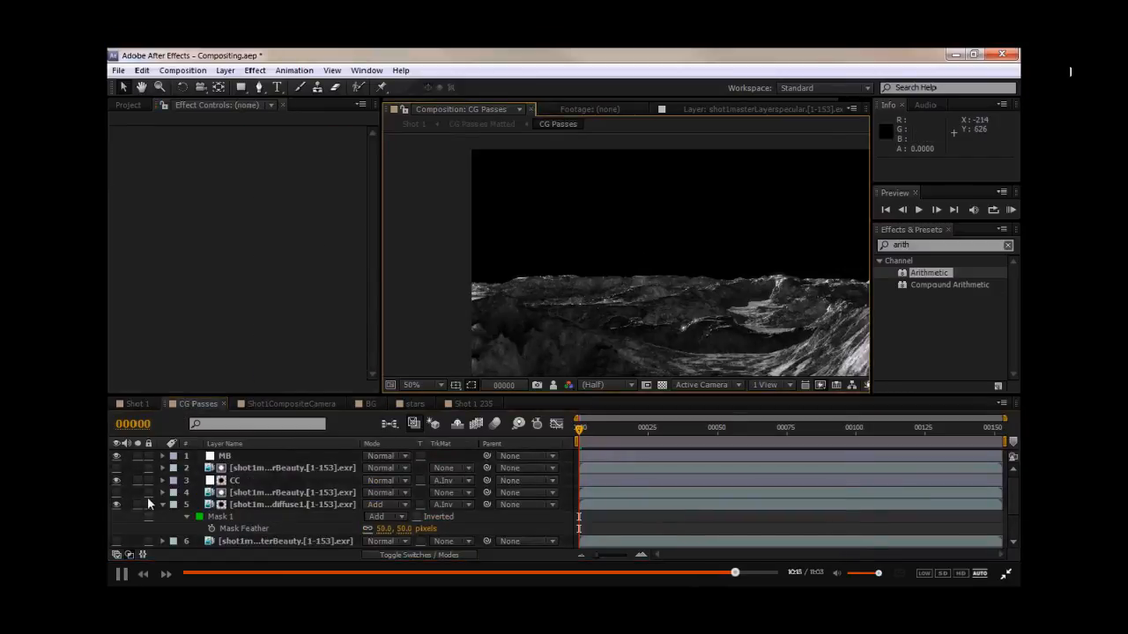
left_click(136, 403)
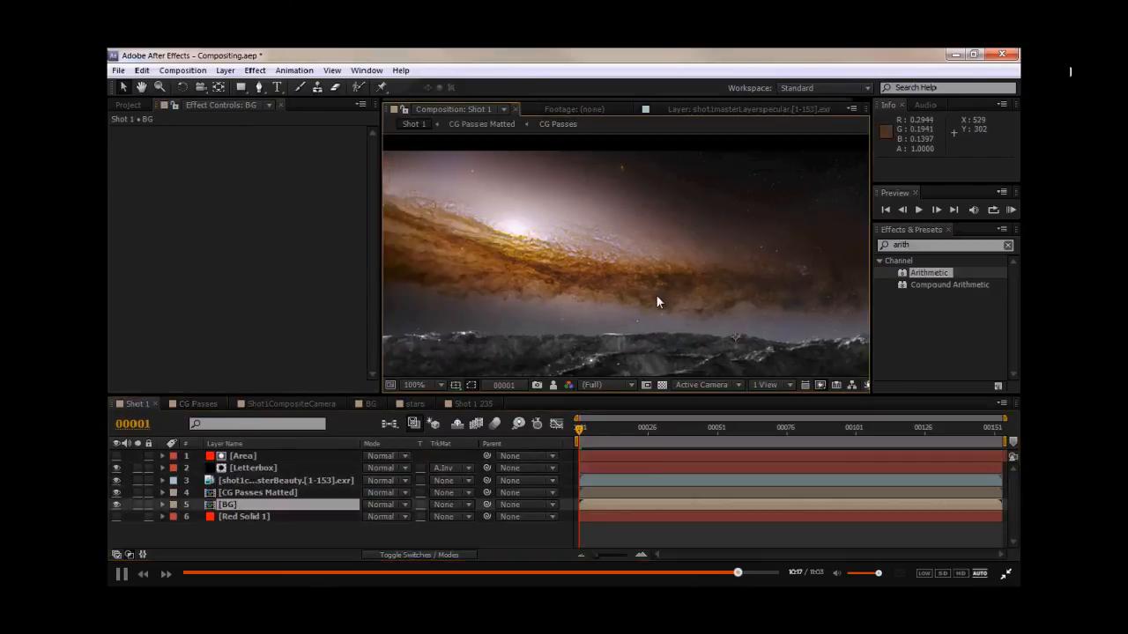
scroll(716, 300, "up", 2)
middle_click_drag(715, 300, 397, 358)
middle_click_drag(450, 290, 793, 306)
left_click(473, 403)
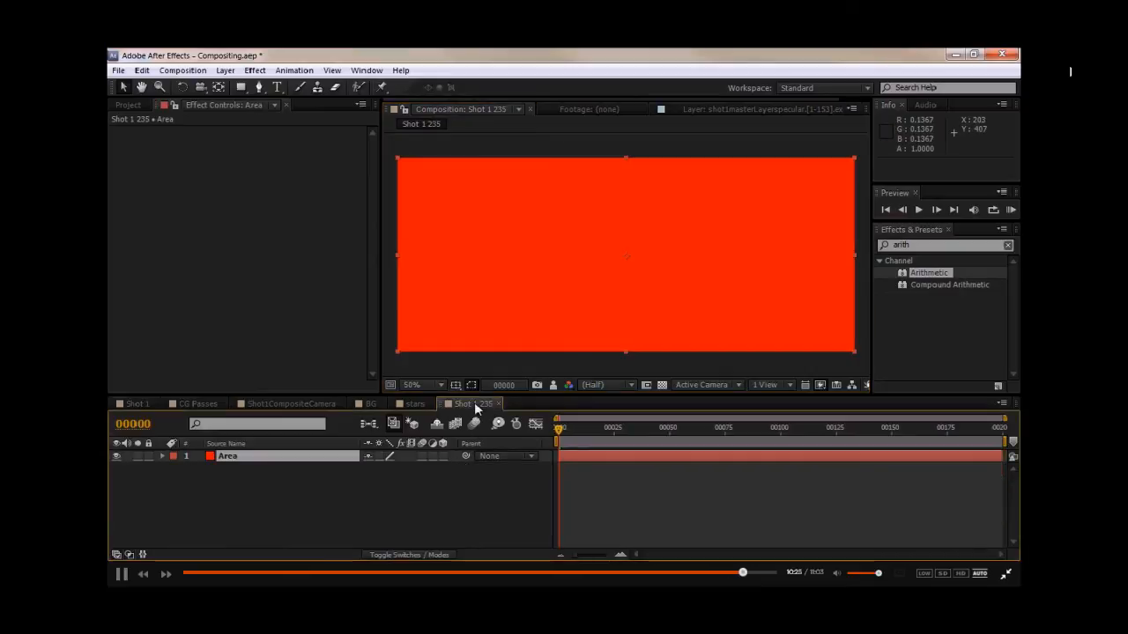
left_click(368, 403)
left_click(248, 504)
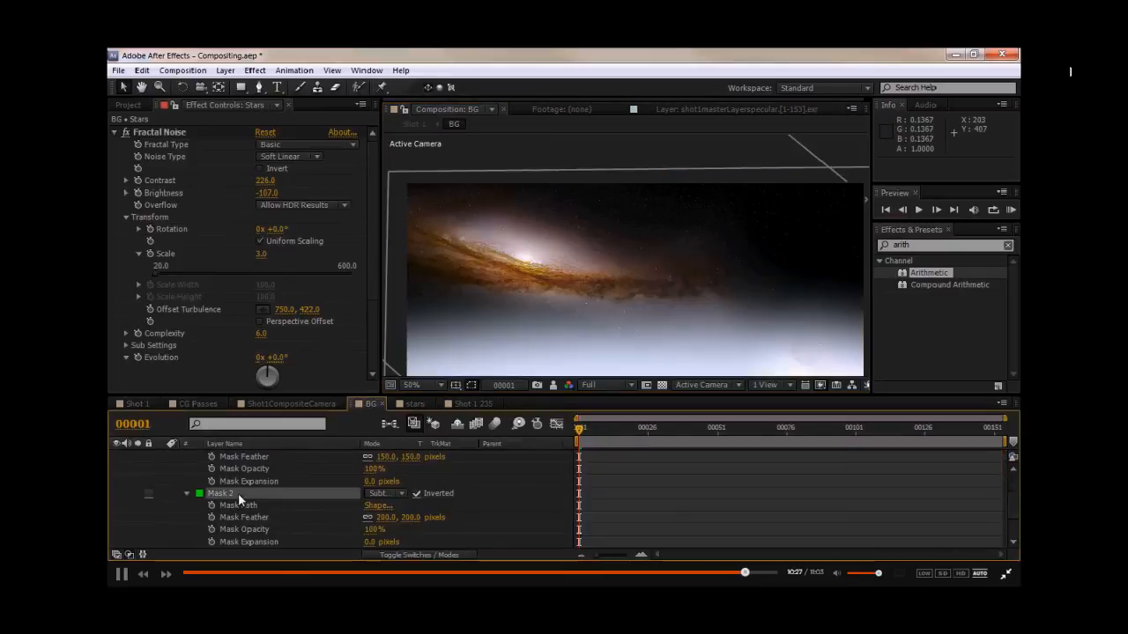
left_click(674, 286)
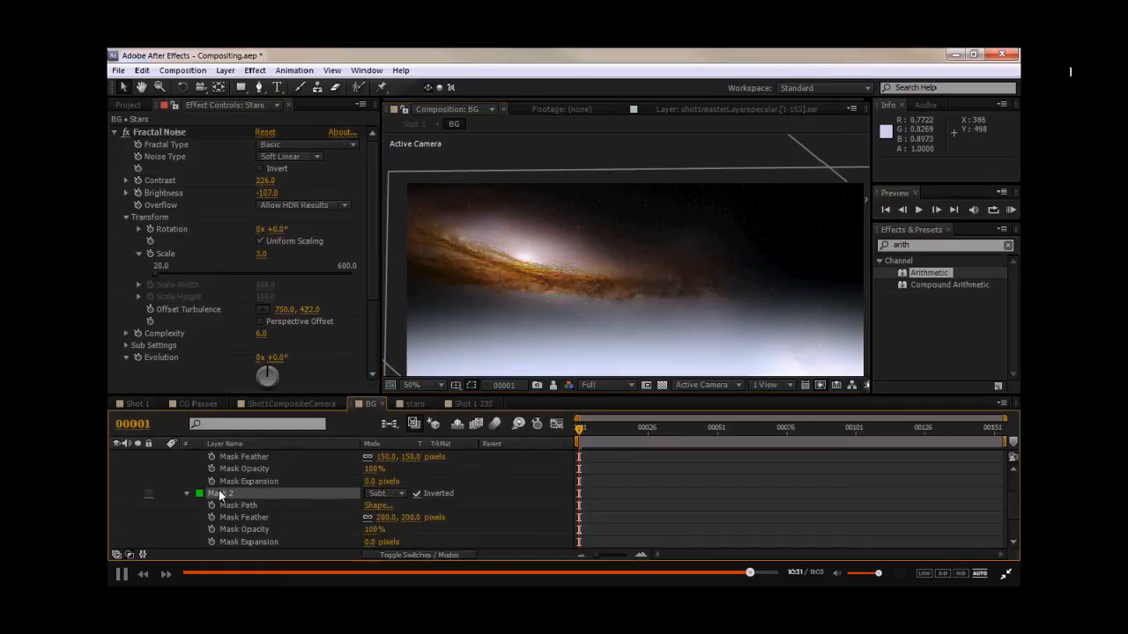
- Adjust the shape of Mask 2 on the Stars layer in the viewer
left_click(220, 493)
middle_click_drag(405, 264, 613, 242)
left_click_drag(521, 246, 520, 271)
middle_click_drag(743, 295, 425, 293)
left_click_drag(845, 239, 851, 263)
left_click(830, 311)
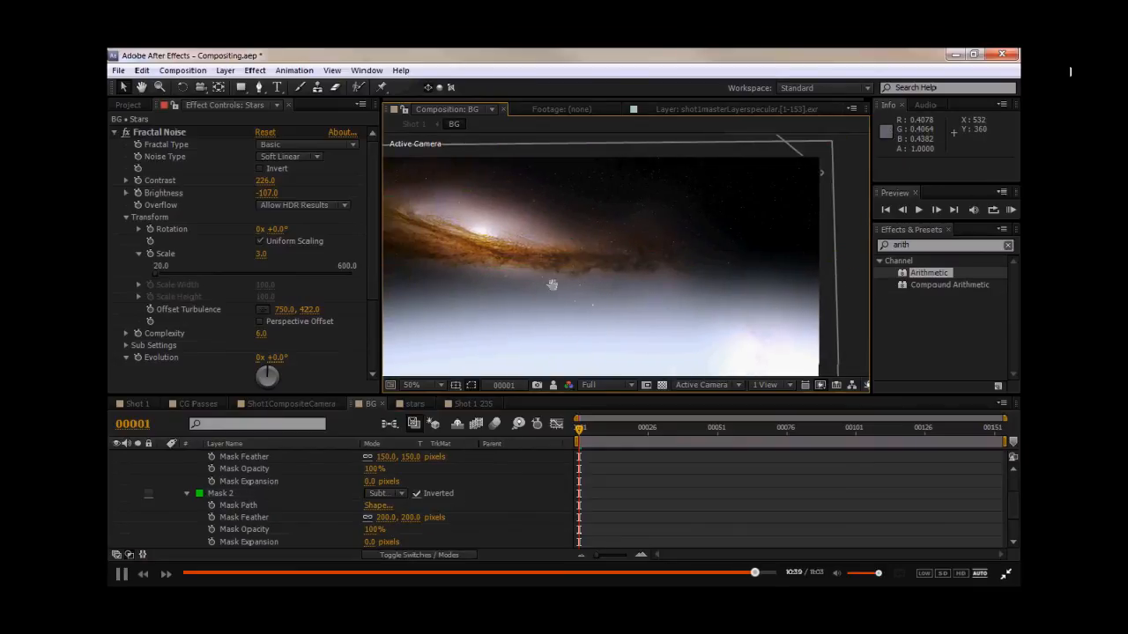
- Review the finished starfield in the Shot 1 comp
left_click(219, 407)
left_click(134, 403)
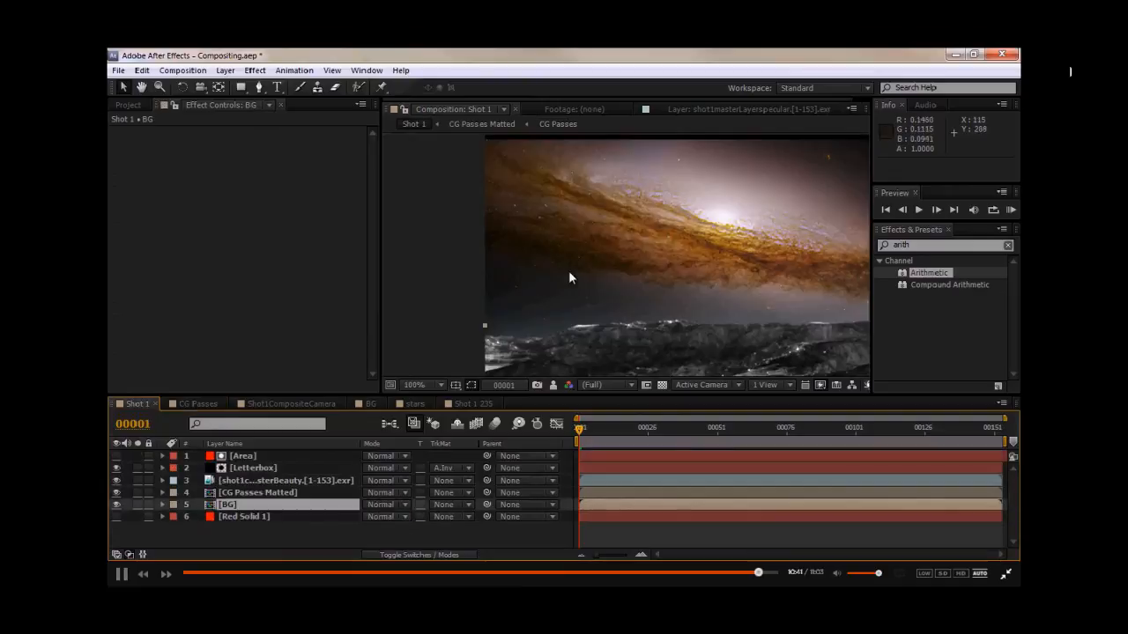
scroll(447, 289, "up", 2)
left_click_drag(447, 289, 307, 295)
left_click_drag(555, 286, 593, 280)
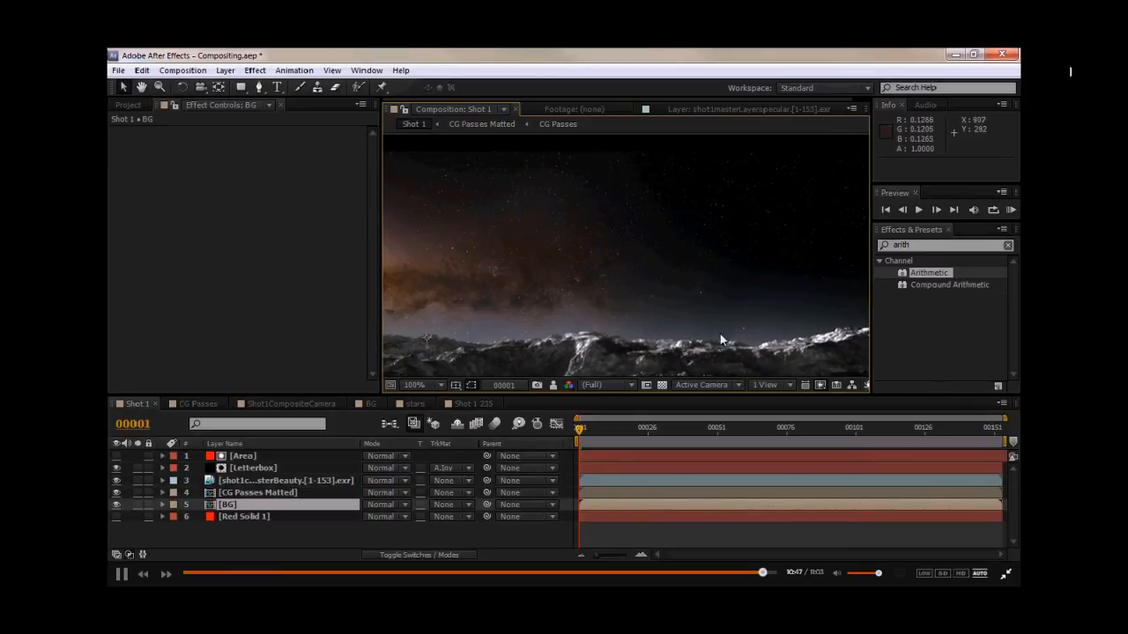
middle_click_drag(532, 306, 703, 295)
middle_click_drag(511, 265, 669, 266)
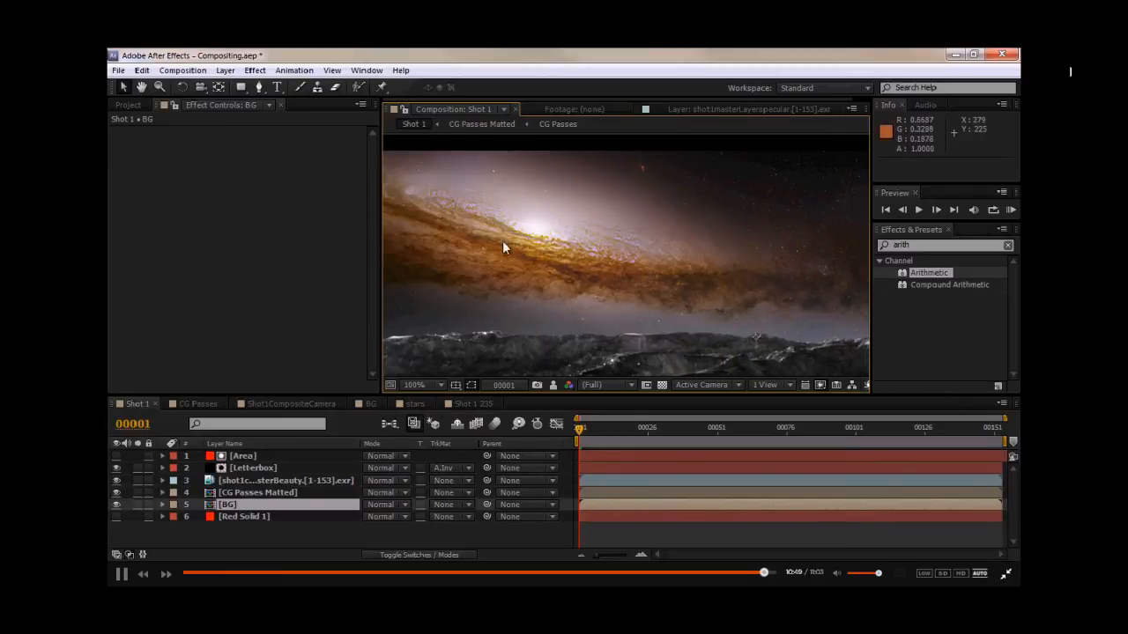
scroll(542, 241, "down", 2)
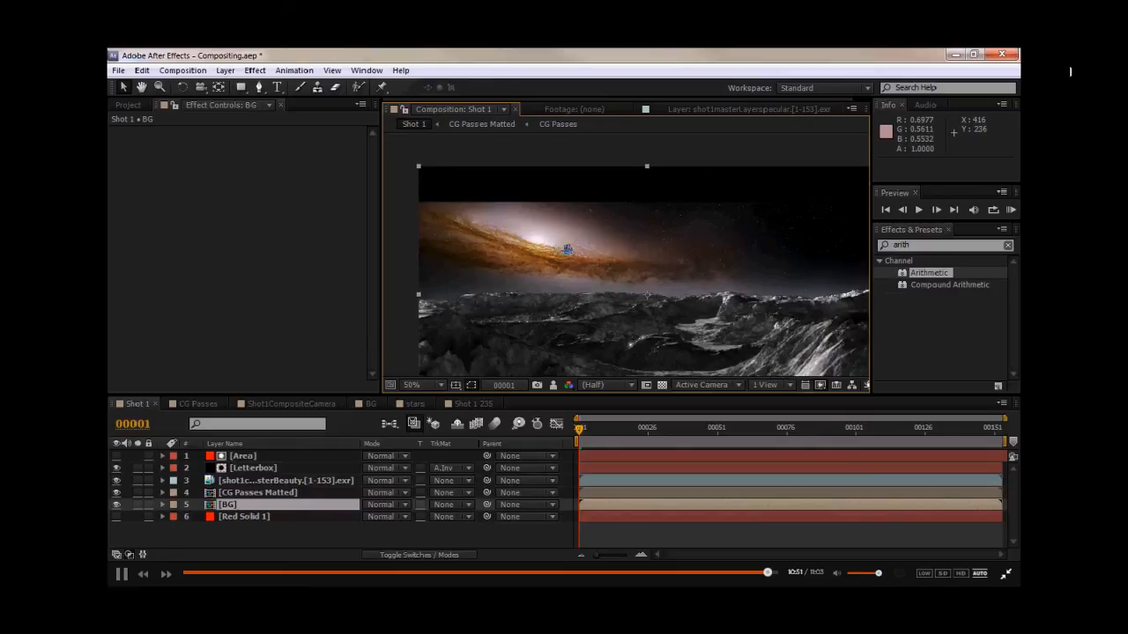
middle_click_drag(567, 250, 559, 254)
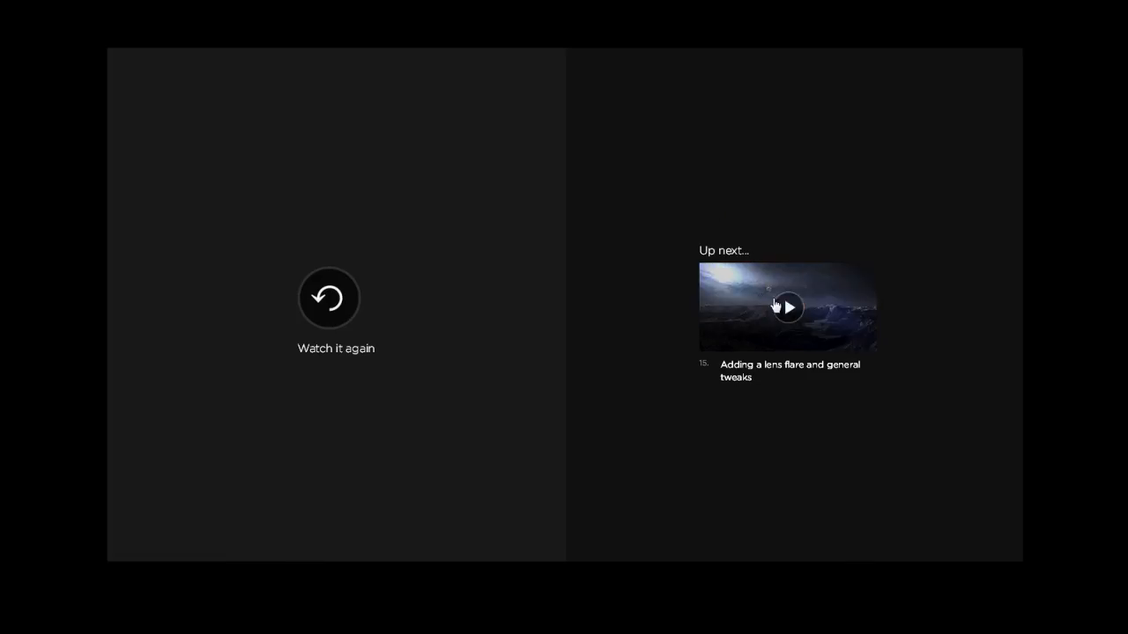
left_click(785, 308)
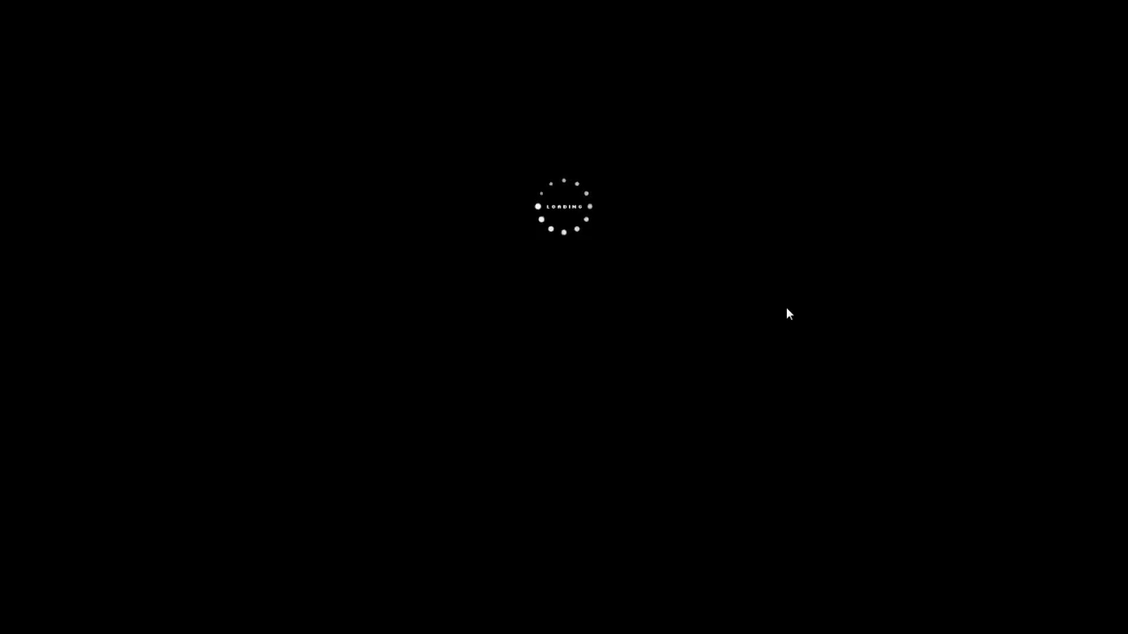
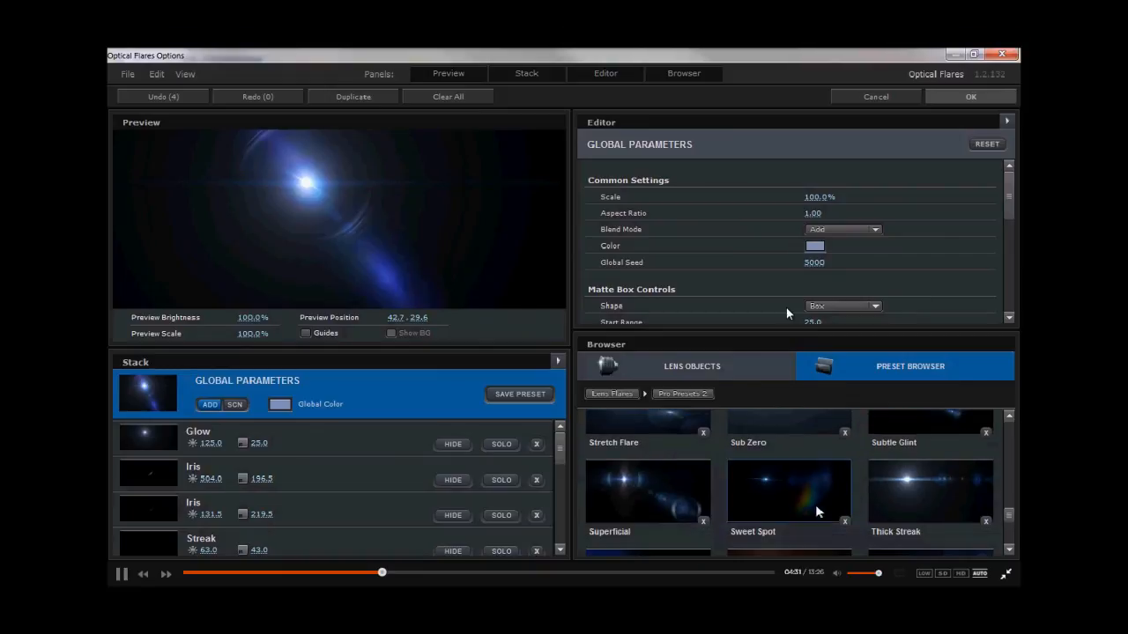
- Browse the Optical Flares presets, choose Orb Light, and apply it
left_click_drag(246, 179, 231, 175)
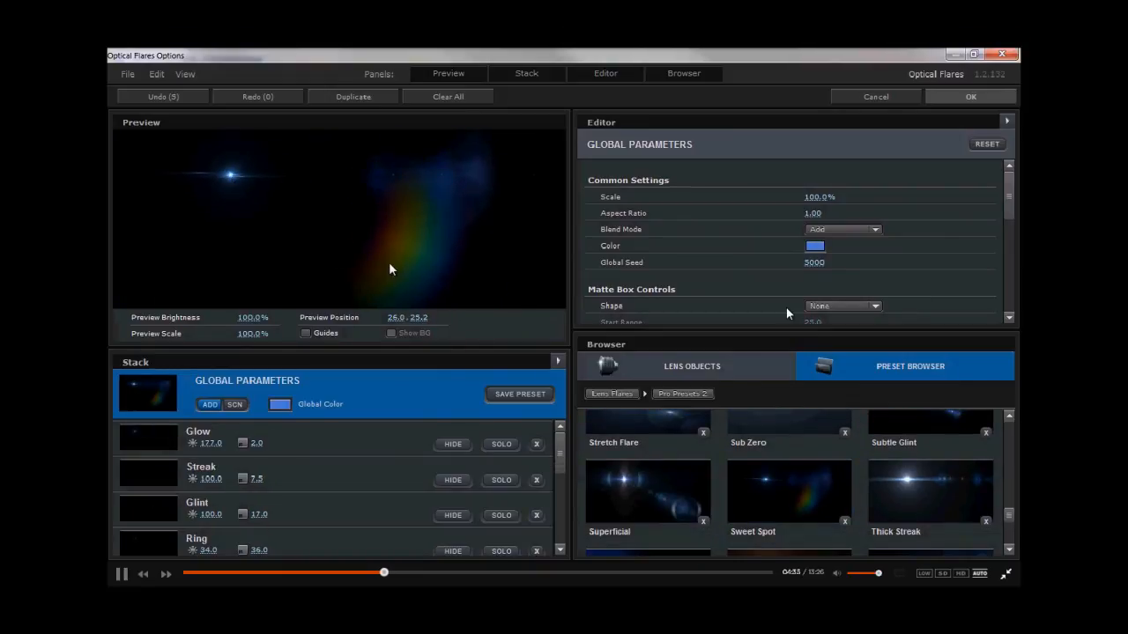
left_click_drag(230, 177, 219, 201)
scroll(802, 489, "up", 8)
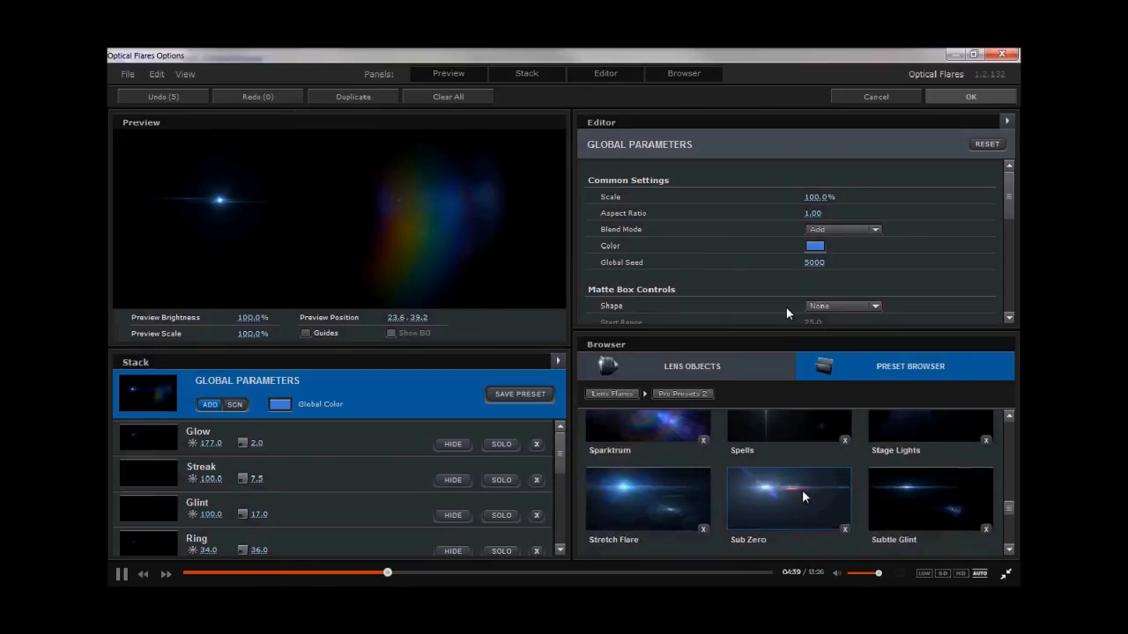
scroll(802, 489, "up", 5)
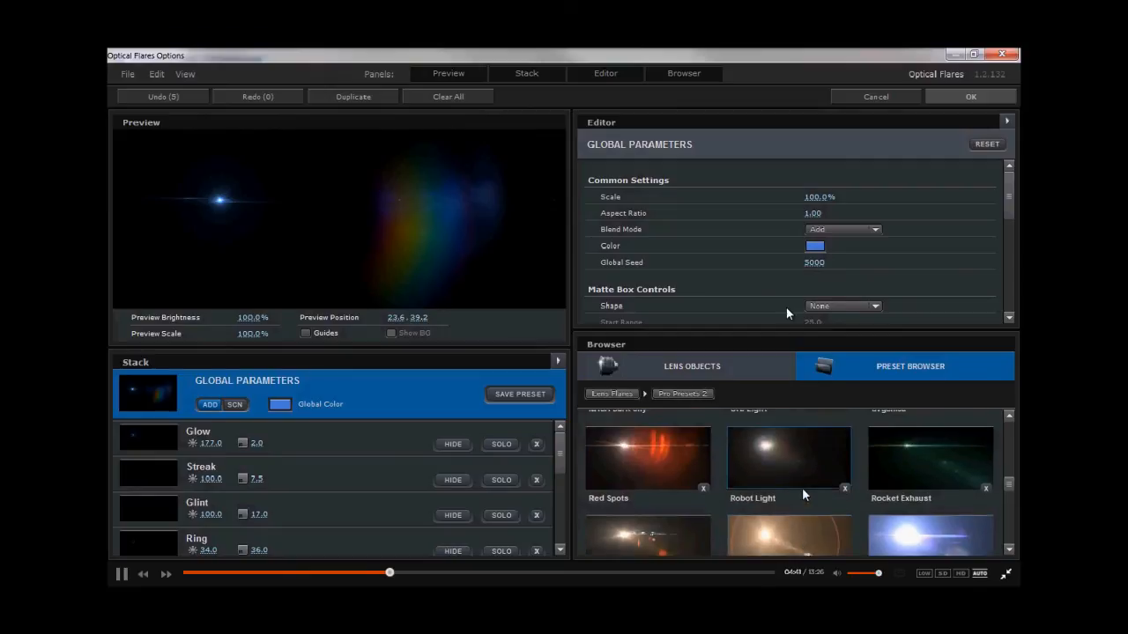
left_click(802, 488)
left_click_drag(221, 197, 219, 188)
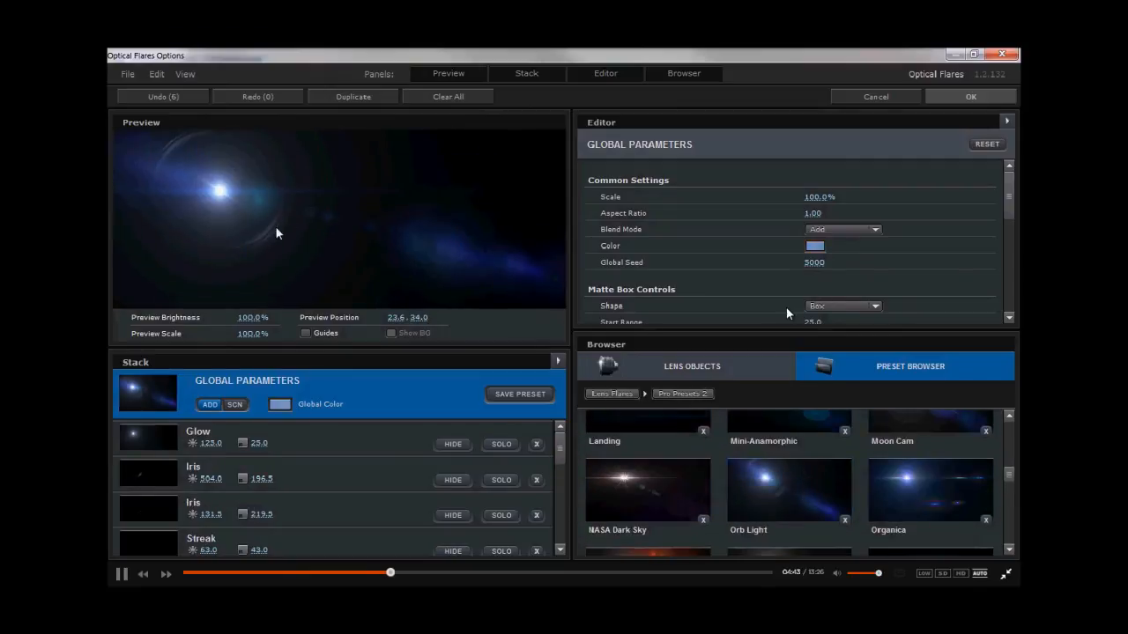
left_click(970, 96)
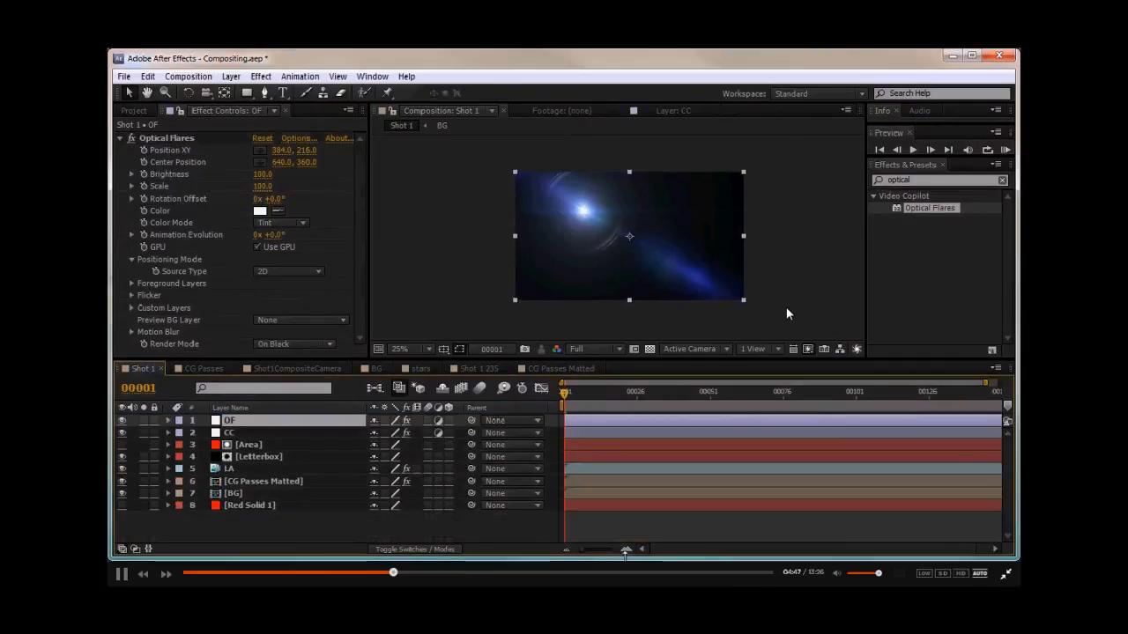
- Bring the render_cam_MayaToAEShape camera from the BG comp into the Shot 1 comp and select the OF layer
left_click(370, 369)
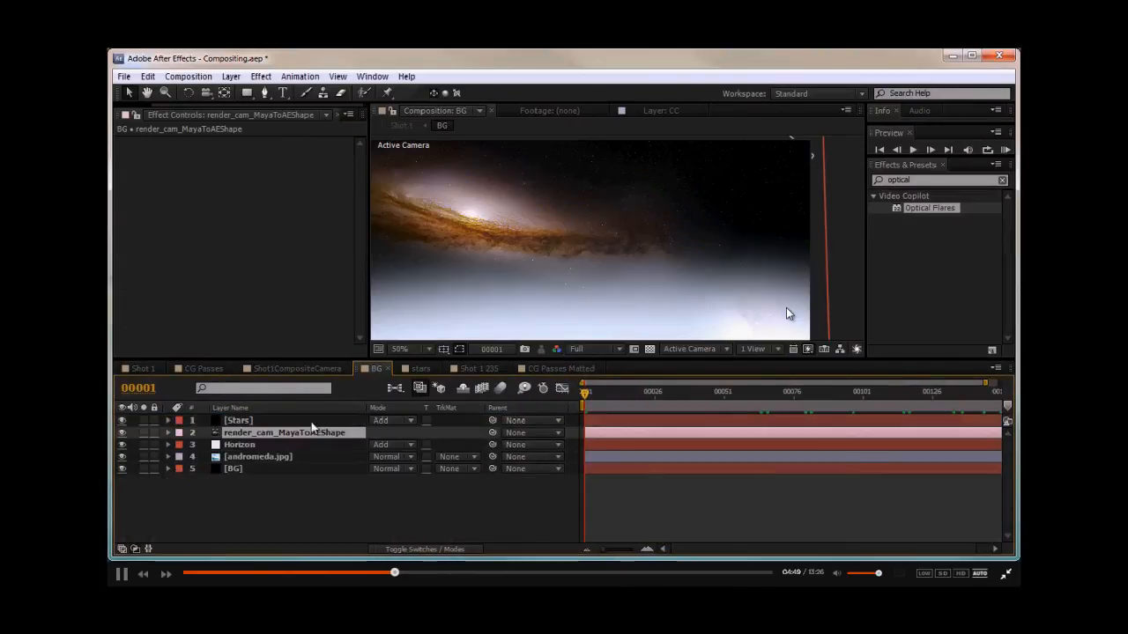
left_click(142, 368)
left_click(238, 433)
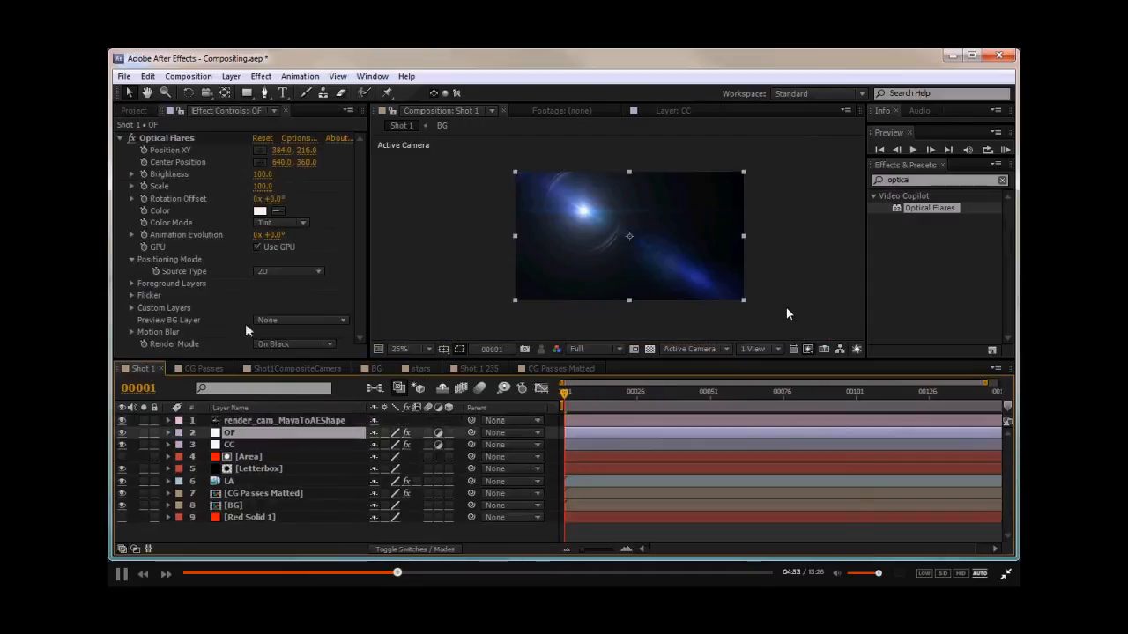
- Set the Optical Flares Source Type to 3D and the Render Mode to Over Original
left_click(270, 271)
left_click(275, 300)
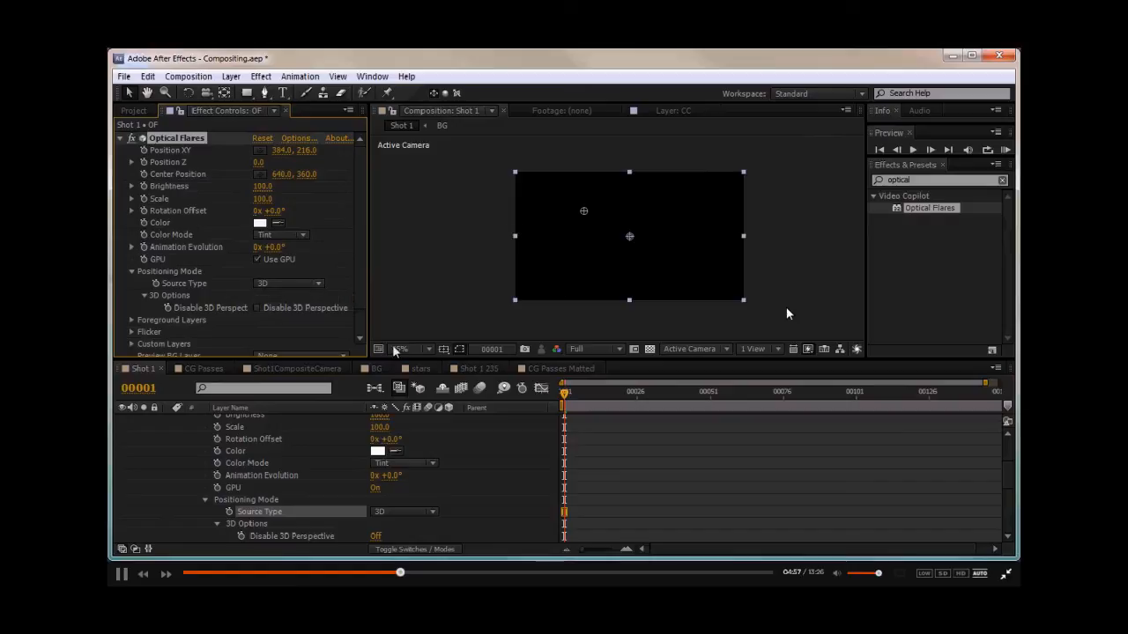
scroll(305, 320, "down", 2)
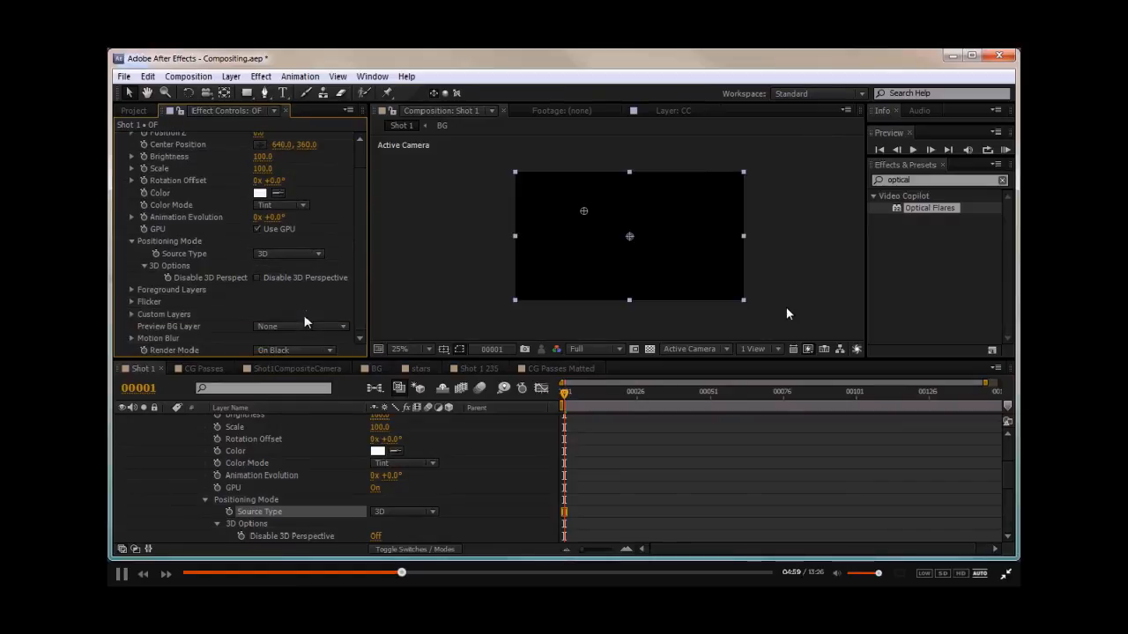
left_click(287, 350)
left_click(305, 395)
scroll(355, 262, "up", 2)
- Set the flare's Position Z to -6000
left_click_drag(259, 164, 334, 163)
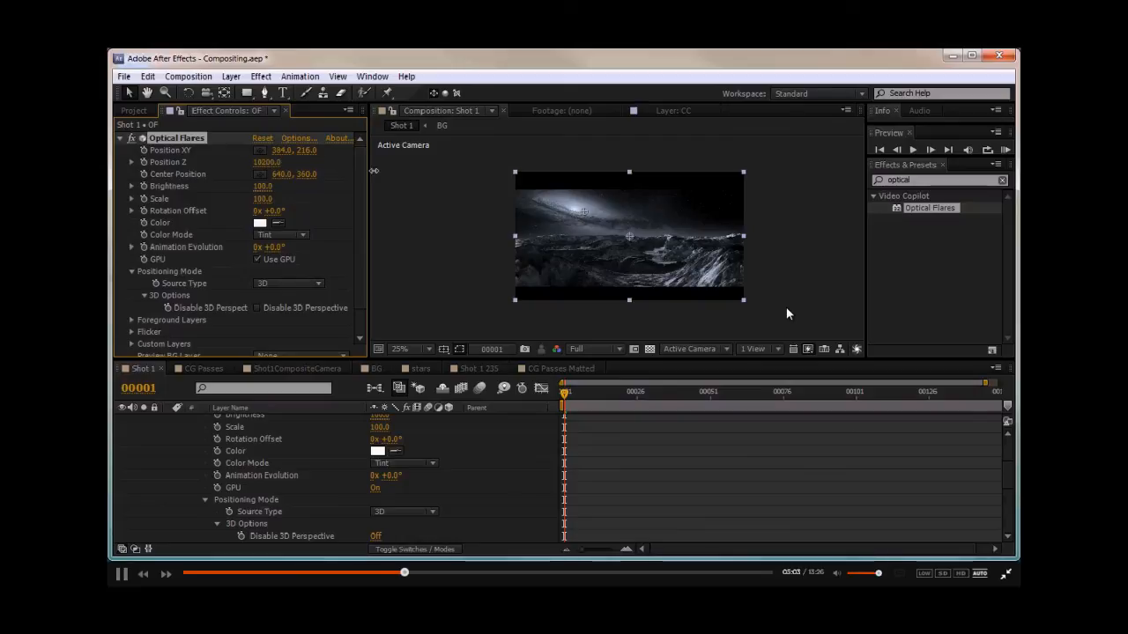
left_click_drag(539, 178, 288, 179)
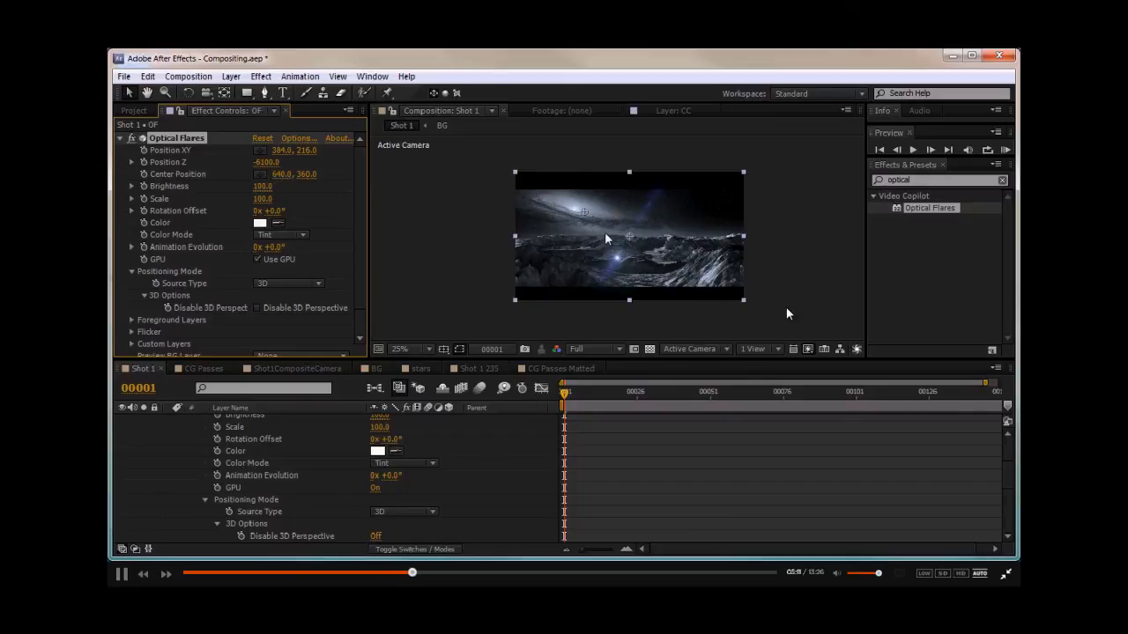
left_click(266, 162)
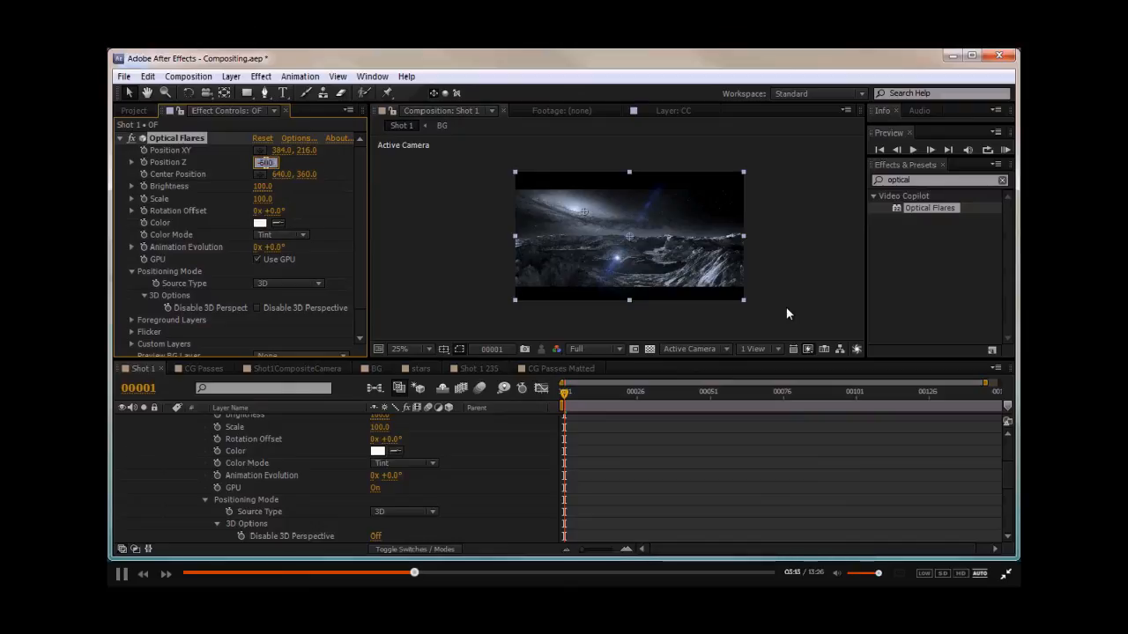
type("-6000")
key("Return")
- Place the flare with Position XY about 1388, -966 and Center Position about 798, 544
scroll(489, 238, "up", 2)
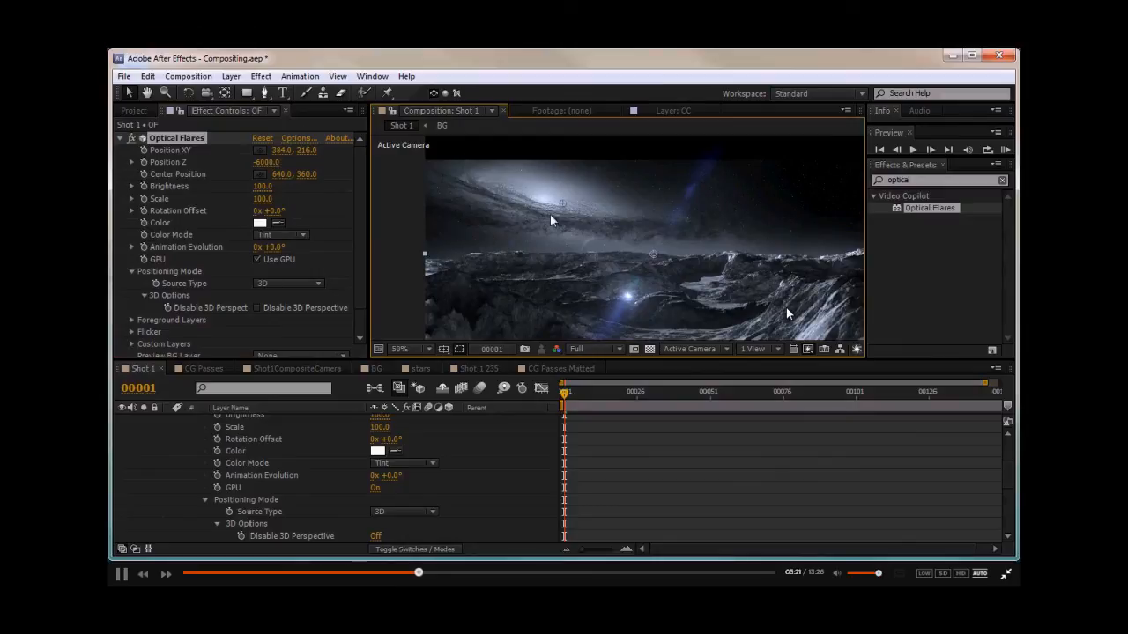
left_click_drag(564, 203, 708, 317)
left_click_drag(280, 151, 222, 130)
left_click_drag(282, 150, 280, 148)
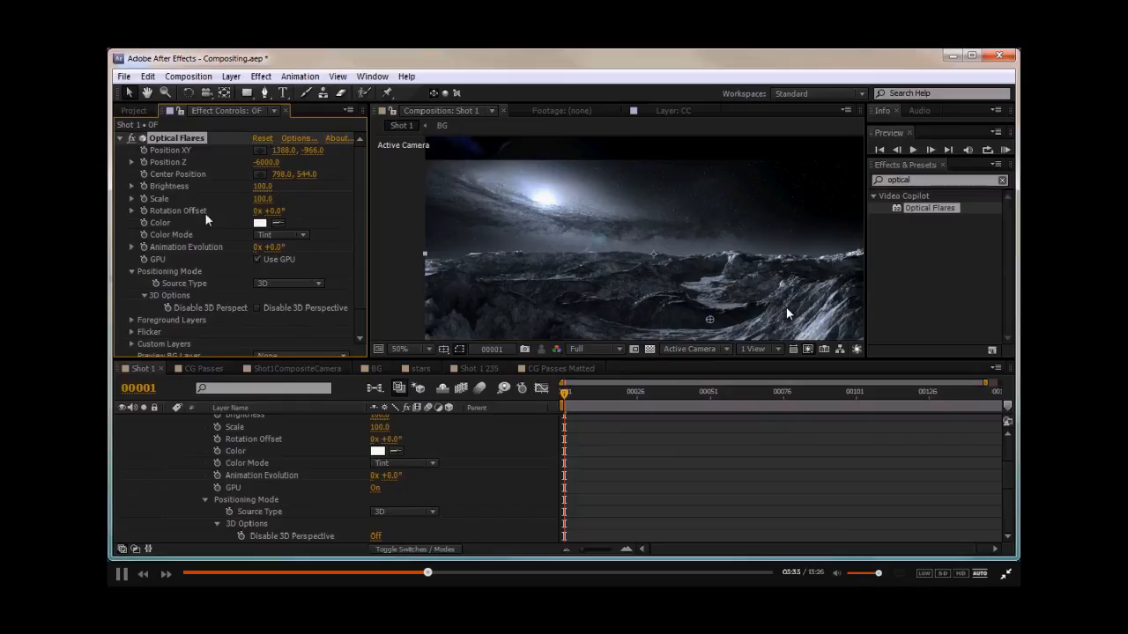
- Move the flare's center to about 518, 320 in the viewer
scroll(208, 220, "down", 1)
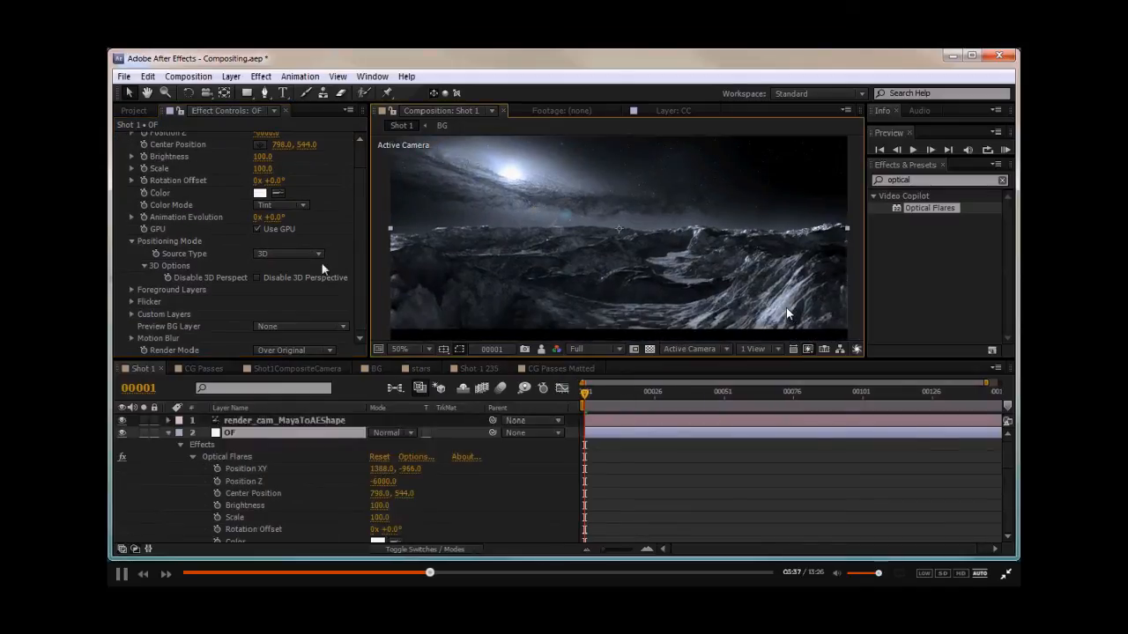
scroll(214, 240, "up", 1)
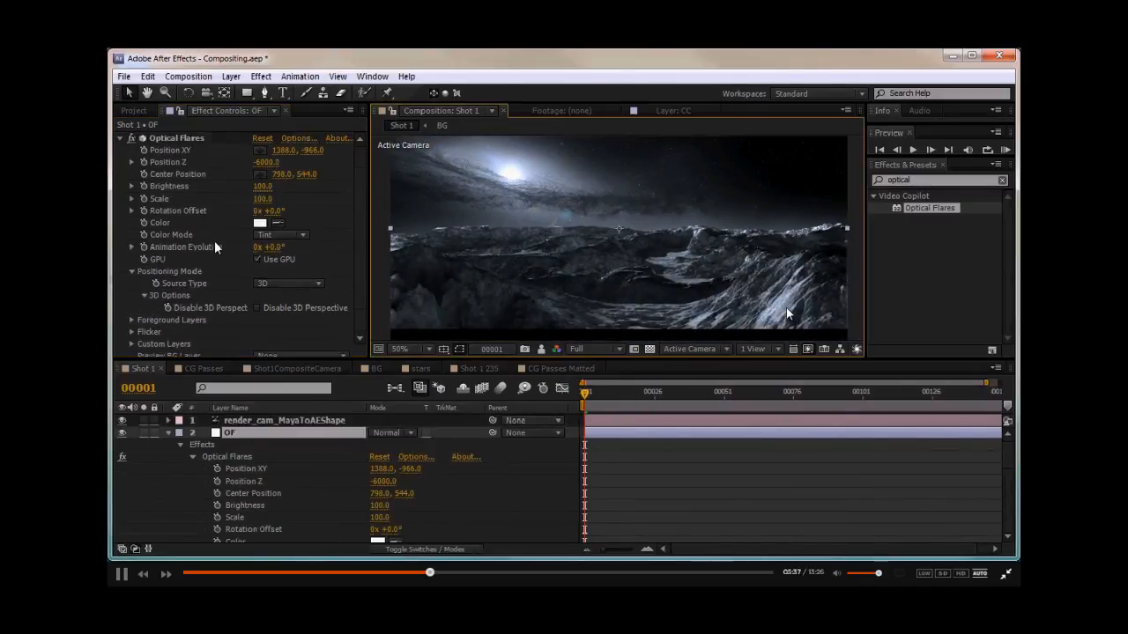
left_click(167, 139)
left_click_drag(711, 239, 574, 213)
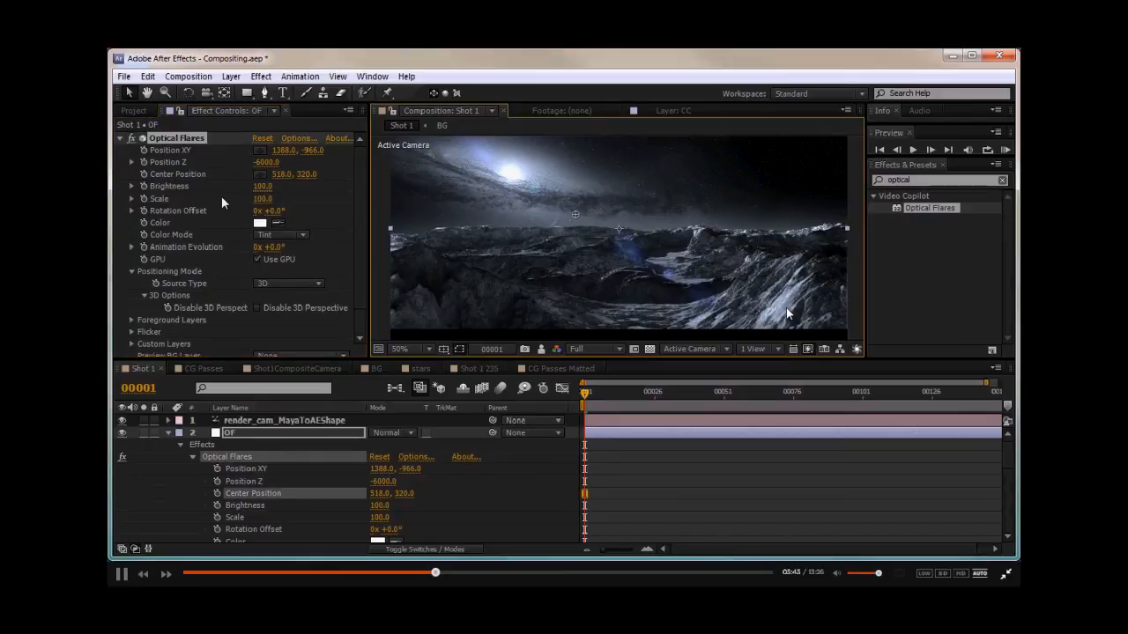
- Set the flare Brightness to 1 and Scale to 2000
left_click_drag(259, 186, 251, 186)
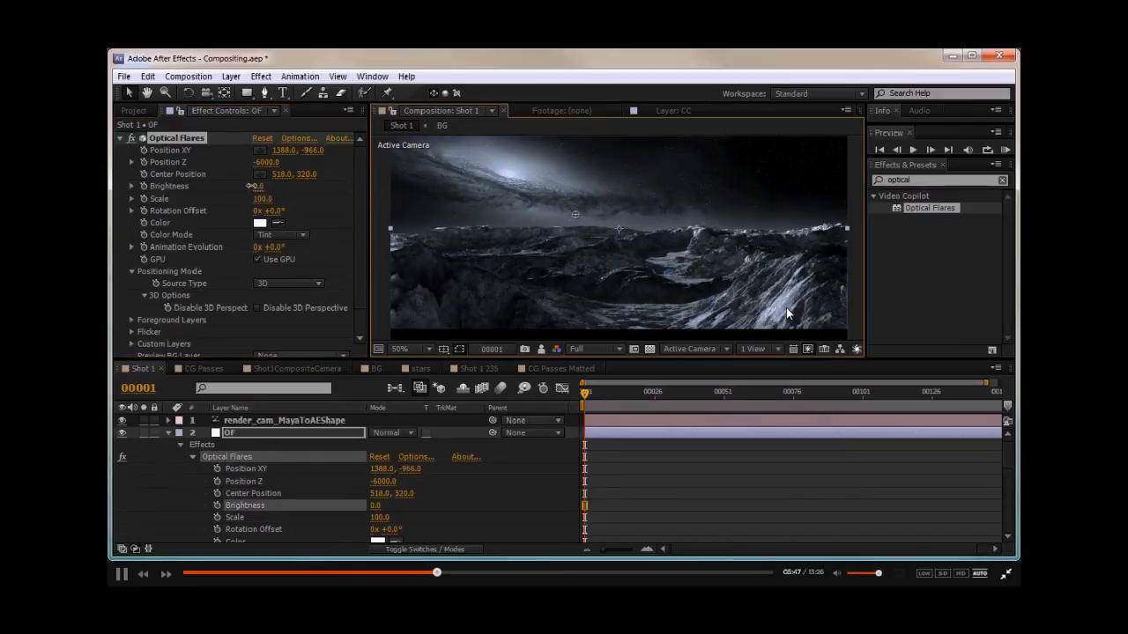
left_click(255, 186)
type("1")
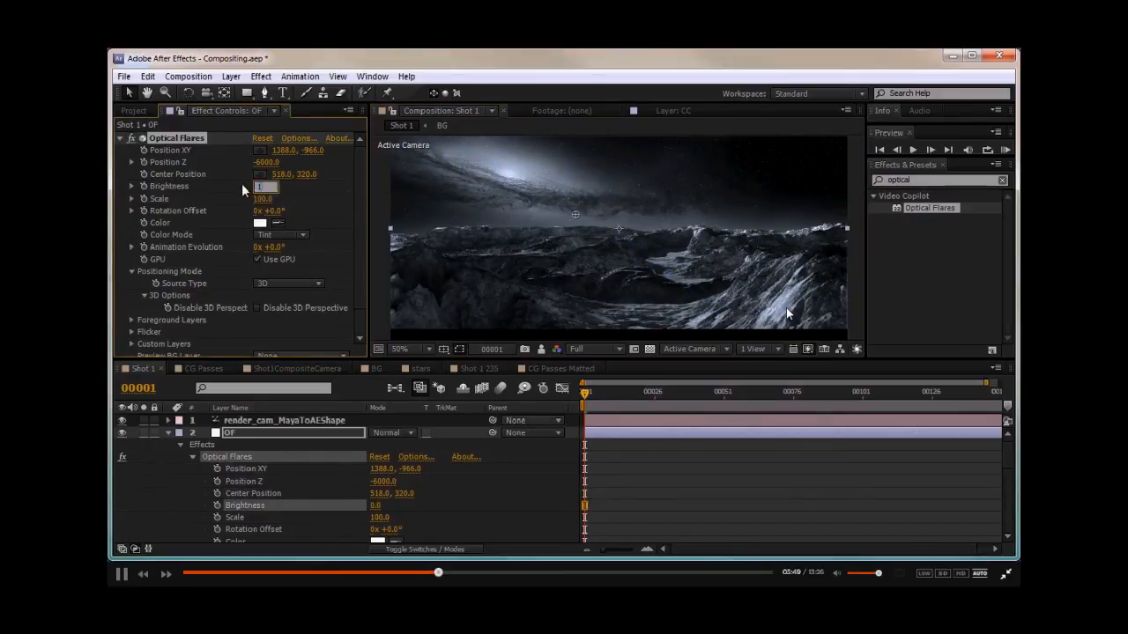
key("Tab")
type("1390")
key("Return")
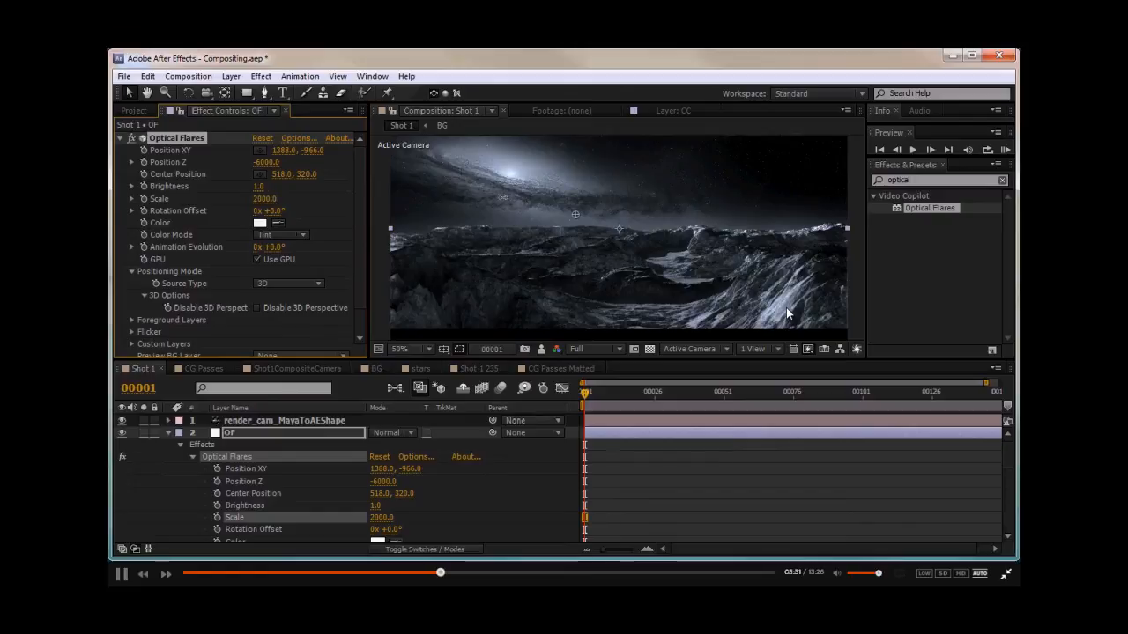
- Reduce the flare Scale to about 890 and set Brightness to 20
left_click_drag(711, 199, 633, 201)
type("3")
key("Return")
left_click(258, 187)
type("10")
key("Return")
left_click(265, 188)
type("20")
key("Return")
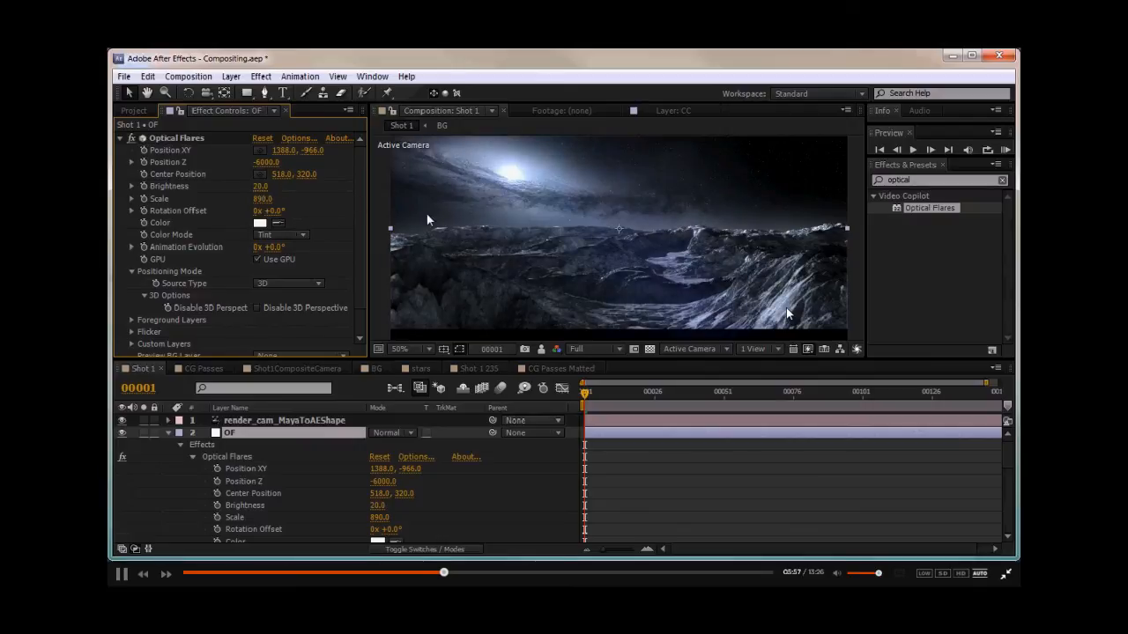
- Move the flare center to about 610, 384 and set Brightness to 4
left_click(197, 139)
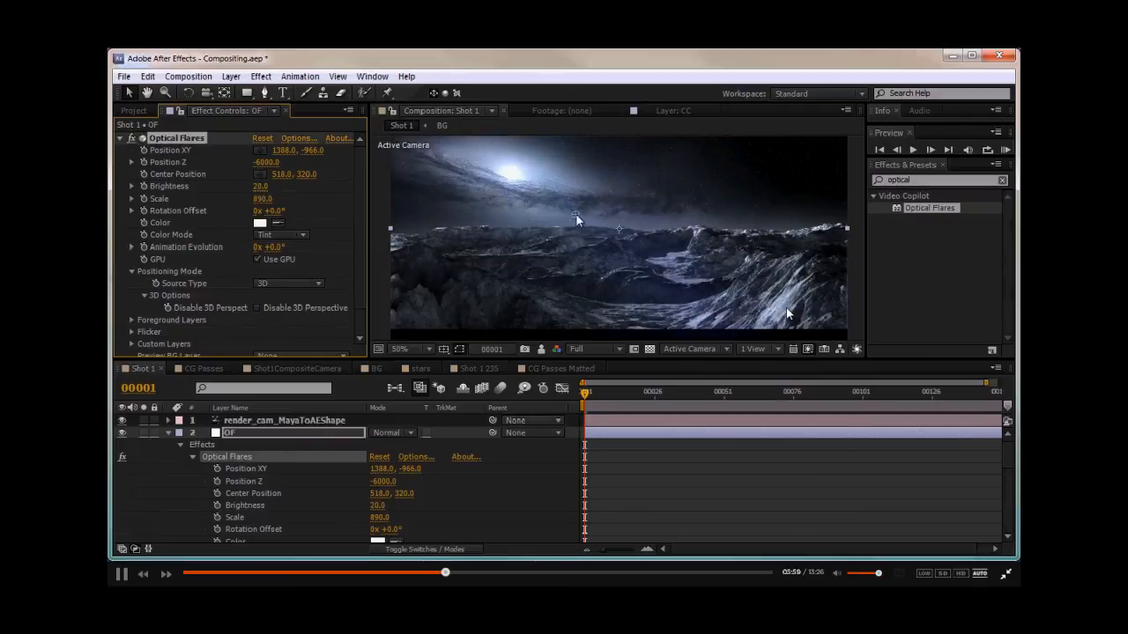
left_click_drag(590, 211, 608, 236)
left_click(260, 186)
type("4")
key("Return")
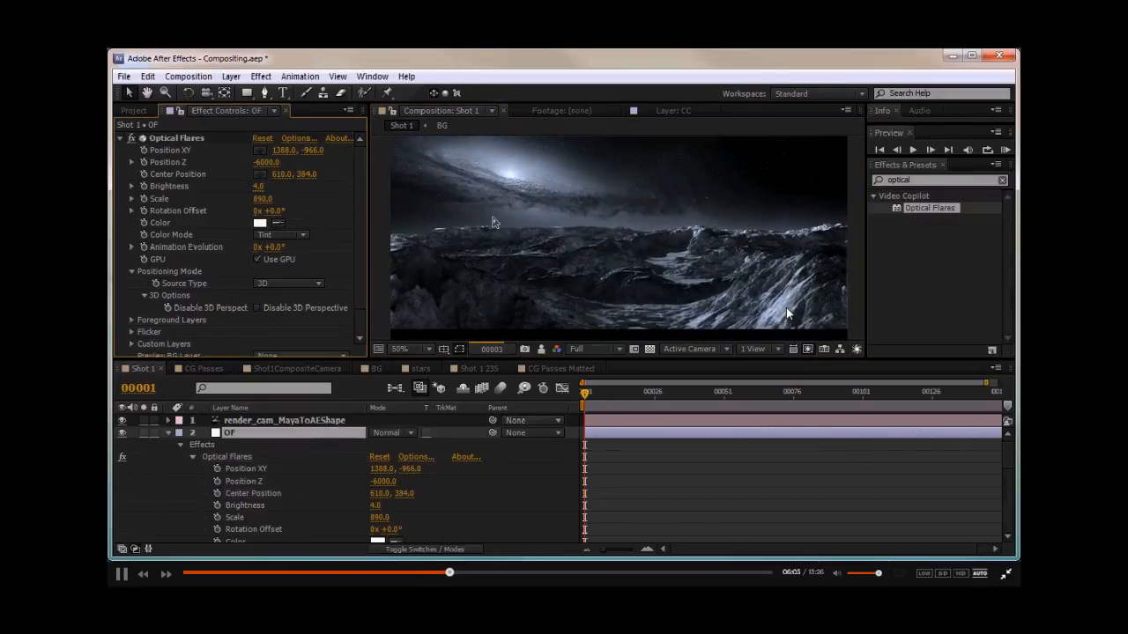
- Set the flare Brightness to 40
left_click(259, 186)
type("40")
key("Return")
middle_click_drag(513, 201, 540, 222)
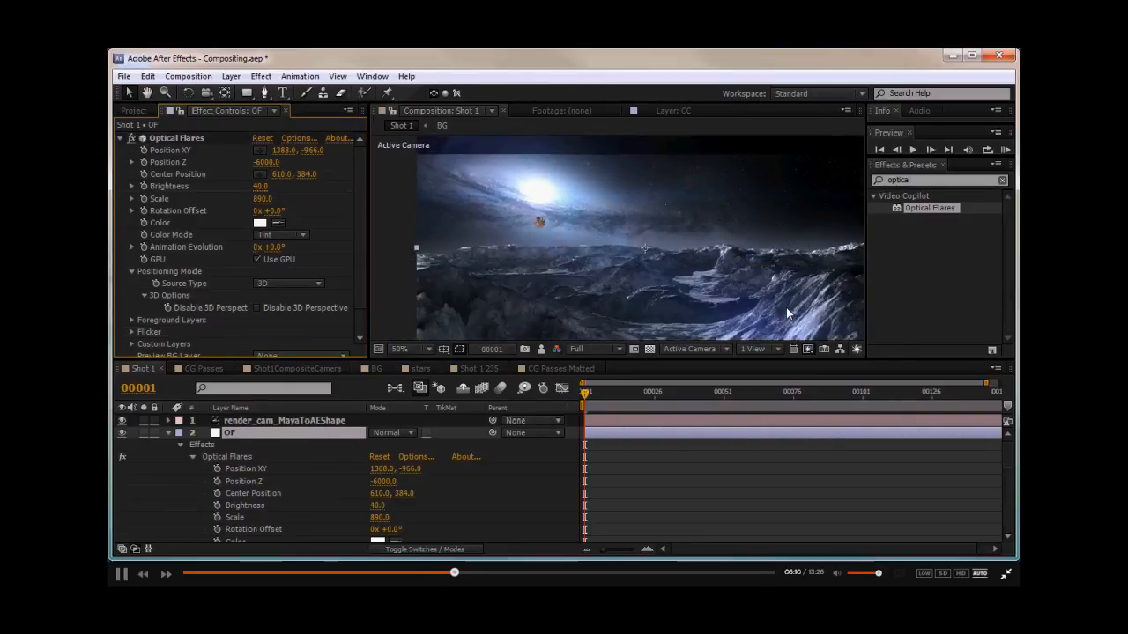
- Move the flare center to about 634, 366 in the viewer
left_click(154, 137)
mouse_move(635, 257)
left_mouse_down()
mouse_move(614, 278)
mouse_move(499, 207)
mouse_move(656, 255)
mouse_move(651, 265)
mouse_move(634, 249)
mouse_move(644, 252)
left_mouse_up()
middle_click_drag(604, 236, 628, 228)
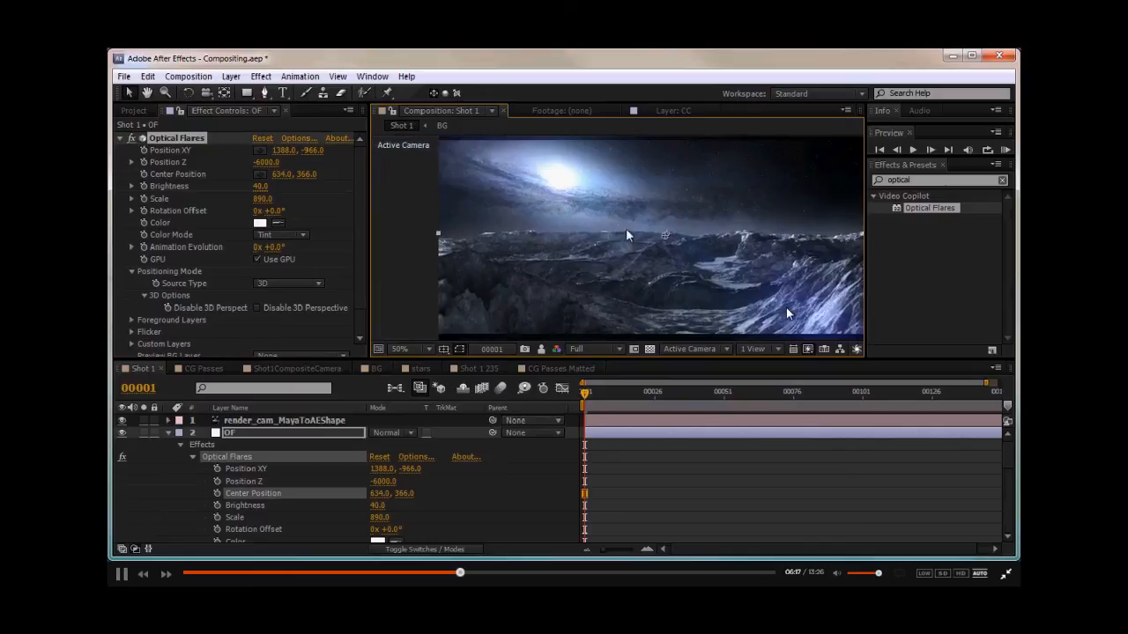
- Set the flare Scale to 600 and Brightness to 60
left_click(262, 198)
type("600")
key("Return")
left_click(263, 186)
type("80")
key("Return")
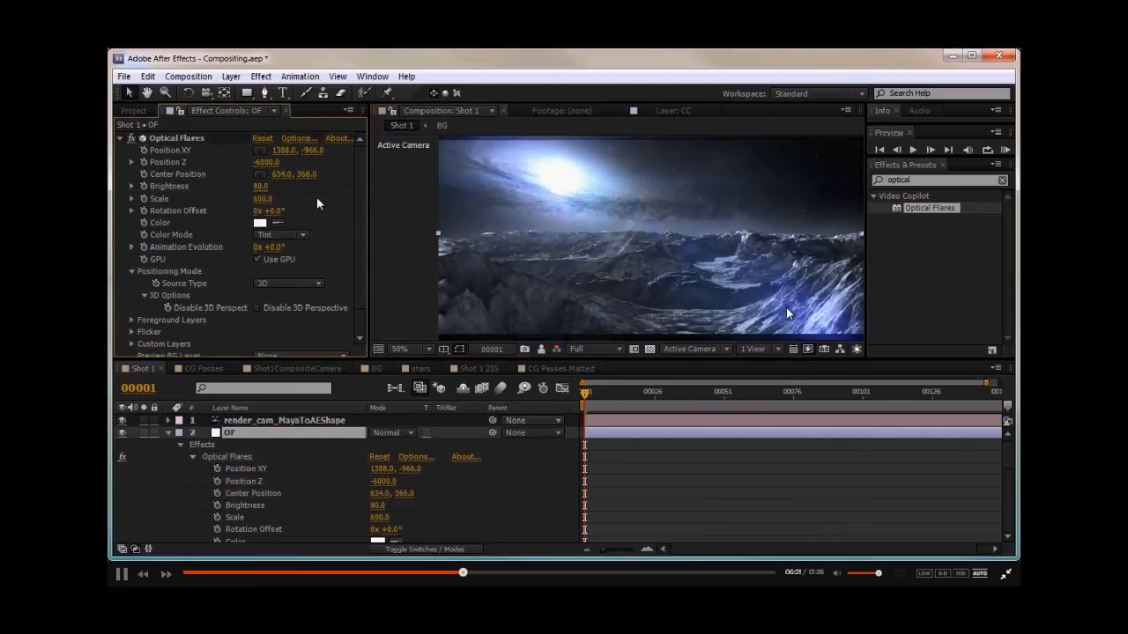
left_click(260, 186)
type("60")
key("Return")
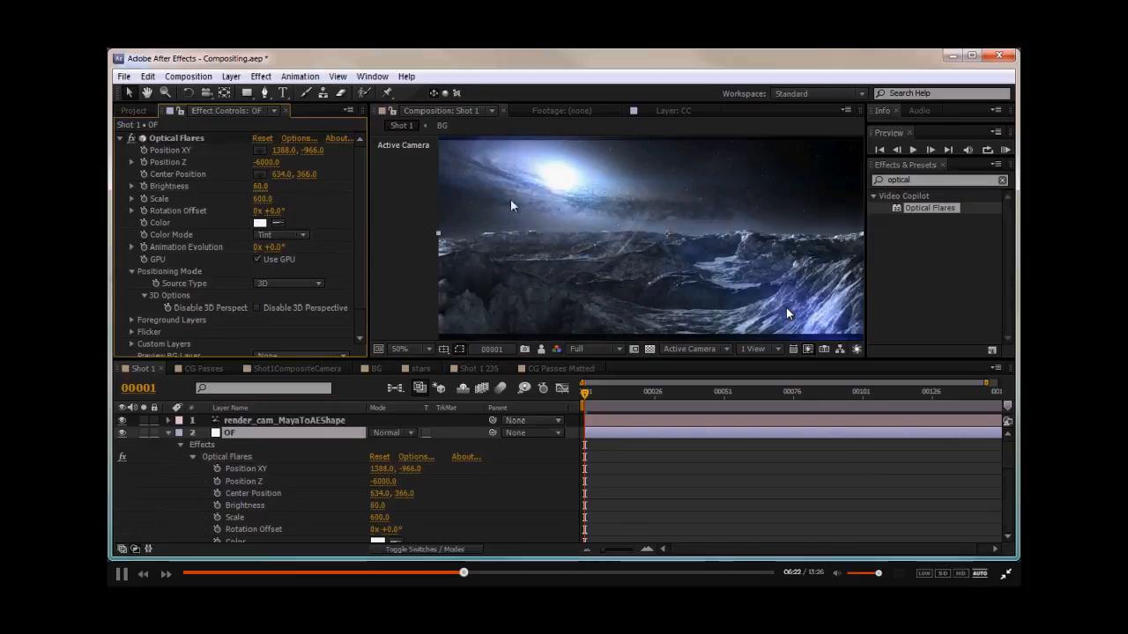
- Set the flare's Position XY to about 1402, -932 and move its center to about 564, 300
left_click(164, 138)
mouse_move(309, 151)
left_mouse_down()
mouse_move(398, 169)
mouse_move(291, 150)
mouse_move(303, 152)
left_mouse_up()
left_click_drag(415, 220, 367, 211)
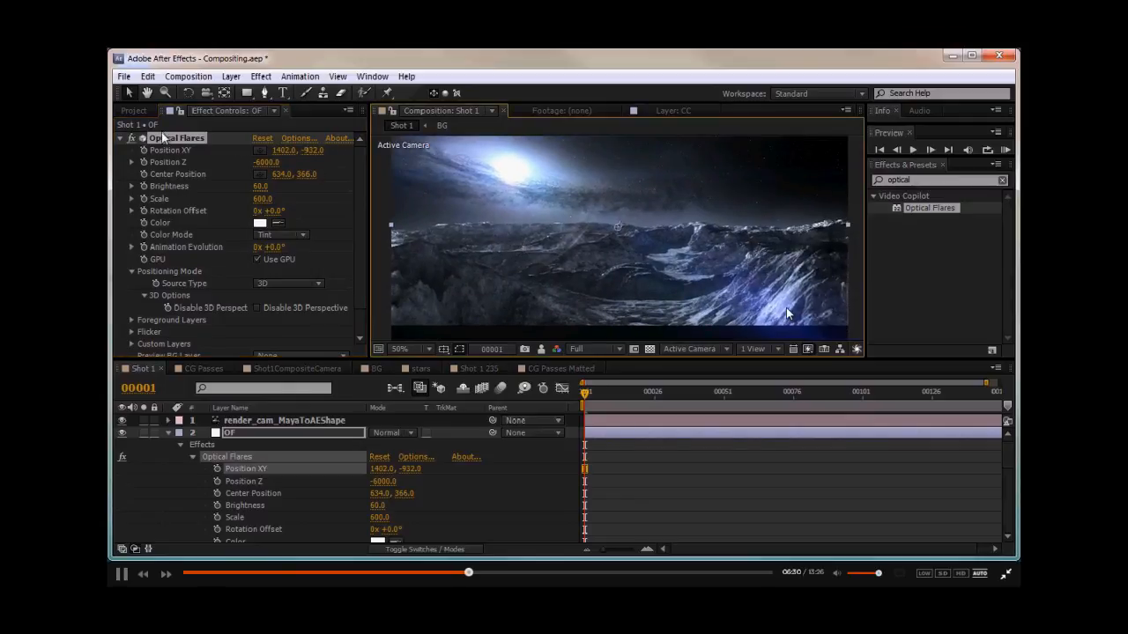
left_click_drag(609, 233, 588, 203)
- Reorder the Shot 1 layers so OF sits below Letterbox and above CC
left_click(167, 432)
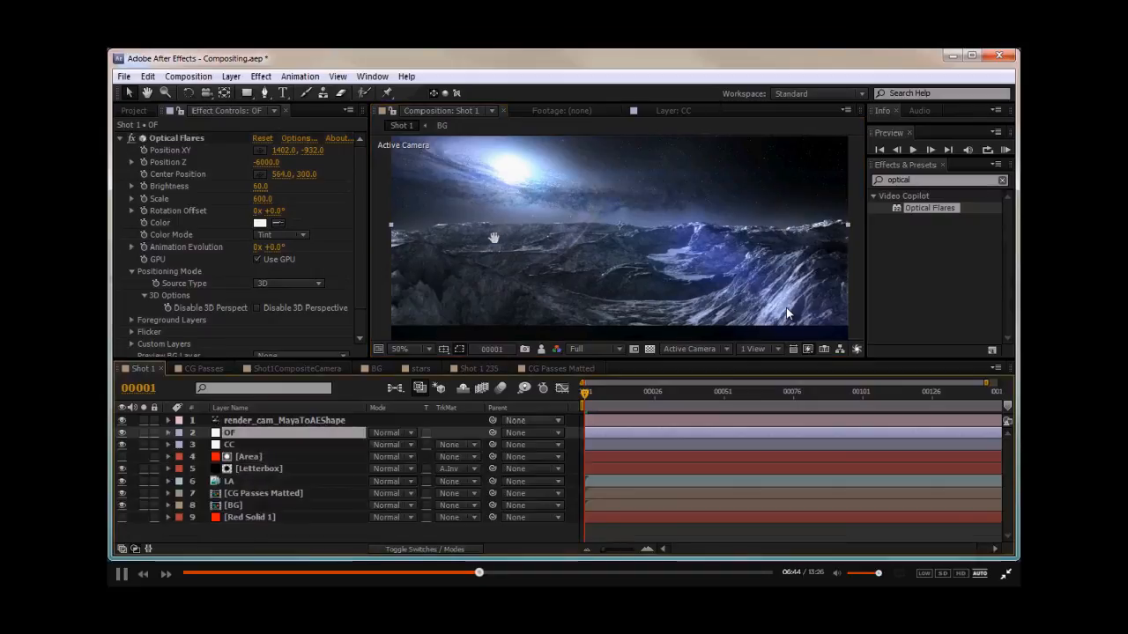
left_click_drag(493, 238, 514, 236)
left_click_drag(258, 441, 257, 473)
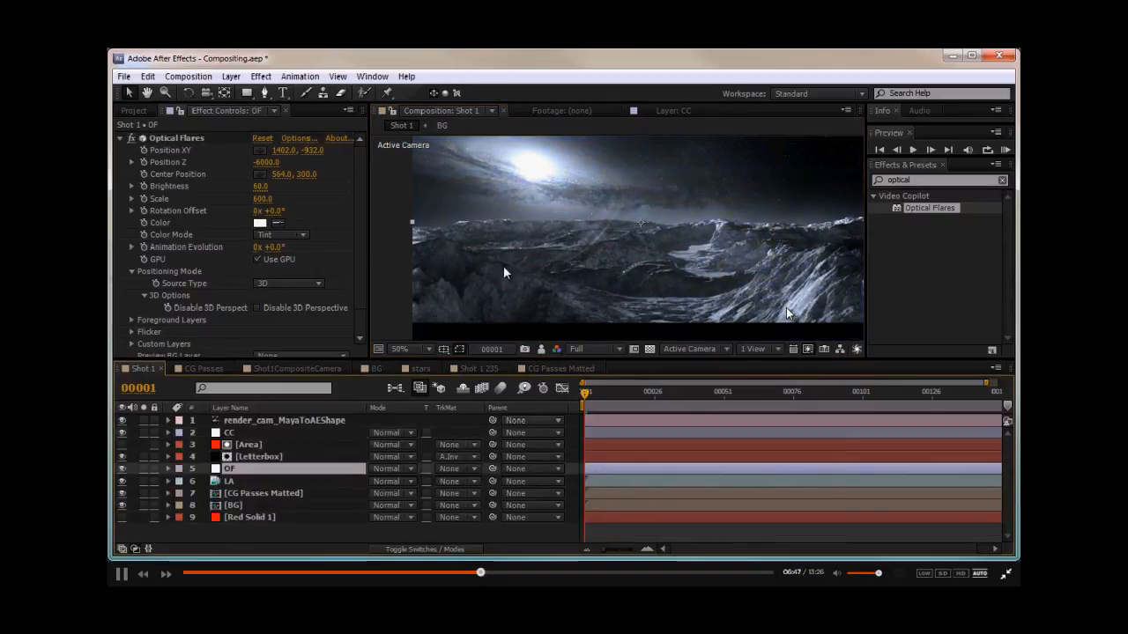
left_click_drag(242, 432, 249, 474)
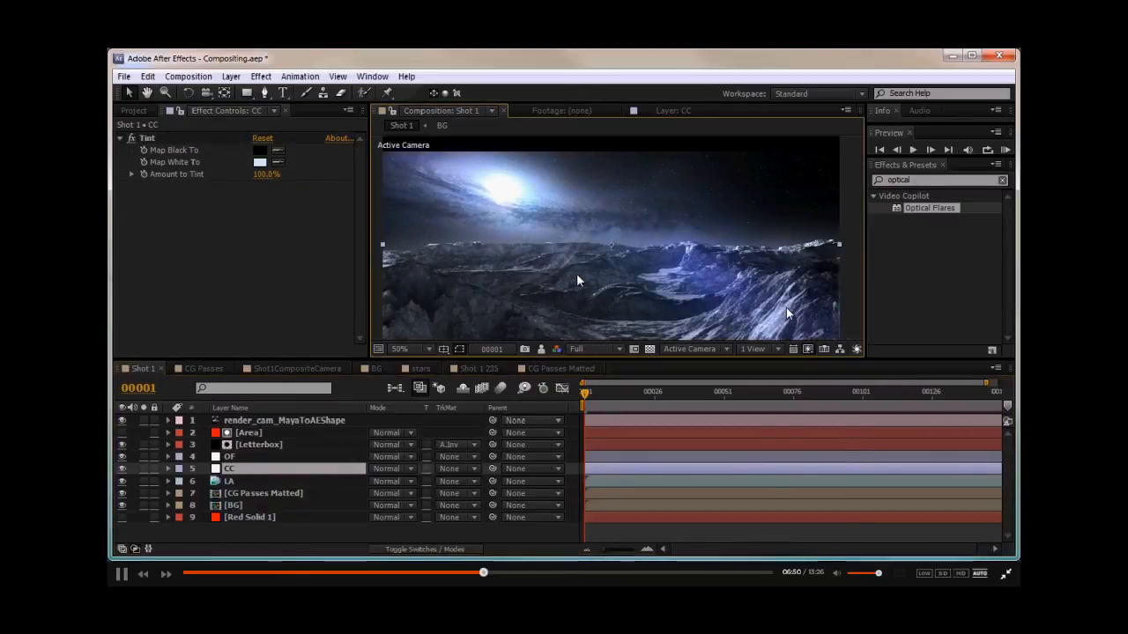
left_click(250, 458)
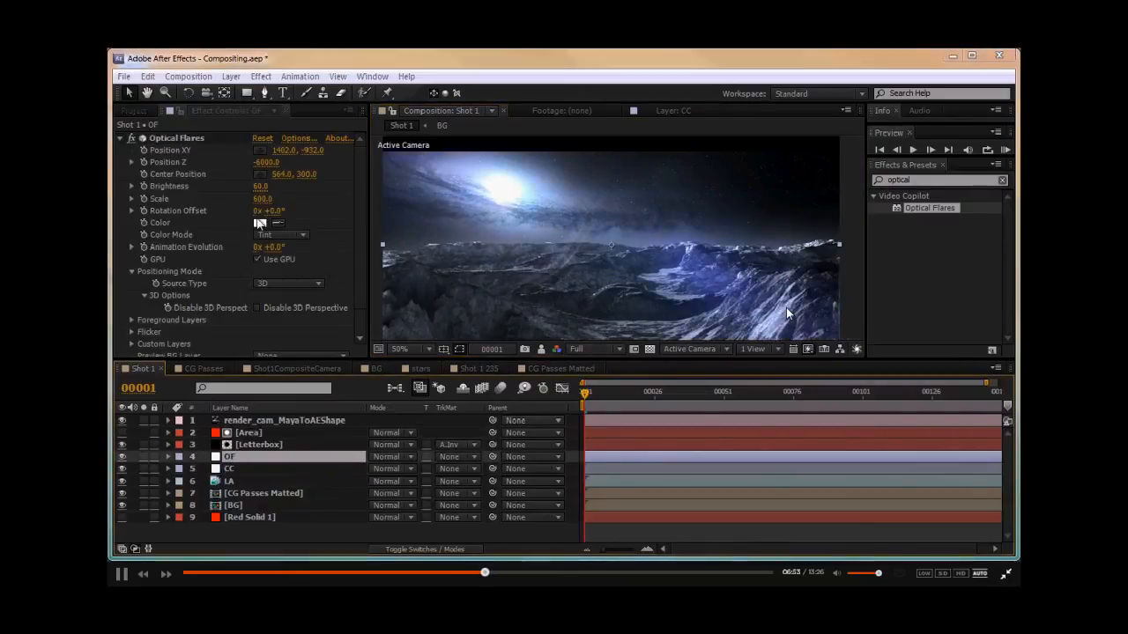
left_click(260, 223)
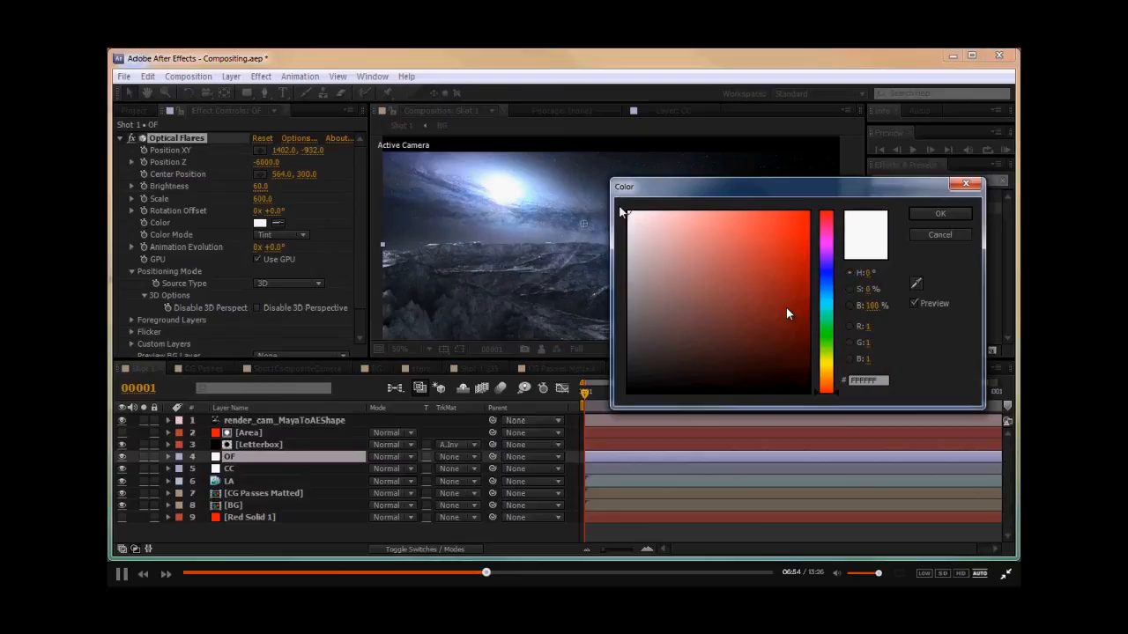
key("Return")
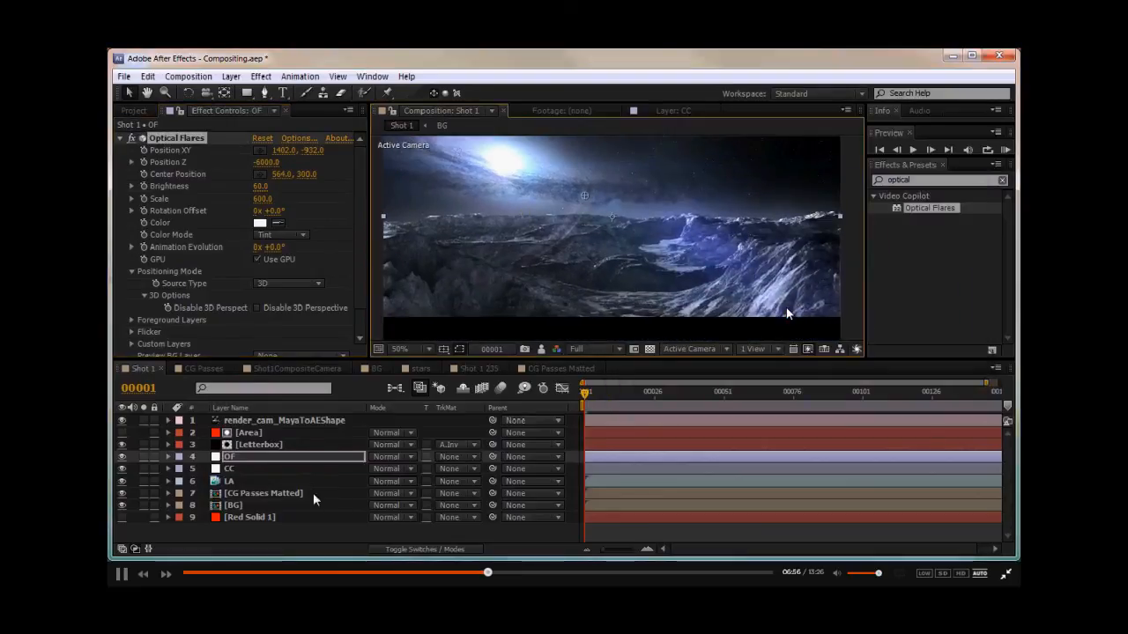
- Set the flare Brightness to 30 and check the composite further along the timeline
left_click(256, 468)
left_click(260, 162)
left_click_drag(707, 187, 806, 281)
mouse_move(753, 312)
left_mouse_down()
mouse_move(702, 296)
mouse_move(843, 302)
mouse_move(720, 304)
mouse_move(752, 305)
left_mouse_up()
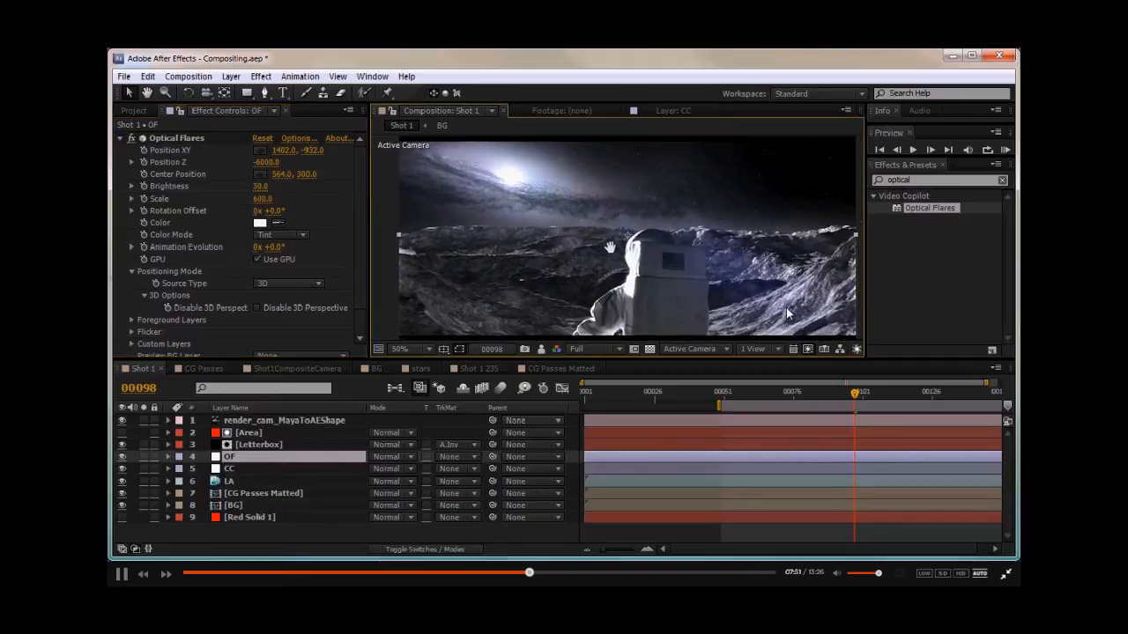
- Set the flare Brightness to 35 and inspect the composite in the viewer
left_click(259, 188)
type("35")
key("Return")
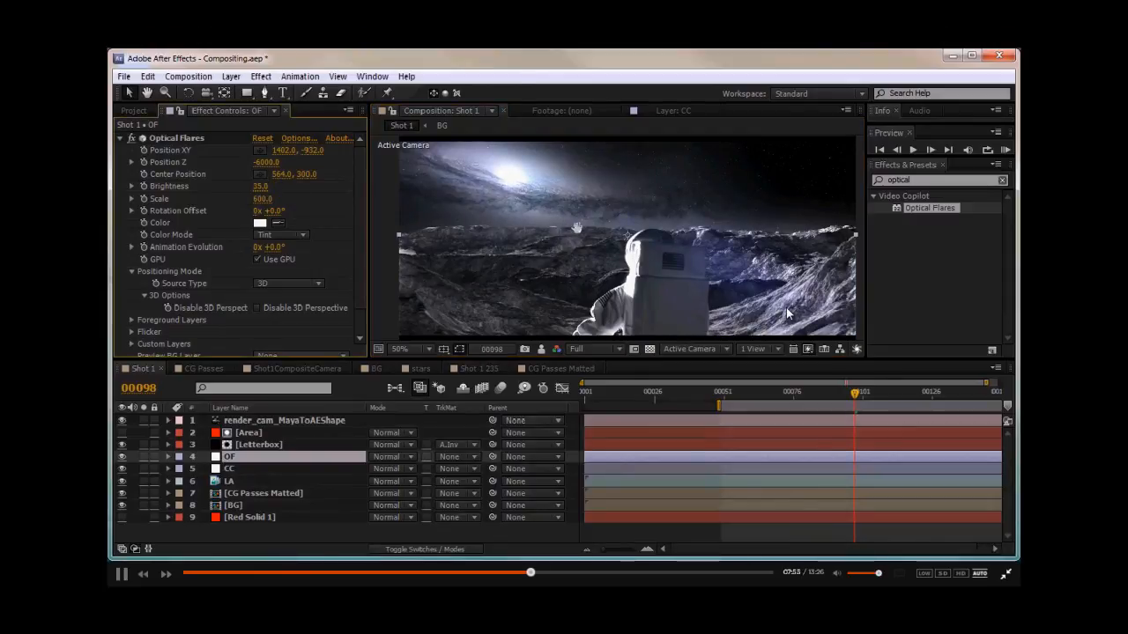
left_click_drag(559, 253, 549, 253)
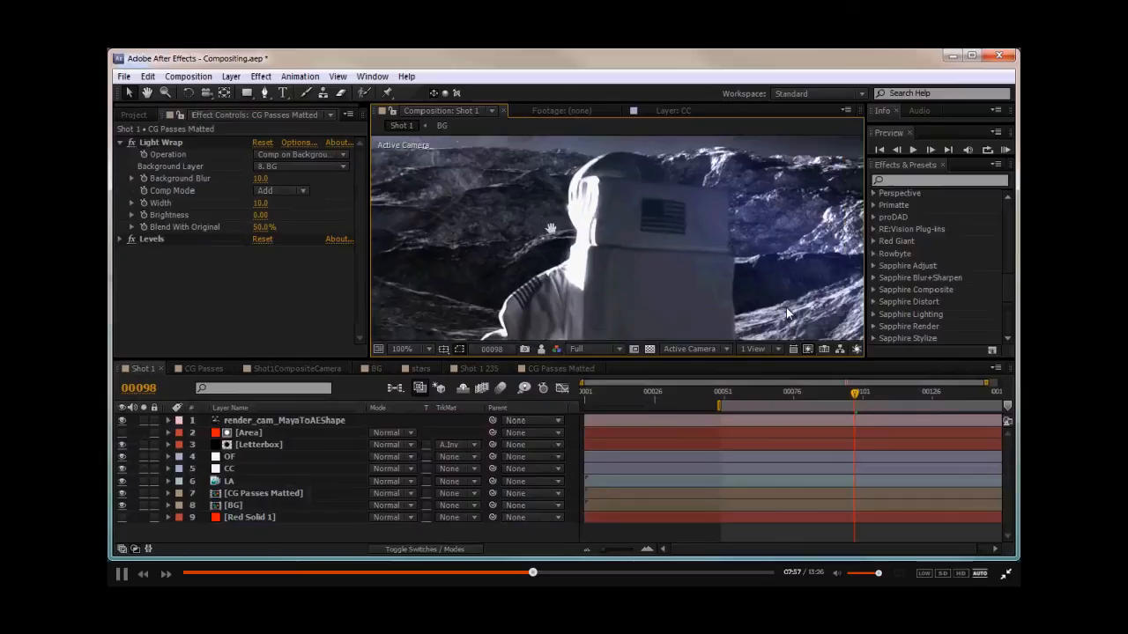
left_click_drag(550, 229, 543, 244)
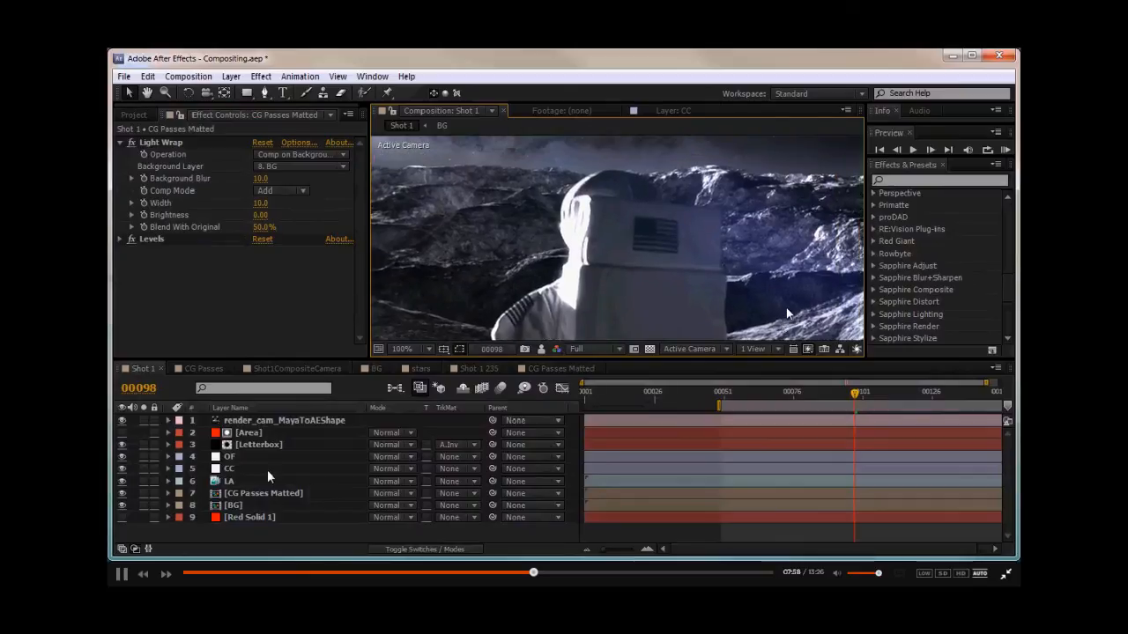
- Try setting the LA layer's Levels Input White to 0.7, then undo it
left_click(229, 481)
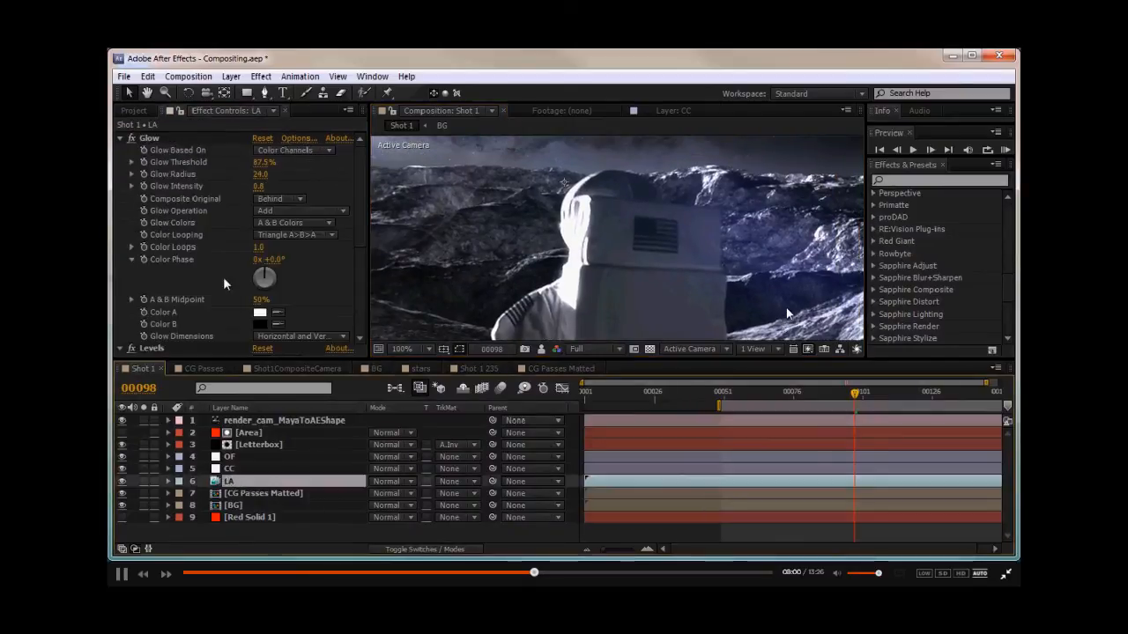
scroll(215, 248, "down", 5)
left_click(264, 291)
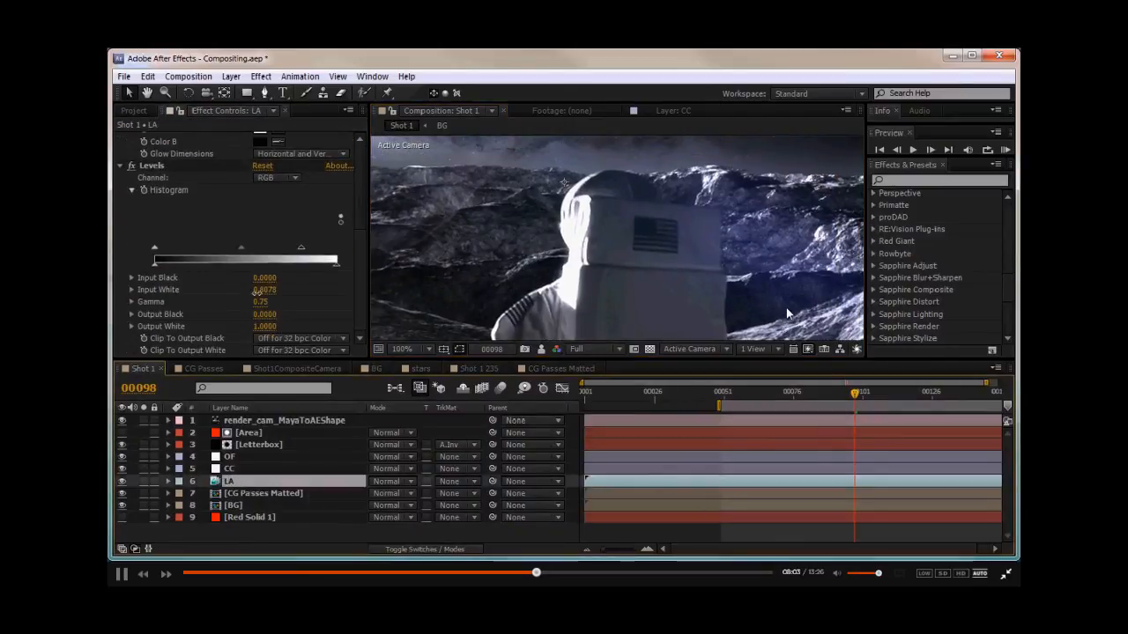
type("0.7")
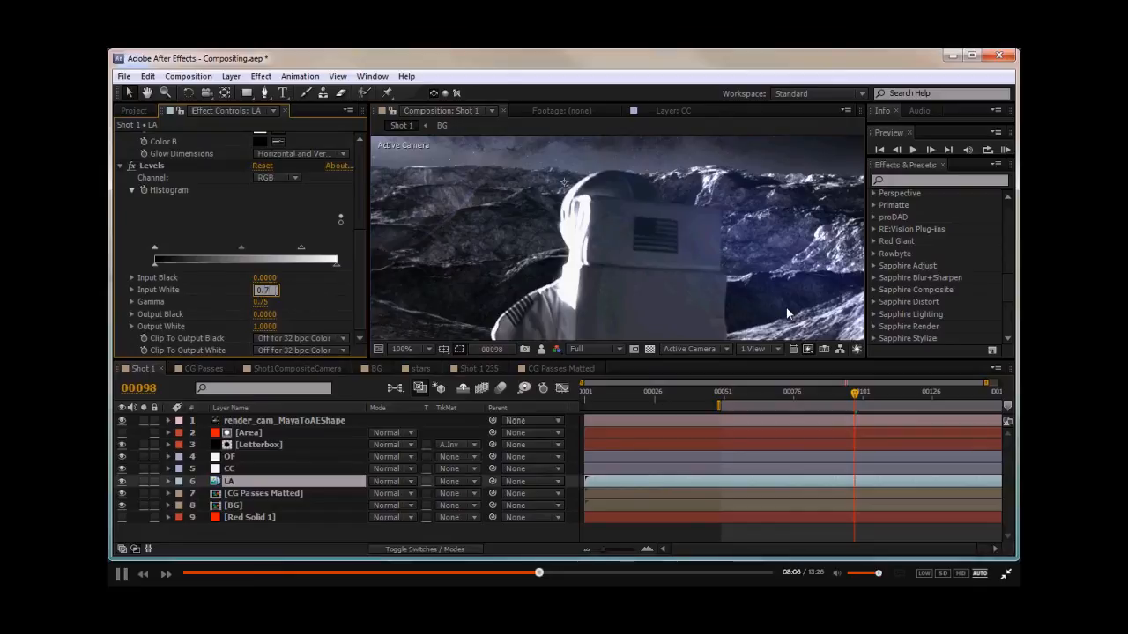
key("Return")
key("ctrl+z")
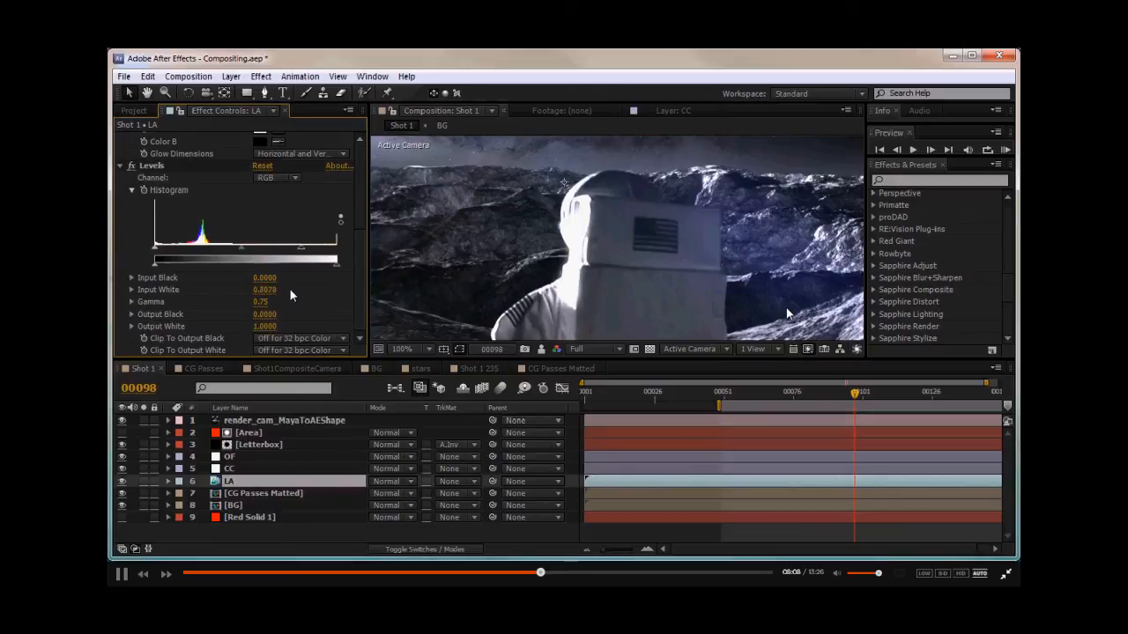
- Set the LA layer's Levels Gamma to 0.55
type("0.6")
key("Return")
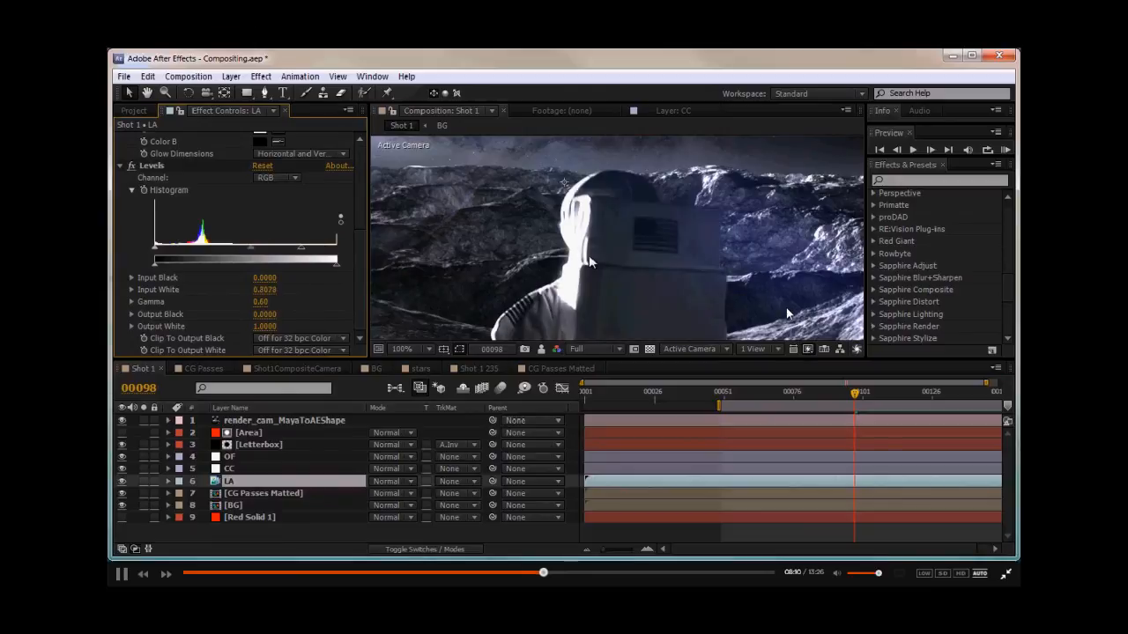
scroll(573, 222, "down", 2)
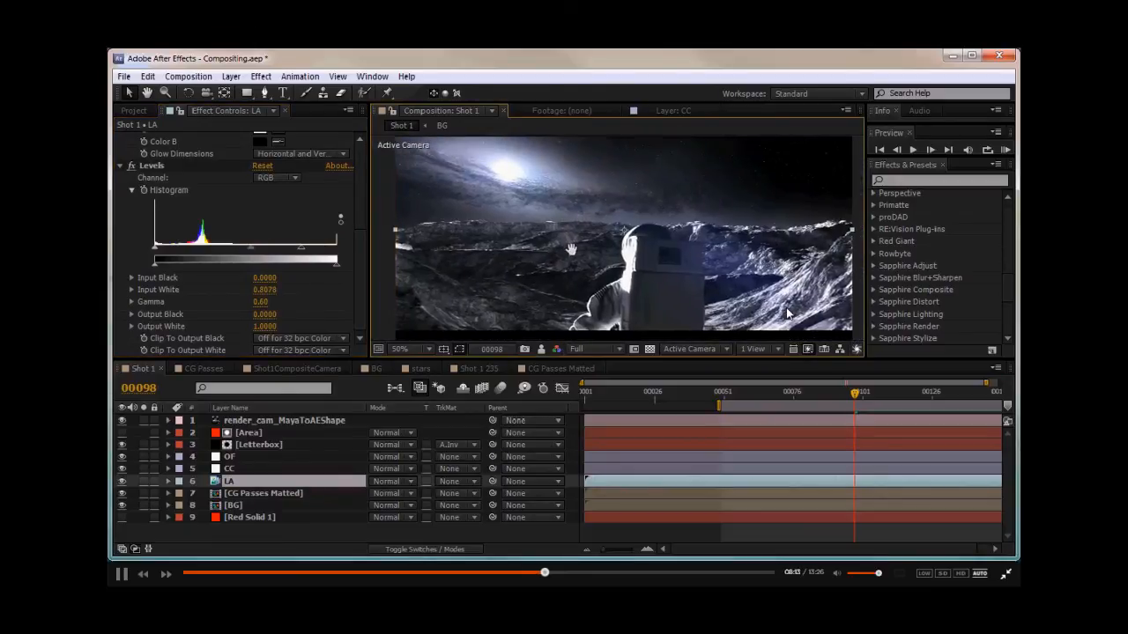
scroll(562, 247, "up", 2)
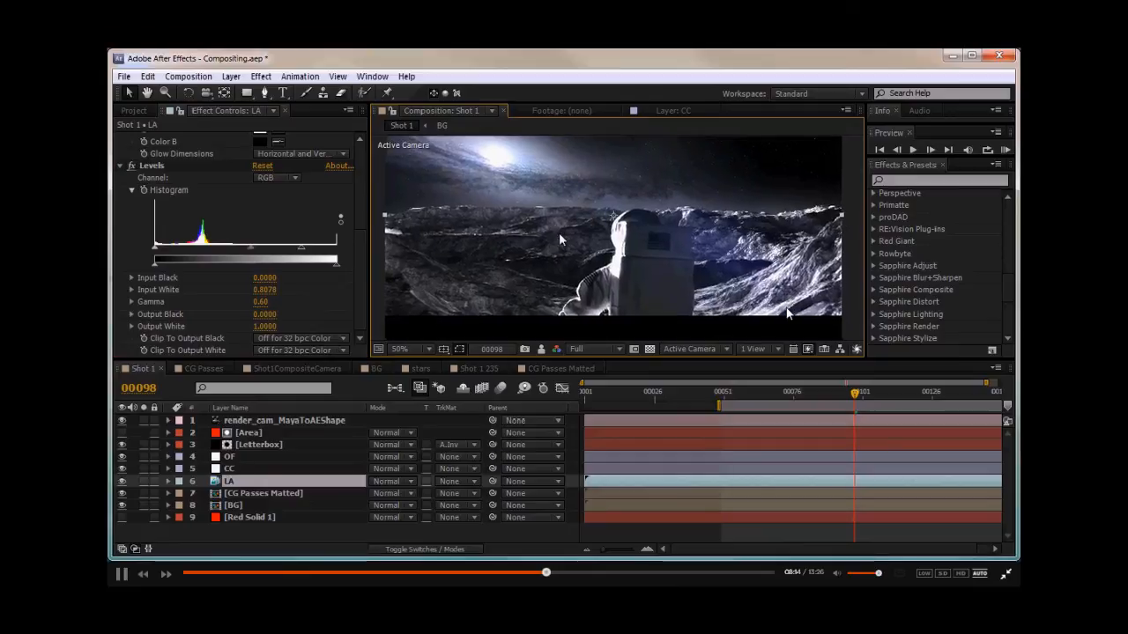
middle_click_drag(562, 248, 478, 220)
left_click(264, 302)
type("0.55")
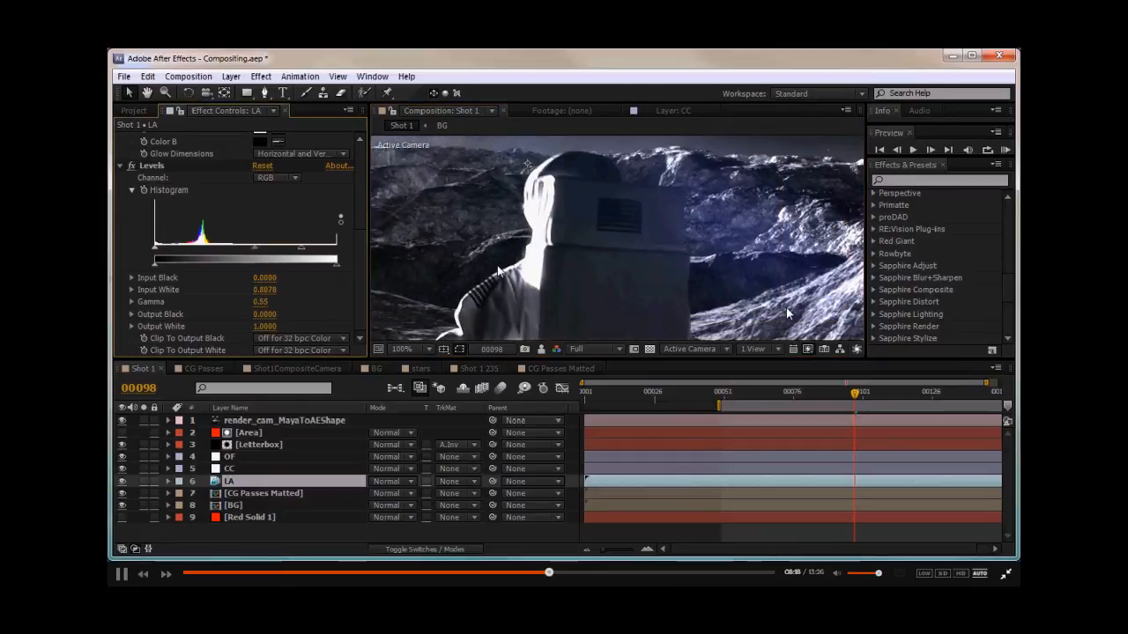
- Review the composite across the timeline and go to frame 50
scroll(554, 297, "down", 2)
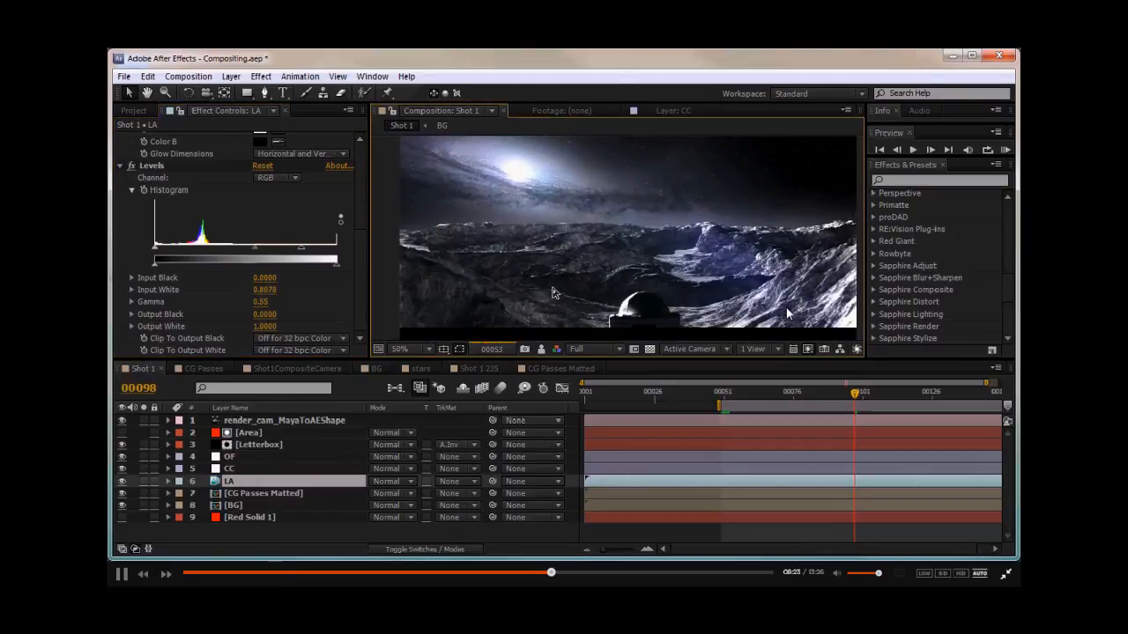
left_click(552, 288)
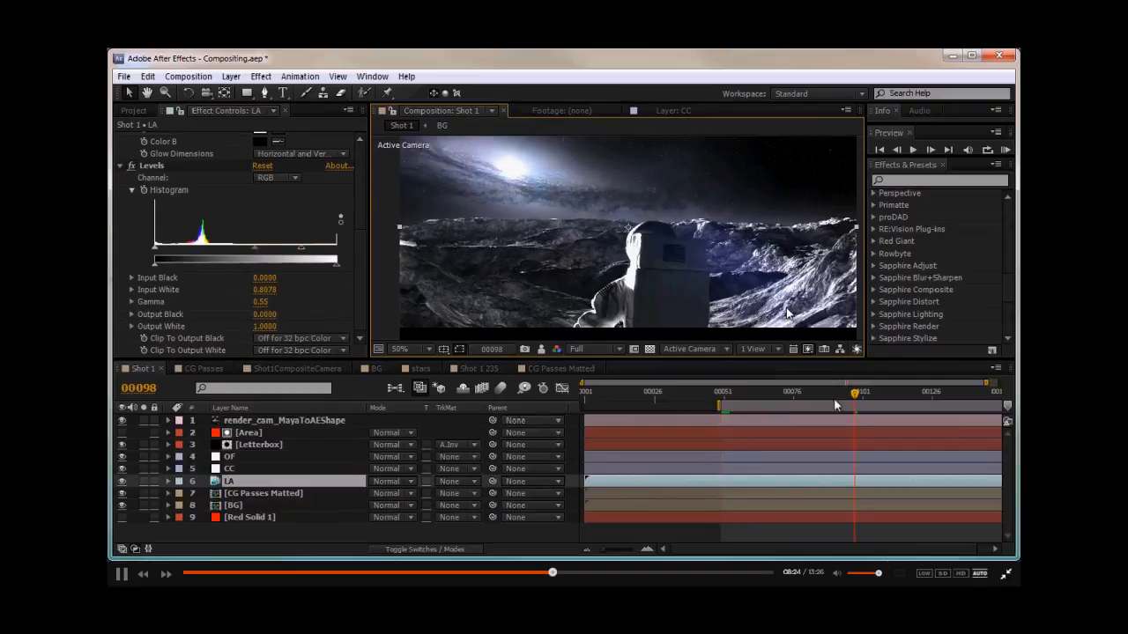
left_click_drag(729, 390, 858, 398)
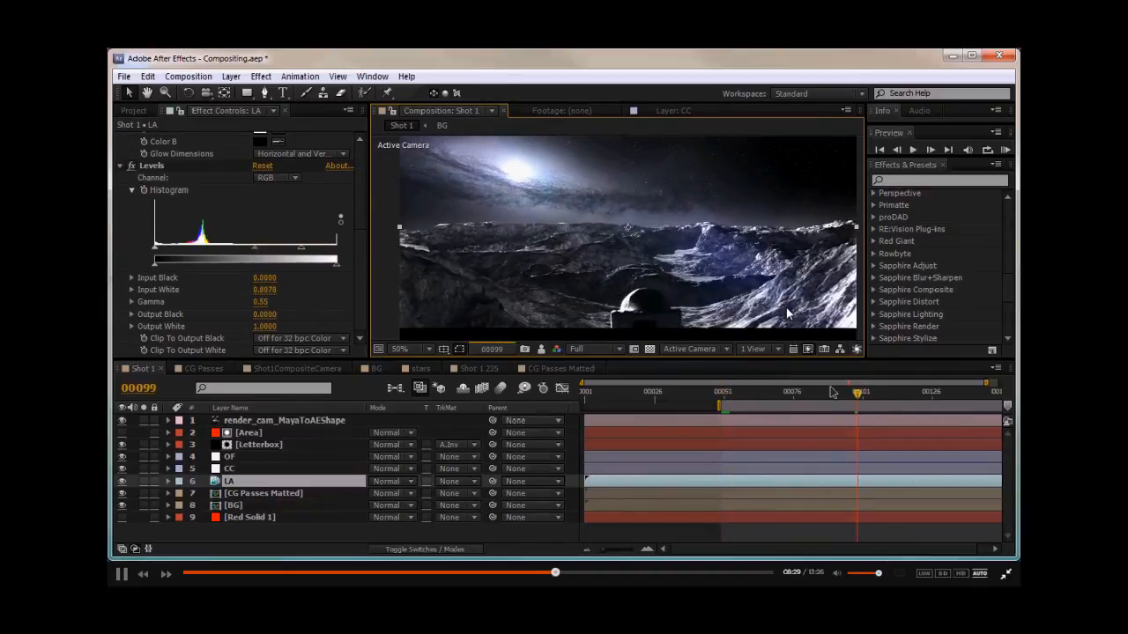
key("Page_Up")
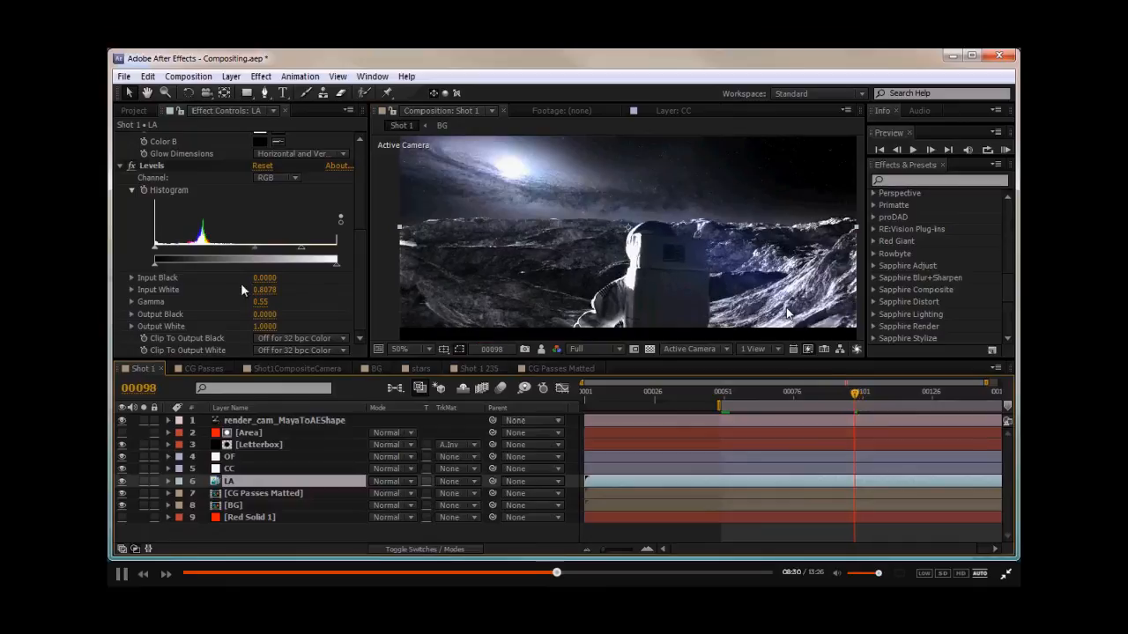
left_click(146, 195)
left_click(722, 391)
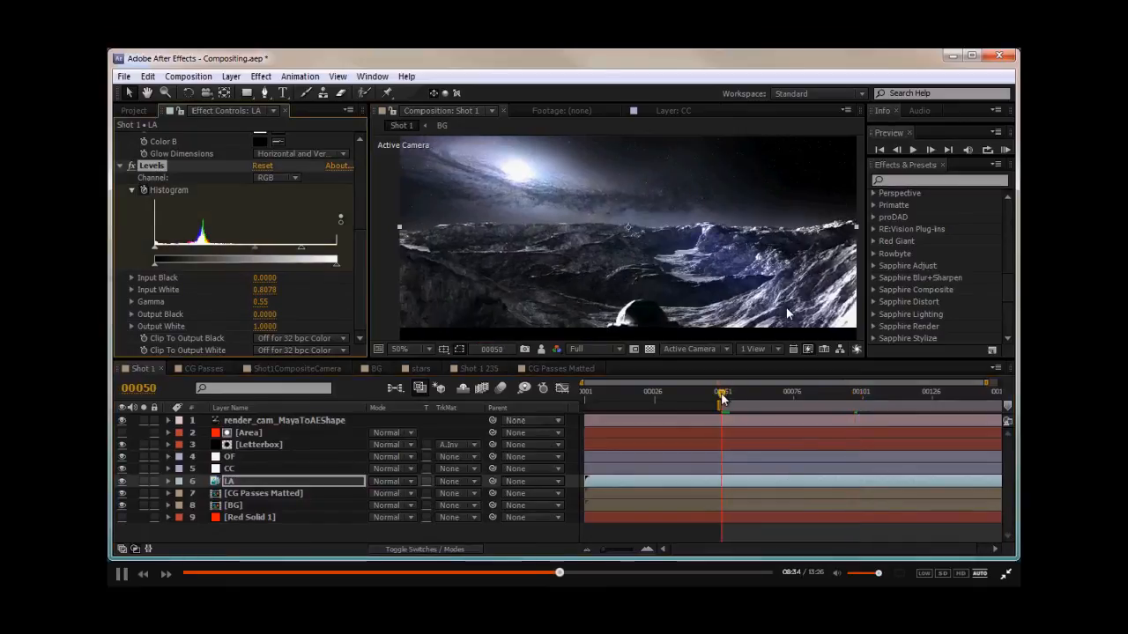
- Set the LA layer's Levels Gamma to 0.7 and preview the playback
left_click(263, 302)
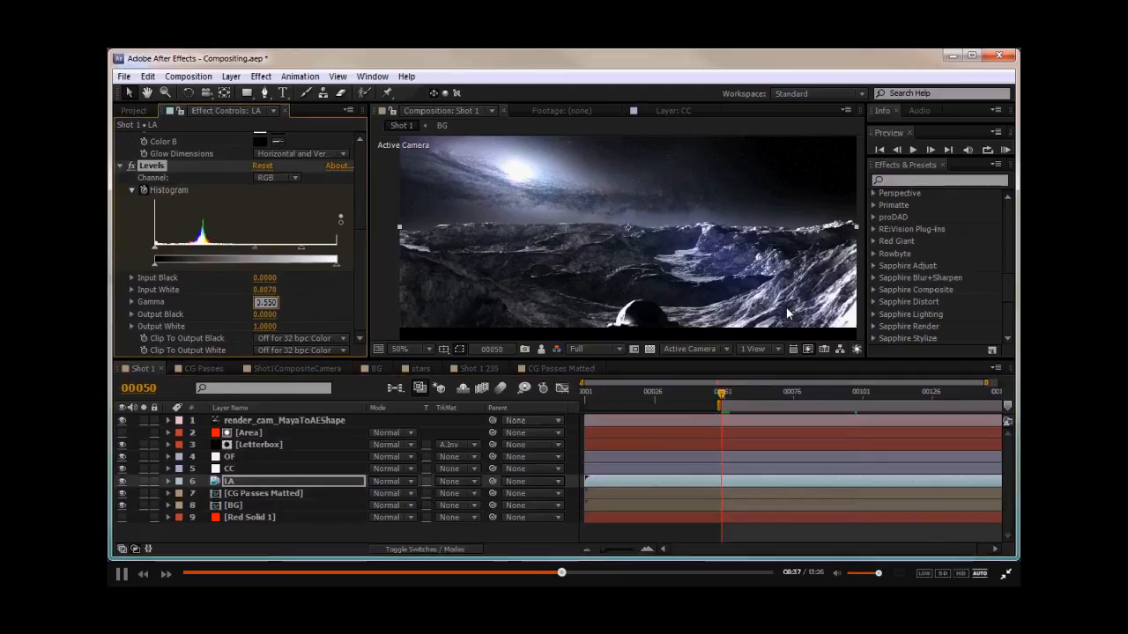
type("0.156")
key("Return")
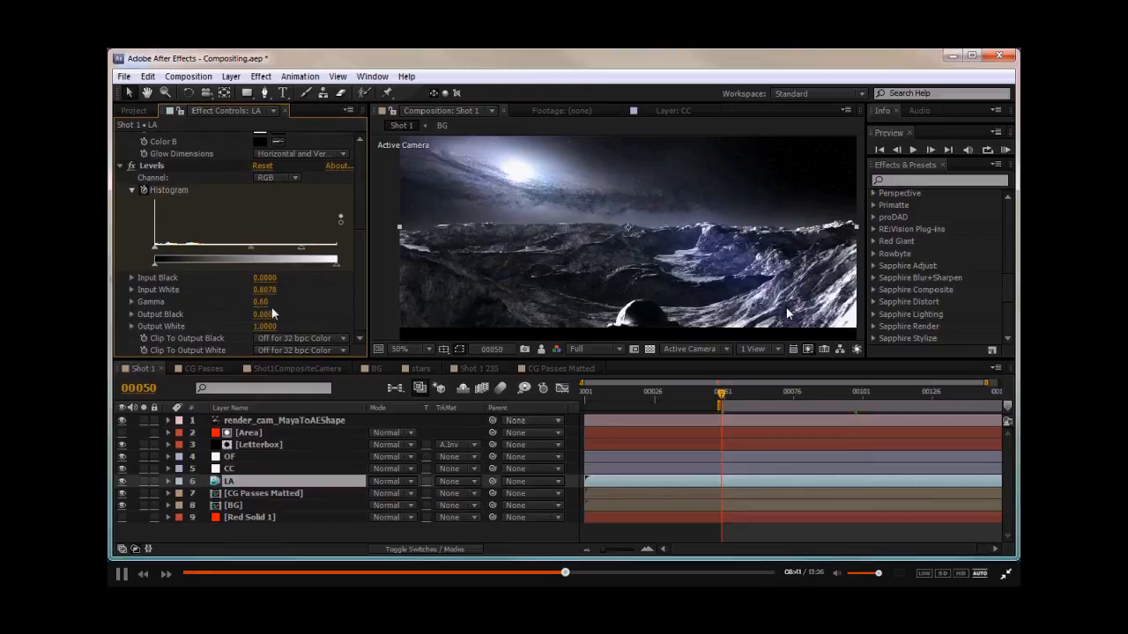
type("7")
key("Return")
key("space")
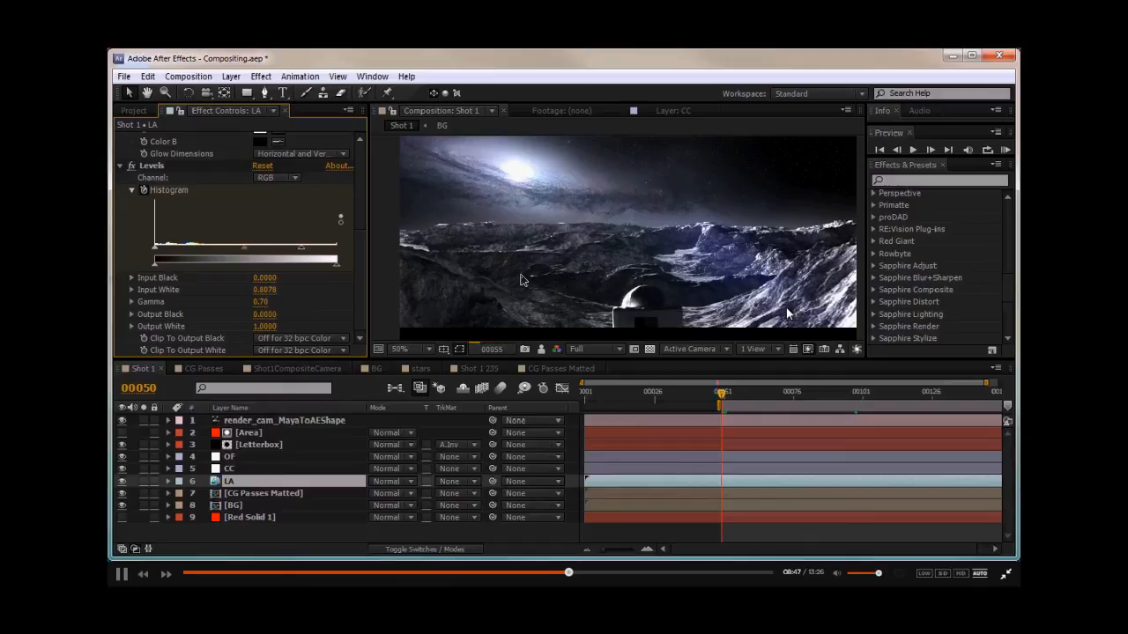
key("space")
- Set the OF flare's Position XY Y value to about -989
middle_click_drag(519, 198, 546, 265)
scroll(578, 256, "up", 1)
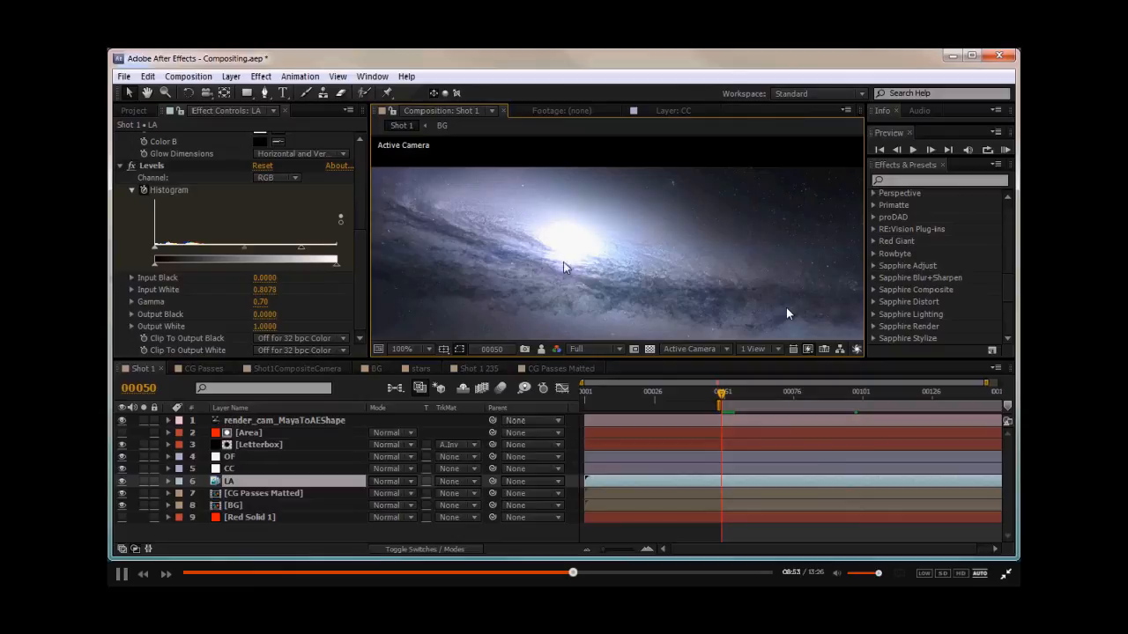
left_click(239, 453)
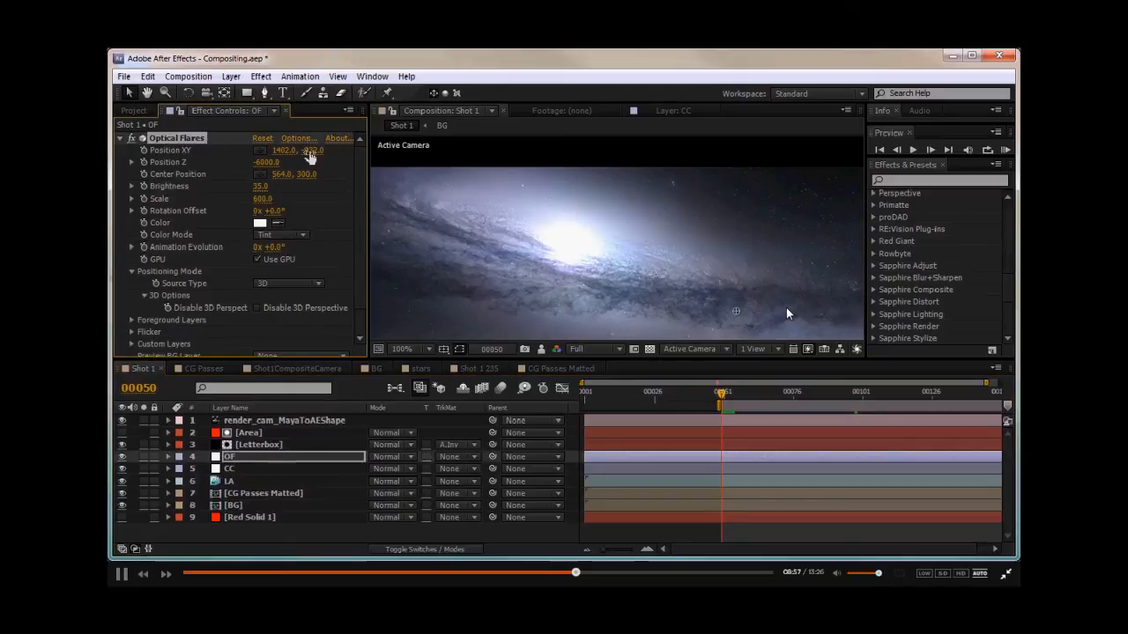
left_click_drag(382, 162, 266, 151)
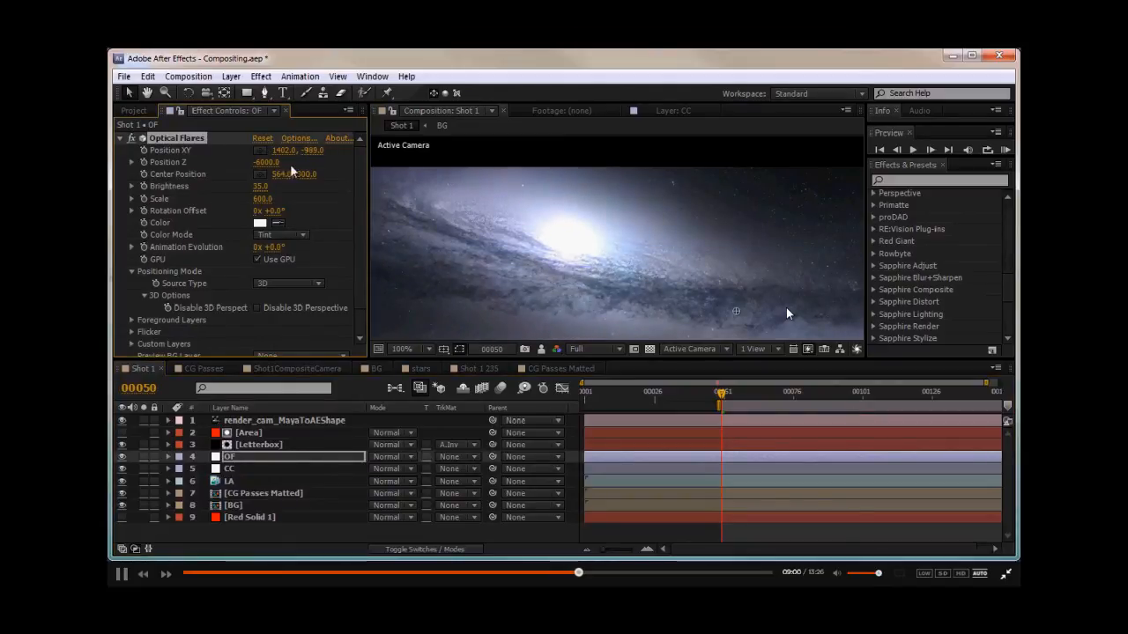
- Move the flare's center point to about 626, 284 at frame 86
scroll(497, 237, "down", 2)
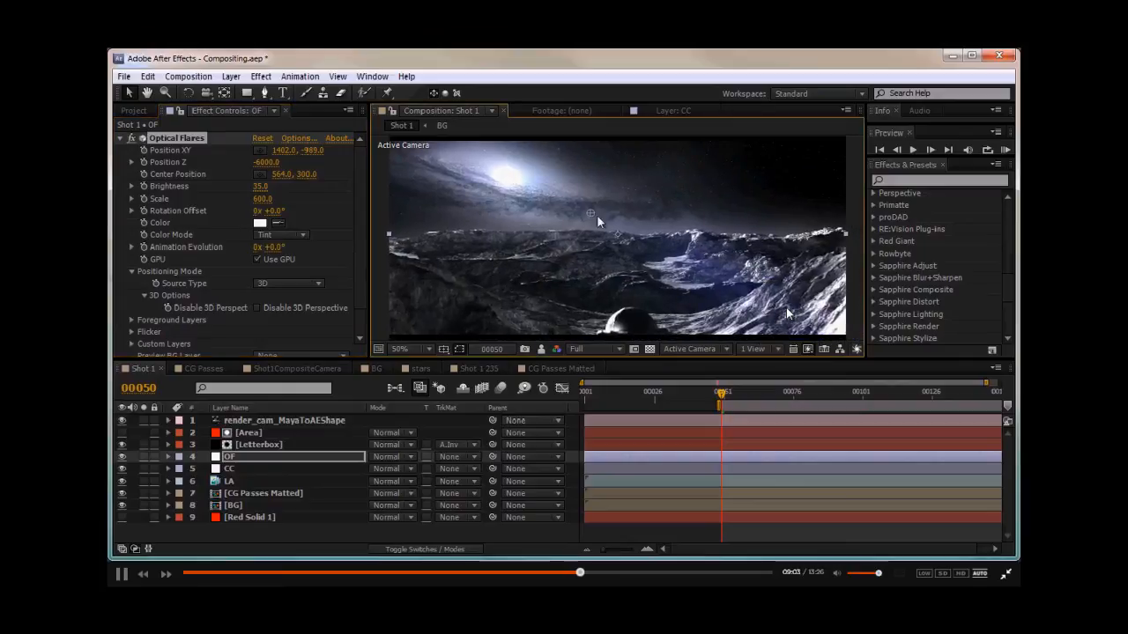
left_click_drag(576, 225, 547, 225)
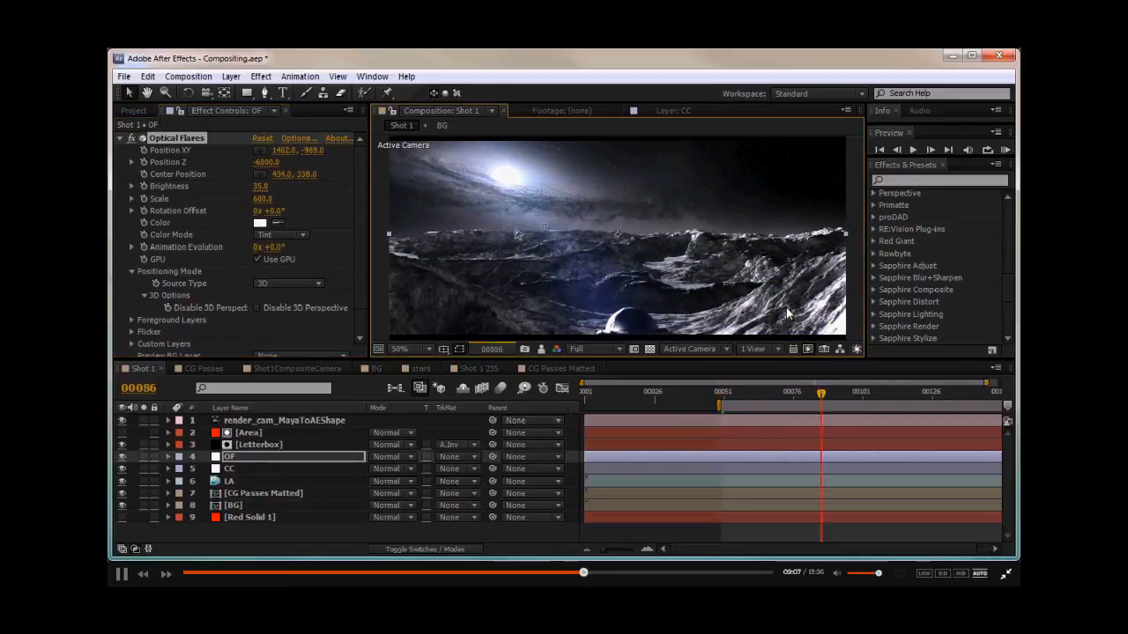
left_click_drag(518, 235, 561, 214)
mouse_move(574, 249)
middle_mouse_down()
mouse_move(589, 242)
mouse_move(573, 251)
middle_mouse_up()
left_click_drag(558, 220, 607, 212)
mouse_move(556, 243)
middle_mouse_down()
mouse_move(564, 233)
mouse_move(554, 235)
middle_mouse_up()
middle_click_drag(500, 285, 505, 289)
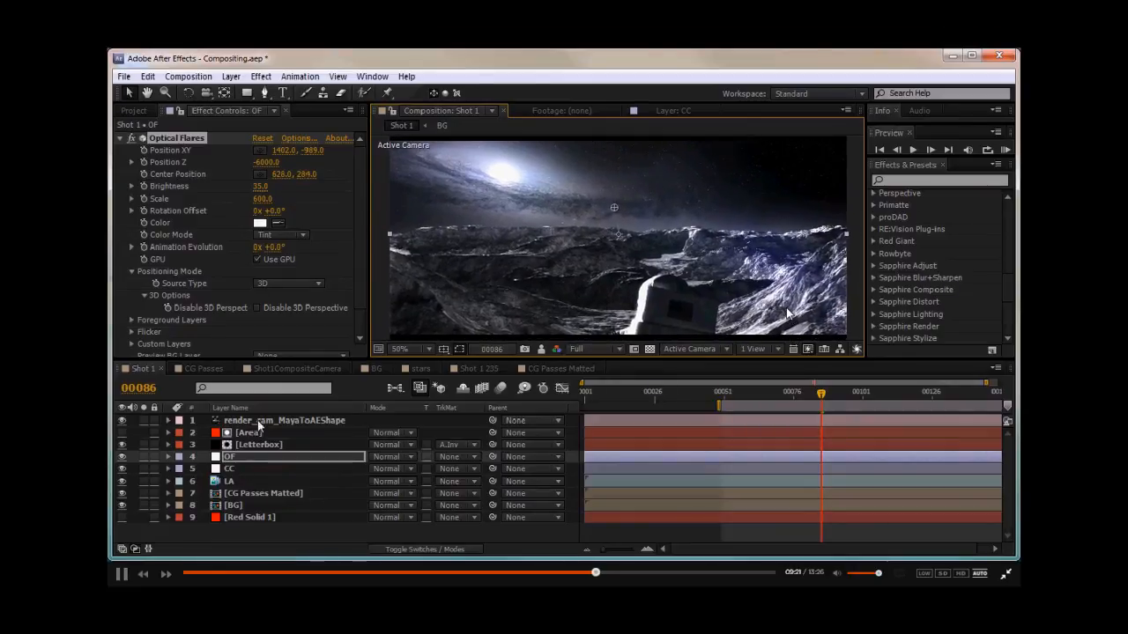
- Inspect the Shot 1 composite and the CG Passes Matted layer at the end of the timeline
left_click(238, 469)
scroll(519, 217, "up", 2)
scroll(519, 218, "down", 1)
middle_click_drag(606, 249, 698, 242)
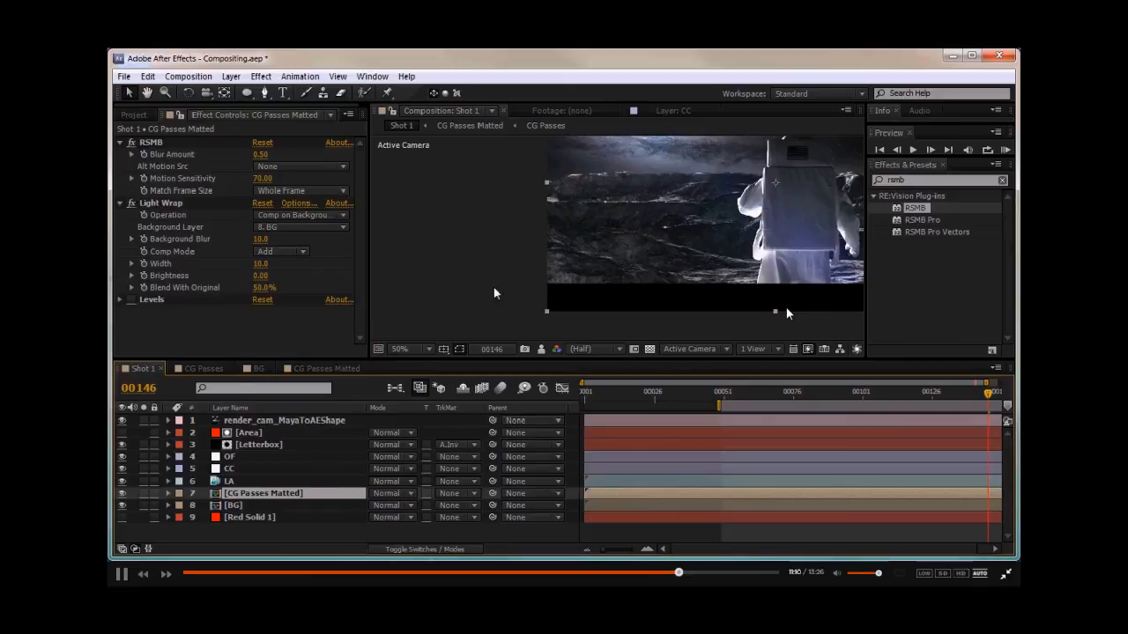
scroll(608, 211, "up", 2)
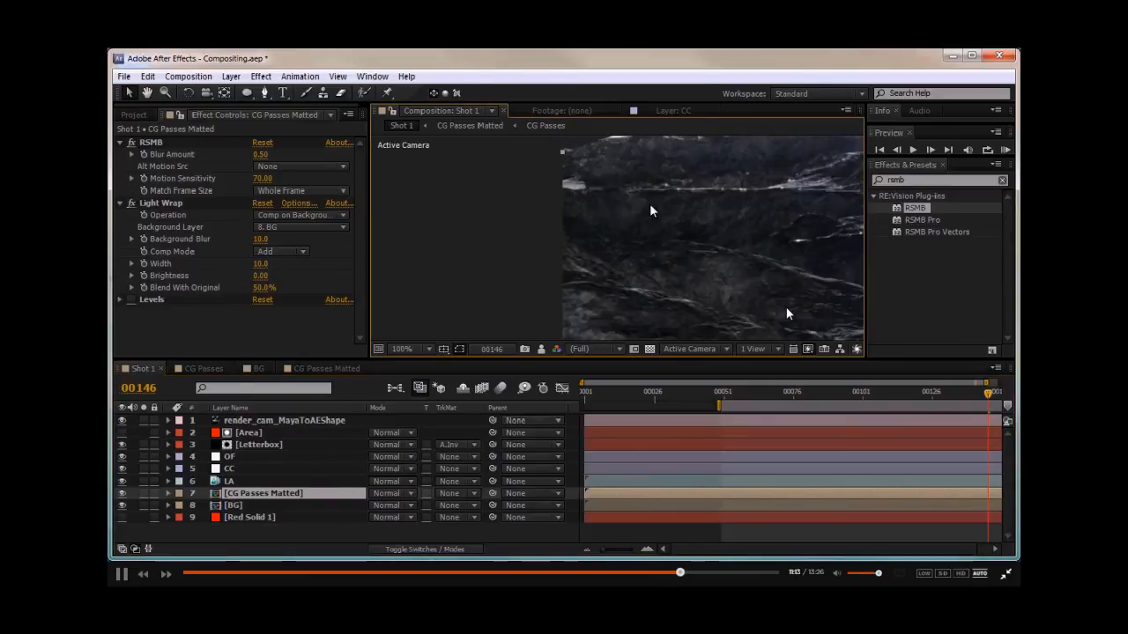
left_click_drag(646, 214, 546, 280)
scroll(676, 276, "down", 2)
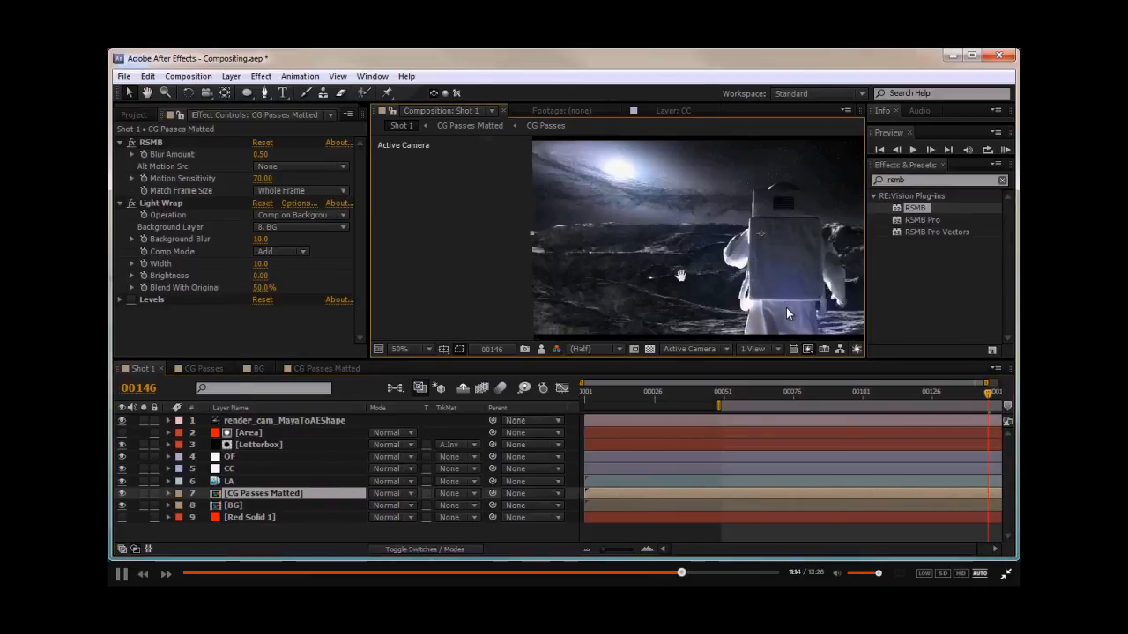
- Open the nested CG Passes Matted and CG Passes compositions to examine the CG passes
left_click(239, 504)
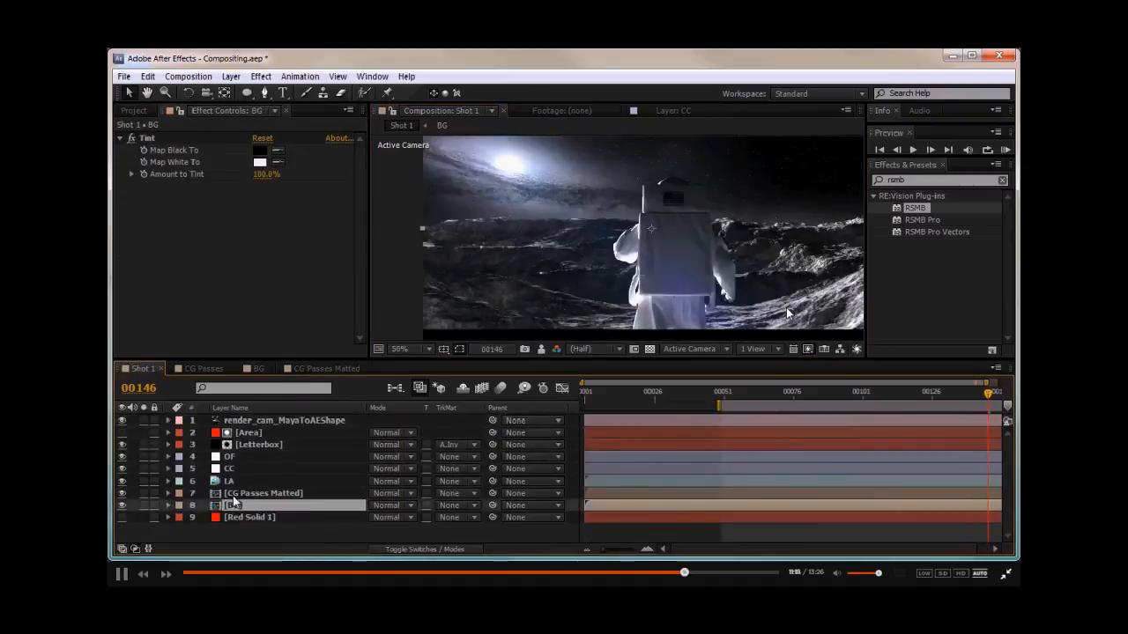
double_click(233, 495)
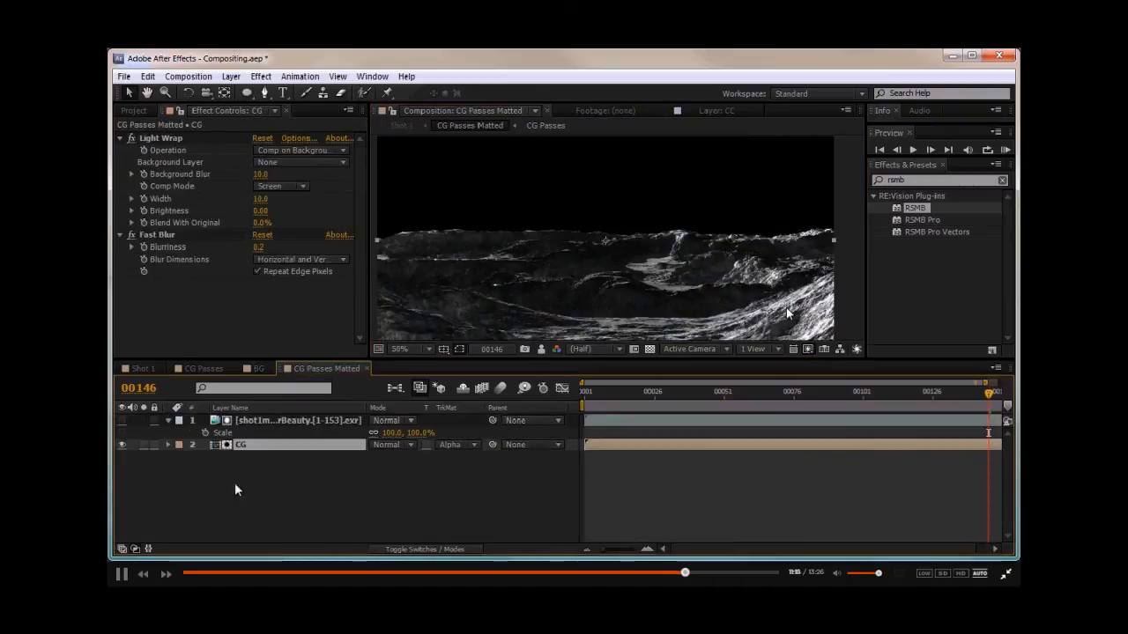
double_click(238, 446)
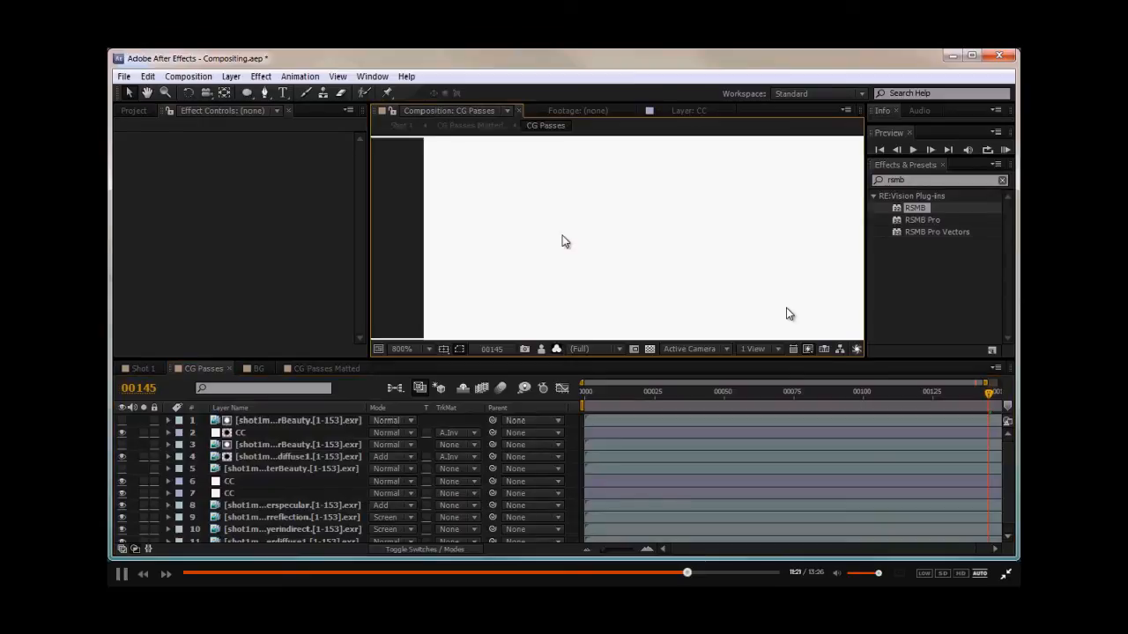
scroll(565, 241, "down", 6)
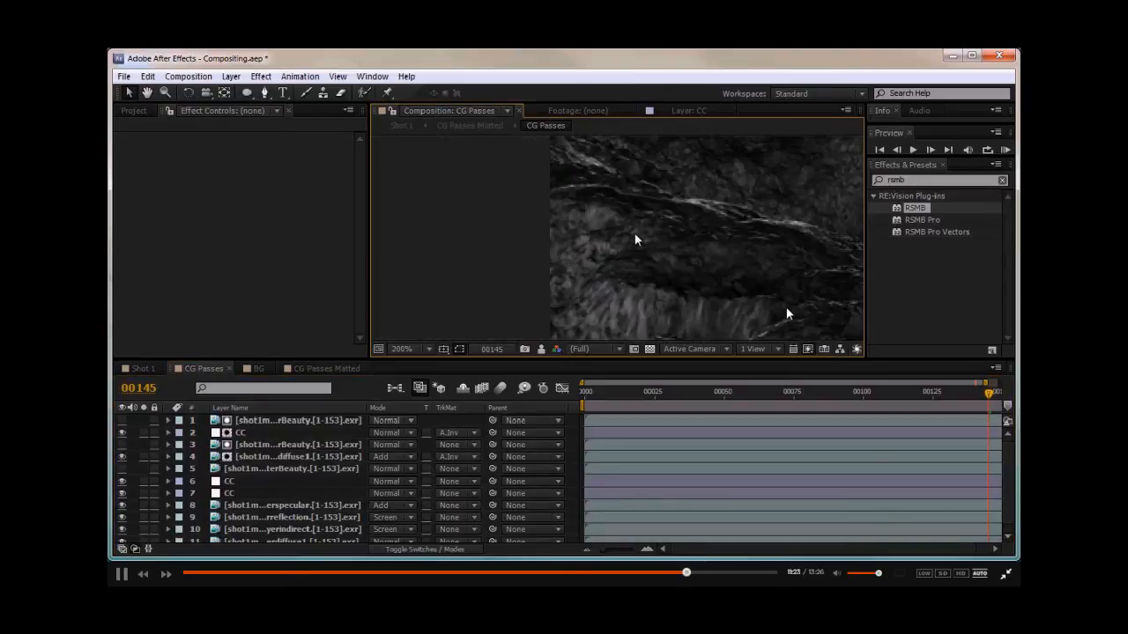
left_click_drag(638, 238, 478, 282)
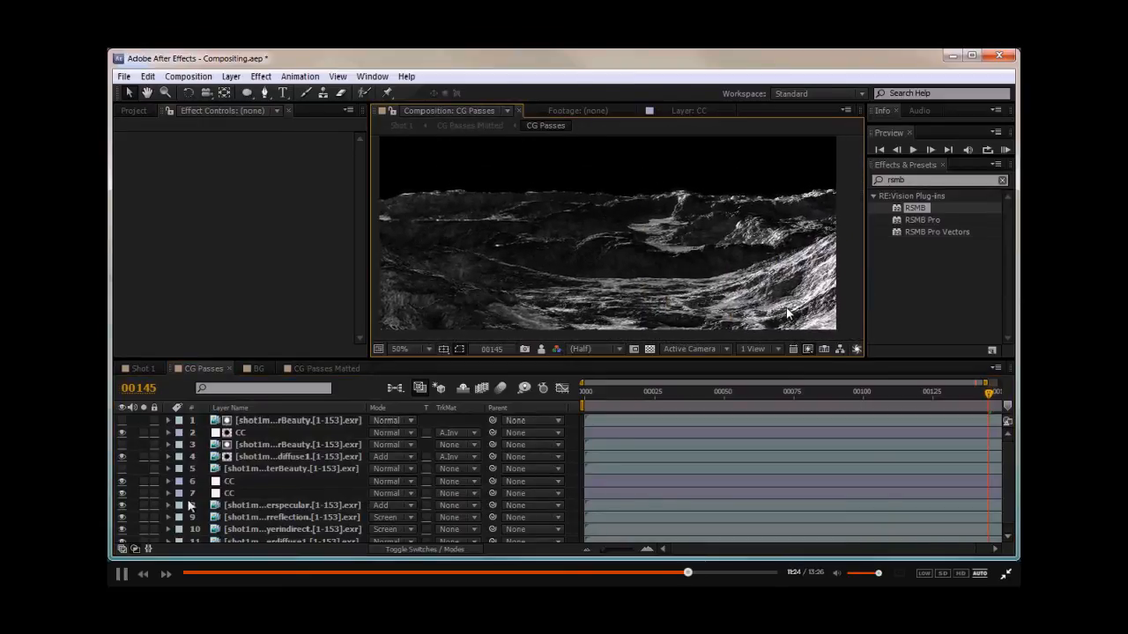
- Toggle the CC layers' visibility and scrub the CG Passes timeline to compare the passes with and without grading
left_click(117, 492)
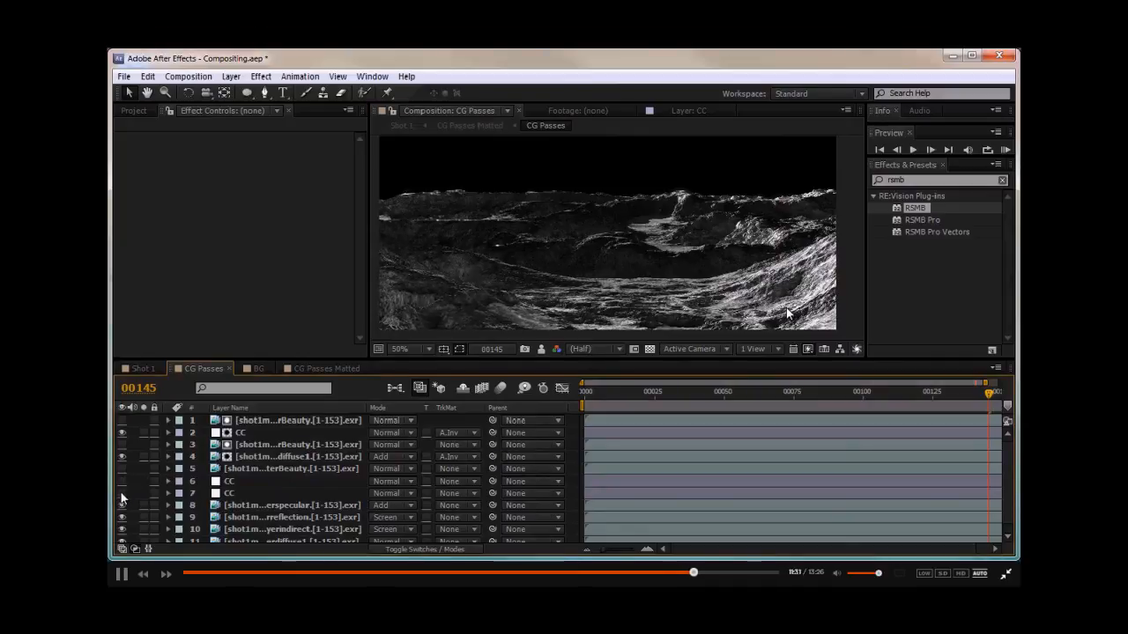
left_click(122, 481)
left_click(637, 393)
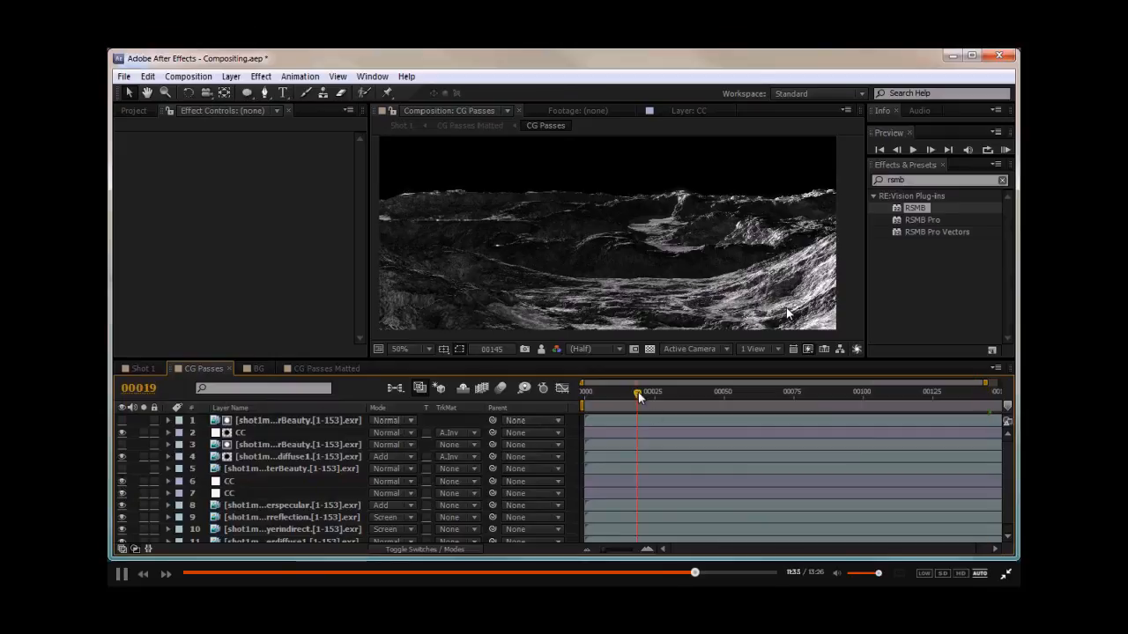
left_click_drag(680, 394, 674, 397)
middle_click_drag(466, 276, 497, 274)
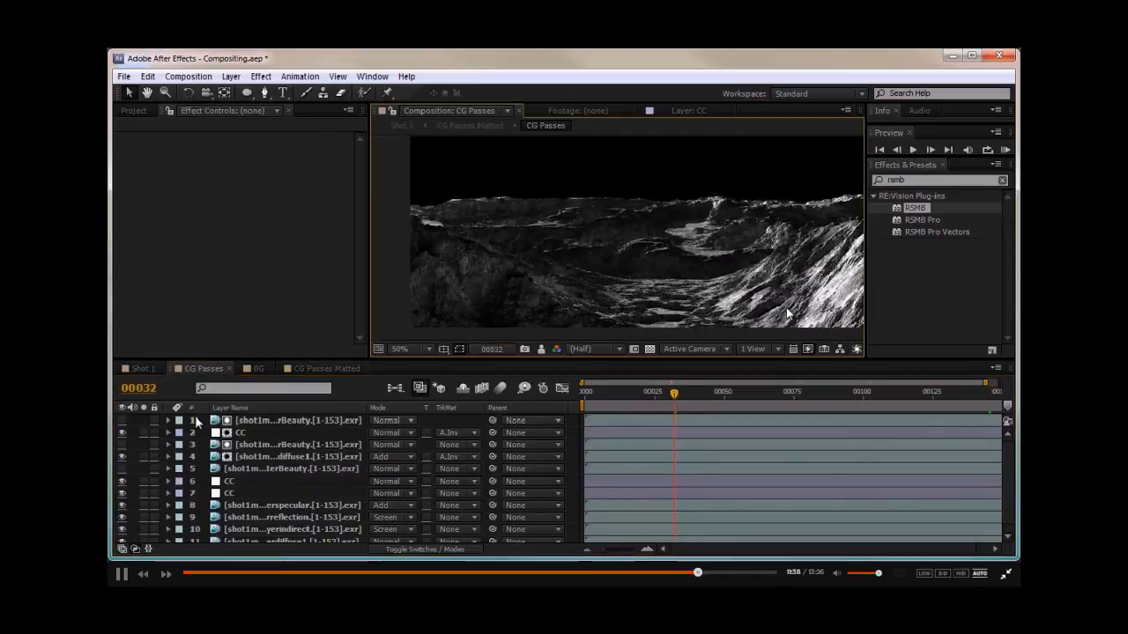
left_click(121, 482)
left_click_drag(121, 482, 122, 494)
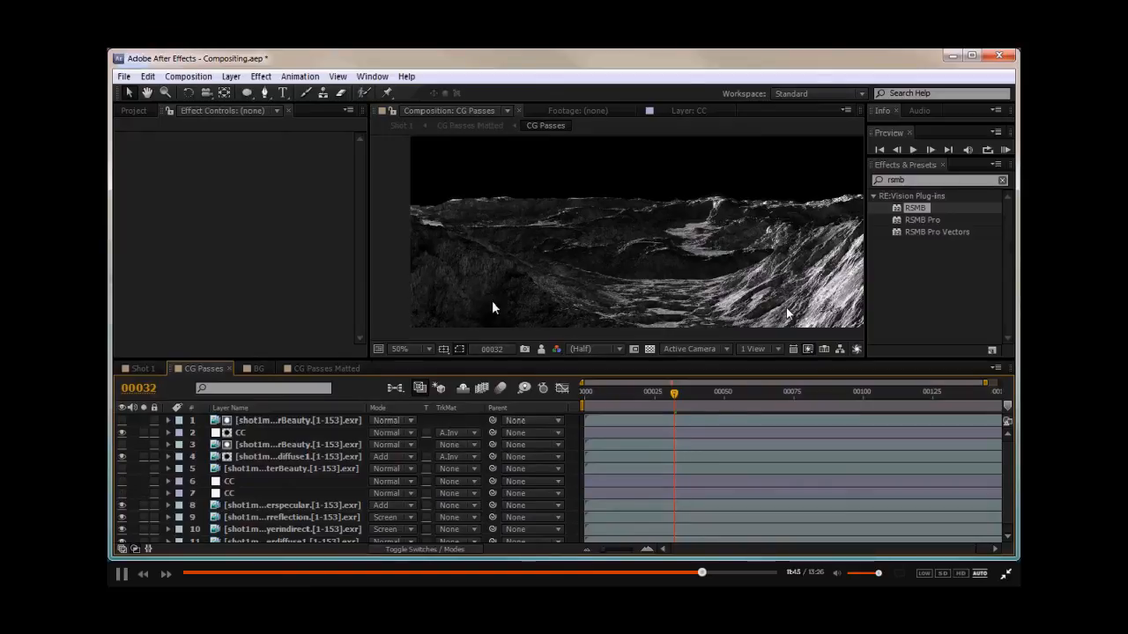
left_click_drag(121, 494, 122, 482)
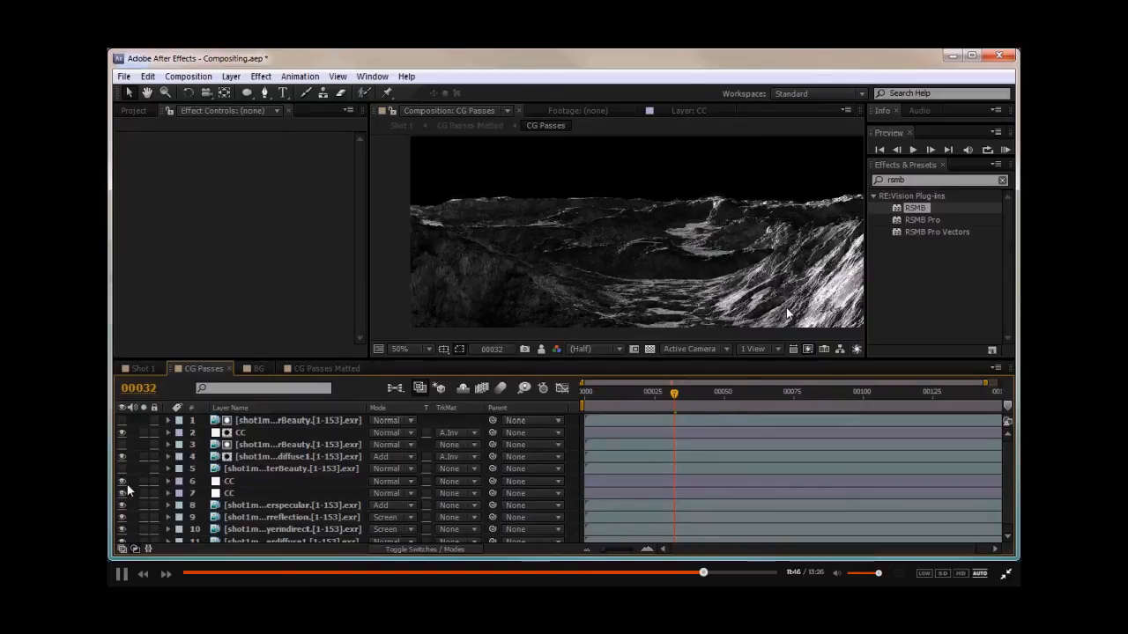
- Inspect the effects on the CC, diffuse1 and indirect pass layers in CG Passes
left_click(235, 432)
left_click(121, 433)
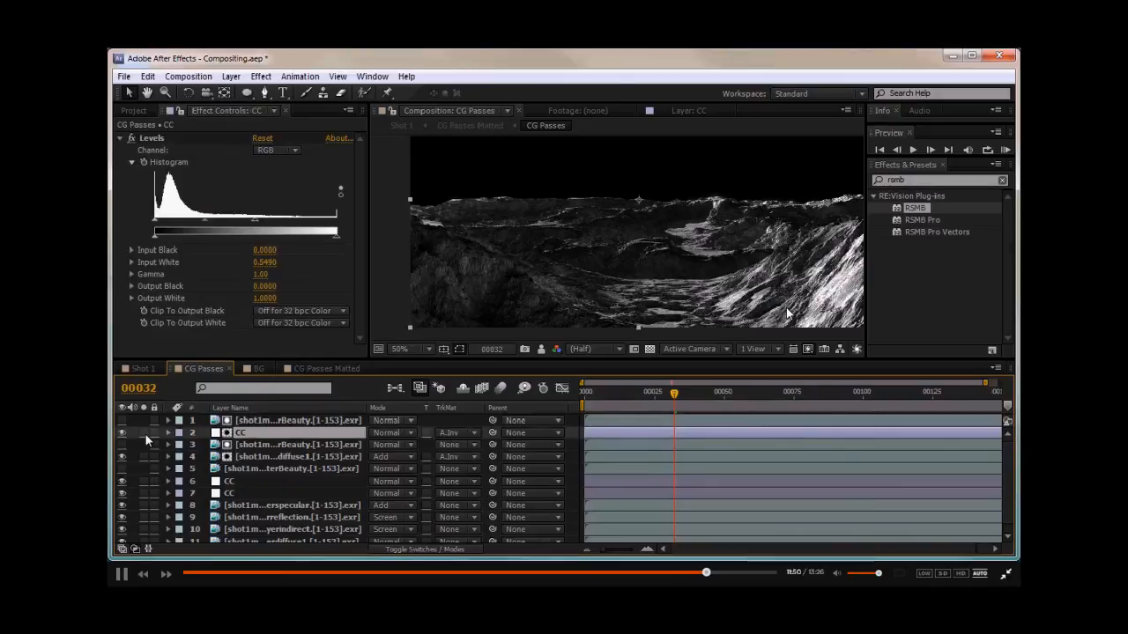
scroll(145, 436, "down", 1)
left_click(248, 451)
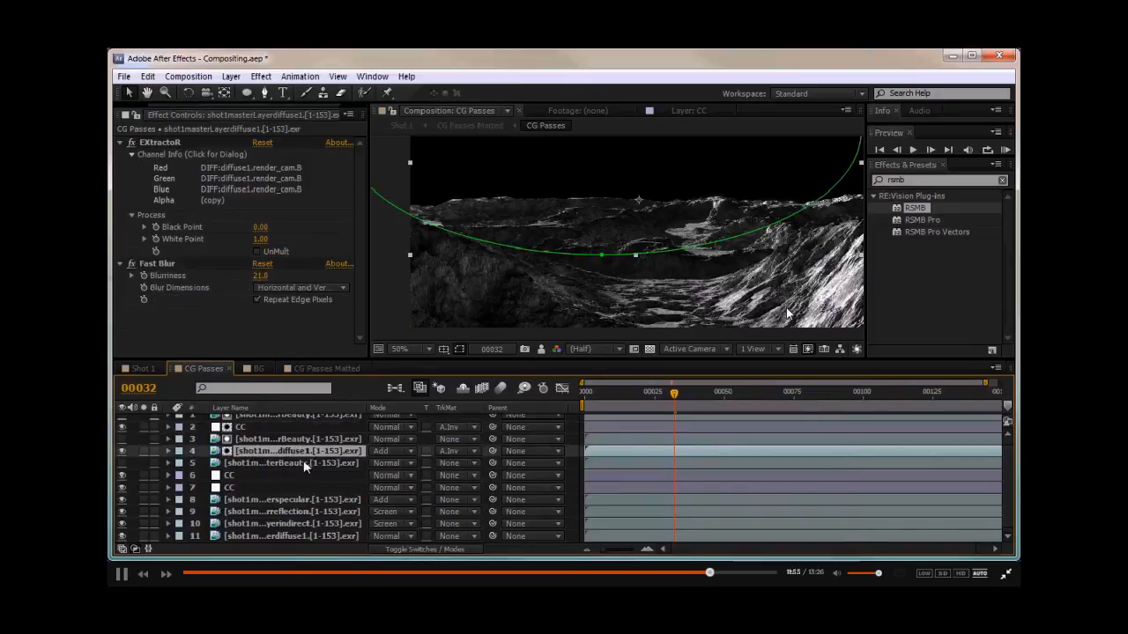
left_click_drag(365, 408, 453, 407)
left_click(259, 525)
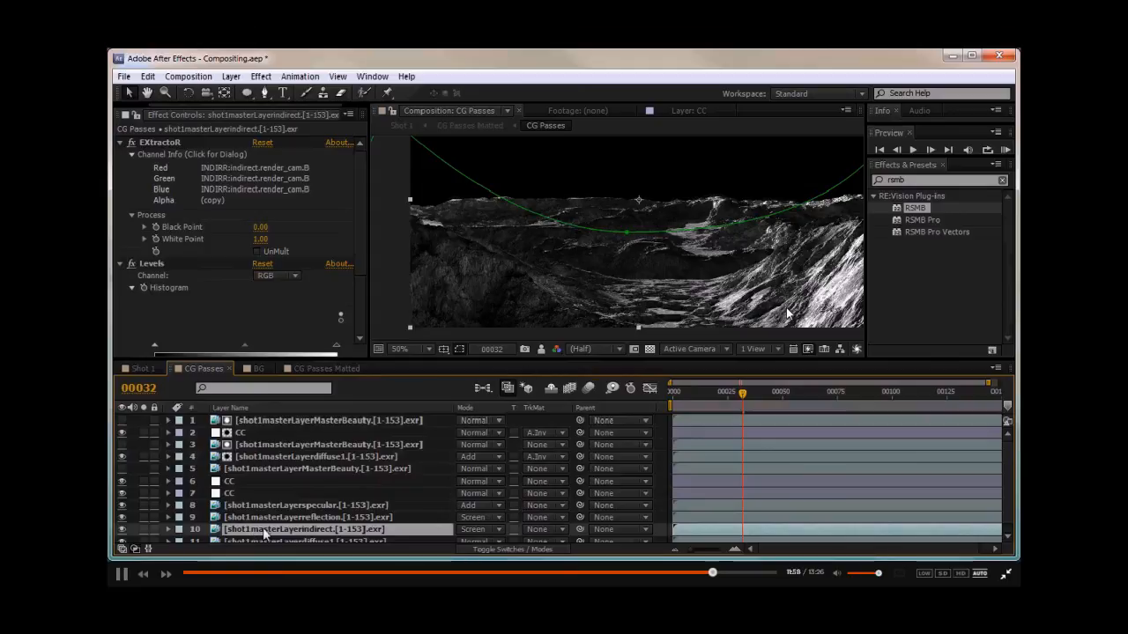
left_click_drag(653, 251, 519, 245)
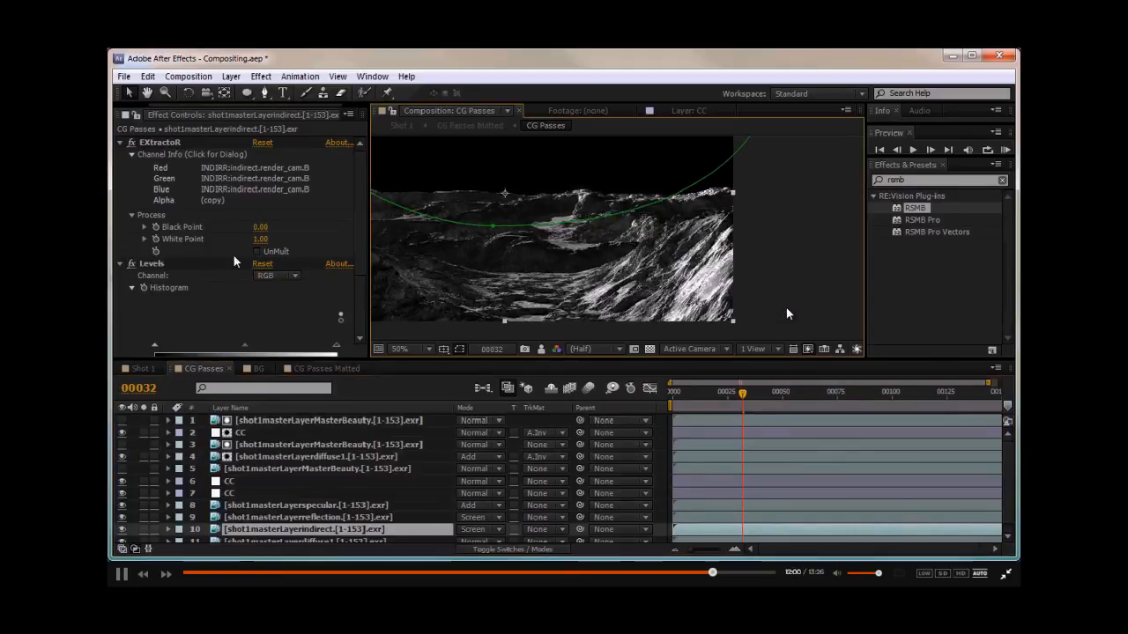
- Set the indirect pass layer's Mask 1 mode to None and view the effect in Shot 1
key("m")
left_click(476, 523)
left_click(491, 414)
left_click_drag(584, 211, 707, 210)
left_click_drag(622, 208, 610, 255)
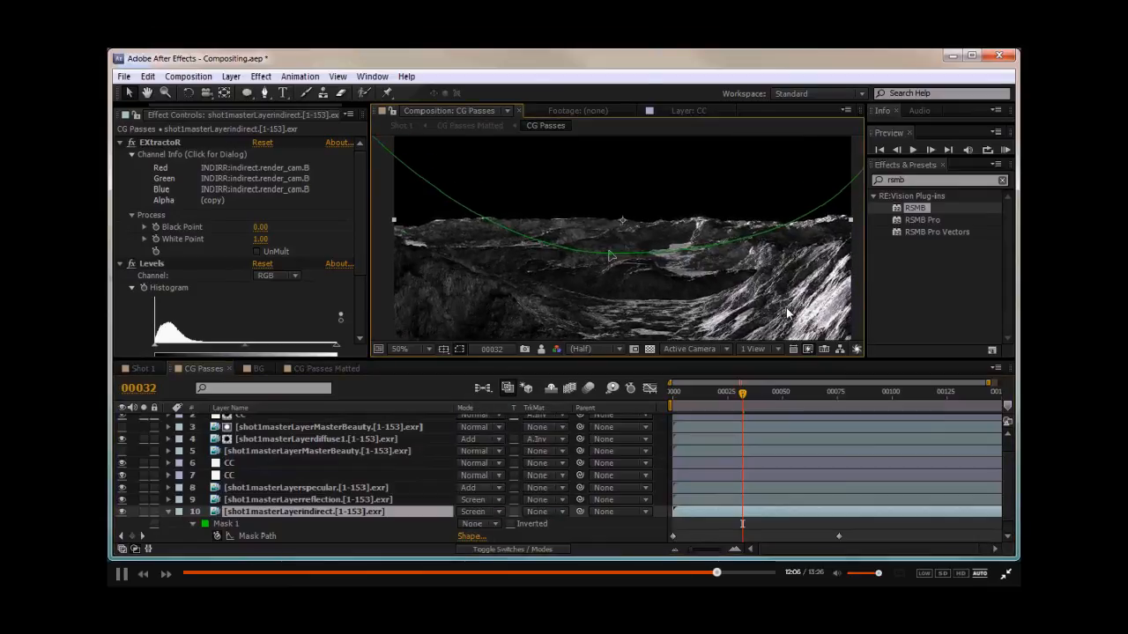
left_click(527, 514)
left_click(557, 533)
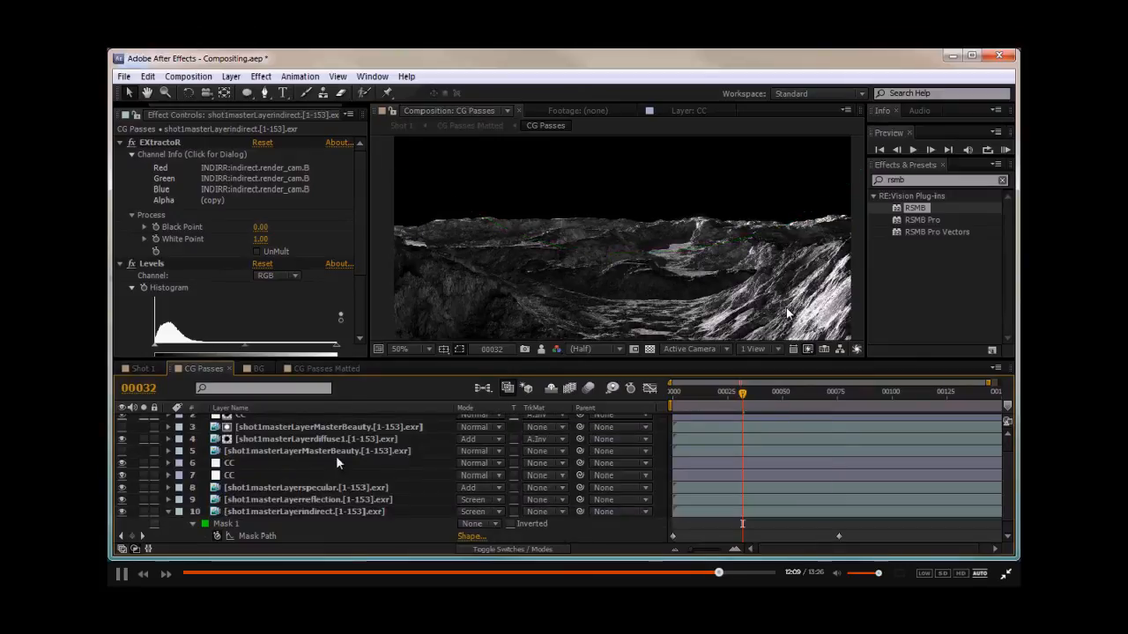
left_click(152, 365)
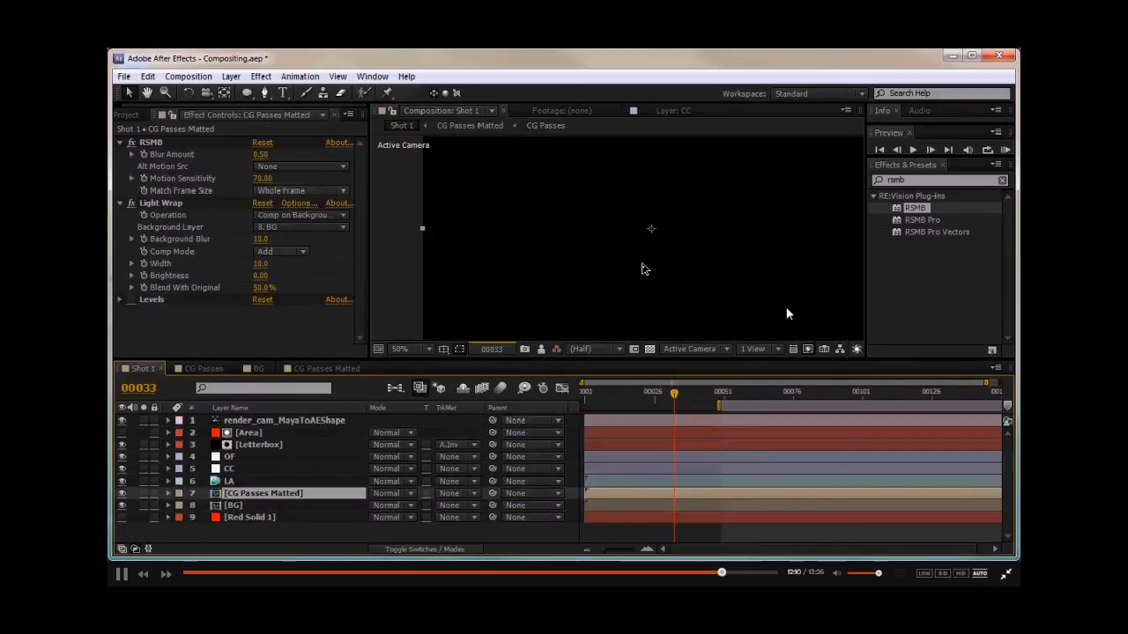
key("n")
mouse_move(650, 265)
left_mouse_down()
mouse_move(604, 269)
mouse_move(634, 270)
left_mouse_up()
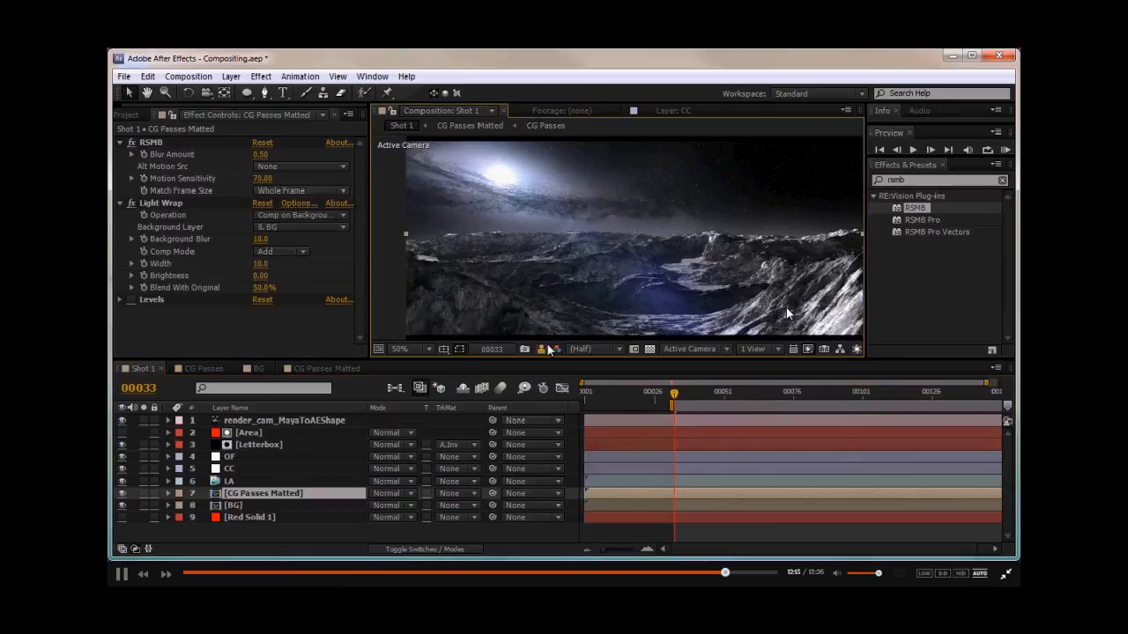
- Set the indirect pass layer's Mask 1 mode back to Add
left_click(216, 369)
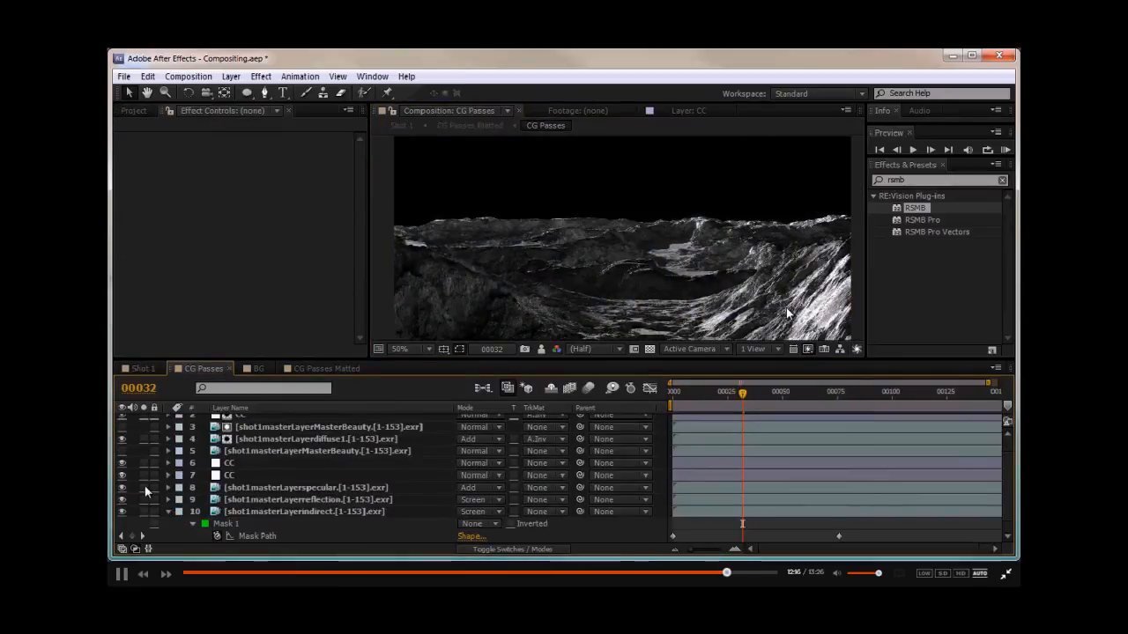
left_click(387, 512)
left_click(480, 523)
left_click(502, 431)
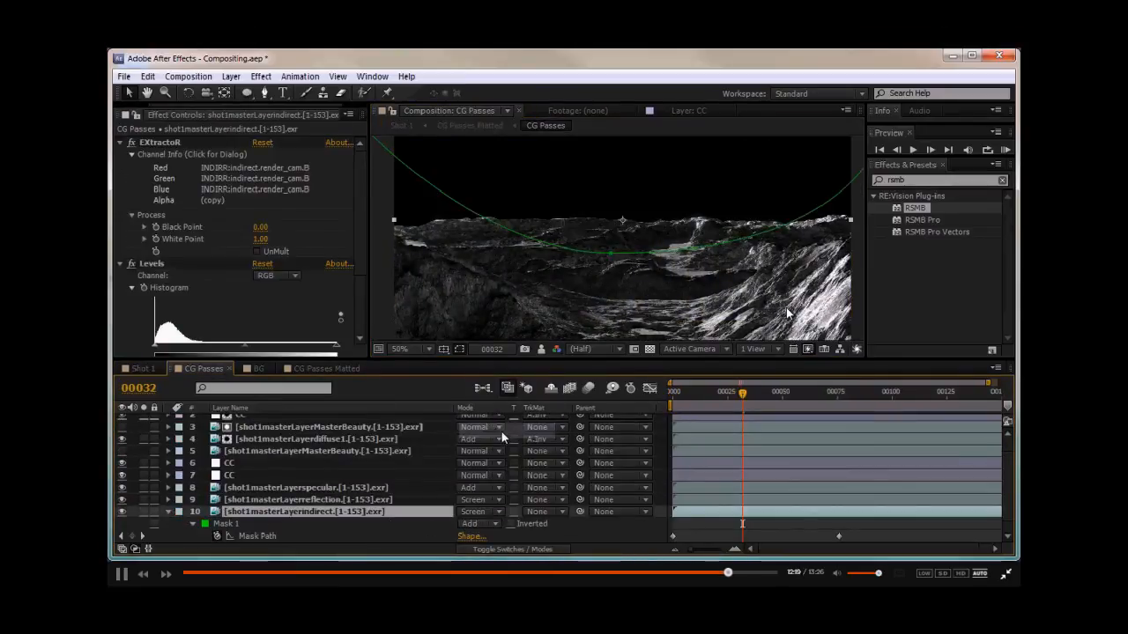
- Toggle the snapshot display in Shot 1 to compare the composite before and after
left_click(144, 368)
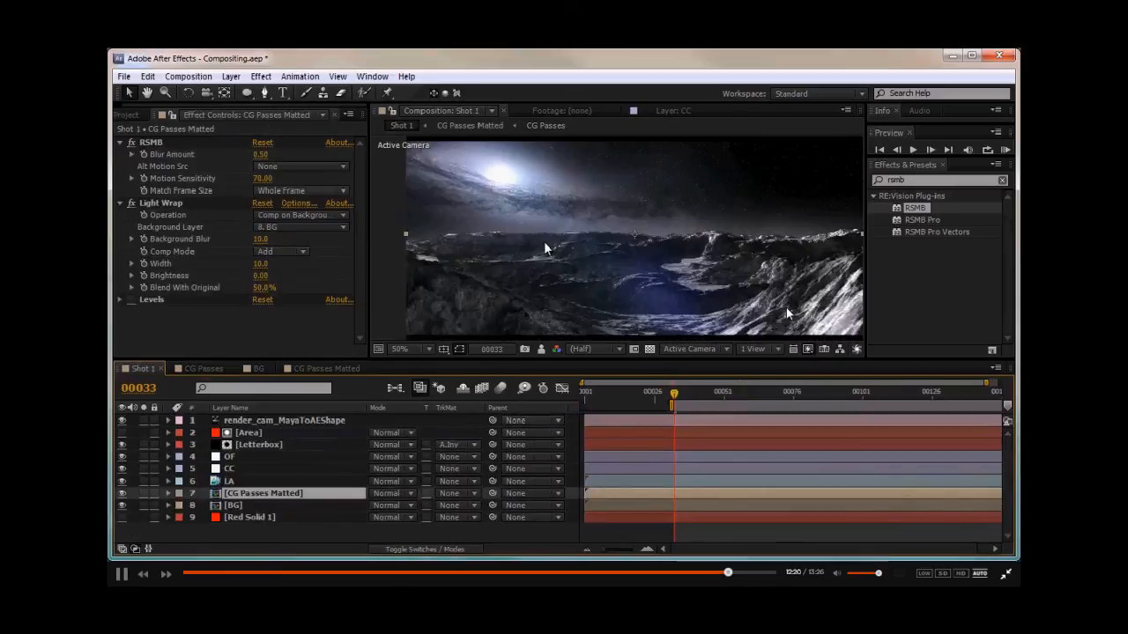
left_click(542, 349)
left_click(543, 349)
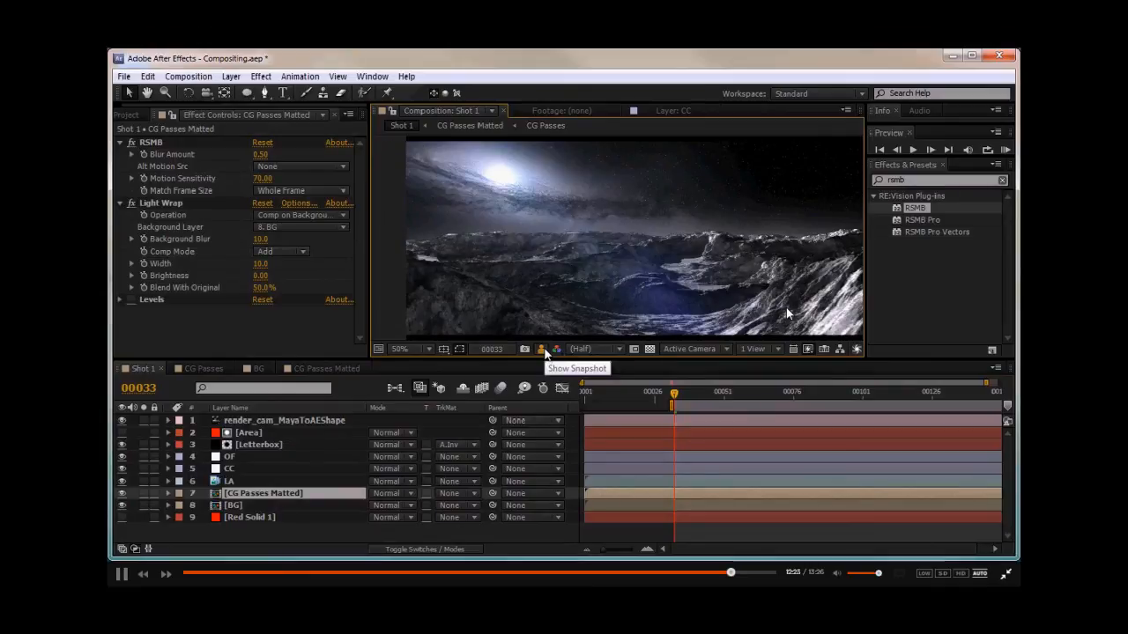
left_click(542, 349)
left_click(543, 348)
left_click(542, 349)
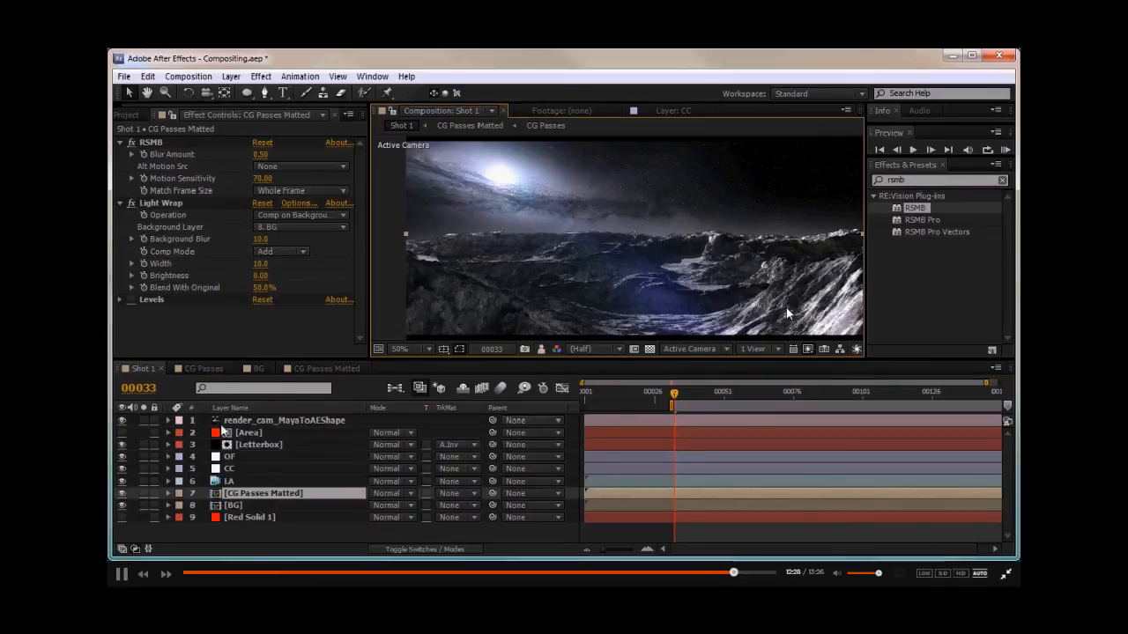
- Open CG Passes through CG Passes Matted and step through the indirect layer's Mask 1 keyframes
double_click(237, 491)
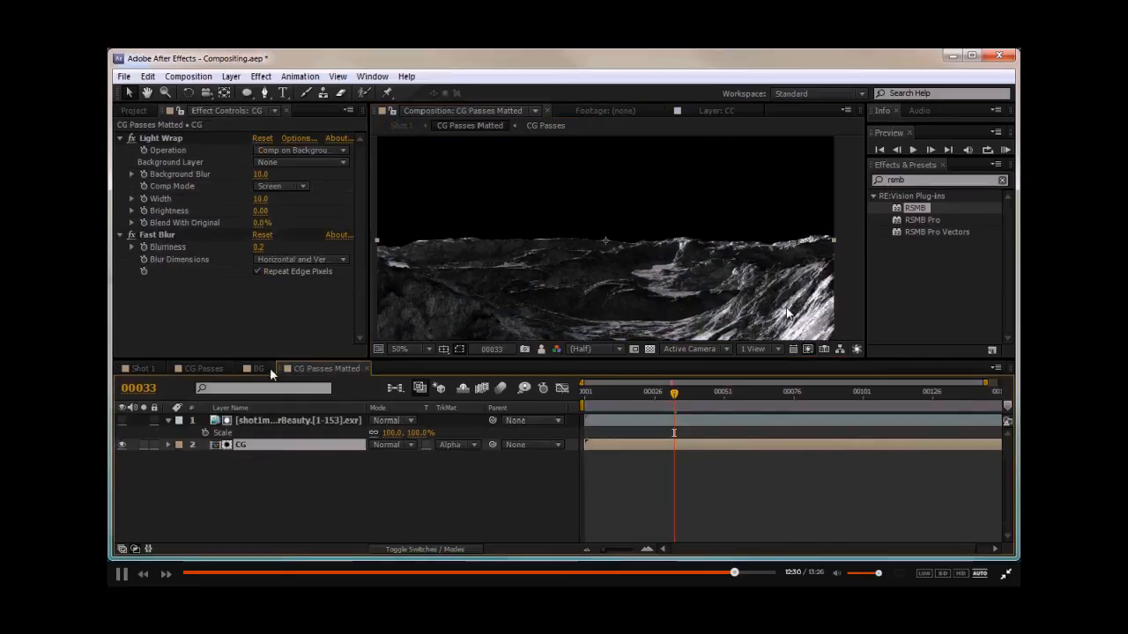
double_click(254, 442)
scroll(286, 501, "down", 1)
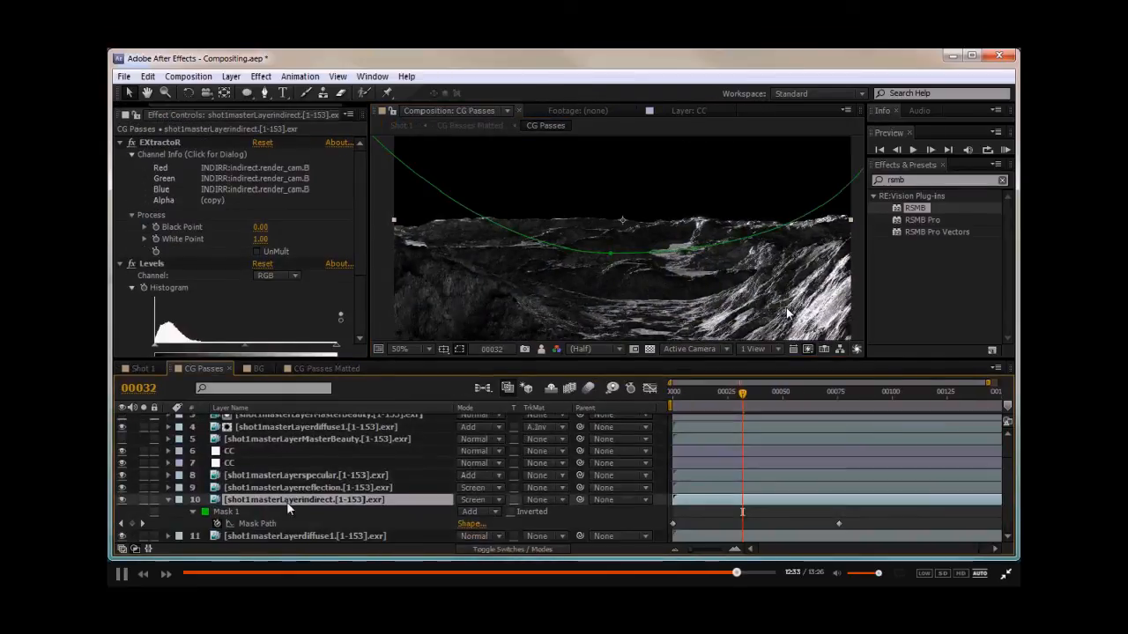
key("Home")
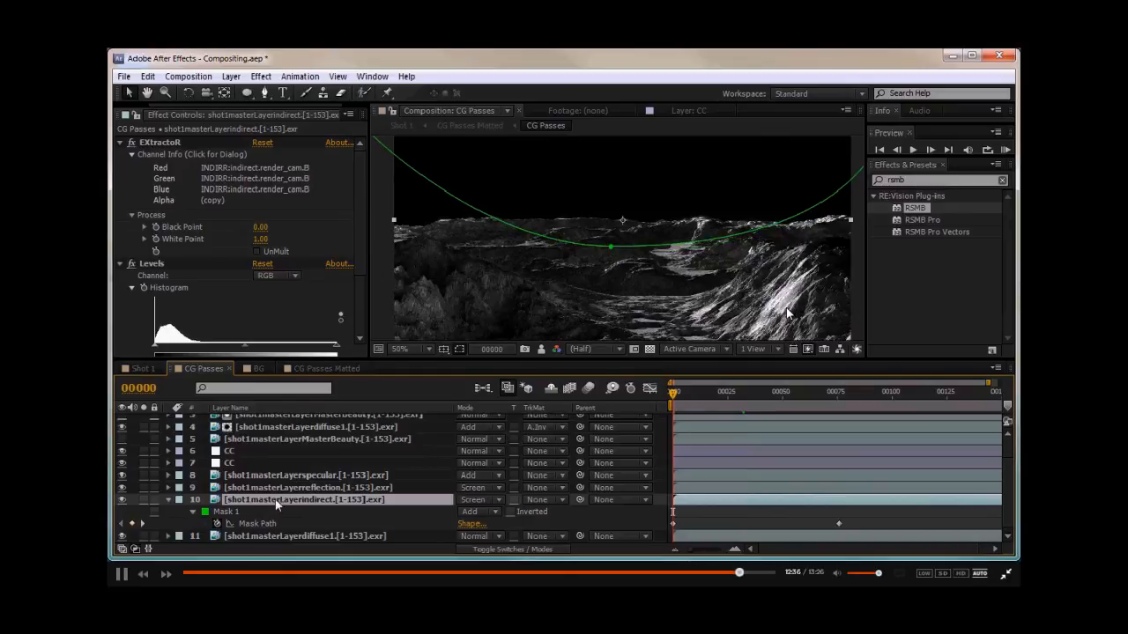
left_click(265, 511)
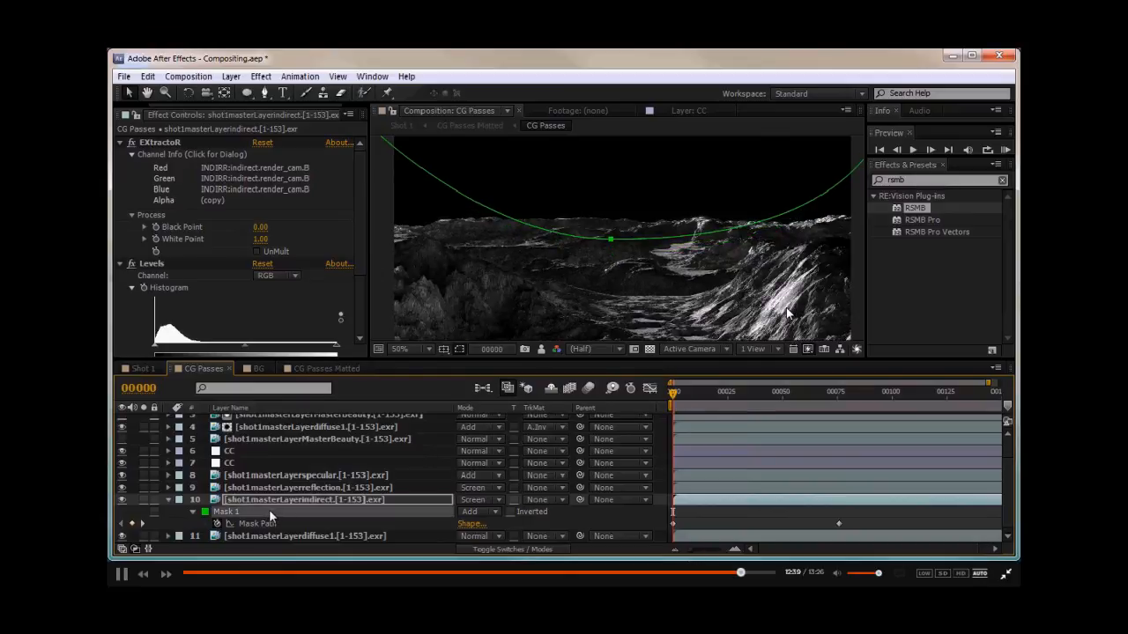
key("k")
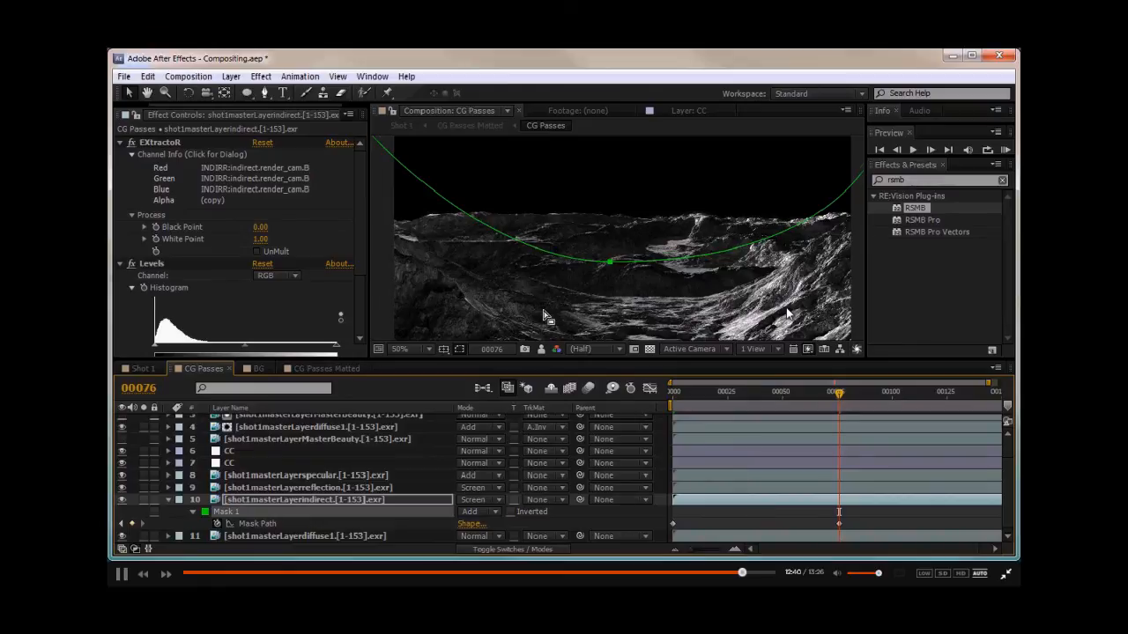
key("shift+Up")
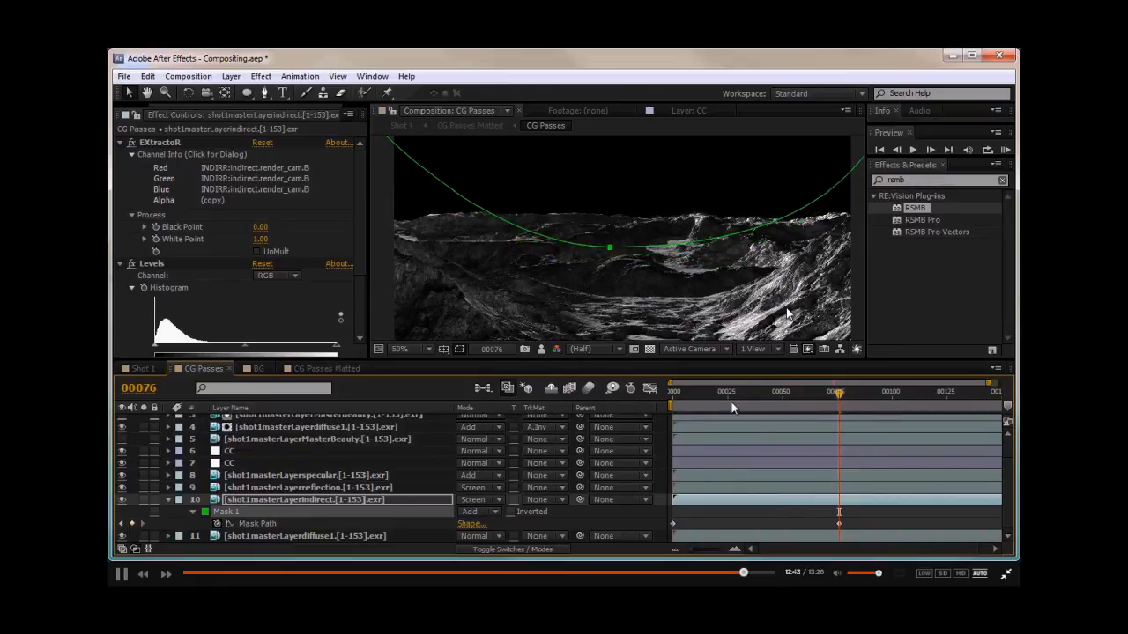
- Open the BG composition and inspect the Horizon layer and its mask against Shot 1
left_click(141, 369)
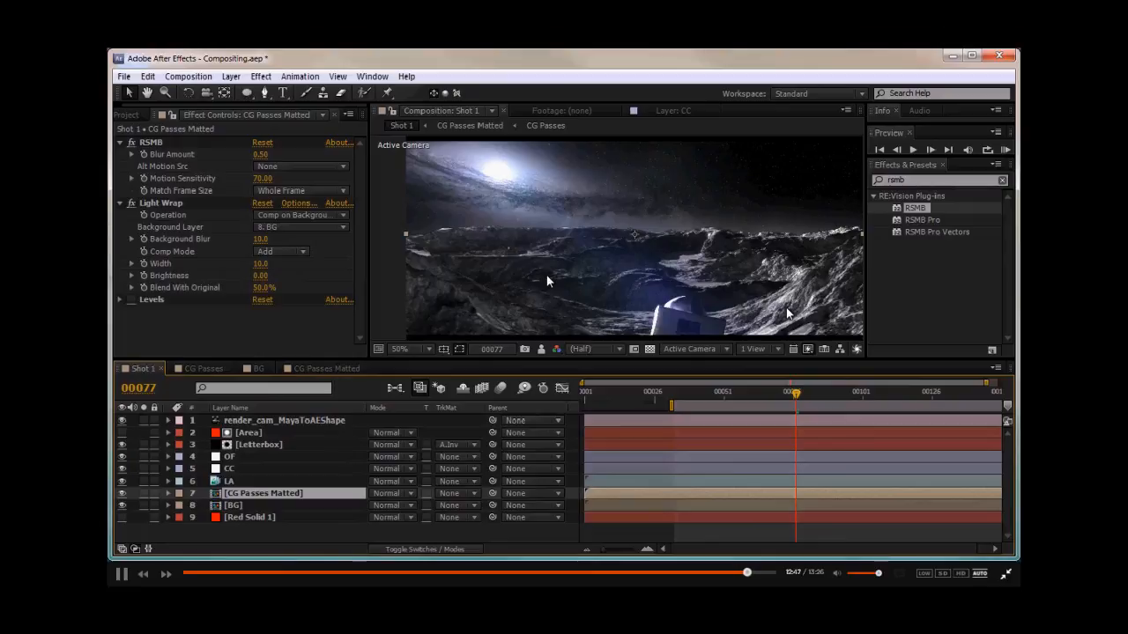
left_click(238, 504)
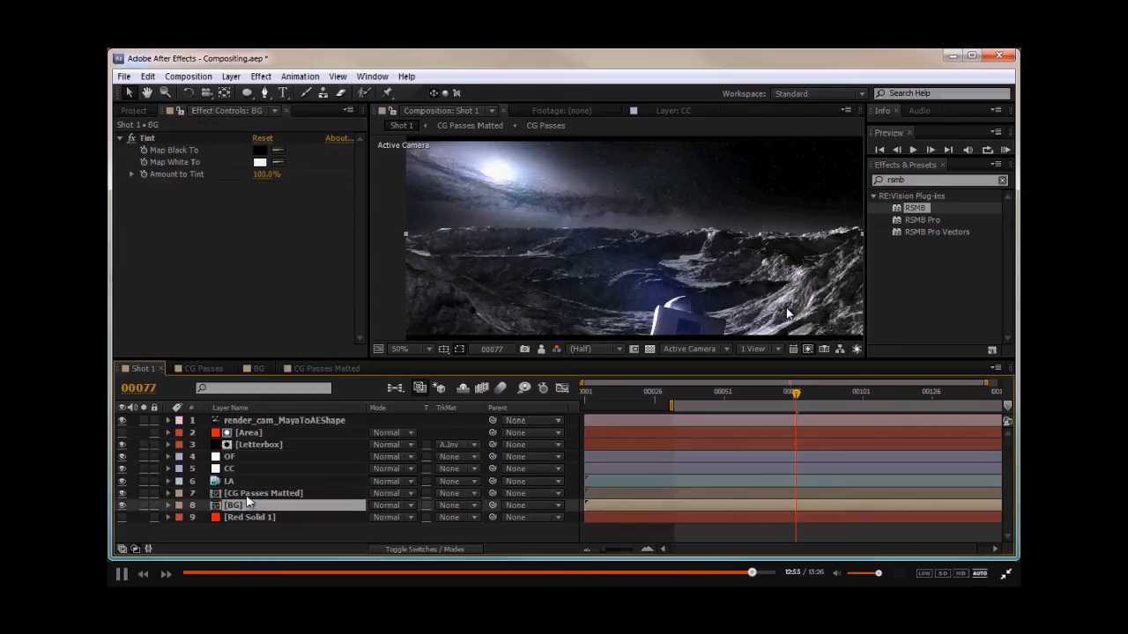
double_click(233, 505)
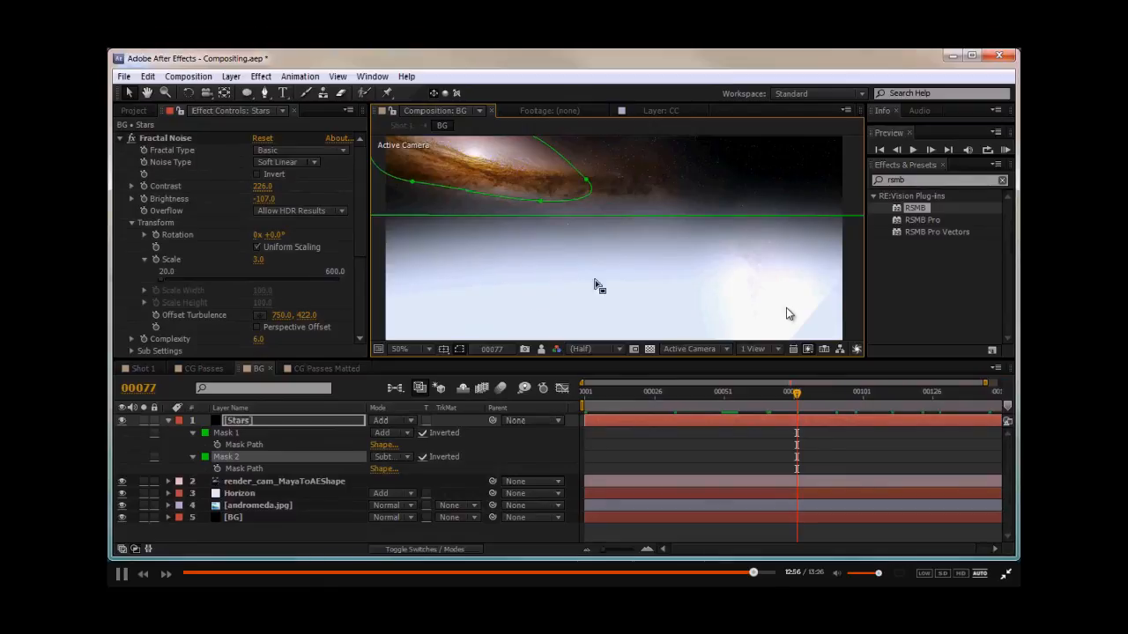
left_click(239, 494)
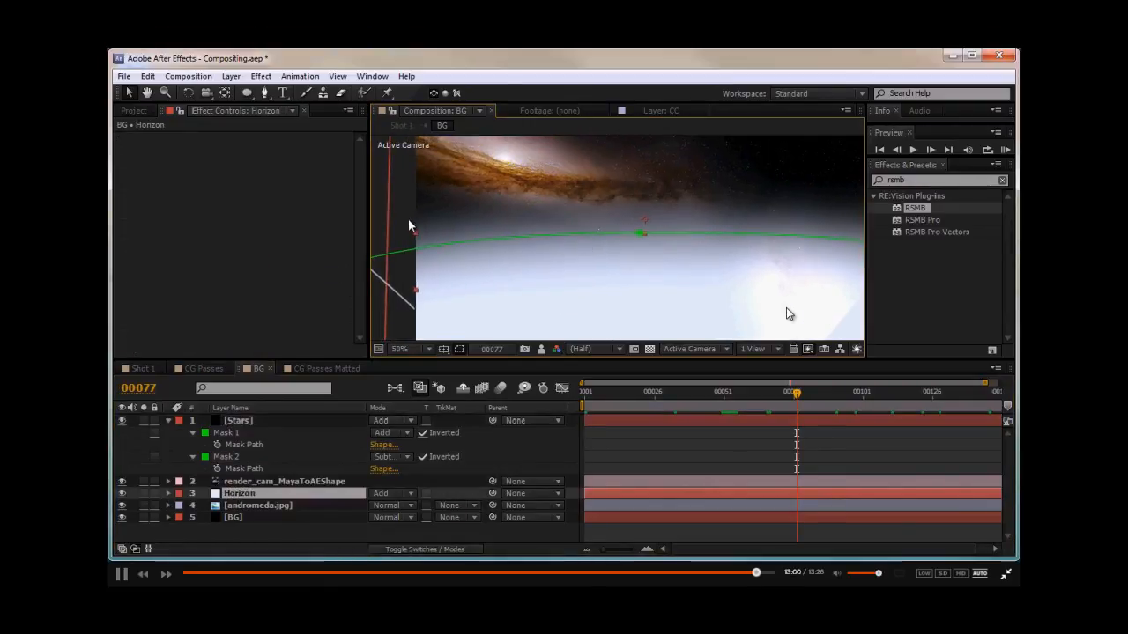
left_click(409, 224)
left_click(211, 373)
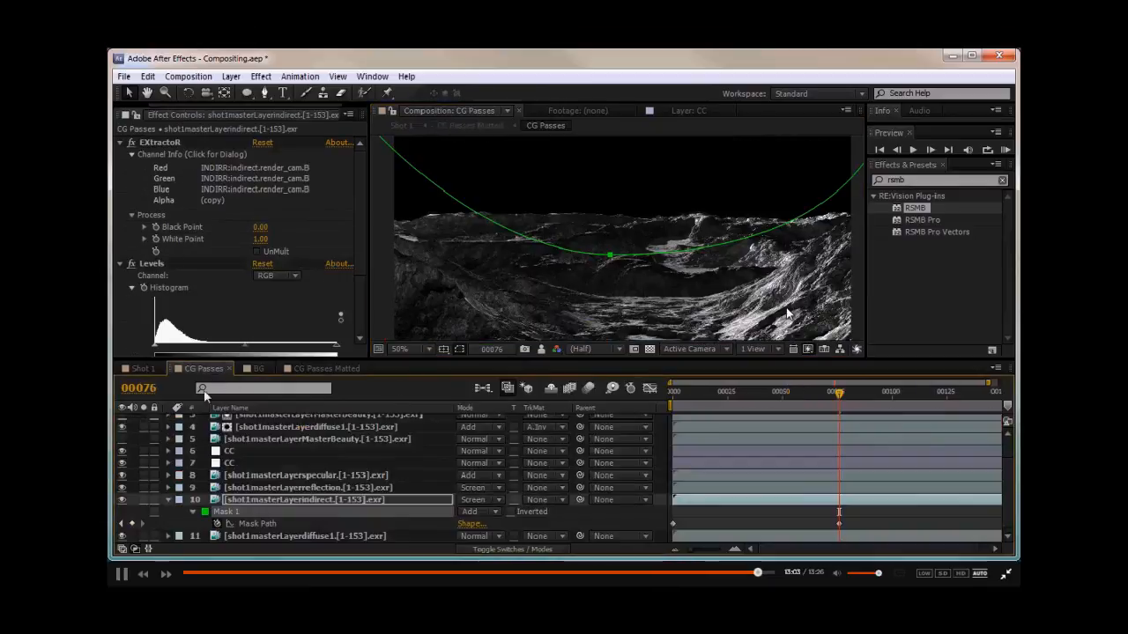
left_click(144, 369)
mouse_move(585, 249)
left_mouse_down()
mouse_move(584, 270)
mouse_move(594, 265)
left_mouse_up()
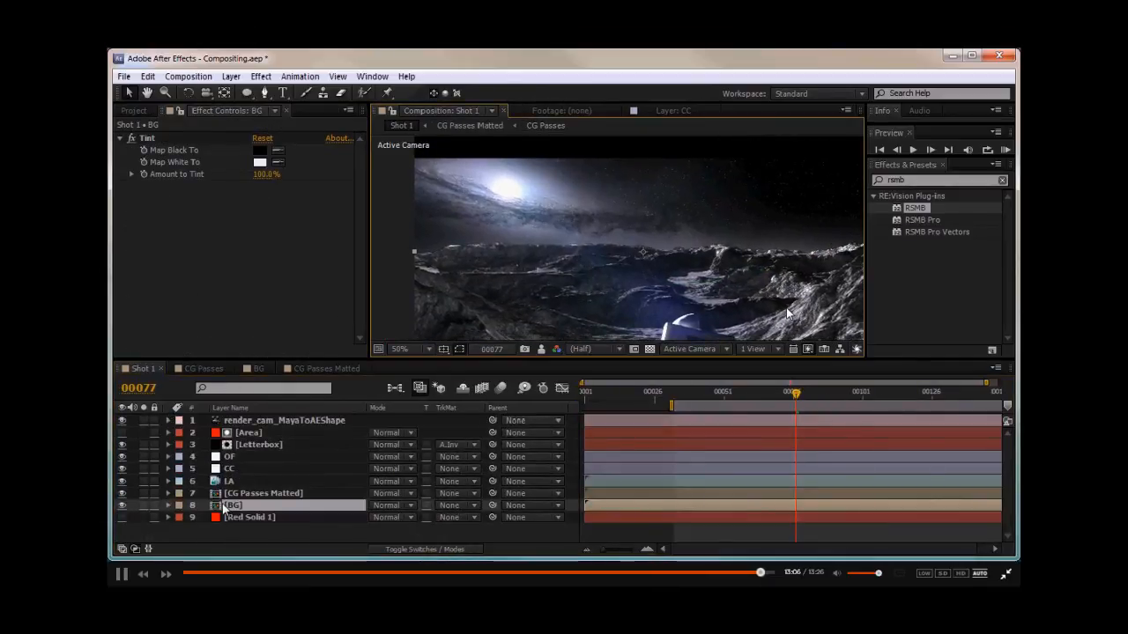
- Move the Horizon layer from the BG composition into Shot 1, above the BG layer
double_click(247, 505)
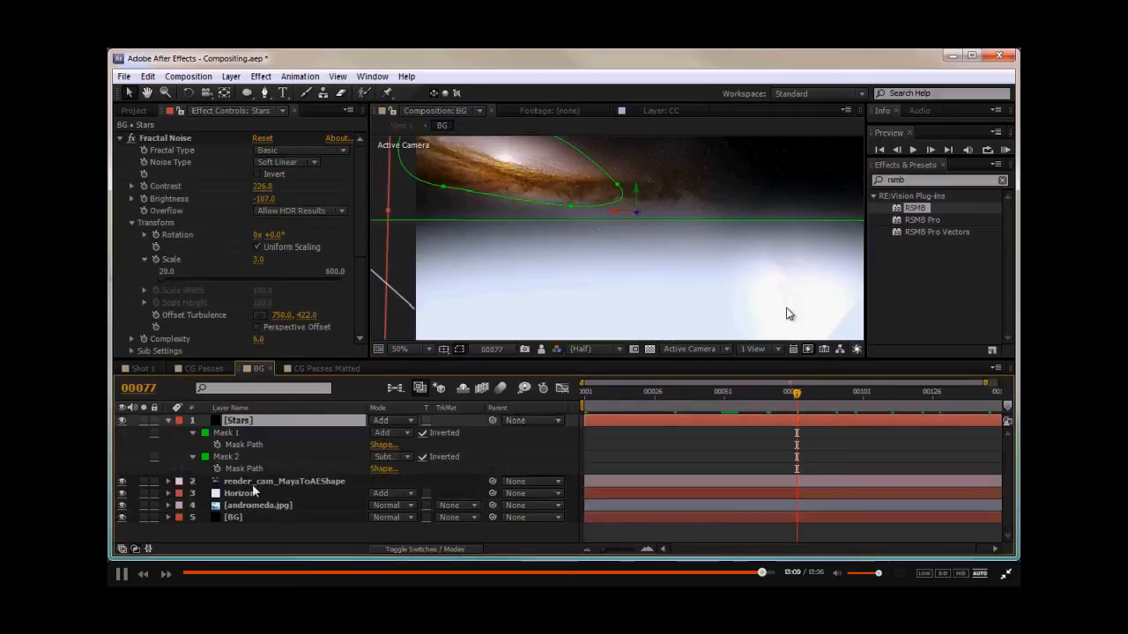
left_click(236, 494)
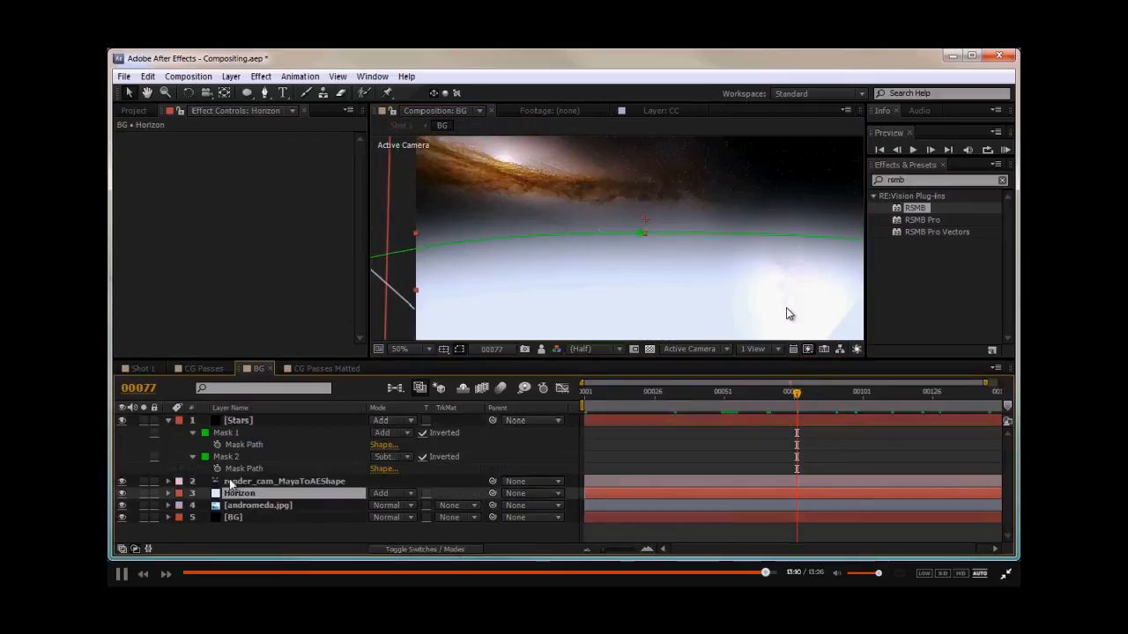
left_click(122, 493)
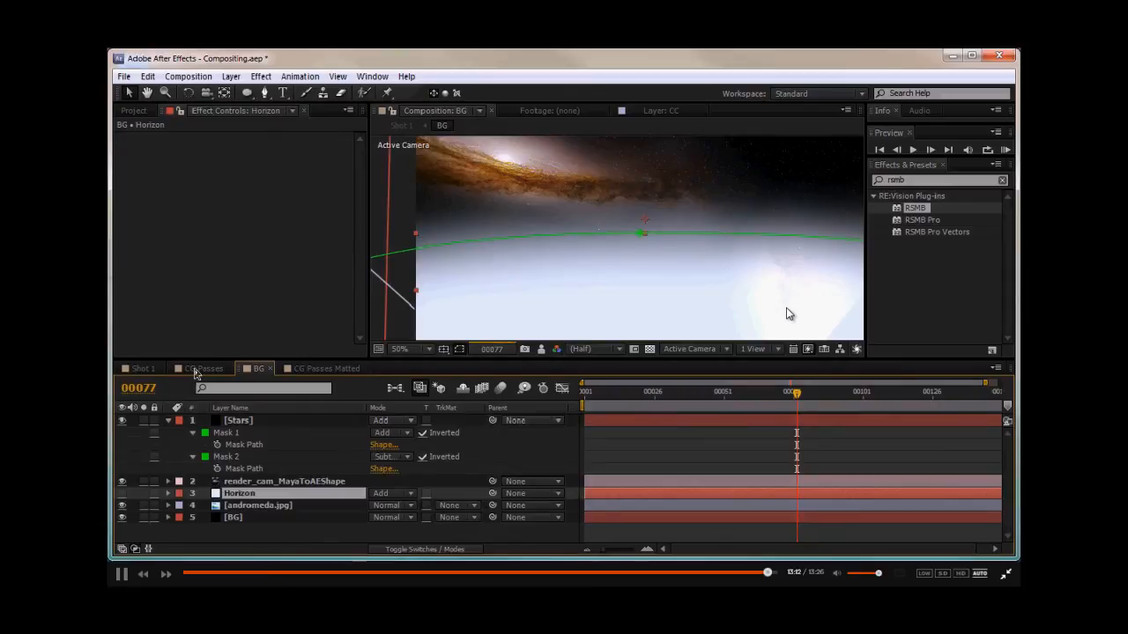
left_click(204, 368)
left_click(143, 368)
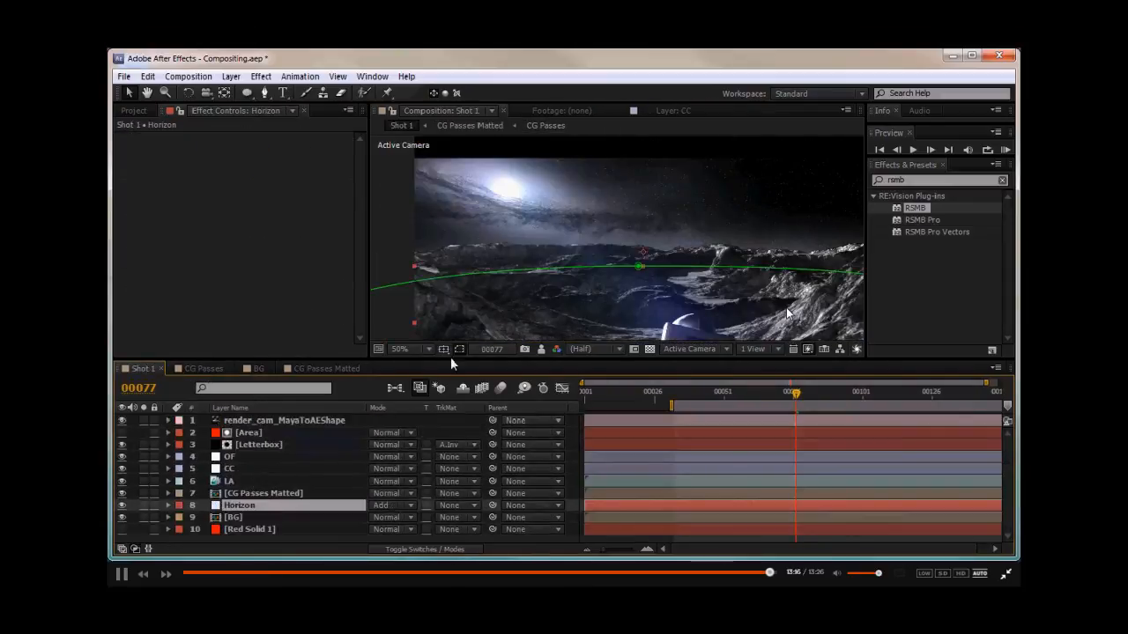
- Examine the Horizon layer's full elliptical mask in the Shot 1 composition
scroll(530, 282, "down", 2)
key("comma")
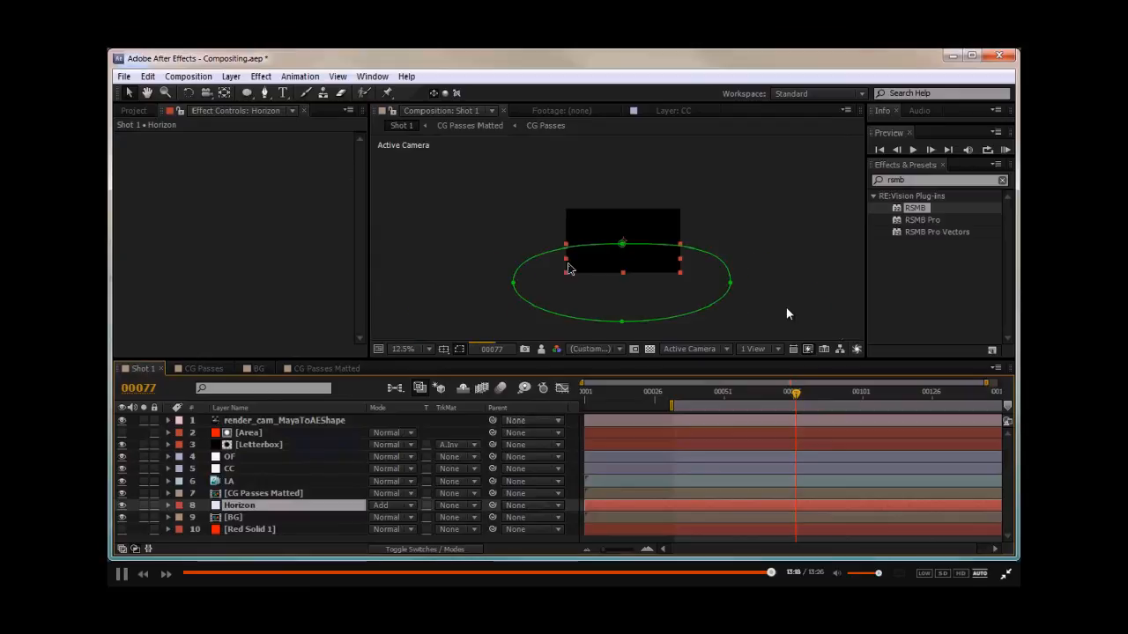
key("period")
key("period")
left_click_drag(625, 266, 600, 266)
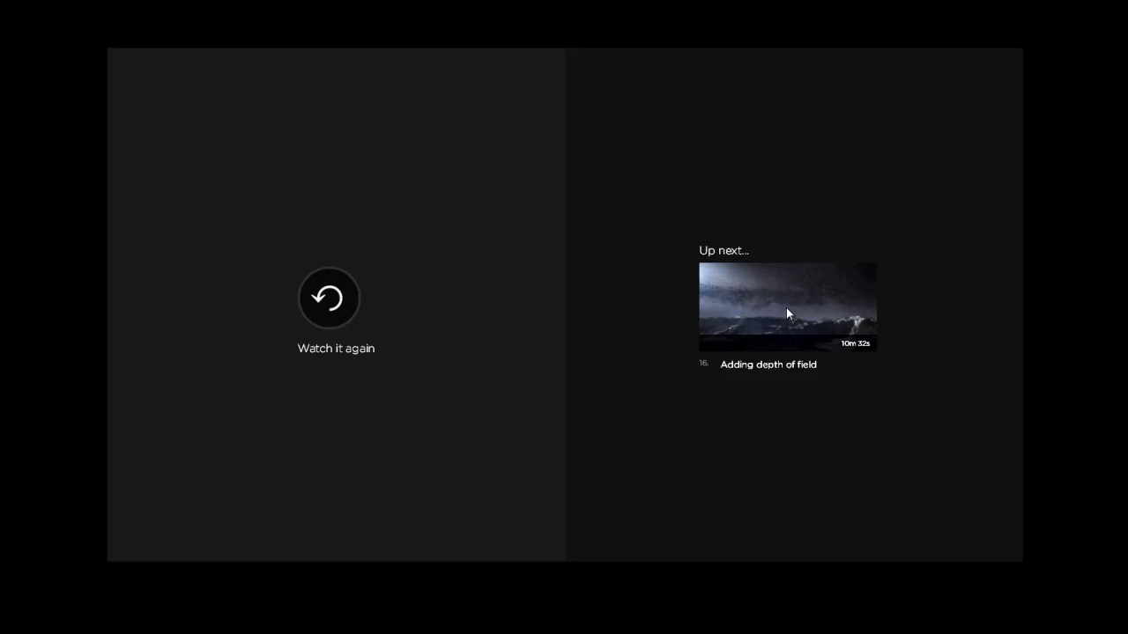
mouse_move(749, 348)
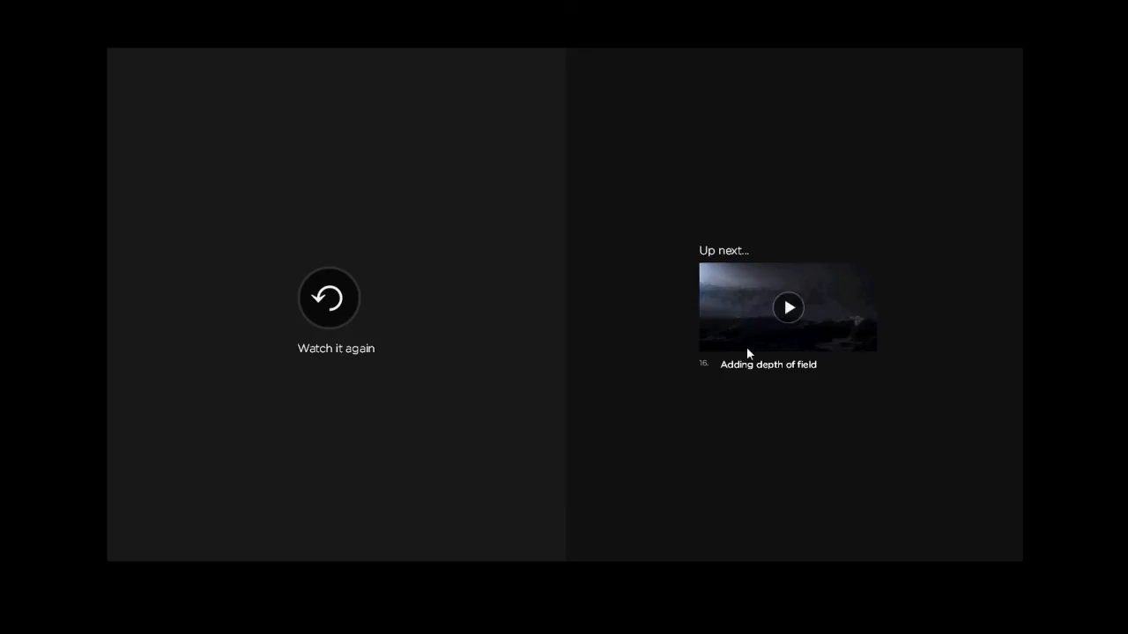
left_click(781, 322)
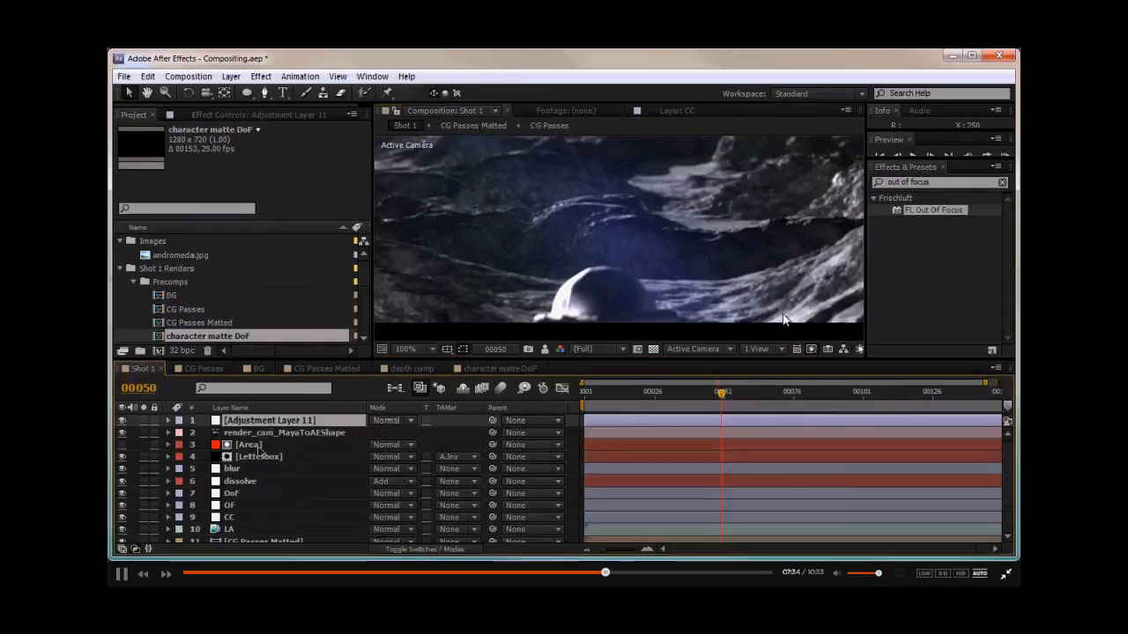
- Rename the new adjustment layer in Shot 1 to character glow
type("character glow")
key("Return")
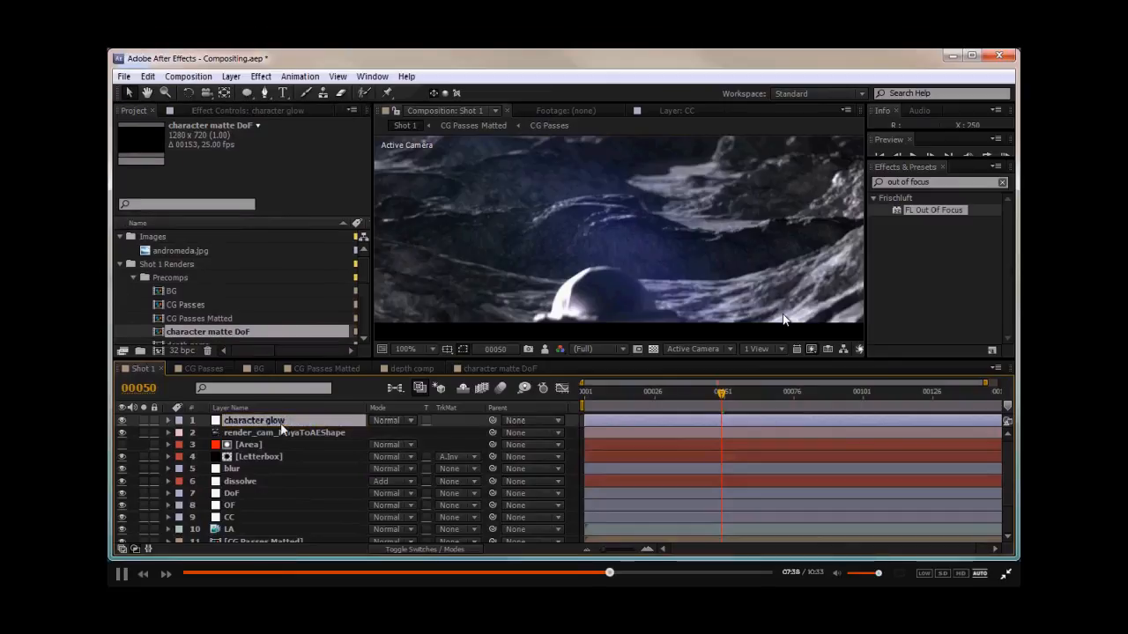
- Add the character matte DoF precomp above character glow and set character glow's track matte to Alpha
left_click_drag(211, 333, 269, 416)
left_click(274, 433)
left_click(449, 433)
left_click(511, 468)
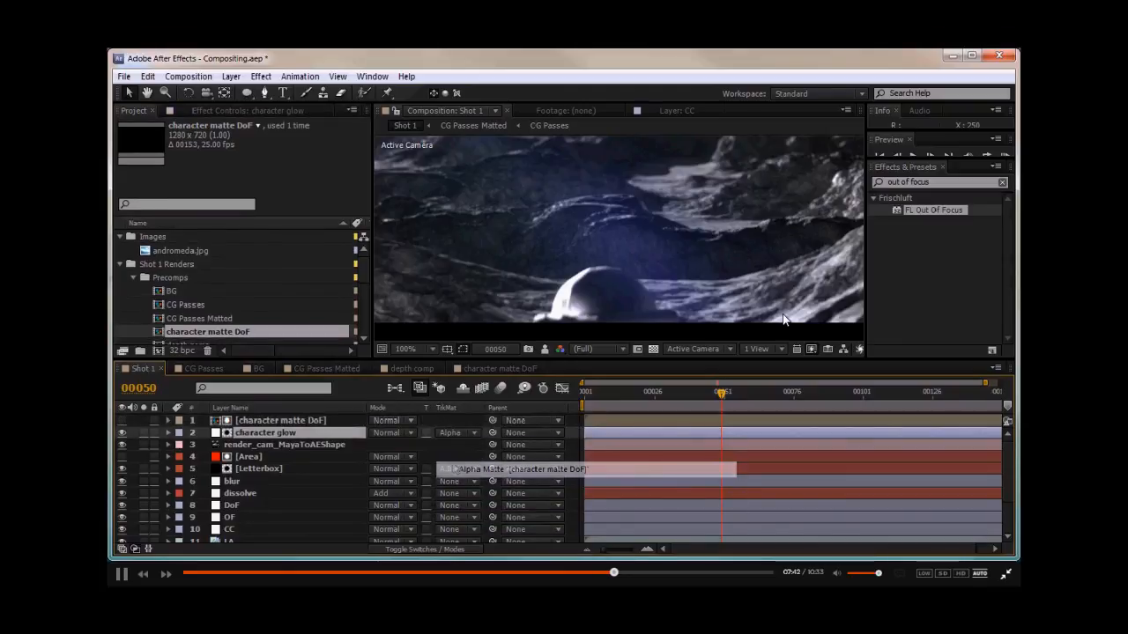
- Move the character matte DoF and character glow layers below the Letterbox layer
left_click(267, 424, "shift")
left_click_drag(267, 437, 264, 475)
scroll(252, 506, "down", 1)
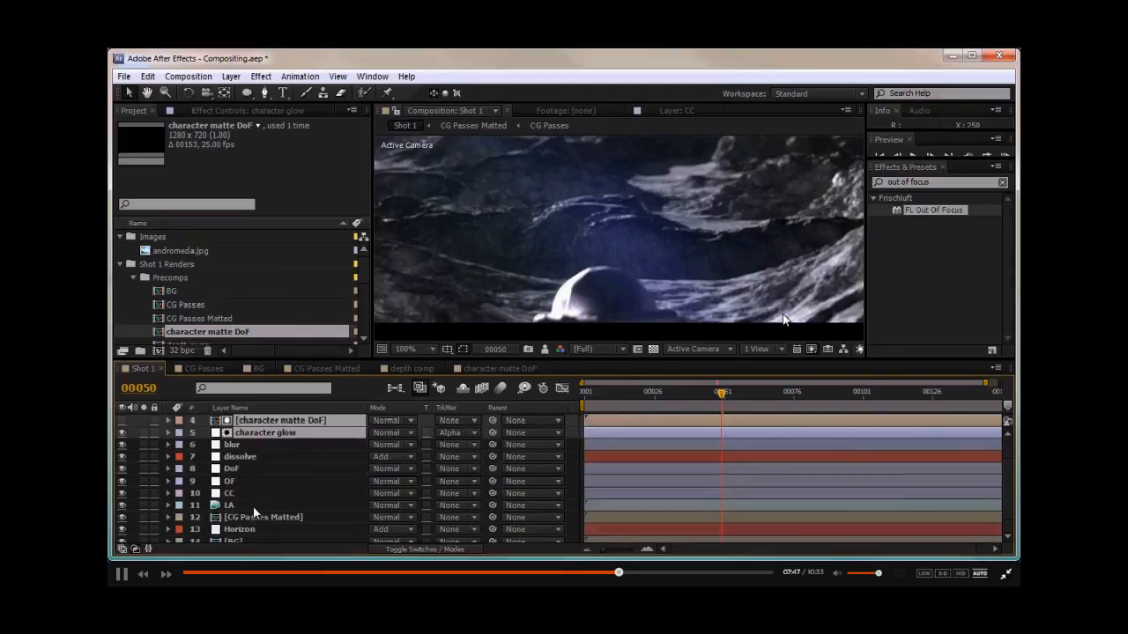
- Inspect the Glow and Levels effects on the LA layer and the blur layer's Out Of Focus settings
left_click(250, 506)
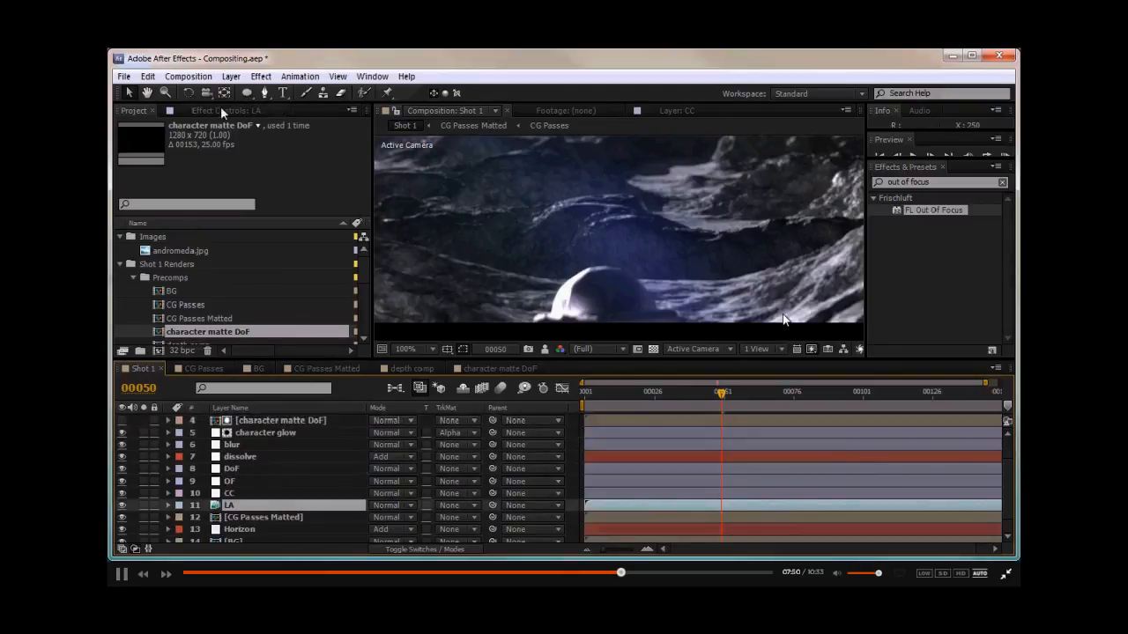
left_click(222, 111)
left_click(149, 138)
scroll(215, 246, "down", 5)
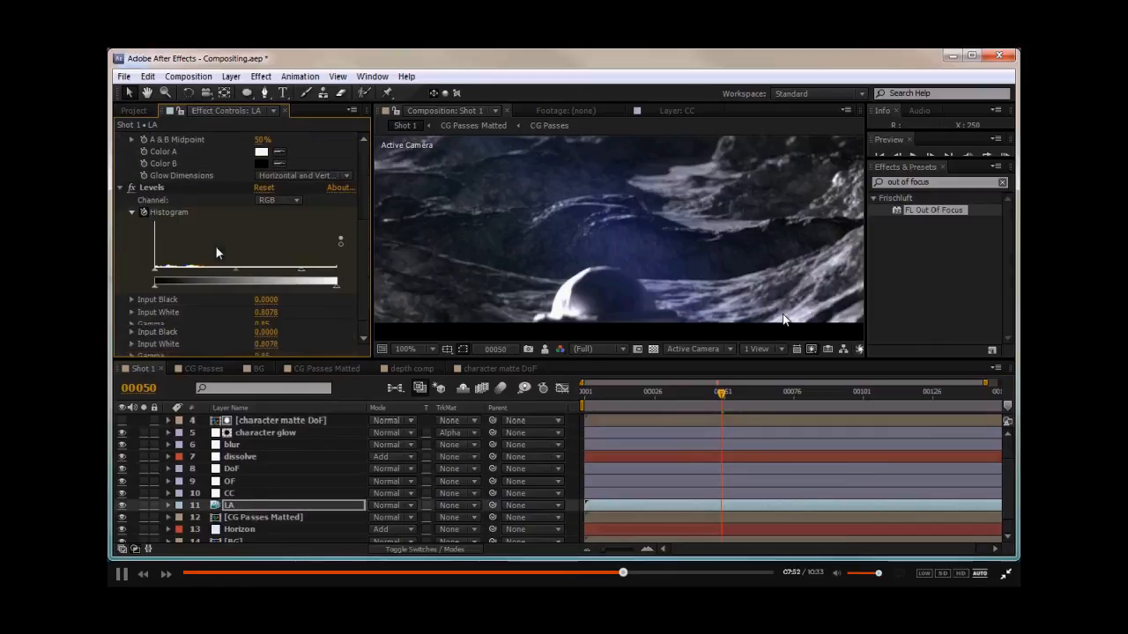
scroll(215, 246, "up", 3)
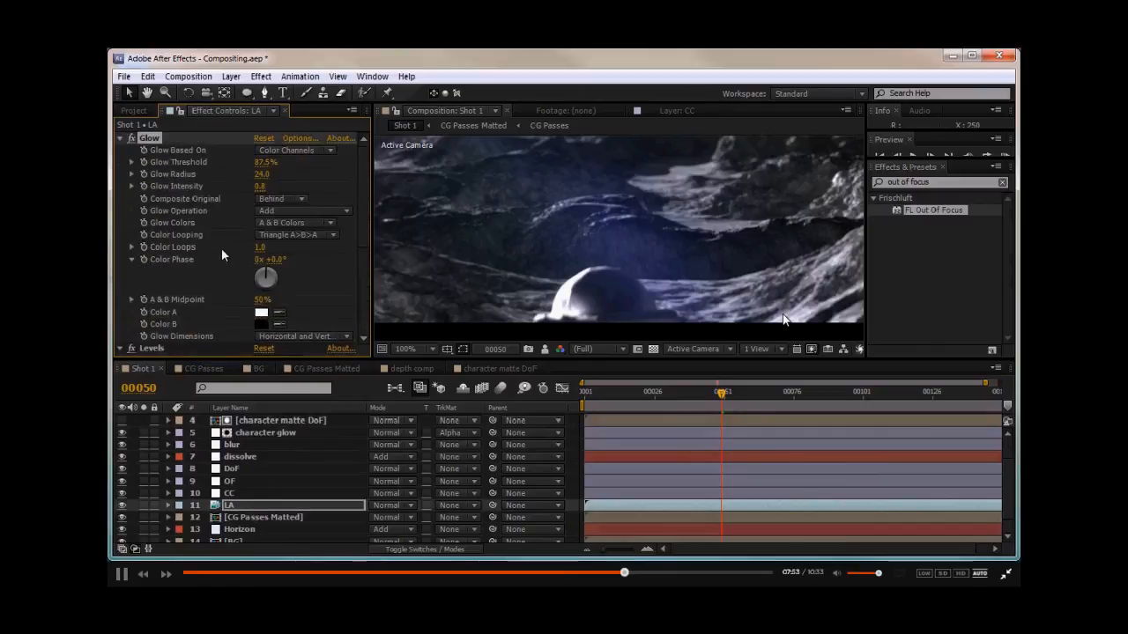
scroll(221, 247, "down", 4)
left_click(249, 446)
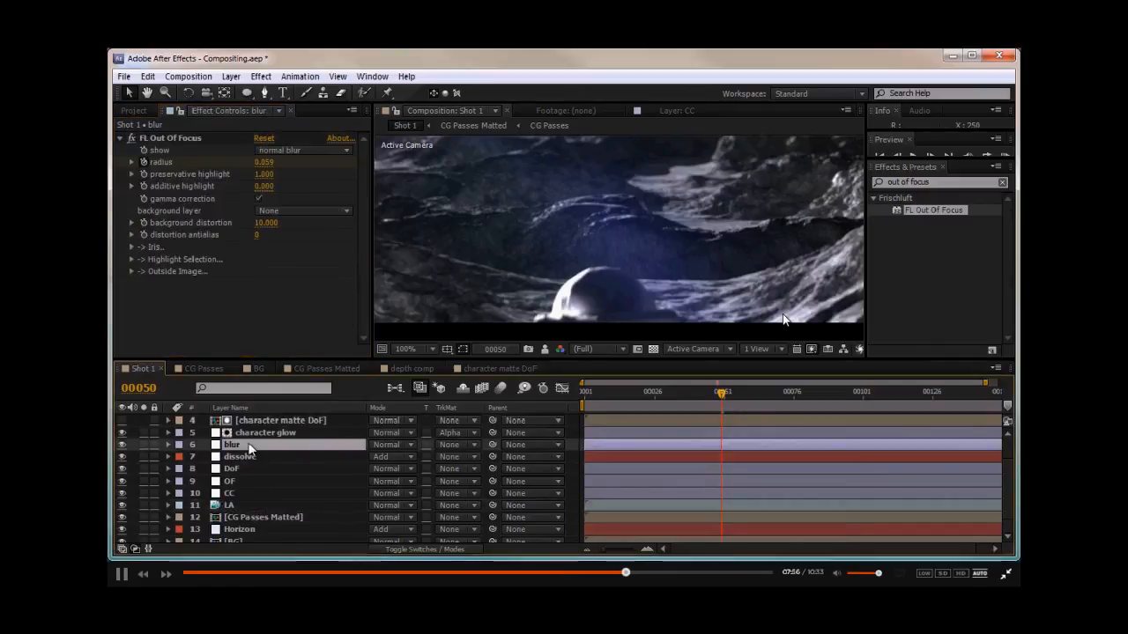
- Move the Glow and Levels effects from the LA layer onto the character glow layer
left_click(248, 507)
scroll(243, 255, "up", 5)
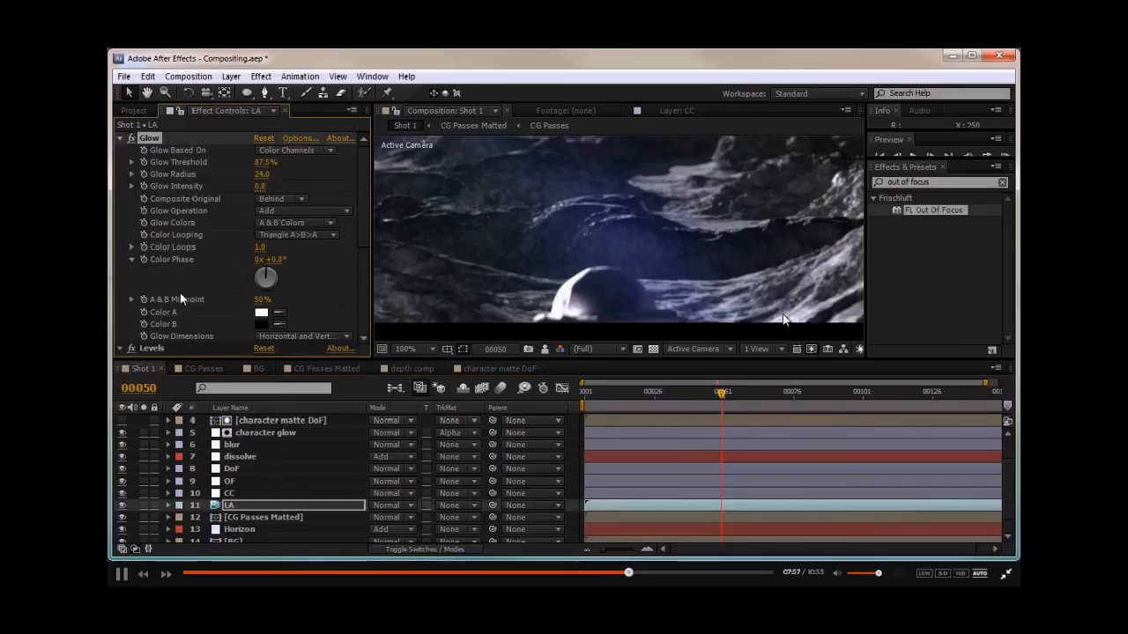
key("Delete")
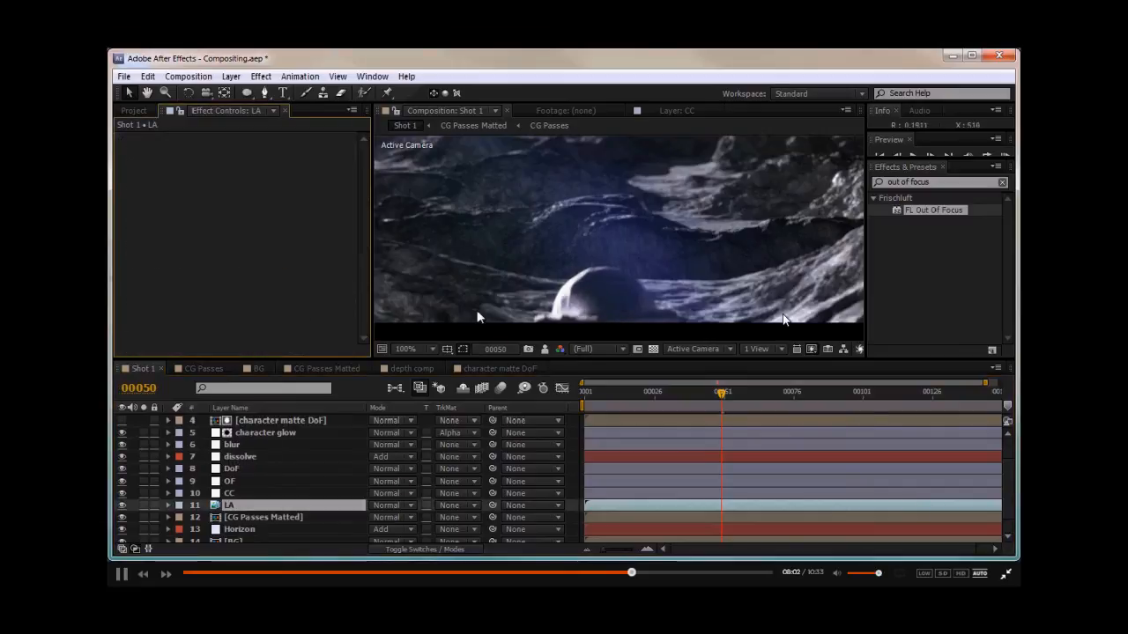
scroll(238, 461, "up", 2)
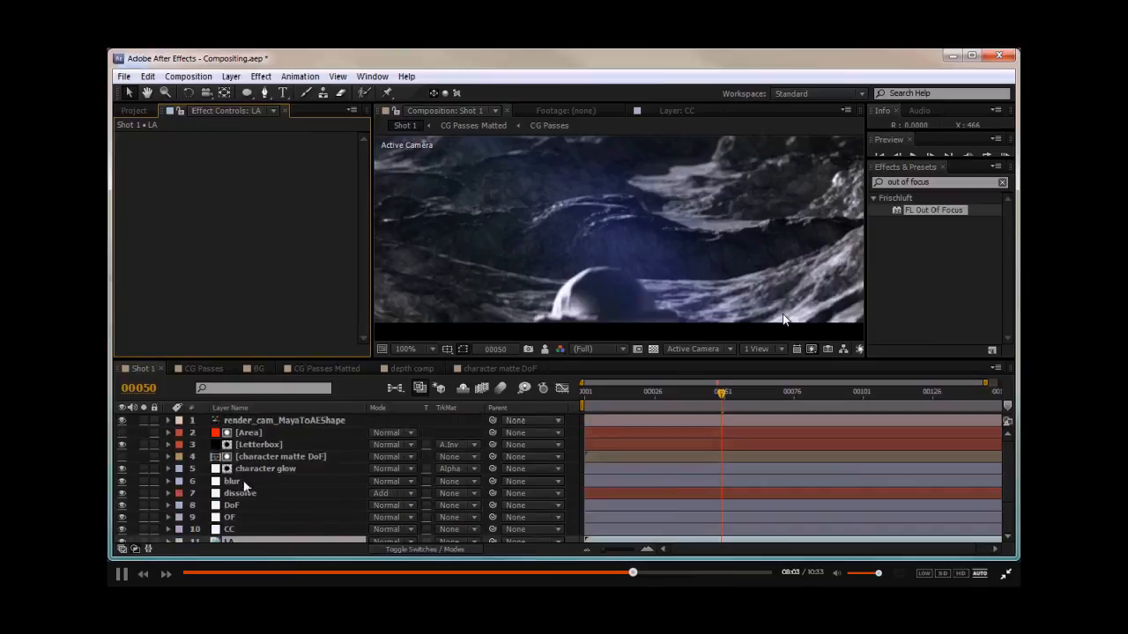
left_click(255, 469)
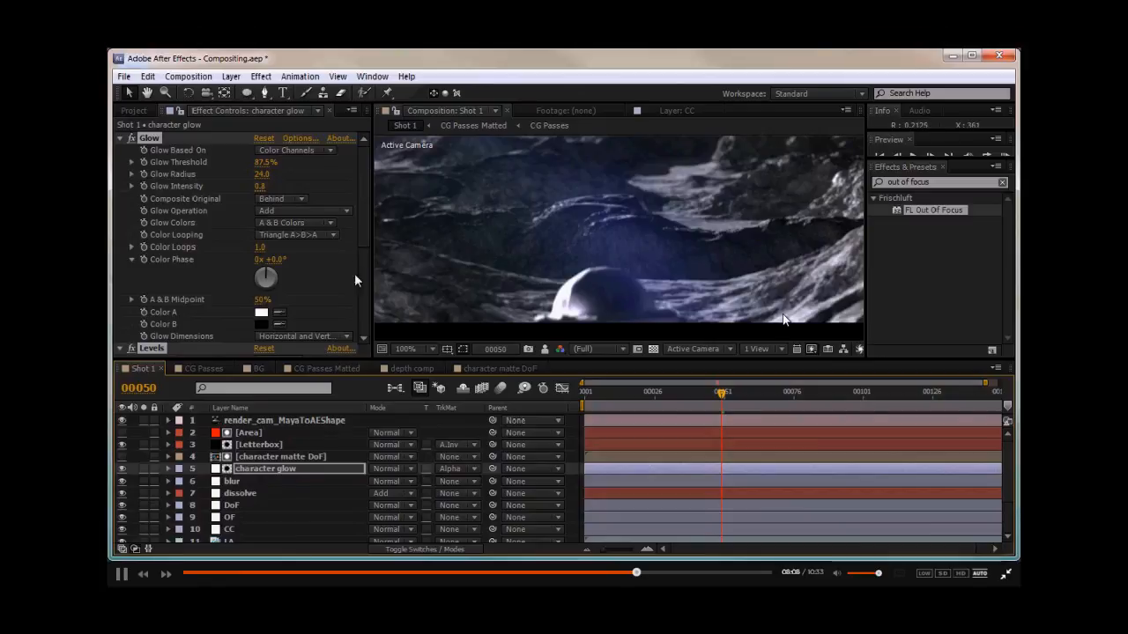
- Adjust the character glow layer's Levels input white and compare the composite with the snapshot
scroll(221, 282, "down", 3)
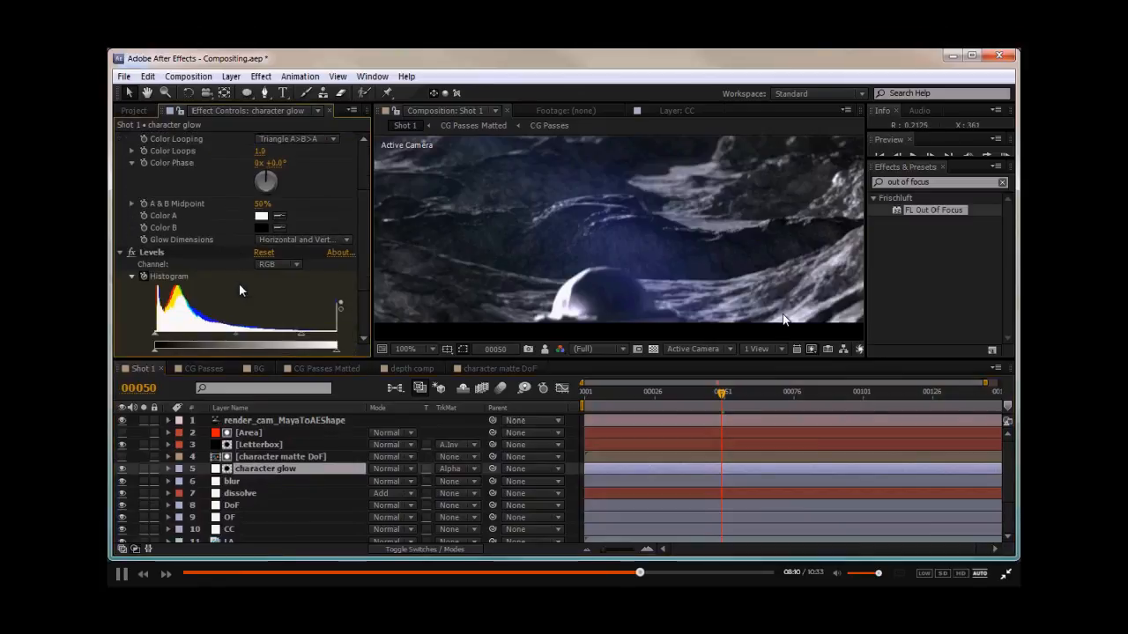
left_click_drag(302, 339, 319, 341)
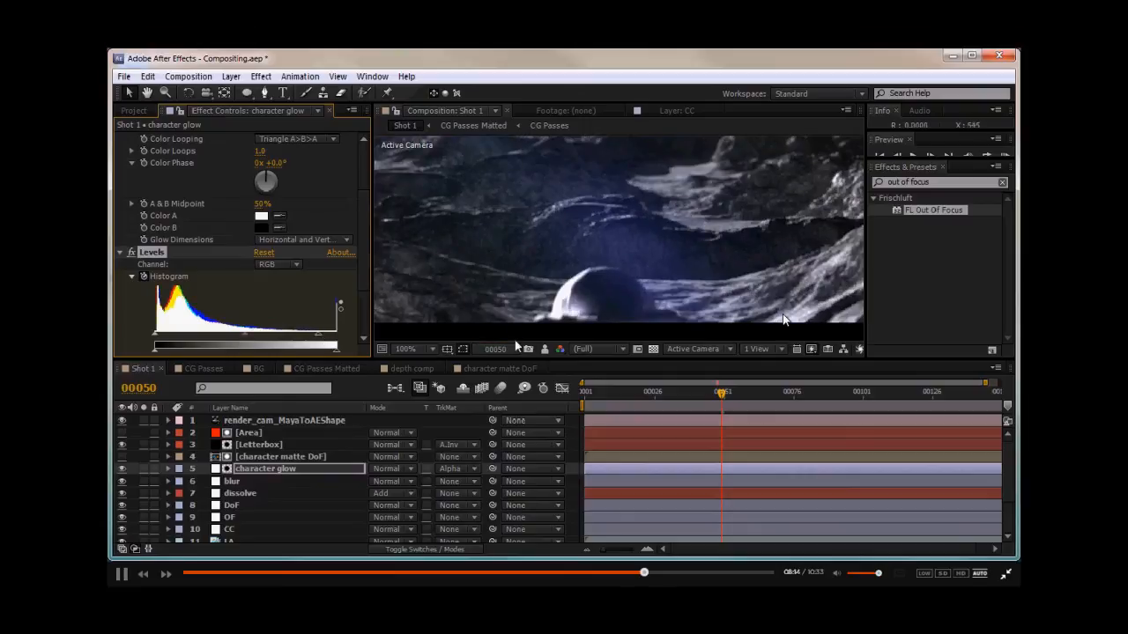
left_click(543, 349)
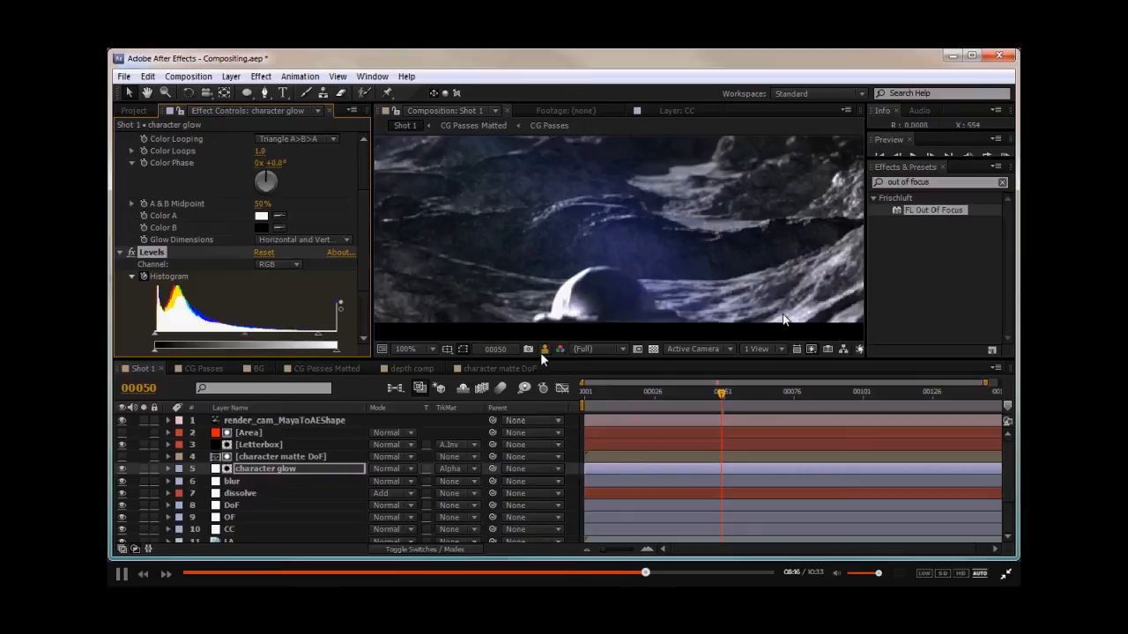
left_click(544, 349)
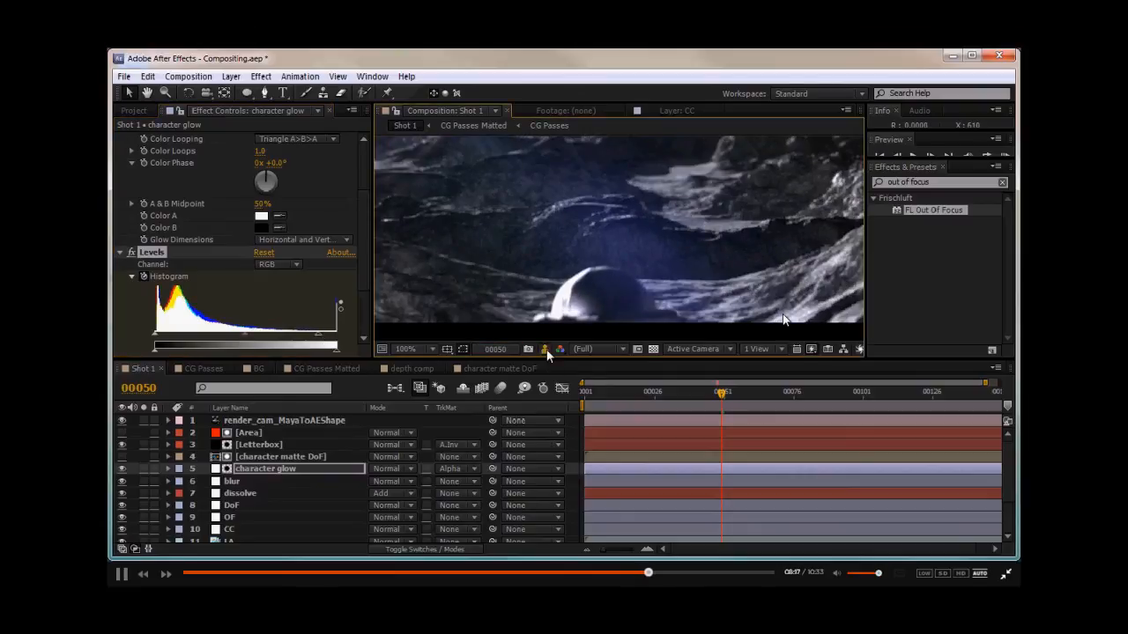
middle_click_drag(571, 252, 617, 285)
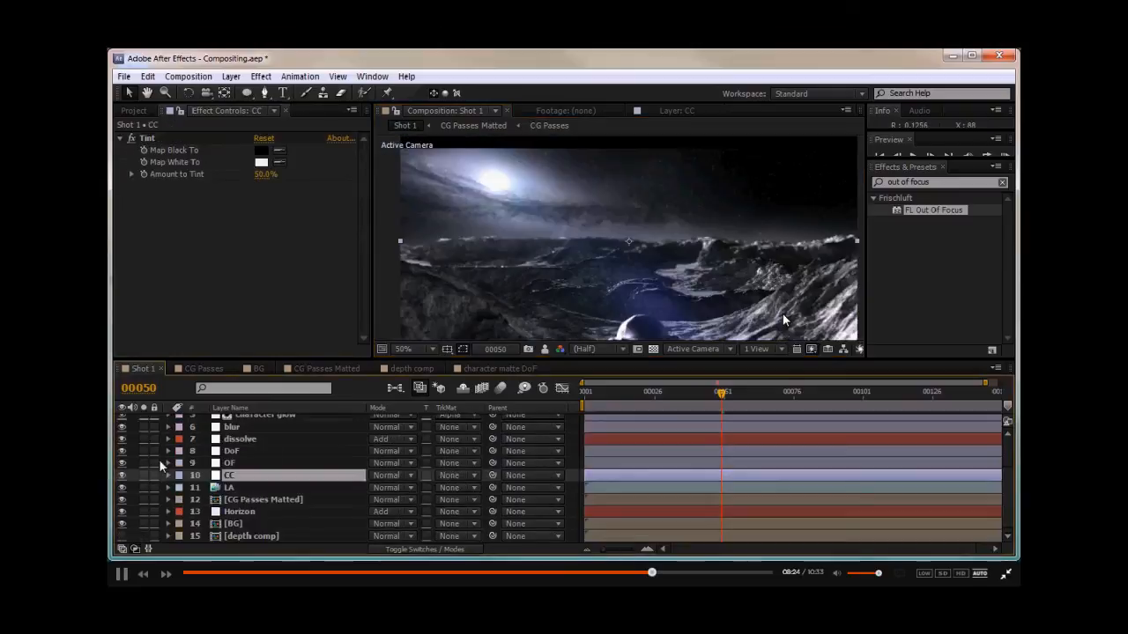
left_click(235, 511)
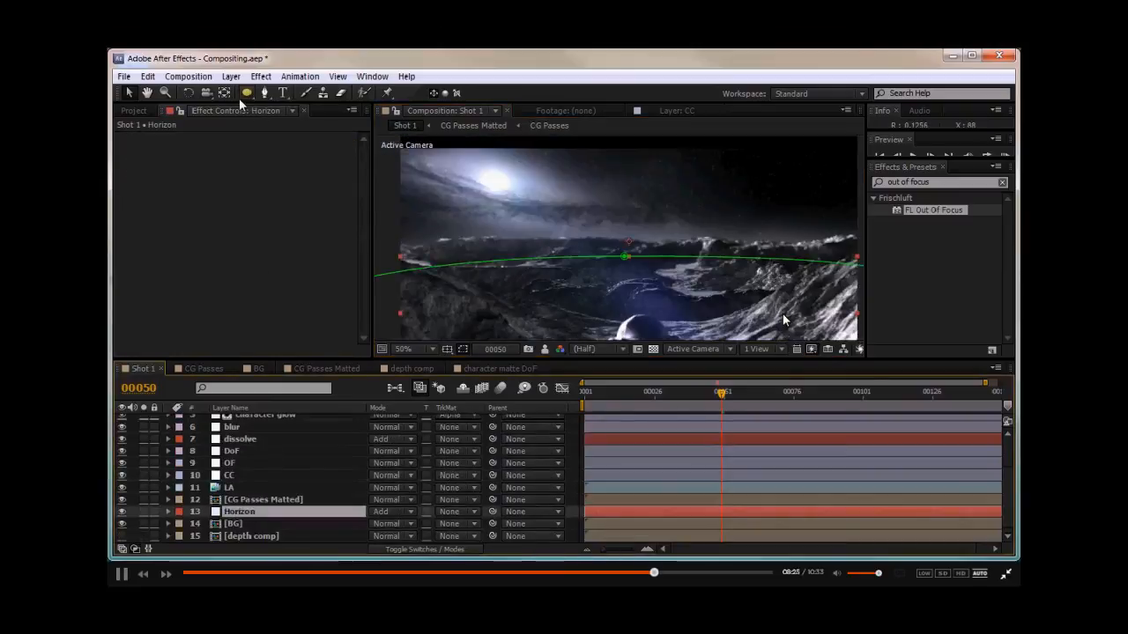
left_click(231, 75)
left_click(275, 74)
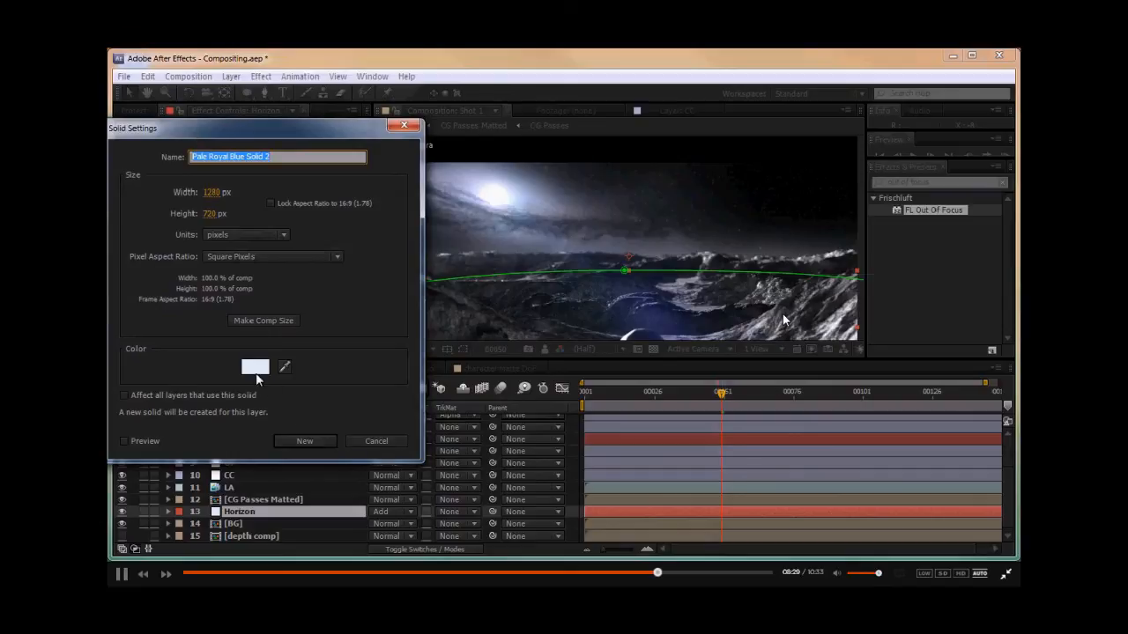
left_click(253, 366)
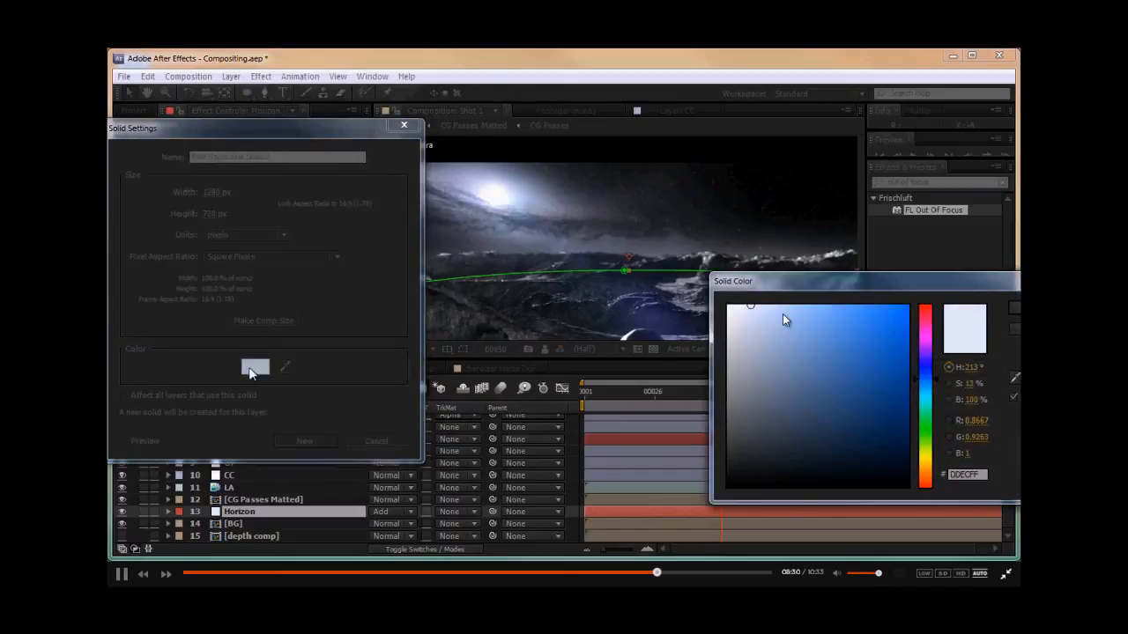
left_click_drag(781, 315, 911, 307)
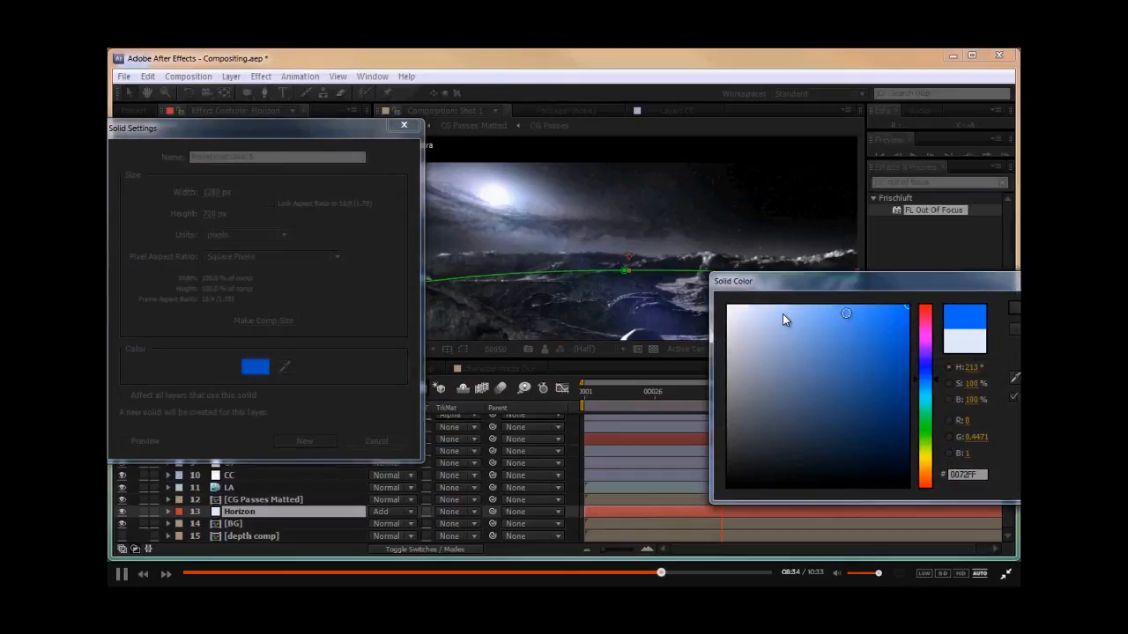
left_click(784, 319)
left_click(1016, 313)
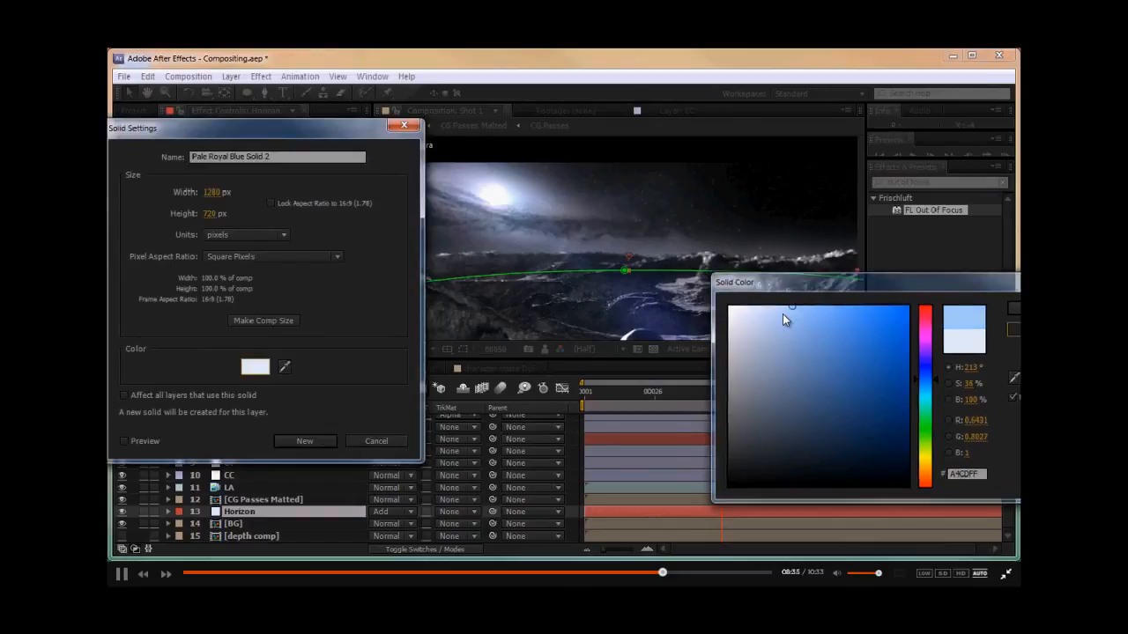
left_click(377, 441)
- Search for the Fill effect and apply it to the Horizon layer
left_click_drag(932, 183, 682, 182)
type("fill")
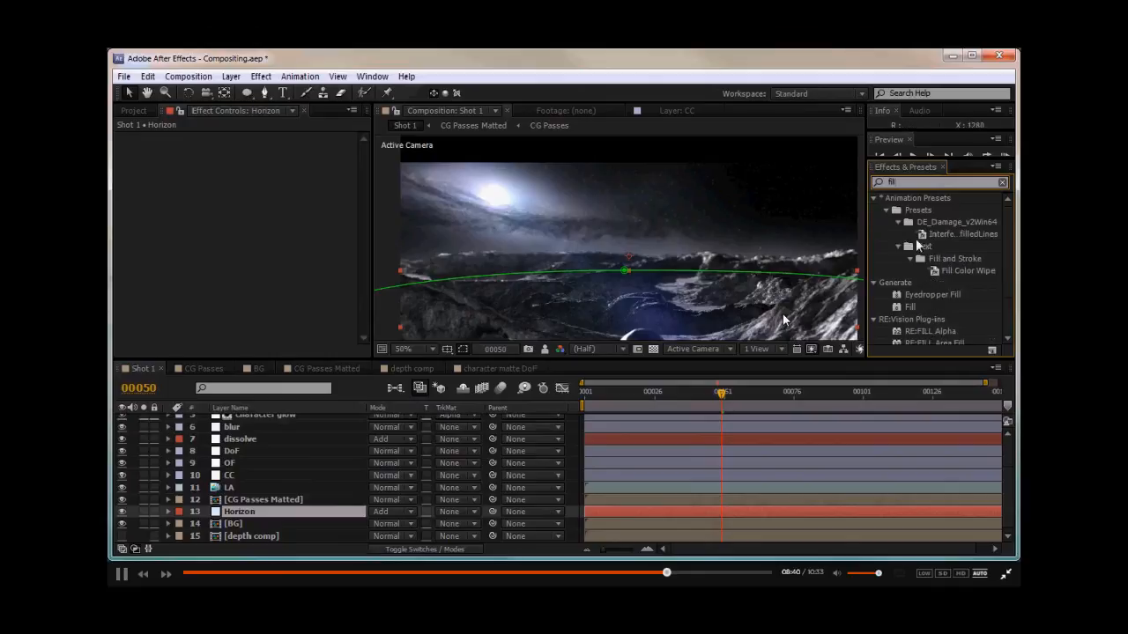
left_click(913, 308)
left_click_drag(913, 307, 265, 511)
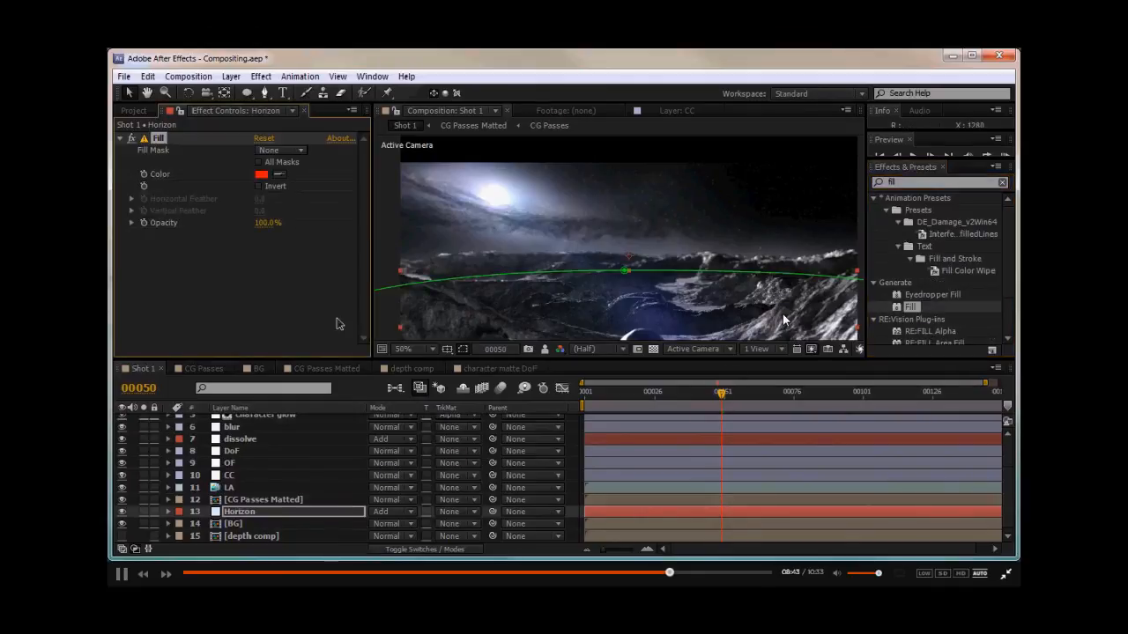
- Set the Horizon layer's Fill color to a pale blue
left_click(261, 174)
left_click_drag(760, 284, 175, 304)
left_click_drag(162, 359, 151, 319)
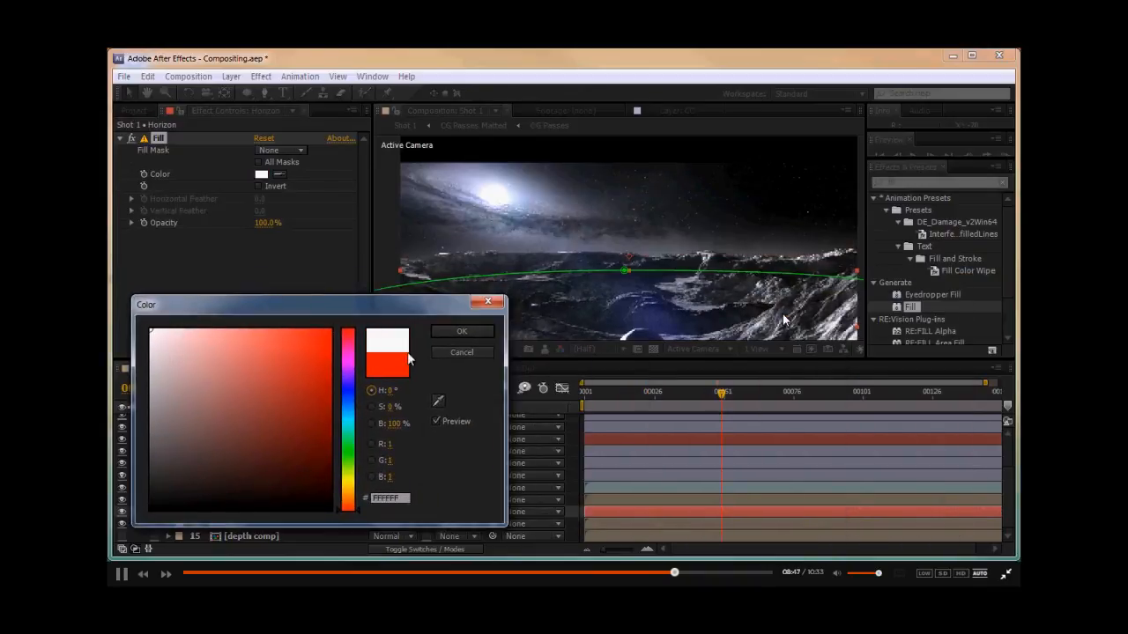
left_click_drag(357, 375, 353, 416)
left_click_drag(194, 335, 241, 323)
left_click_drag(241, 324, 253, 323)
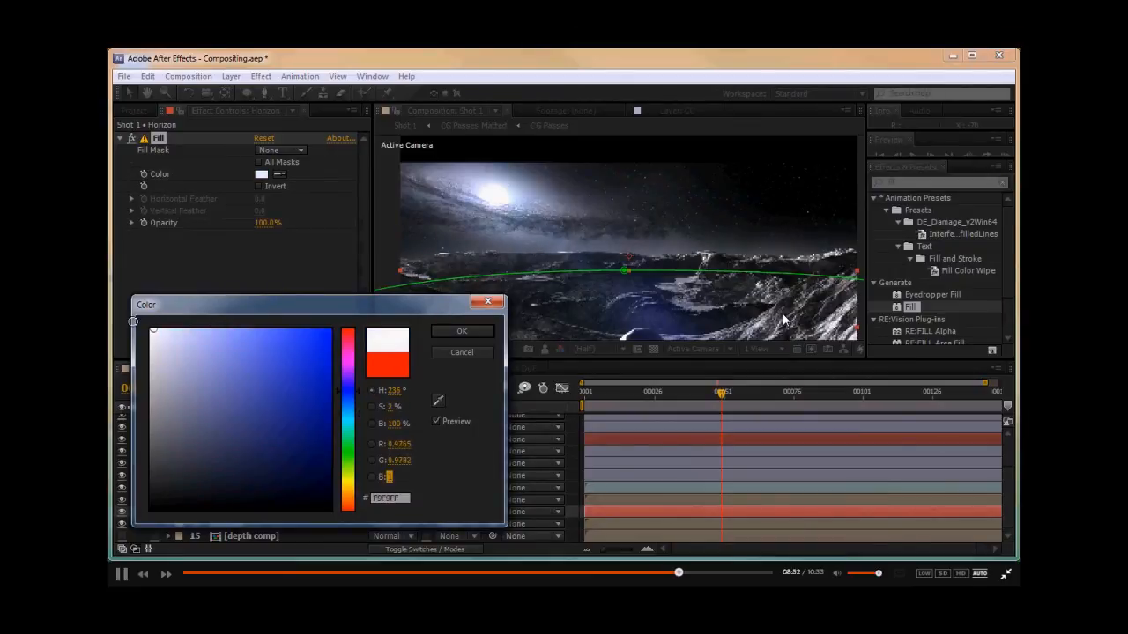
left_click_drag(155, 322, 198, 329)
left_click_drag(342, 399, 338, 403)
left_click_drag(220, 328, 208, 328)
left_click(444, 335)
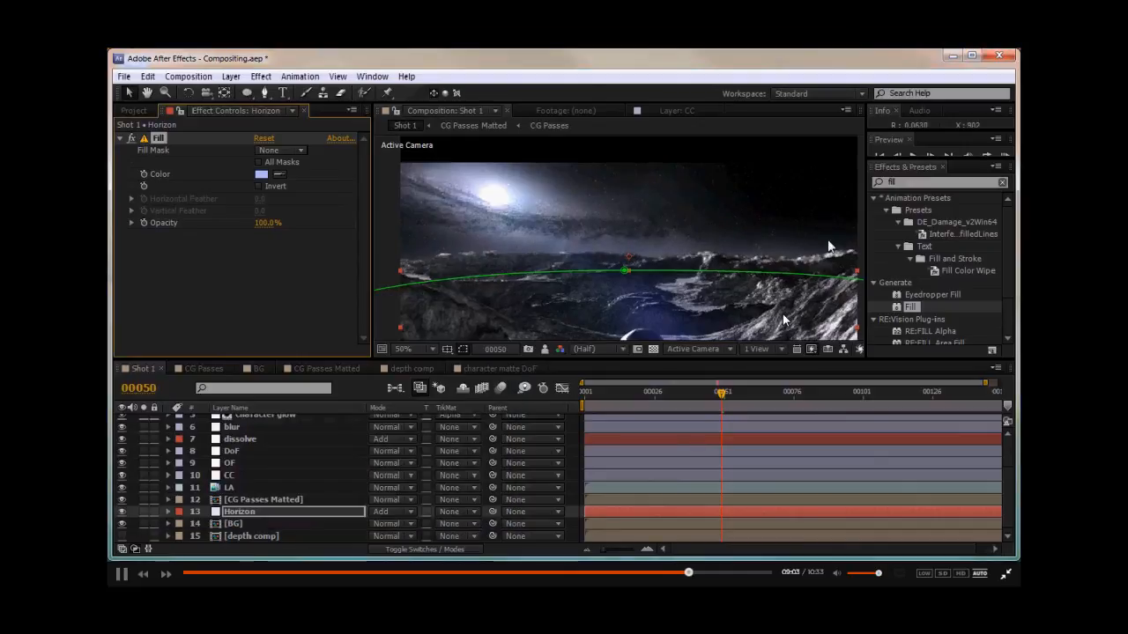
- Apply Levels to the Horizon layer and lower its input white slightly
type("levels")
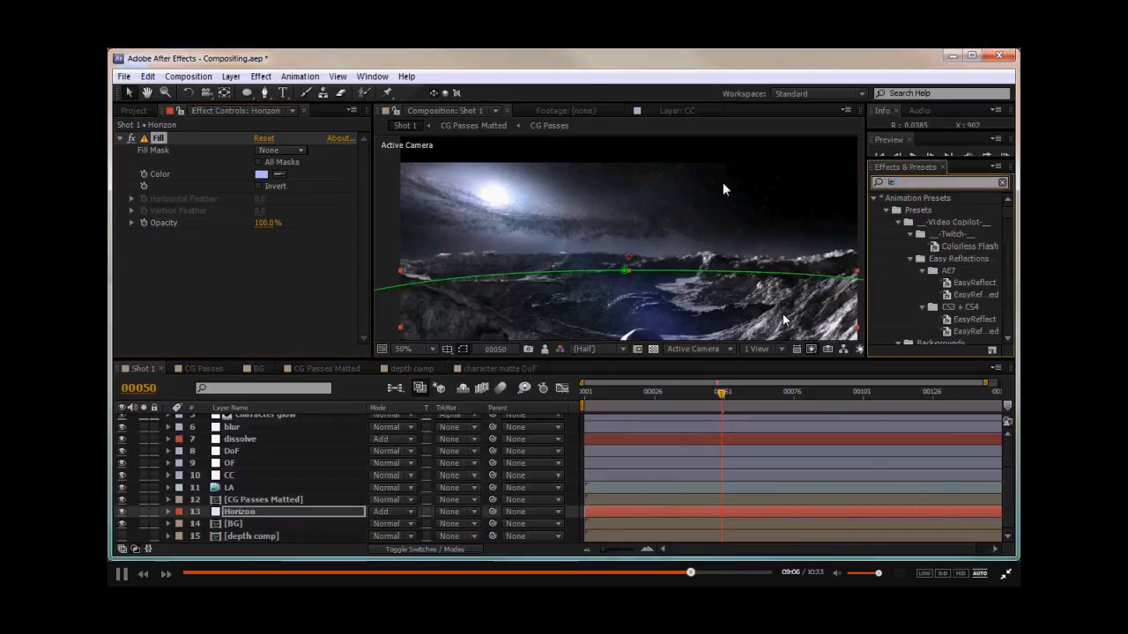
left_click_drag(890, 291, 161, 230)
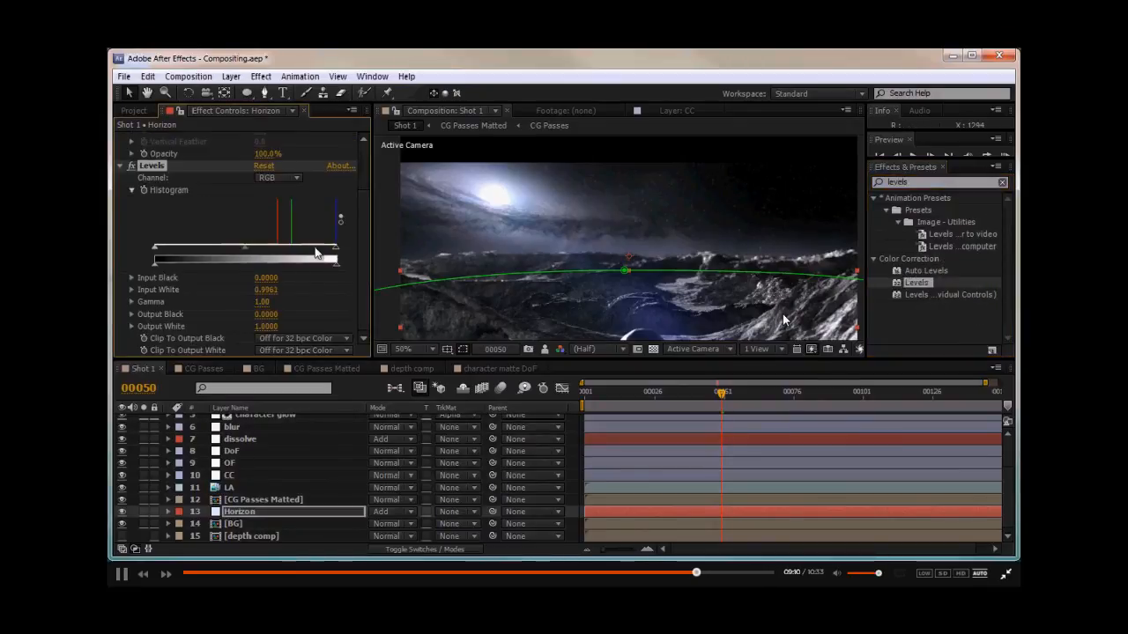
left_click_drag(316, 253, 308, 253)
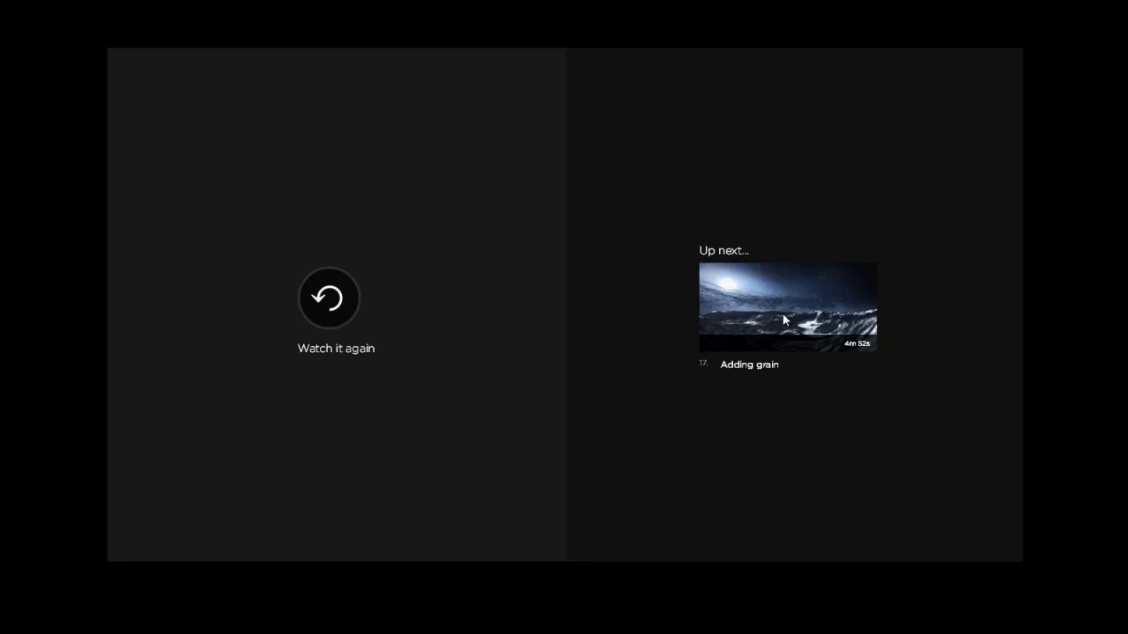
mouse_move(824, 293)
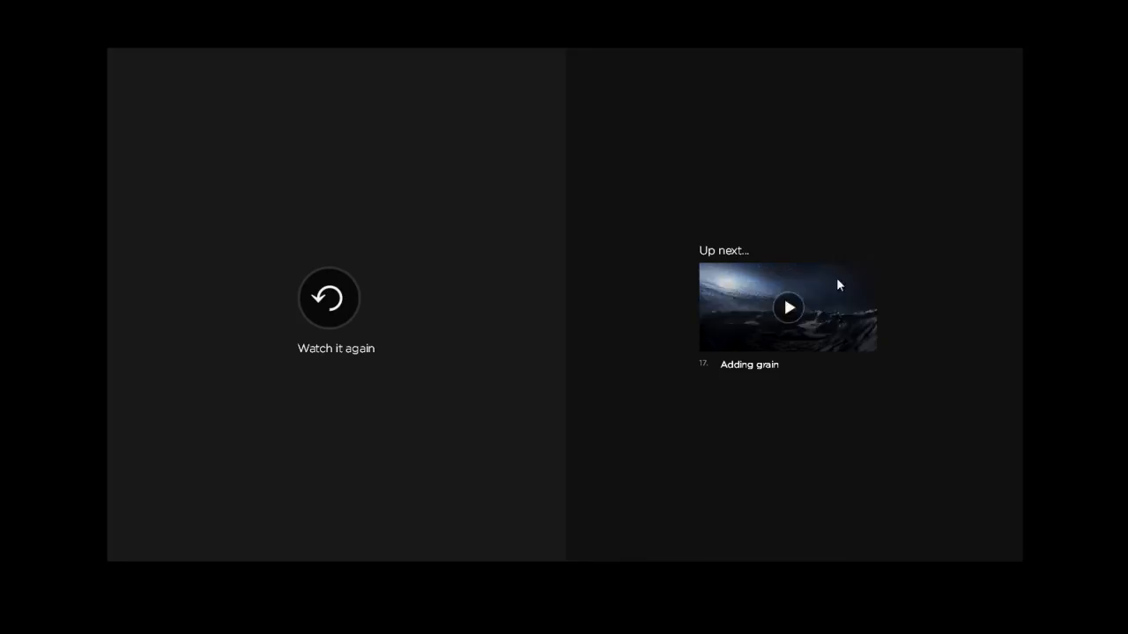
left_click(787, 309)
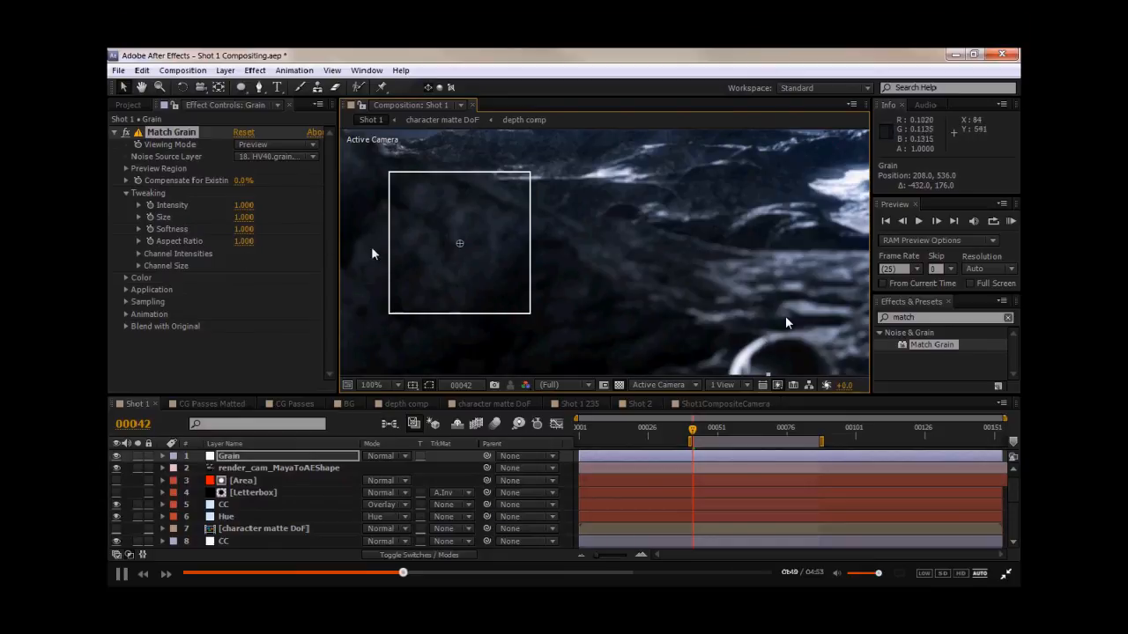
- Set the Grain layer's Match Grain Intensity to 2
left_click(245, 205)
type("2")
key("Return")
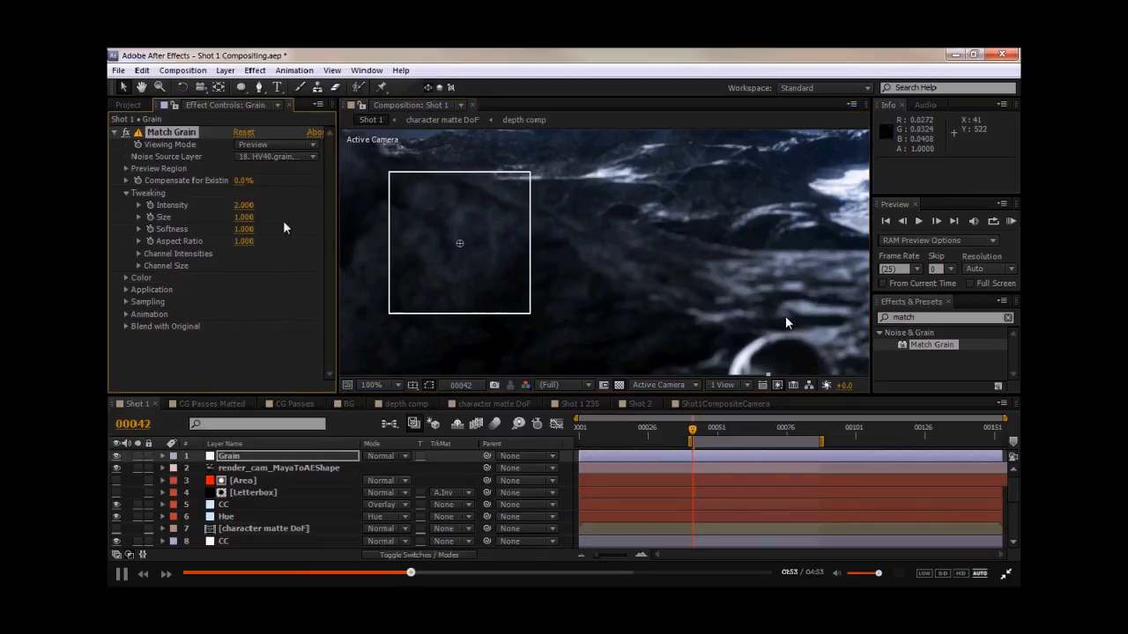
- Set the Grain layer's Match Grain Intensity to 1.5 and move the Grain layer below the Letterbox layer
left_click(245, 204)
type("1.5")
key("Return")
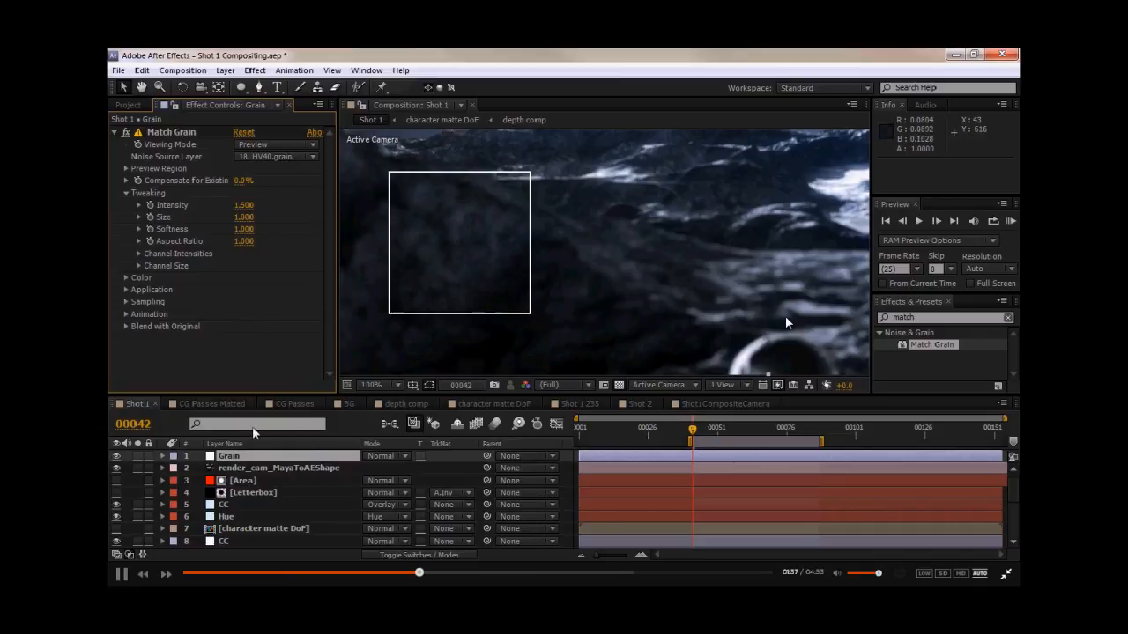
left_click_drag(244, 464, 251, 508)
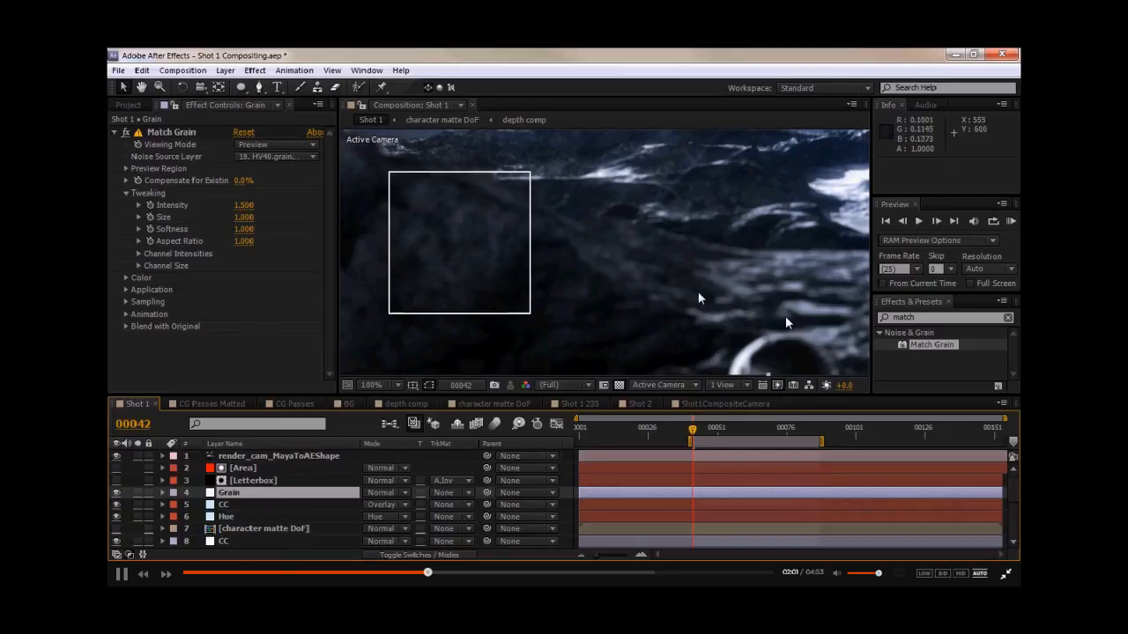
- Move the Grain layer's Match Grain preview region over the astronaut's helmet area in the viewer
left_click(139, 106)
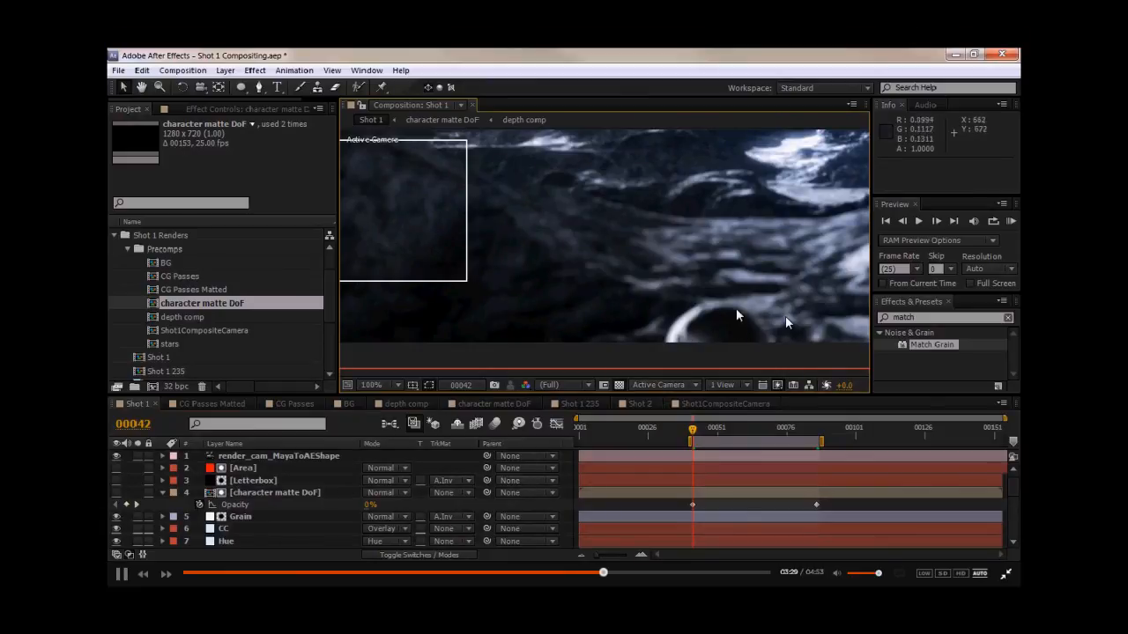
left_click(250, 494)
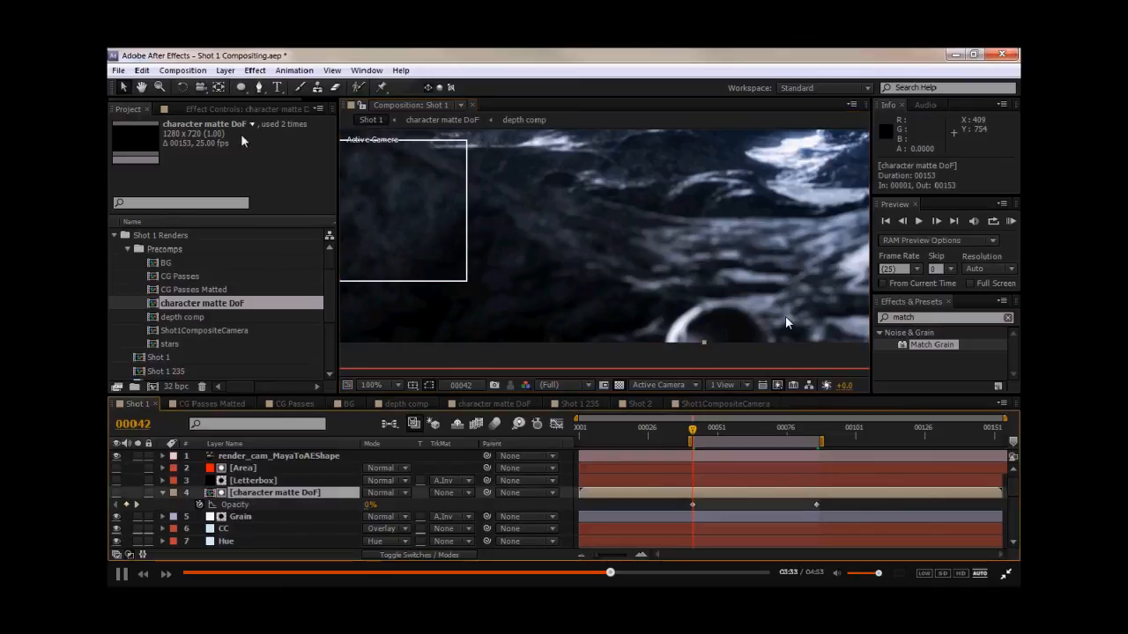
left_click(223, 109)
left_click(239, 517)
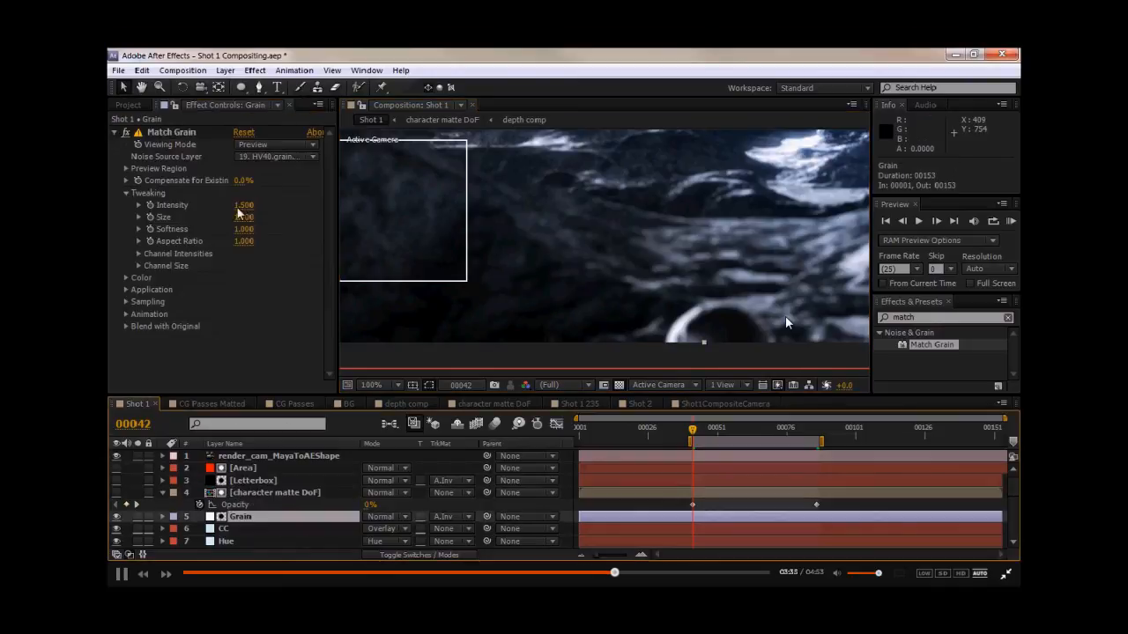
left_click(193, 132)
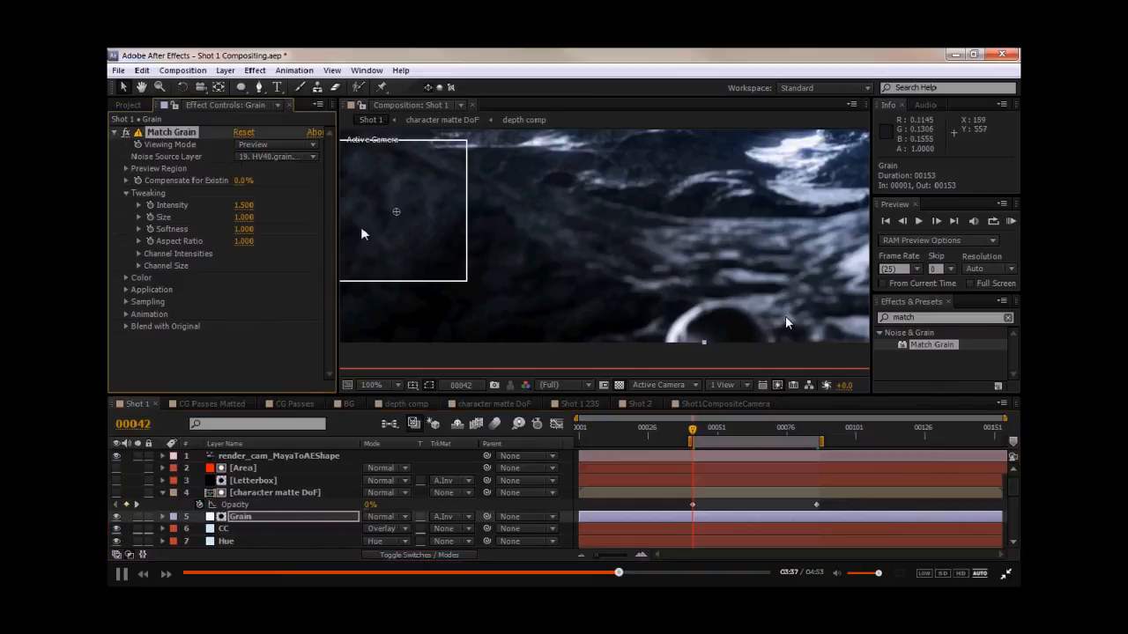
left_click_drag(402, 216, 730, 326)
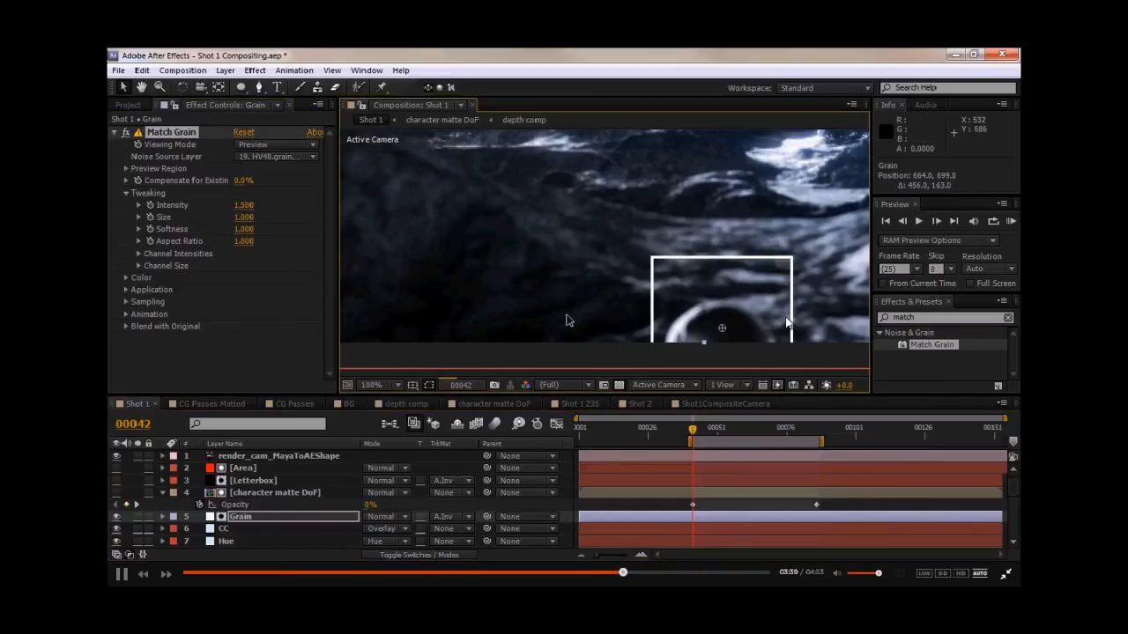
left_click(818, 438)
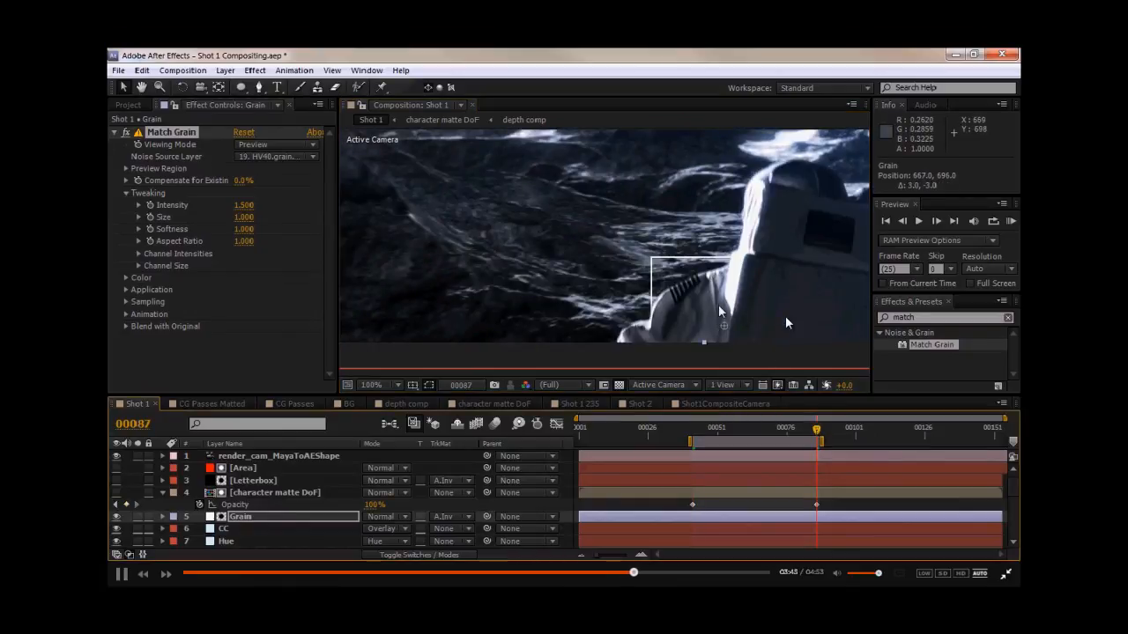
left_click_drag(718, 310, 779, 301)
left_click(758, 431)
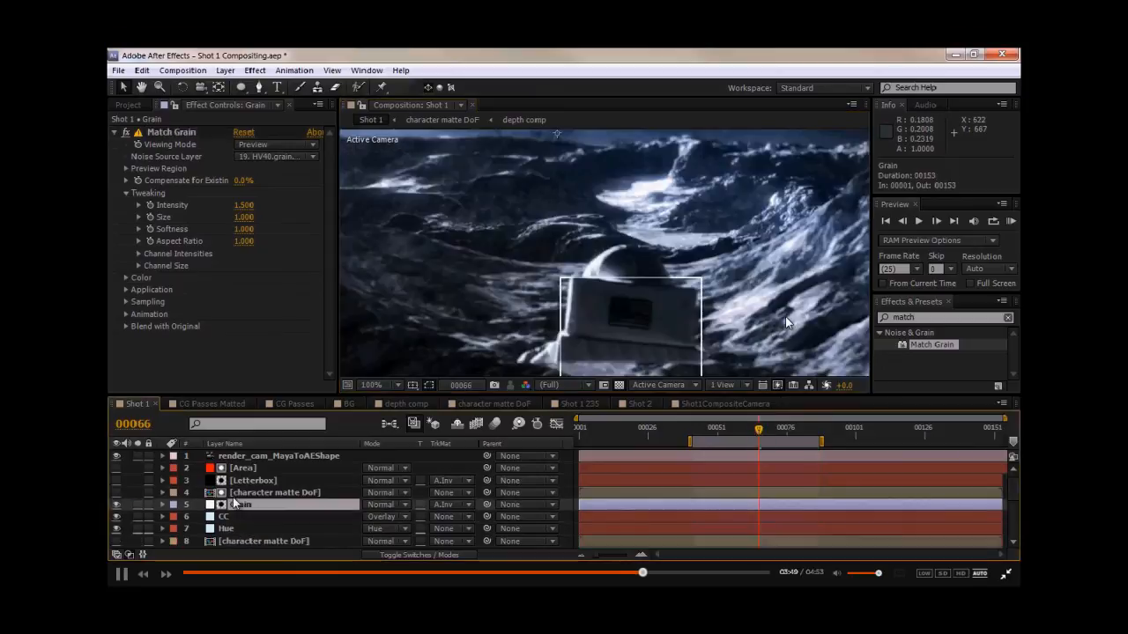
- Set the Match Grain Viewing Mode to Final Output
scroll(254, 506, "down", 3)
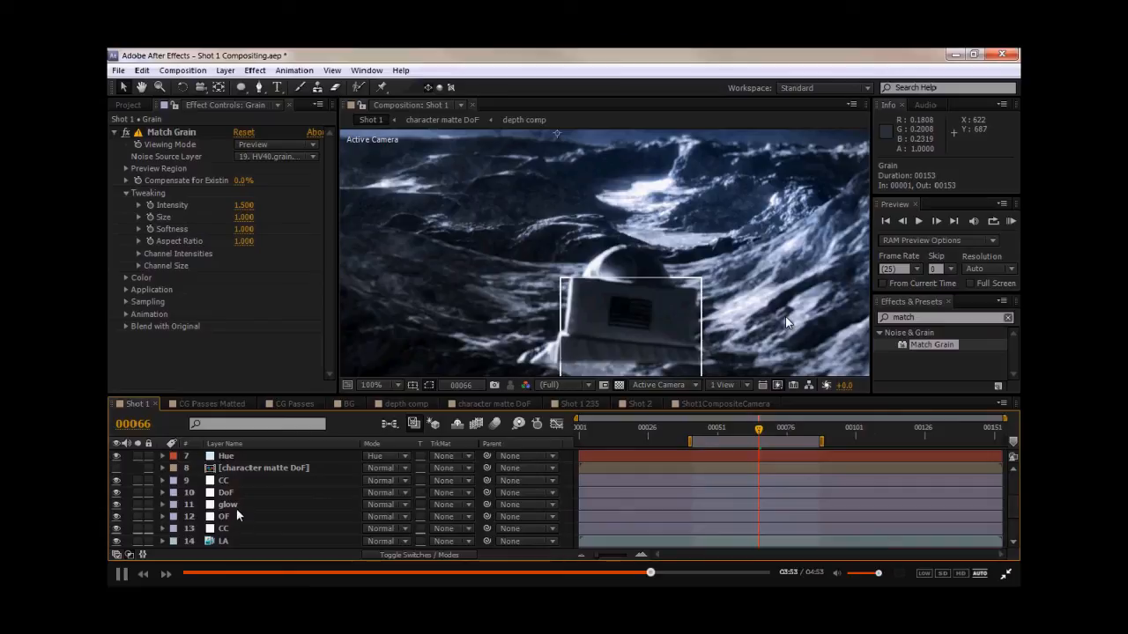
scroll(236, 480, "up", 2)
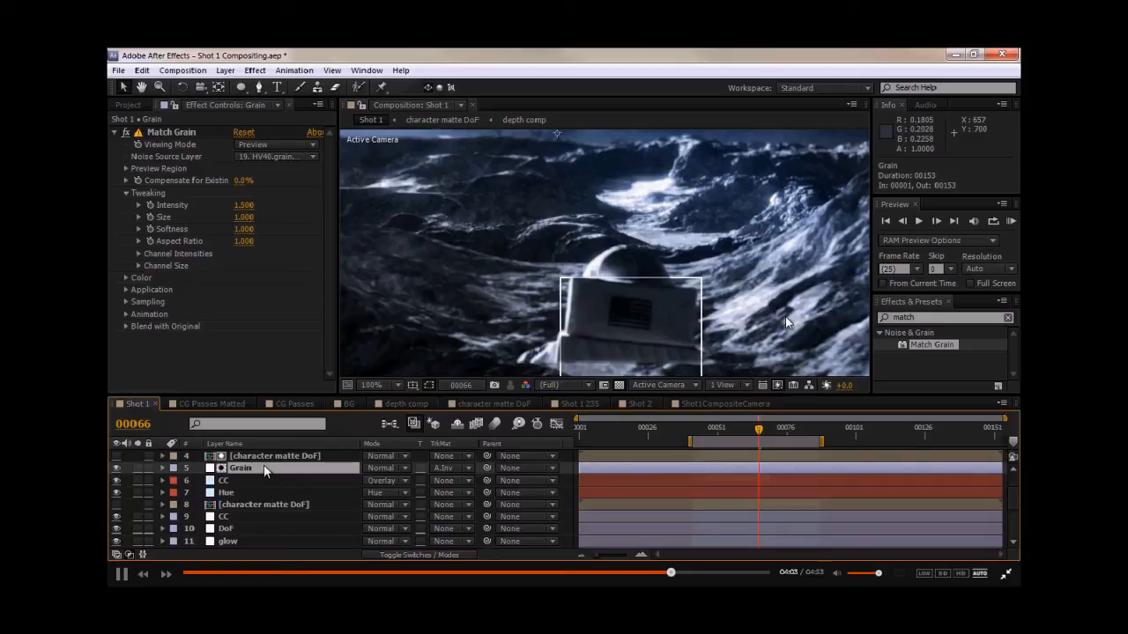
left_click(254, 146)
left_click(264, 224)
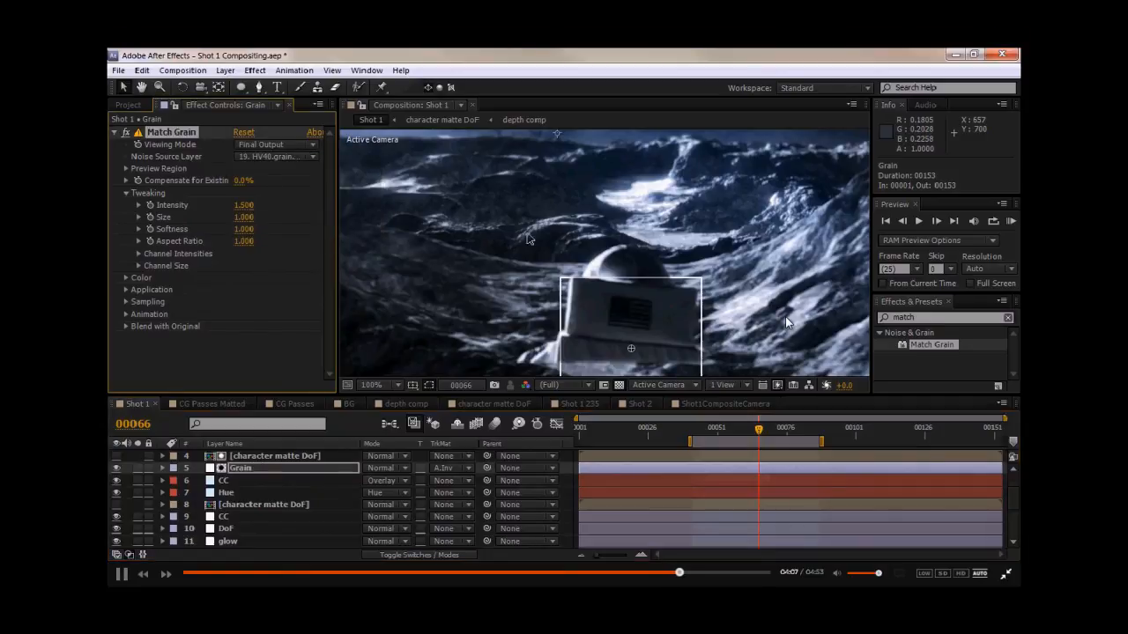
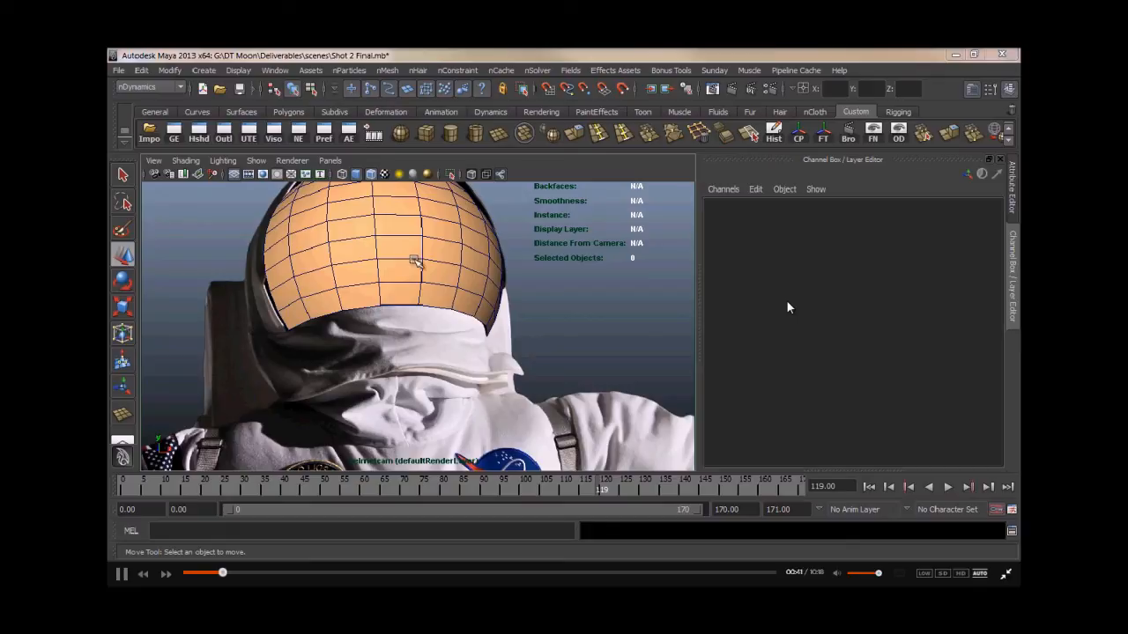
- Inspect the matchmove helmet geometry over the astronaut footage by selecting it, deselecting it and scrubbing the timeline
left_click(409, 245)
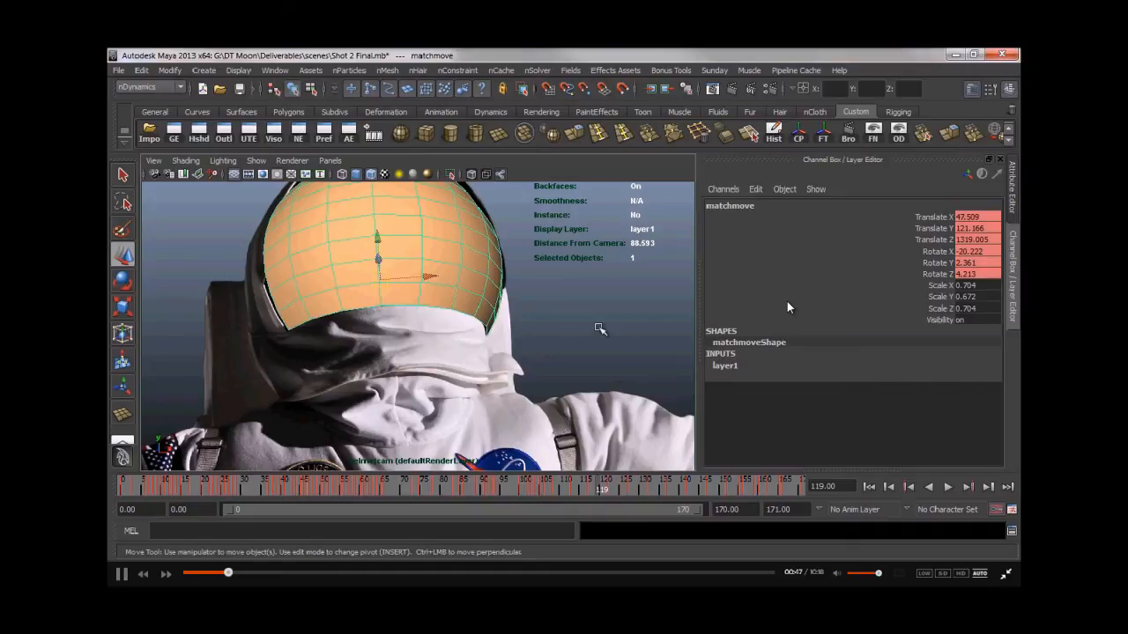
left_click(599, 327)
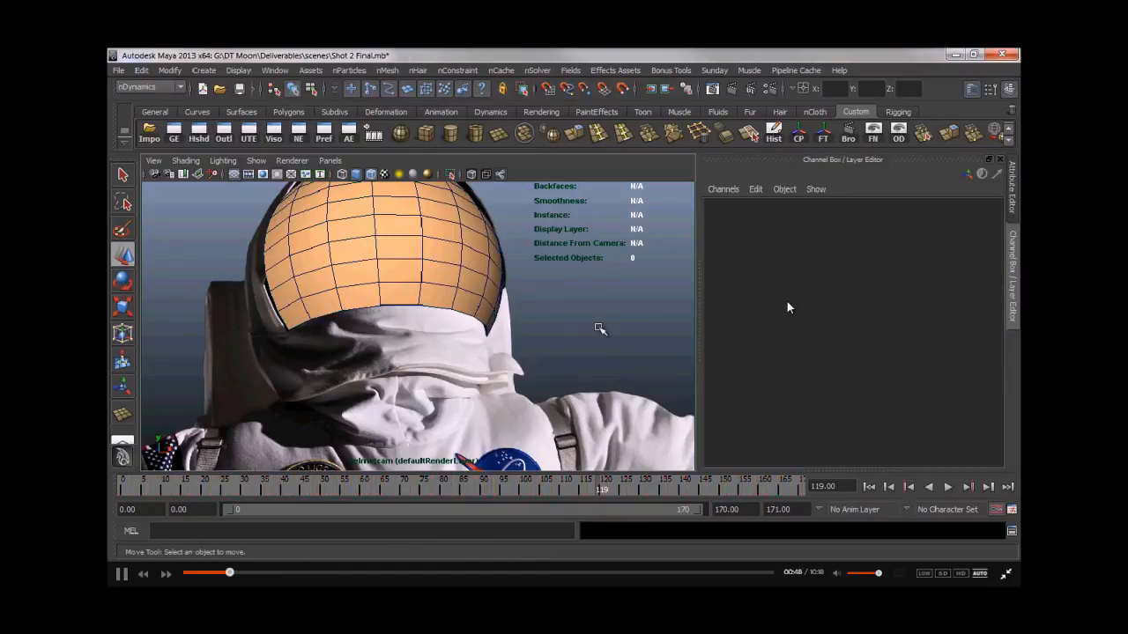
left_click_drag(511, 490, 477, 497)
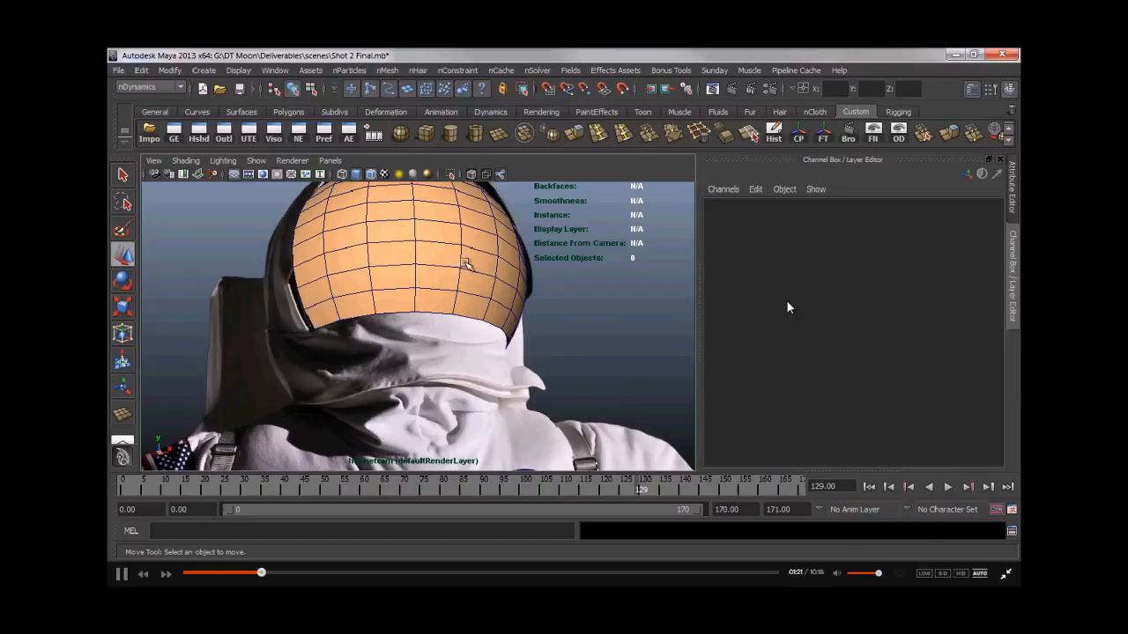
- Turn on X-ray shading in the viewport, select the matchmove helmet and scrub to frame 129
left_click(471, 174)
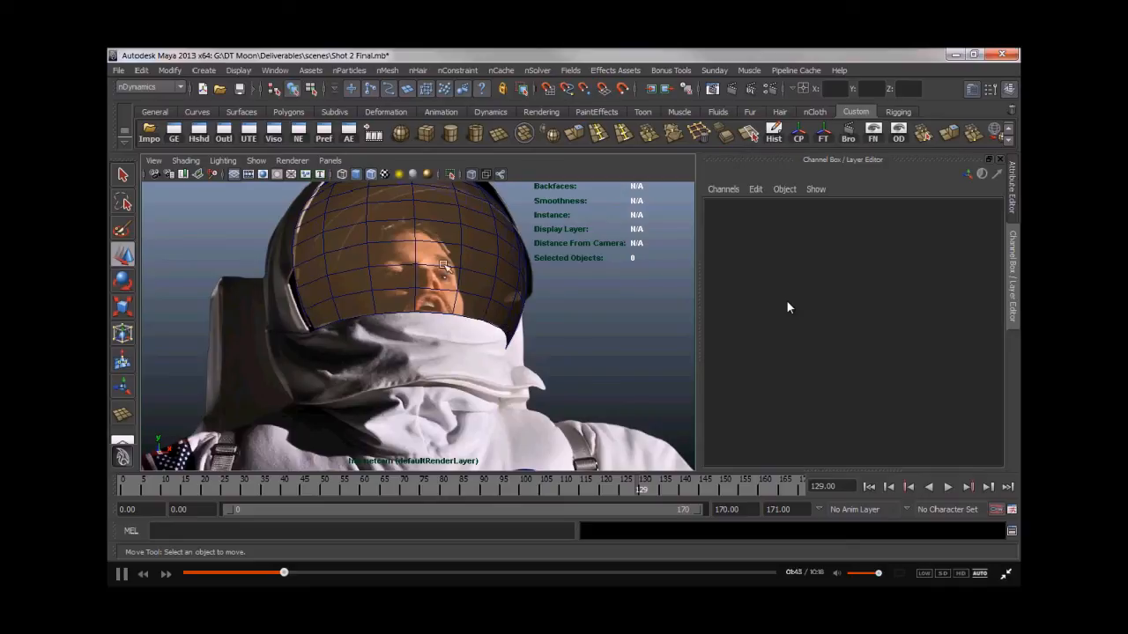
left_click(342, 289)
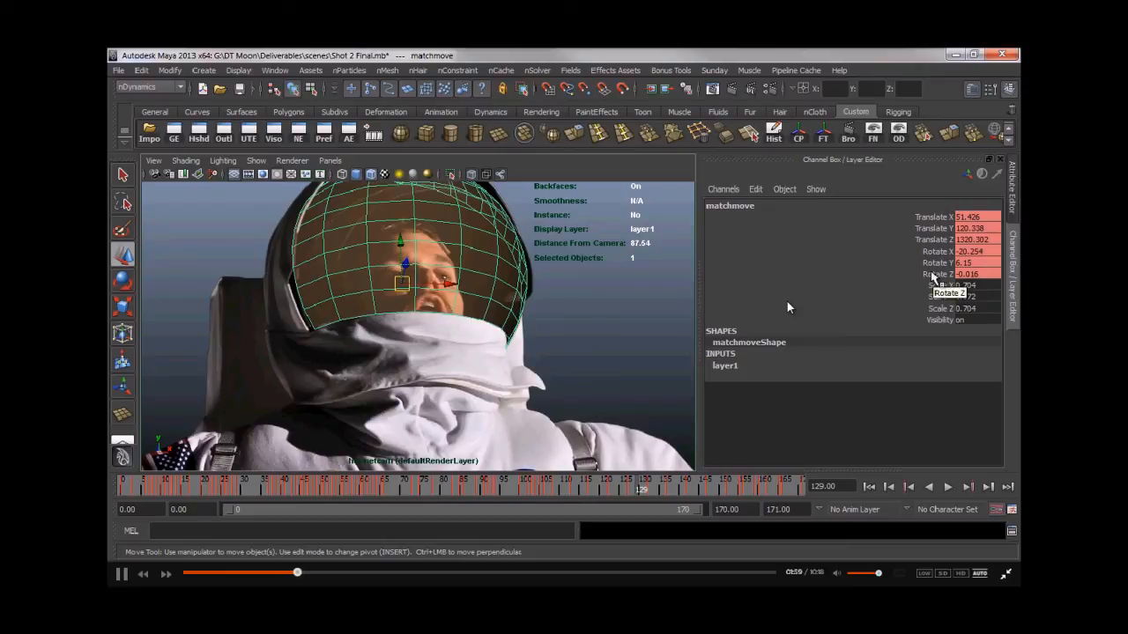
mouse_move(642, 488)
left_mouse_down()
mouse_move(804, 490)
mouse_move(651, 492)
left_mouse_up()
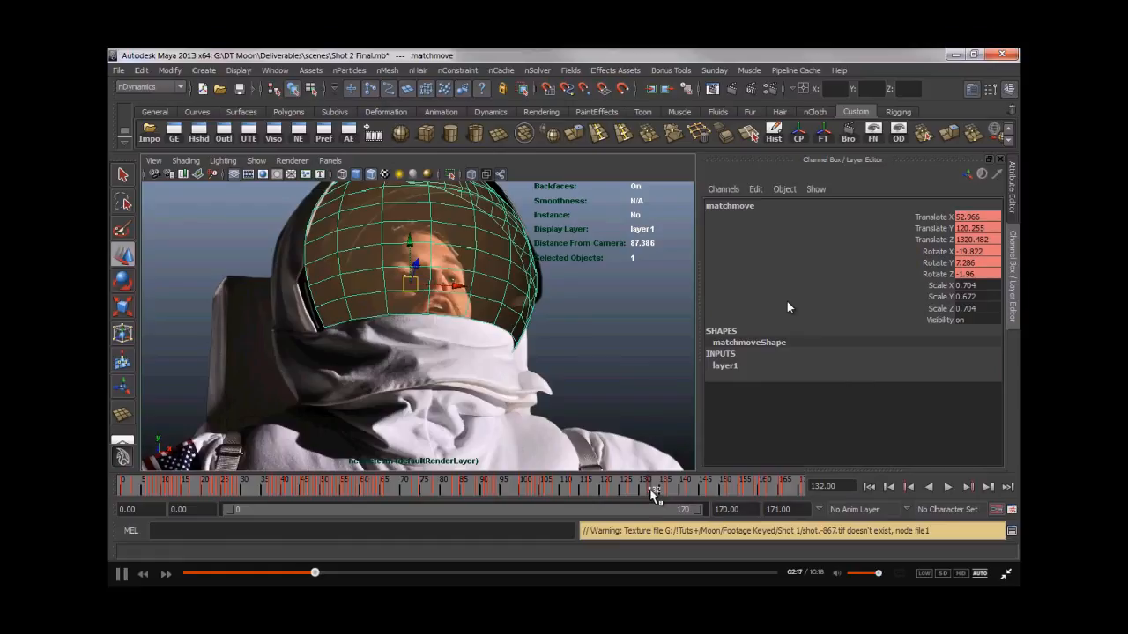
- Play back and scrub the timeline to check how the matchmove helmet tracks the astronaut's head
key("alt+v")
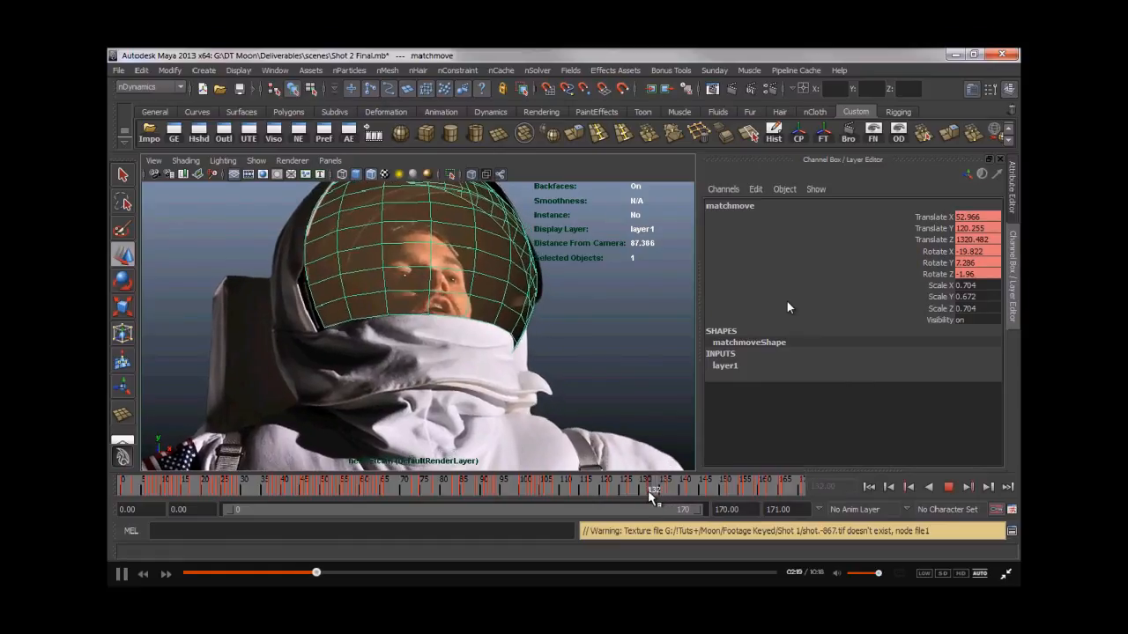
key("alt+v")
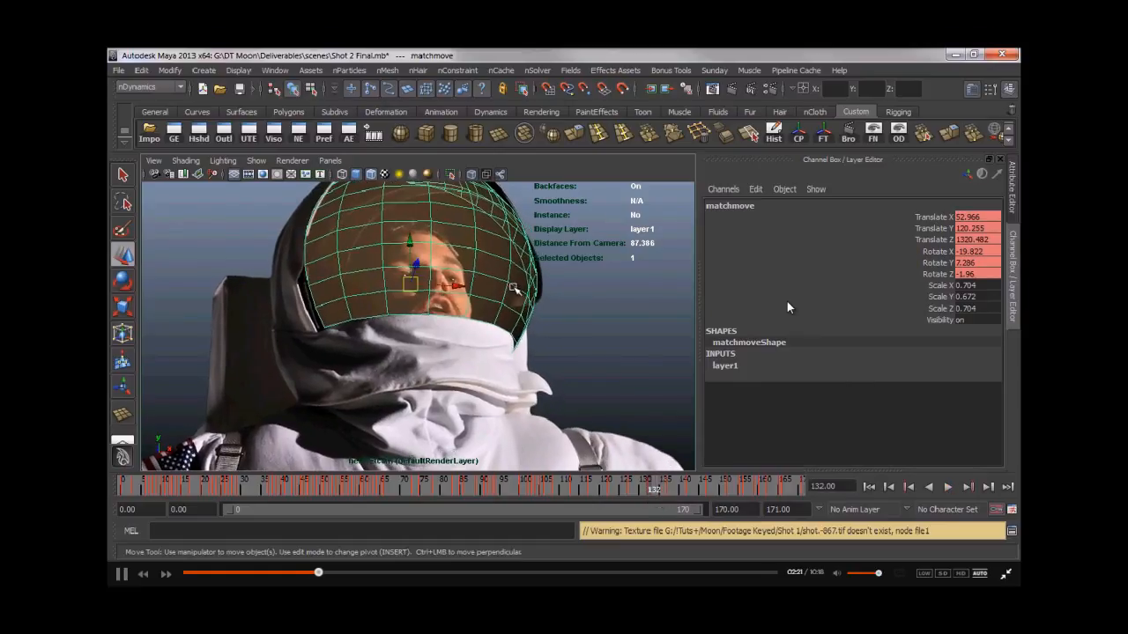
key("alt+v")
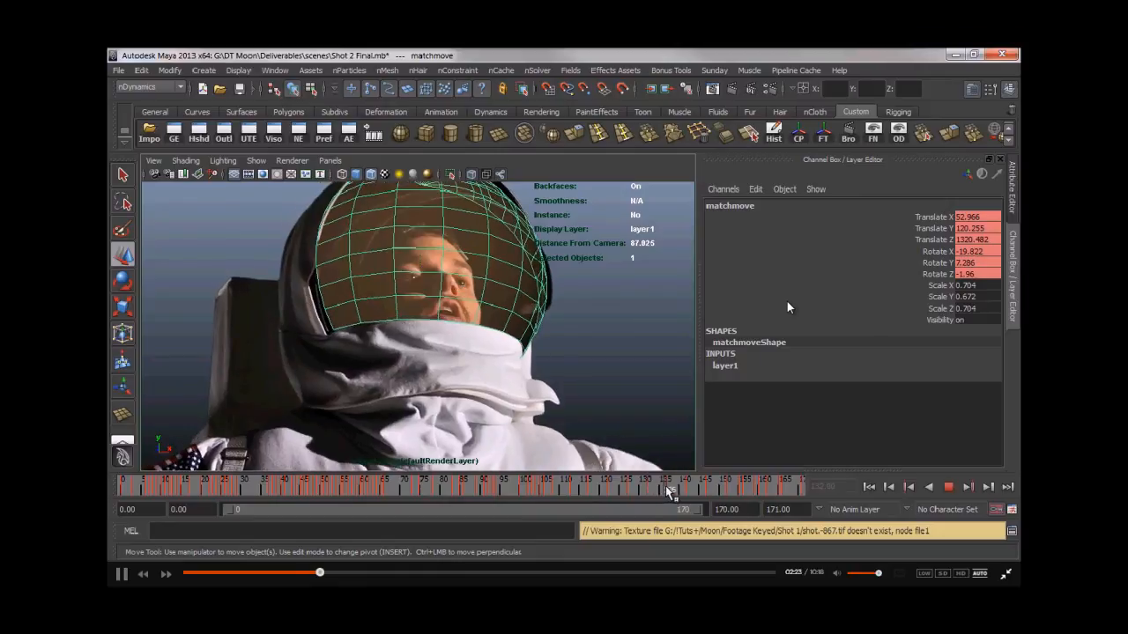
key("alt+v")
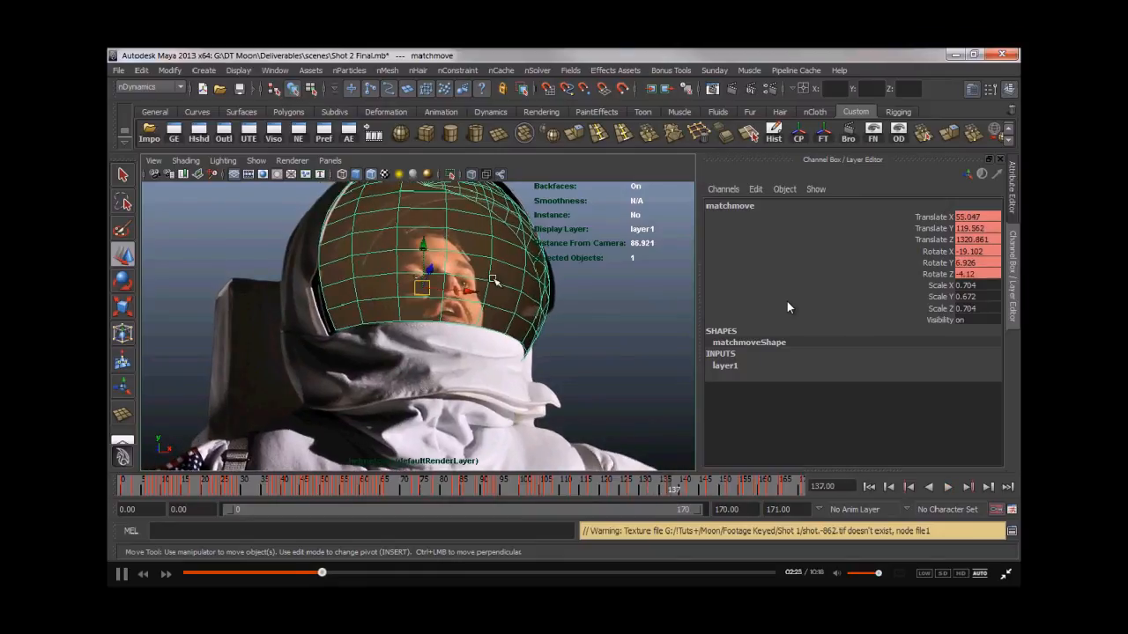
left_click_drag(667, 494, 647, 500)
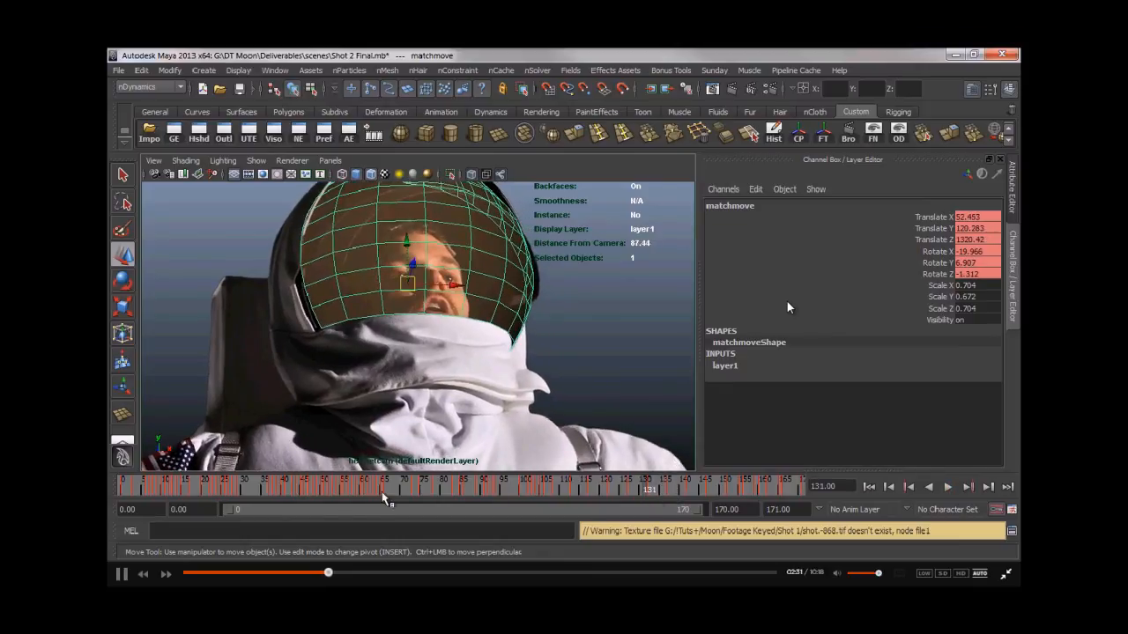
mouse_move(357, 489)
left_mouse_down()
mouse_move(377, 490)
mouse_move(352, 493)
left_mouse_up()
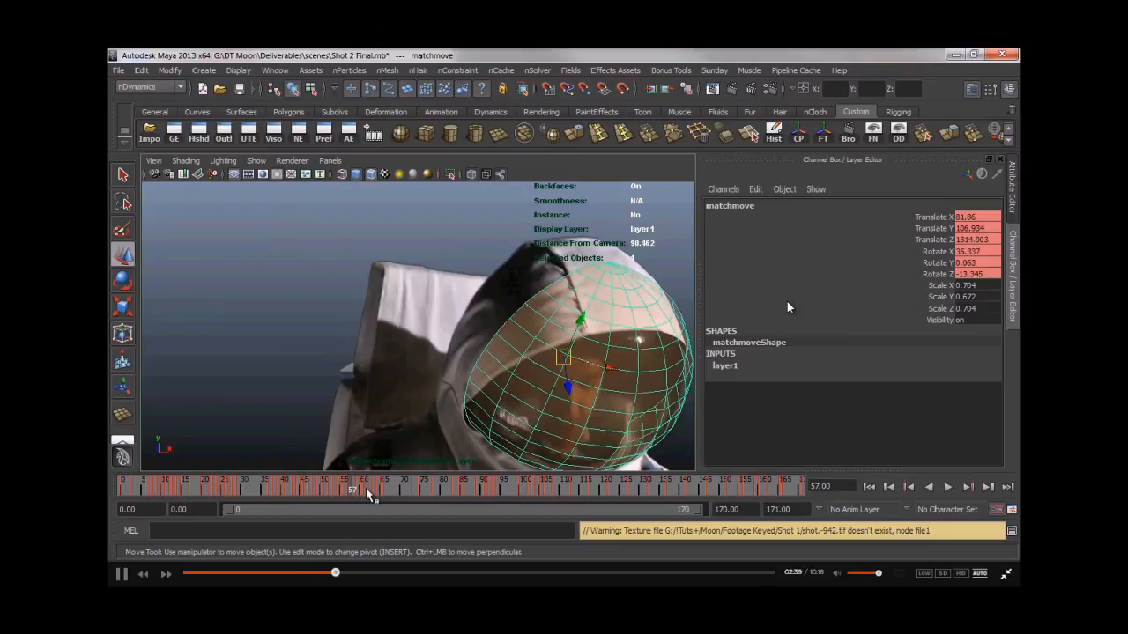
left_click_drag(351, 491, 623, 487)
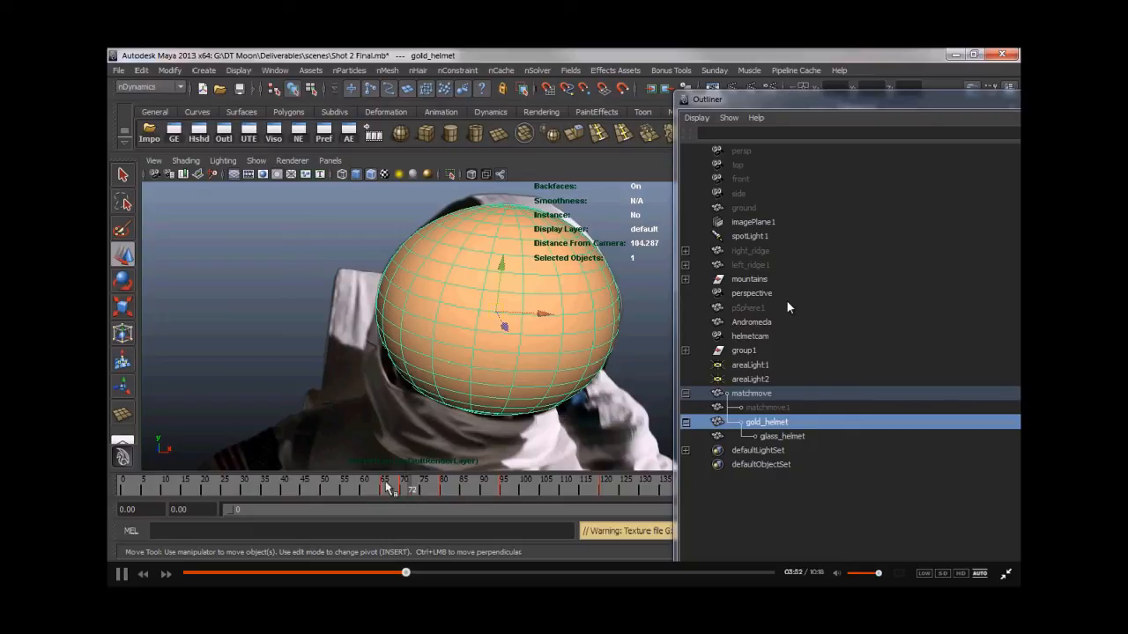
left_click_drag(421, 491, 396, 487)
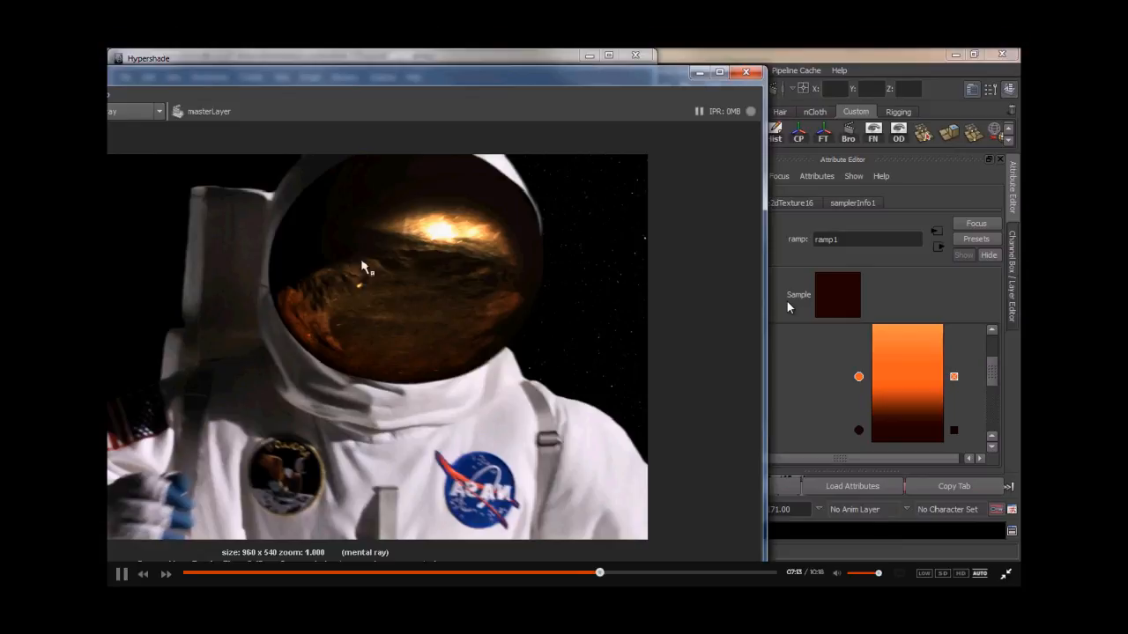
- Select the glass material in Hypershade and replace its settings with the GlassPhysical preset
left_click(697, 74)
right_click_drag(479, 152, 479, 178)
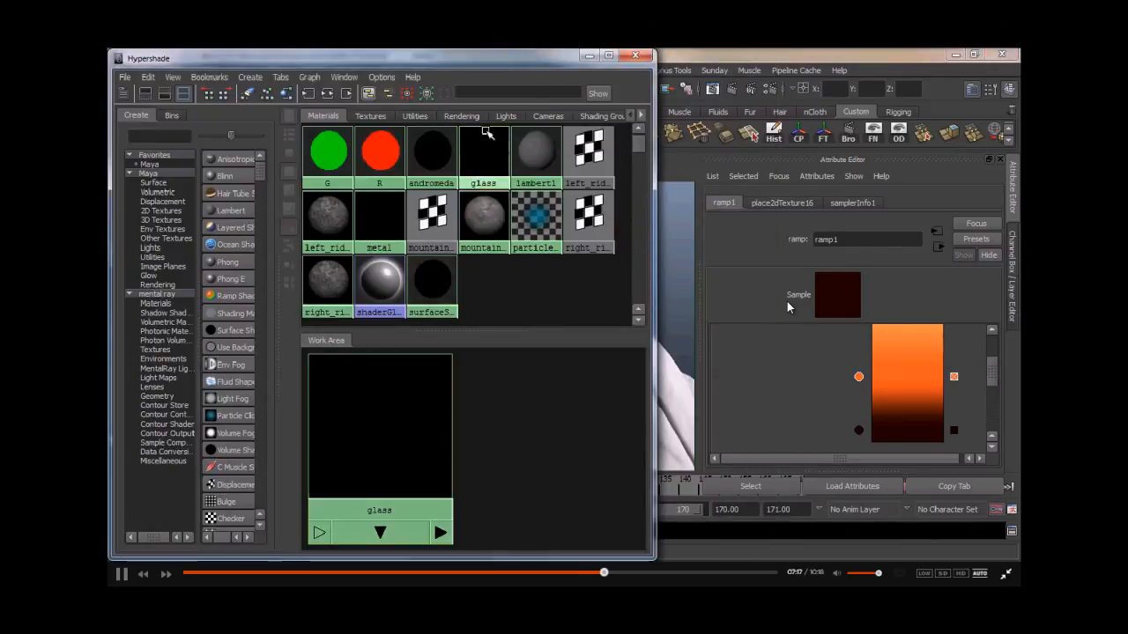
left_click(483, 151)
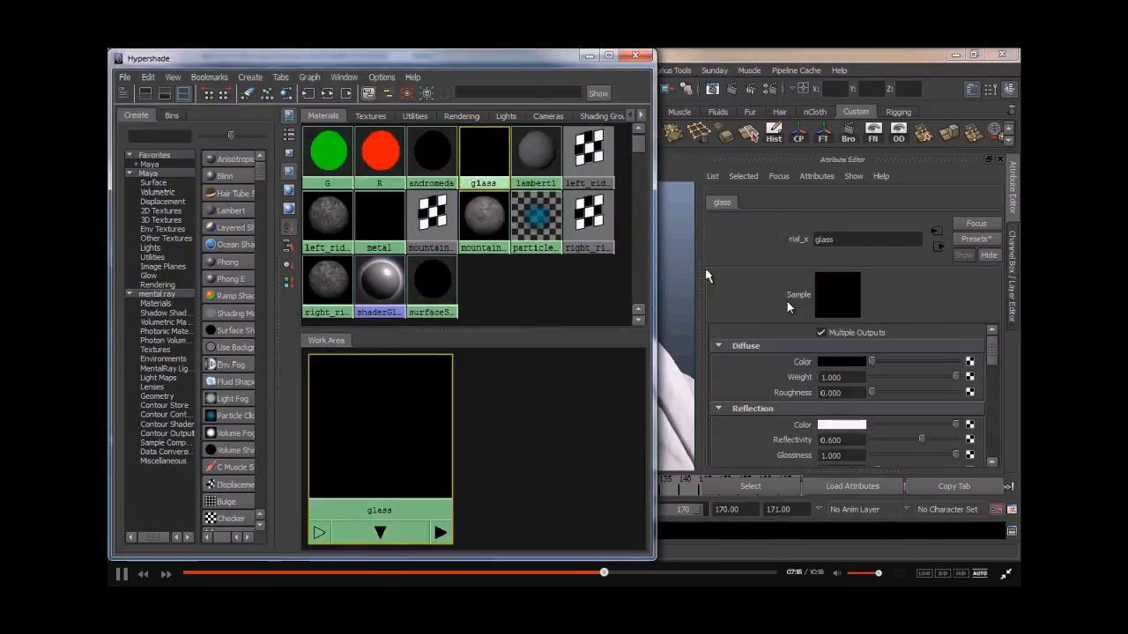
left_click(957, 247)
mouse_move(881, 318)
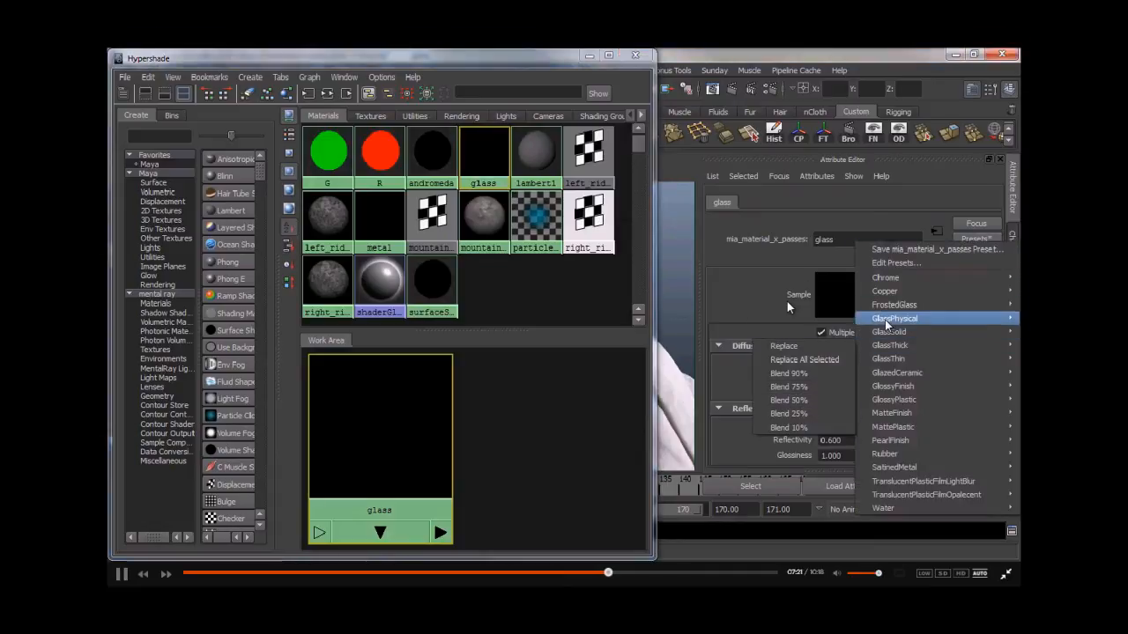
left_click(804, 321)
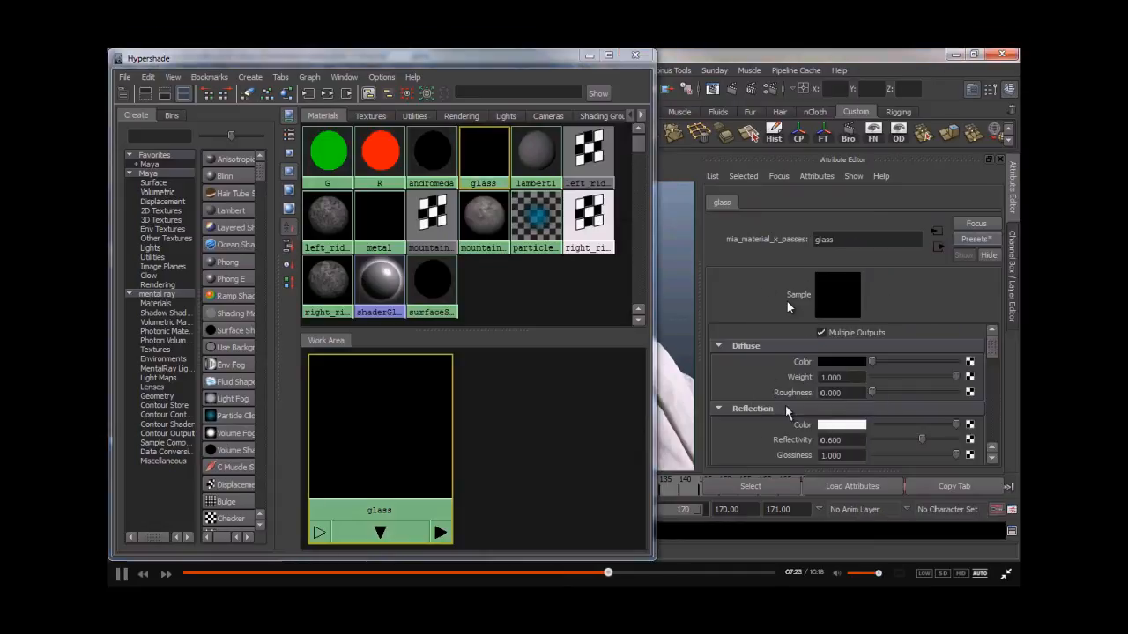
- Render a frame through the helmet camera to preview the glass visor, then turn X-ray shading off
left_click(590, 55)
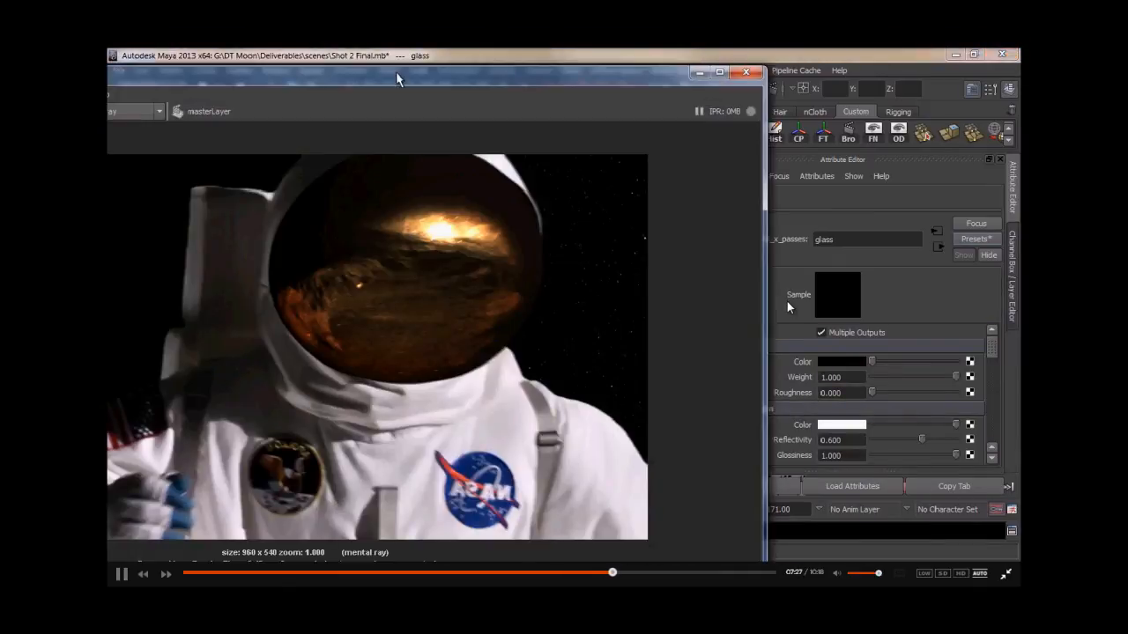
double_click(396, 78)
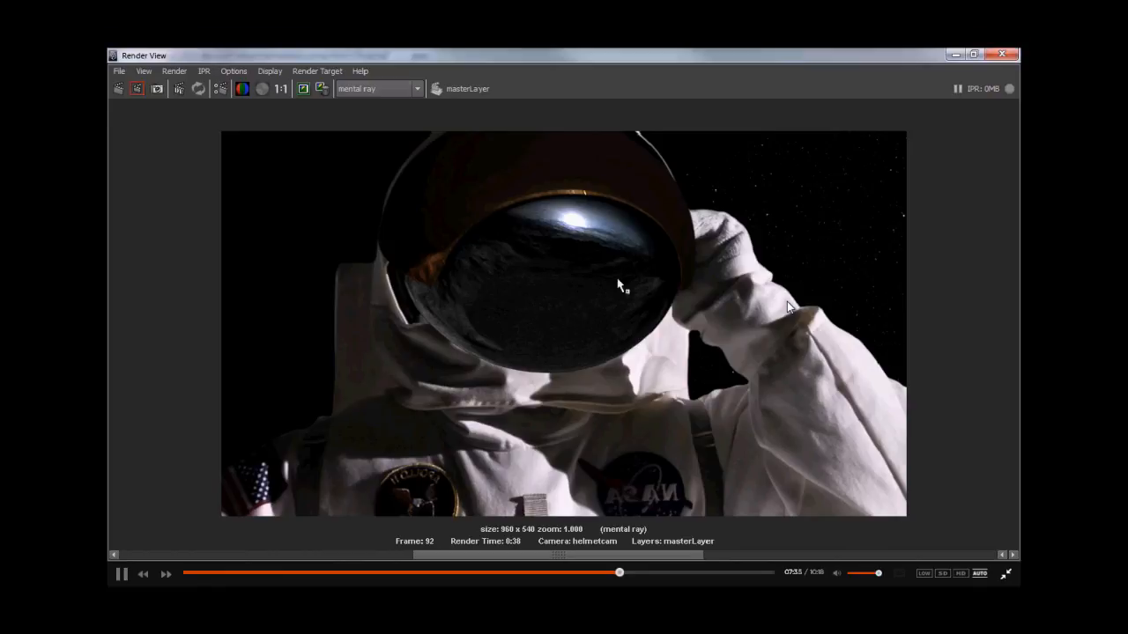
left_click(955, 55)
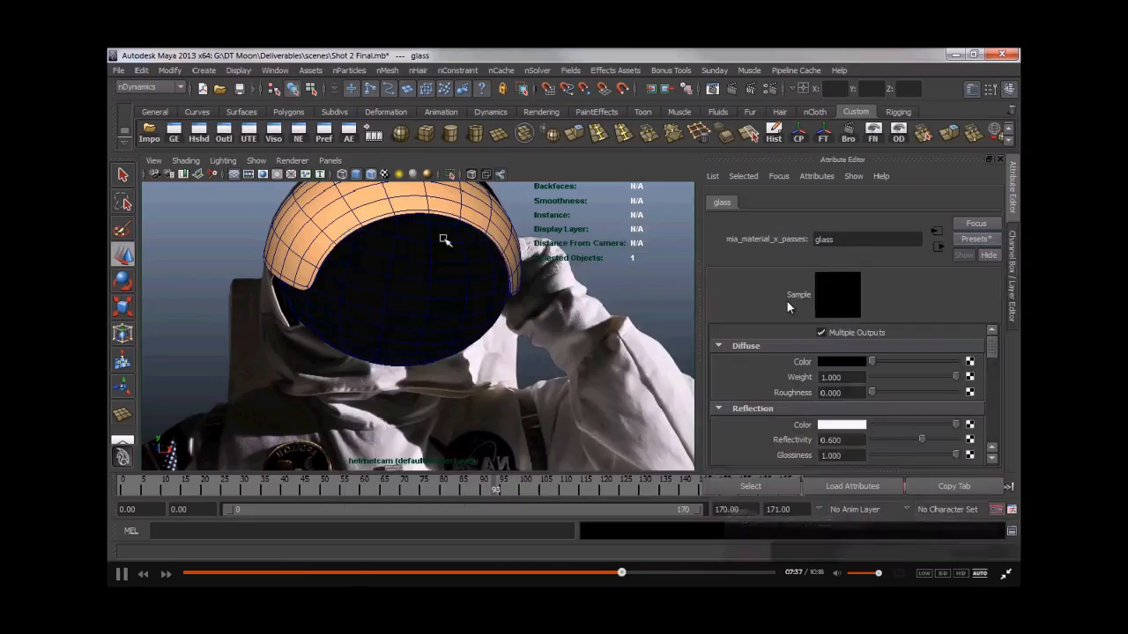
left_click(470, 175)
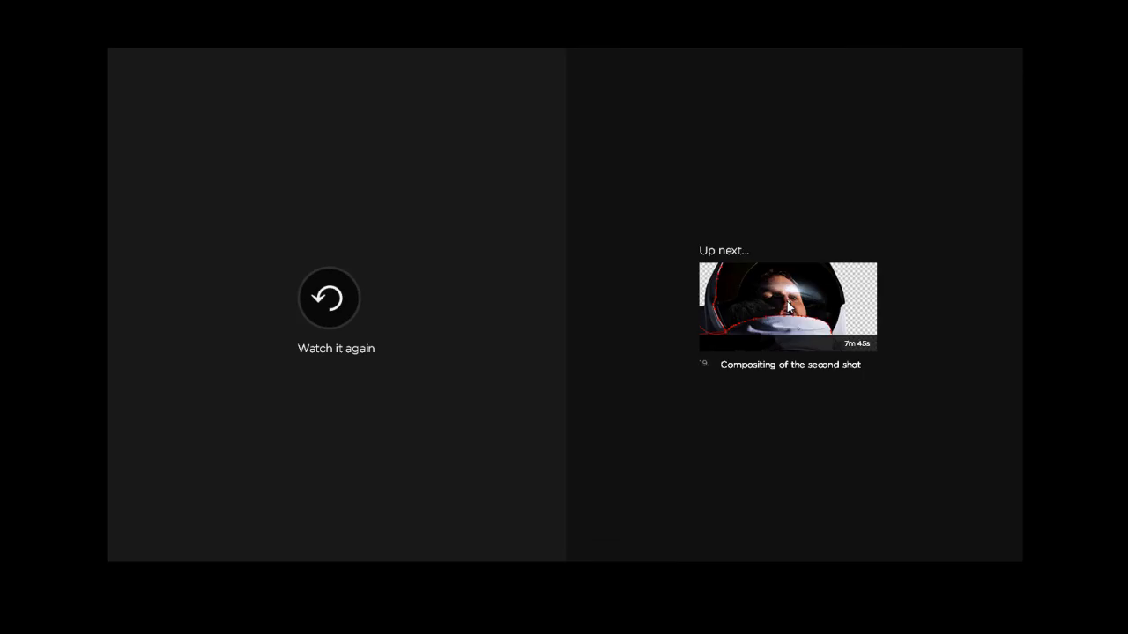
- Switch to the browser and play the lesson 'Compositing of the second shot' in fullscreen
left_click(789, 307)
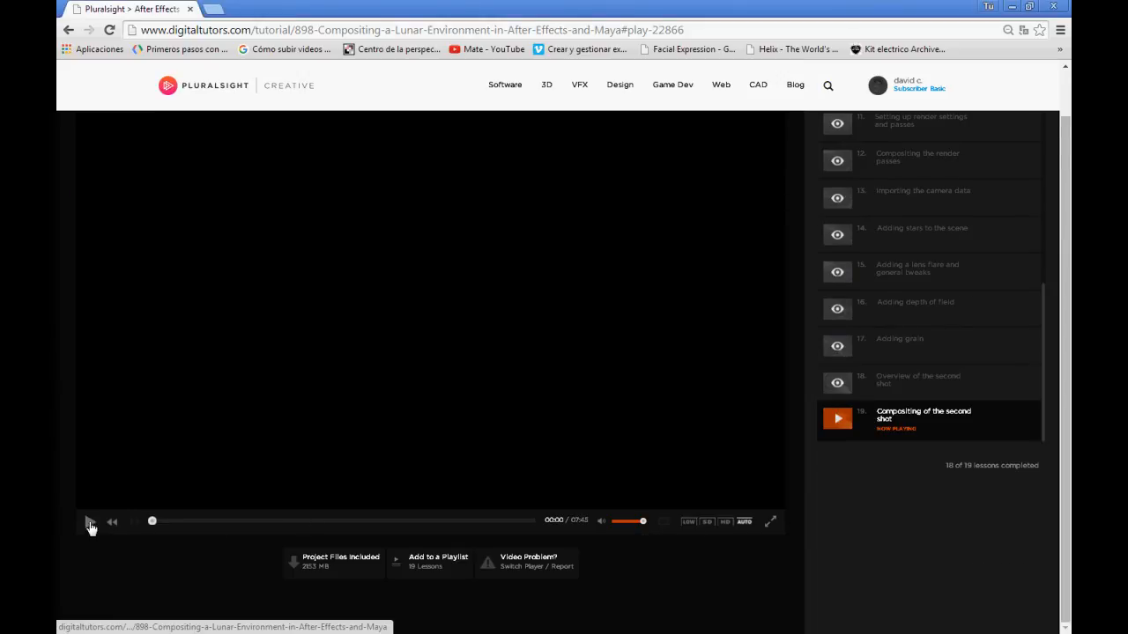
left_click(872, 385)
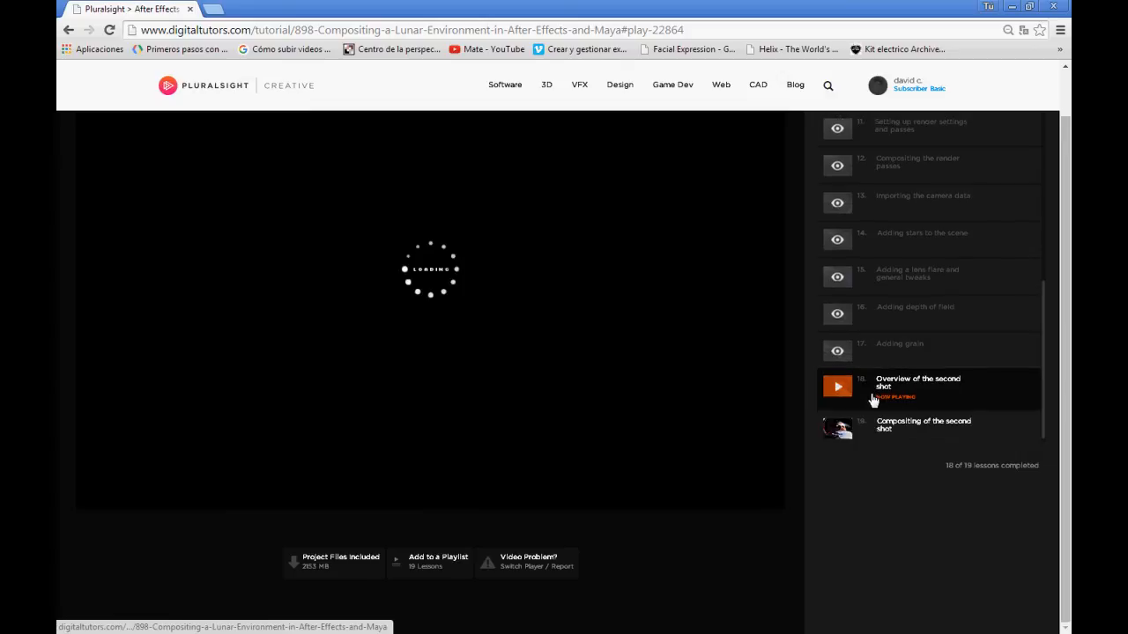
left_click(865, 429)
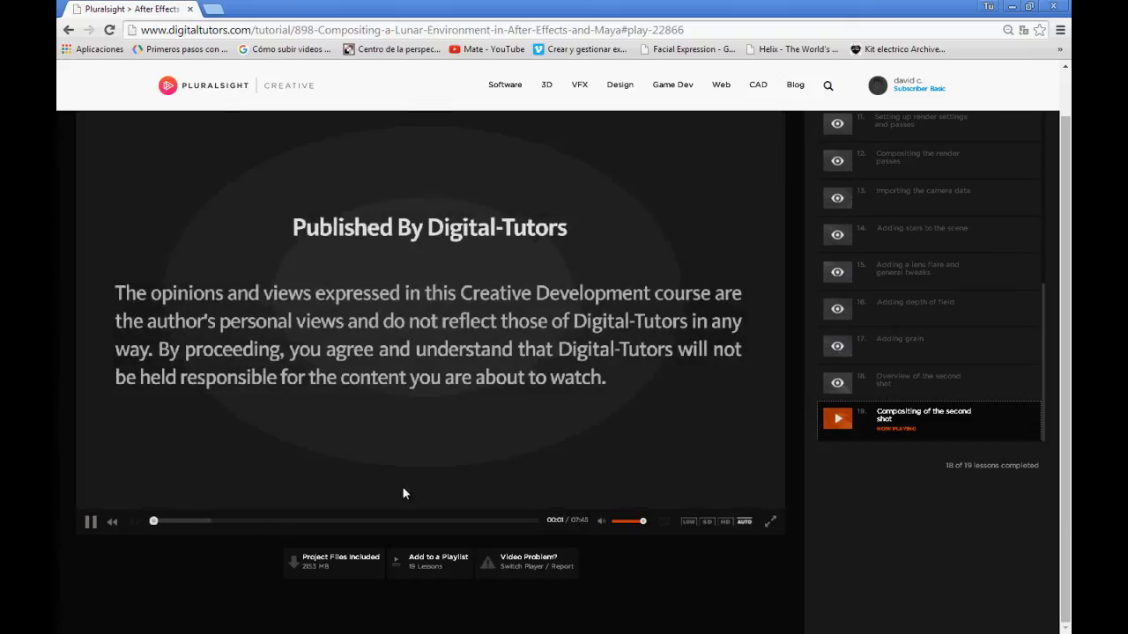
left_click(771, 522)
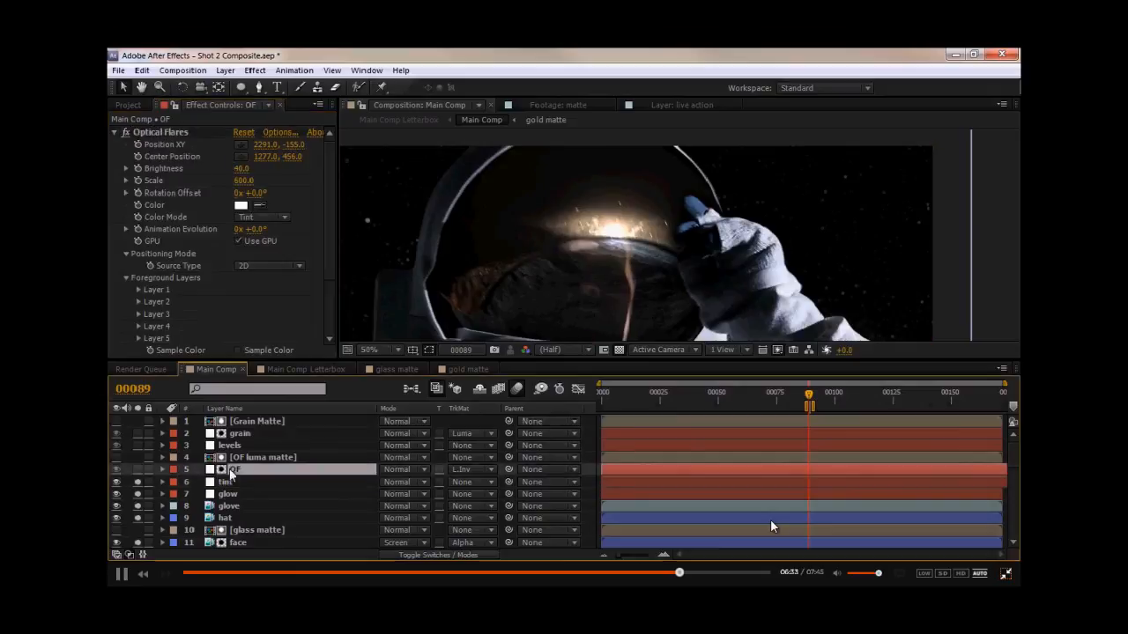
- Move the Optical Flares light source on the OF layer up onto the helmet's rim in the viewer
left_click_drag(591, 265, 575, 233)
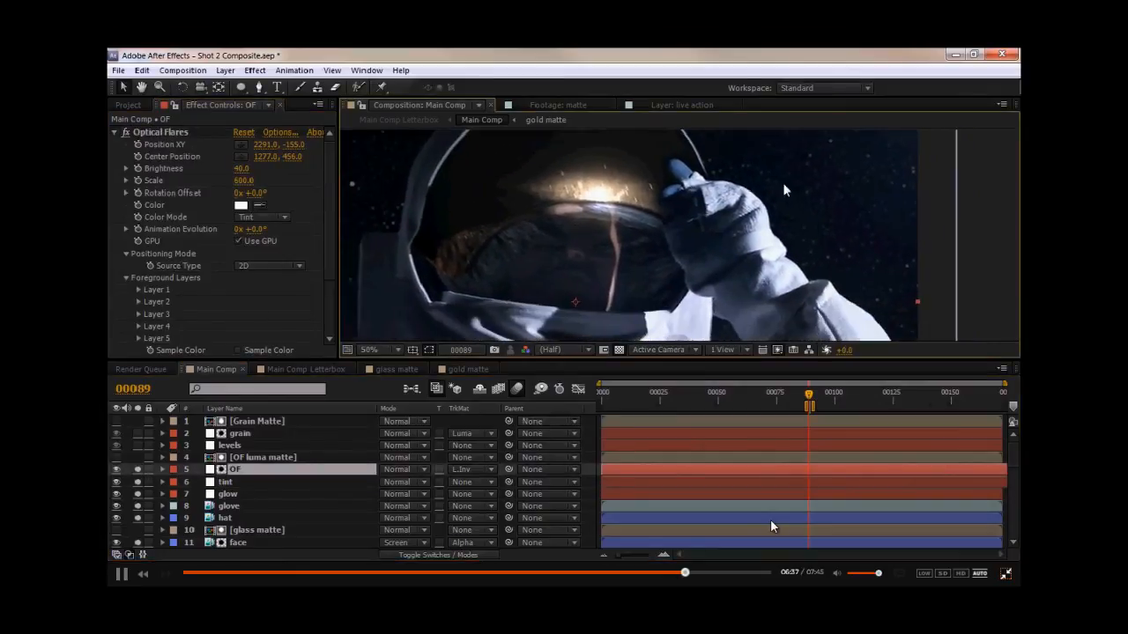